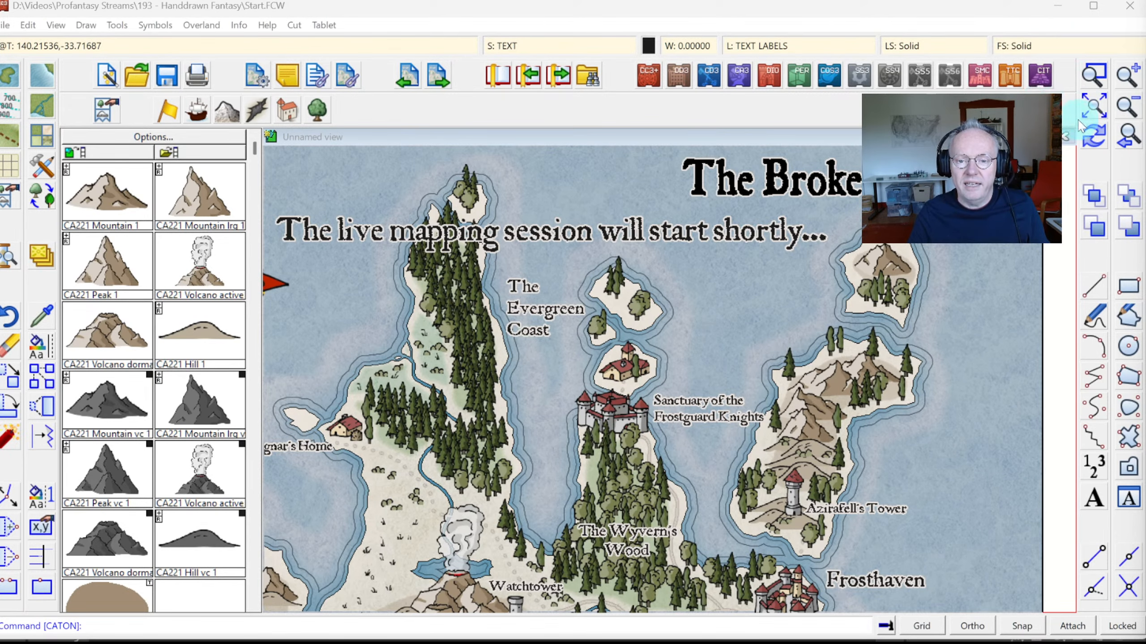
Examine the finished example map as a whole and its volcano and mountain area up close
{"action": "left_click", "coordinate": [1092, 109]}
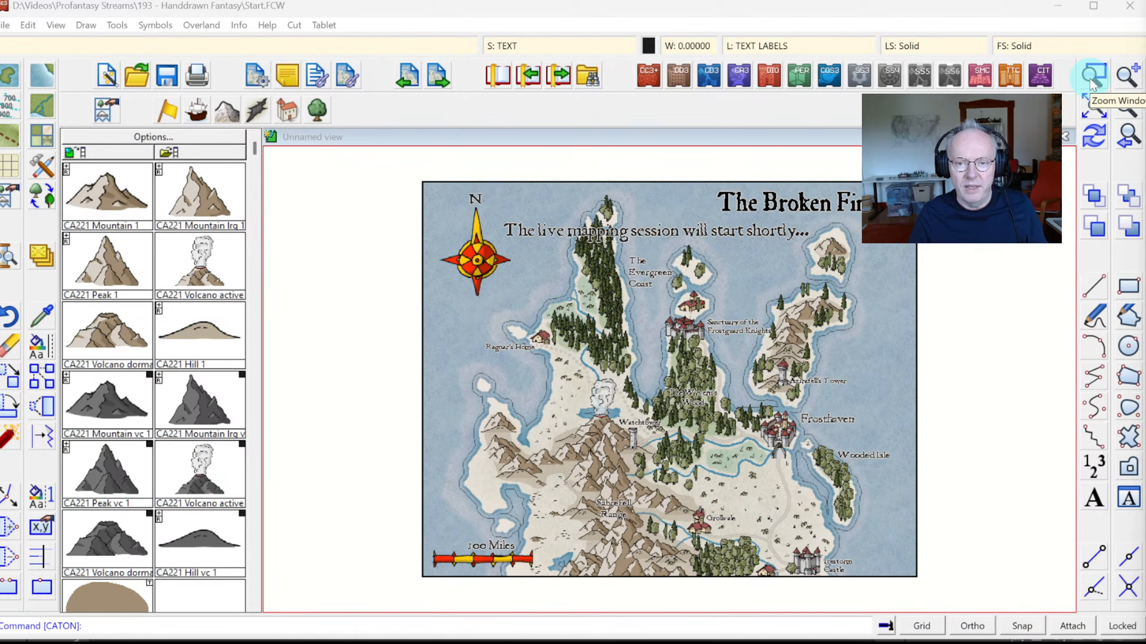
{"action": "left_click", "coordinate": [1092, 84]}
{"action": "left_click", "coordinate": [490, 361]}
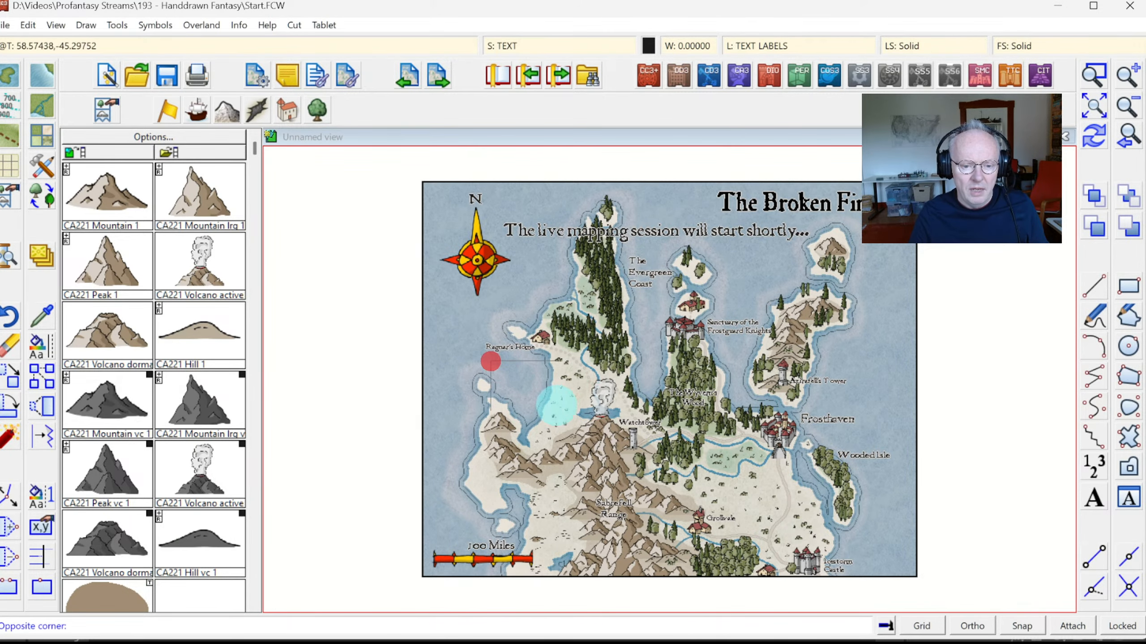
{"action": "left_click", "coordinate": [748, 515]}
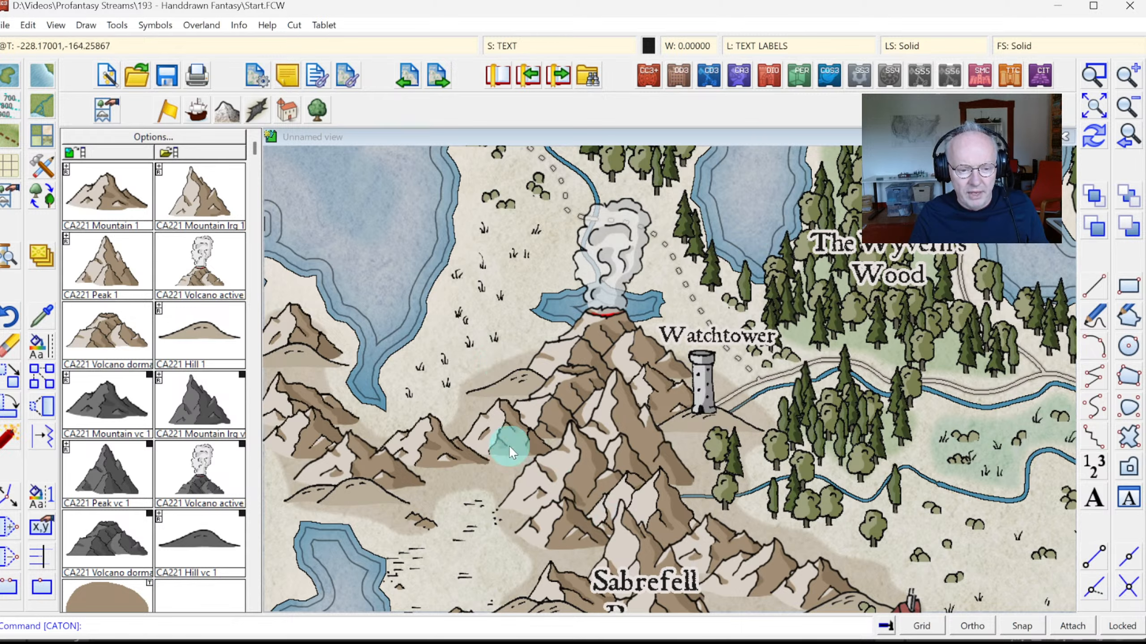
{"action": "left_click", "coordinate": [1092, 104]}
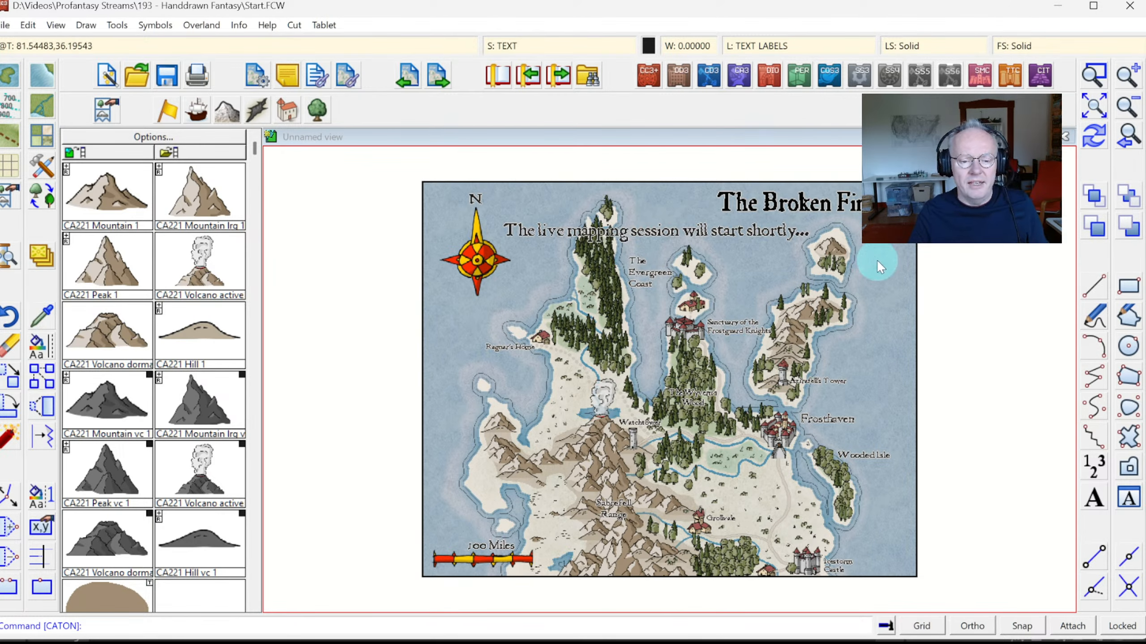
Create a new overland map with self-decided settings in the Handdrawn Fantasy [2025] style, sized 500 by 400, discarding changes to the open map
{"action": "left_click", "coordinate": [108, 76]}
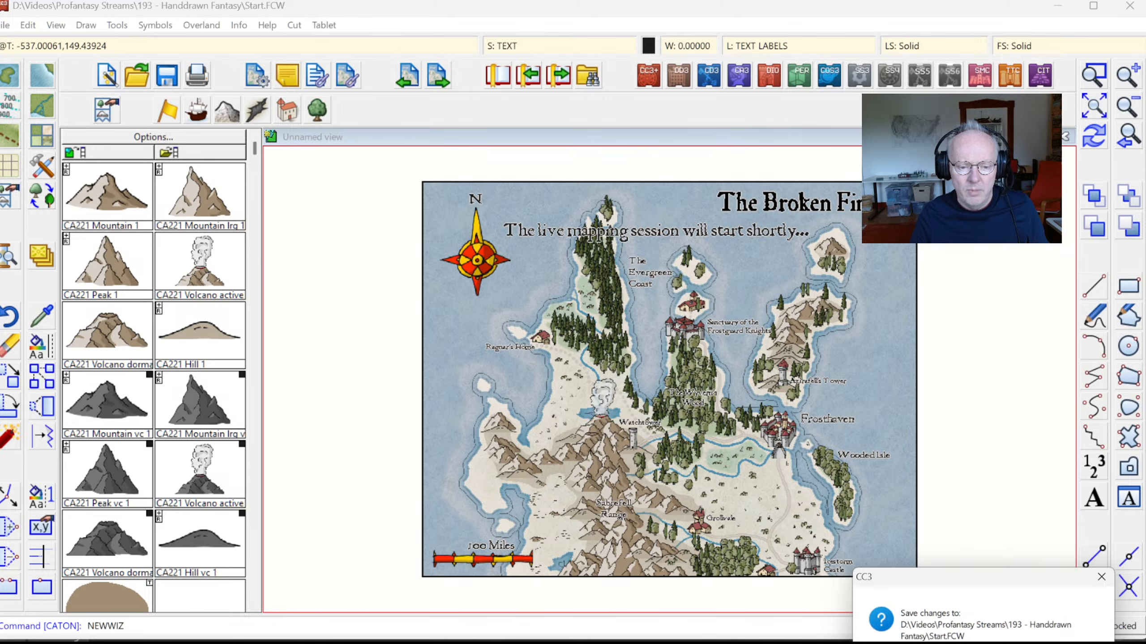
{"action": "key", "text": "n"}
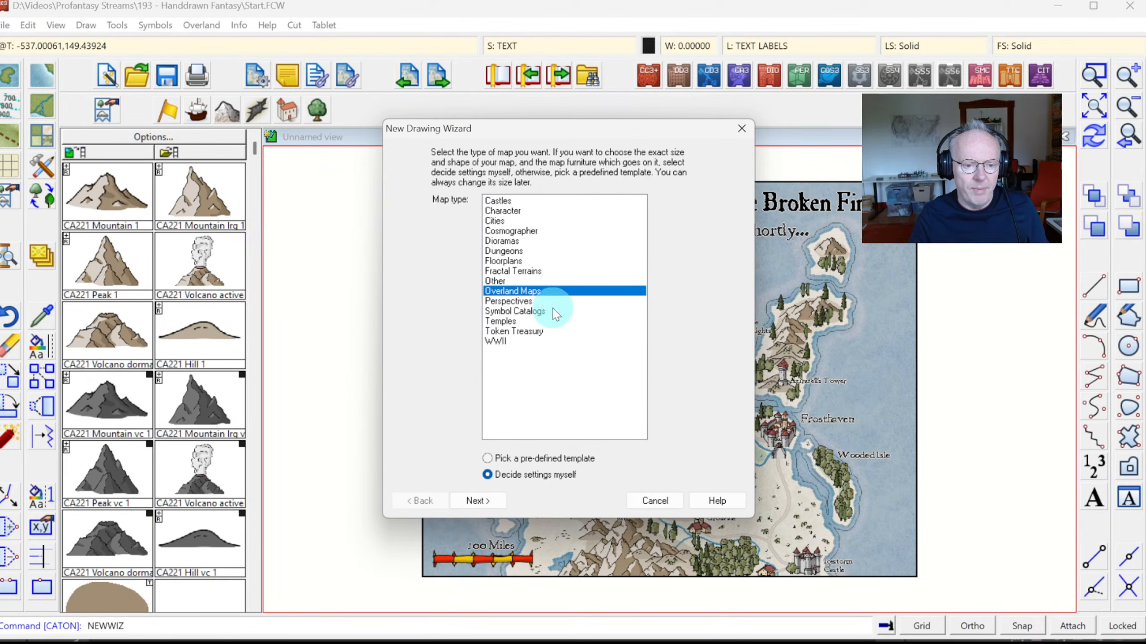
{"action": "left_click", "coordinate": [484, 496]}
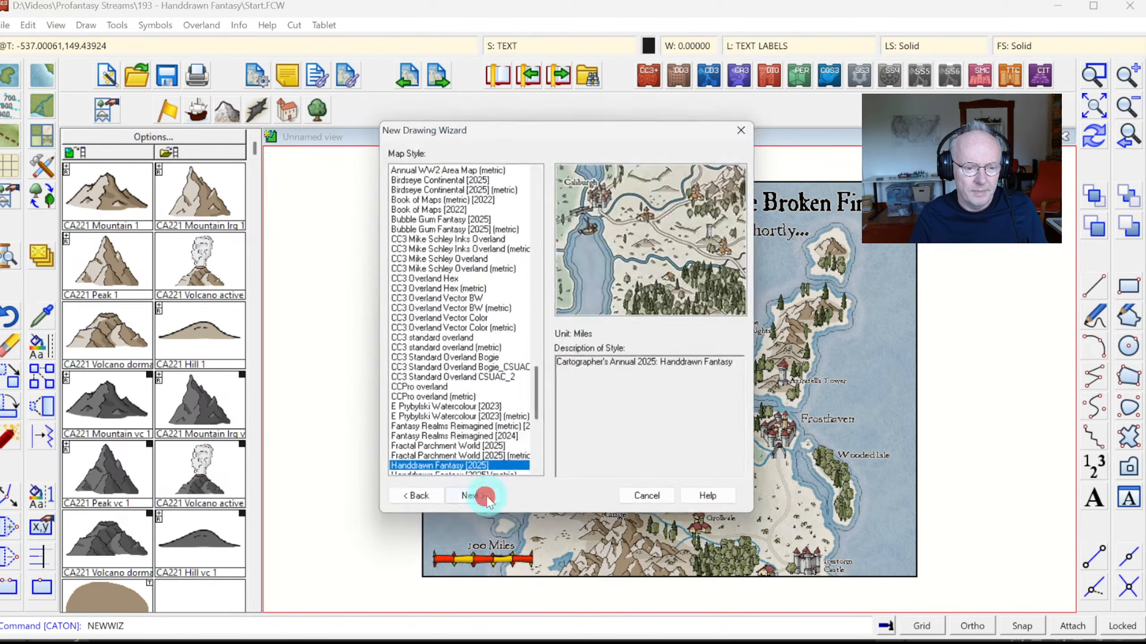
{"action": "scroll", "coordinate": [537, 420], "scroll_direction": "down", "scroll_amount": 7}
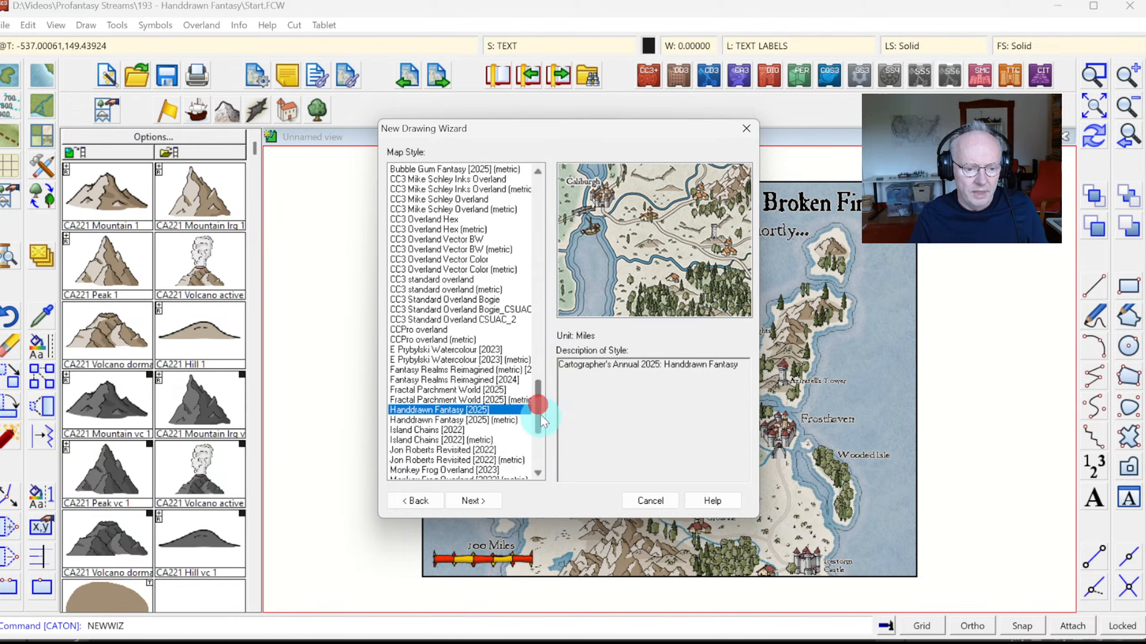
{"action": "left_click", "coordinate": [440, 281]}
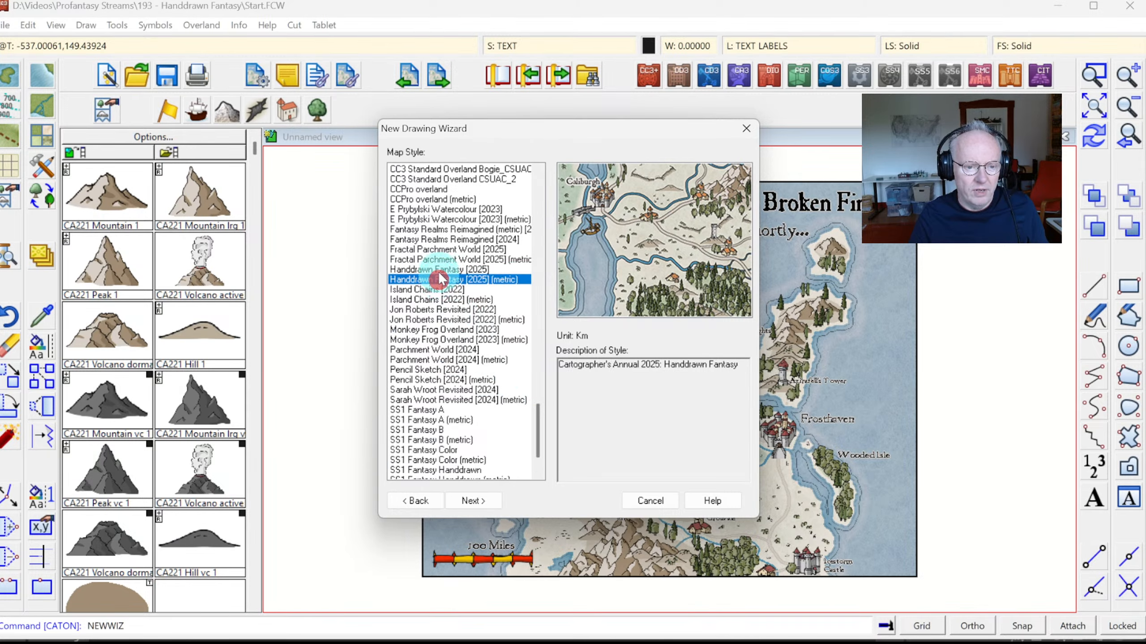
{"action": "left_click", "coordinate": [439, 270]}
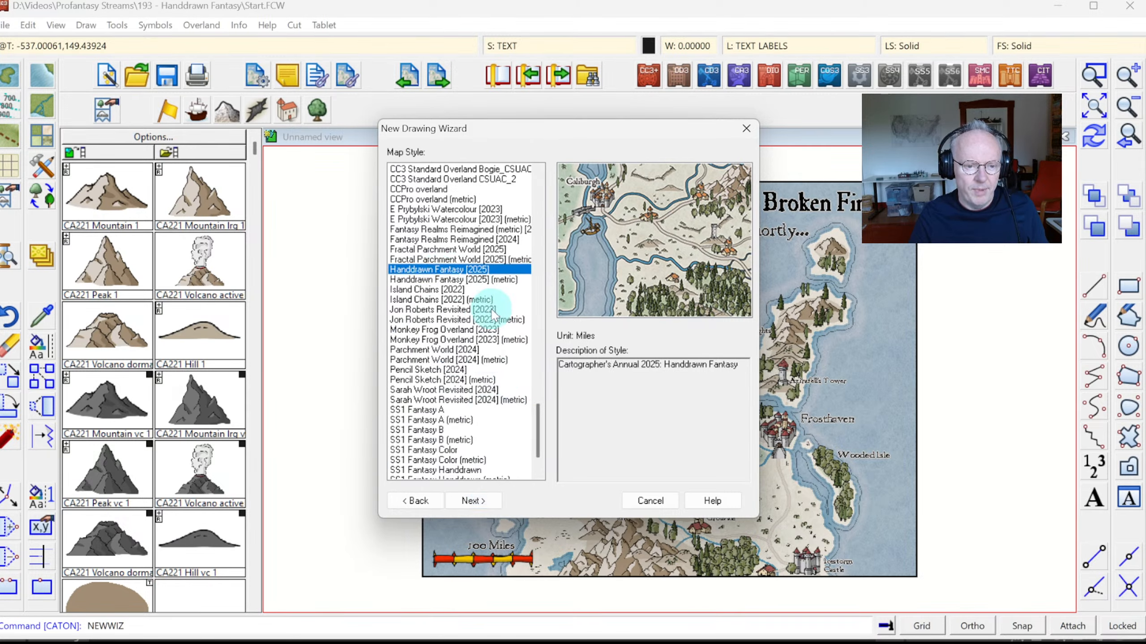
{"action": "left_click", "coordinate": [486, 507]}
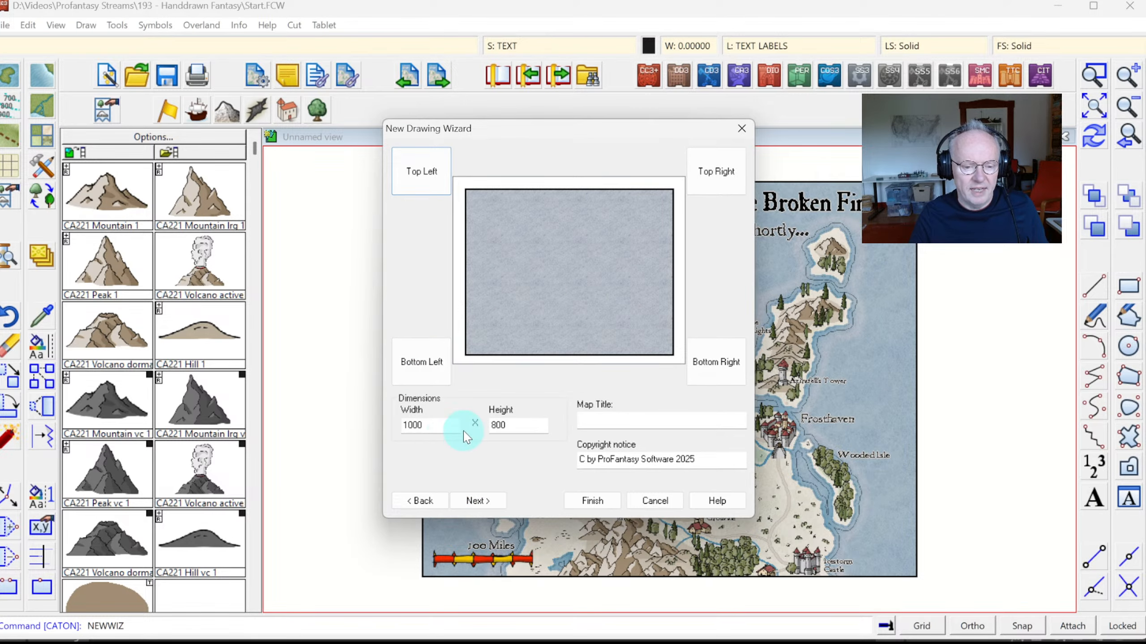
{"action": "double_click", "coordinate": [433, 424]}
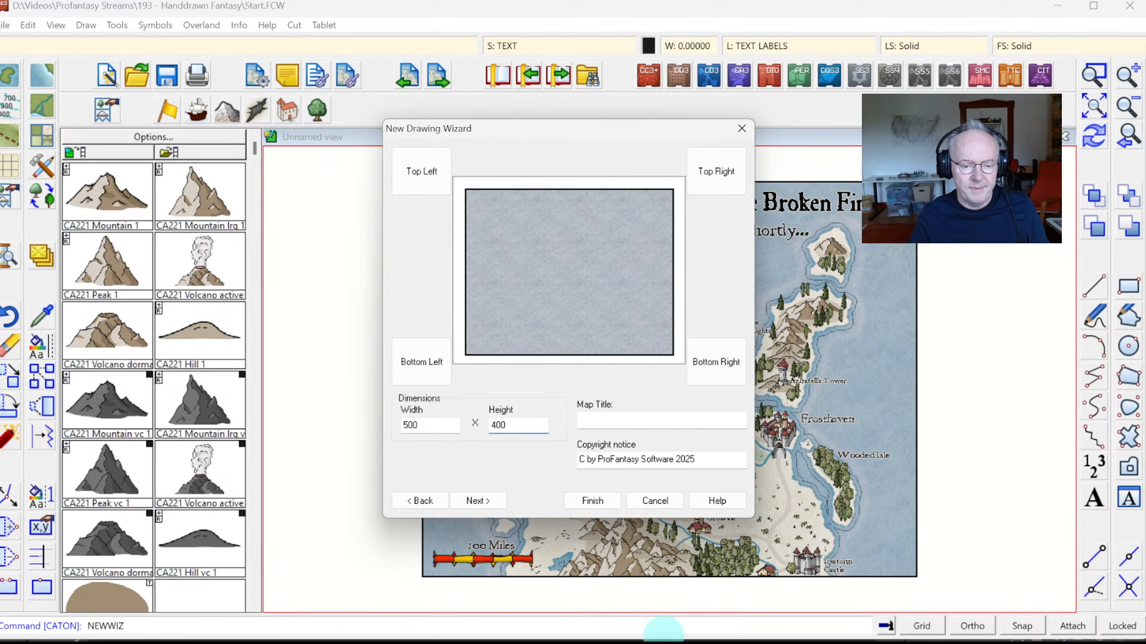
{"action": "left_click", "coordinate": [611, 501]}
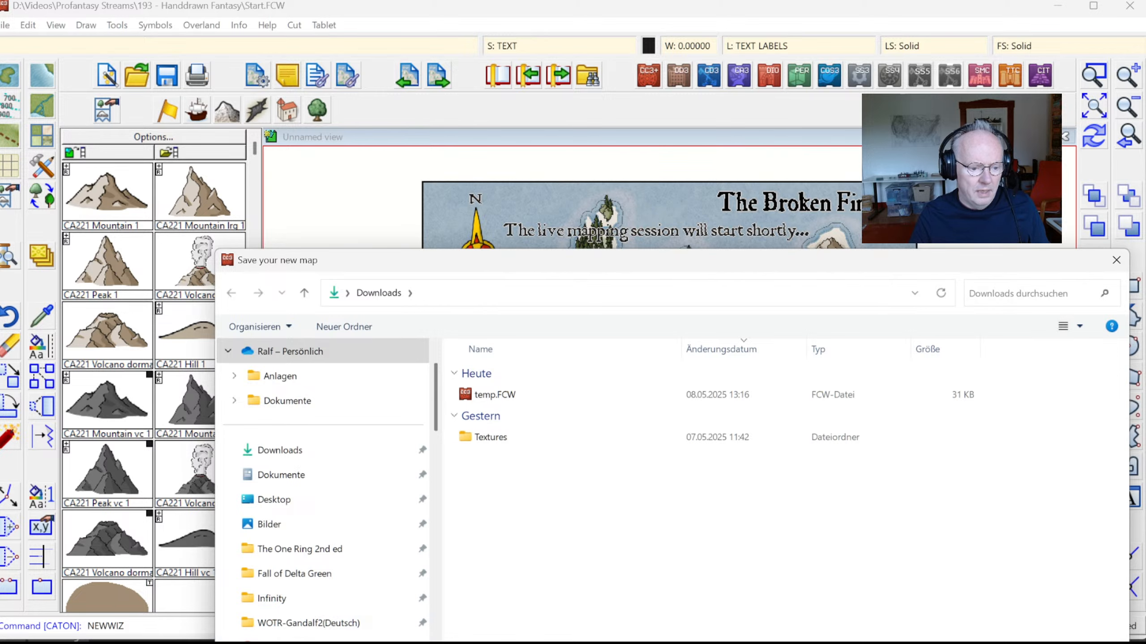
Save the new map as My Map.FCW in the 193 - Handdrawn Fantasy folder under Videos, Profantasy Streams
{"action": "scroll", "coordinate": [295, 627], "scroll_direction": "down", "scroll_amount": 2}
{"action": "left_click", "coordinate": [271, 623]}
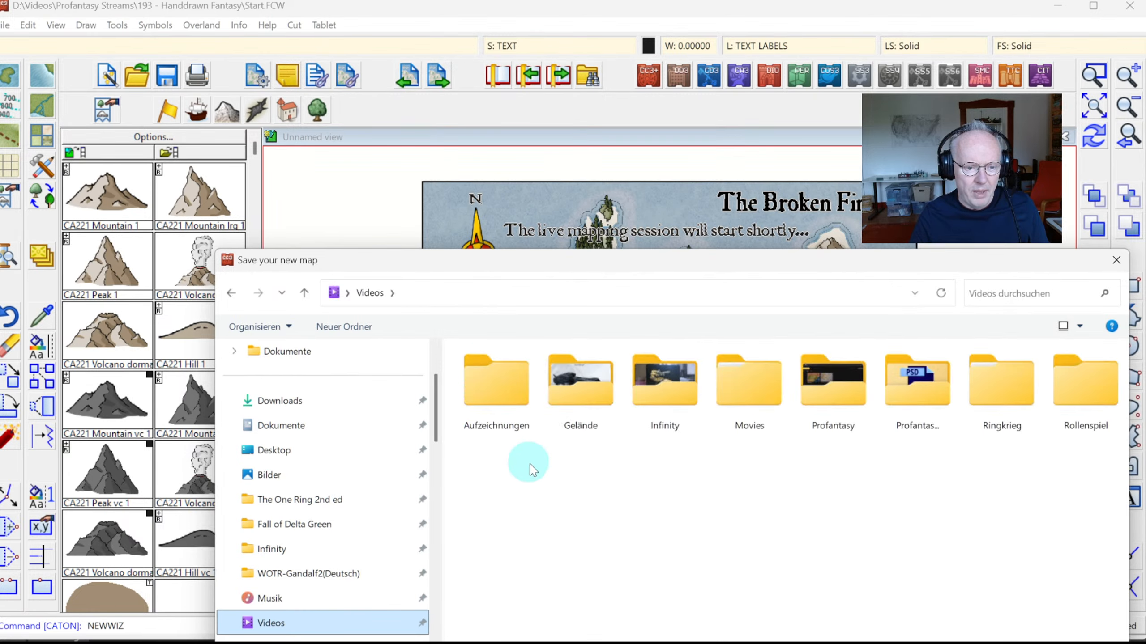
{"action": "double_click", "coordinate": [915, 413]}
{"action": "scroll", "coordinate": [976, 579], "scroll_direction": "down", "scroll_amount": 8}
{"action": "scroll", "coordinate": [975, 579], "scroll_direction": "down", "scroll_amount": 14}
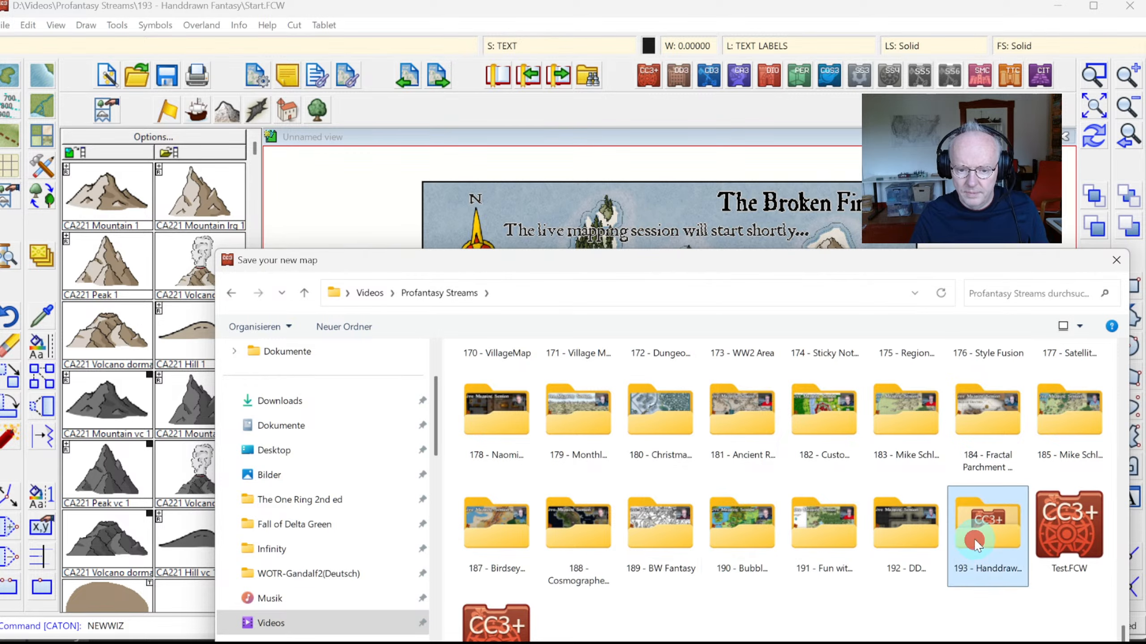
{"action": "double_click", "coordinate": [974, 539]}
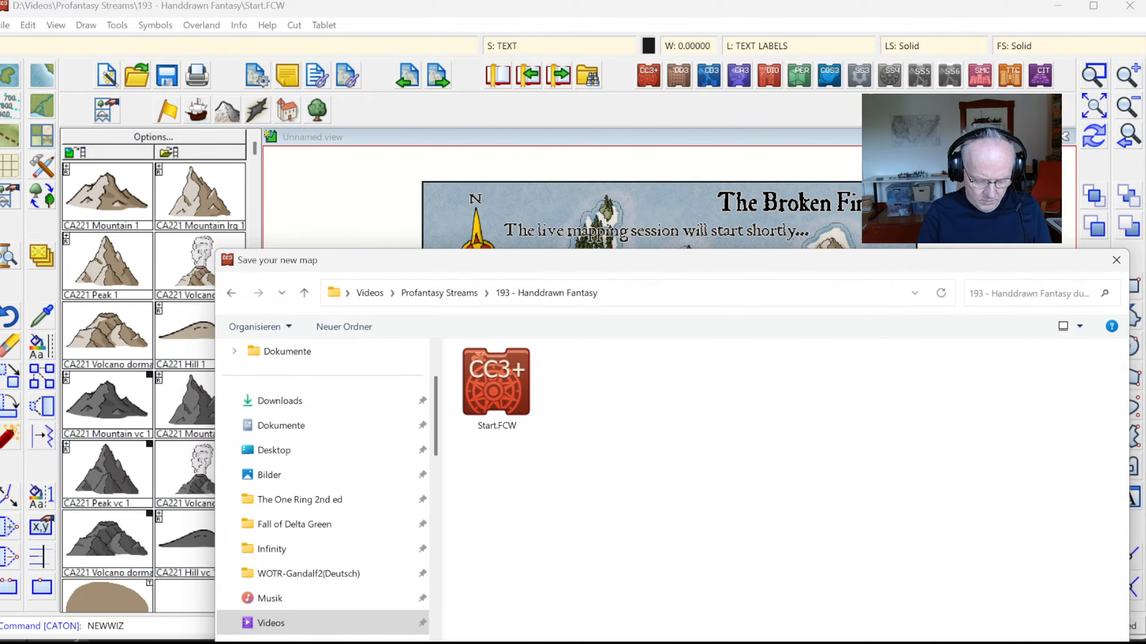
{"action": "key", "text": "Return"}
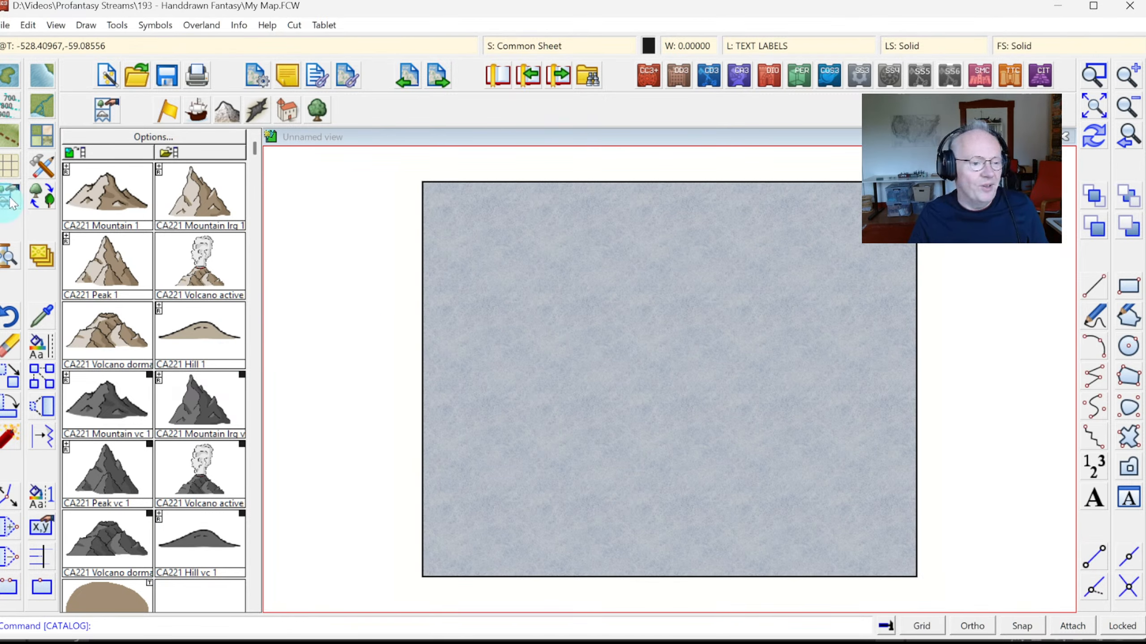
Draw a fractal landmass filling the east of the map, with a western coast from north to south edge including a peninsula and a bay
{"action": "left_click", "coordinate": [13, 79]}
{"action": "left_click", "coordinate": [640, 173]}
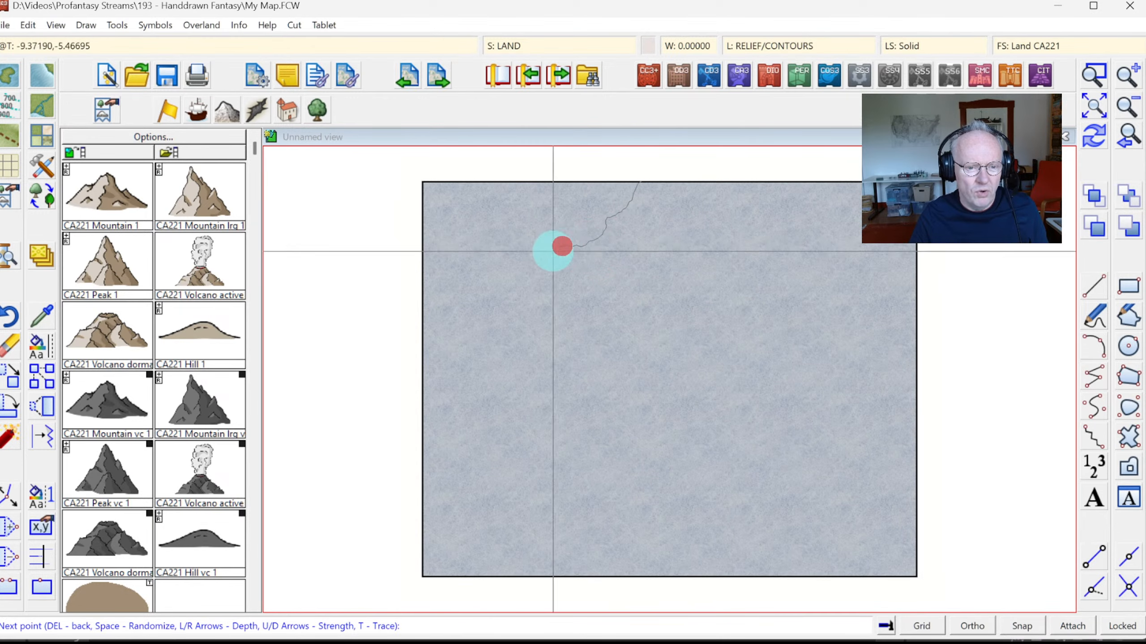
{"action": "left_click", "coordinate": [557, 281]}
{"action": "left_click", "coordinate": [537, 314]}
{"action": "left_click", "coordinate": [473, 371]}
{"action": "left_click", "coordinate": [542, 386]}
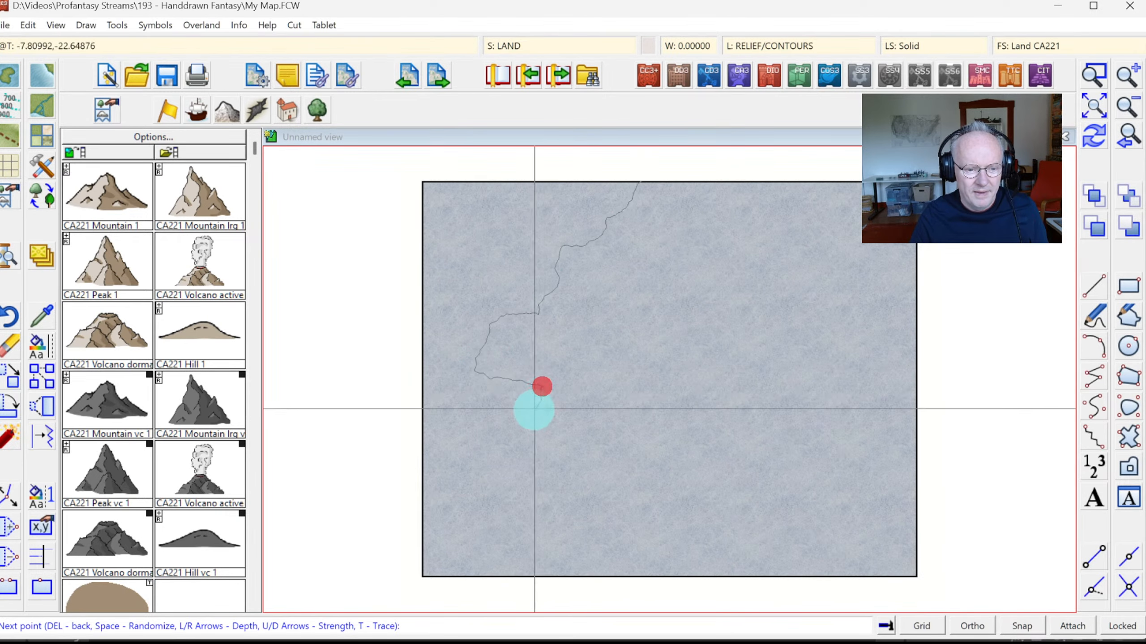
{"action": "left_click", "coordinate": [554, 429]}
{"action": "left_click", "coordinate": [575, 465]}
{"action": "left_click", "coordinate": [616, 485]}
{"action": "left_click", "coordinate": [709, 459]}
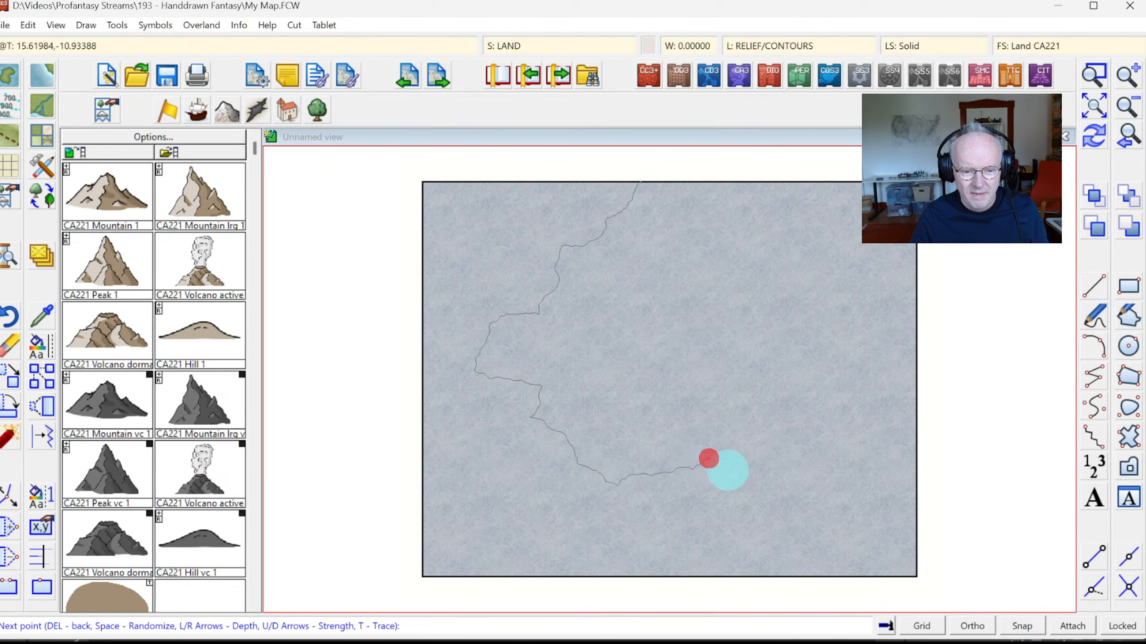
{"action": "left_click", "coordinate": [740, 494]}
{"action": "left_click", "coordinate": [671, 527]}
{"action": "left_click", "coordinate": [630, 554]}
{"action": "left_click", "coordinate": [630, 597]}
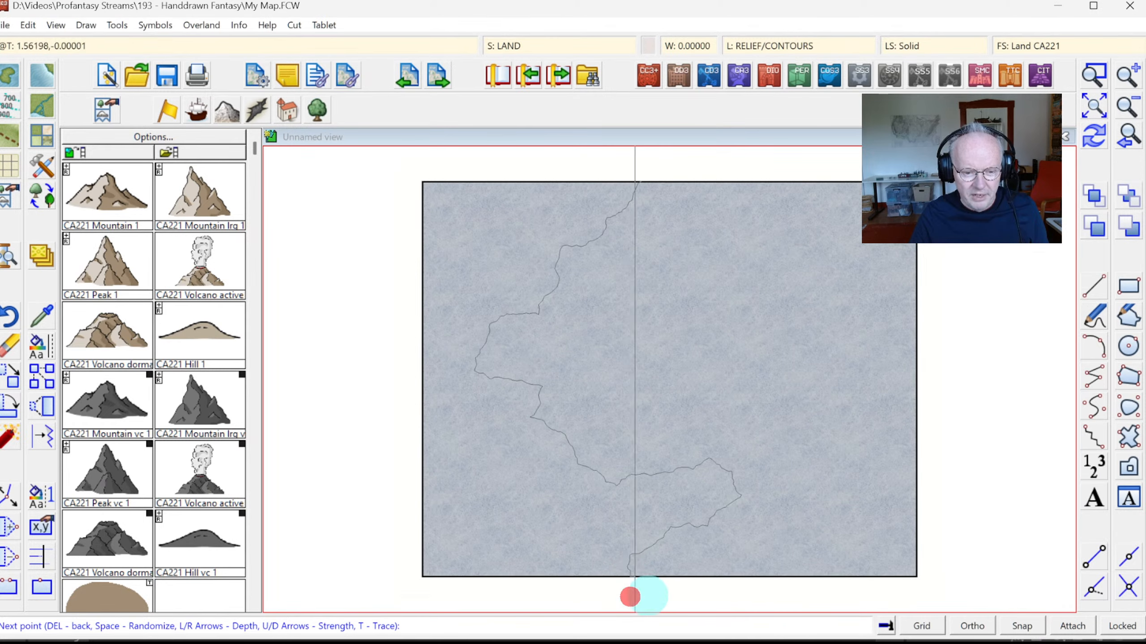
{"action": "left_click", "coordinate": [943, 583]}
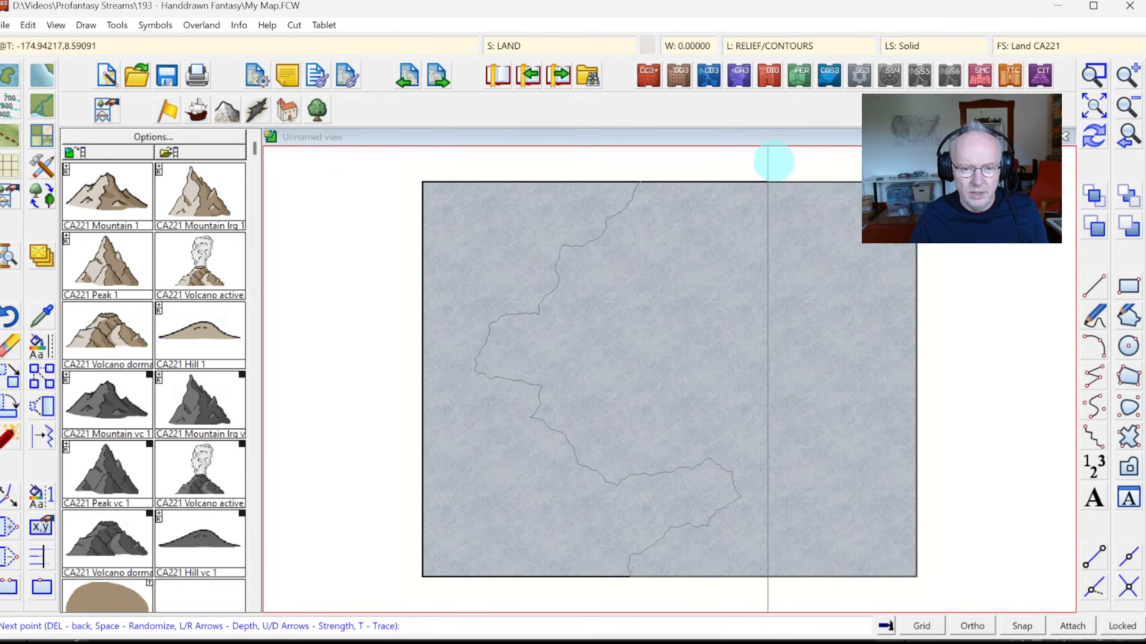
{"action": "right_click", "coordinate": [762, 159]}
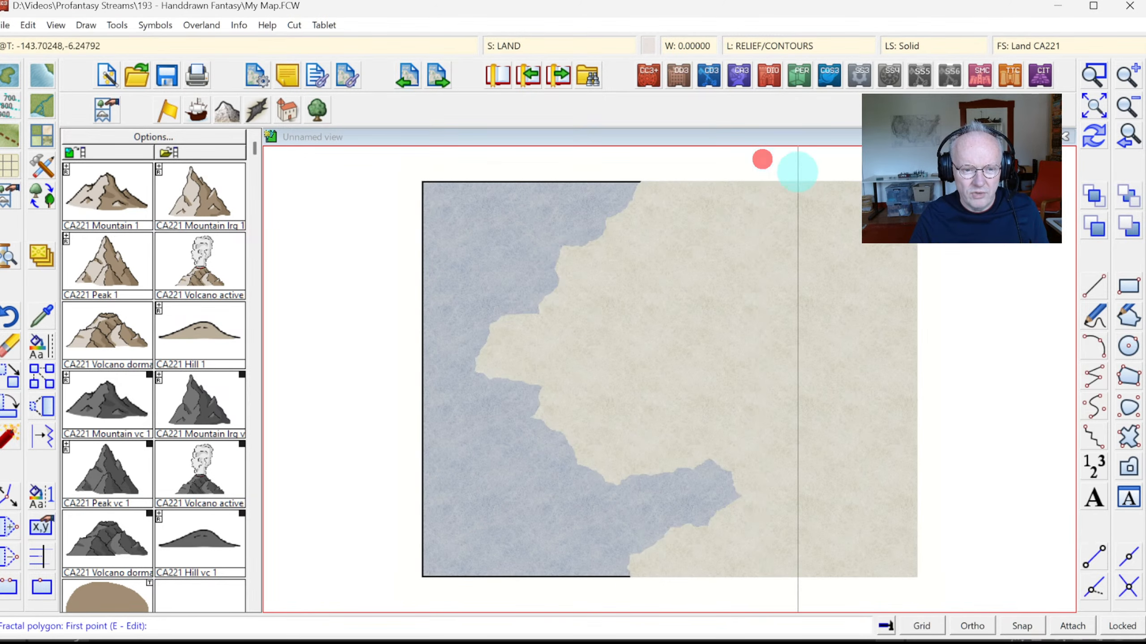
{"action": "left_click", "coordinate": [1094, 135]}
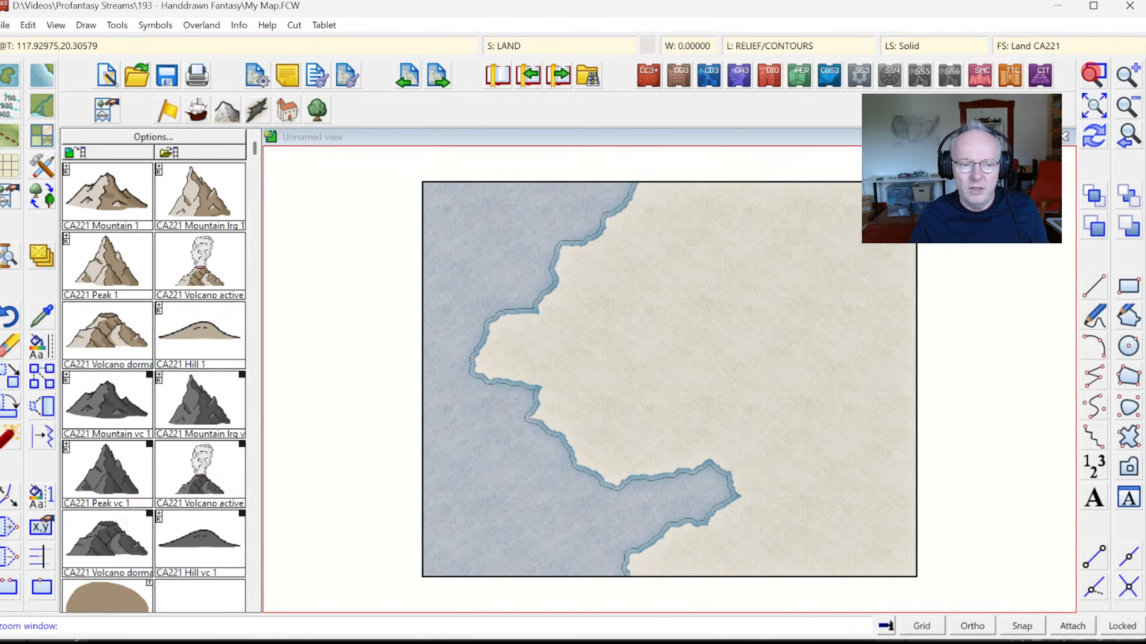
Draw an irregular fractal island in the sea just northwest of the mainland's western peninsula and redraw the map
{"action": "left_click", "coordinate": [396, 283]}
{"action": "left_click", "coordinate": [581, 400]}
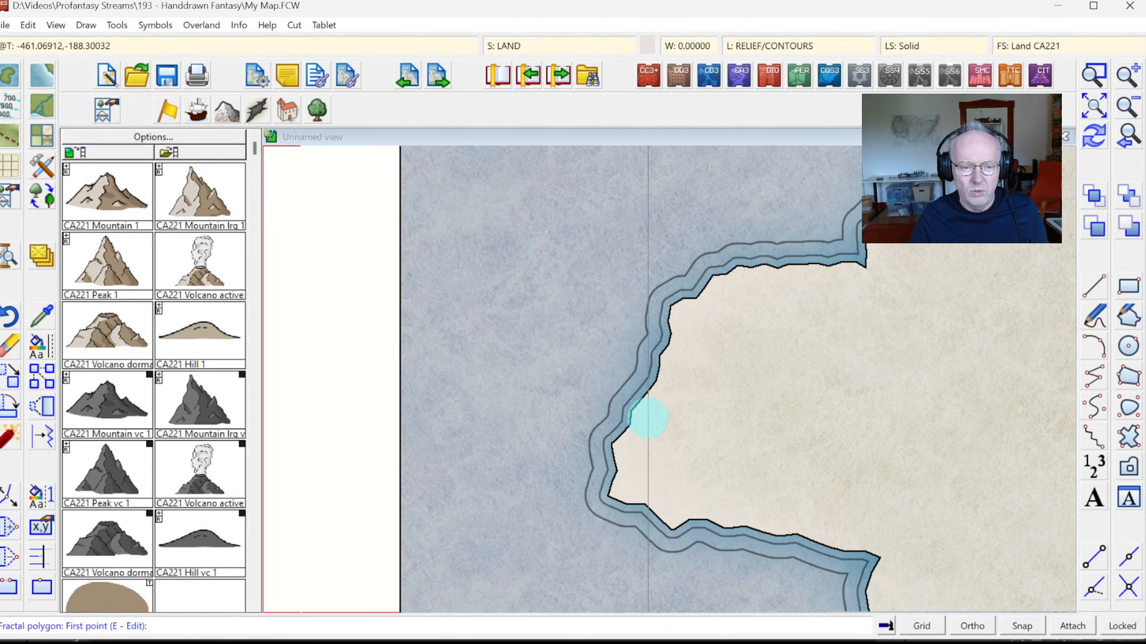
{"action": "mouse_move", "coordinate": [565, 191]}
{"action": "left_mouse_down"}
{"action": "mouse_move", "coordinate": [537, 231]}
{"action": "mouse_move", "coordinate": [500, 230]}
{"action": "mouse_move", "coordinate": [486, 262]}
{"action": "mouse_move", "coordinate": [521, 284]}
{"action": "mouse_move", "coordinate": [535, 333]}
{"action": "mouse_move", "coordinate": [581, 337]}
{"action": "mouse_move", "coordinate": [605, 301]}
{"action": "mouse_move", "coordinate": [598, 267]}
{"action": "mouse_move", "coordinate": [655, 263]}
{"action": "left_mouse_up"}
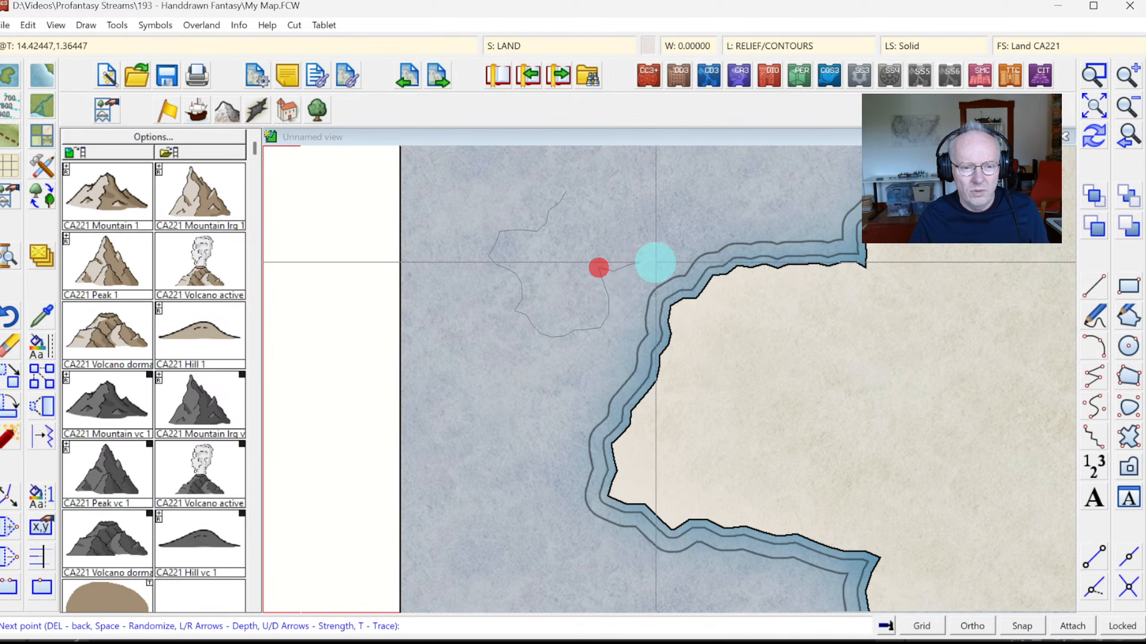
{"action": "left_click", "coordinate": [657, 263]}
{"action": "left_click", "coordinate": [699, 235]}
{"action": "left_click", "coordinate": [664, 184]}
{"action": "left_click", "coordinate": [592, 182]}
{"action": "right_click", "coordinate": [593, 182]}
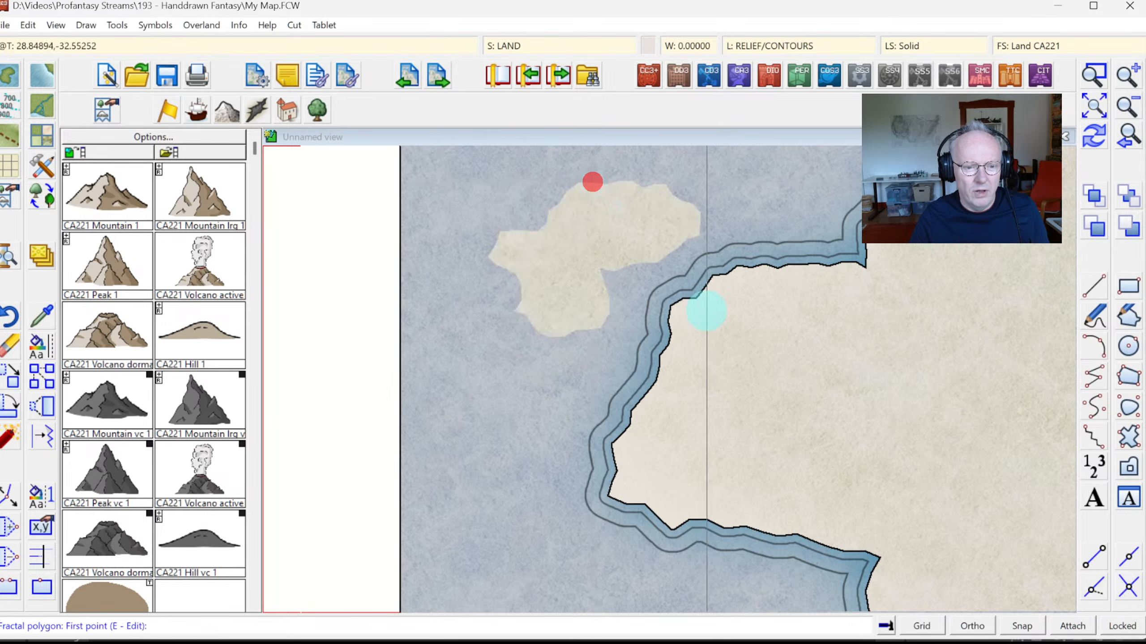
{"action": "left_click", "coordinate": [1095, 134]}
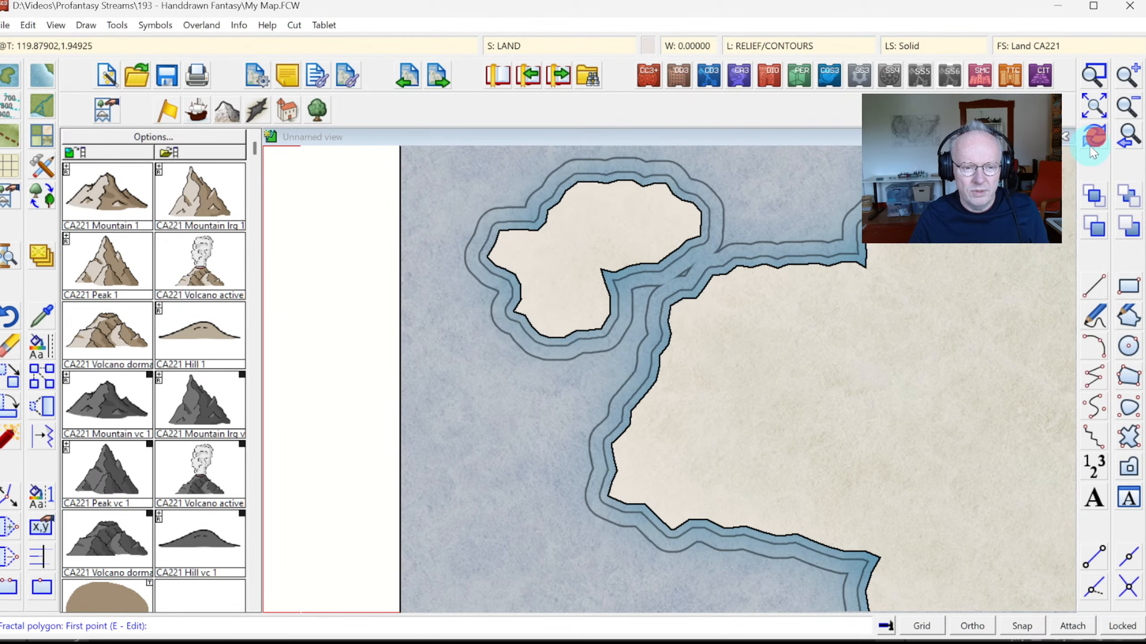
Draw a second, smaller fractal island just southwest of the peninsula's tip and redraw the map
{"action": "left_click", "coordinate": [567, 514]}
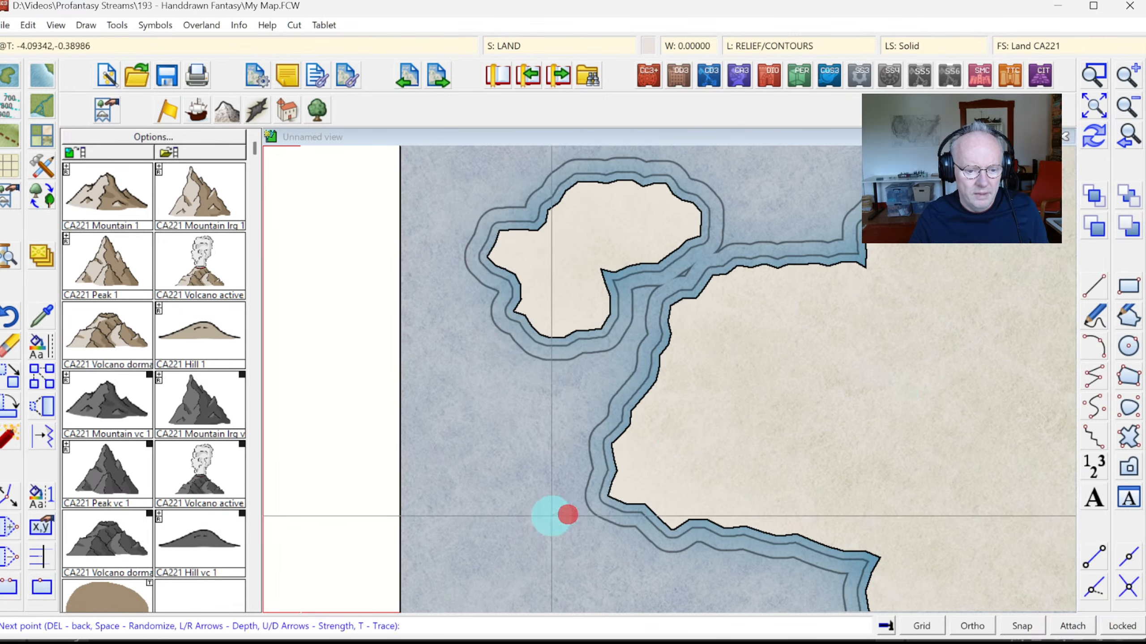
{"action": "left_click", "coordinate": [536, 540]}
{"action": "left_click", "coordinate": [500, 558]}
{"action": "left_click", "coordinate": [598, 585]}
{"action": "left_click", "coordinate": [606, 530]}
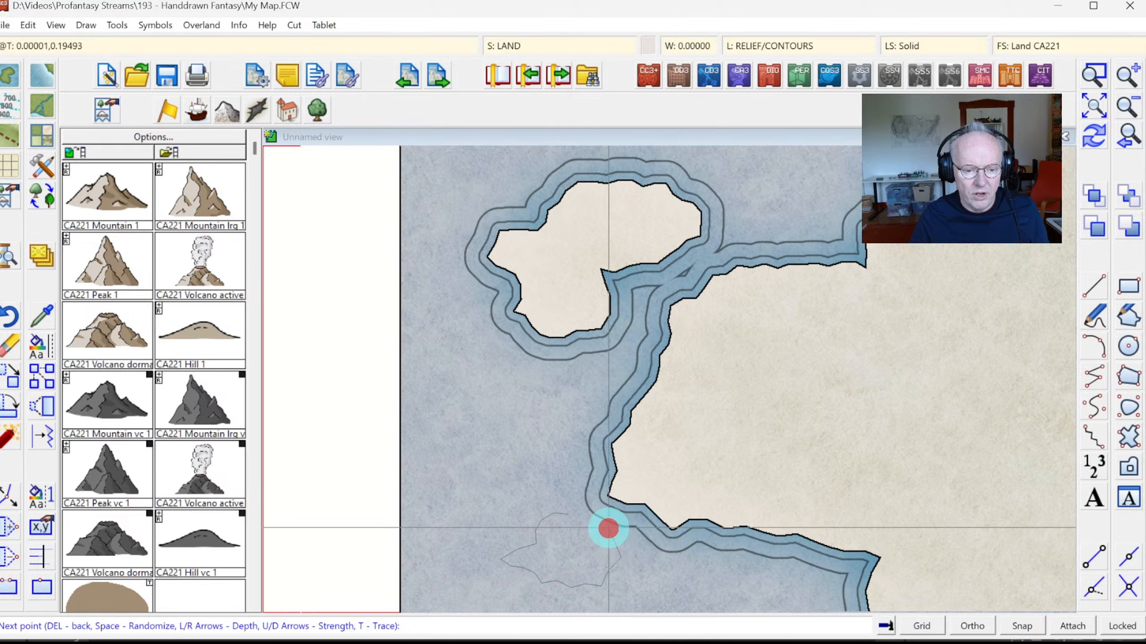
{"action": "right_click", "coordinate": [607, 530]}
{"action": "left_click", "coordinate": [1095, 135]}
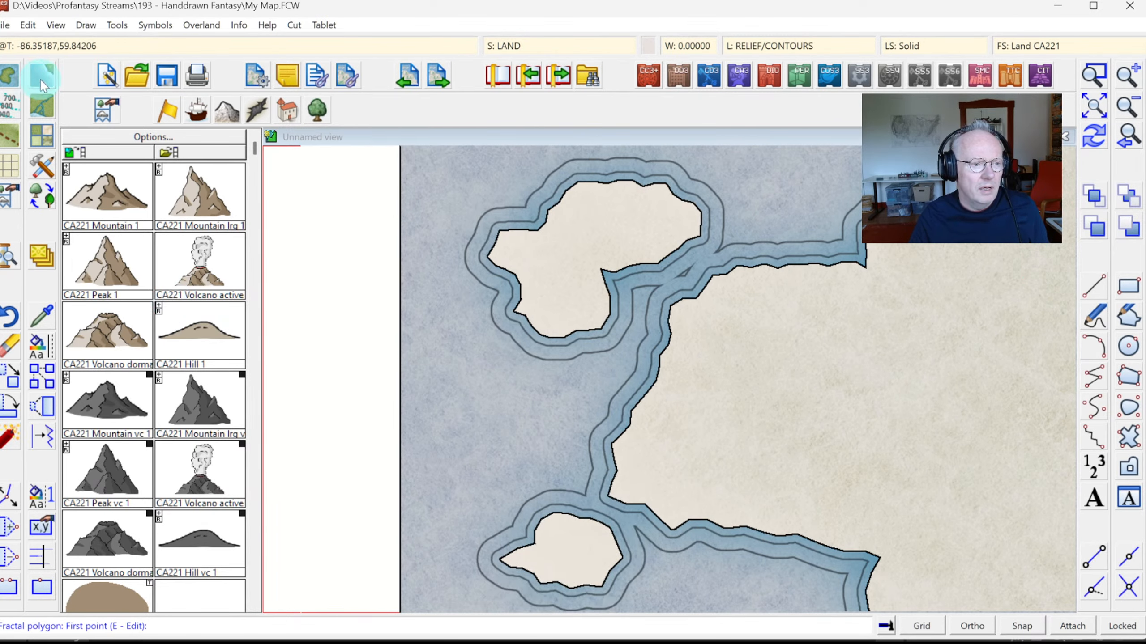
Cut an irregular inland sea out of the mainland east of the peninsula using Sea, Default Cut-out, and redraw the map
{"action": "left_click", "coordinate": [51, 110]}
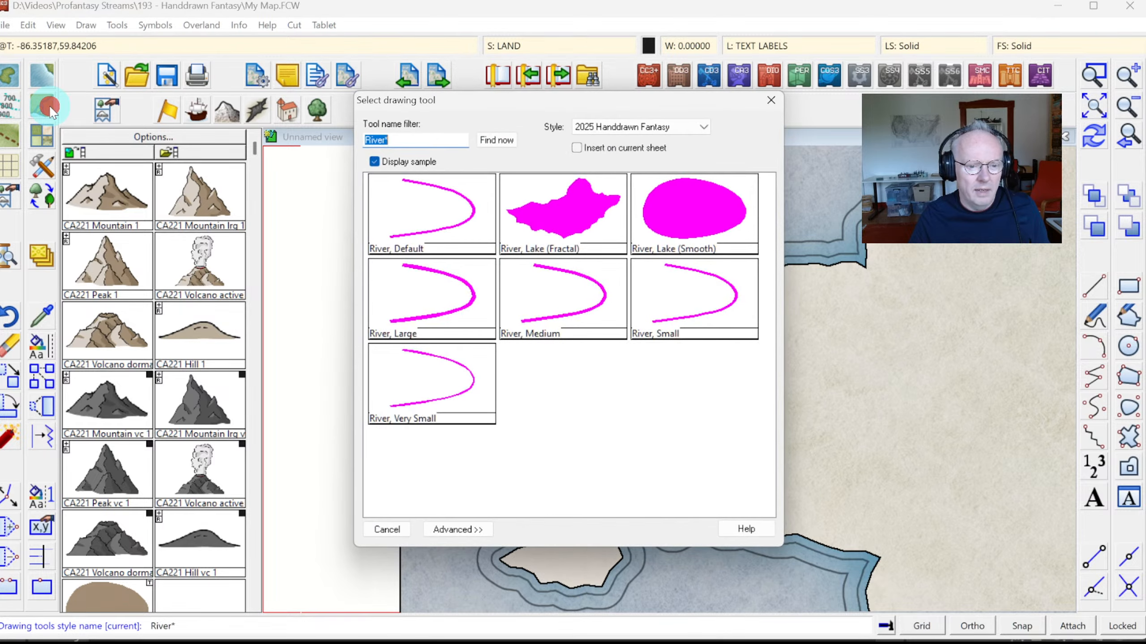
{"action": "key", "text": "Escape"}
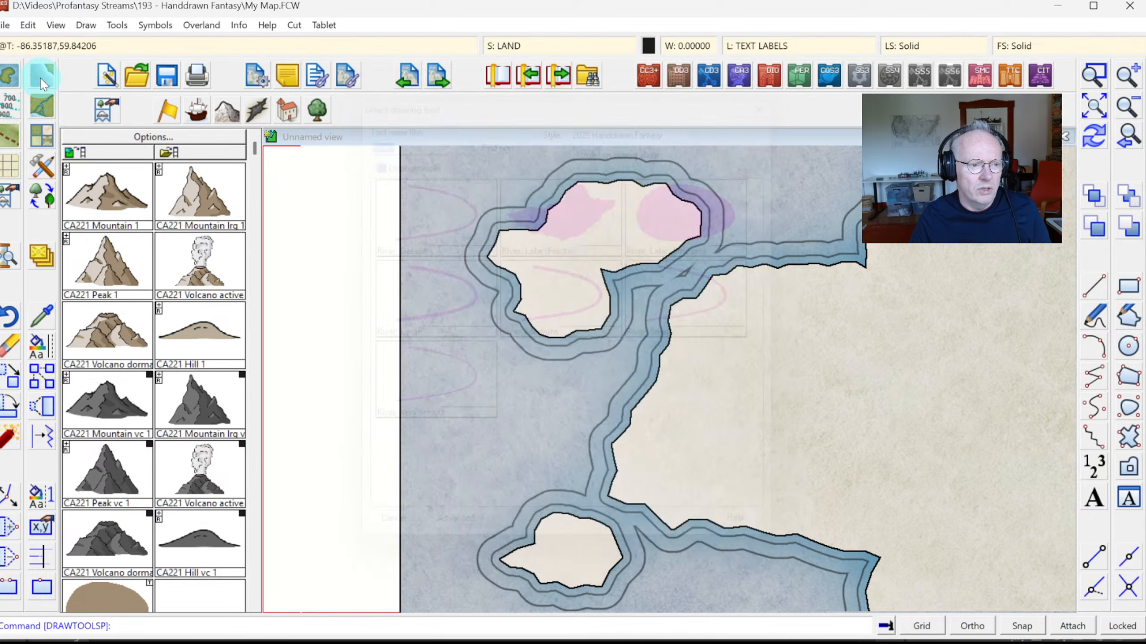
{"action": "left_click", "coordinate": [39, 77]}
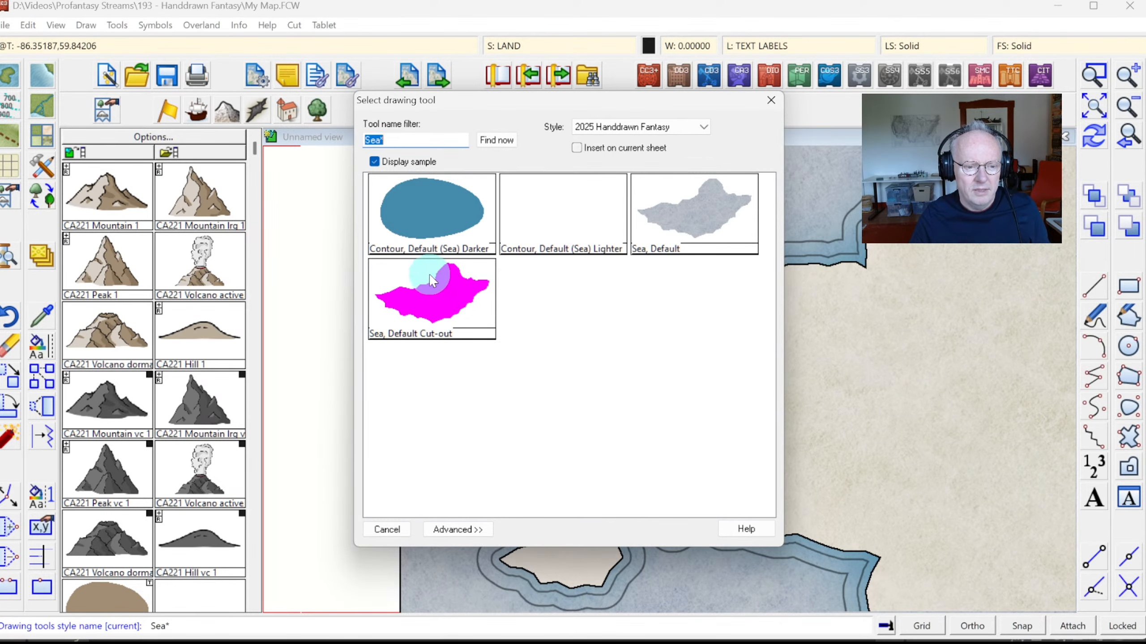
{"action": "double_click", "coordinate": [432, 299]}
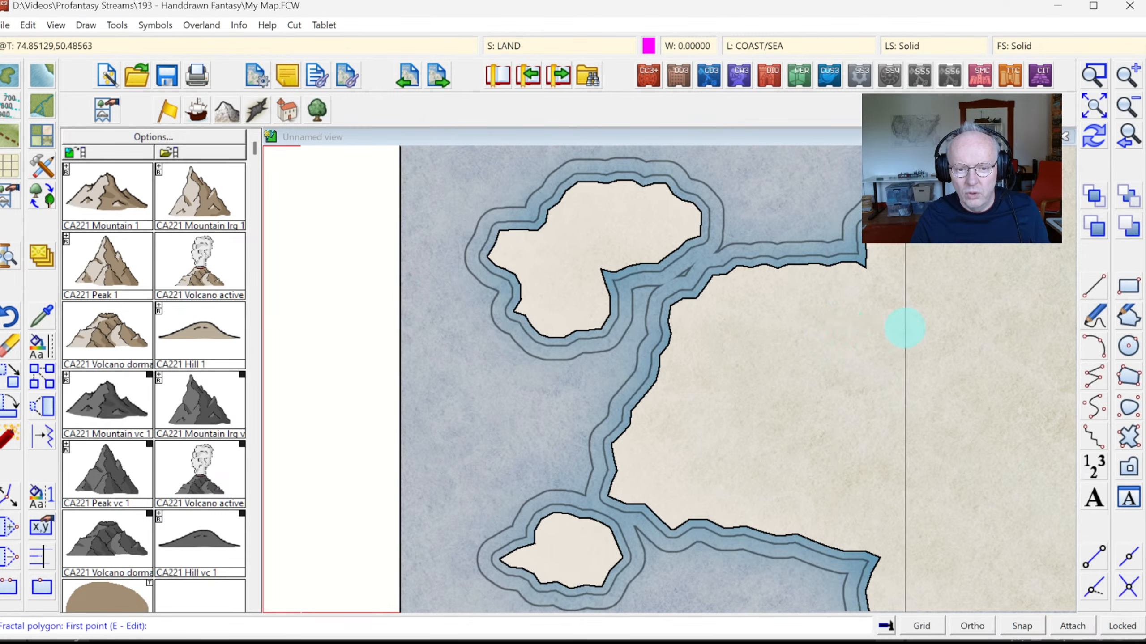
{"action": "left_click", "coordinate": [901, 313]}
{"action": "left_click", "coordinate": [882, 341]}
{"action": "left_click", "coordinate": [900, 381]}
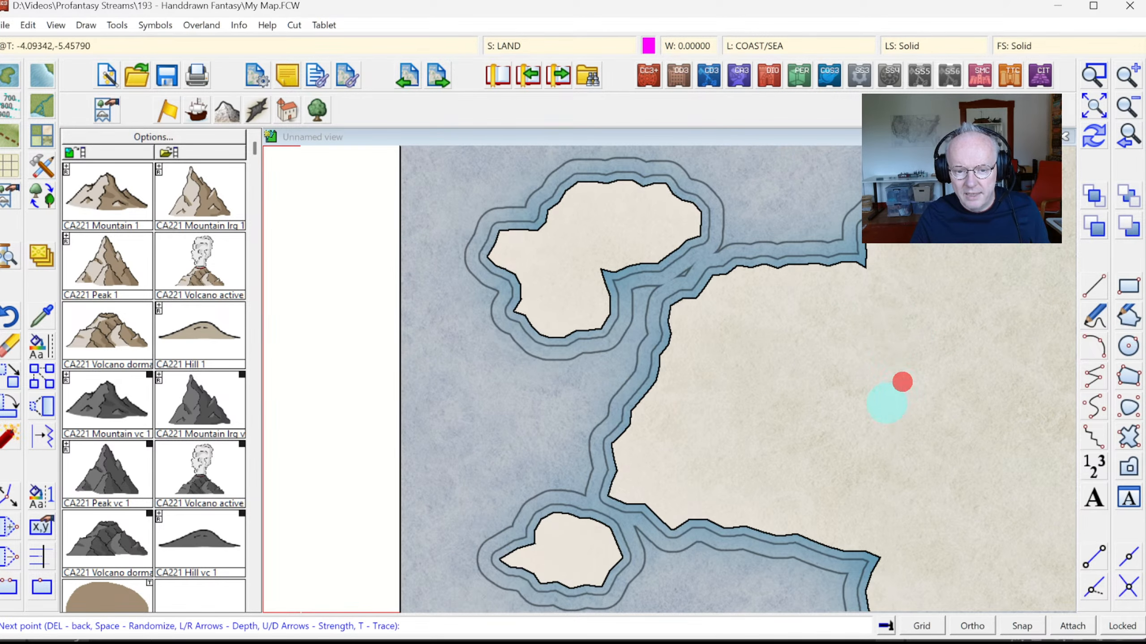
{"action": "left_click", "coordinate": [870, 429]}
{"action": "left_click", "coordinate": [896, 481]}
{"action": "left_click", "coordinate": [939, 468]}
{"action": "left_click", "coordinate": [962, 369]}
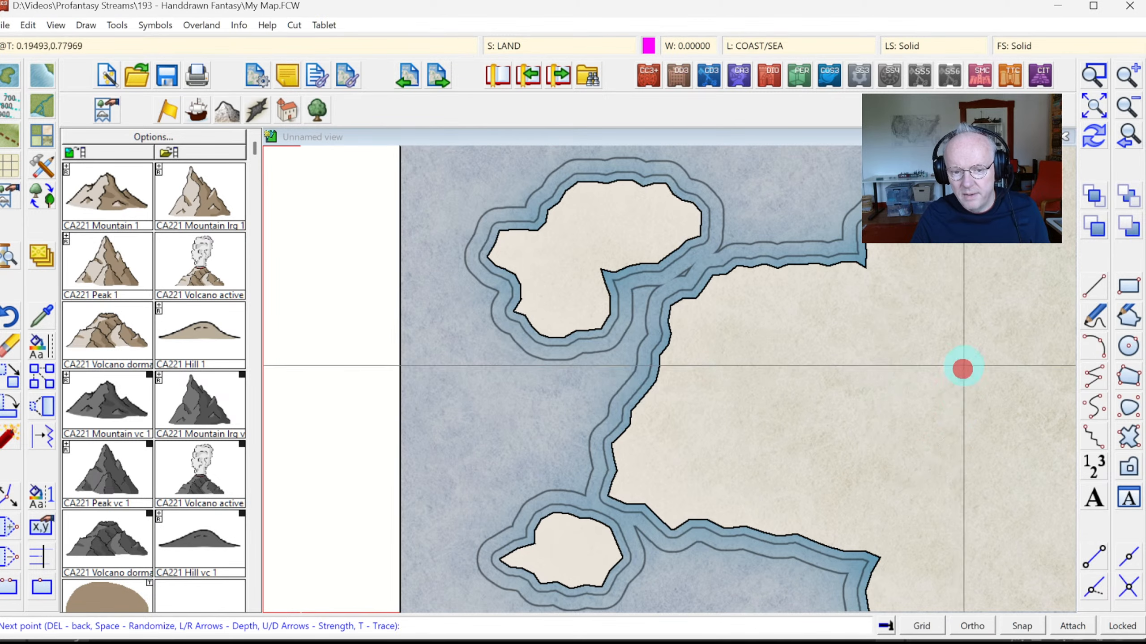
{"action": "left_click", "coordinate": [954, 335]}
{"action": "right_click", "coordinate": [937, 325]}
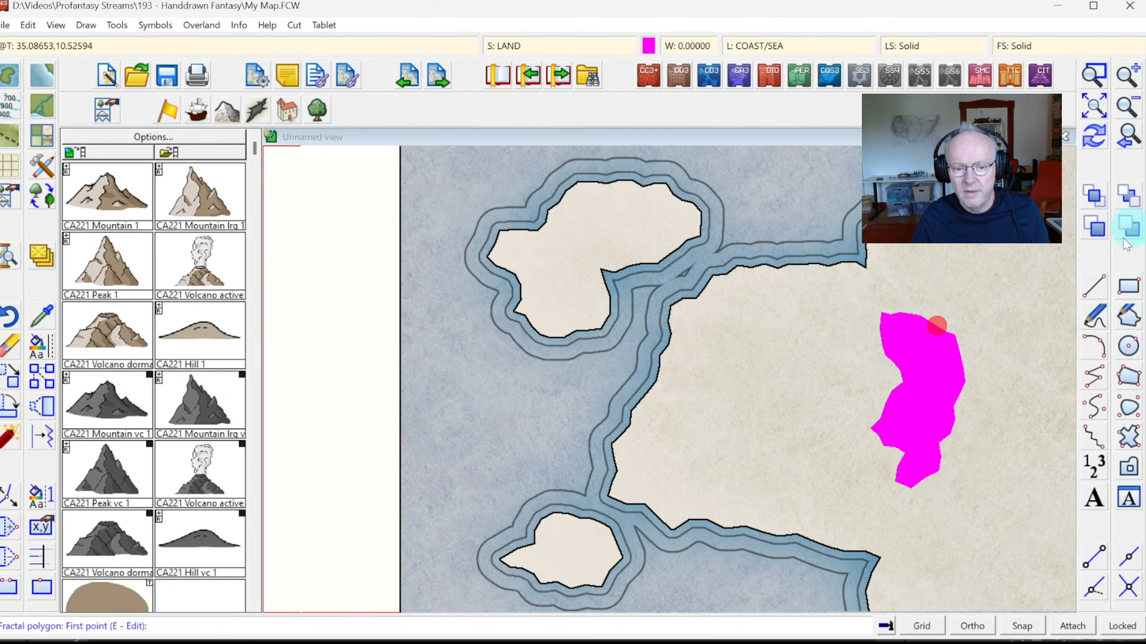
{"action": "left_click", "coordinate": [1096, 135]}
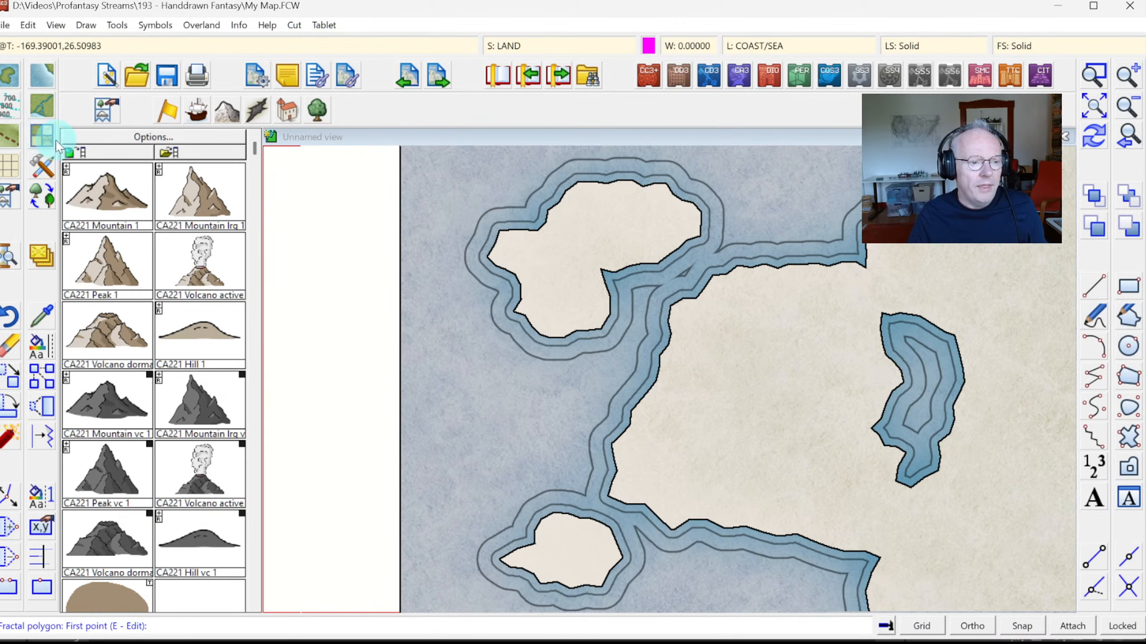
Draw an elongated north-south Mixed Forest terrain area on the peninsula, just west of the inland sea
{"action": "left_click", "coordinate": [43, 135]}
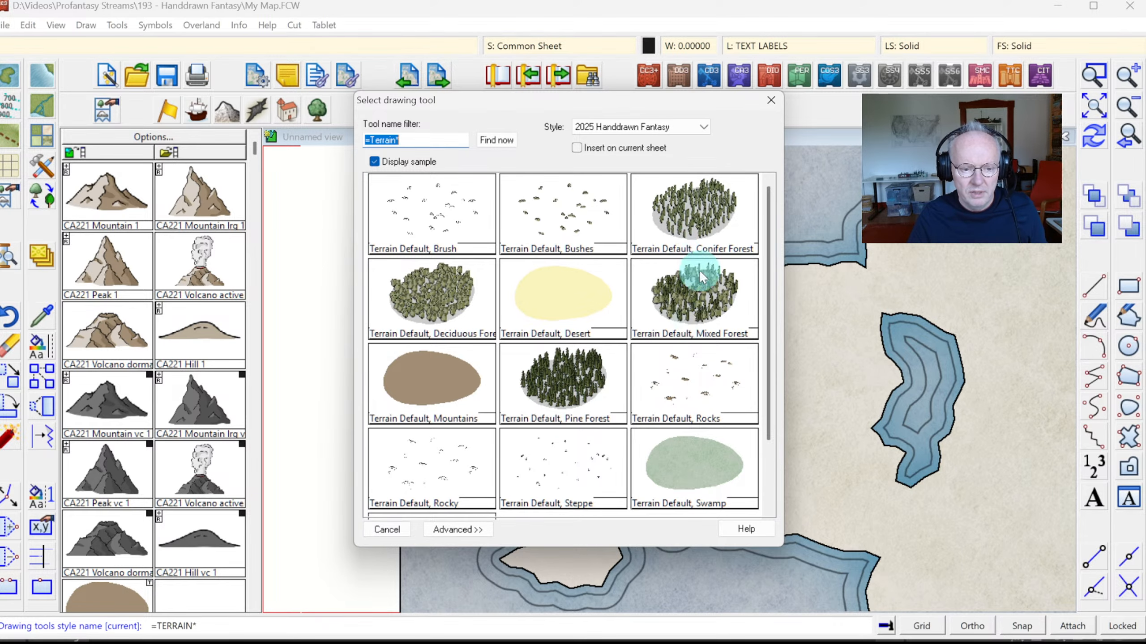
{"action": "left_click", "coordinate": [691, 295]}
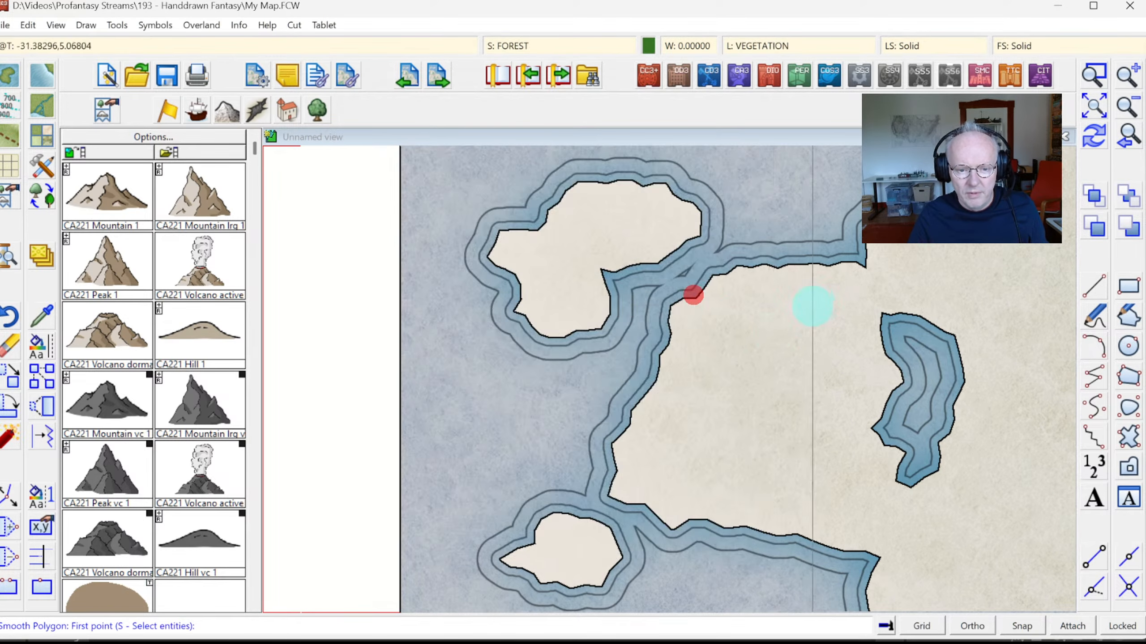
{"action": "mouse_move", "coordinate": [812, 291]}
{"action": "left_mouse_down"}
{"action": "mouse_move", "coordinate": [764, 310]}
{"action": "mouse_move", "coordinate": [800, 363]}
{"action": "mouse_move", "coordinate": [753, 416]}
{"action": "mouse_move", "coordinate": [774, 453]}
{"action": "mouse_move", "coordinate": [749, 470]}
{"action": "mouse_move", "coordinate": [751, 487]}
{"action": "mouse_move", "coordinate": [837, 528]}
{"action": "mouse_move", "coordinate": [875, 524]}
{"action": "mouse_move", "coordinate": [877, 469]}
{"action": "mouse_move", "coordinate": [851, 427]}
{"action": "mouse_move", "coordinate": [868, 382]}
{"action": "left_mouse_up"}
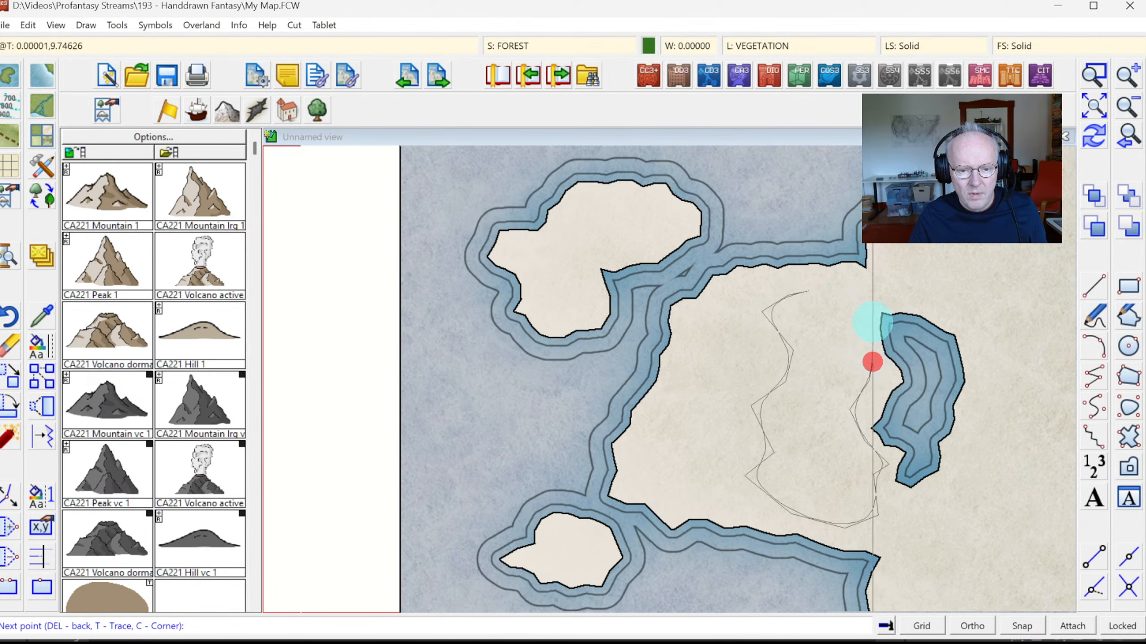
{"action": "left_click_drag", "start_coordinate": [873, 323], "coordinate": [844, 294]}
{"action": "right_click", "coordinate": [844, 294]}
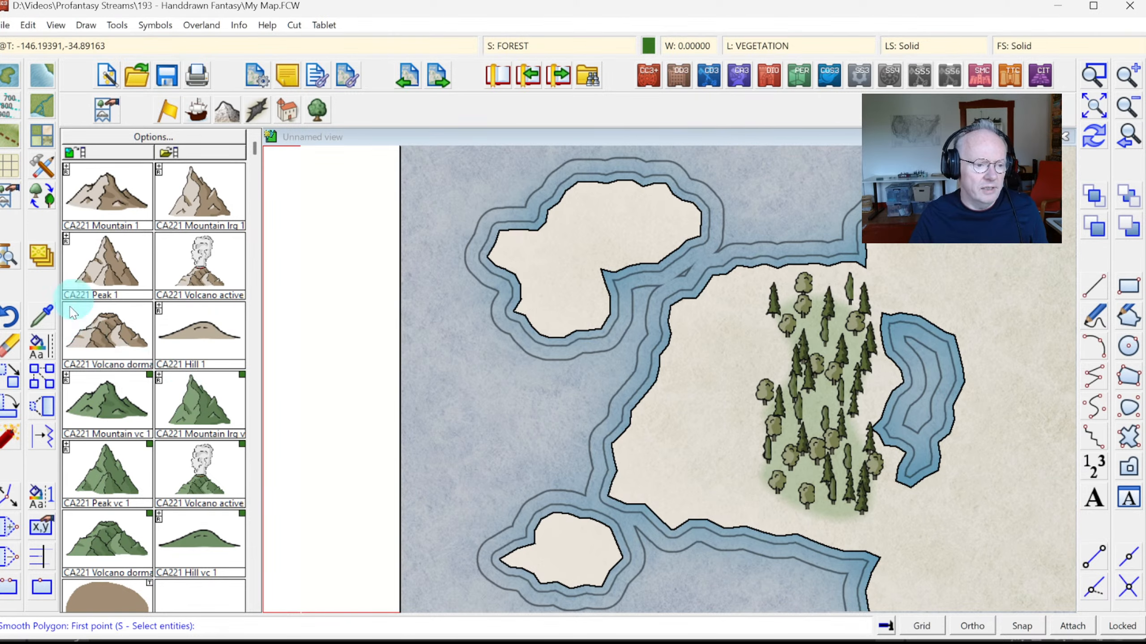
Place a north-south chain of CA221 Mountain 1 symbols on the peninsula along the forest's west side
{"action": "left_click", "coordinate": [116, 198]}
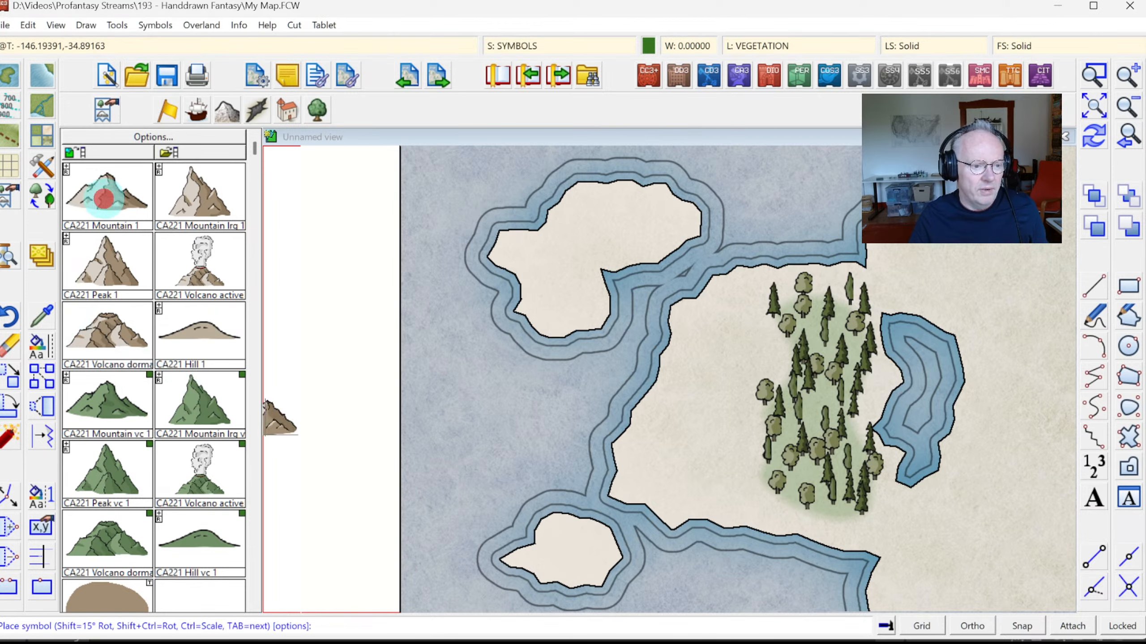
{"action": "left_click", "coordinate": [727, 336]}
{"action": "left_click", "coordinate": [739, 358]}
{"action": "left_click", "coordinate": [712, 381]}
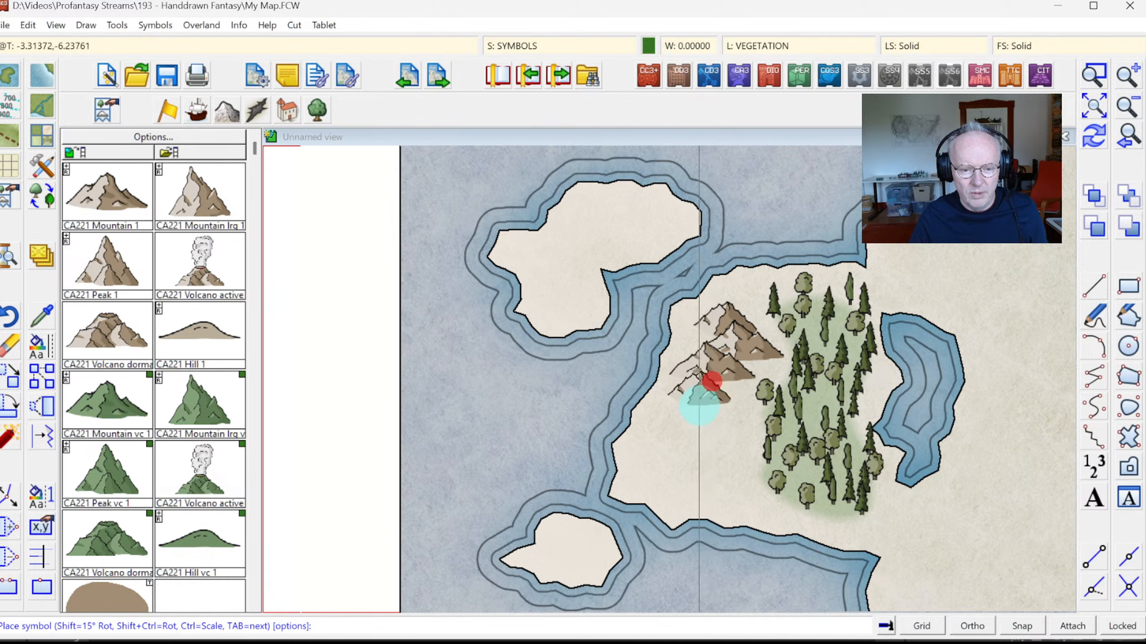
{"action": "left_click", "coordinate": [704, 404]}
{"action": "left_click", "coordinate": [703, 434]}
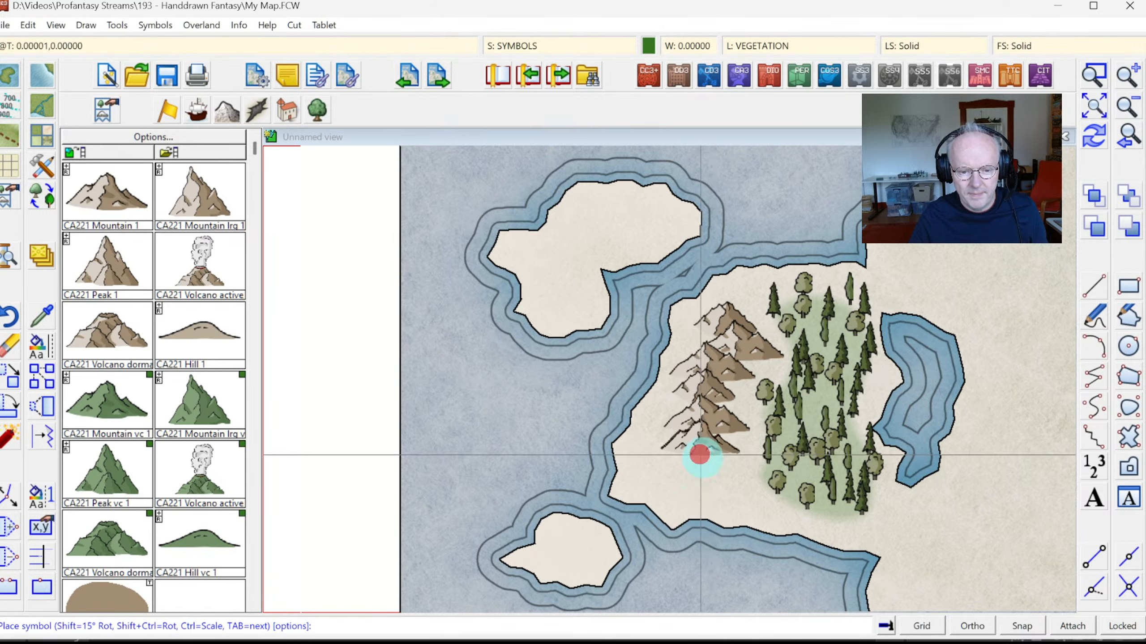
{"action": "left_click", "coordinate": [701, 473]}
Continue the mountain range eastward along the peninsula's southern coast, adding a separate mountain southeast of the inland sea
{"action": "left_click", "coordinate": [732, 497]}
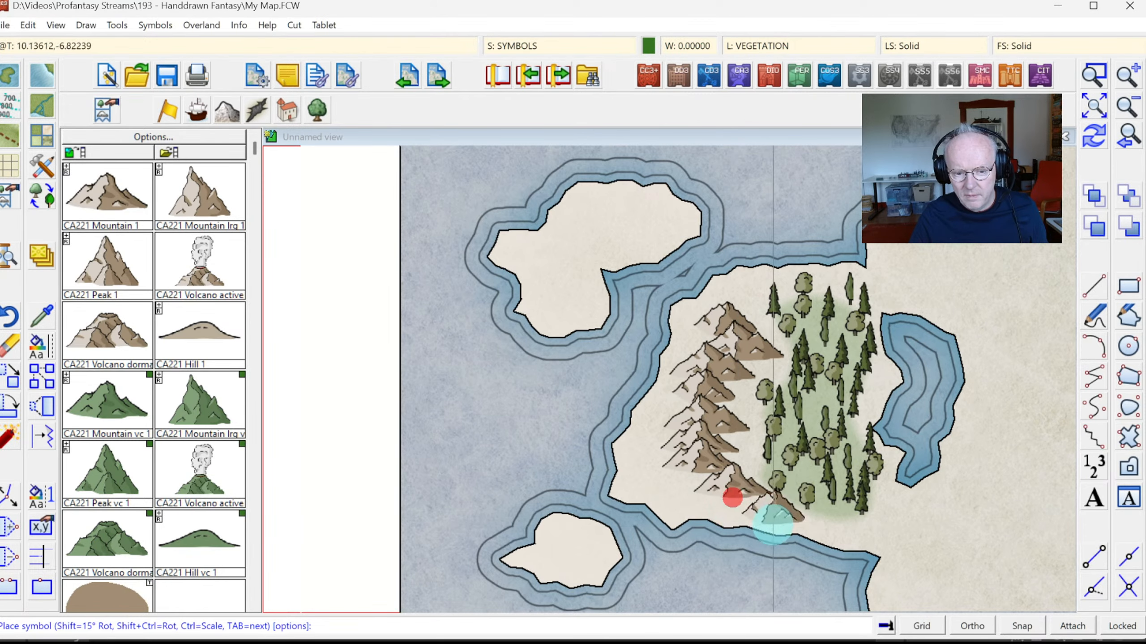
{"action": "left_click", "coordinate": [767, 512]}
{"action": "left_click", "coordinate": [800, 526]}
{"action": "left_click", "coordinate": [845, 533]}
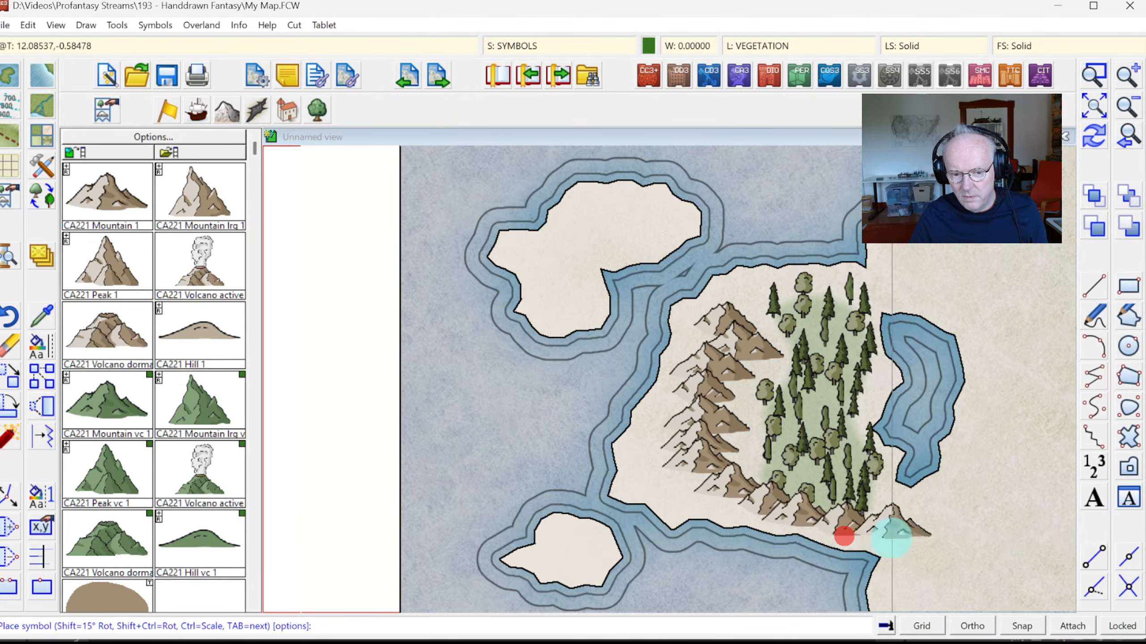
{"action": "left_click", "coordinate": [900, 540]}
{"action": "left_click", "coordinate": [980, 511]}
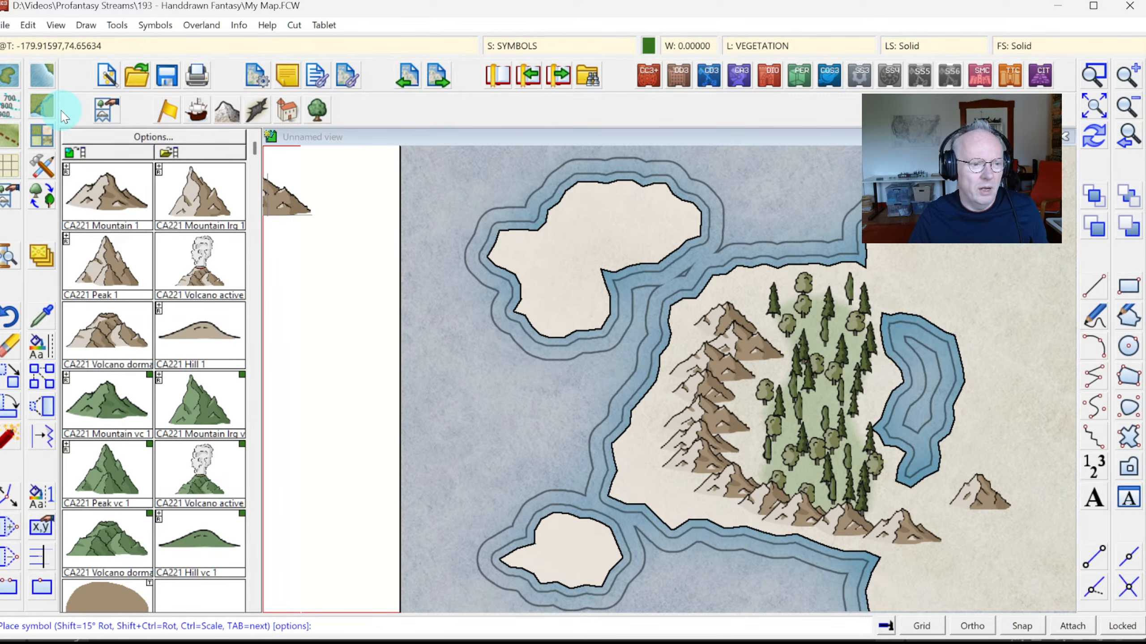
Draw a short medium river linking the coast at the bay northeast of the forest to the inland sea's northern tip
{"action": "left_click", "coordinate": [46, 104]}
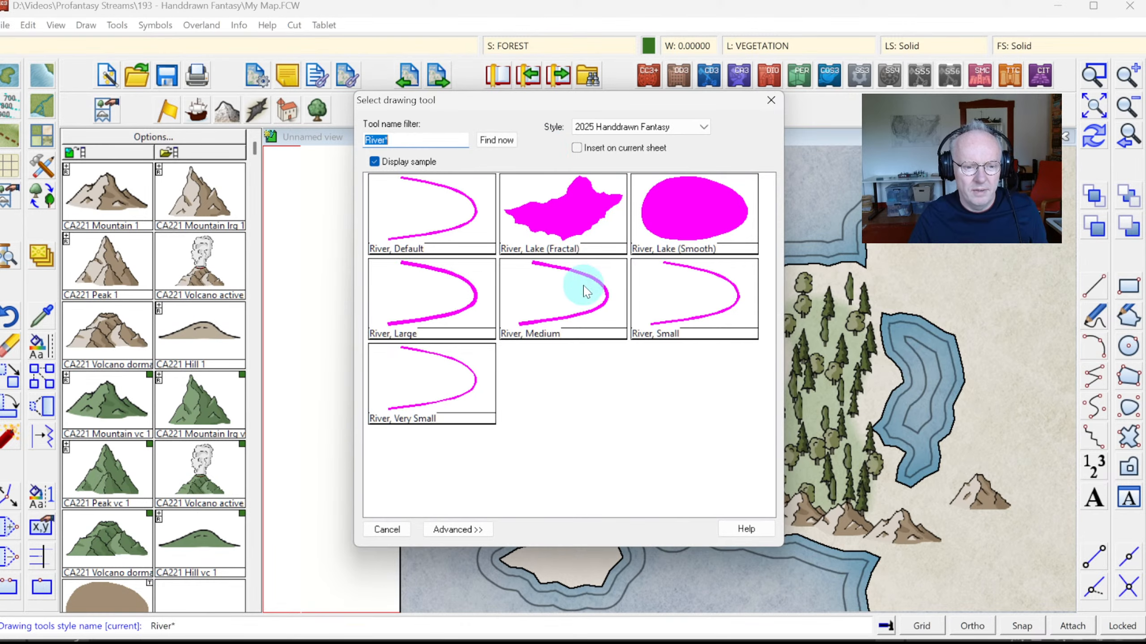
{"action": "left_click", "coordinate": [568, 297]}
{"action": "left_click", "coordinate": [866, 270]}
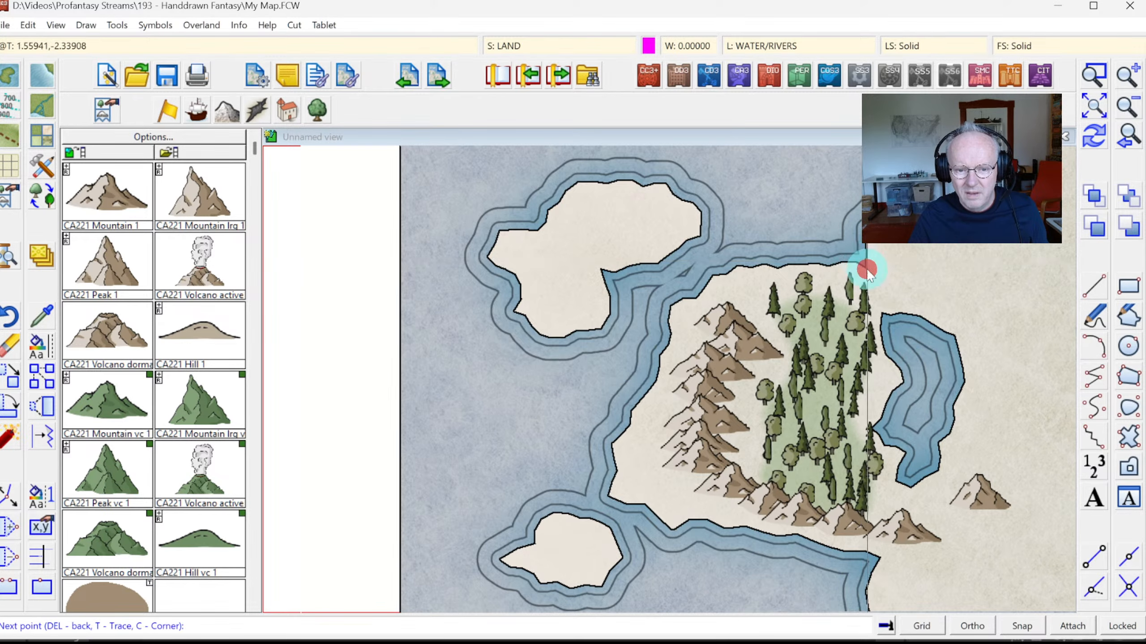
{"action": "left_click", "coordinate": [883, 312]}
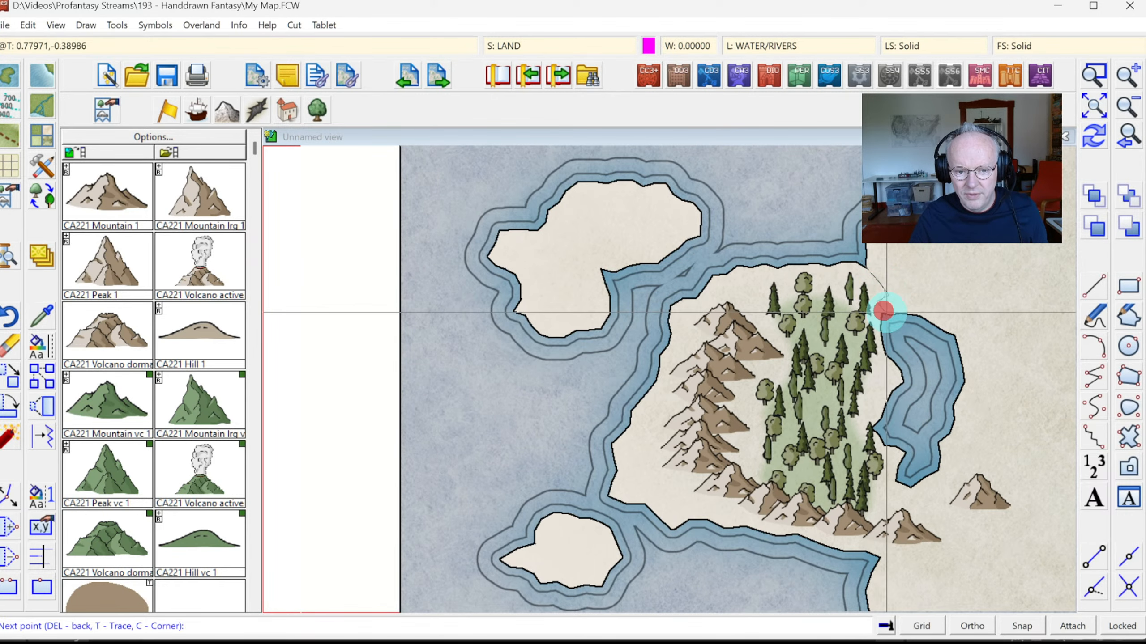
{"action": "right_click", "coordinate": [886, 314]}
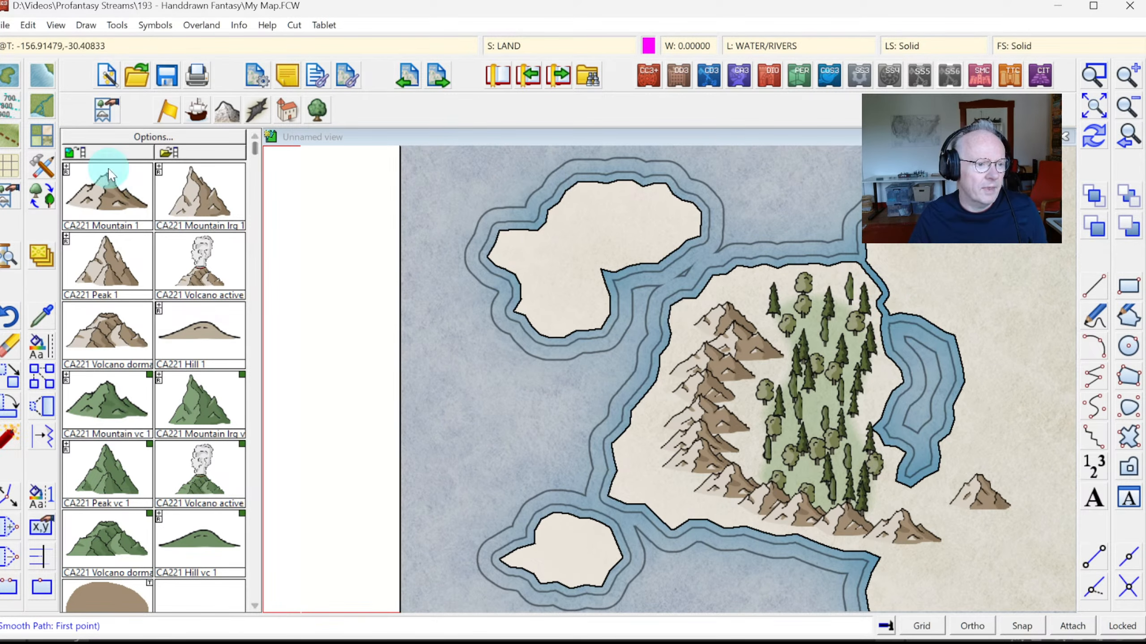
Draw a smooth Mountains terrain area covering the north-south mountain chain west of the forest
{"action": "left_click", "coordinate": [49, 140]}
{"action": "double_click", "coordinate": [442, 376]}
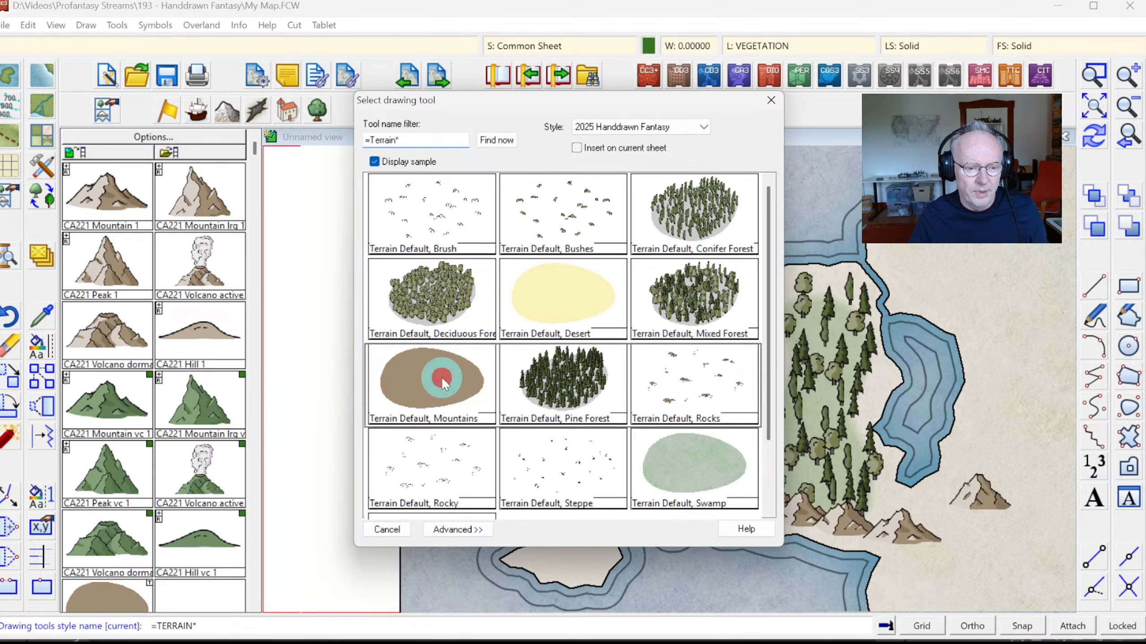
{"action": "mouse_move", "coordinate": [712, 303]}
{"action": "left_mouse_down"}
{"action": "mouse_move", "coordinate": [637, 465]}
{"action": "mouse_move", "coordinate": [689, 499]}
{"action": "mouse_move", "coordinate": [803, 529]}
{"action": "mouse_move", "coordinate": [812, 522]}
{"action": "mouse_move", "coordinate": [779, 498]}
{"action": "left_mouse_up"}
{"action": "mouse_move", "coordinate": [743, 451]}
{"action": "left_mouse_down"}
{"action": "mouse_move", "coordinate": [762, 428]}
{"action": "mouse_move", "coordinate": [749, 404]}
{"action": "mouse_move", "coordinate": [776, 353]}
{"action": "mouse_move", "coordinate": [767, 320]}
{"action": "mouse_move", "coordinate": [738, 296]}
{"action": "left_mouse_up"}
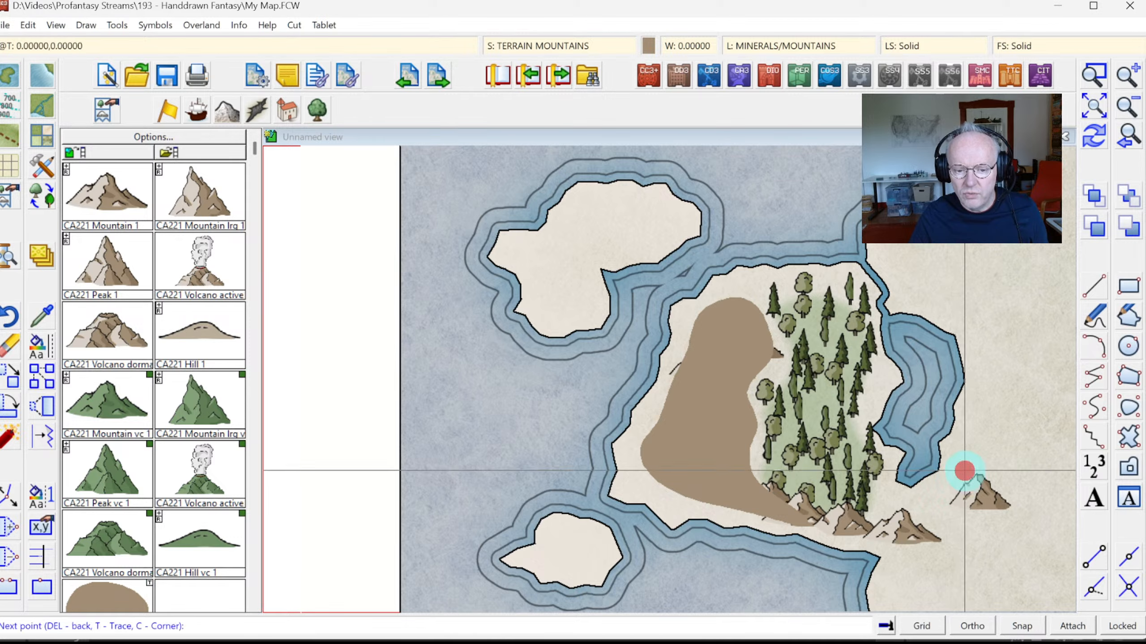
Draw a second Mountains terrain area around the southern and southeastern mountains, and redraw the map
{"action": "mouse_move", "coordinate": [966, 473]}
{"action": "left_mouse_down"}
{"action": "mouse_move", "coordinate": [928, 505]}
{"action": "mouse_move", "coordinate": [832, 519]}
{"action": "left_mouse_up"}
{"action": "left_click", "coordinate": [834, 537]}
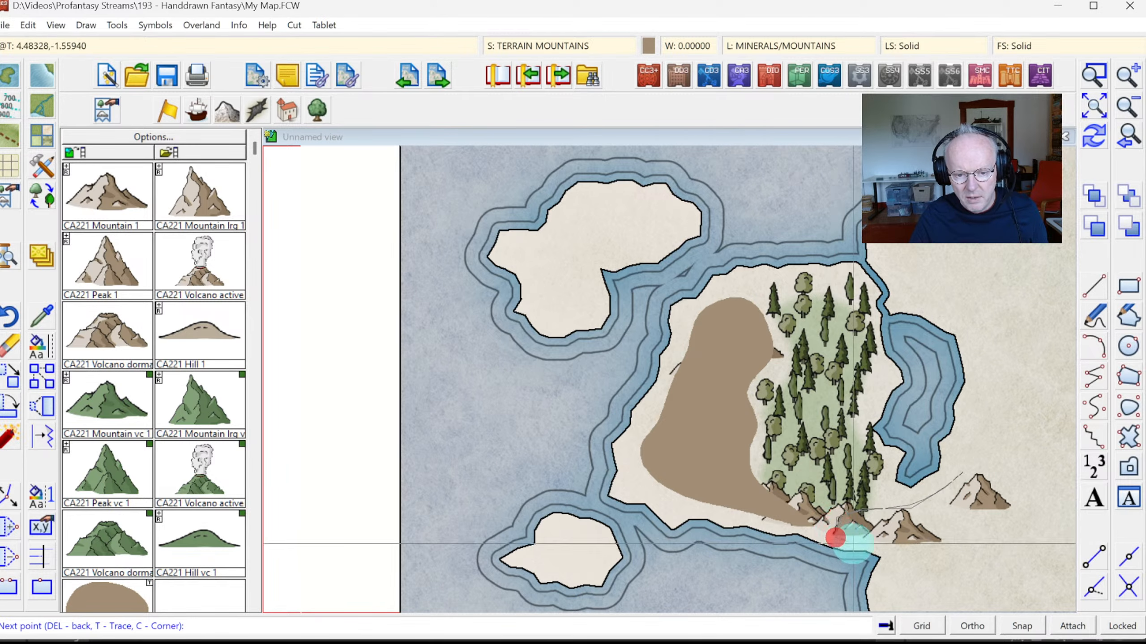
{"action": "left_click", "coordinate": [864, 543]}
{"action": "left_click", "coordinate": [890, 554]}
{"action": "left_click", "coordinate": [950, 573]}
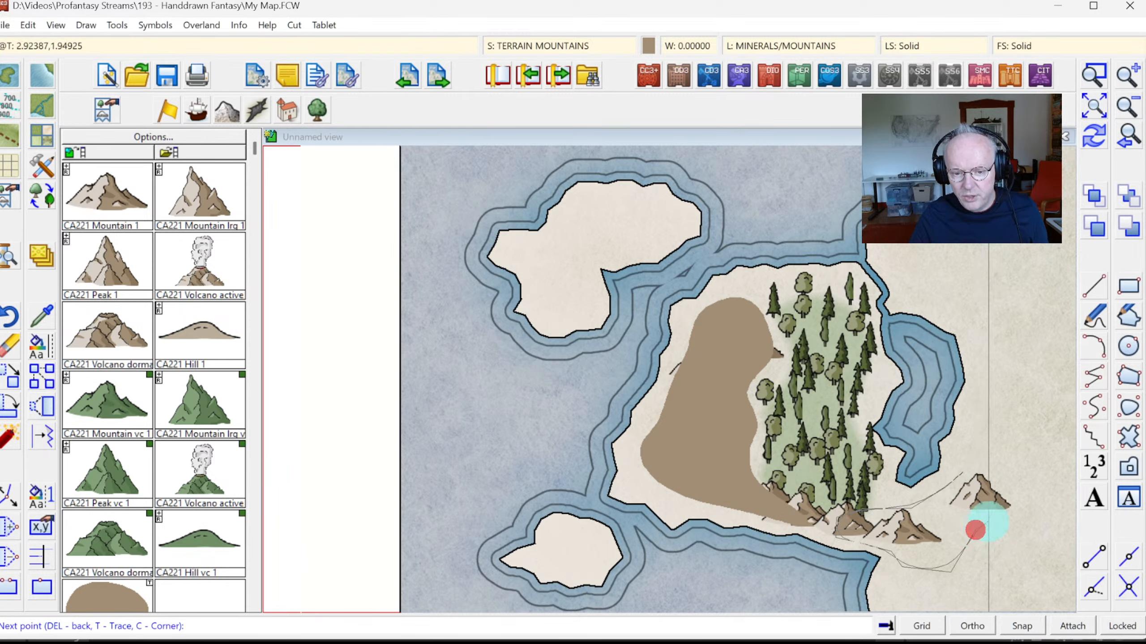
{"action": "left_click", "coordinate": [1028, 512]}
{"action": "left_click", "coordinate": [1023, 478]}
{"action": "left_click", "coordinate": [1008, 465]}
{"action": "right_click", "coordinate": [1008, 466]}
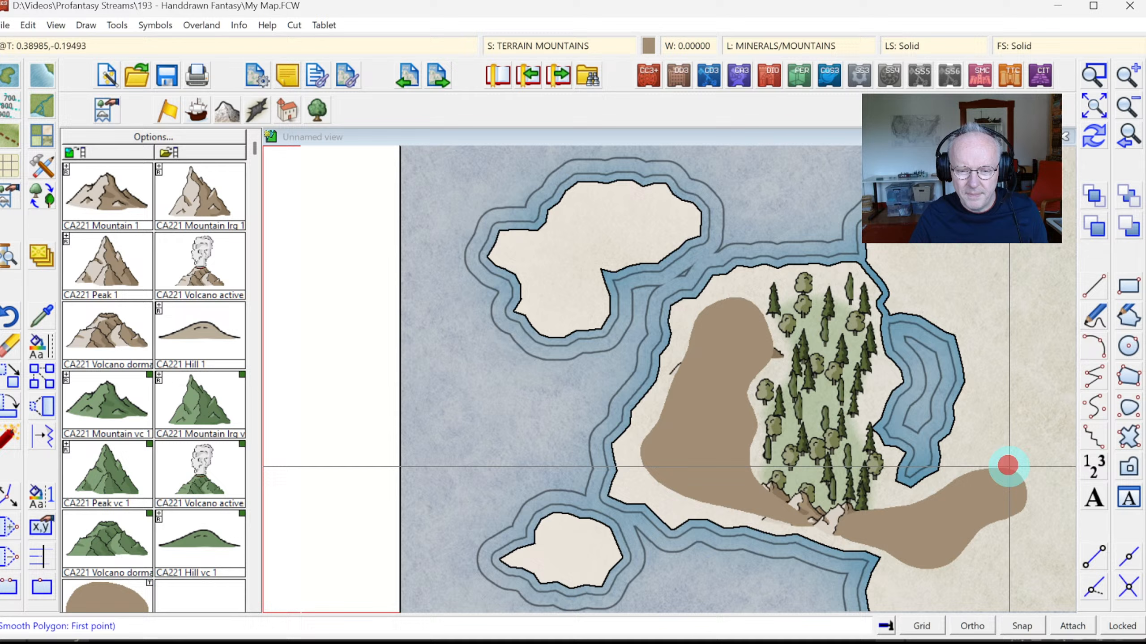
{"action": "left_click", "coordinate": [1099, 135]}
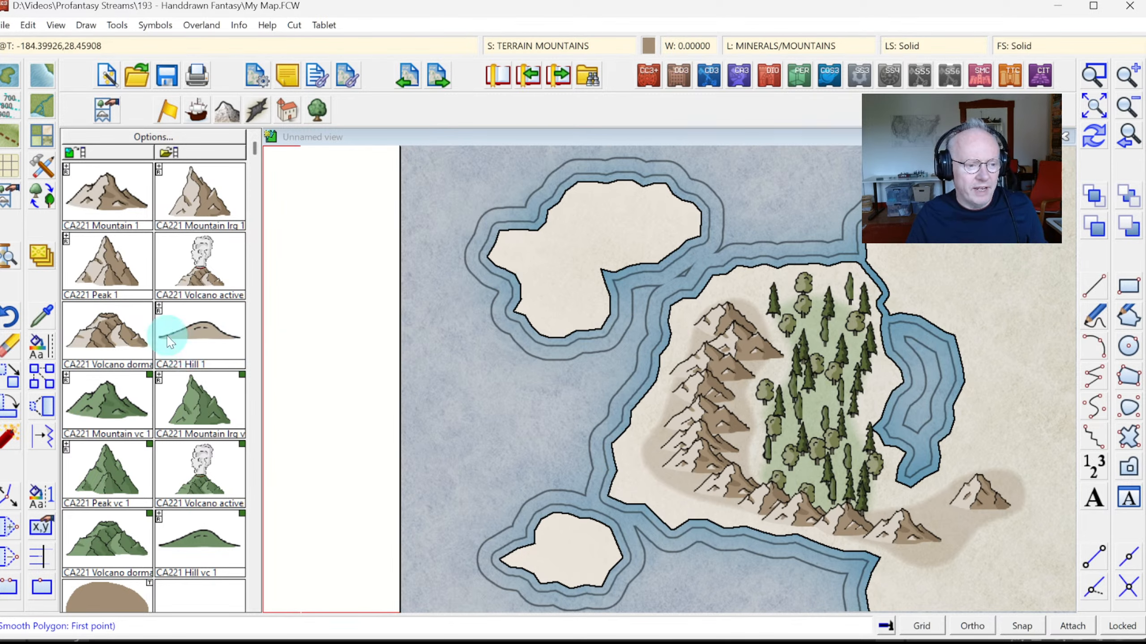
Place pairs of CA221 Hill 1 symbols on the mainland, north of the inland sea and to its east
{"action": "left_click", "coordinate": [250, 394]}
{"action": "left_click", "coordinate": [255, 168]}
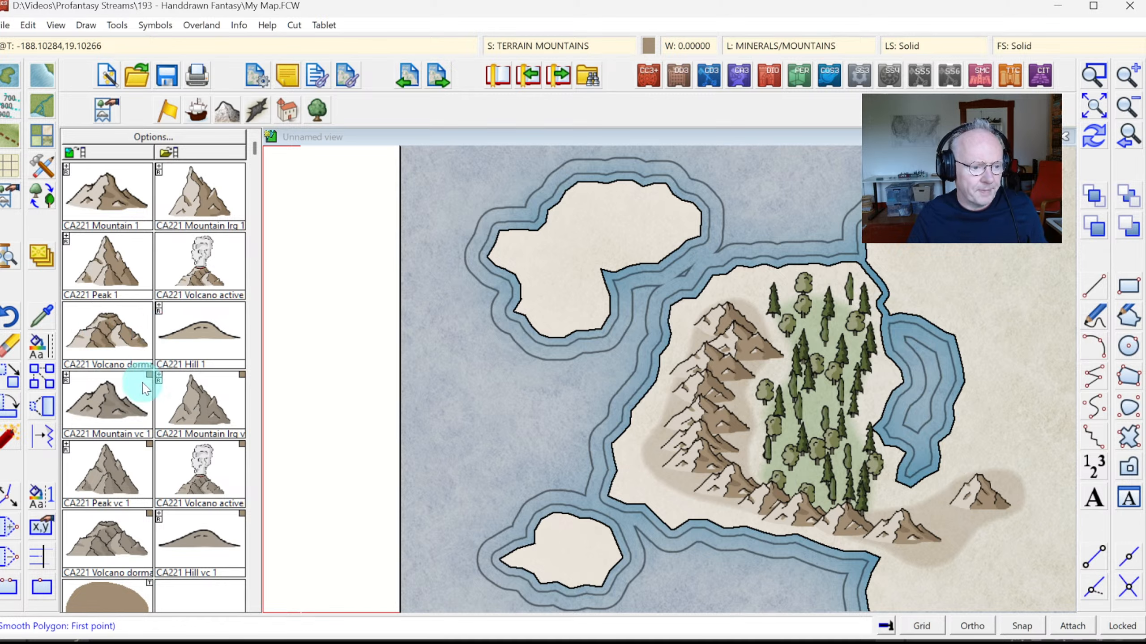
{"action": "left_click", "coordinate": [198, 335]}
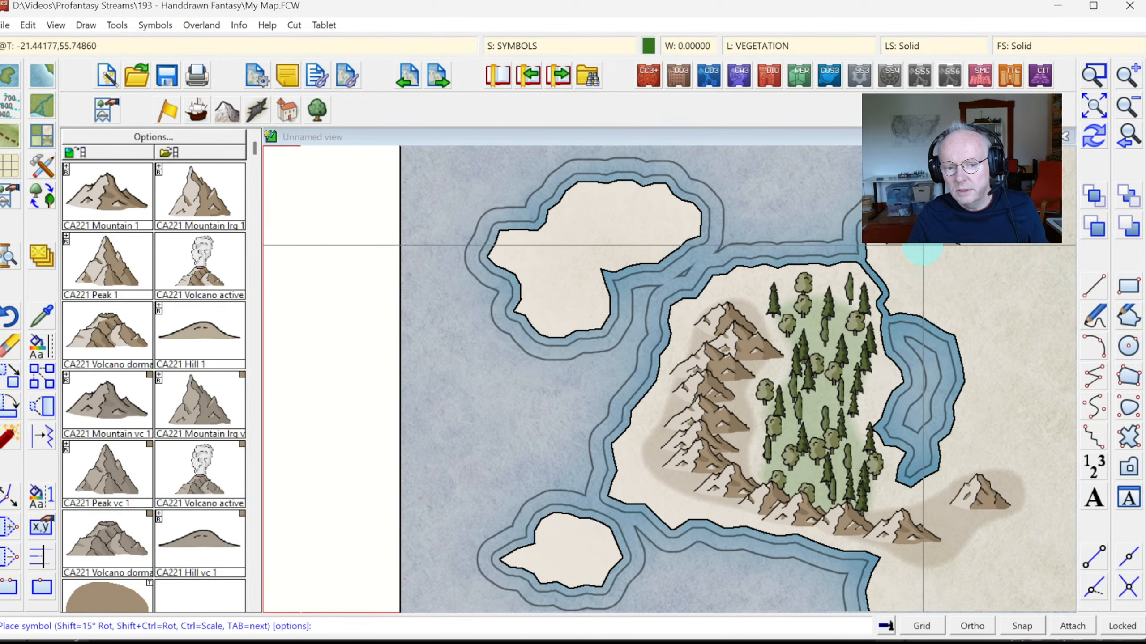
{"action": "left_click", "coordinate": [997, 259]}
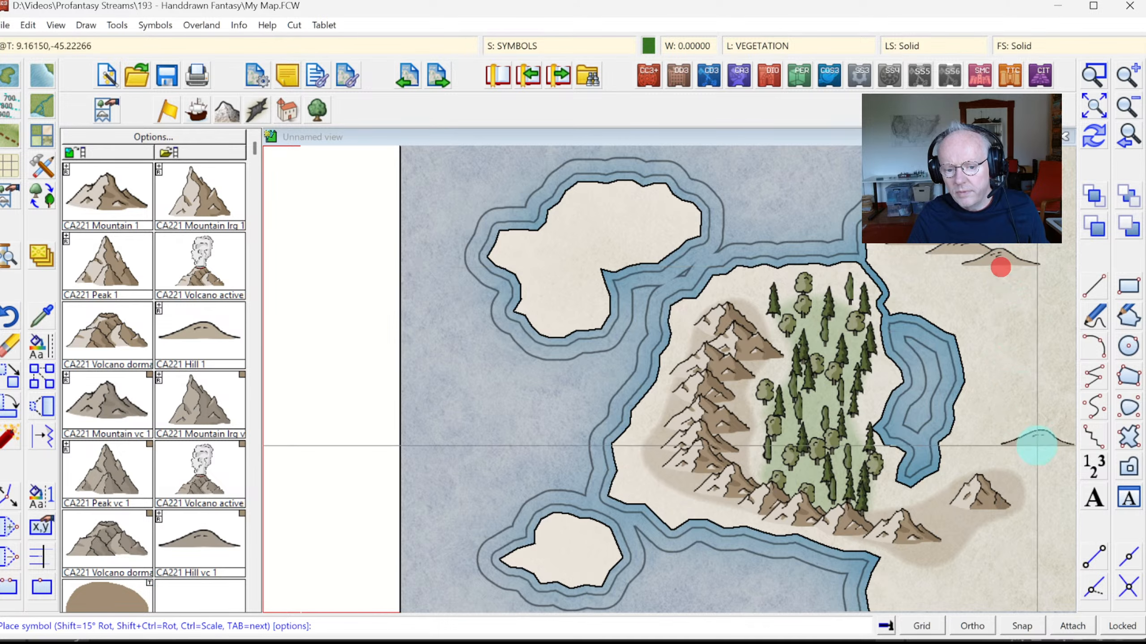
{"action": "left_click", "coordinate": [1021, 422]}
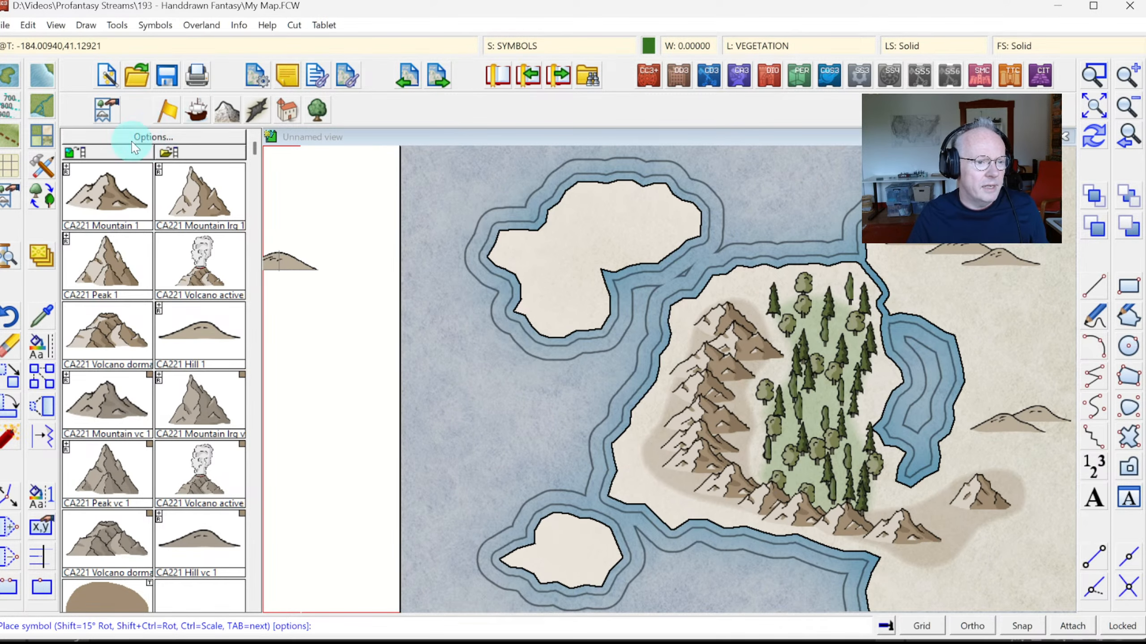
Draw a Bushes terrain area on the open mainland between the two groups of hills, around the inland sea's northeast side
{"action": "left_click", "coordinate": [49, 158]}
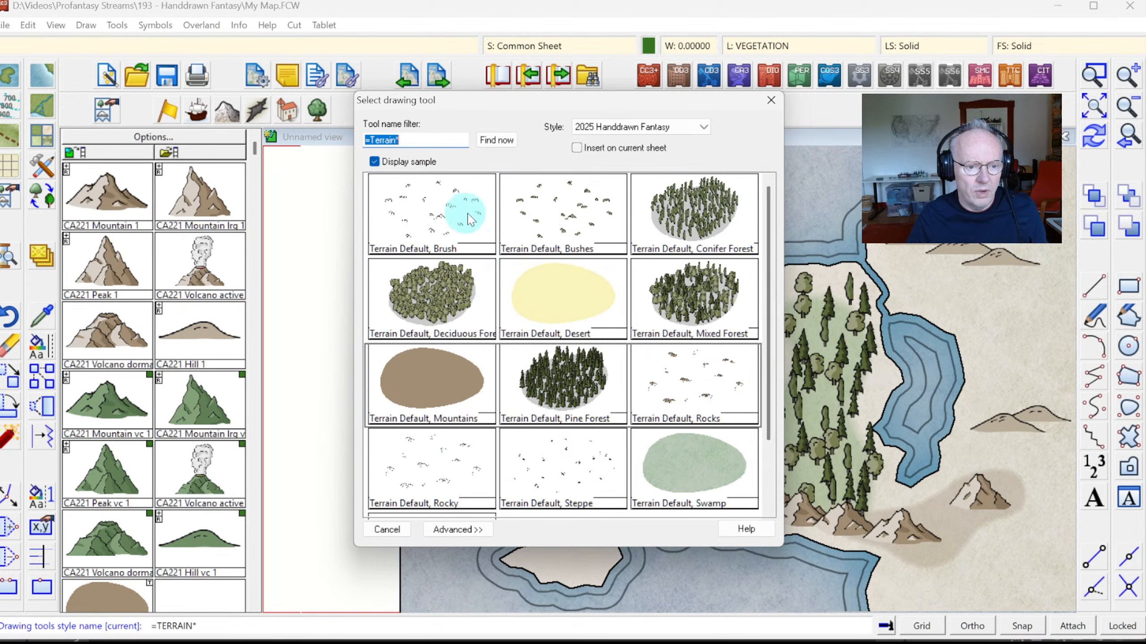
{"action": "double_click", "coordinate": [575, 212]}
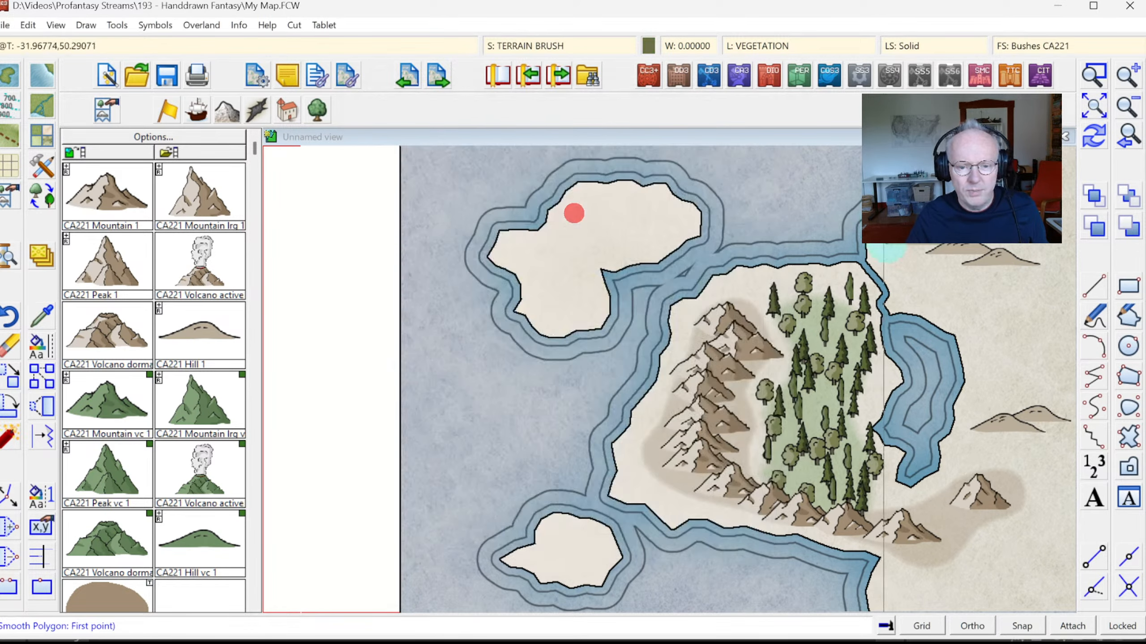
{"action": "mouse_move", "coordinate": [1024, 264]}
{"action": "left_mouse_down"}
{"action": "mouse_move", "coordinate": [918, 274]}
{"action": "mouse_move", "coordinate": [936, 308]}
{"action": "mouse_move", "coordinate": [980, 334]}
{"action": "mouse_move", "coordinate": [973, 384]}
{"action": "mouse_move", "coordinate": [995, 402]}
{"action": "mouse_move", "coordinate": [1050, 383]}
{"action": "mouse_move", "coordinate": [1054, 277]}
{"action": "left_mouse_up"}
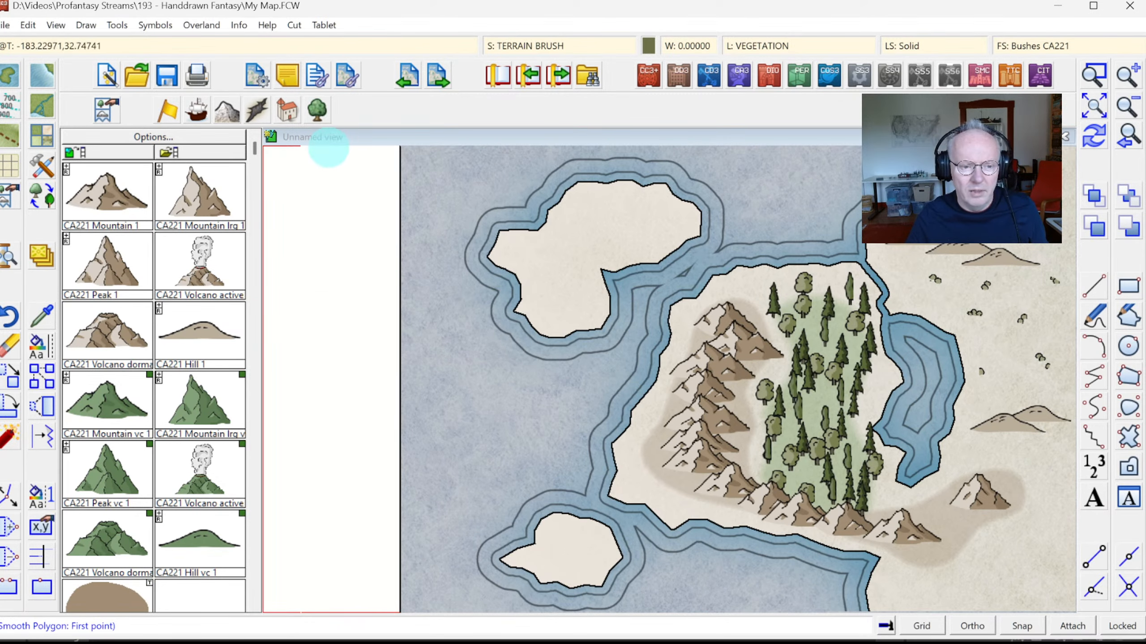
Scatter CA221 Bushes 1 symbols over the open mainland east of the inland sea and around the two groups of hills
{"action": "left_click", "coordinate": [318, 115]}
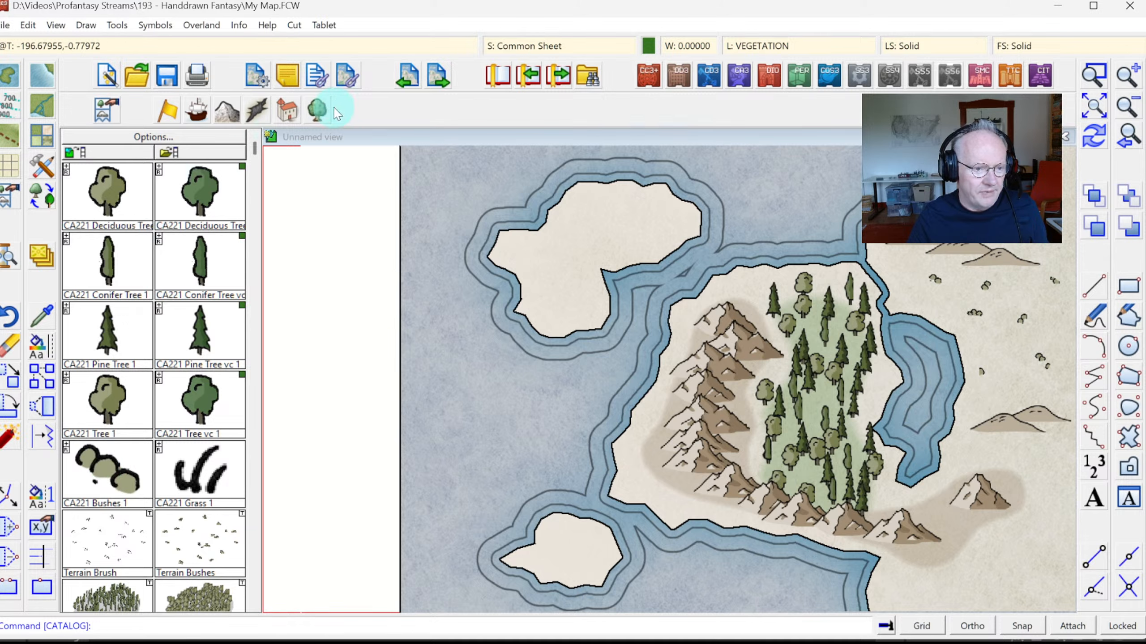
{"action": "left_click", "coordinate": [119, 482]}
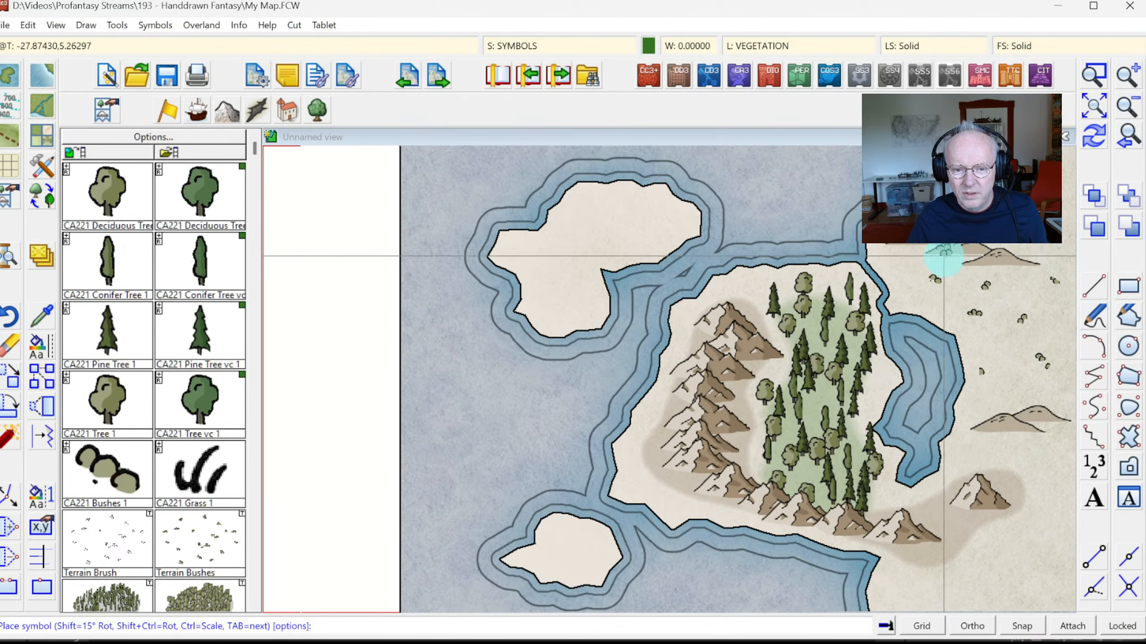
{"action": "left_click", "coordinate": [934, 255]}
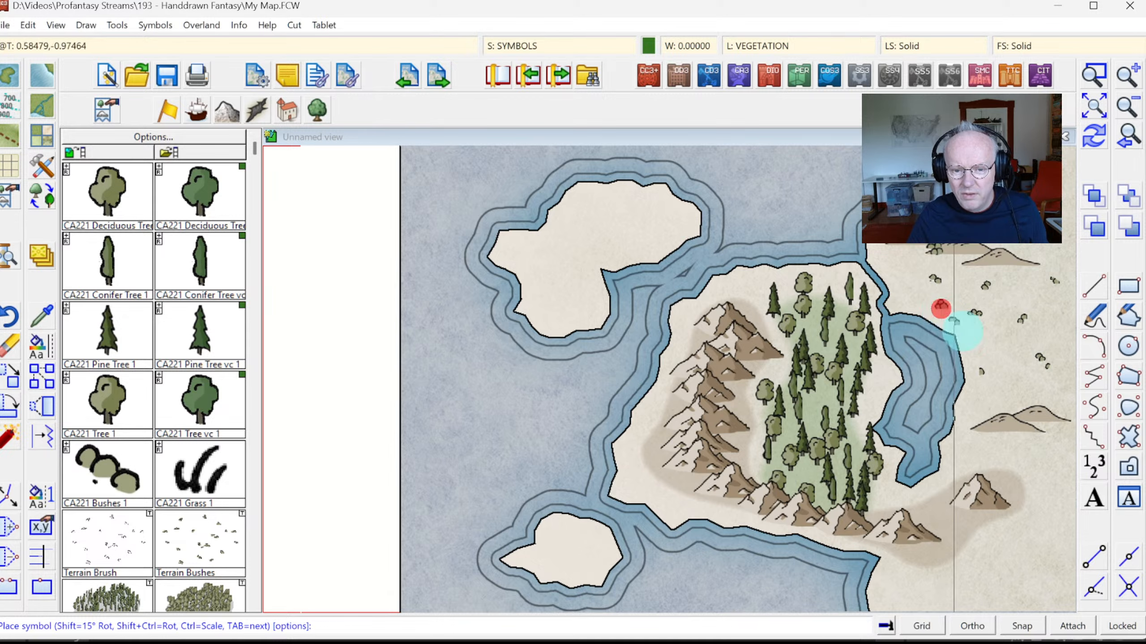
{"action": "left_click", "coordinate": [1009, 399]}
{"action": "left_click", "coordinate": [973, 380]}
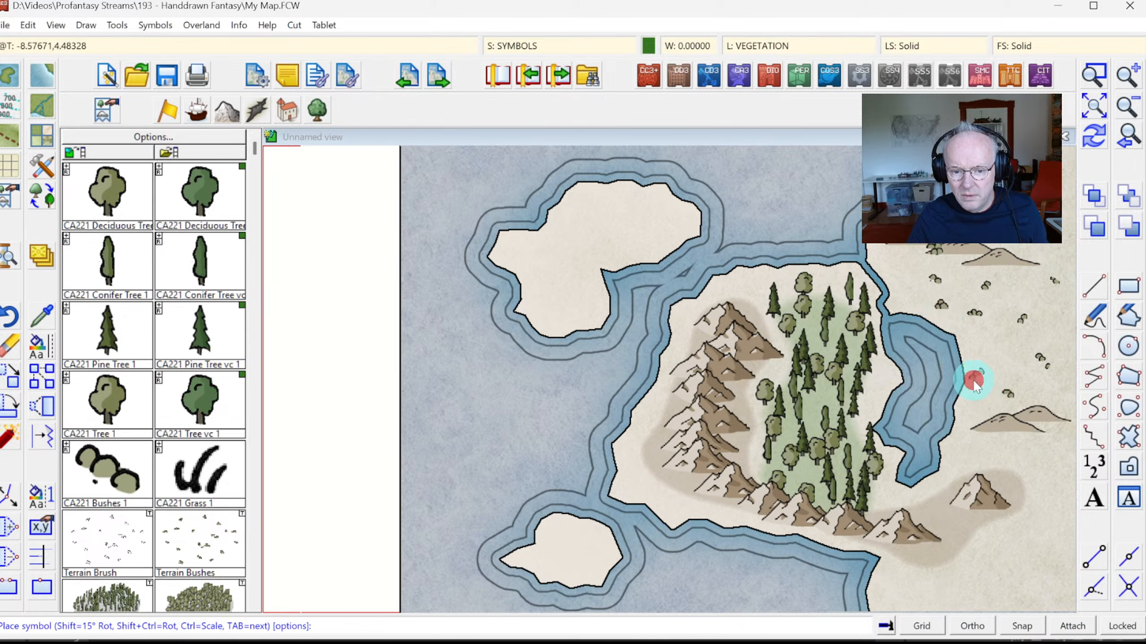
{"action": "left_click", "coordinate": [1056, 422]}
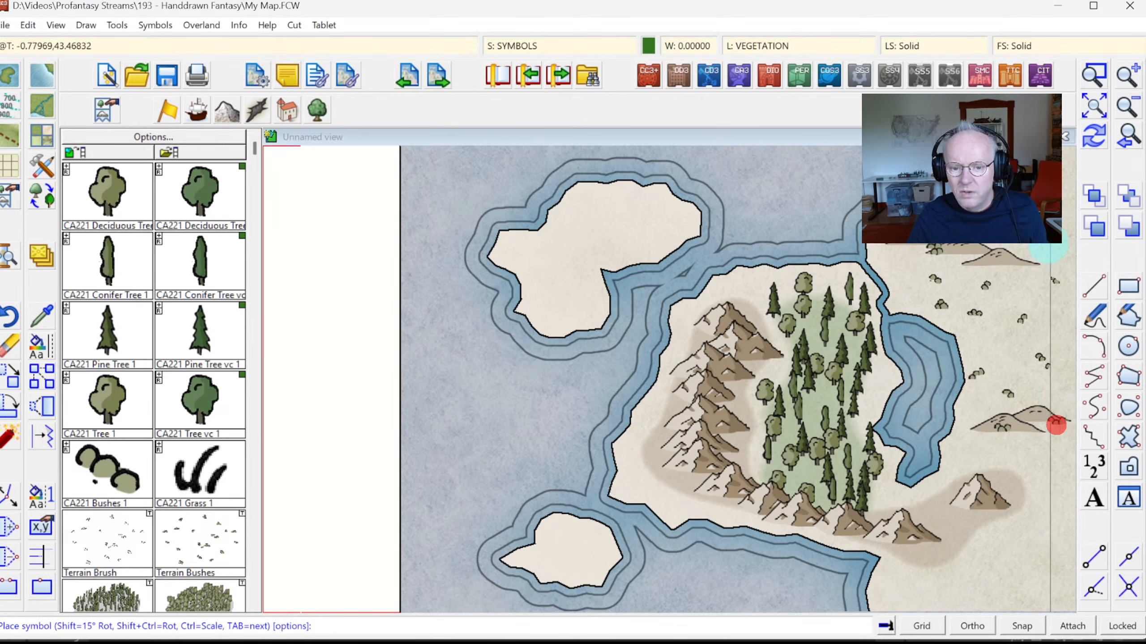
{"action": "left_click", "coordinate": [1021, 269]}
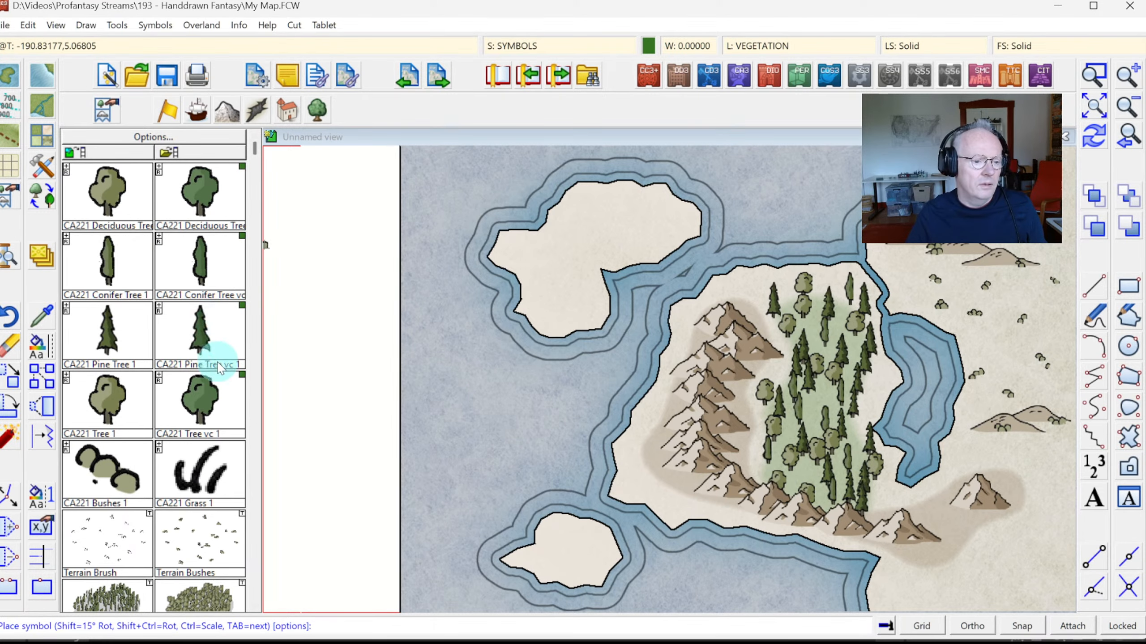
Scatter CA221 Grass 1 symbols between the bushes on the mainland east and northeast of the inland sea
{"action": "left_click", "coordinate": [189, 461]}
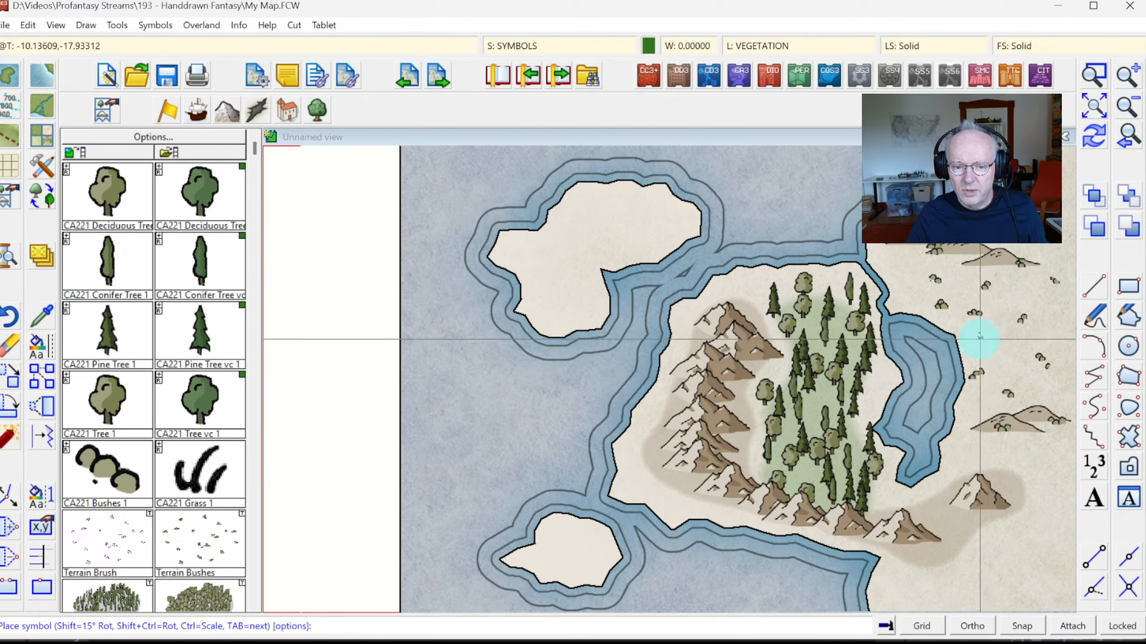
{"action": "left_click", "coordinate": [981, 338]}
{"action": "left_click", "coordinate": [1007, 356]}
{"action": "left_click", "coordinate": [1013, 376]}
{"action": "left_click", "coordinate": [978, 414]}
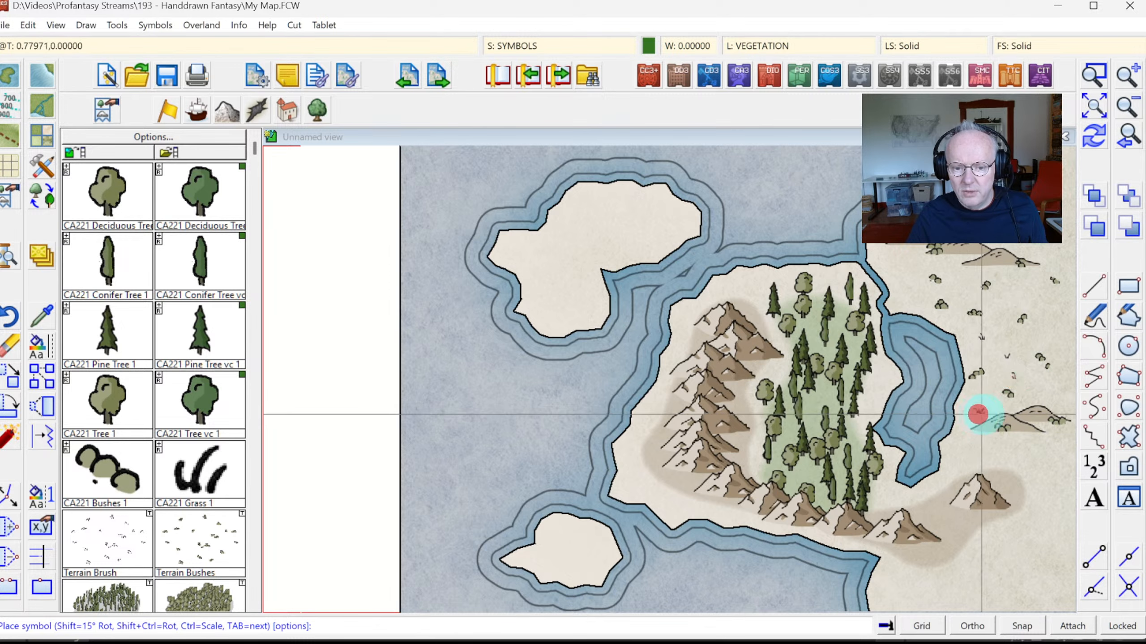
{"action": "left_click", "coordinate": [1050, 396]}
{"action": "left_click", "coordinate": [1024, 297]}
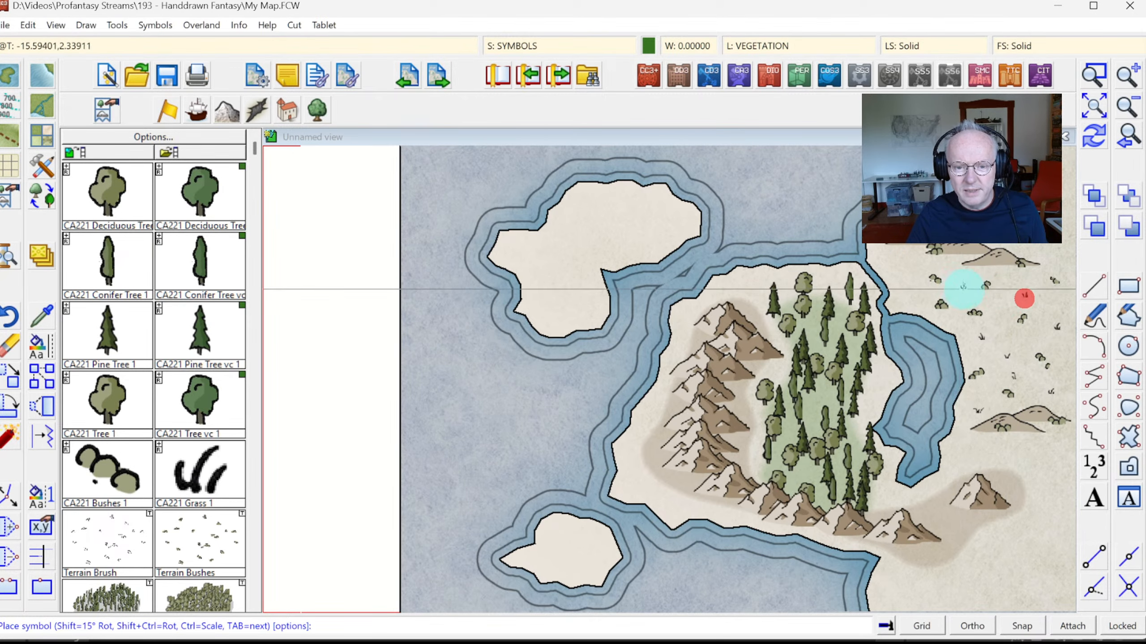
{"action": "left_click", "coordinate": [965, 288]}
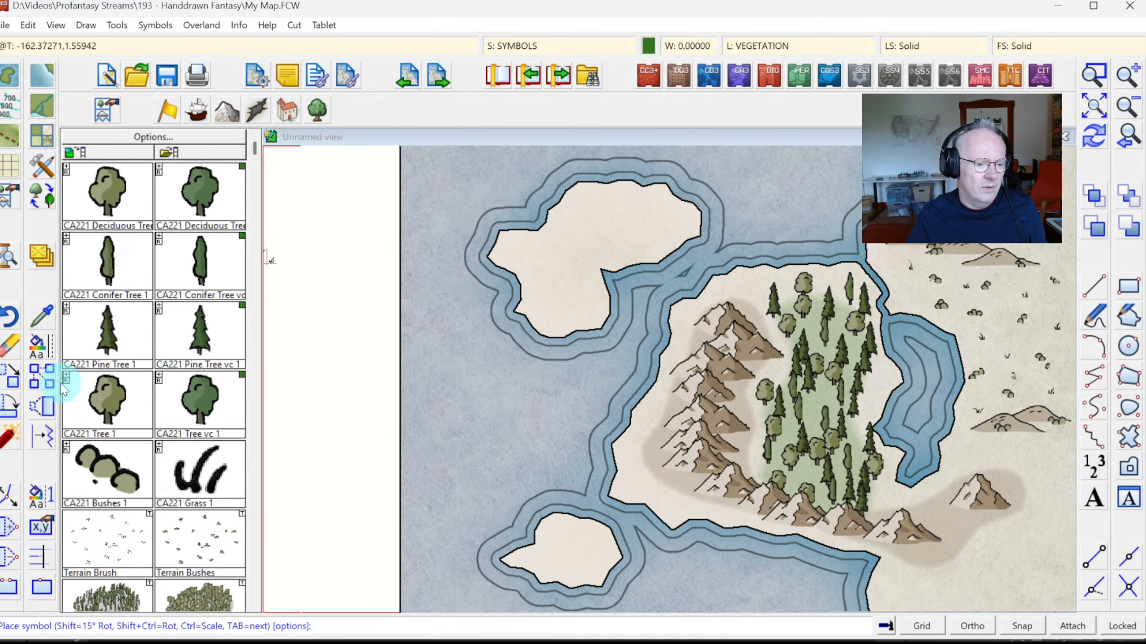
Place two single deciduous tree symbols on the bushy plain between the northern and eastern hills
{"action": "left_click", "coordinate": [114, 406]}
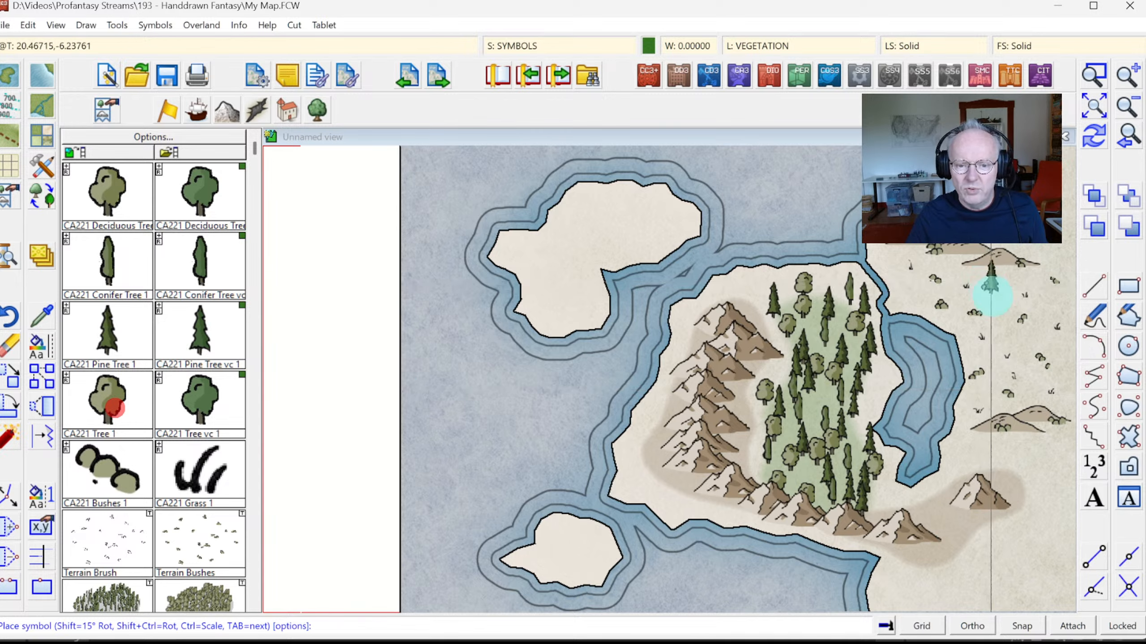
{"action": "left_click", "coordinate": [118, 194]}
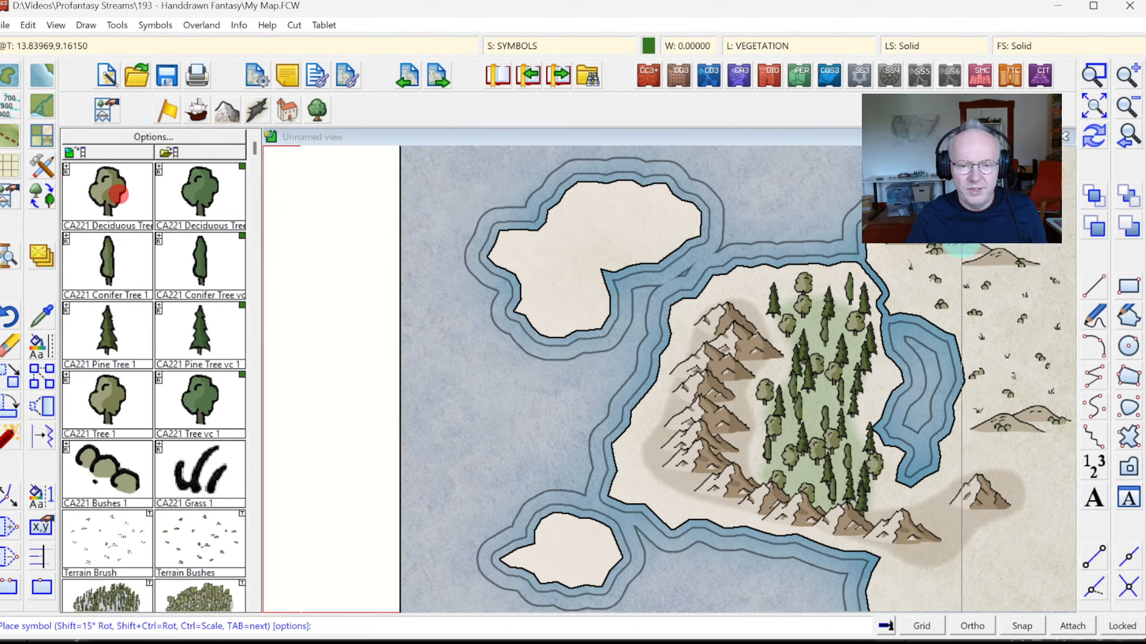
{"action": "left_click", "coordinate": [1001, 302]}
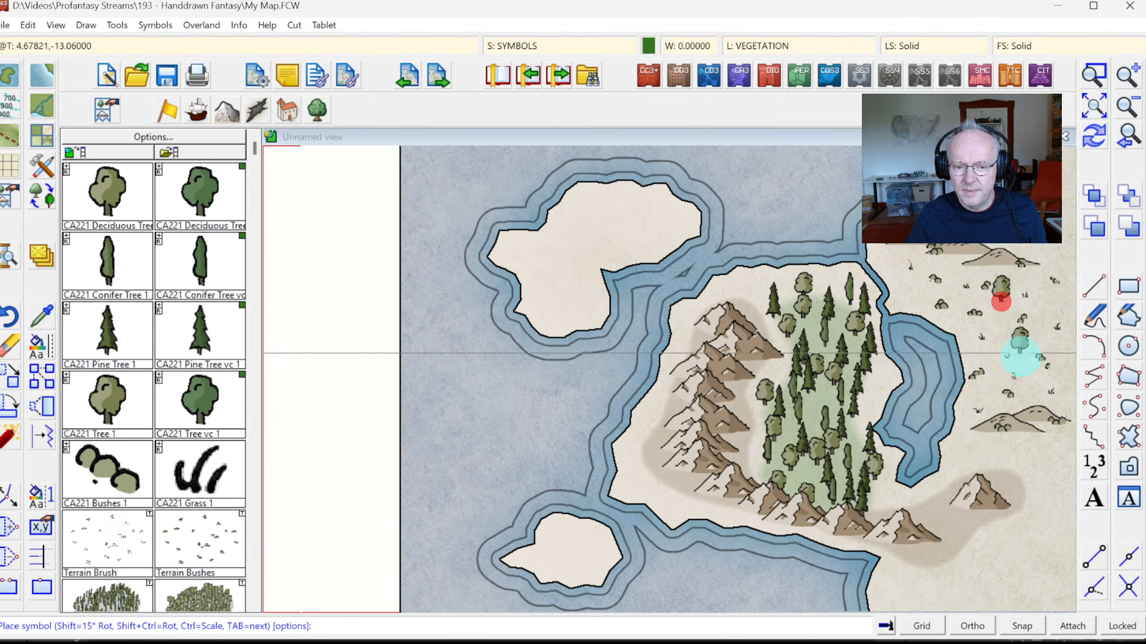
{"action": "left_click", "coordinate": [1030, 389]}
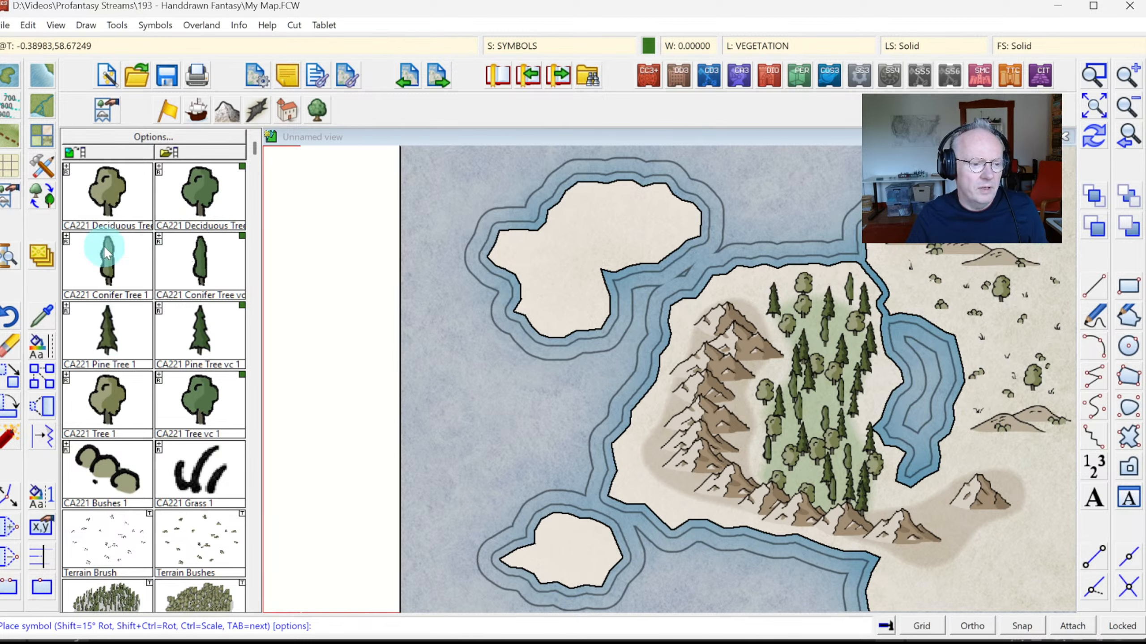
Compare the variants in the deciduous tree and mixed CA221 Tree 1 collections, and preview the deciduous and conifer symbols
{"action": "left_click", "coordinate": [66, 168]}
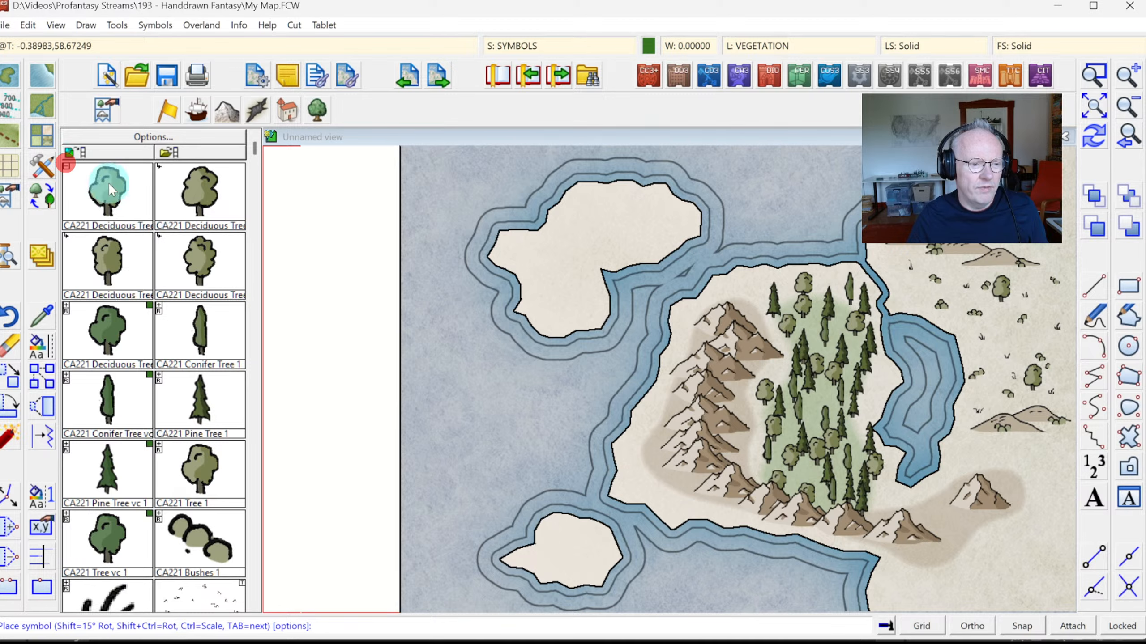
{"action": "left_click", "coordinate": [67, 168]}
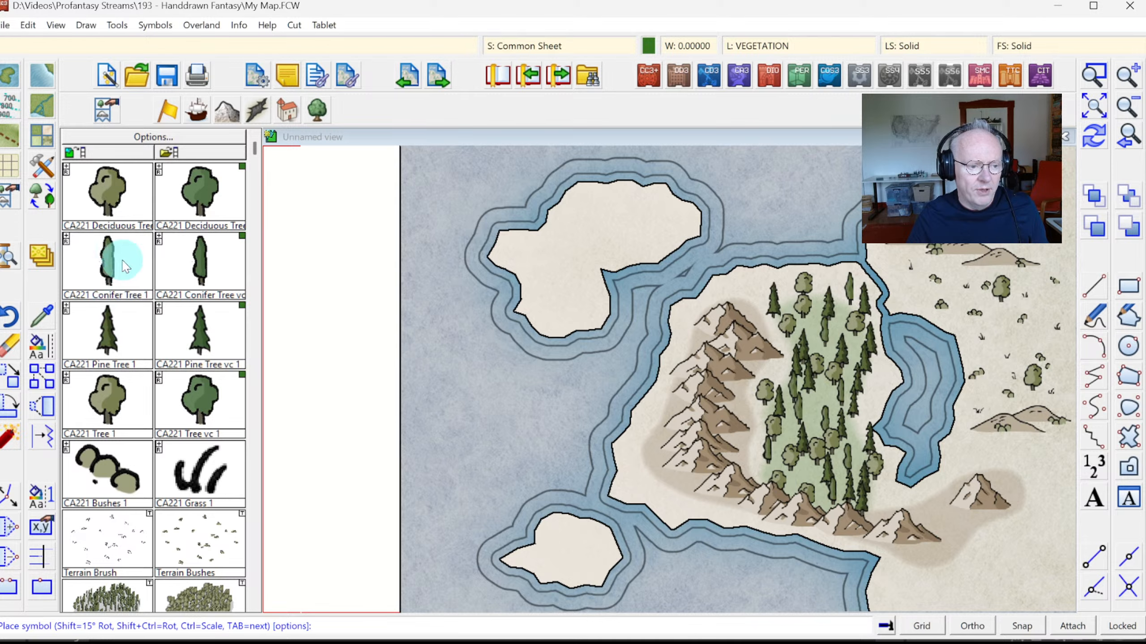
{"action": "left_click", "coordinate": [67, 375]}
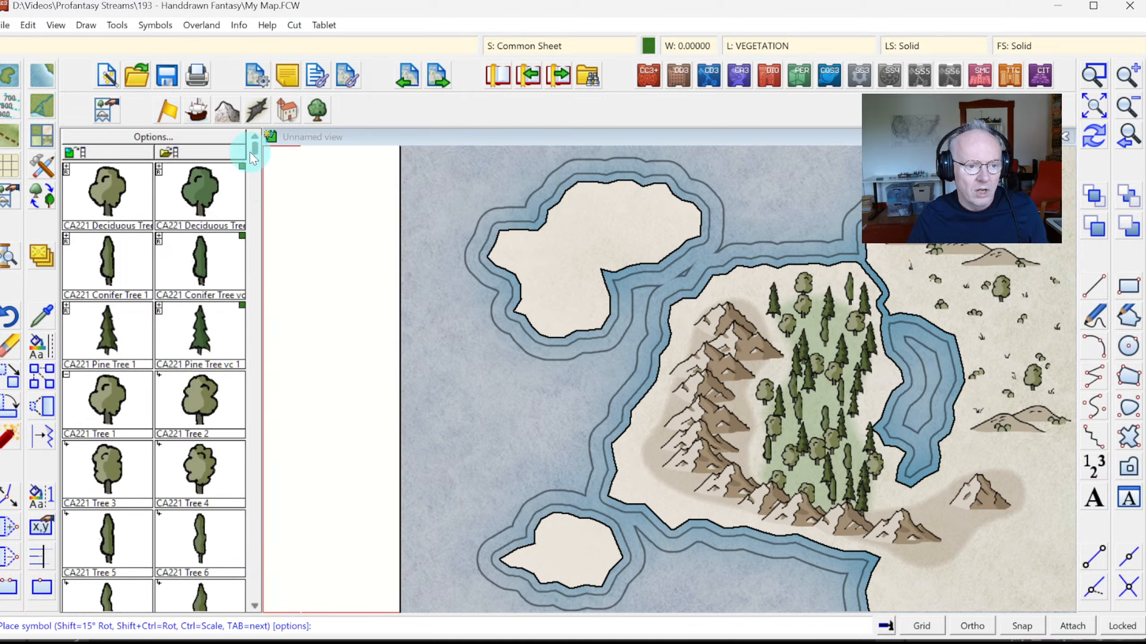
{"action": "left_click", "coordinate": [67, 376]}
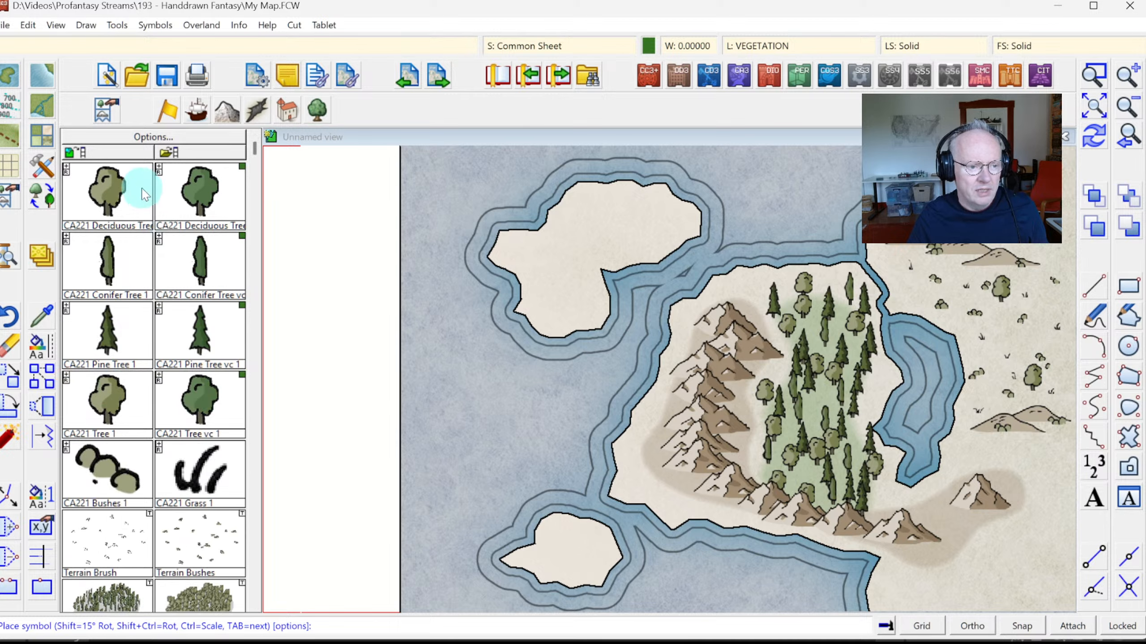
{"action": "left_click", "coordinate": [118, 196]}
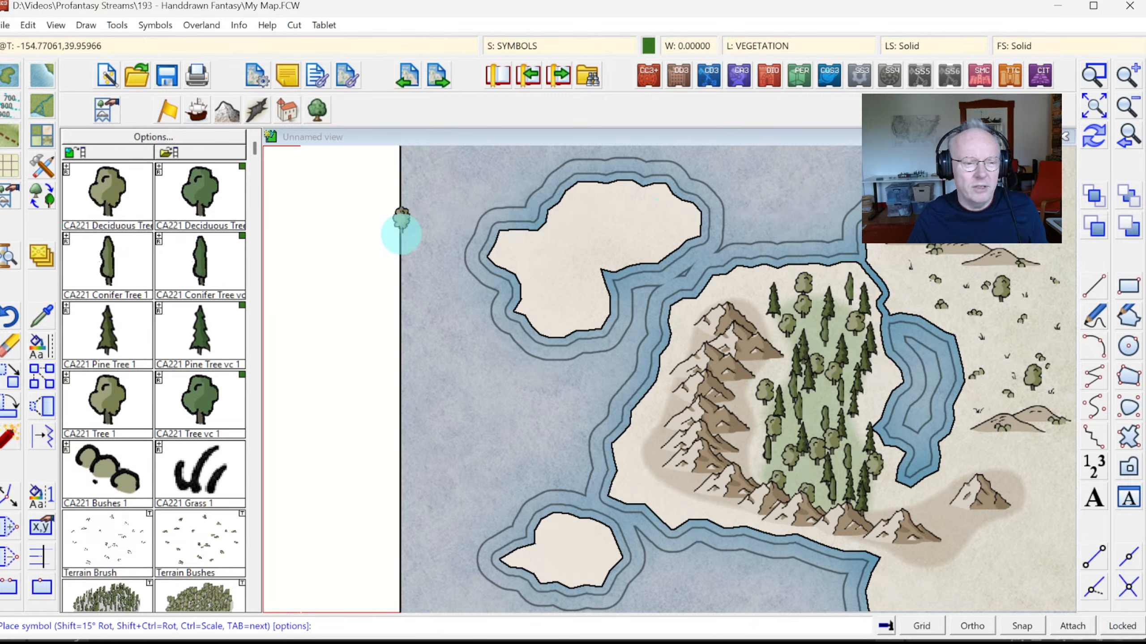
{"action": "left_click", "coordinate": [111, 261]}
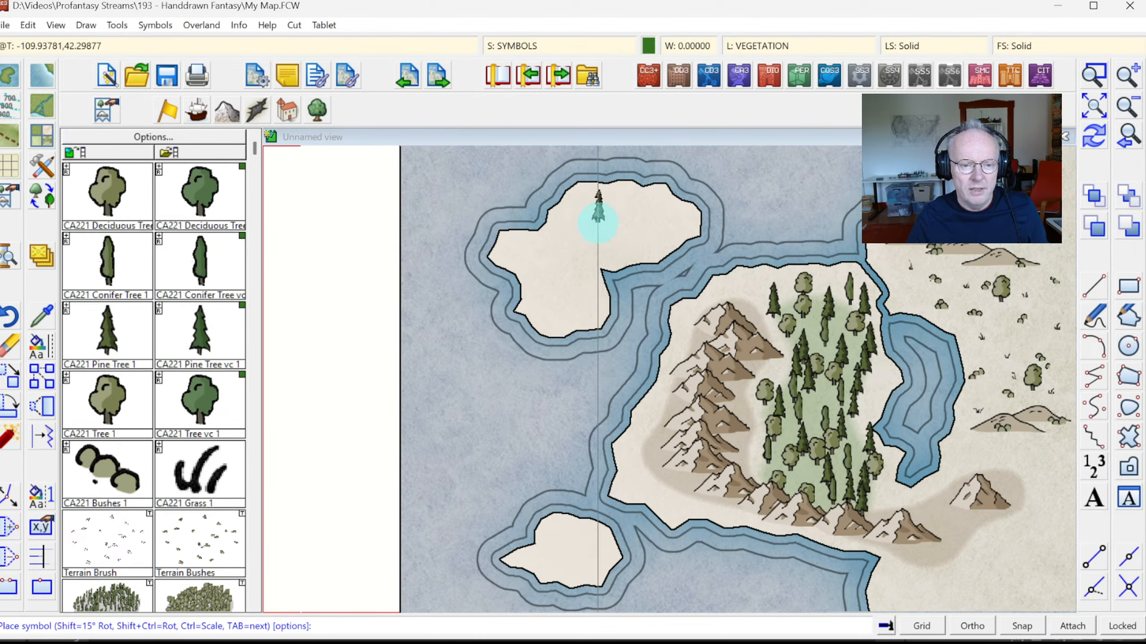
Place mixed CA221 Tree 1 symbols across the northwestern island, and a CA221 Conifer Tree 1 on the mainland near the northern hills
{"action": "left_click", "coordinate": [88, 379]}
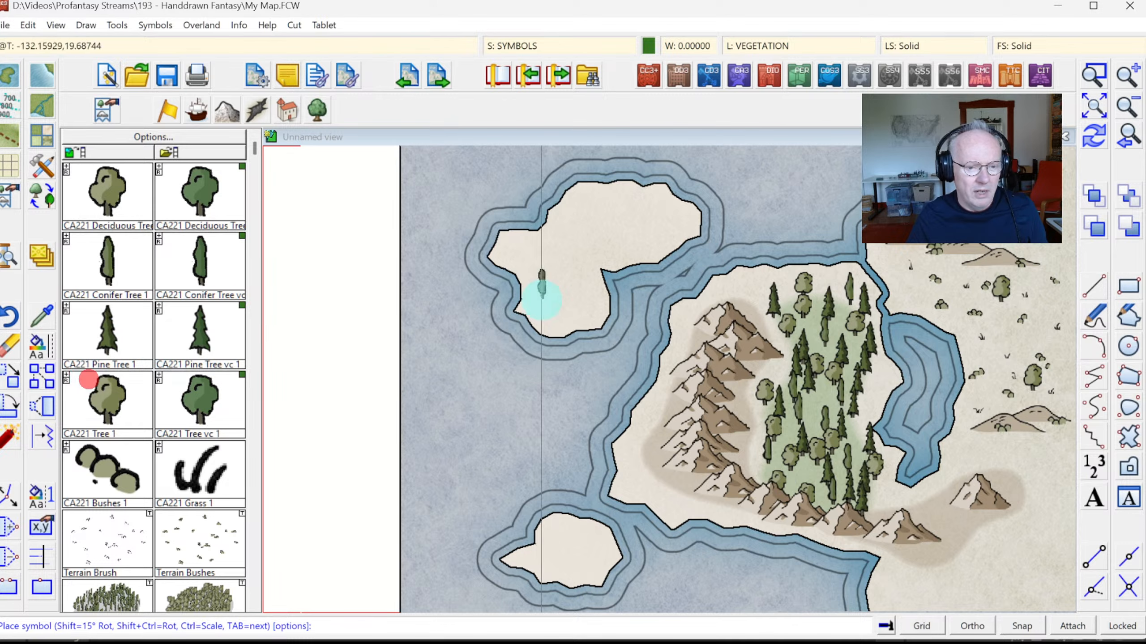
{"action": "left_click", "coordinate": [598, 233]}
{"action": "left_click", "coordinate": [586, 236]}
{"action": "left_click", "coordinate": [576, 247]}
{"action": "left_click", "coordinate": [574, 258]}
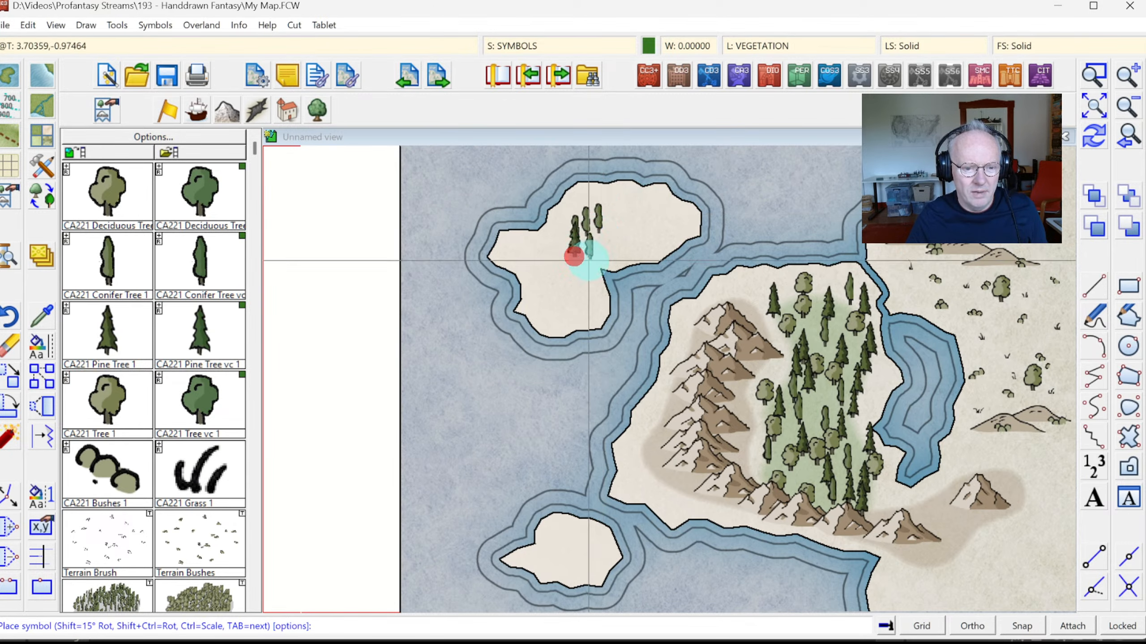
{"action": "left_click", "coordinate": [587, 261]}
{"action": "left_click", "coordinate": [573, 266]}
{"action": "left_click", "coordinate": [546, 267]}
{"action": "left_click", "coordinate": [537, 276]}
{"action": "left_click", "coordinate": [558, 284]}
{"action": "left_click", "coordinate": [584, 304]}
{"action": "left_click", "coordinate": [573, 309]}
{"action": "left_click", "coordinate": [556, 314]}
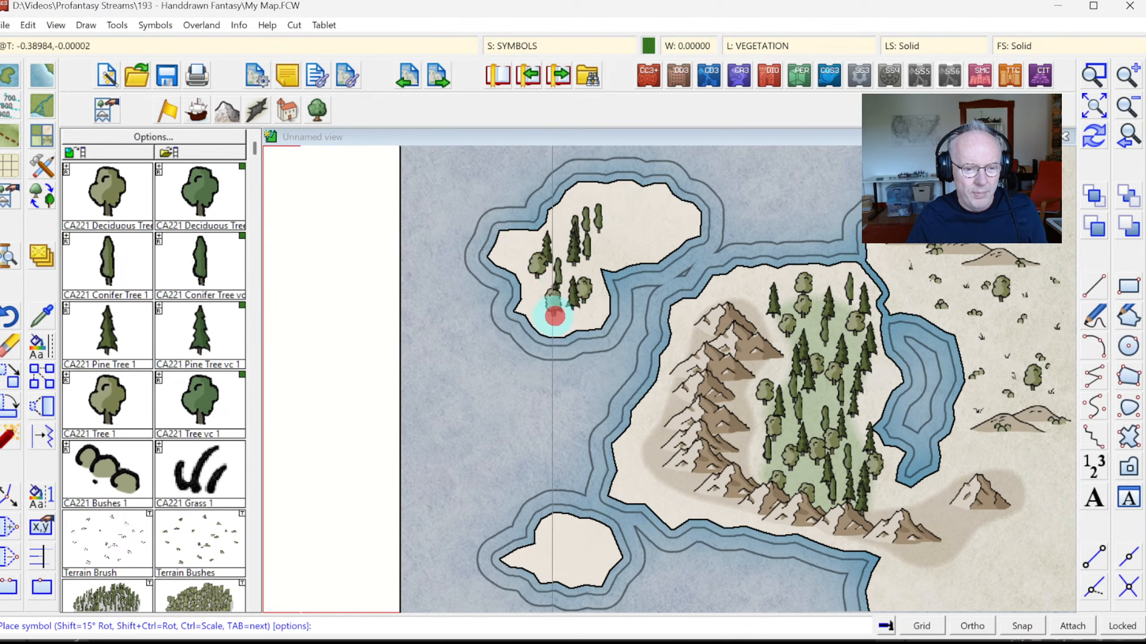
{"action": "left_click", "coordinate": [538, 306]}
{"action": "left_click", "coordinate": [538, 318]}
{"action": "left_click", "coordinate": [604, 252]}
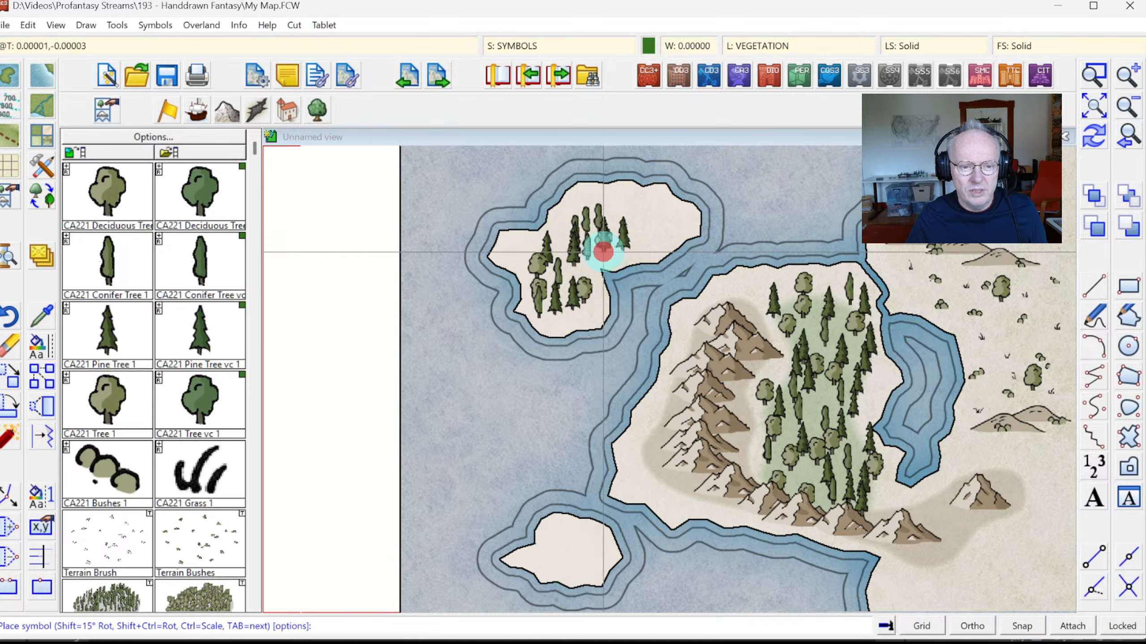
{"action": "left_click", "coordinate": [662, 224]}
{"action": "left_click", "coordinate": [647, 242]}
{"action": "left_click", "coordinate": [660, 242]}
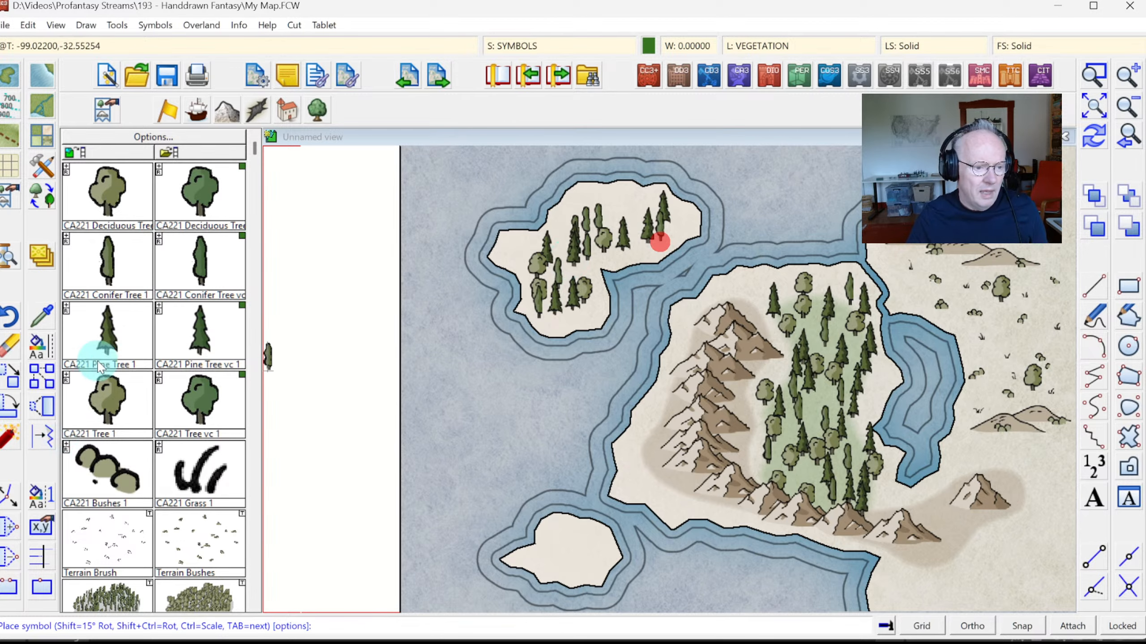
{"action": "left_click", "coordinate": [102, 263]}
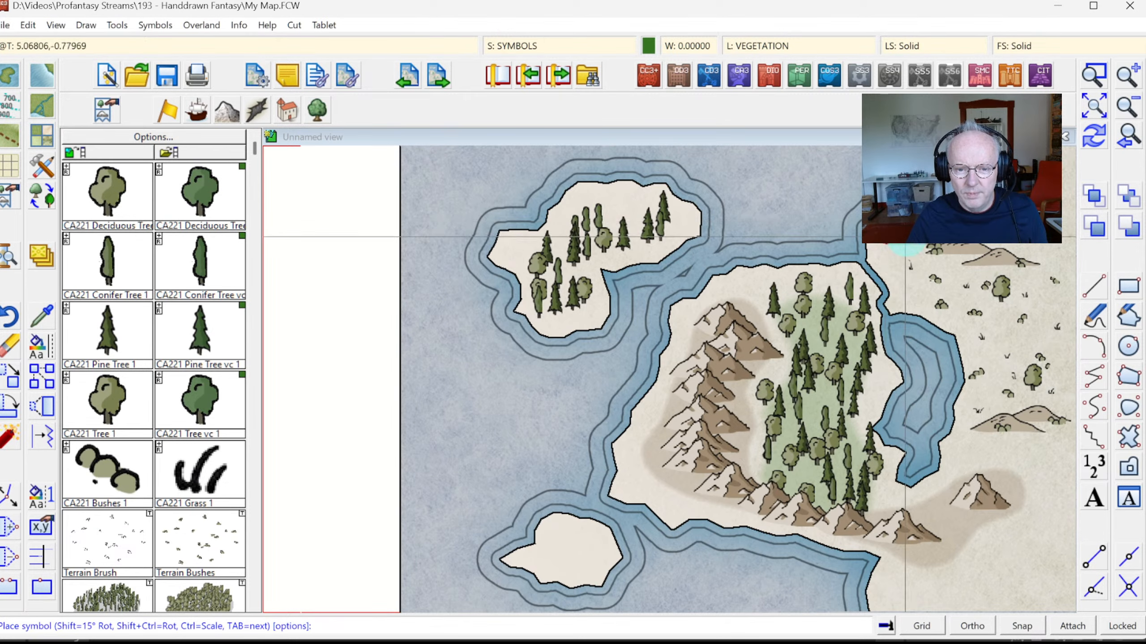
{"action": "left_click", "coordinate": [915, 240]}
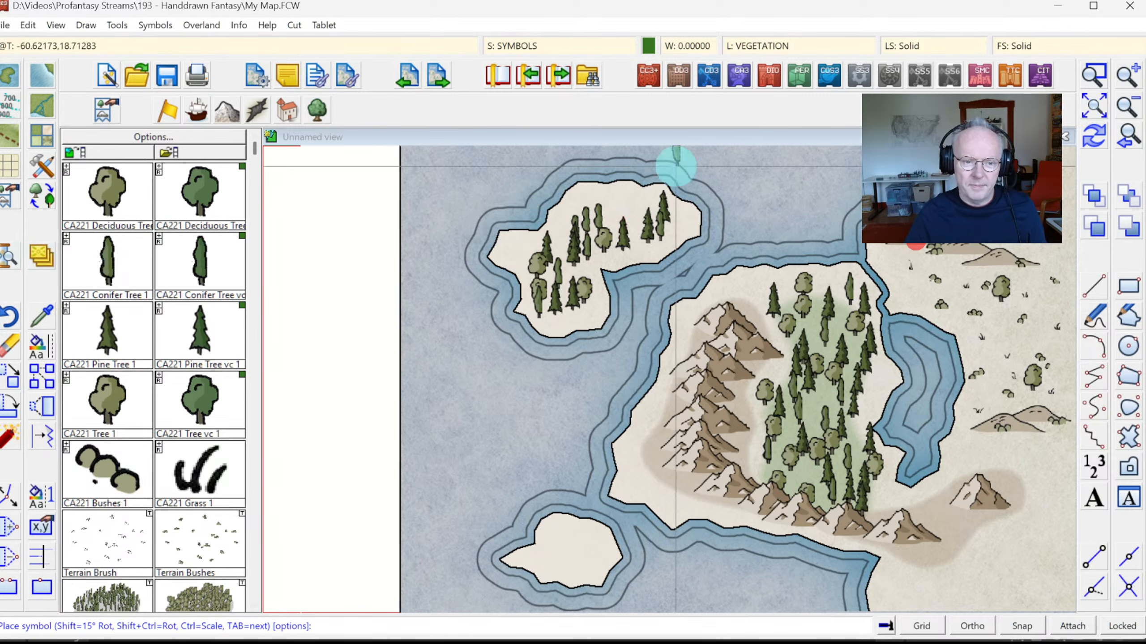
Place a CA221 Castle by the inland sea's southeastern shore and a CA221 Town at the south coast beside the southernmost mountains
{"action": "left_click", "coordinate": [296, 119]}
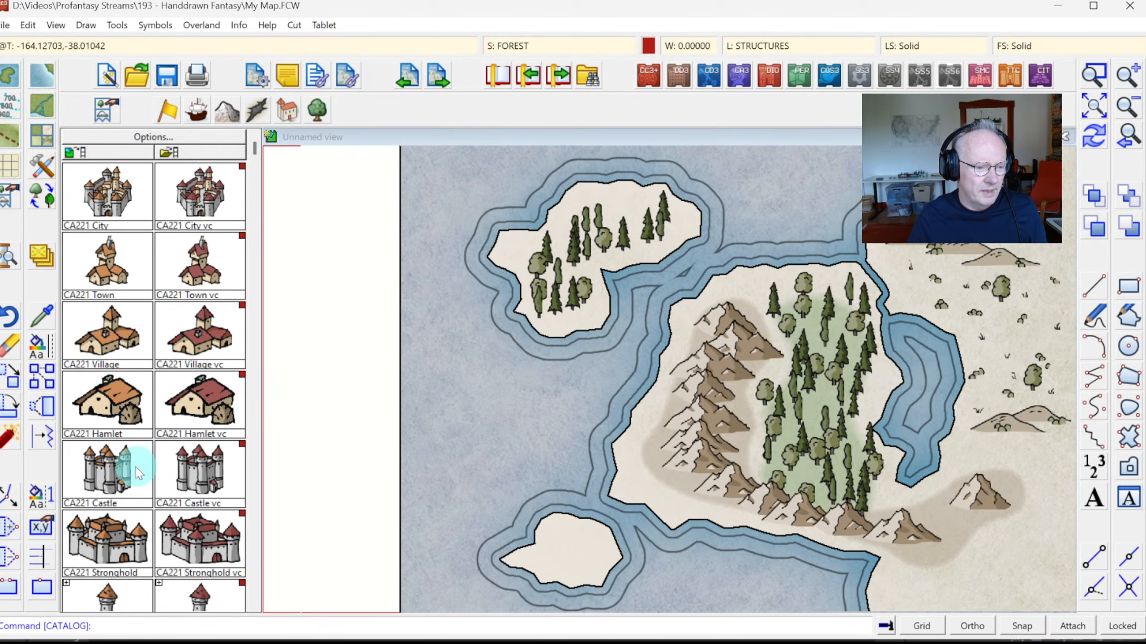
{"action": "left_click", "coordinate": [108, 477]}
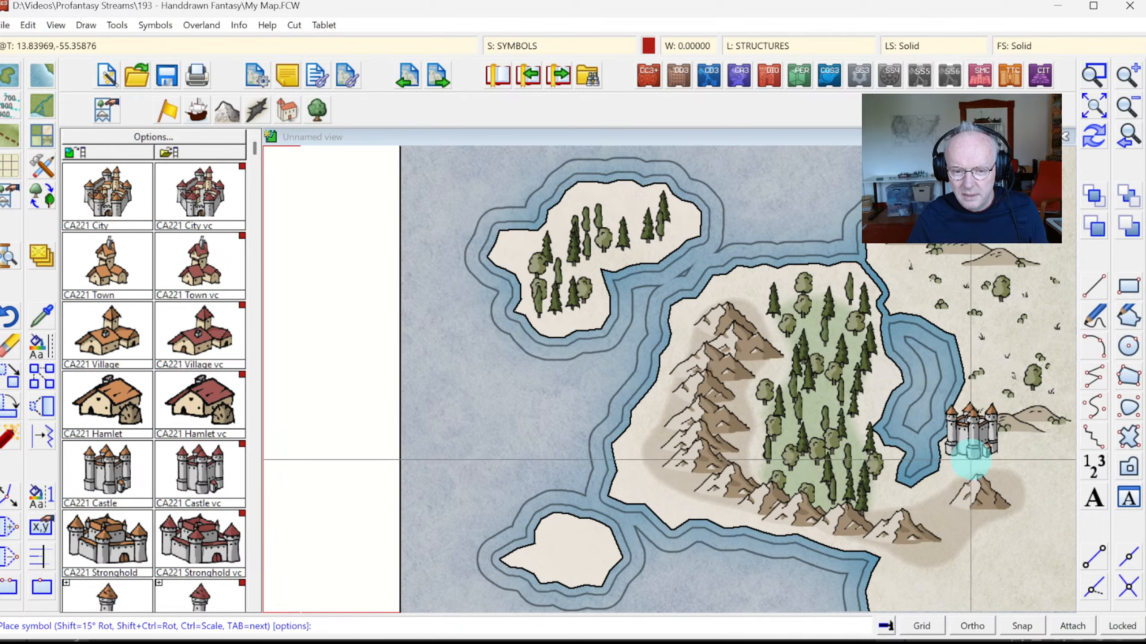
{"action": "left_click", "coordinate": [973, 457]}
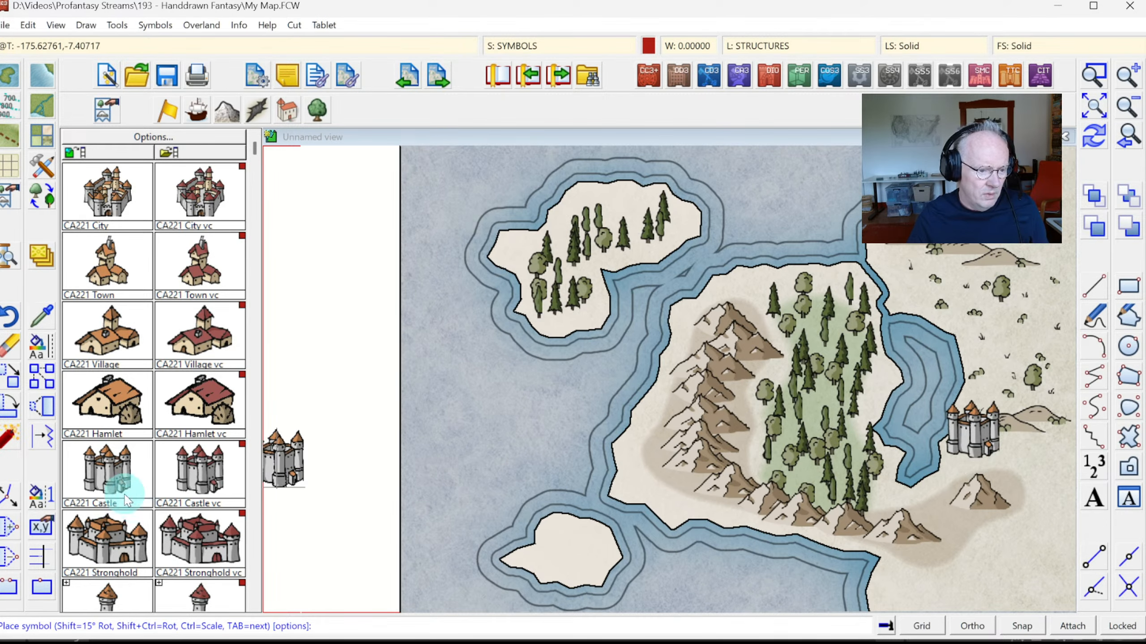
{"action": "left_click", "coordinate": [123, 273]}
{"action": "left_click", "coordinate": [908, 576]}
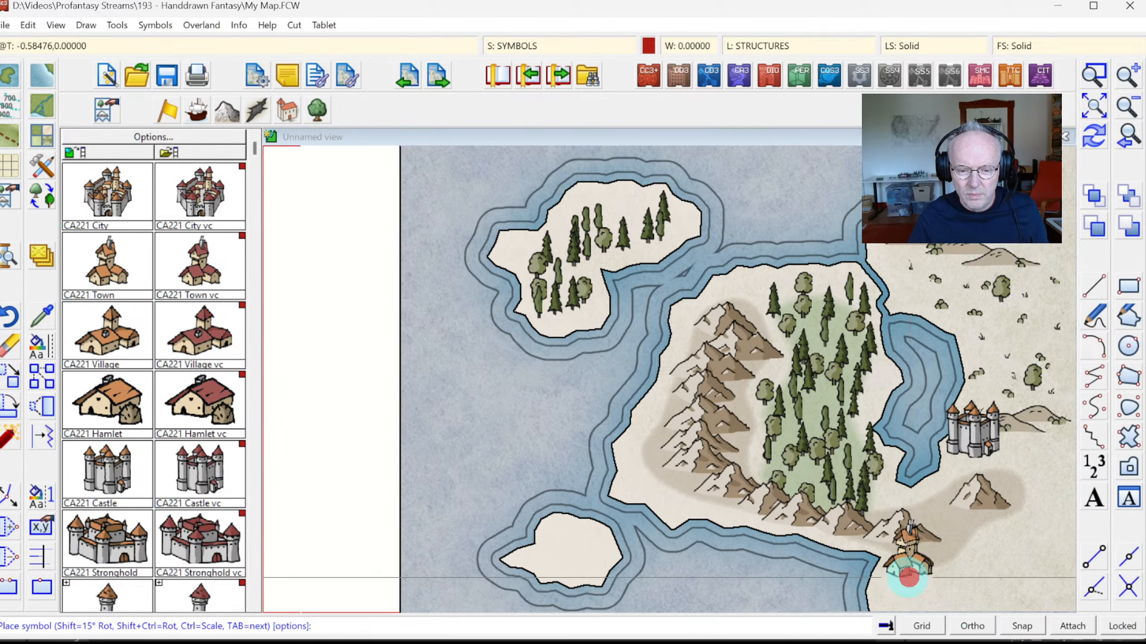
Draw a smooth Road from the southern town past the lone eastern mountain to the castle
{"action": "left_click", "coordinate": [253, 520]}
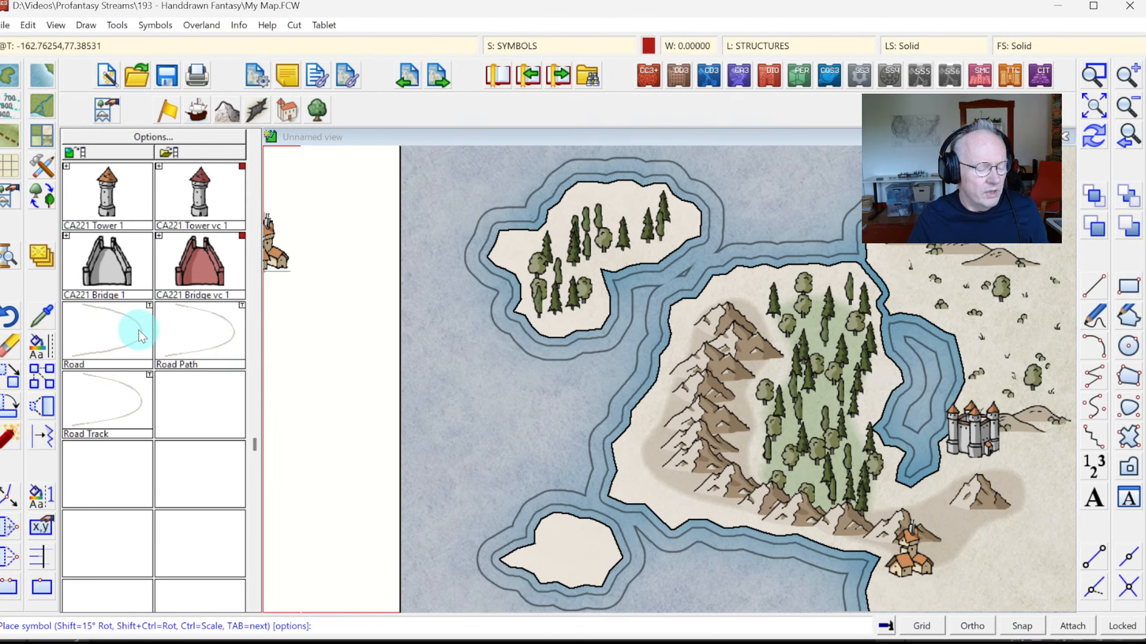
{"action": "left_click", "coordinate": [103, 320]}
{"action": "left_click", "coordinate": [921, 569]}
{"action": "mouse_move", "coordinate": [922, 569]}
{"action": "left_mouse_down"}
{"action": "mouse_move", "coordinate": [961, 545]}
{"action": "mouse_move", "coordinate": [942, 519]}
{"action": "mouse_move", "coordinate": [970, 469]}
{"action": "mouse_move", "coordinate": [974, 428]}
{"action": "left_mouse_up"}
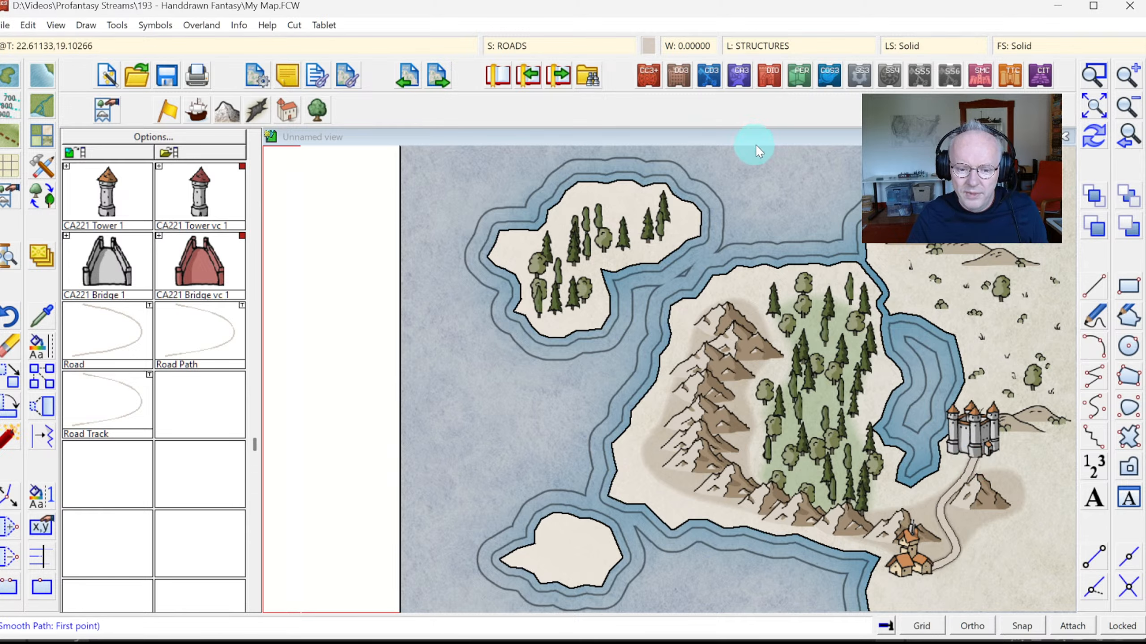
Place a CA221 Bridge 1 across the river north of the inland sea and sort all symbols in the map
{"action": "left_click", "coordinate": [118, 223]}
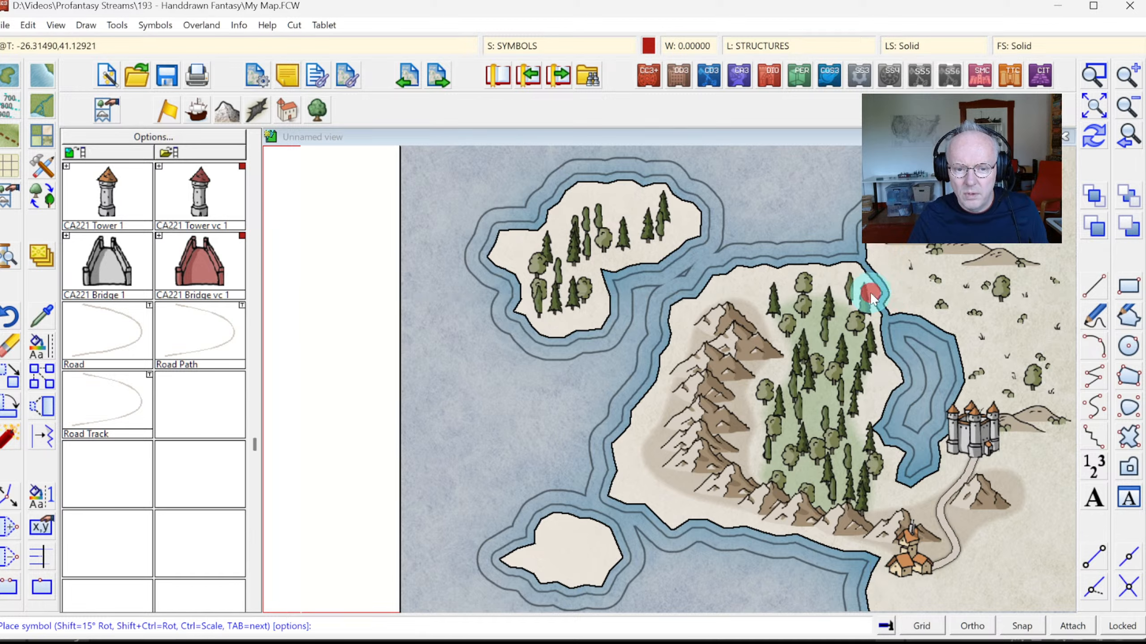
{"action": "left_click", "coordinate": [155, 25]}
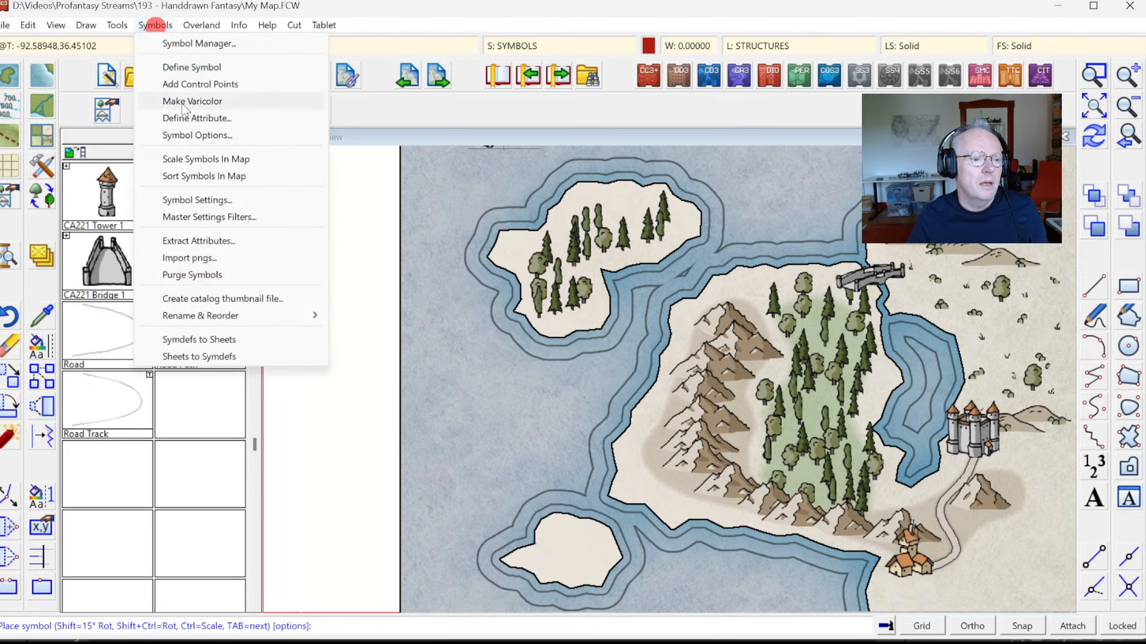
{"action": "left_click", "coordinate": [314, 173]}
{"action": "right_click", "coordinate": [572, 286]}
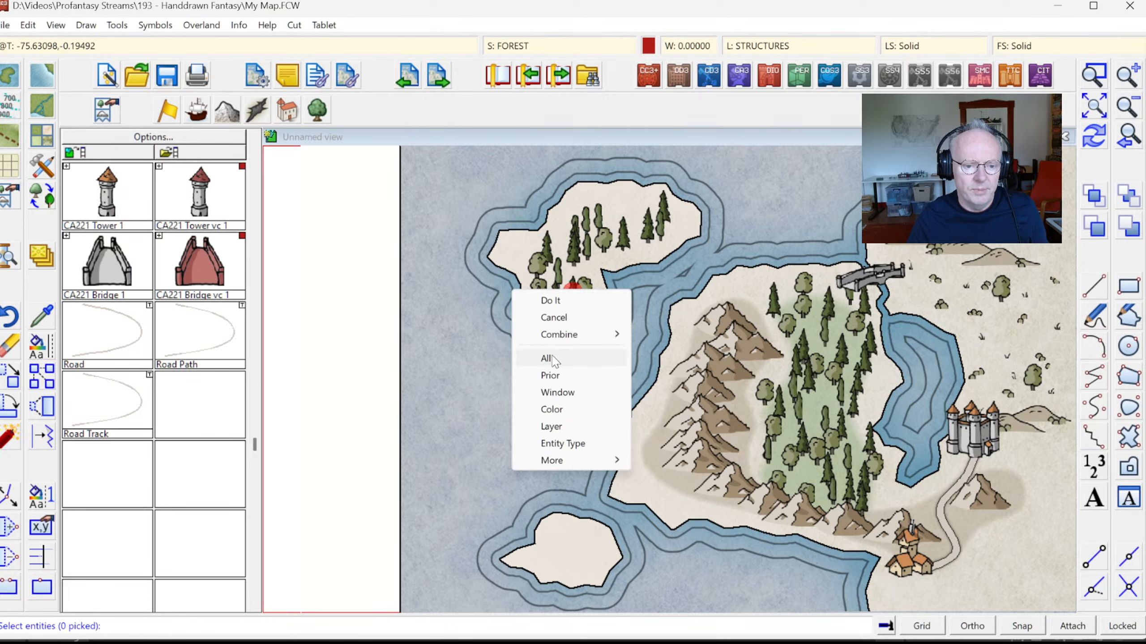
{"action": "left_click", "coordinate": [546, 358]}
{"action": "right_click", "coordinate": [587, 339]}
{"action": "left_click", "coordinate": [587, 341]}
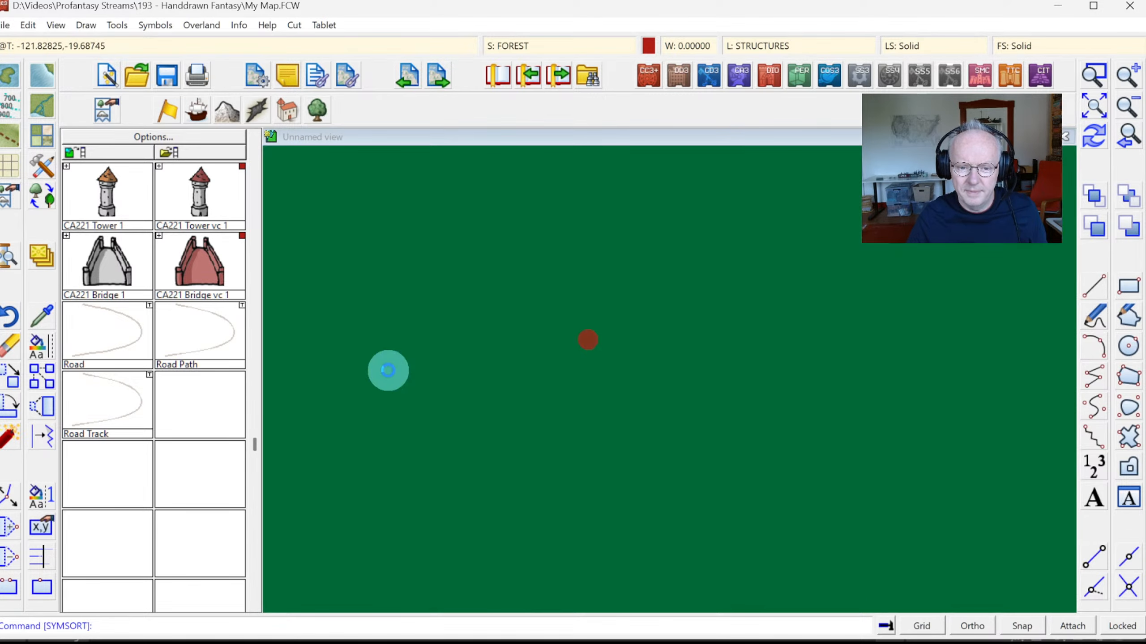
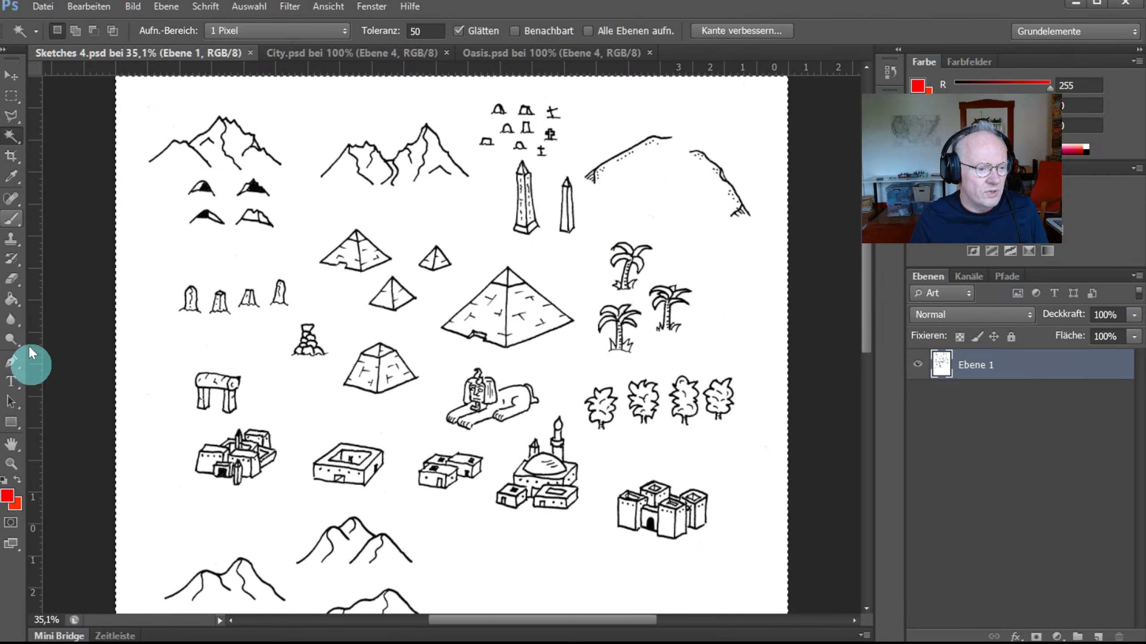
Switch to Photoshop, remove all the white background from Sketches 4.psd with the Magic Wand at tolerance 50, and save the file
{"action": "left_click", "coordinate": [11, 464]}
{"action": "left_click_drag", "start_coordinate": [526, 475], "coordinate": [525, 470]}
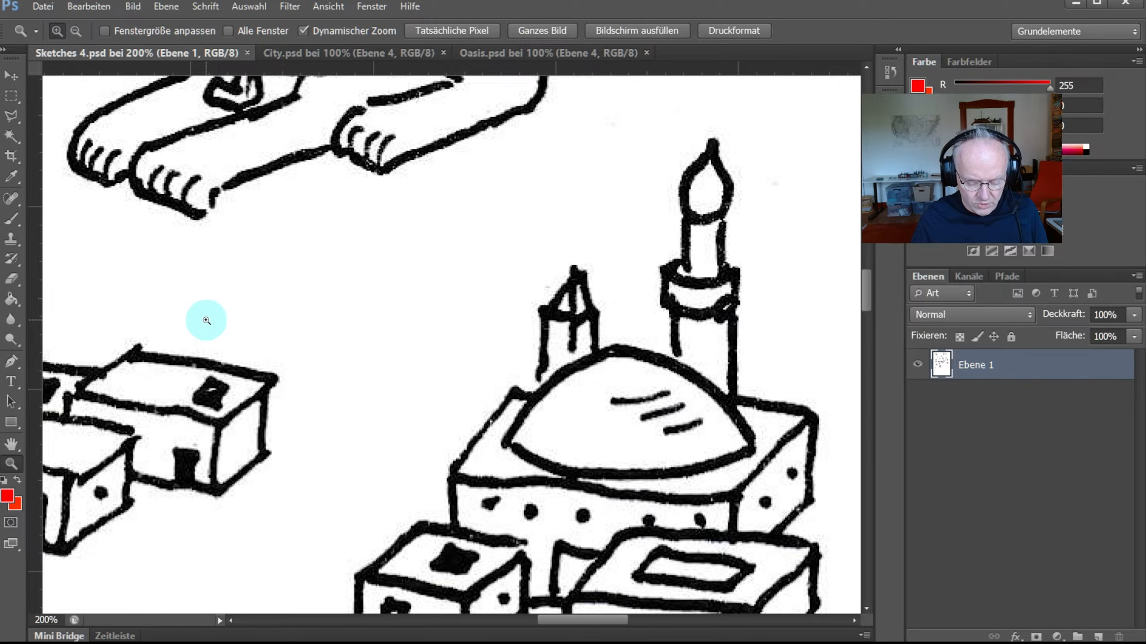
{"action": "key", "text": "ctrl+0"}
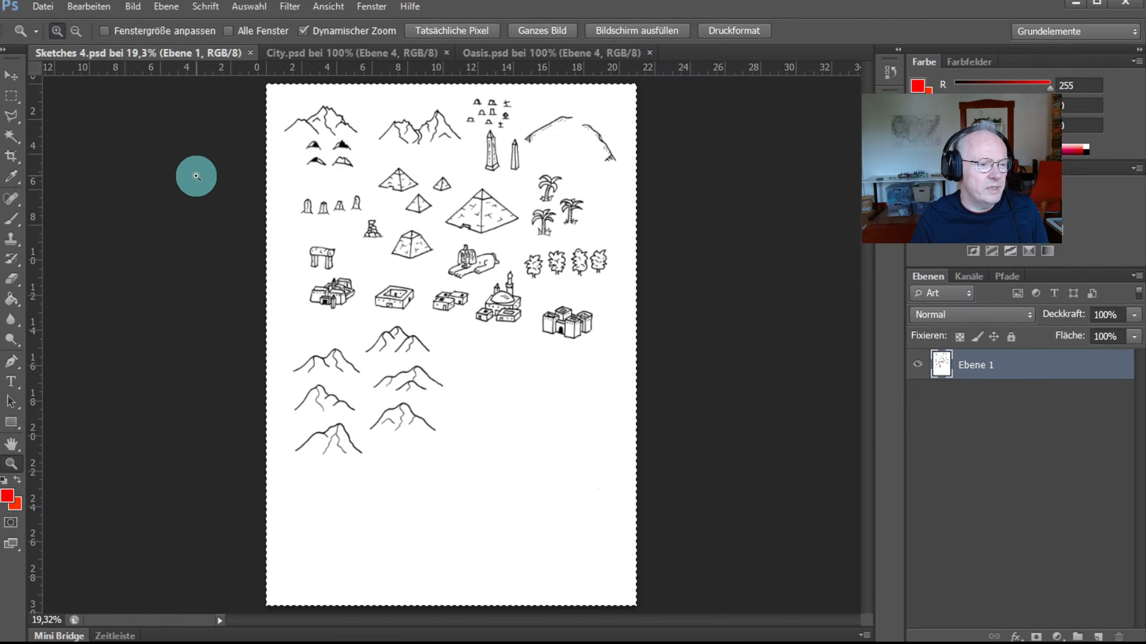
{"action": "left_click", "coordinate": [14, 139]}
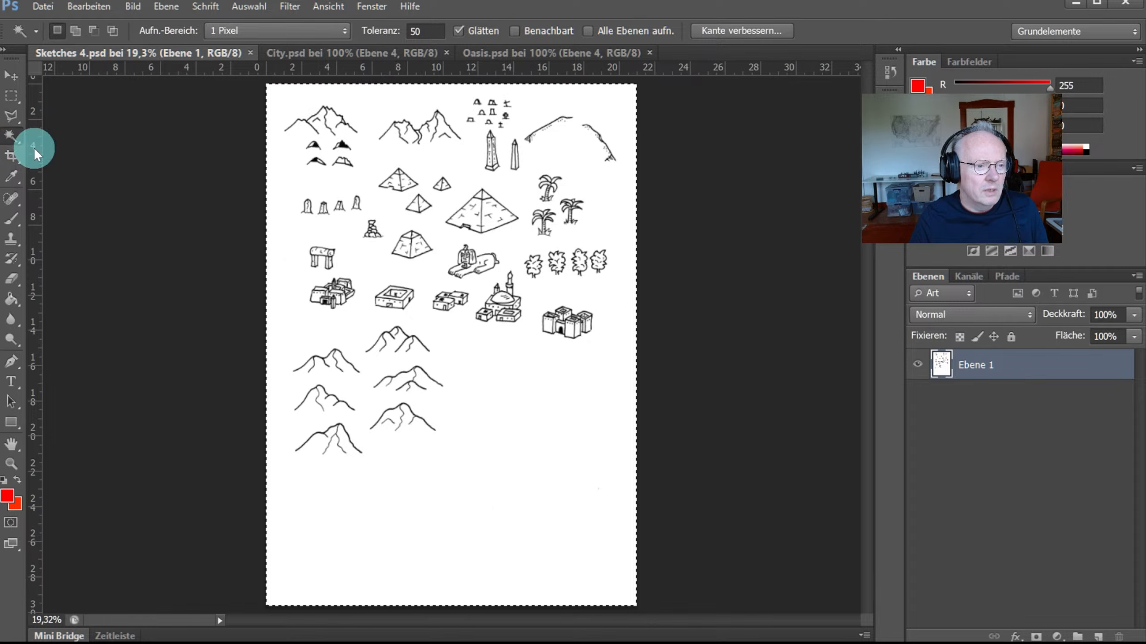
{"action": "left_click", "coordinate": [450, 339]}
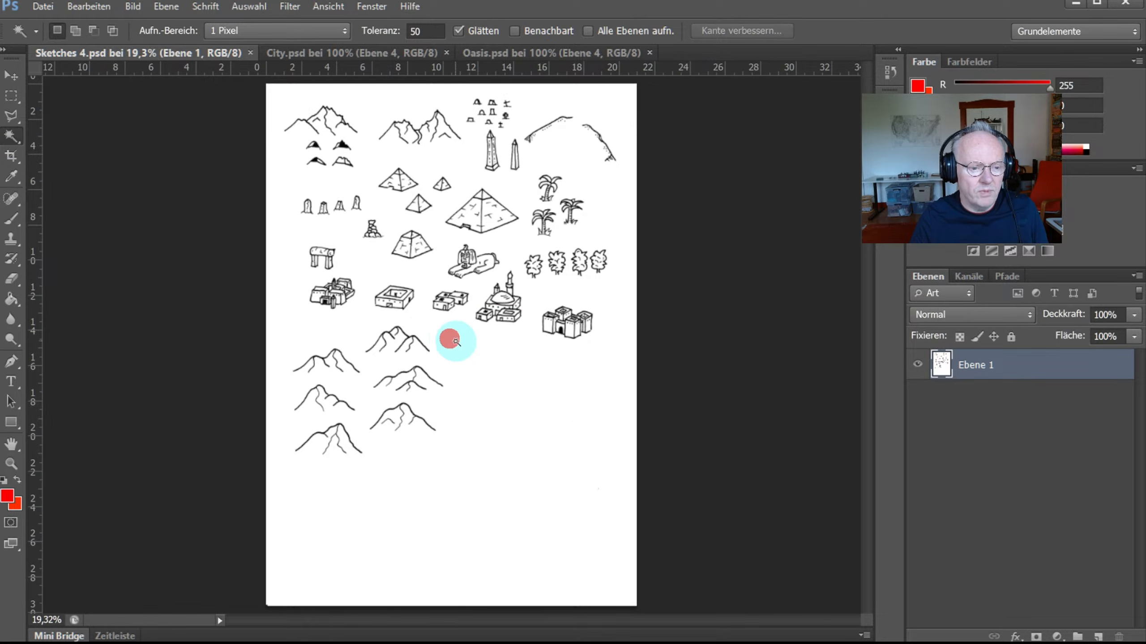
{"action": "left_click", "coordinate": [468, 347]}
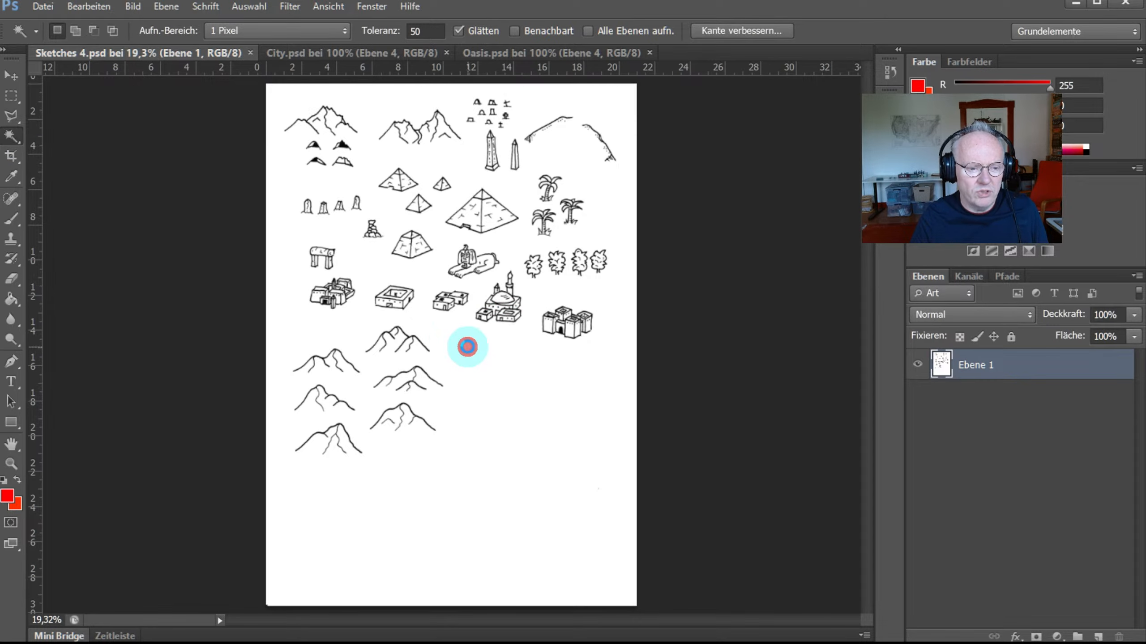
{"action": "left_click", "coordinate": [11, 464]}
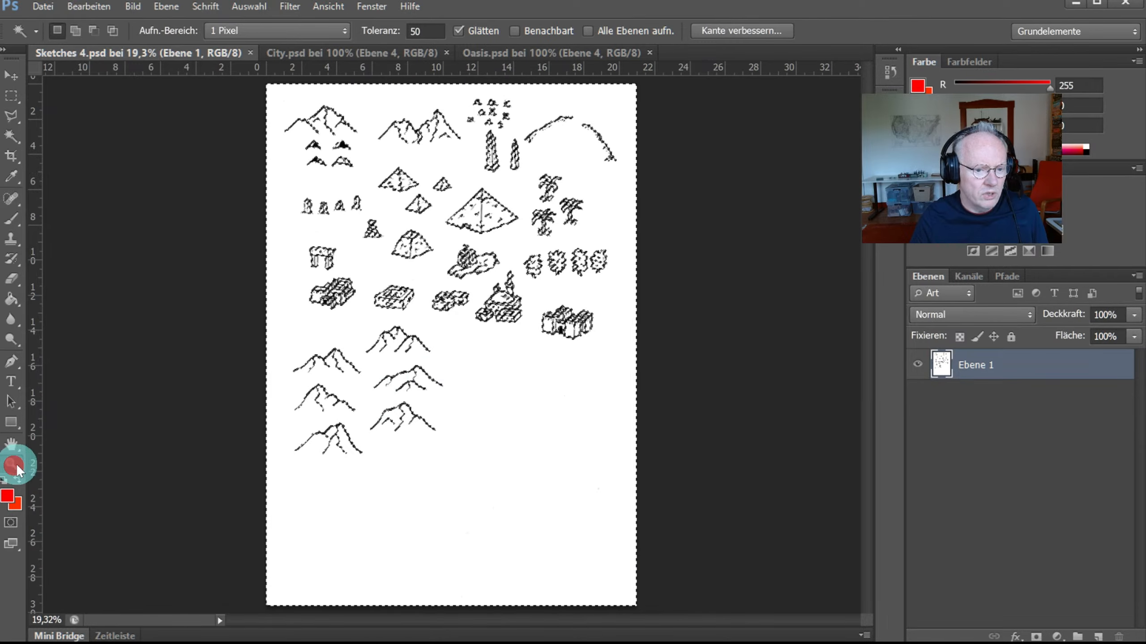
{"action": "left_click_drag", "start_coordinate": [419, 259], "coordinate": [507, 312]}
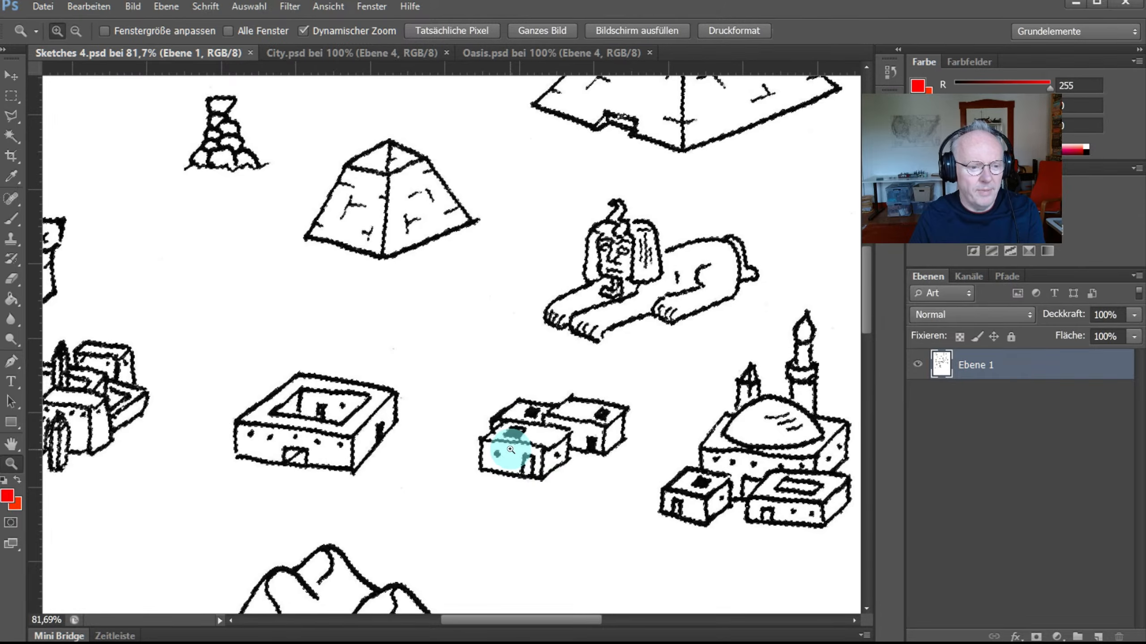
{"action": "key", "text": "Delete"}
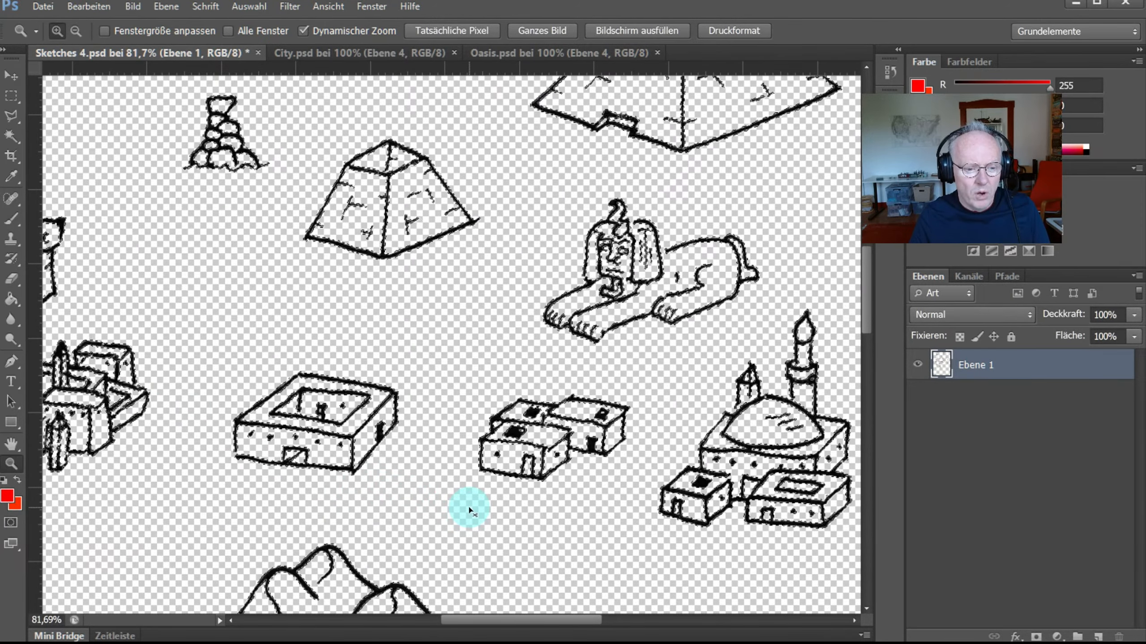
{"action": "key", "text": "ctrl+s"}
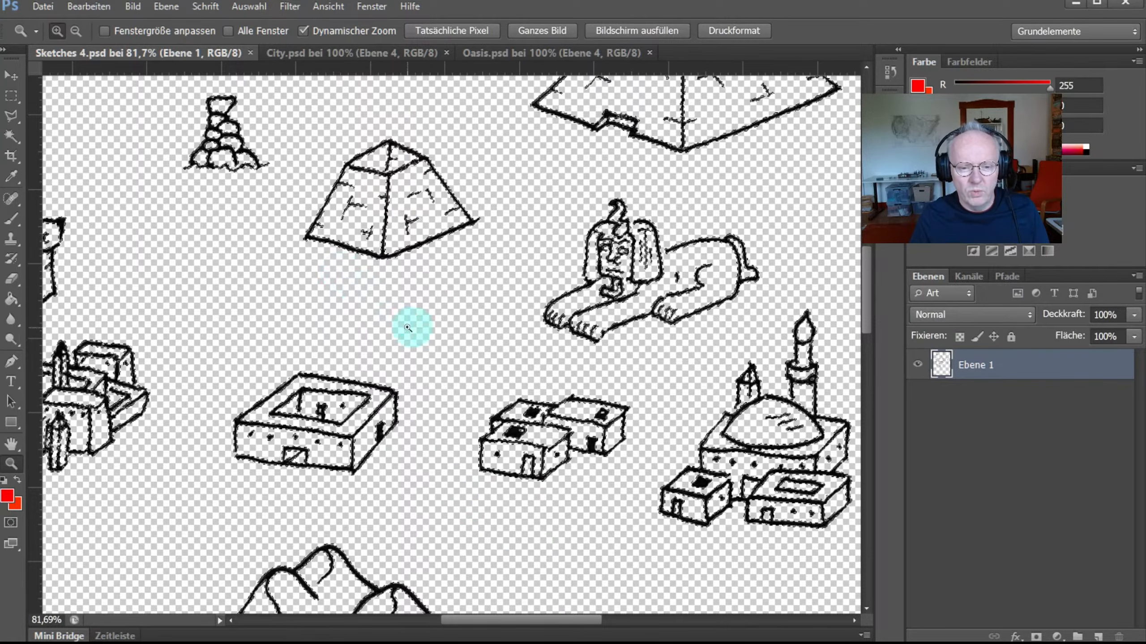
Outline the domed mosque drawing with its two front houses using the Polygonal Lasso
{"action": "left_click_drag", "start_coordinate": [513, 619], "coordinate": [578, 618]}
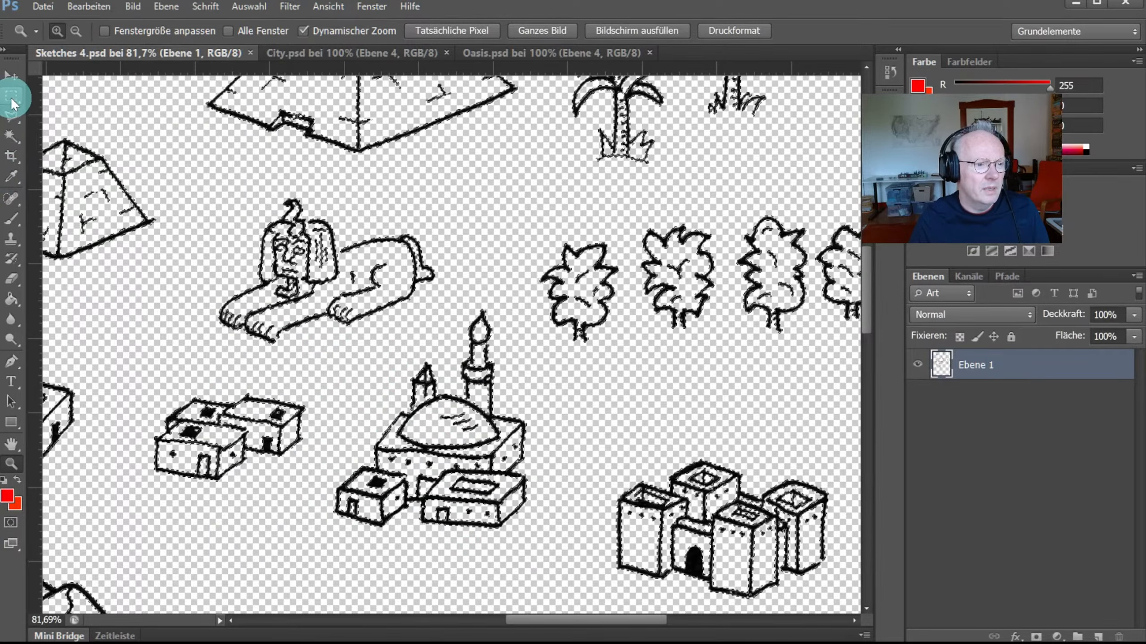
{"action": "left_click", "coordinate": [11, 116]}
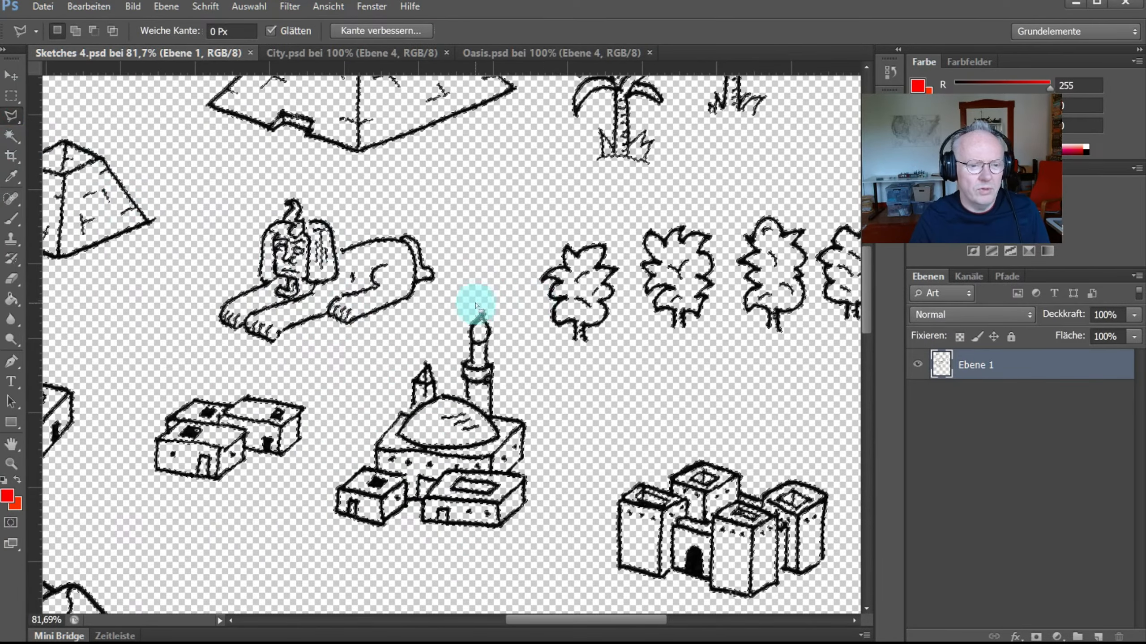
{"action": "left_click", "coordinate": [441, 310]}
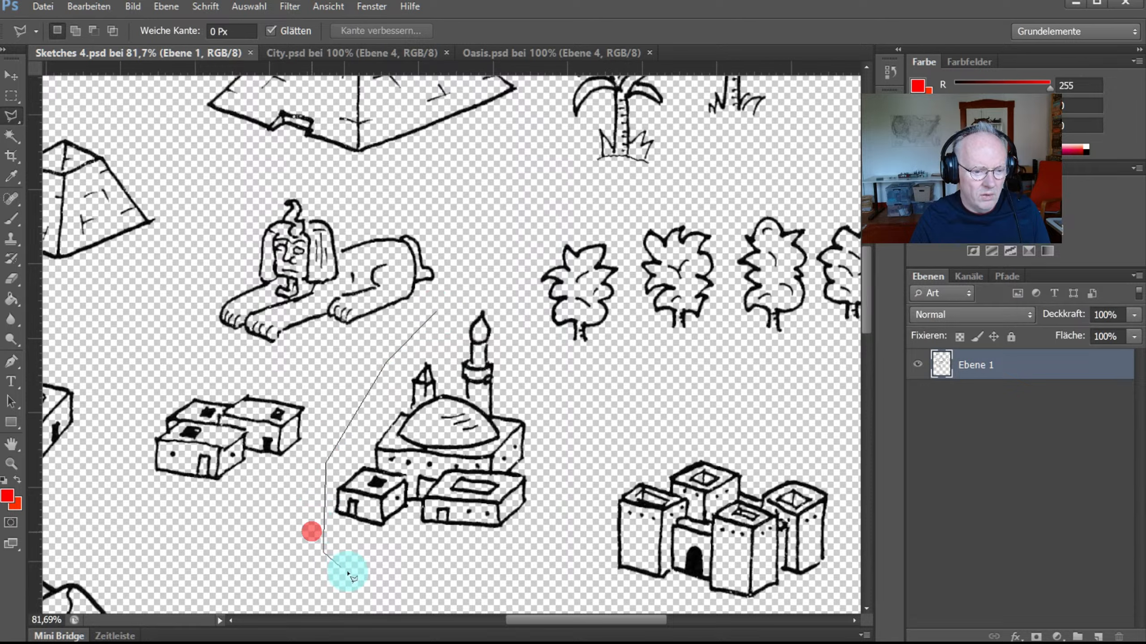
{"action": "left_click", "coordinate": [406, 589]}
{"action": "left_click", "coordinate": [529, 554]}
{"action": "left_click", "coordinate": [567, 496]}
{"action": "left_click", "coordinate": [574, 420]}
{"action": "left_click", "coordinate": [526, 323]}
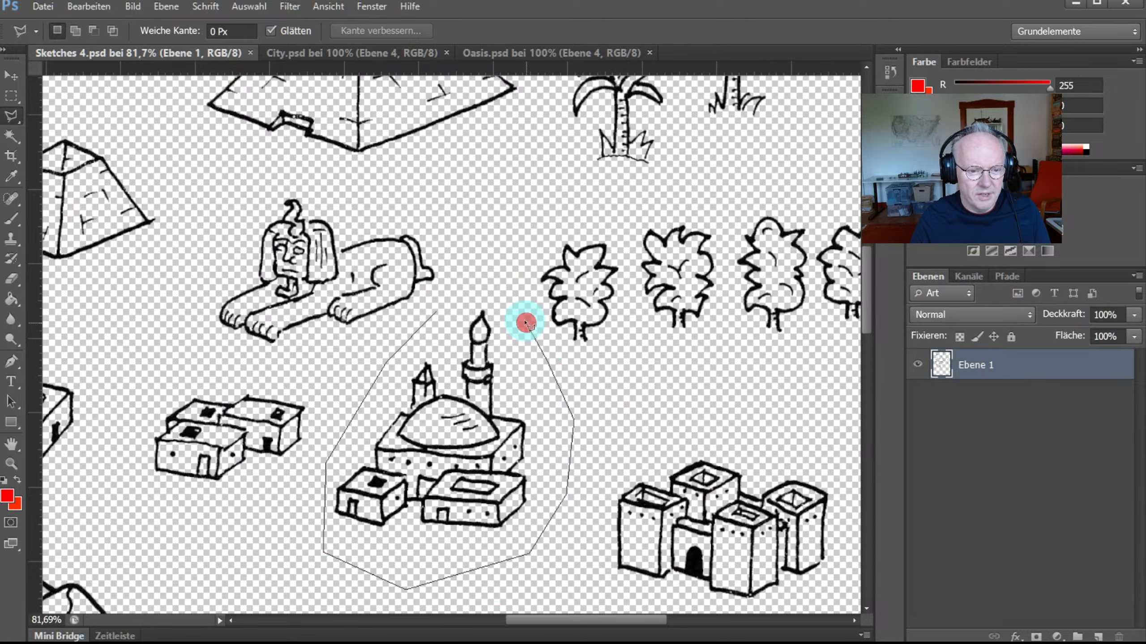
{"action": "left_click", "coordinate": [503, 298]}
{"action": "double_click", "coordinate": [466, 298]}
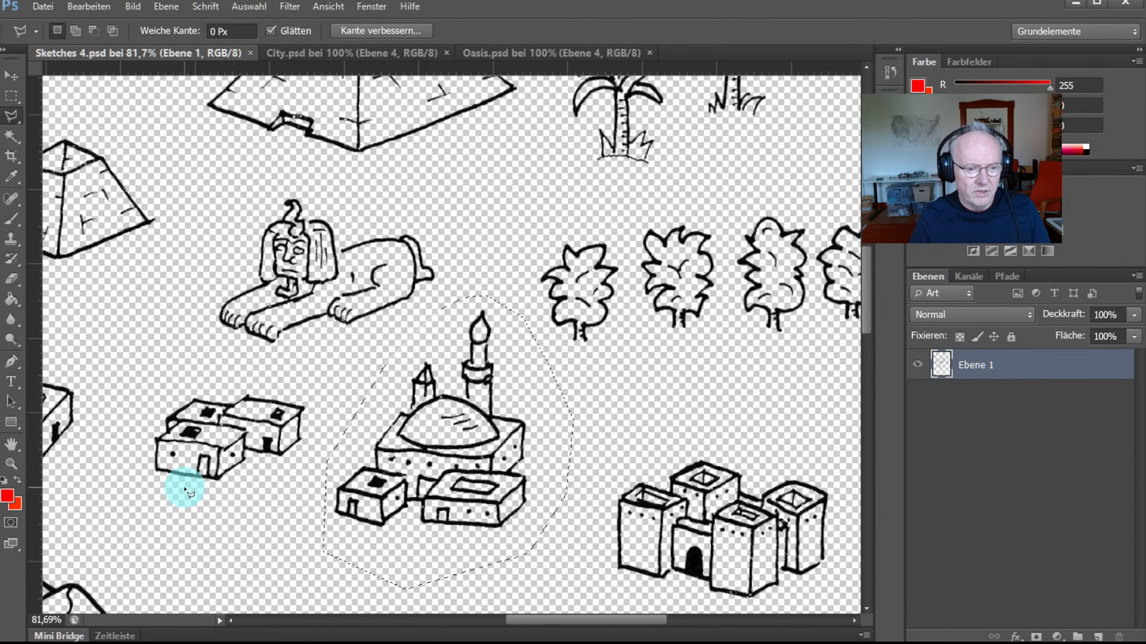
Copy the selected mosque into a new 306 × 348 pixel RGB document at 300 pixels per inch, and hide the white background layer
{"action": "left_click", "coordinate": [43, 7]}
{"action": "left_click", "coordinate": [43, 7]}
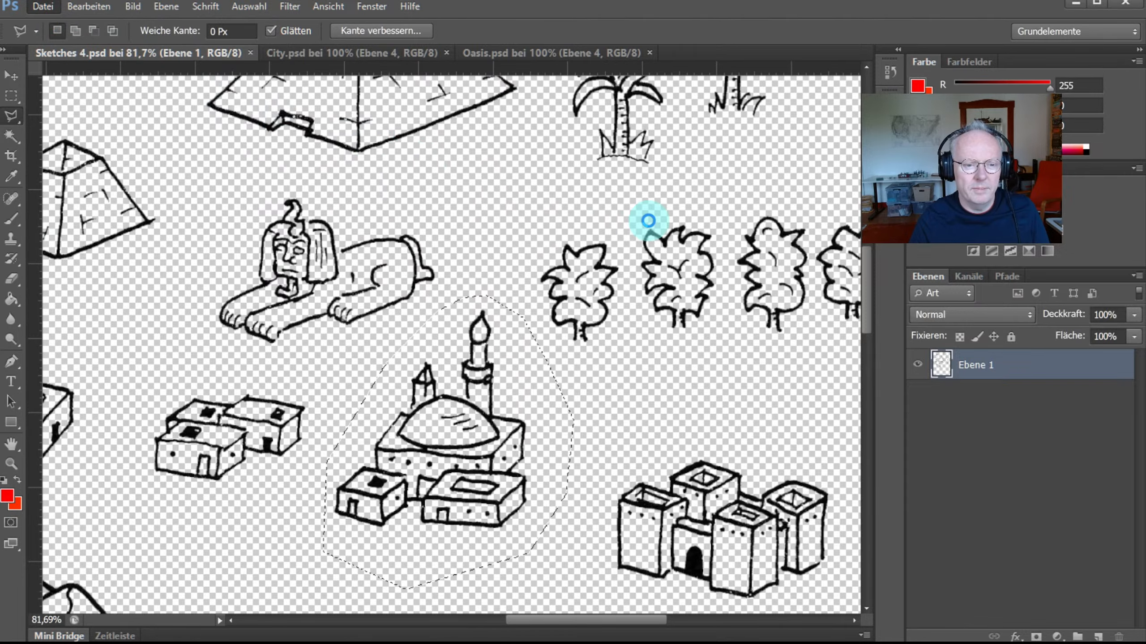
{"action": "key", "text": "ctrl+n"}
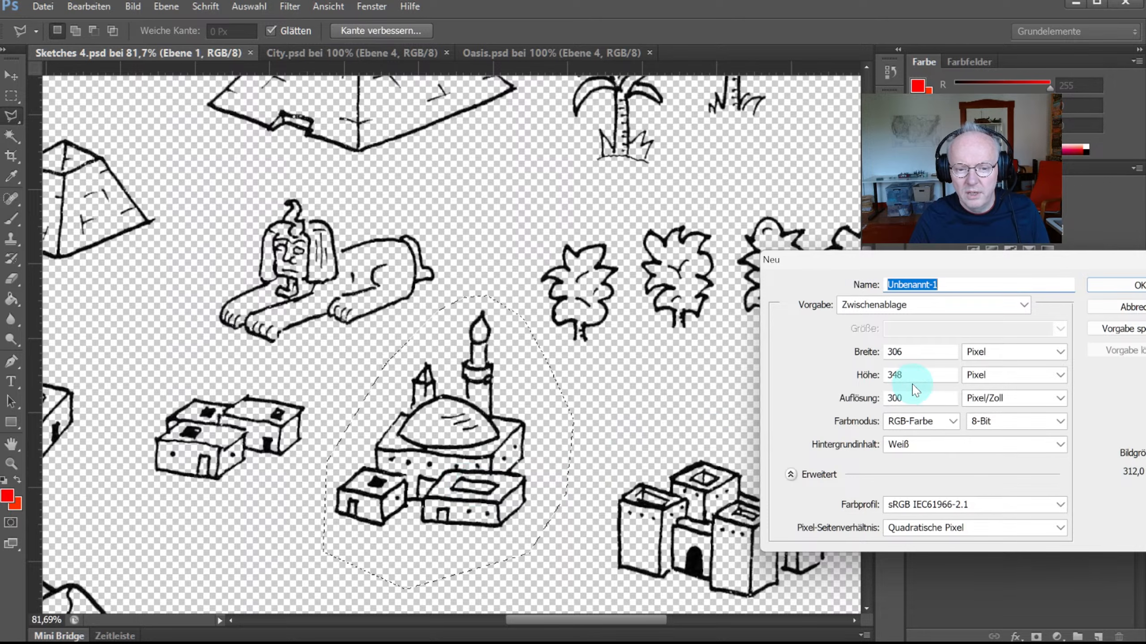
{"action": "left_click", "coordinate": [1122, 287]}
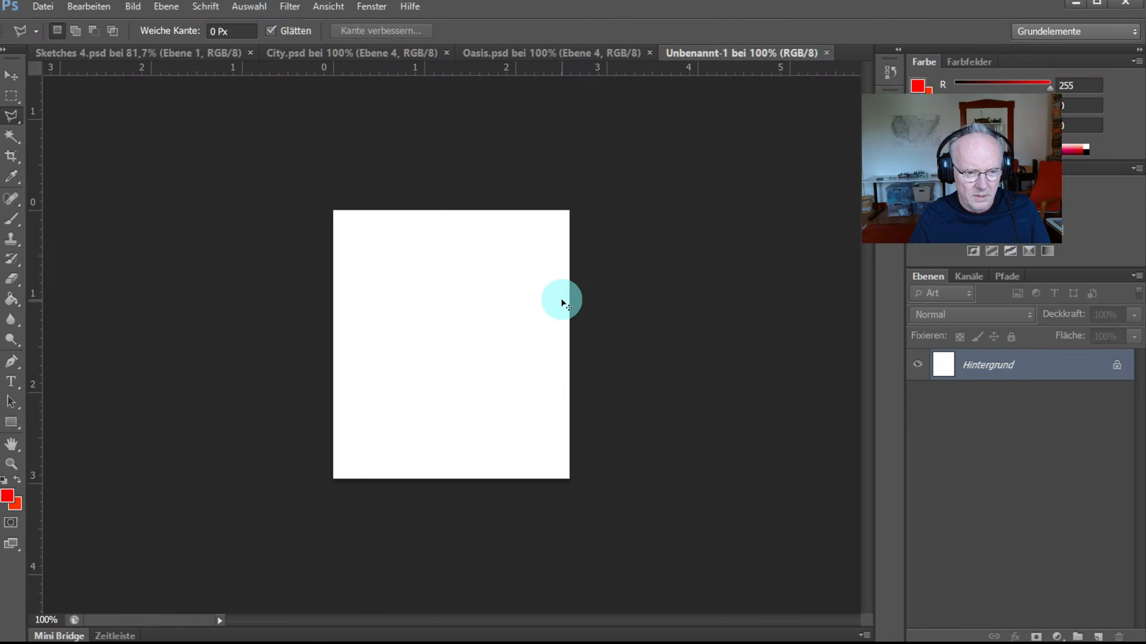
{"action": "key", "text": "ctrl+v"}
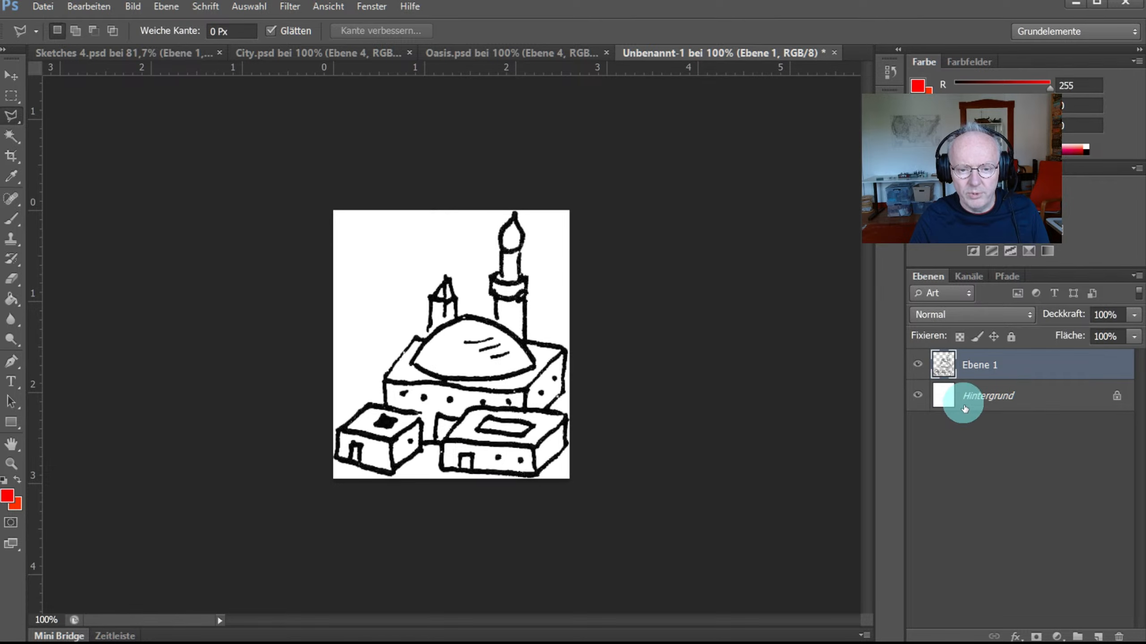
{"action": "left_click", "coordinate": [917, 395]}
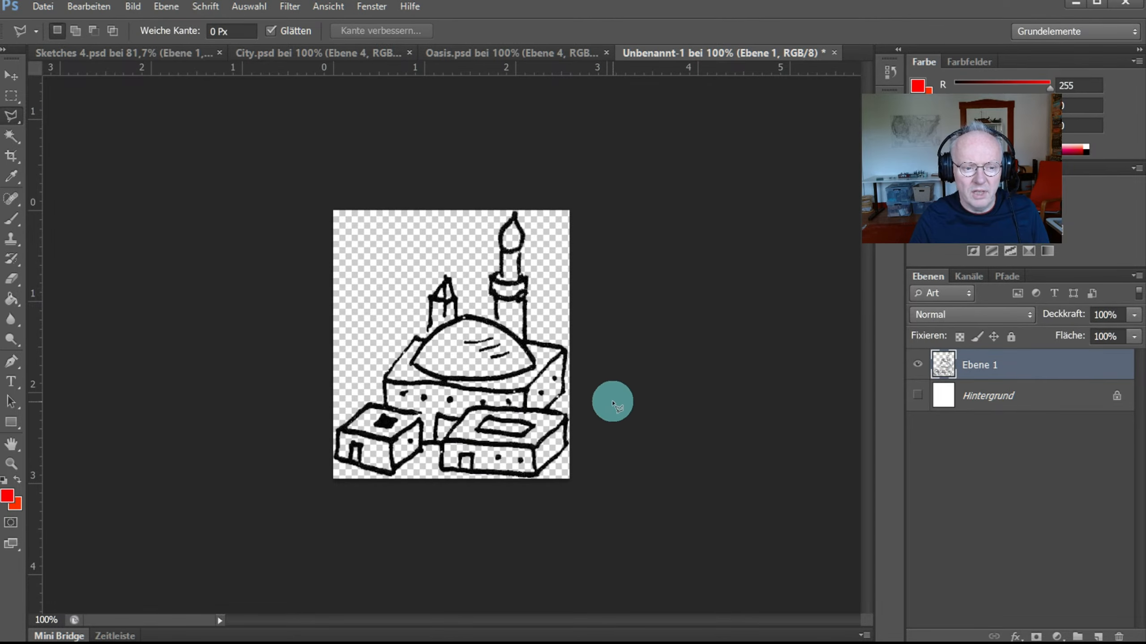
Sample the light beige wall colour of the tall tower in City.psd as foreground colour and return to the mosque document
{"action": "left_click", "coordinate": [9, 466]}
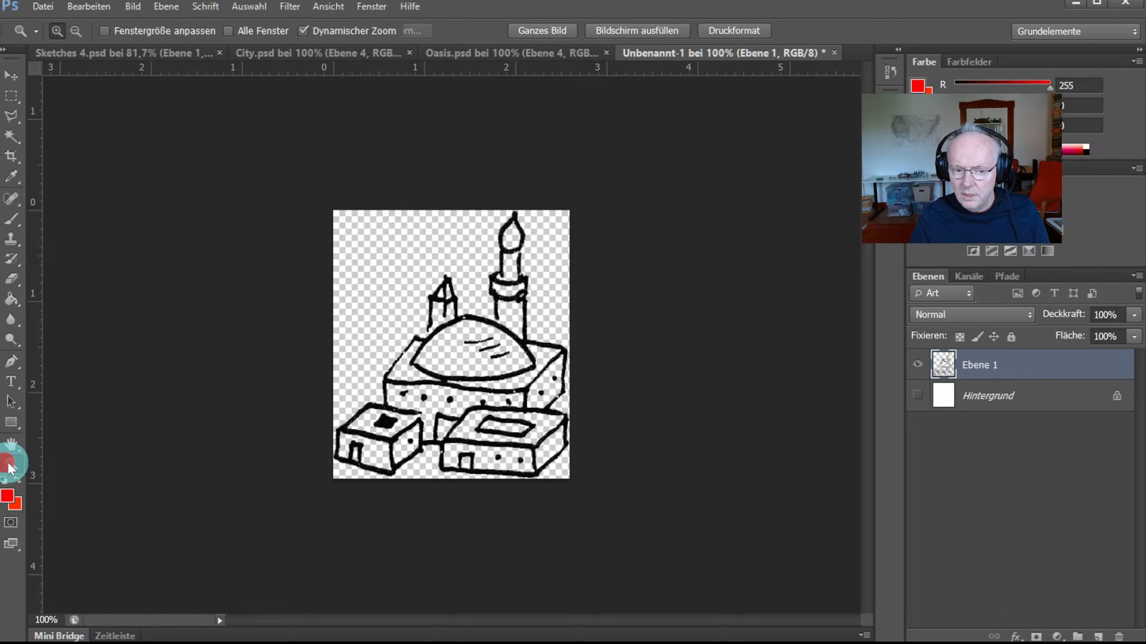
{"action": "left_click", "coordinate": [450, 375]}
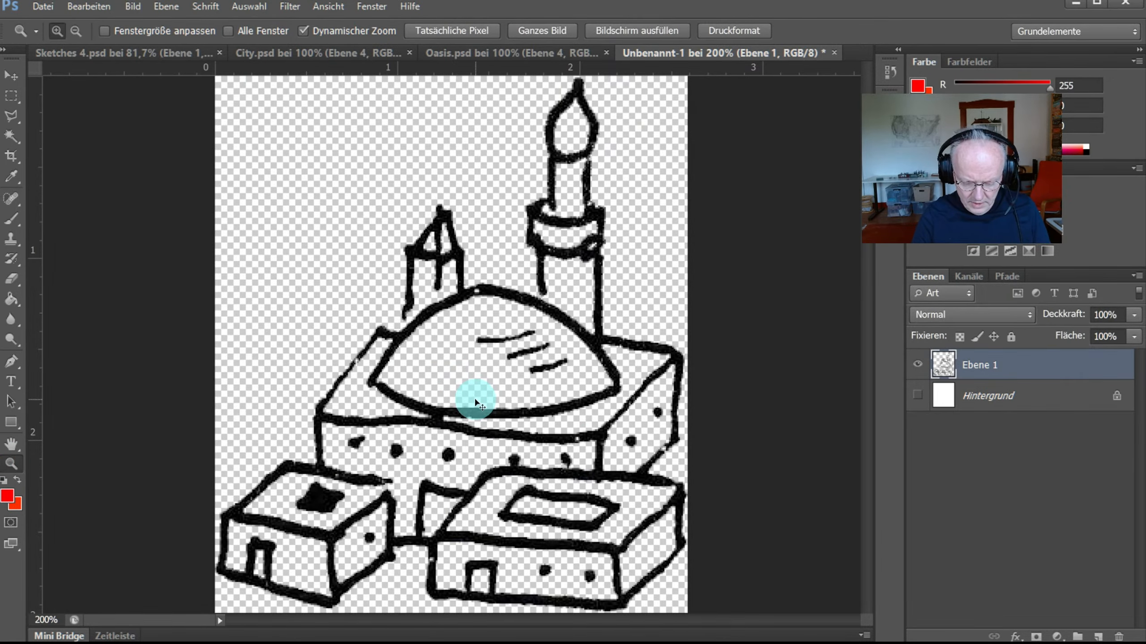
{"action": "left_click_drag", "start_coordinate": [475, 401], "coordinate": [475, 399]}
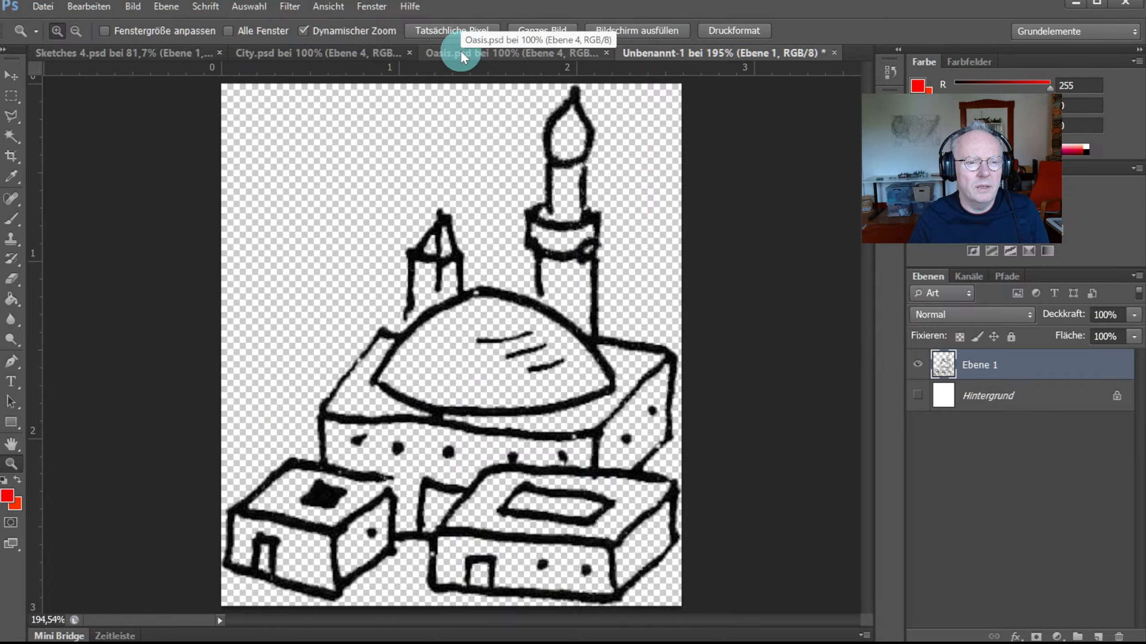
{"action": "left_click", "coordinate": [291, 50]}
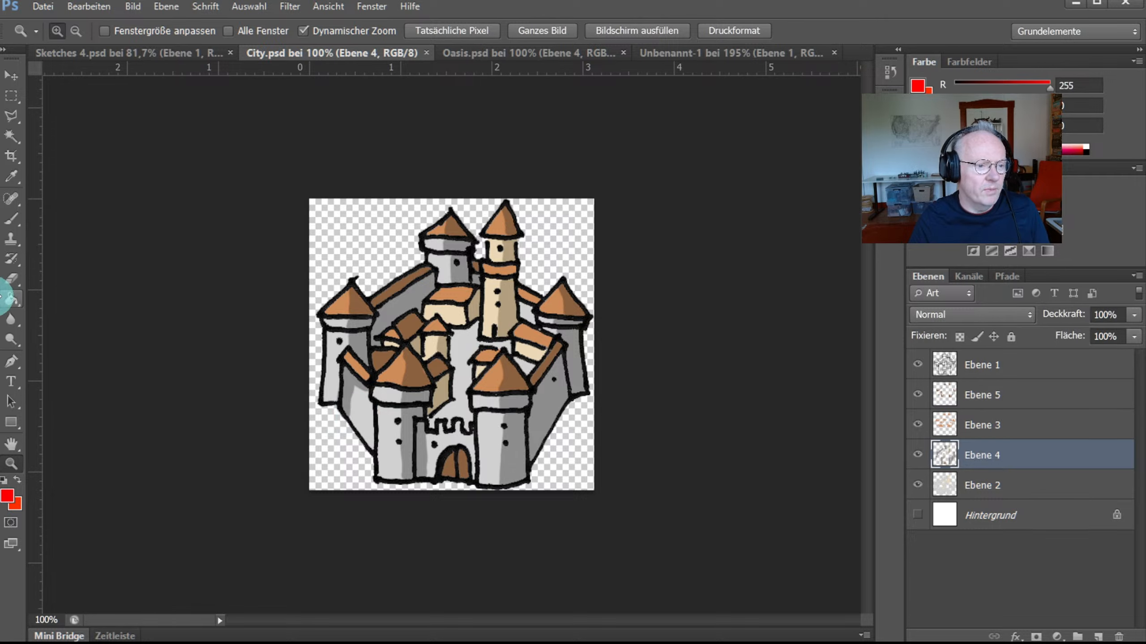
{"action": "left_click", "coordinate": [11, 177]}
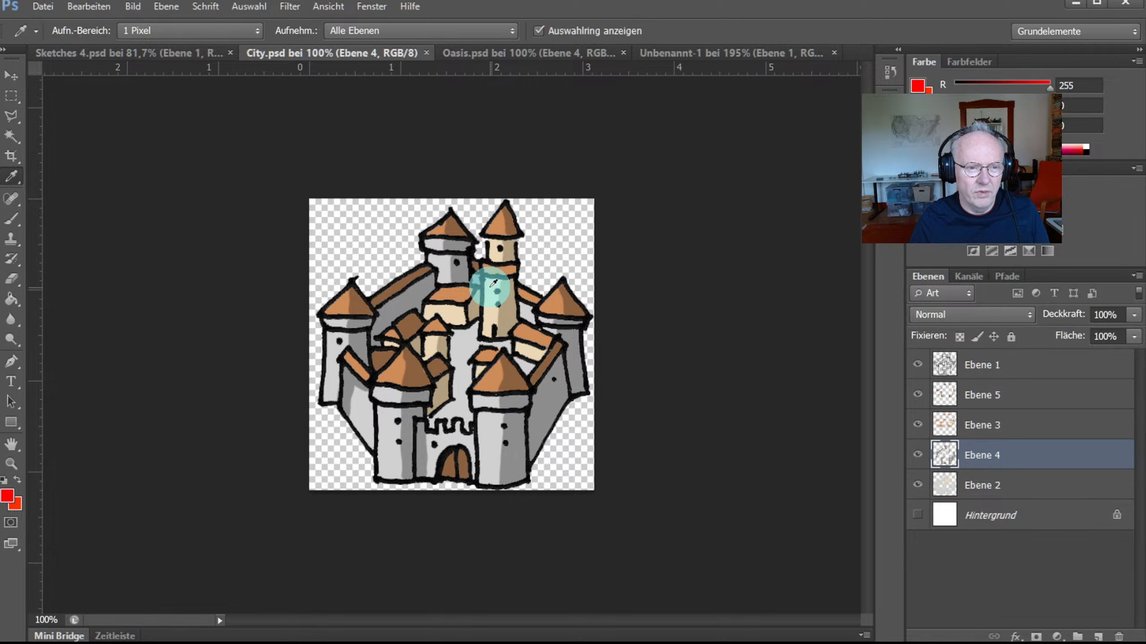
{"action": "left_click", "coordinate": [493, 283]}
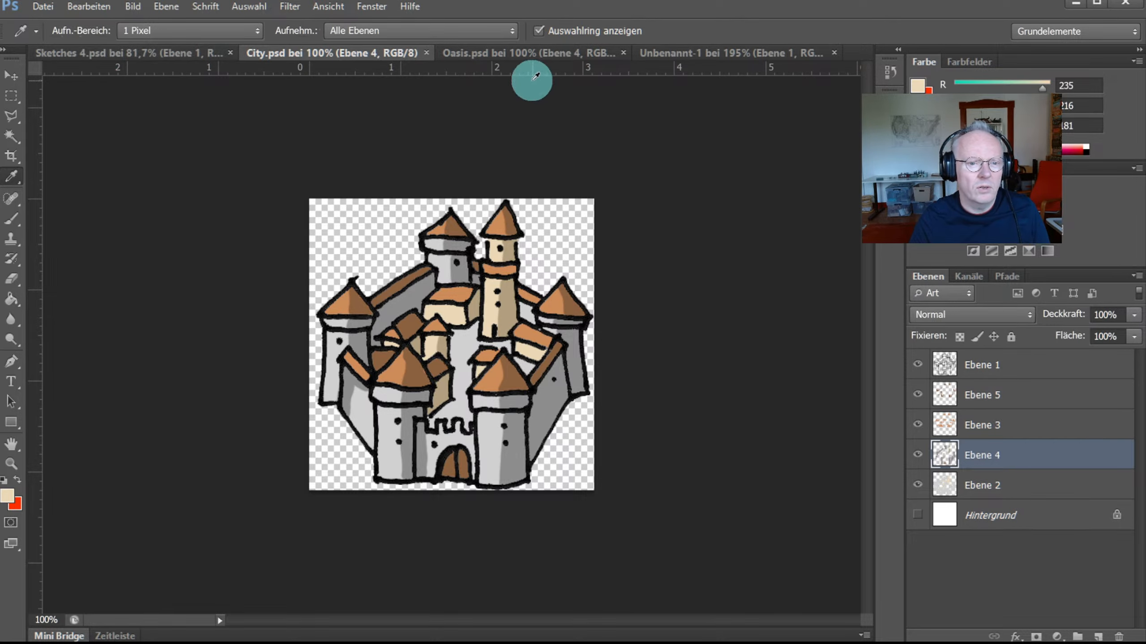
{"action": "left_click", "coordinate": [670, 54]}
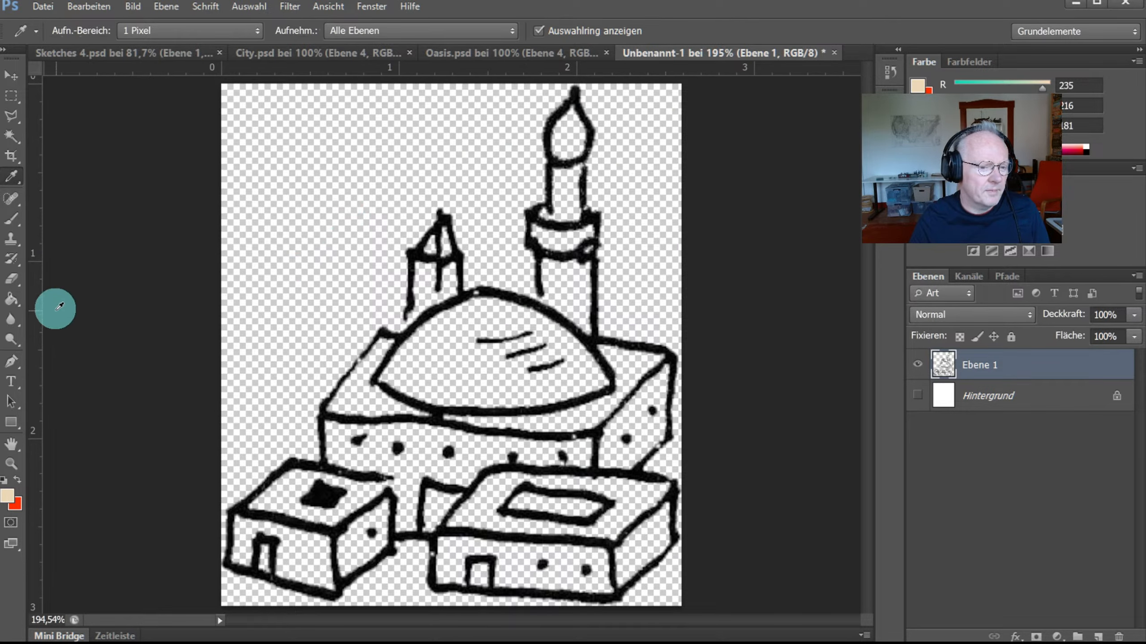
Try a beige 13-pixel brush stroke over the mosque's front wall on the line drawing layer, and undo it
{"action": "left_click", "coordinate": [11, 221]}
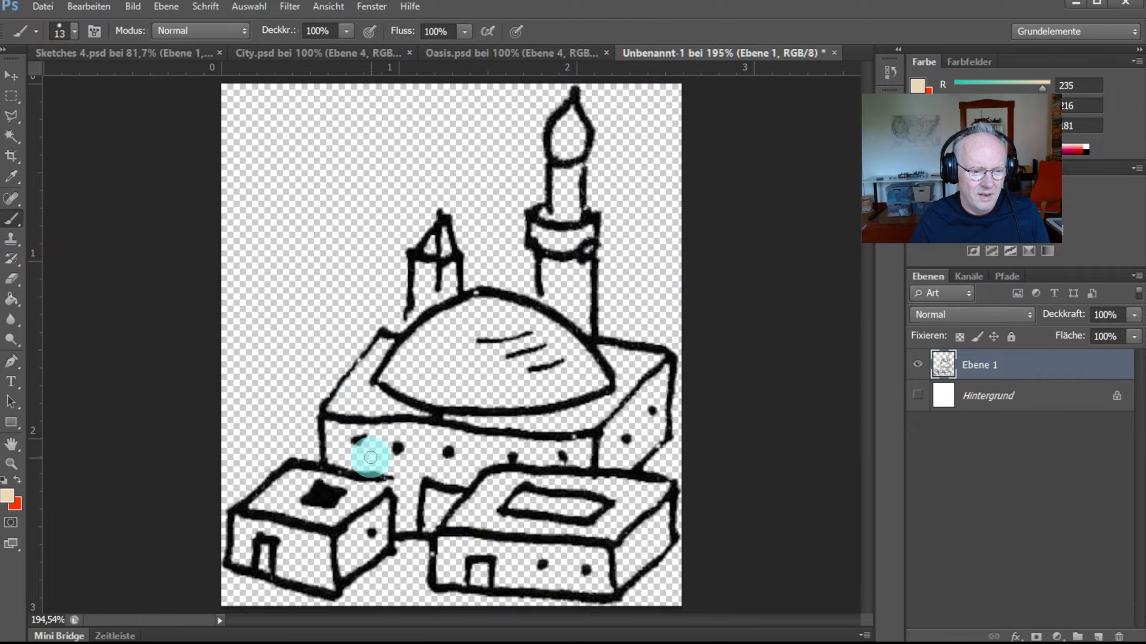
{"action": "mouse_move", "coordinate": [360, 417]}
{"action": "left_mouse_down"}
{"action": "mouse_move", "coordinate": [345, 414]}
{"action": "mouse_move", "coordinate": [366, 449]}
{"action": "left_mouse_up"}
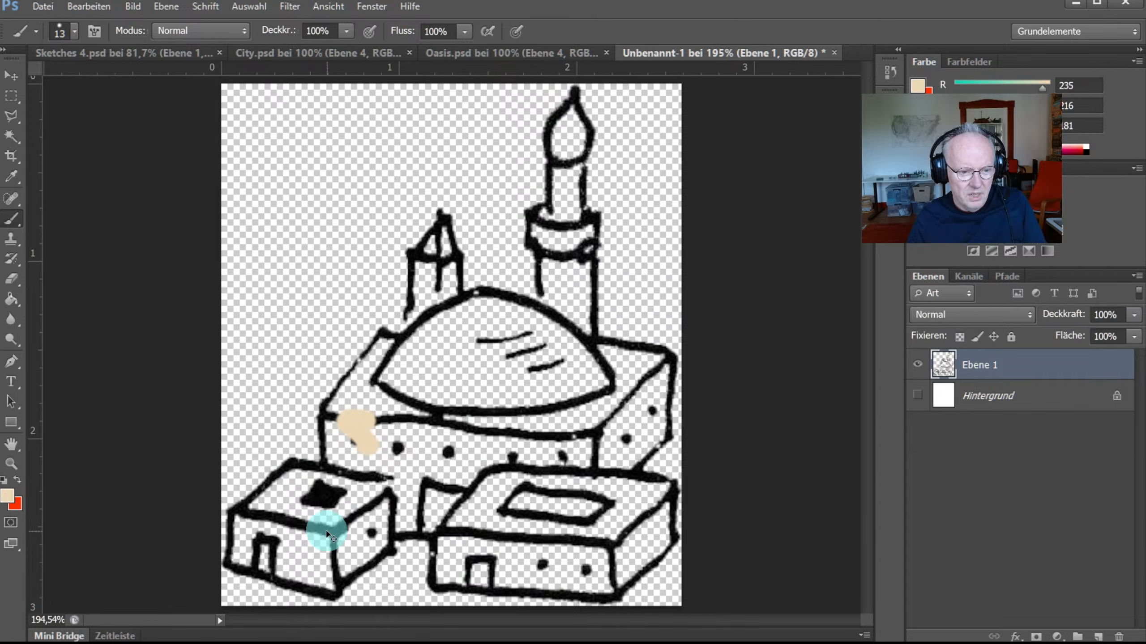
{"action": "key", "text": "ctrl+z"}
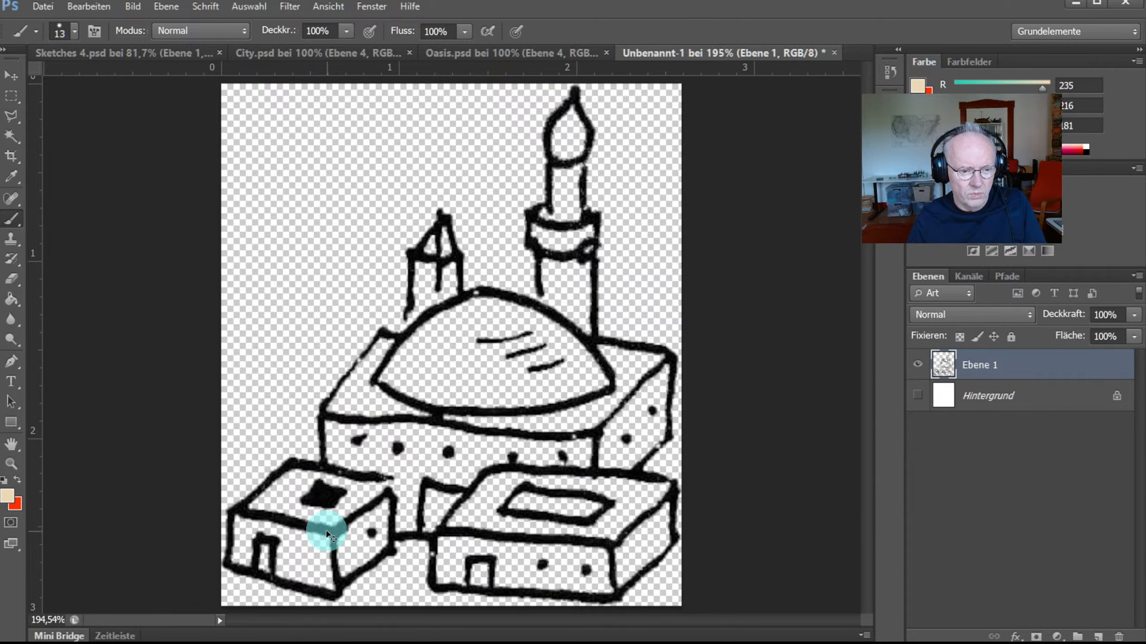
Create a new layer and place it beneath the mosque's line drawing layer
{"action": "left_click", "coordinate": [1097, 636]}
{"action": "left_click_drag", "start_coordinate": [992, 366], "coordinate": [993, 396]}
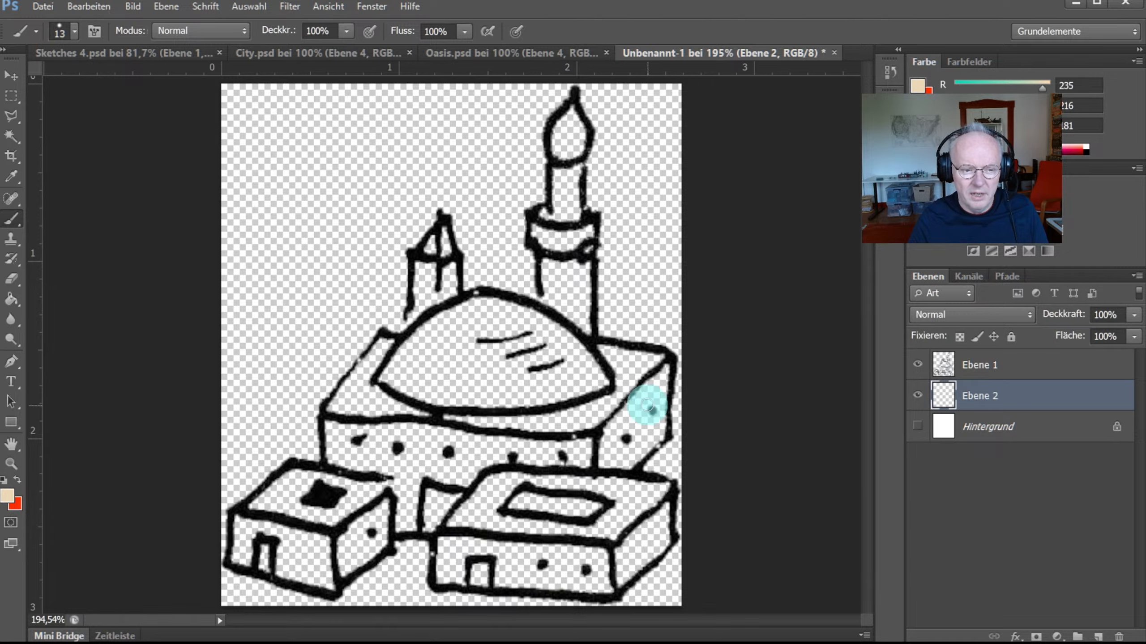
Brush beige over the main building's left roof corner and front-wall edge, and close the outline gaps at the base of both towers
{"action": "left_click", "coordinate": [348, 398]}
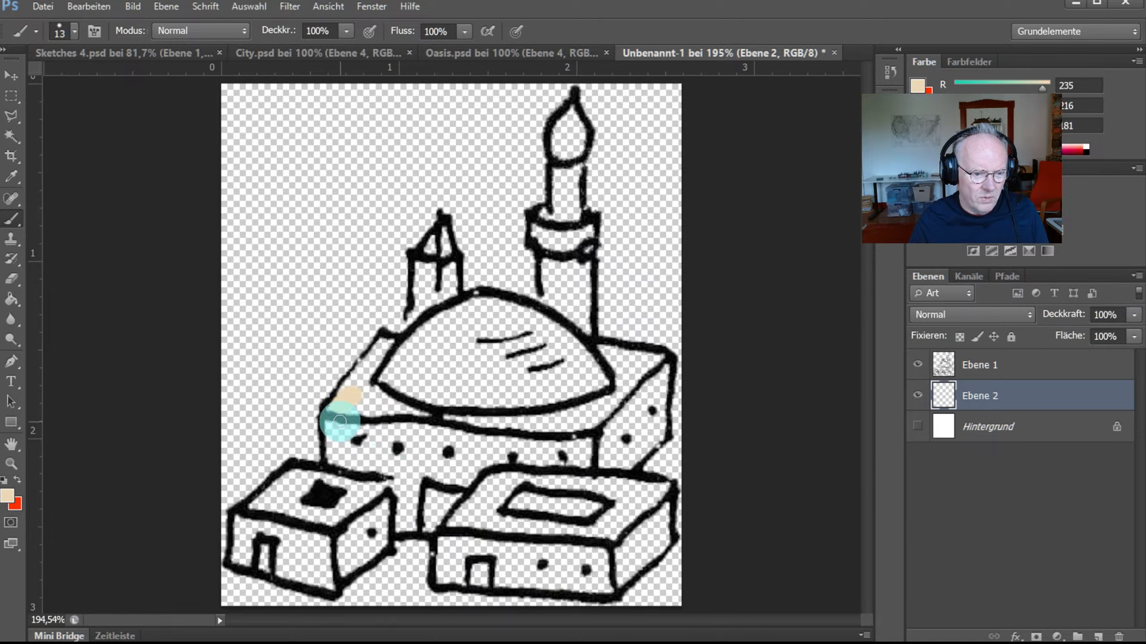
{"action": "left_click_drag", "start_coordinate": [331, 460], "coordinate": [388, 470]}
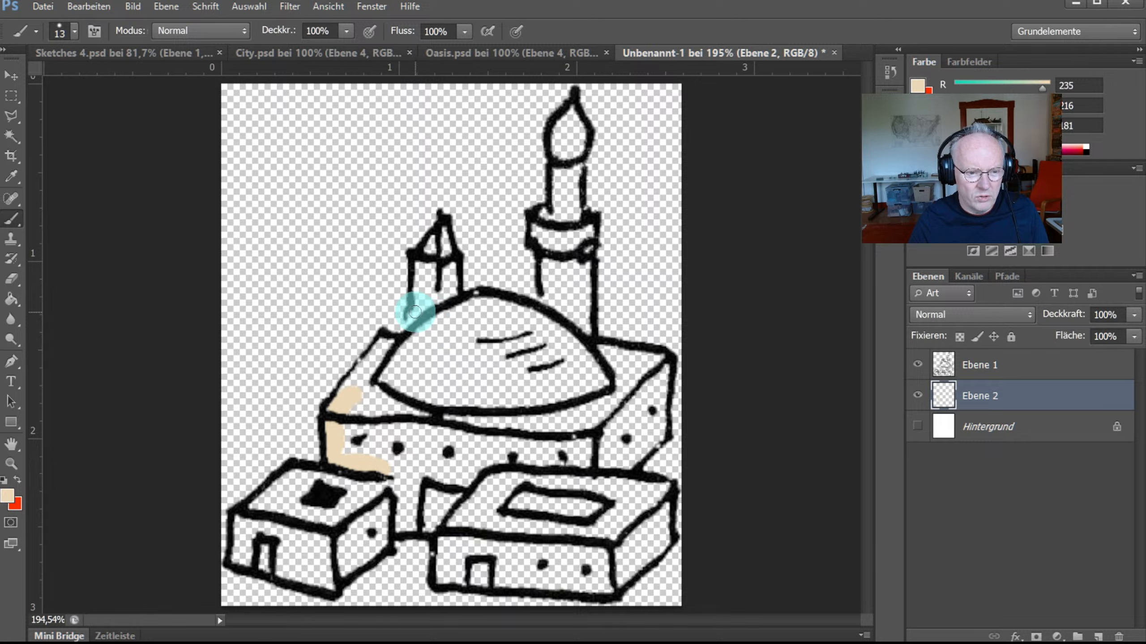
{"action": "left_click_drag", "start_coordinate": [410, 318], "coordinate": [417, 309]}
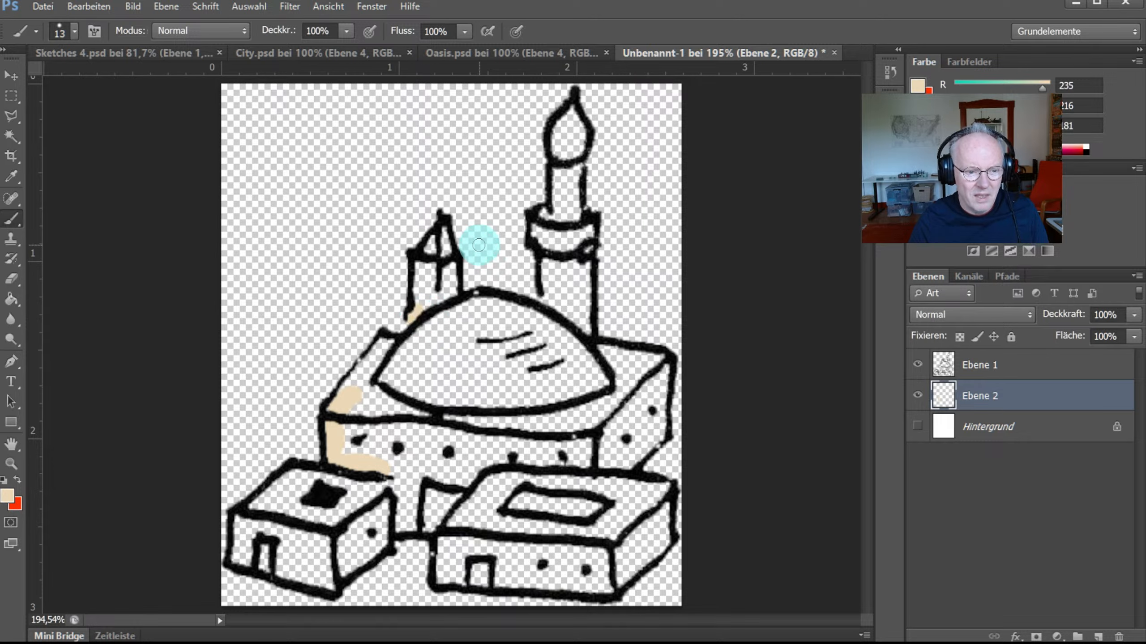
{"action": "left_click", "coordinate": [545, 297]}
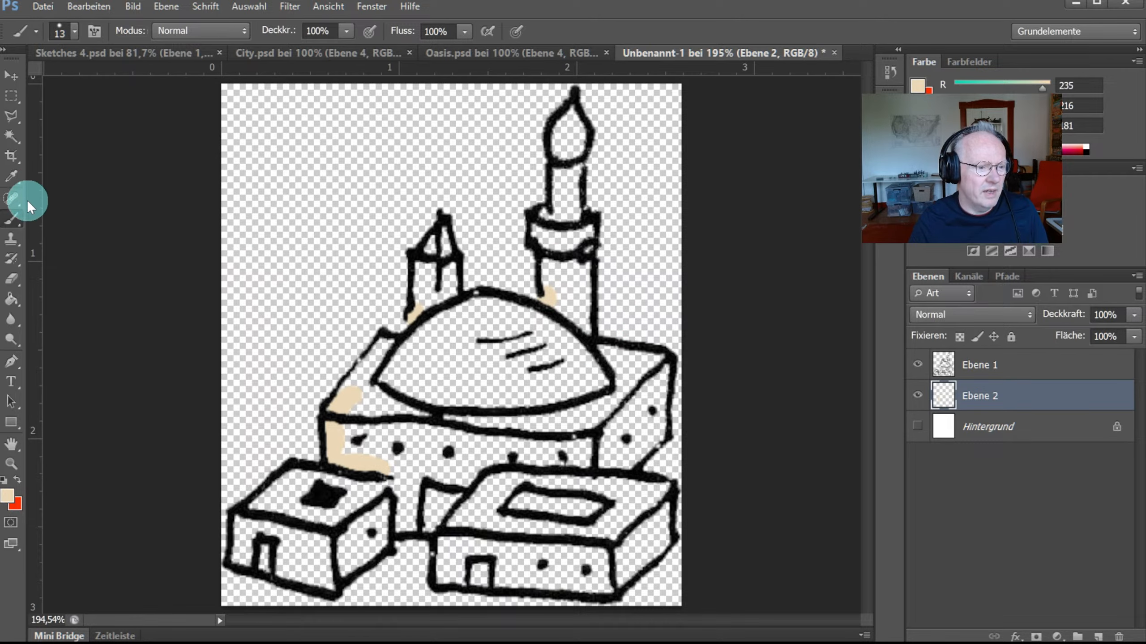
Fill the main building's left roof area and front wall, and the left house's roof, walls and door, with beige using the Paint Bucket
{"action": "left_click", "coordinate": [12, 300]}
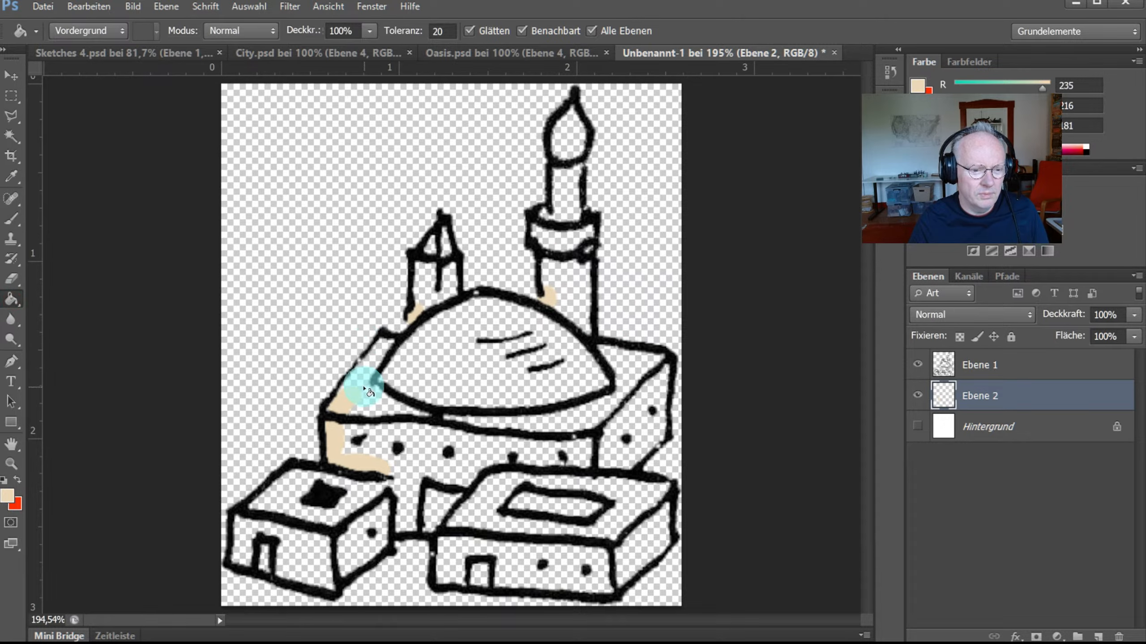
{"action": "left_click", "coordinate": [376, 409]}
{"action": "left_click", "coordinate": [412, 465]}
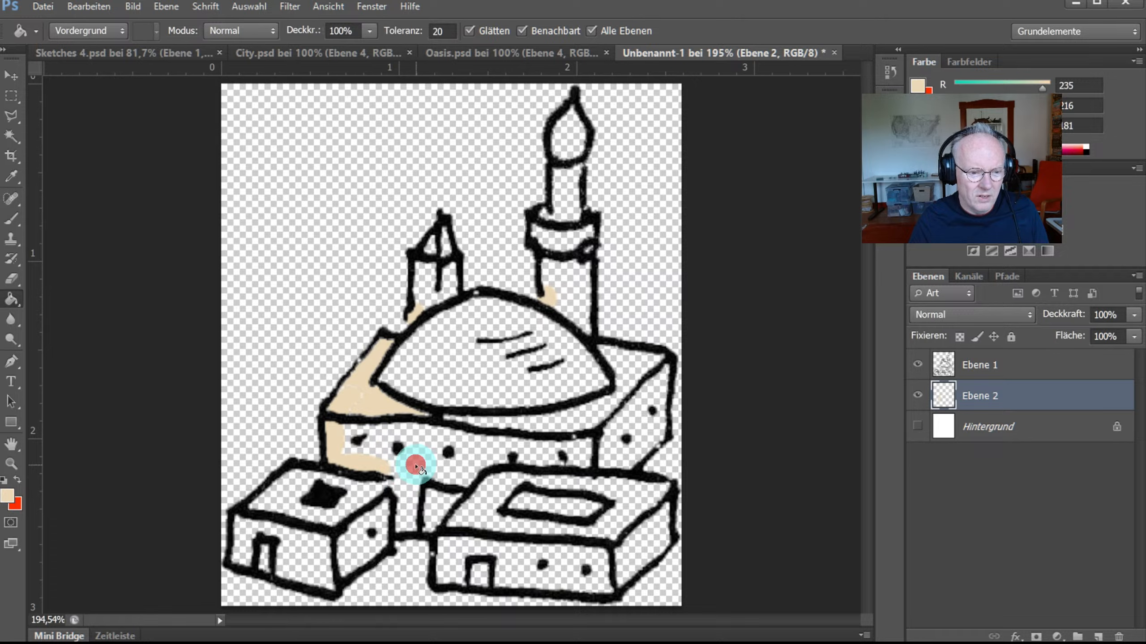
{"action": "left_click", "coordinate": [359, 396]}
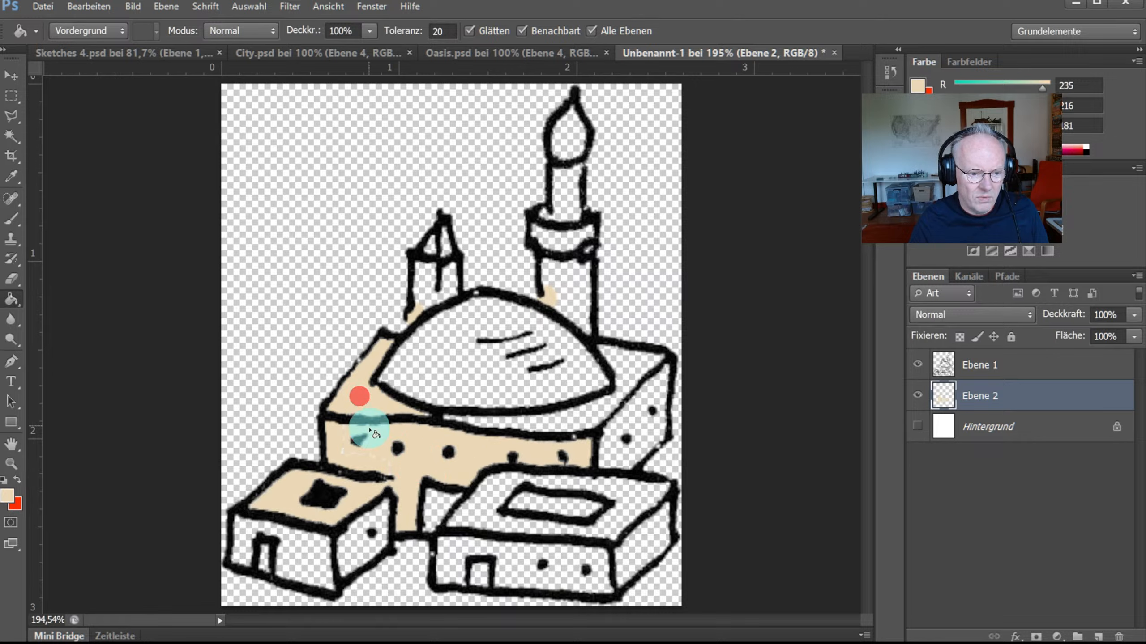
{"action": "left_click", "coordinate": [341, 450]}
{"action": "left_click", "coordinate": [311, 561]}
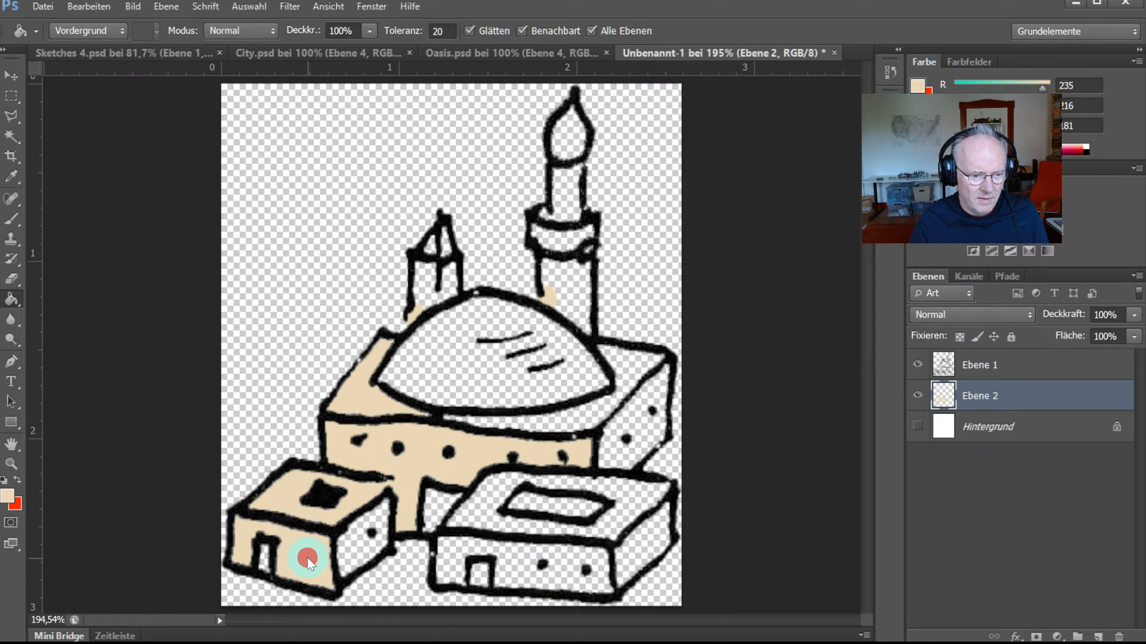
{"action": "left_click", "coordinate": [357, 546]}
{"action": "left_click", "coordinate": [263, 558]}
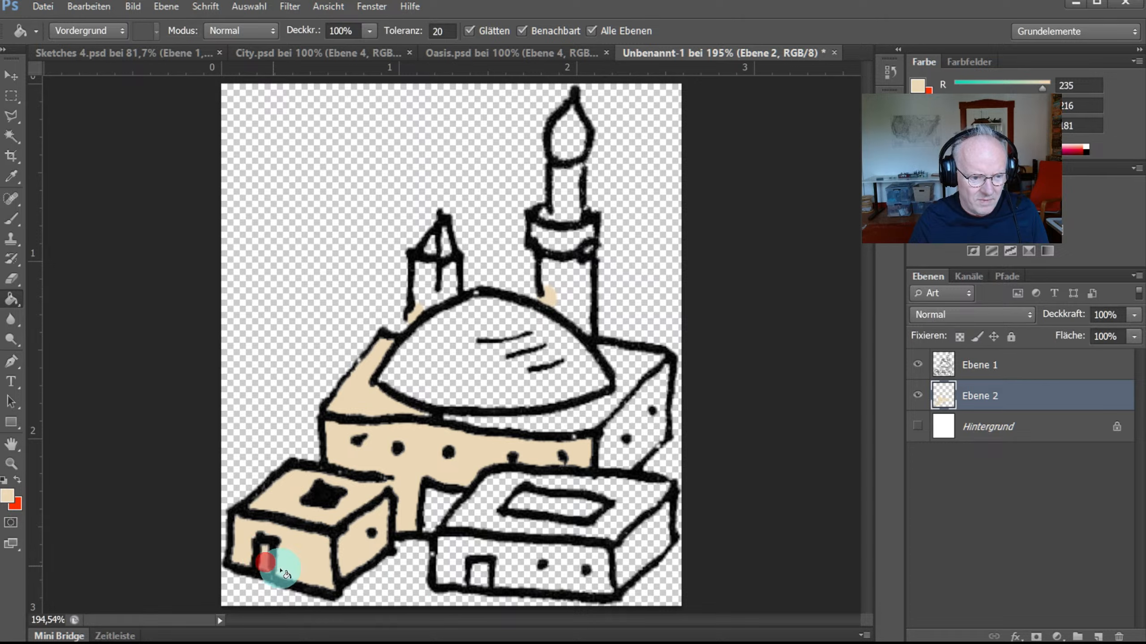
Fill the right house and the remaining roof and right side wall of the main building with the same beige
{"action": "left_click", "coordinate": [527, 570]}
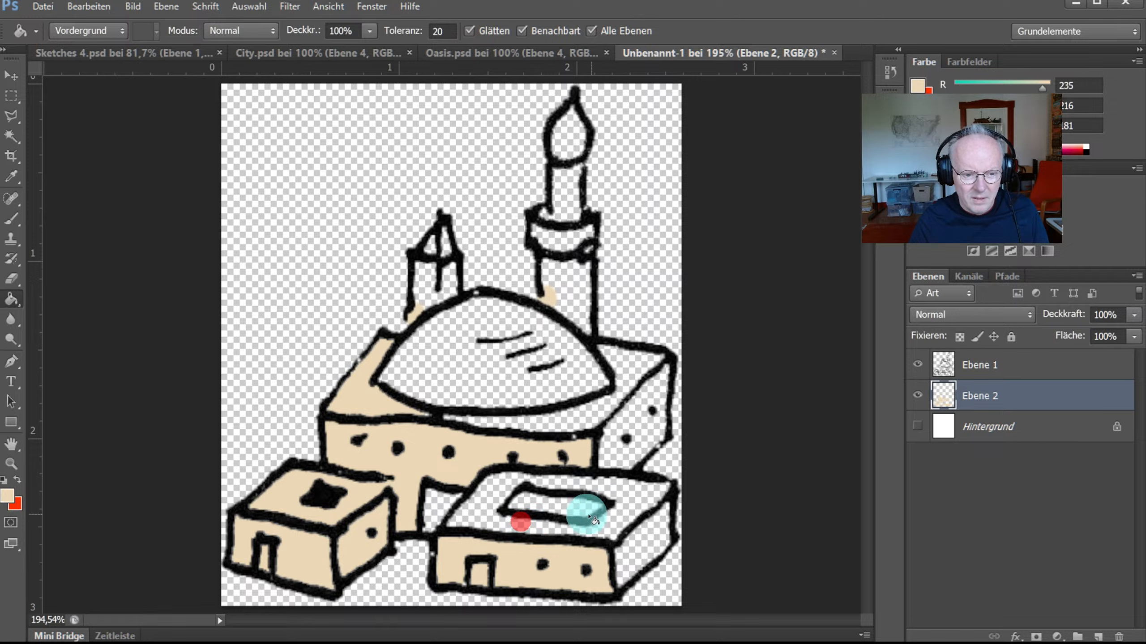
{"action": "left_click", "coordinate": [514, 525]}
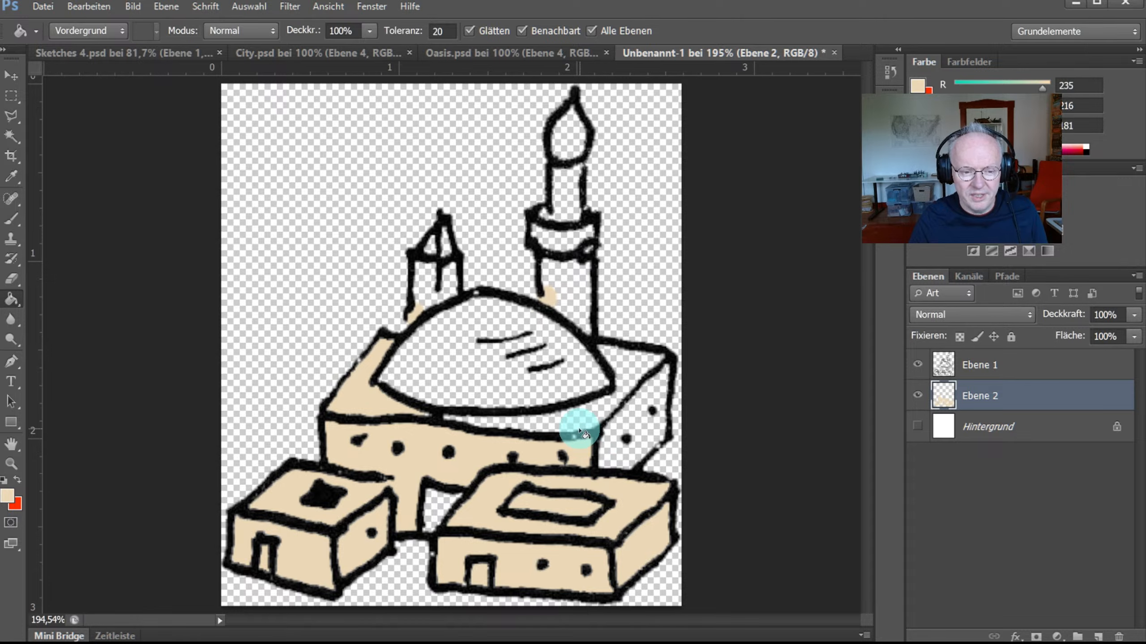
{"action": "left_click", "coordinate": [565, 407]}
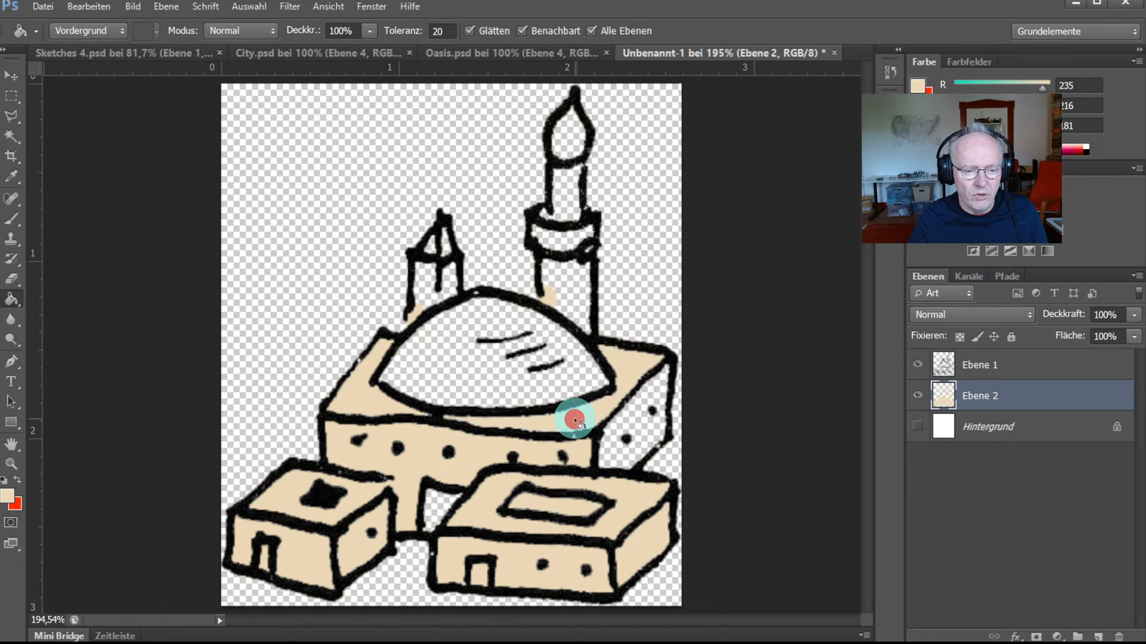
{"action": "left_click", "coordinate": [631, 421]}
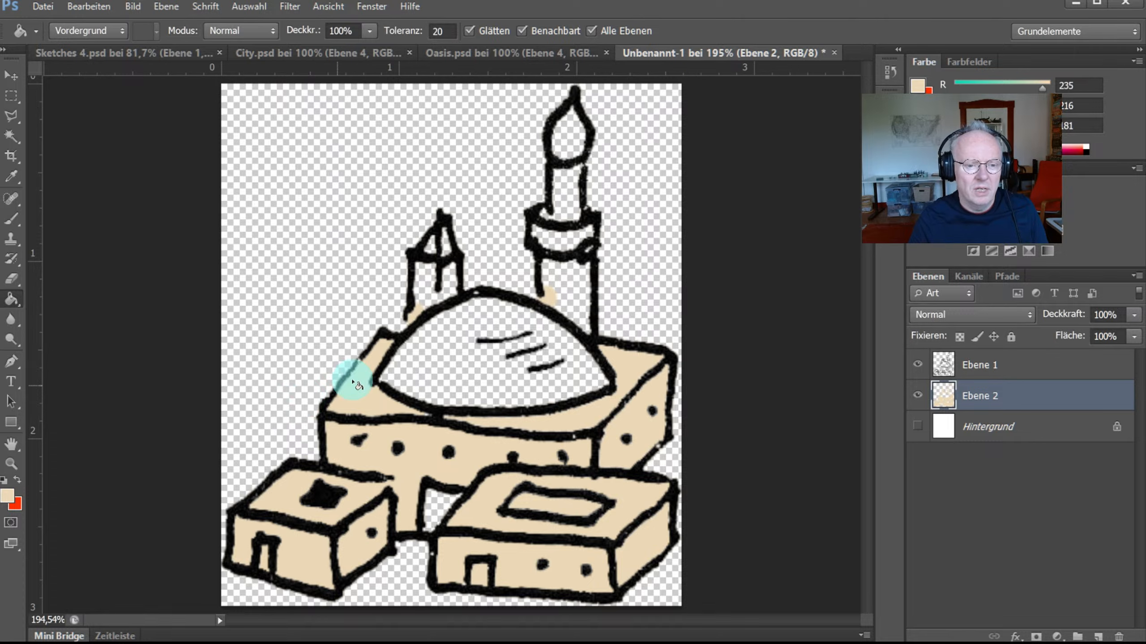
Fill both towers, except the tall tower's onion-shaped top, and the main building's entrance with beige
{"action": "left_click", "coordinate": [569, 285]}
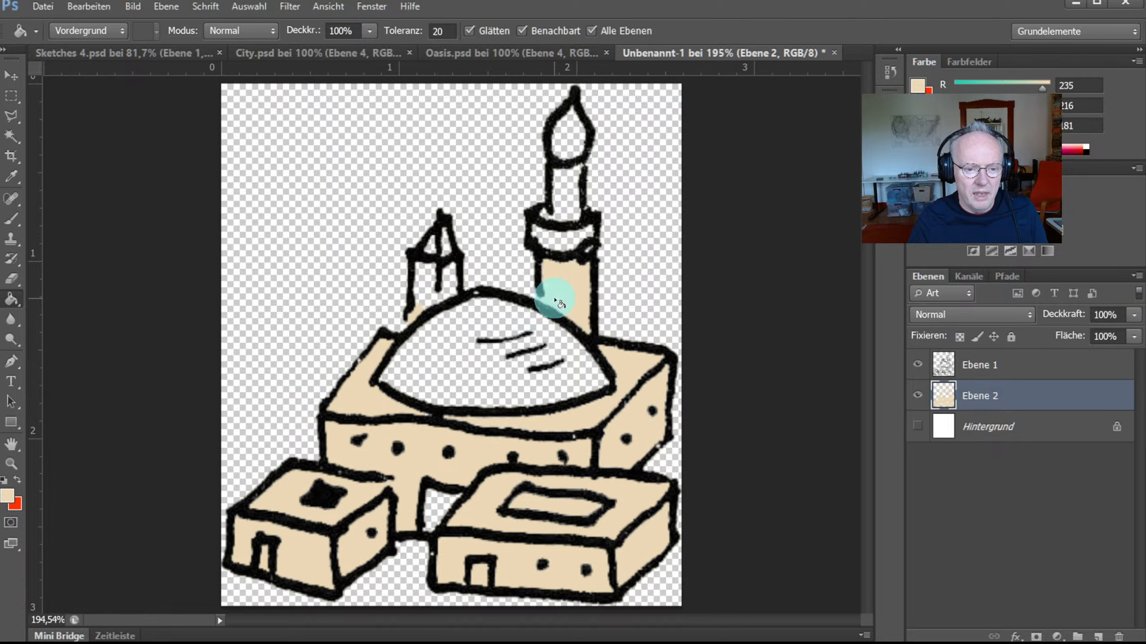
{"action": "left_click", "coordinate": [428, 284]}
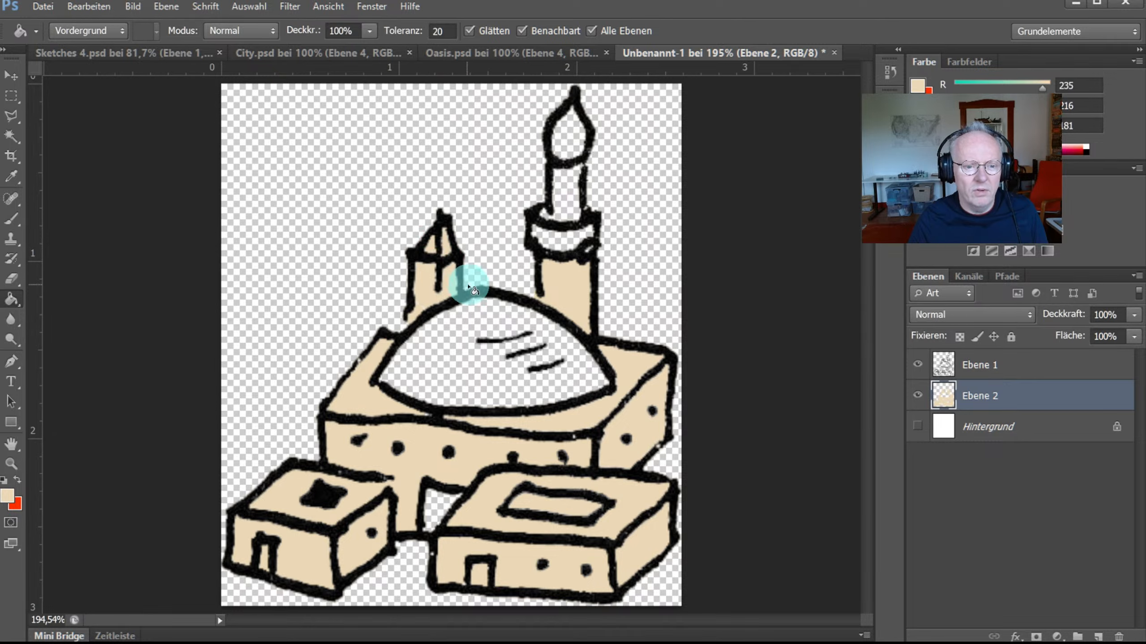
{"action": "left_click", "coordinate": [573, 241]}
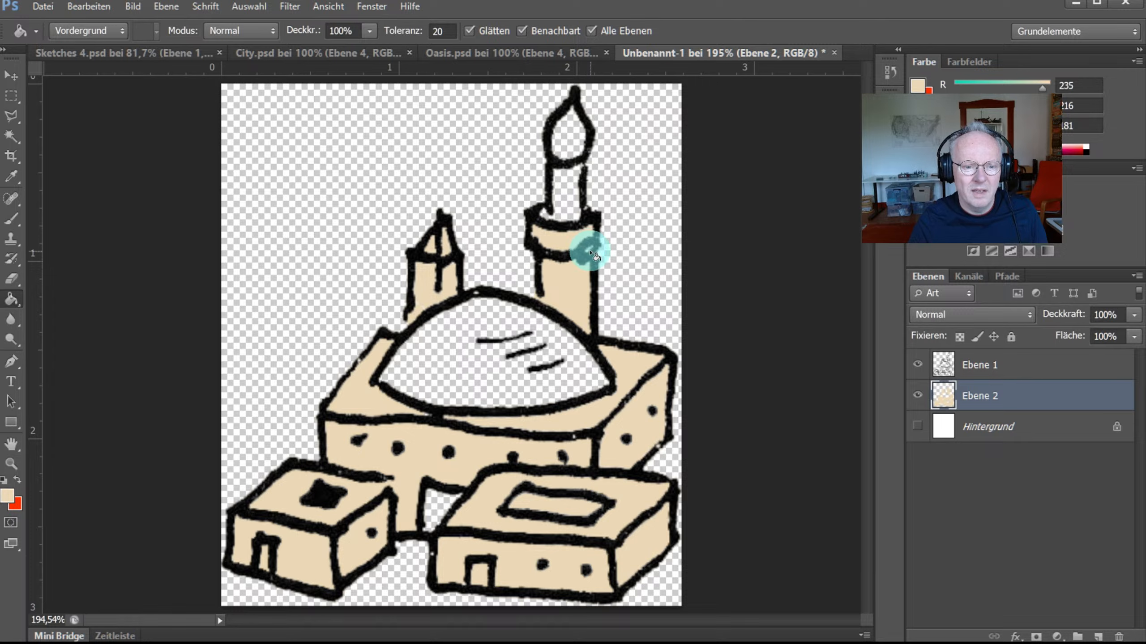
{"action": "left_click", "coordinate": [559, 199]}
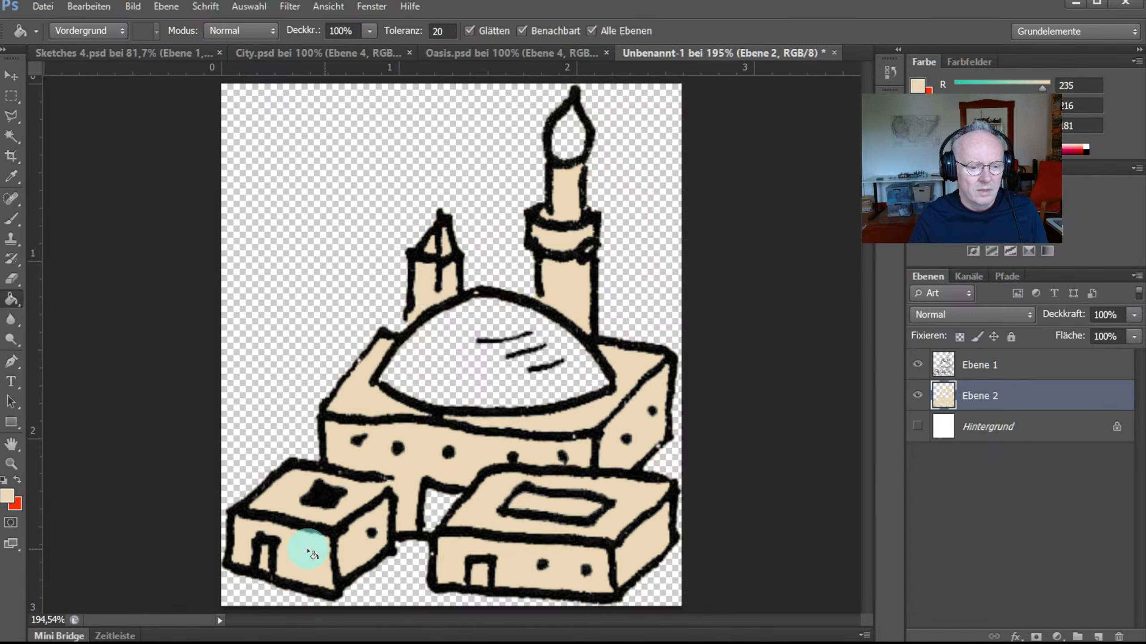
{"action": "left_click", "coordinate": [432, 504]}
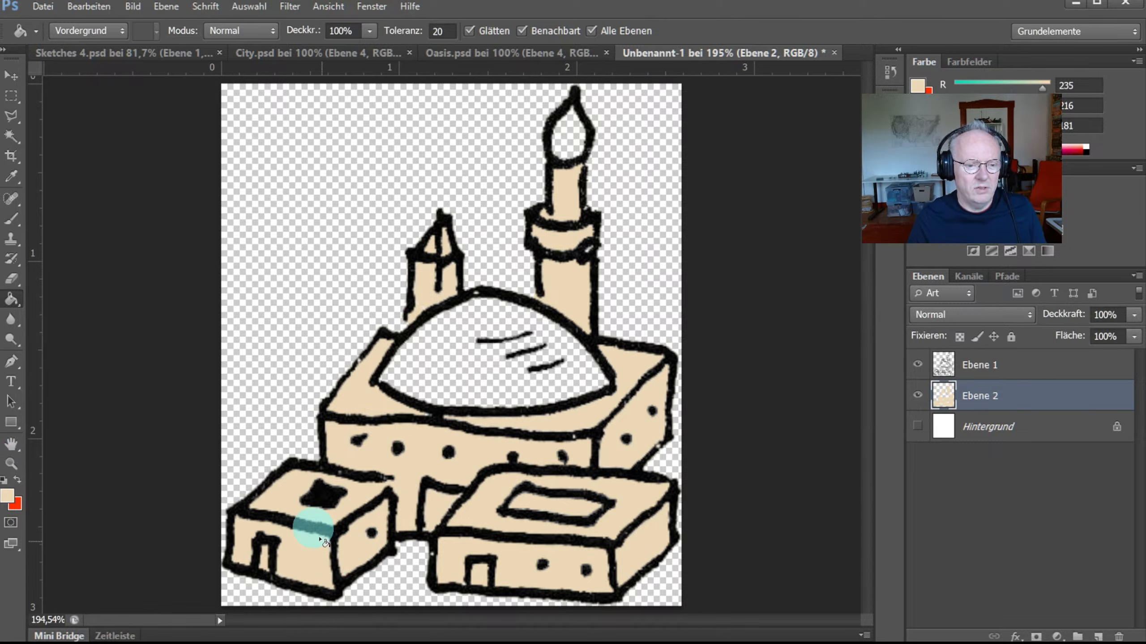
Sample the darker beige shadow colour of the tall tower in City.psd as foreground colour and return to the mosque document
{"action": "left_click", "coordinate": [314, 55]}
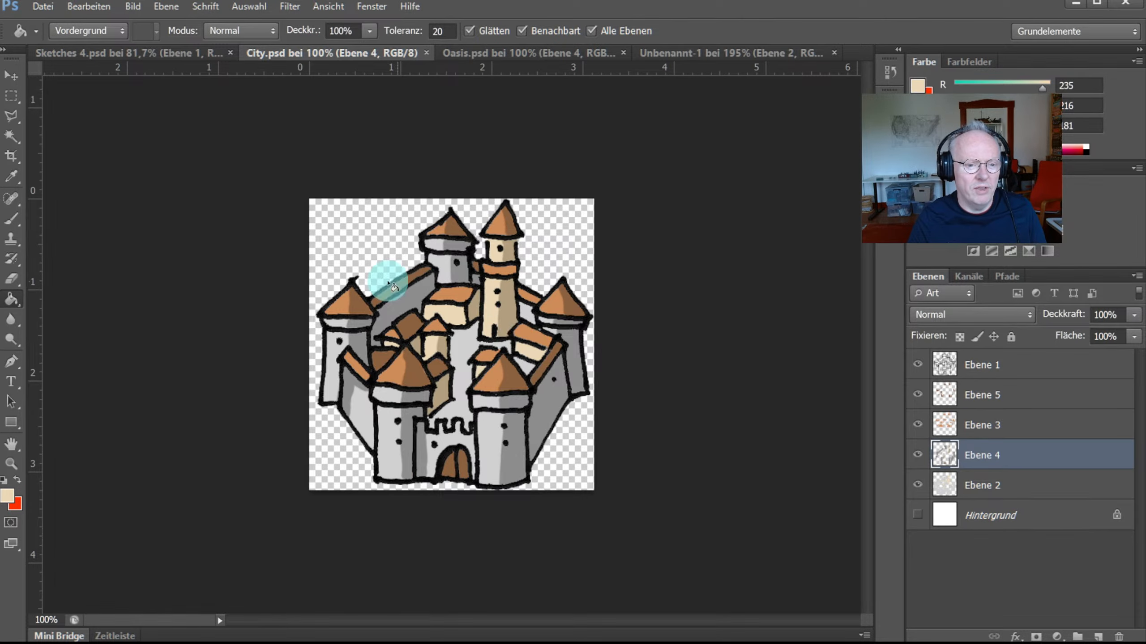
{"action": "left_click", "coordinate": [144, 53]}
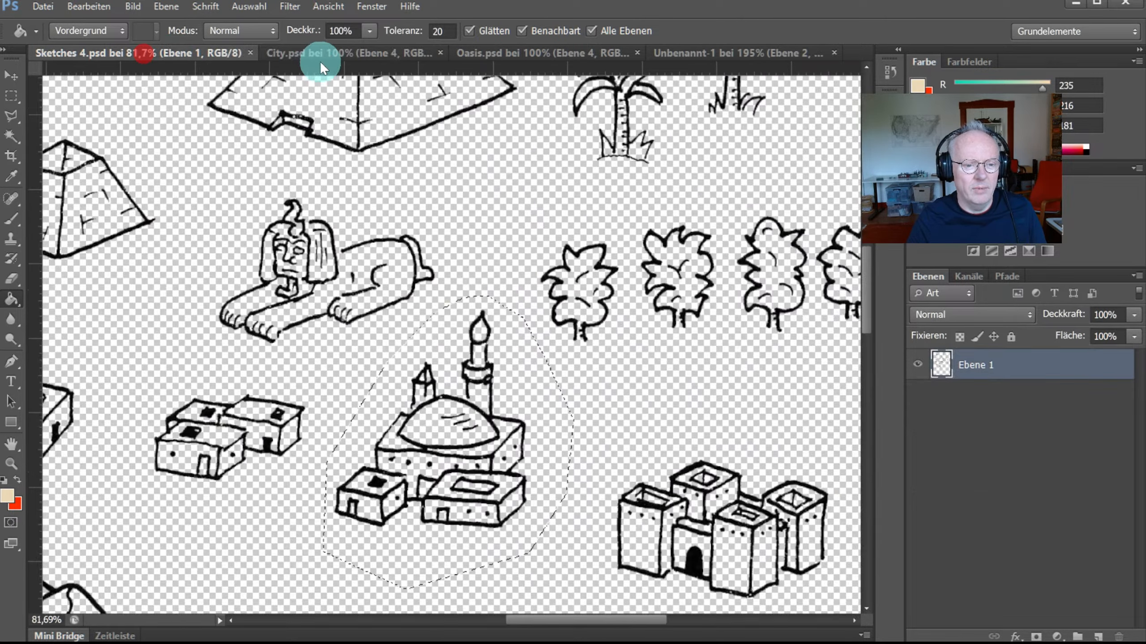
{"action": "left_click", "coordinate": [294, 53]}
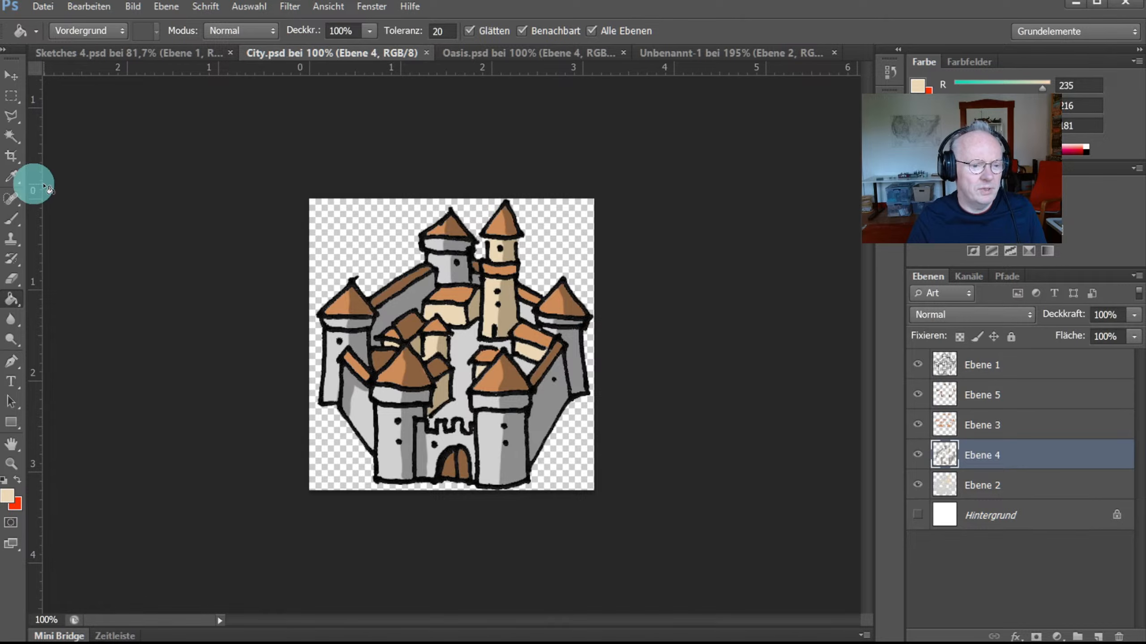
{"action": "left_click", "coordinate": [11, 176]}
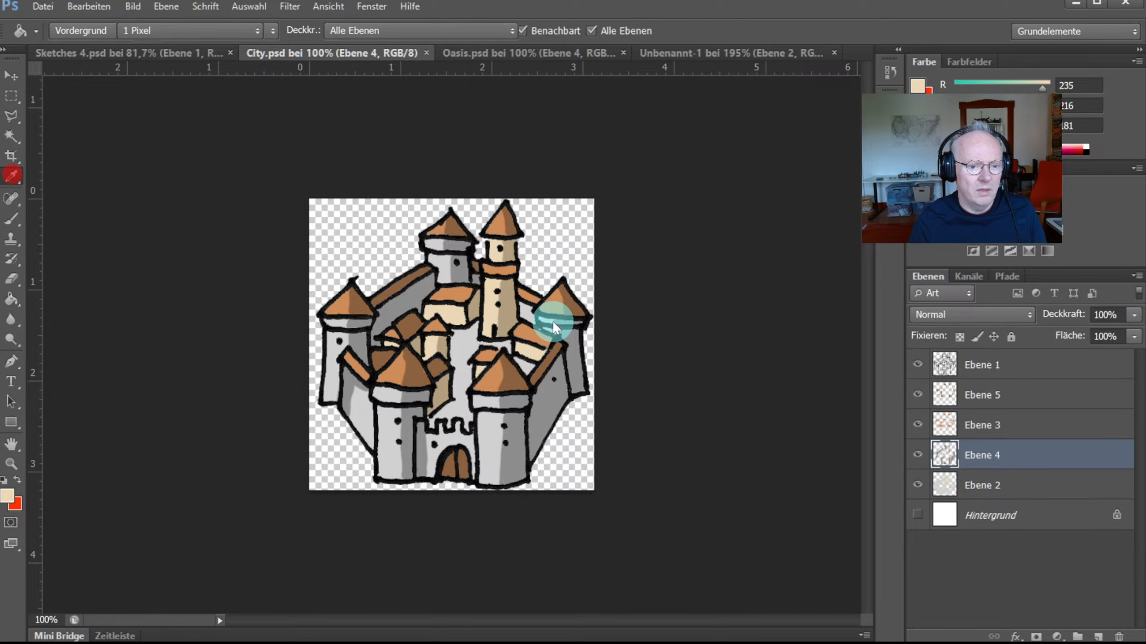
{"action": "left_click", "coordinate": [507, 308]}
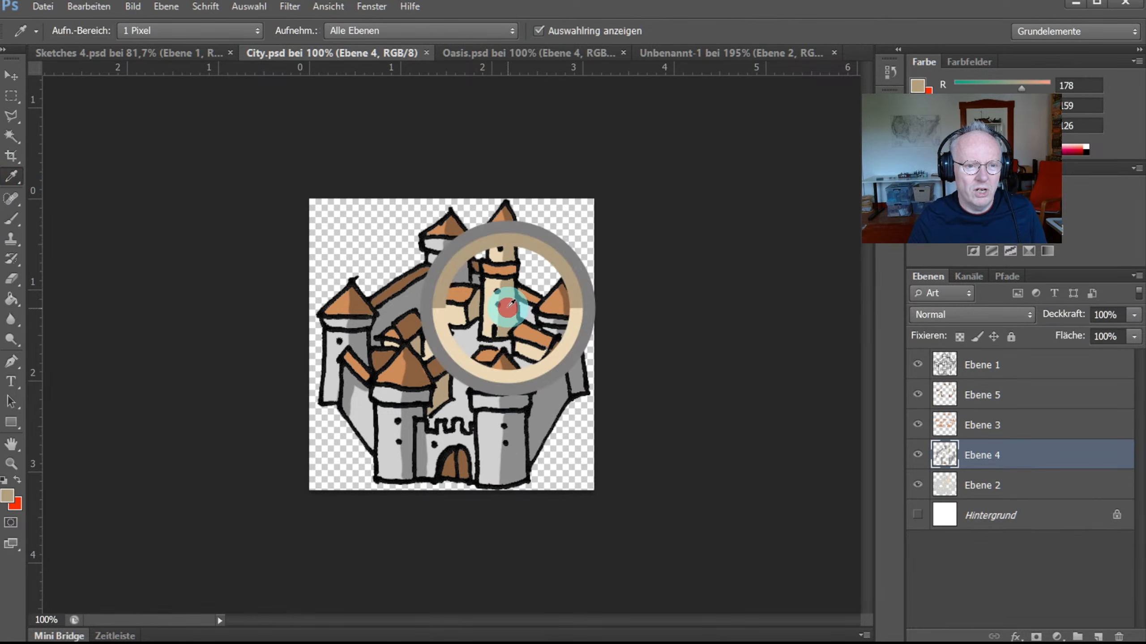
{"action": "left_click", "coordinate": [696, 54]}
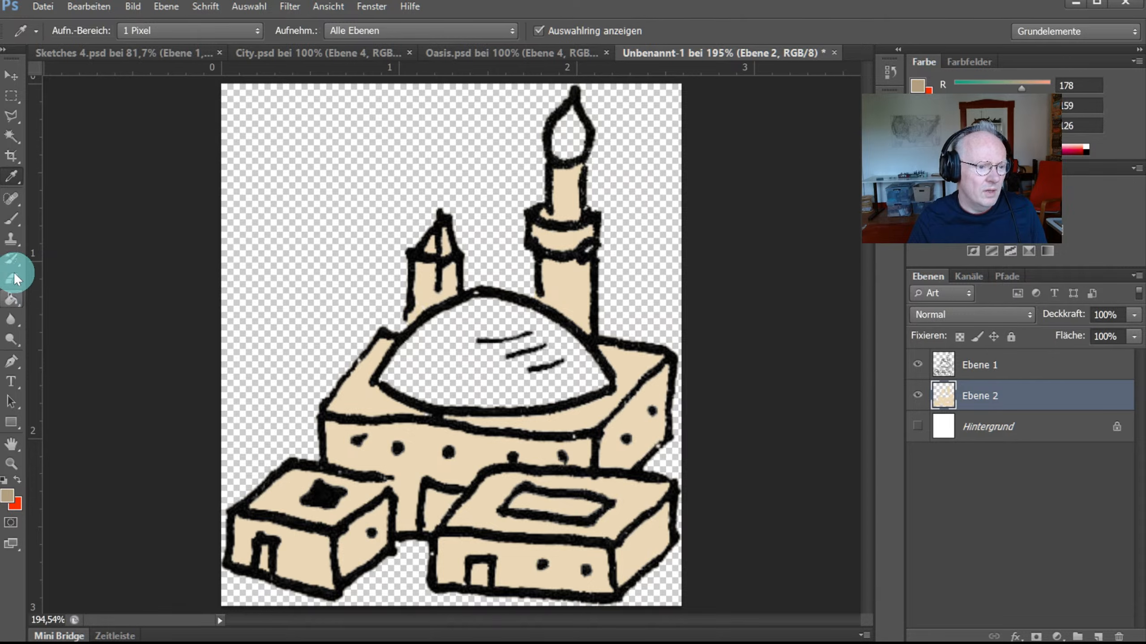
Create a new layer above the beige fill layer and brush the darker beige shadow over the main building's right side wall
{"action": "left_click", "coordinate": [11, 220]}
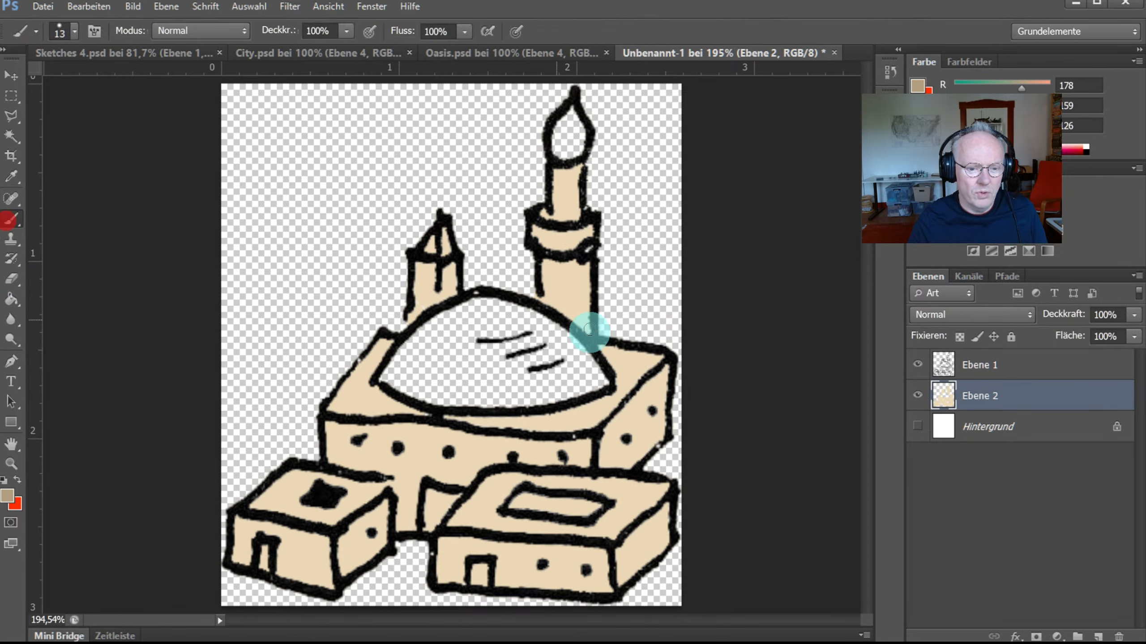
{"action": "left_click", "coordinate": [1097, 636]}
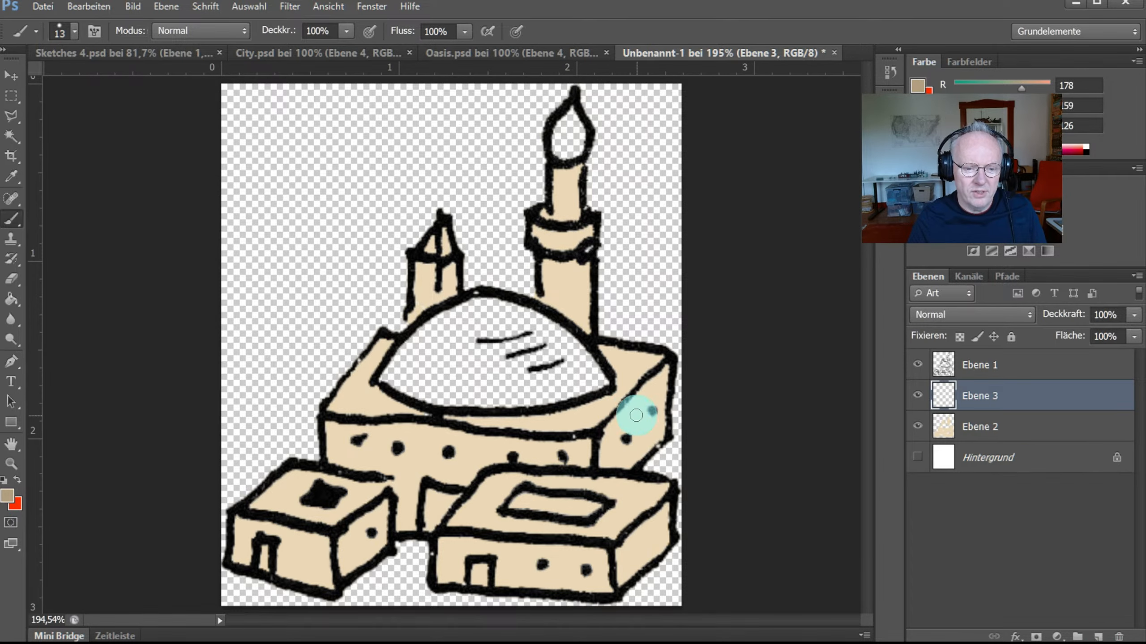
{"action": "mouse_move", "coordinate": [612, 433]}
{"action": "left_mouse_down"}
{"action": "mouse_move", "coordinate": [608, 452]}
{"action": "mouse_move", "coordinate": [626, 457]}
{"action": "mouse_move", "coordinate": [622, 440]}
{"action": "mouse_move", "coordinate": [644, 409]}
{"action": "mouse_move", "coordinate": [621, 402]}
{"action": "mouse_move", "coordinate": [667, 366]}
{"action": "mouse_move", "coordinate": [648, 402]}
{"action": "mouse_move", "coordinate": [653, 432]}
{"action": "left_mouse_up"}
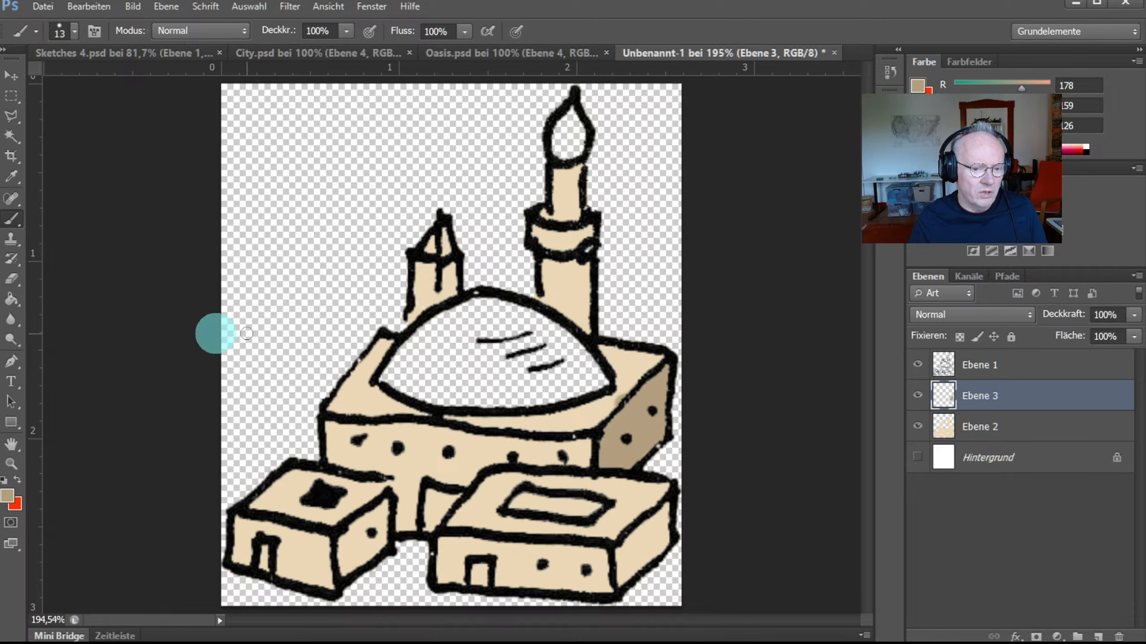
Paint darker beige shadows on the right side walls of both front houses and inside the right house's roof opening
{"action": "left_click", "coordinate": [11, 278]}
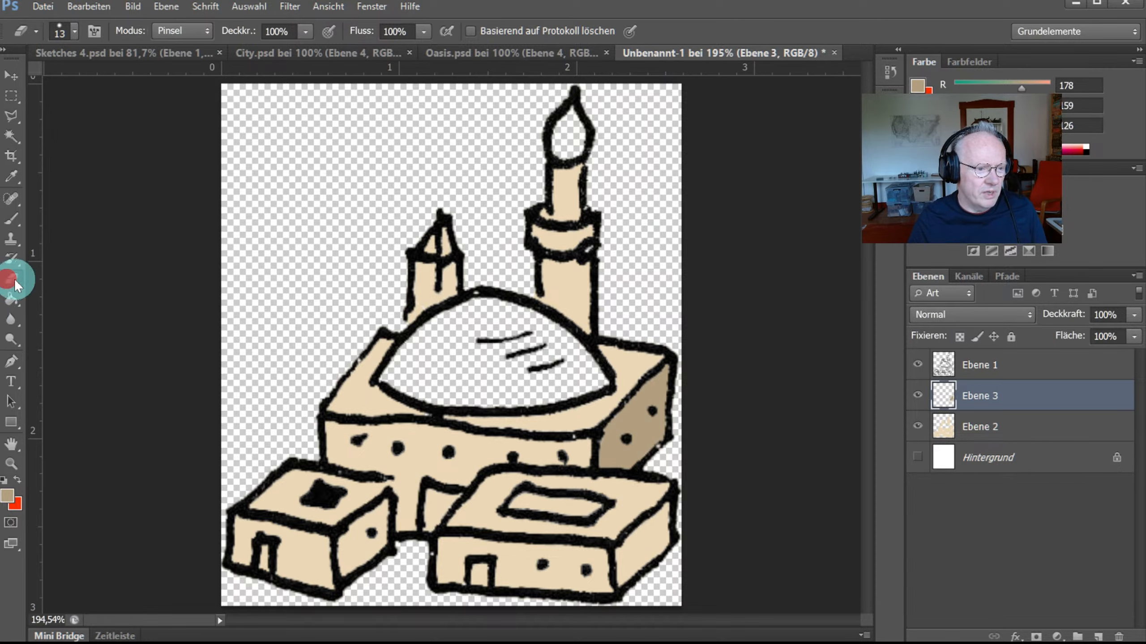
{"action": "left_click", "coordinate": [11, 220]}
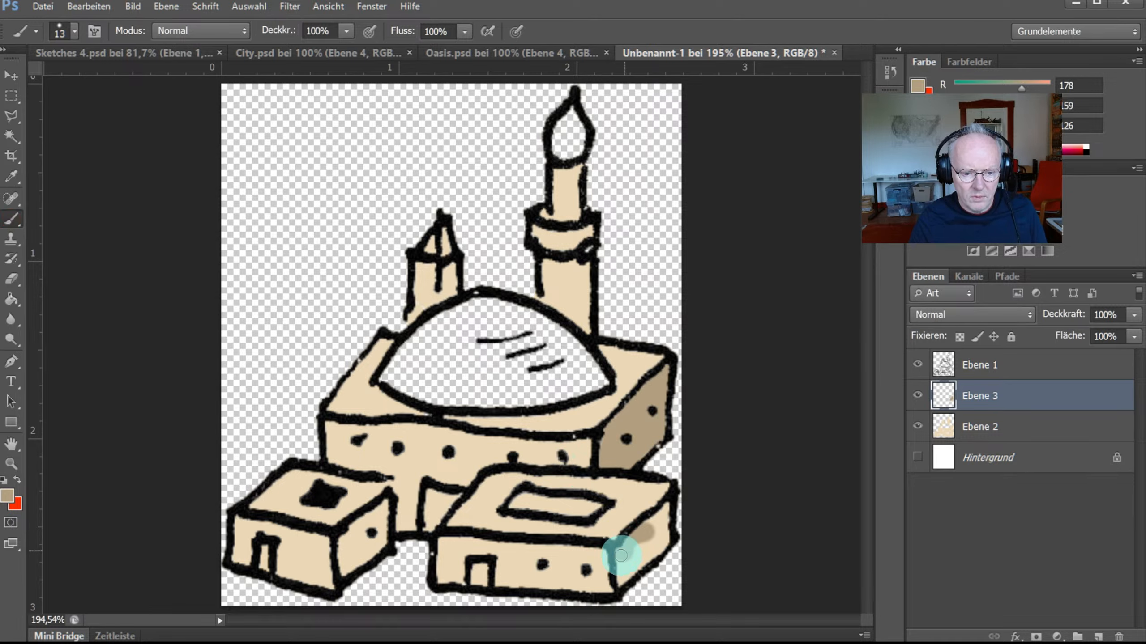
{"action": "mouse_move", "coordinate": [620, 574]}
{"action": "left_mouse_down"}
{"action": "mouse_move", "coordinate": [647, 551]}
{"action": "mouse_move", "coordinate": [661, 515]}
{"action": "mouse_move", "coordinate": [657, 537]}
{"action": "mouse_move", "coordinate": [636, 551]}
{"action": "left_mouse_up"}
{"action": "mouse_move", "coordinate": [538, 501]}
{"action": "left_mouse_down"}
{"action": "mouse_move", "coordinate": [528, 498]}
{"action": "mouse_move", "coordinate": [582, 504]}
{"action": "mouse_move", "coordinate": [552, 506]}
{"action": "left_mouse_up"}
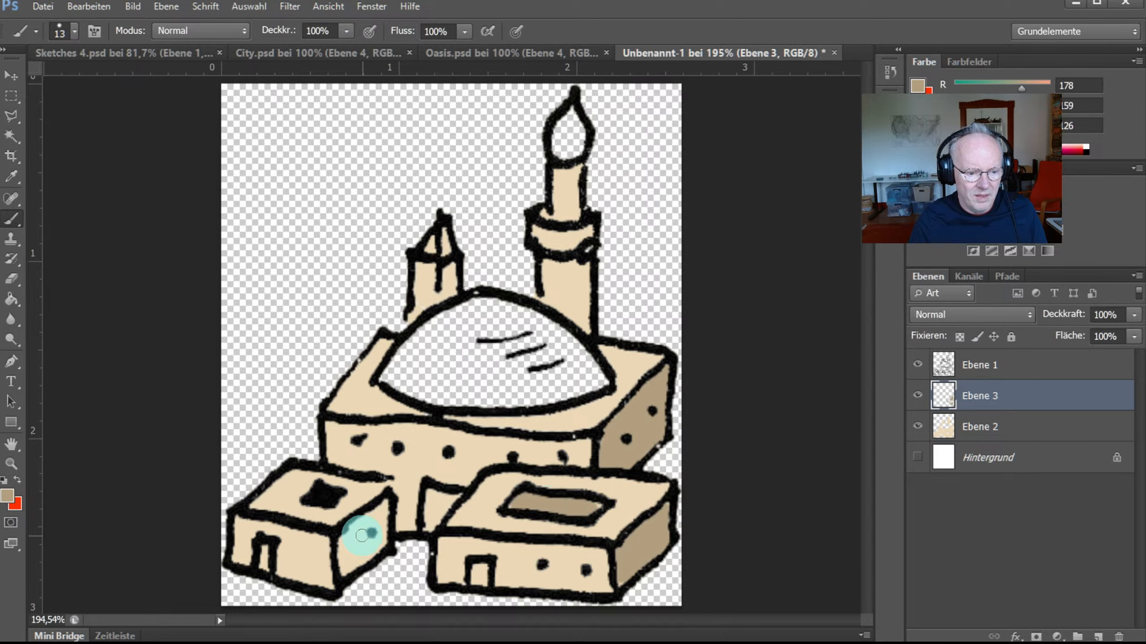
{"action": "mouse_move", "coordinate": [357, 525]}
{"action": "left_mouse_down"}
{"action": "mouse_move", "coordinate": [345, 564]}
{"action": "mouse_move", "coordinate": [369, 553]}
{"action": "mouse_move", "coordinate": [380, 512]}
{"action": "mouse_move", "coordinate": [362, 540]}
{"action": "mouse_move", "coordinate": [380, 543]}
{"action": "mouse_move", "coordinate": [381, 509]}
{"action": "left_mouse_up"}
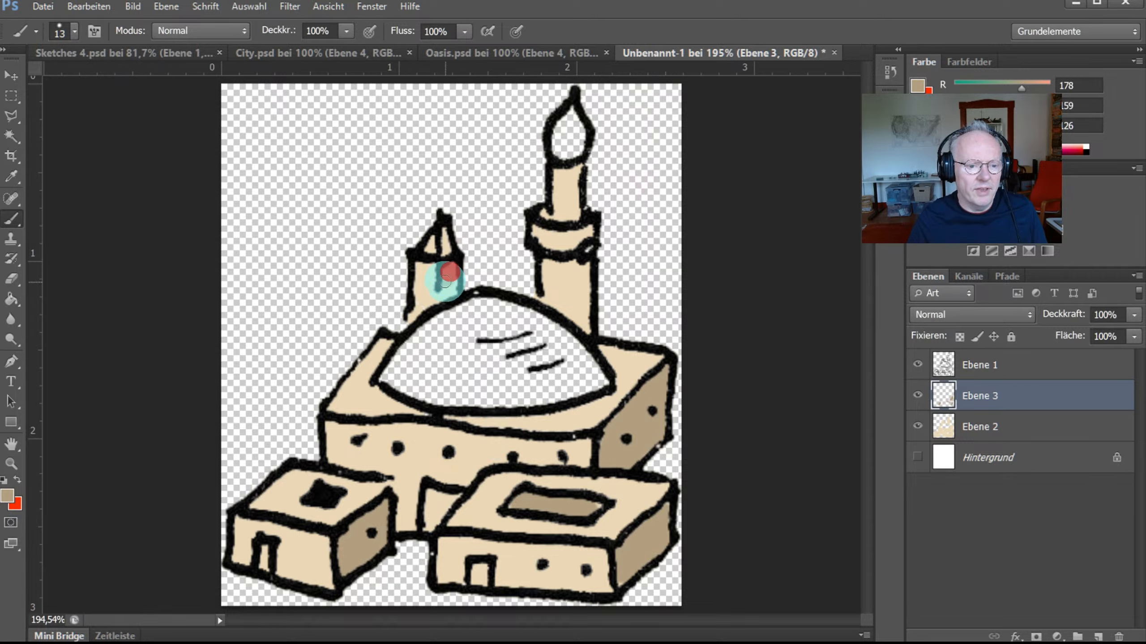
Paint darker beige shadows down the right halves of the small tower with its pointed roof and the tall tower's shaft and balcony
{"action": "left_click_drag", "start_coordinate": [445, 281], "coordinate": [441, 294]}
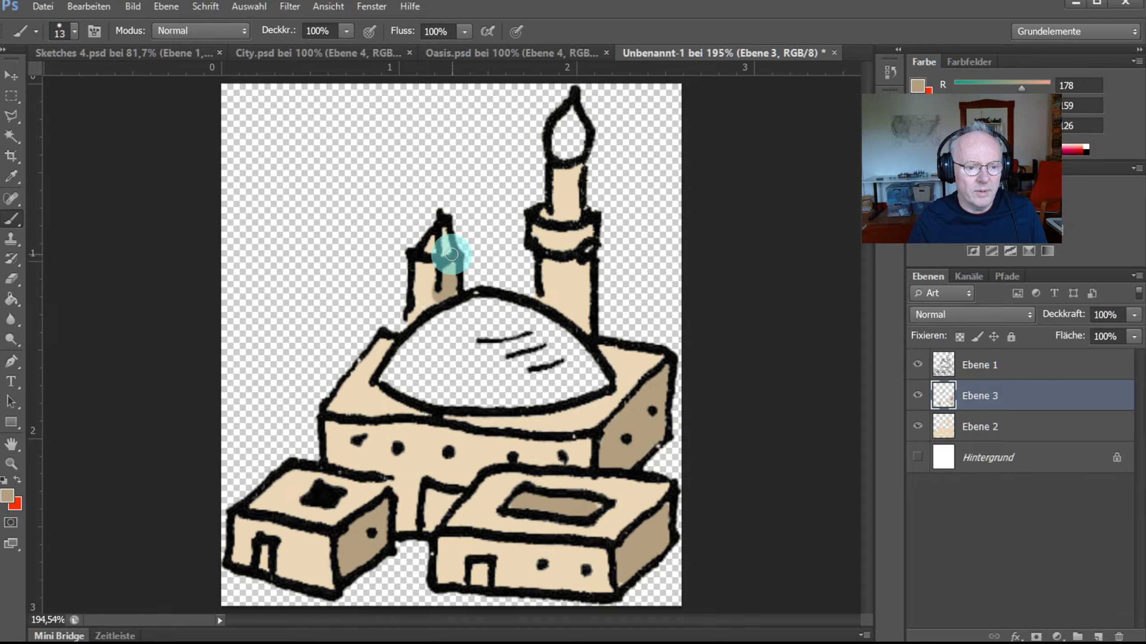
{"action": "left_click_drag", "start_coordinate": [444, 229], "coordinate": [450, 246]}
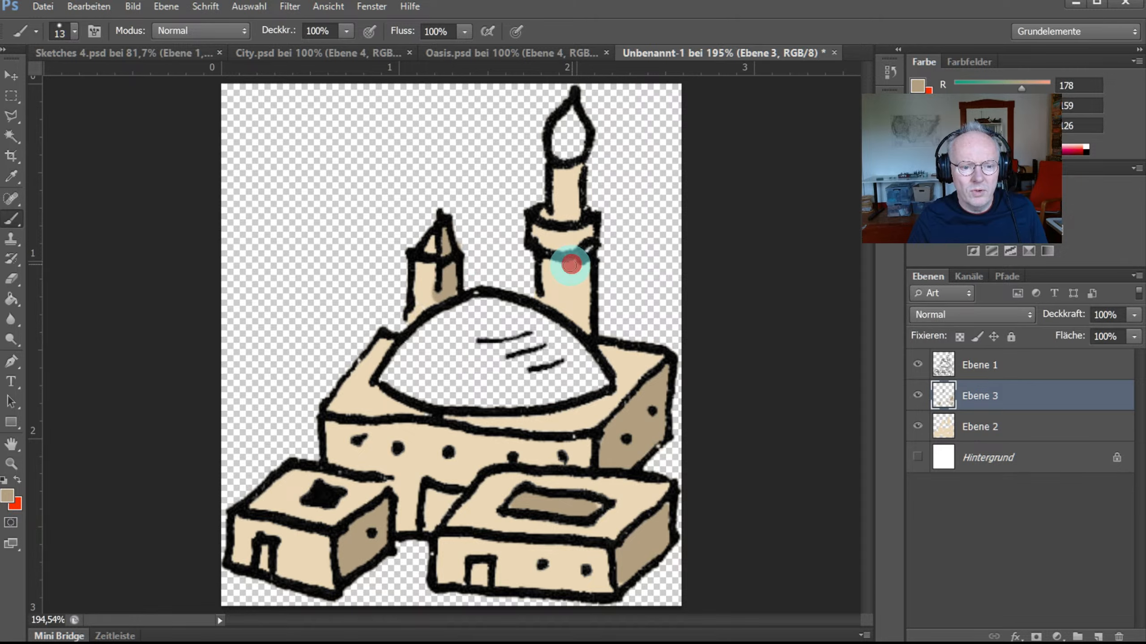
{"action": "left_click_drag", "start_coordinate": [572, 265], "coordinate": [570, 308]}
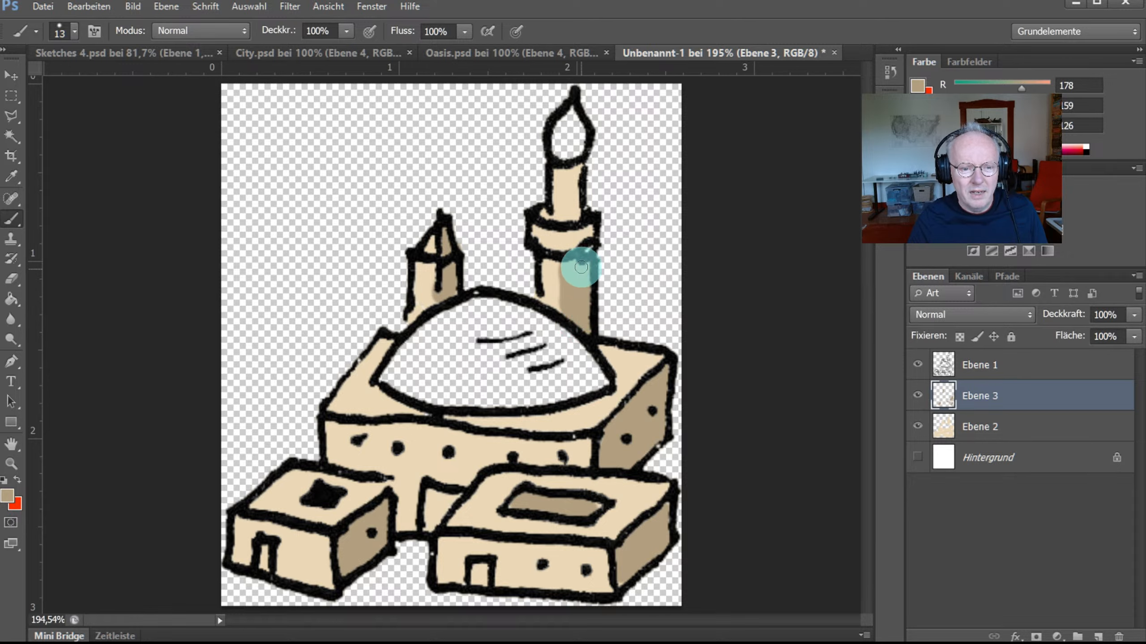
{"action": "mouse_move", "coordinate": [582, 268]}
{"action": "left_mouse_down"}
{"action": "mouse_move", "coordinate": [561, 236]}
{"action": "mouse_move", "coordinate": [585, 231]}
{"action": "mouse_move", "coordinate": [563, 202]}
{"action": "mouse_move", "coordinate": [574, 174]}
{"action": "mouse_move", "coordinate": [572, 216]}
{"action": "mouse_move", "coordinate": [569, 172]}
{"action": "left_mouse_up"}
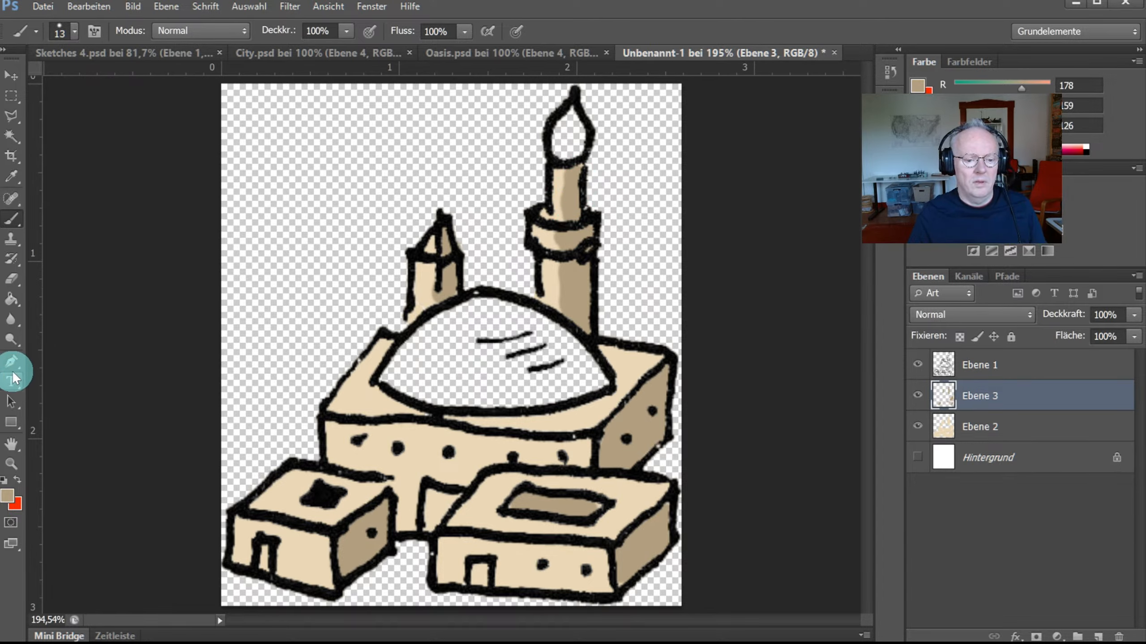
Sample the brown of the castle gate in City.psd as foreground colour and return to the mosque document
{"action": "left_click", "coordinate": [299, 59]}
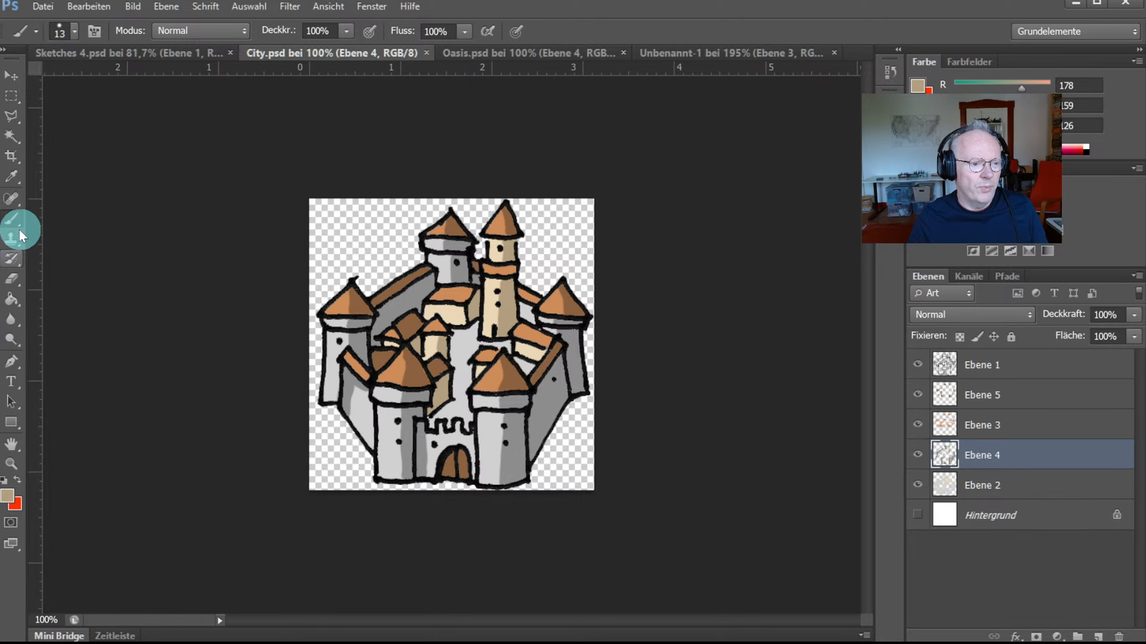
{"action": "left_click", "coordinate": [11, 177]}
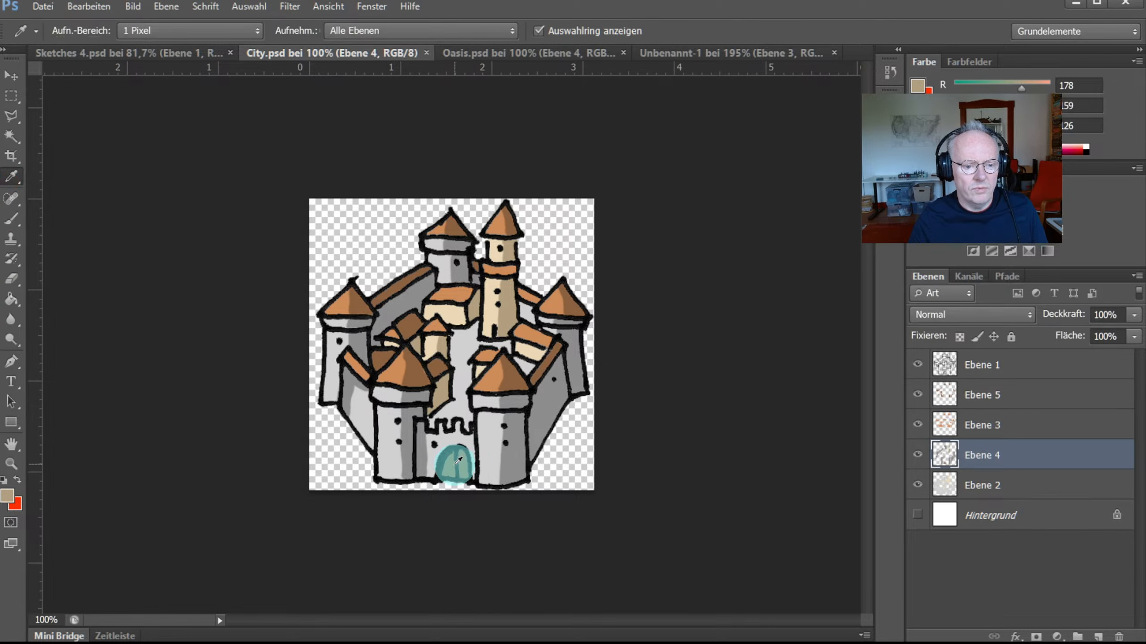
{"action": "left_click", "coordinate": [458, 461]}
{"action": "left_click", "coordinate": [103, 54]}
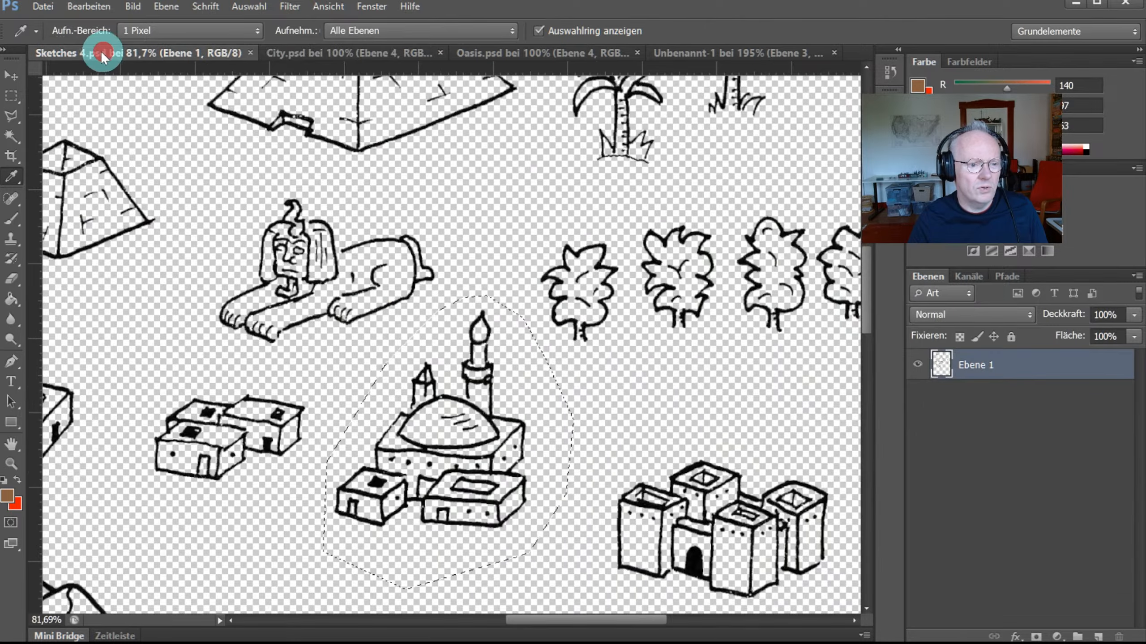
{"action": "left_click", "coordinate": [294, 53]}
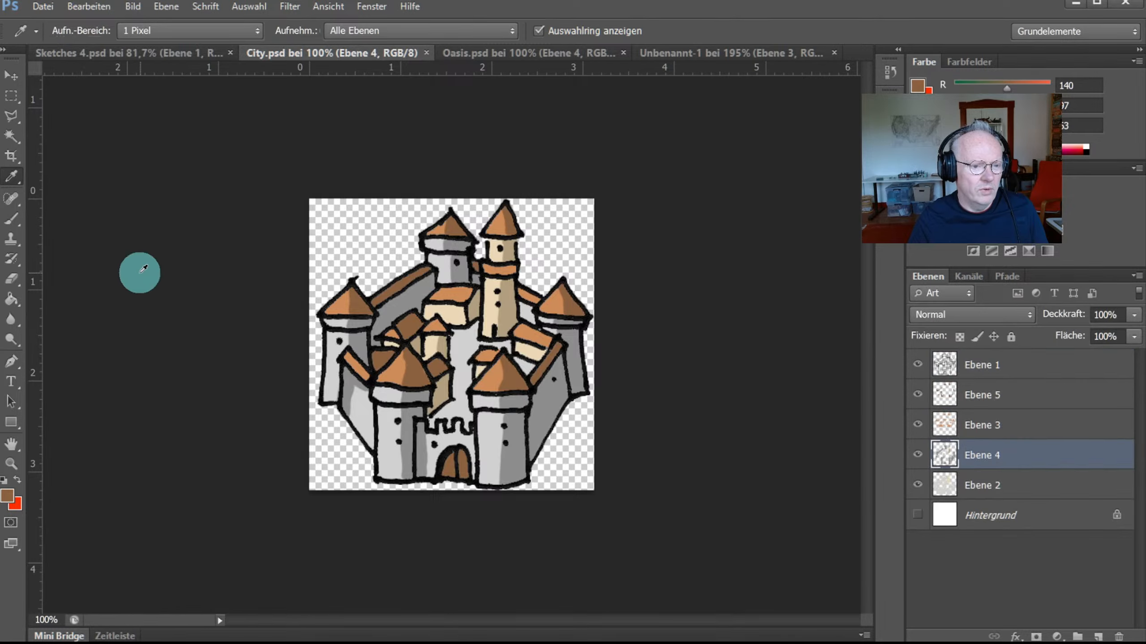
{"action": "left_click", "coordinate": [545, 54]}
{"action": "left_click", "coordinate": [694, 53]}
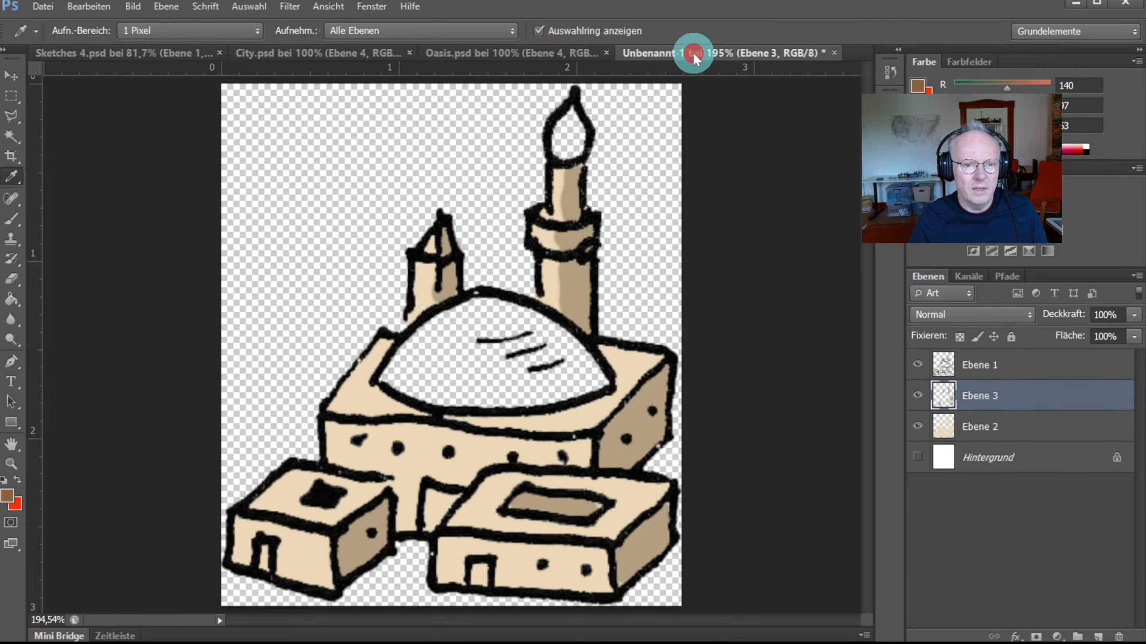
Brush the brown over the main building's entrance and the doors of both front houses
{"action": "left_click", "coordinate": [11, 220]}
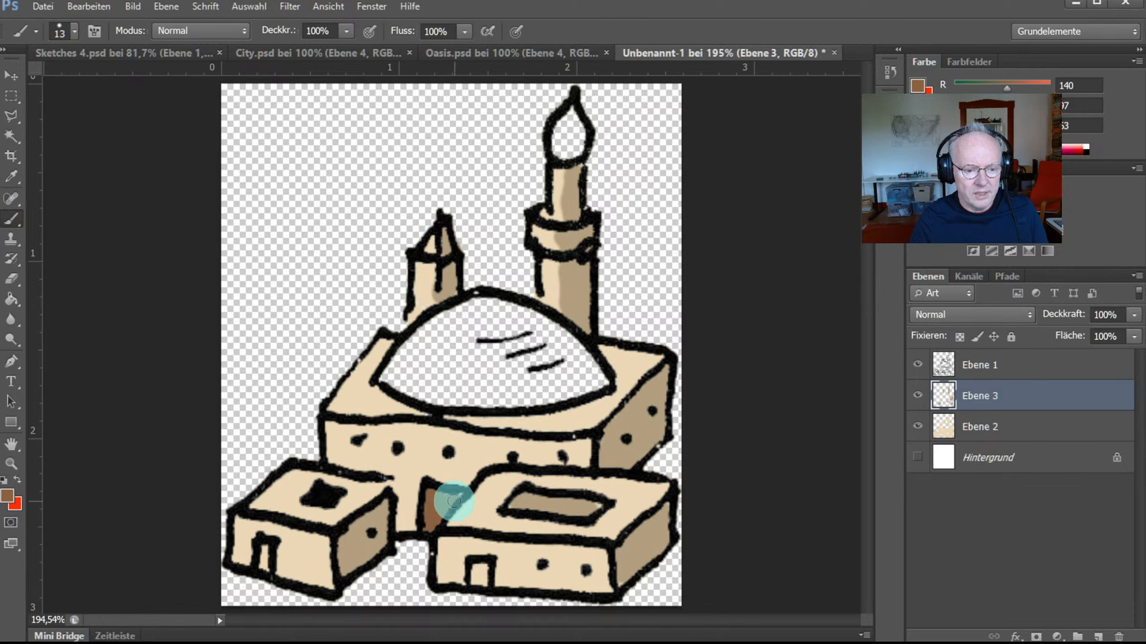
{"action": "left_click_drag", "start_coordinate": [444, 501], "coordinate": [445, 494]}
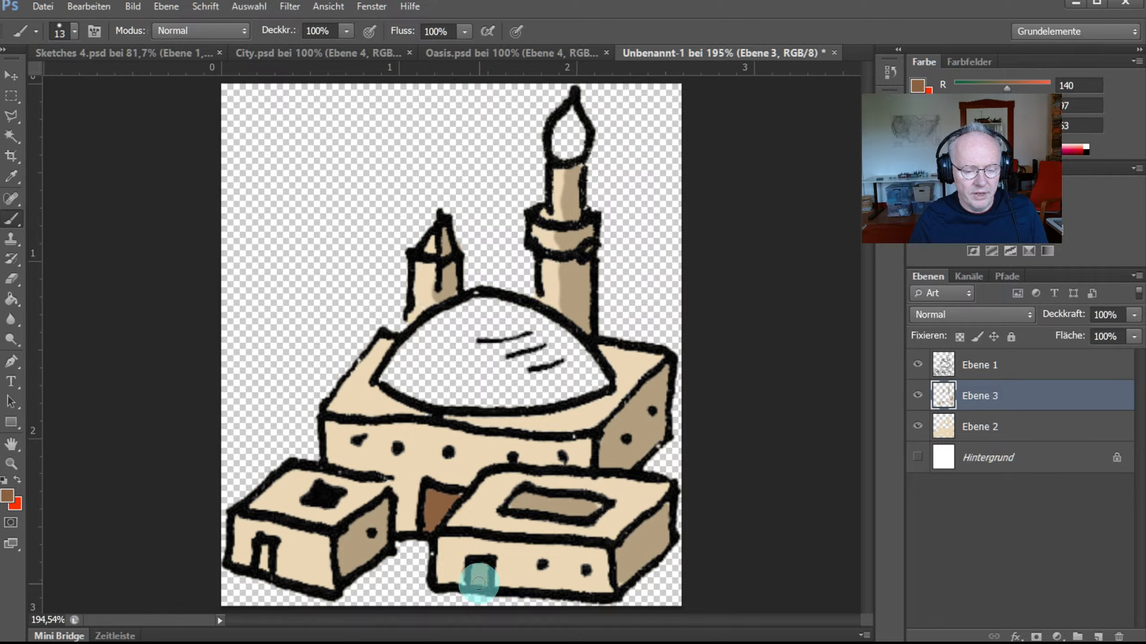
{"action": "left_click_drag", "start_coordinate": [478, 583], "coordinate": [479, 566]}
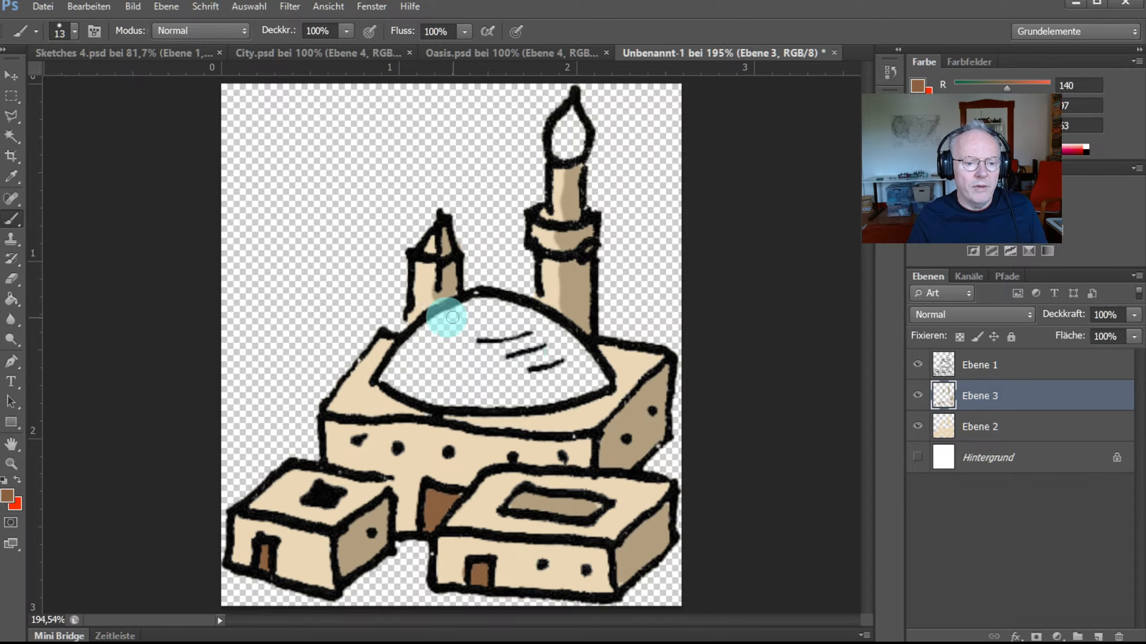
Set the foreground colour to a golden yellow, e2d721, for the mosque's dome
{"action": "left_click", "coordinate": [284, 52]}
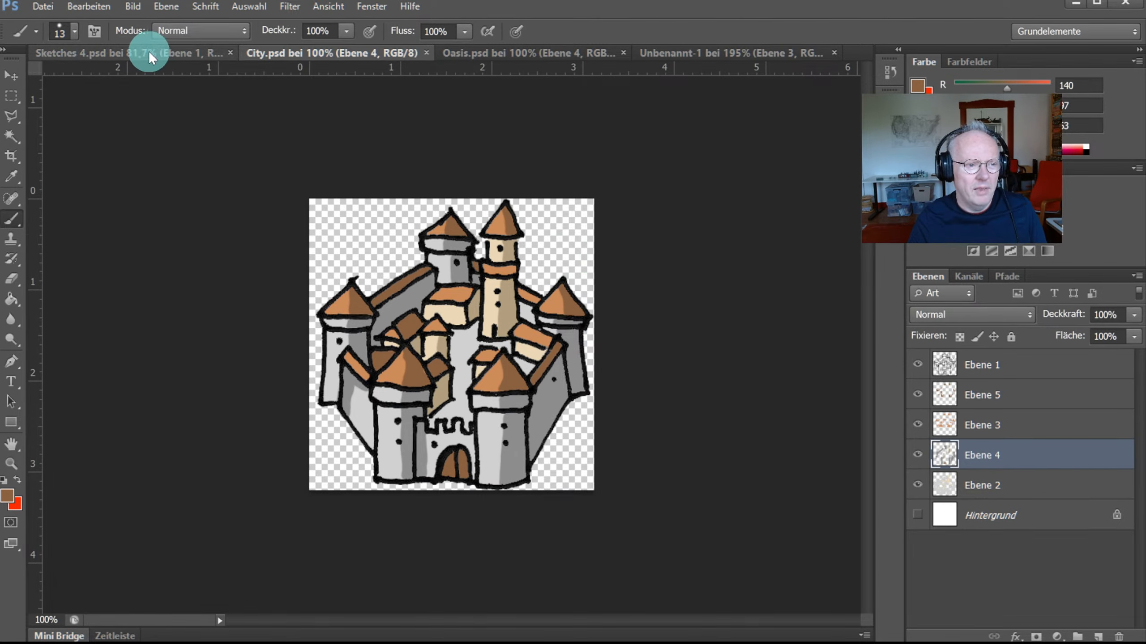
{"action": "left_click", "coordinate": [703, 52]}
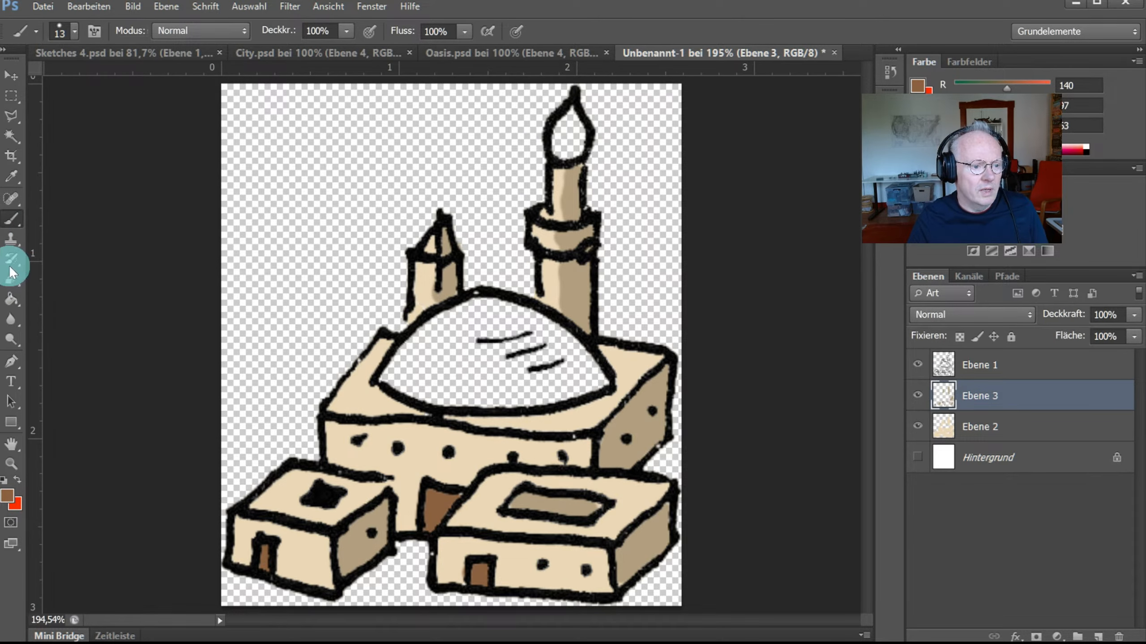
{"action": "left_click", "coordinate": [14, 482]}
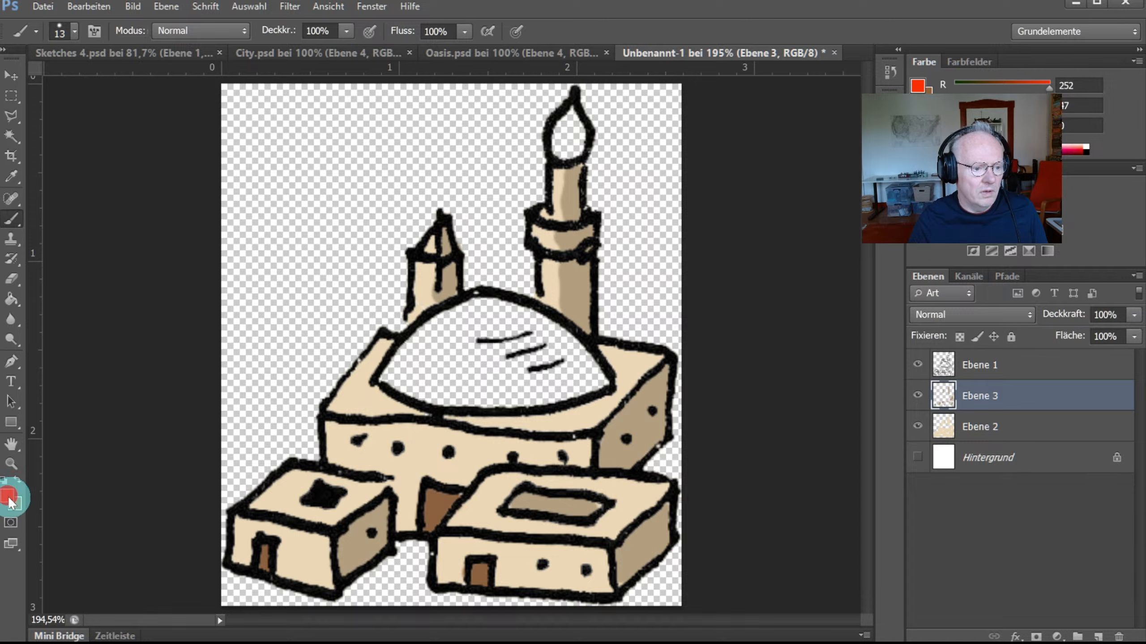
{"action": "left_click", "coordinate": [9, 498]}
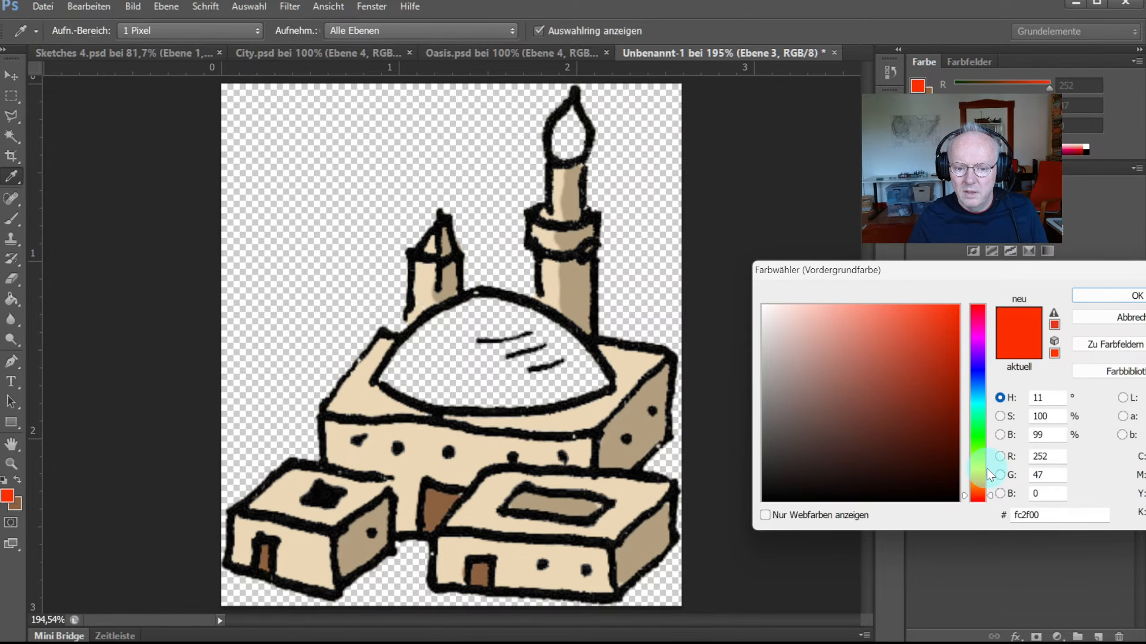
{"action": "left_click", "coordinate": [978, 475]}
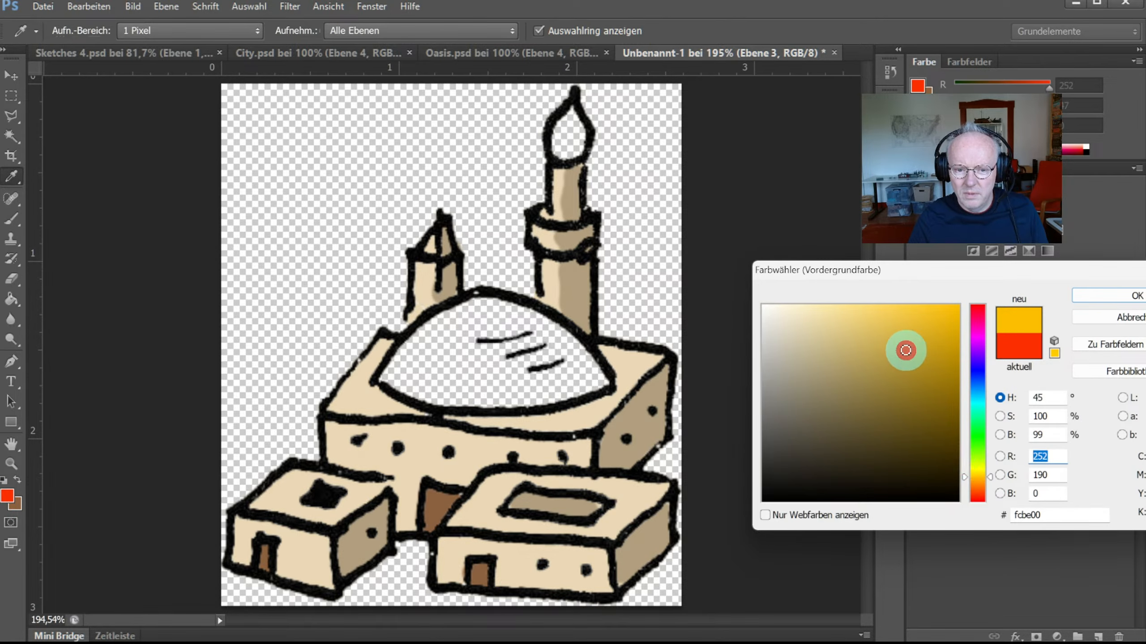
{"action": "mouse_move", "coordinate": [905, 349]}
{"action": "left_mouse_down"}
{"action": "mouse_move", "coordinate": [878, 337]}
{"action": "mouse_move", "coordinate": [887, 312]}
{"action": "mouse_move", "coordinate": [892, 322]}
{"action": "left_mouse_up"}
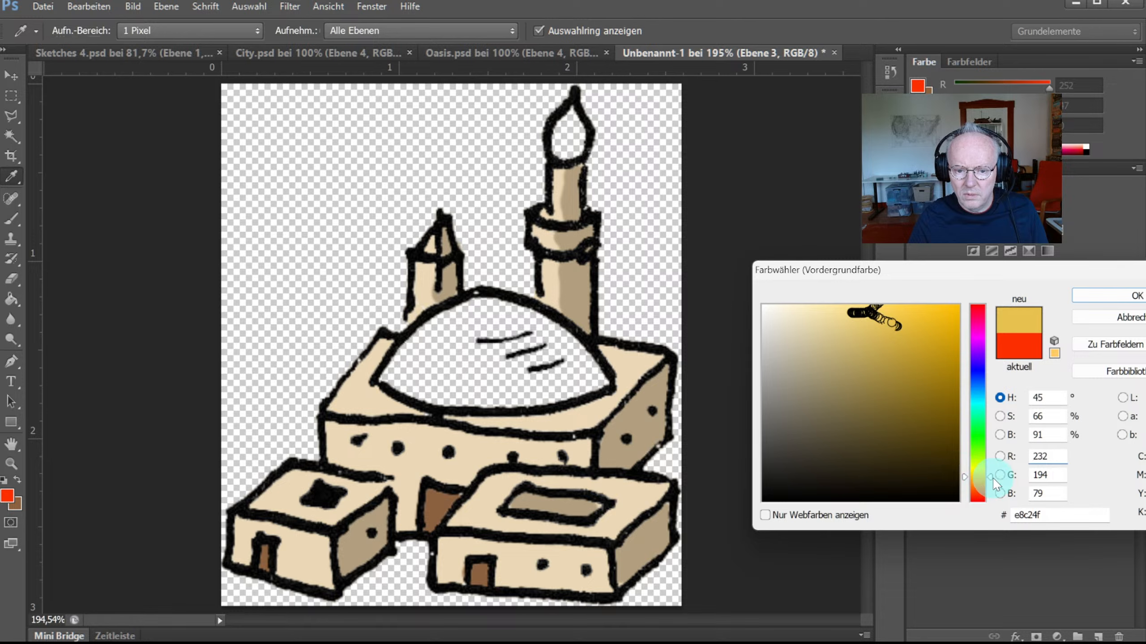
{"action": "left_click_drag", "start_coordinate": [996, 485], "coordinate": [995, 474]}
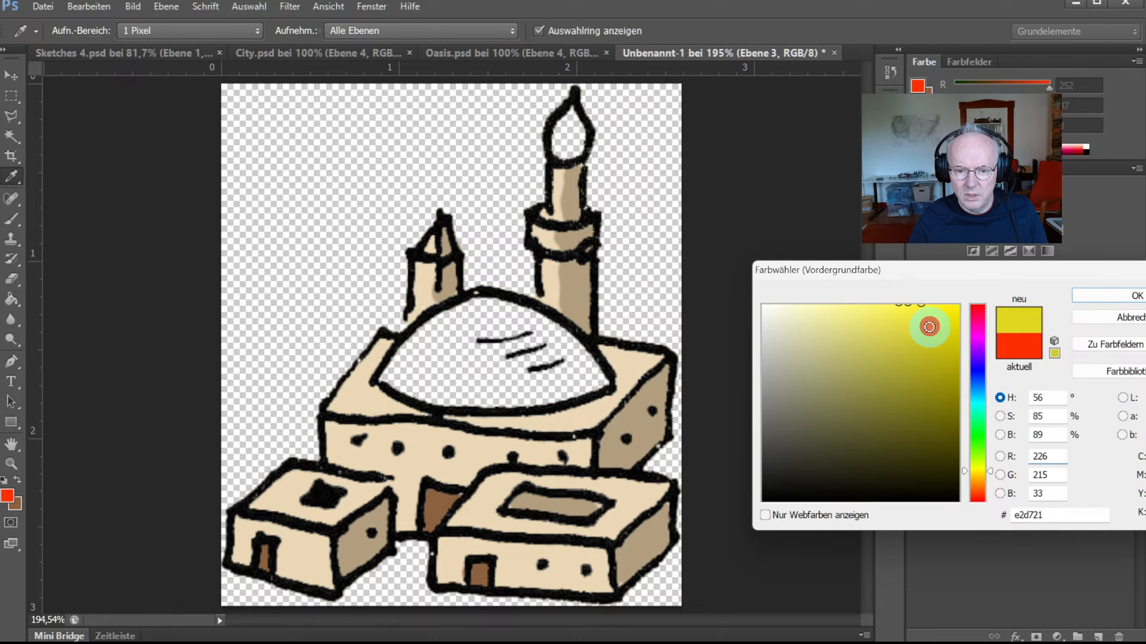
{"action": "key", "text": "b"}
{"action": "left_click", "coordinate": [1092, 290]}
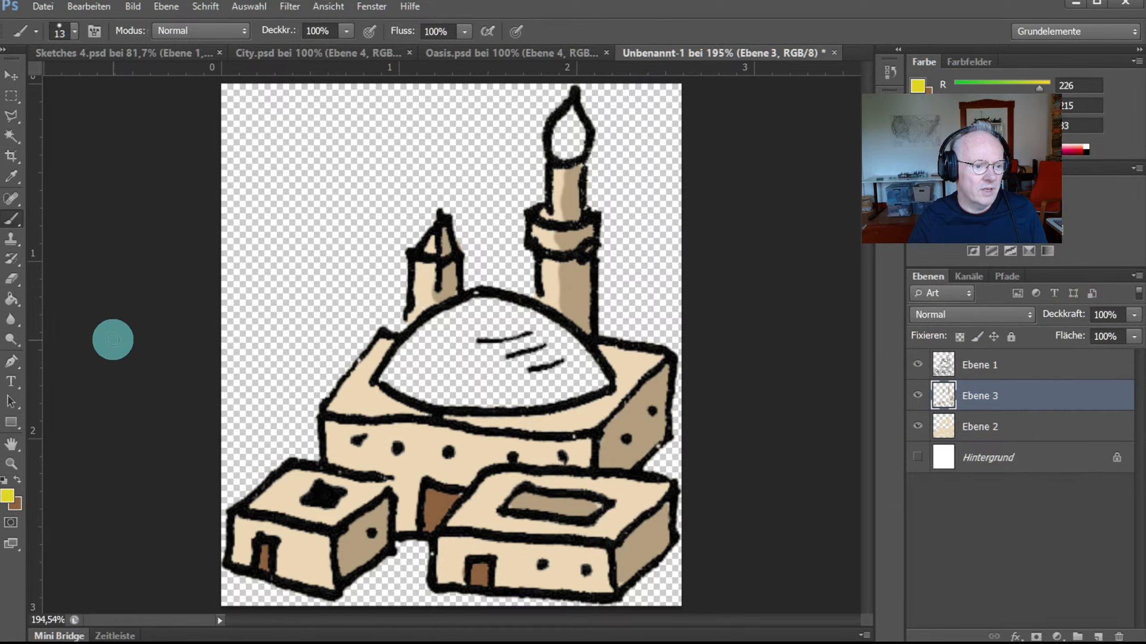
Fill the large dome and the flame-shaped tip of the tall tower with the yellow using the Paint Bucket
{"action": "left_click", "coordinate": [10, 300]}
{"action": "left_click", "coordinate": [440, 361]}
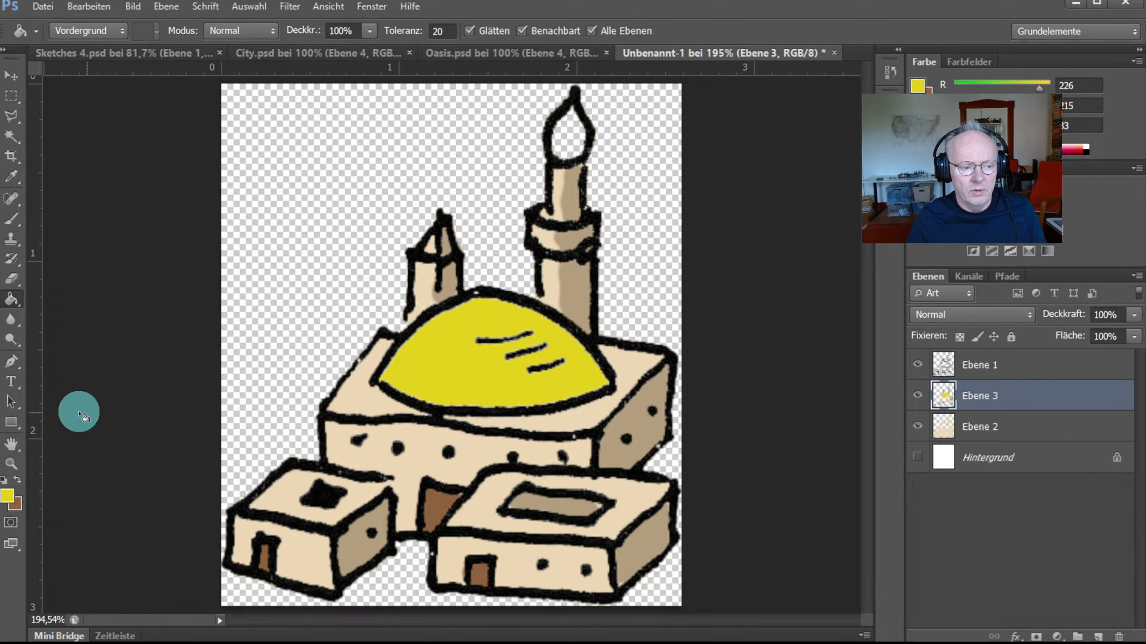
{"action": "left_click", "coordinate": [567, 141]}
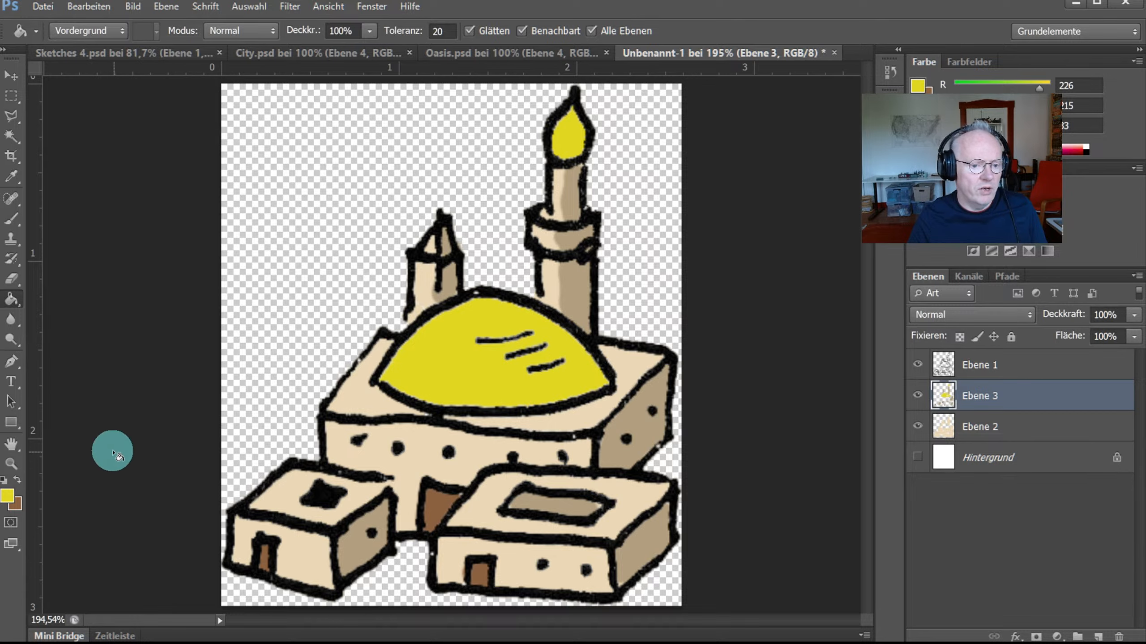
Darken the yellow foreground colour by setting its HSB brightness to 70%
{"action": "left_click", "coordinate": [9, 497]}
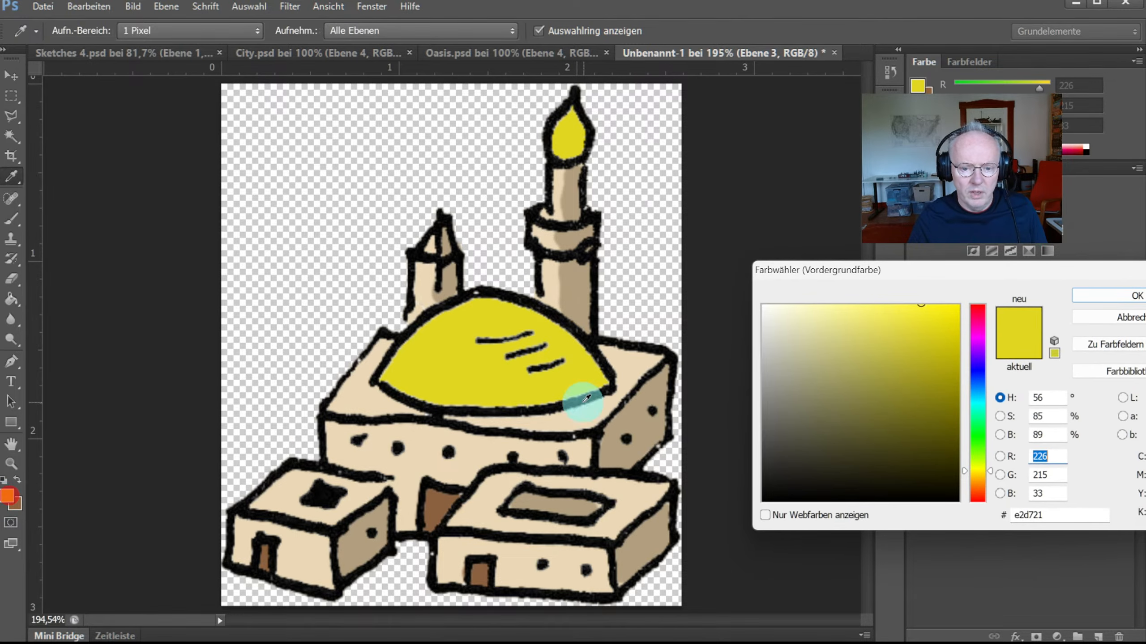
{"action": "left_click", "coordinate": [1042, 435]}
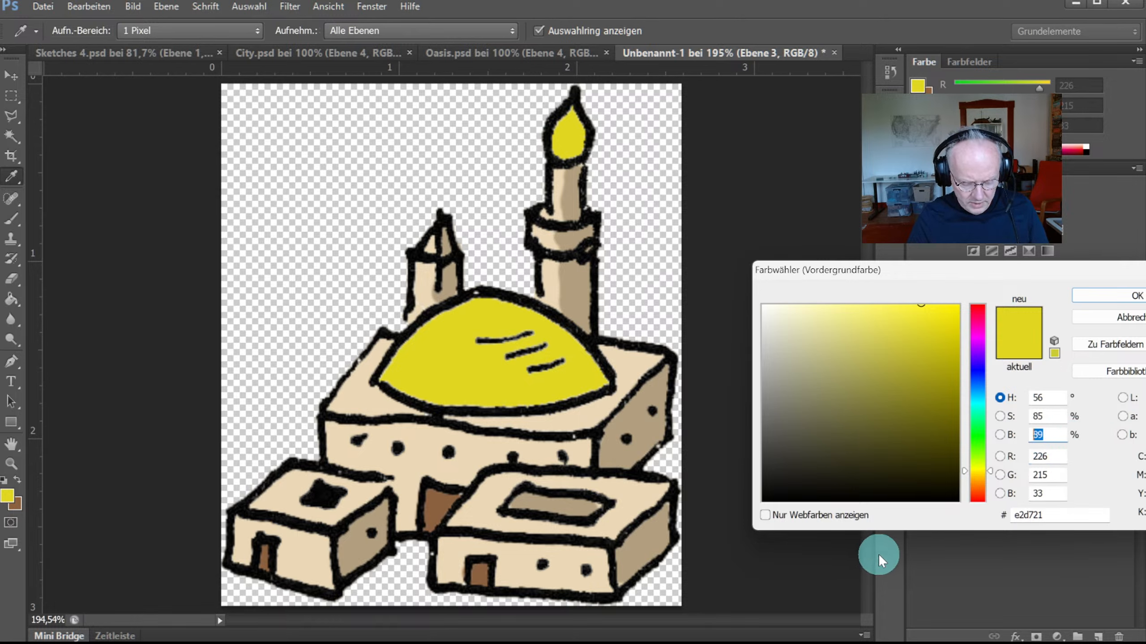
{"action": "type", "text": "75"}
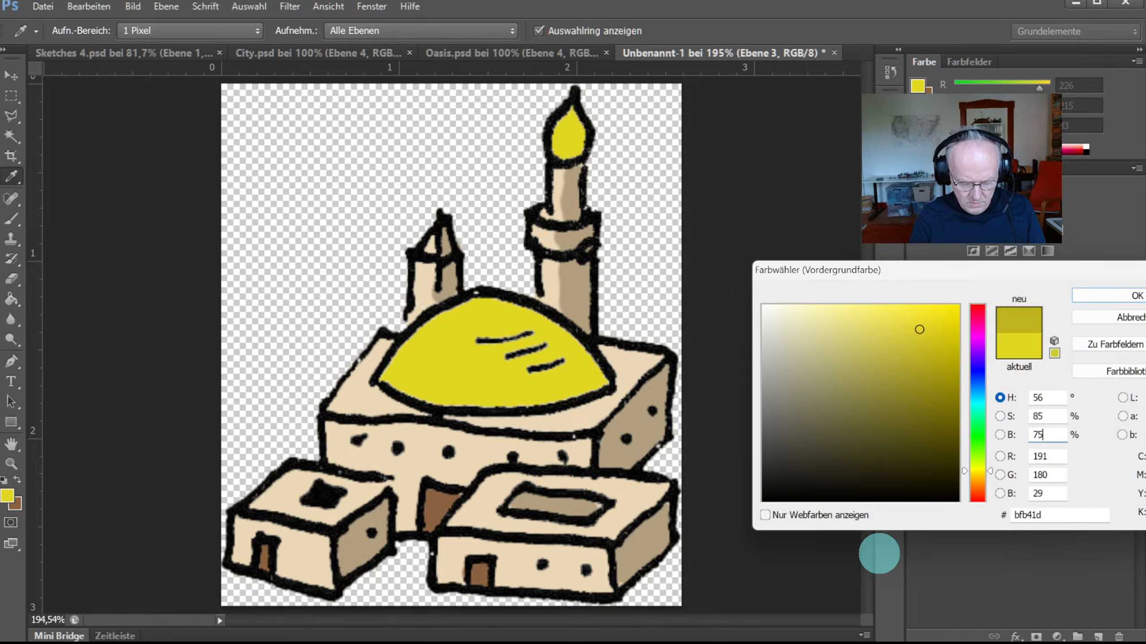
{"action": "key", "text": "BackSpace"}
{"action": "type", "text": "0"}
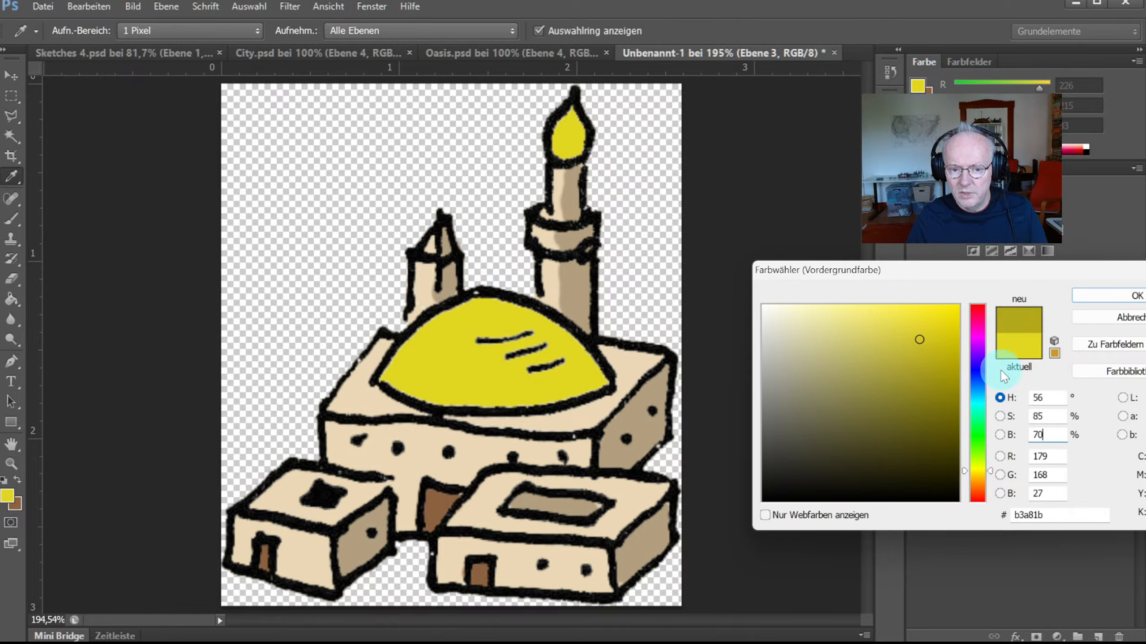
{"action": "left_click", "coordinate": [1108, 298]}
{"action": "key", "text": "g"}
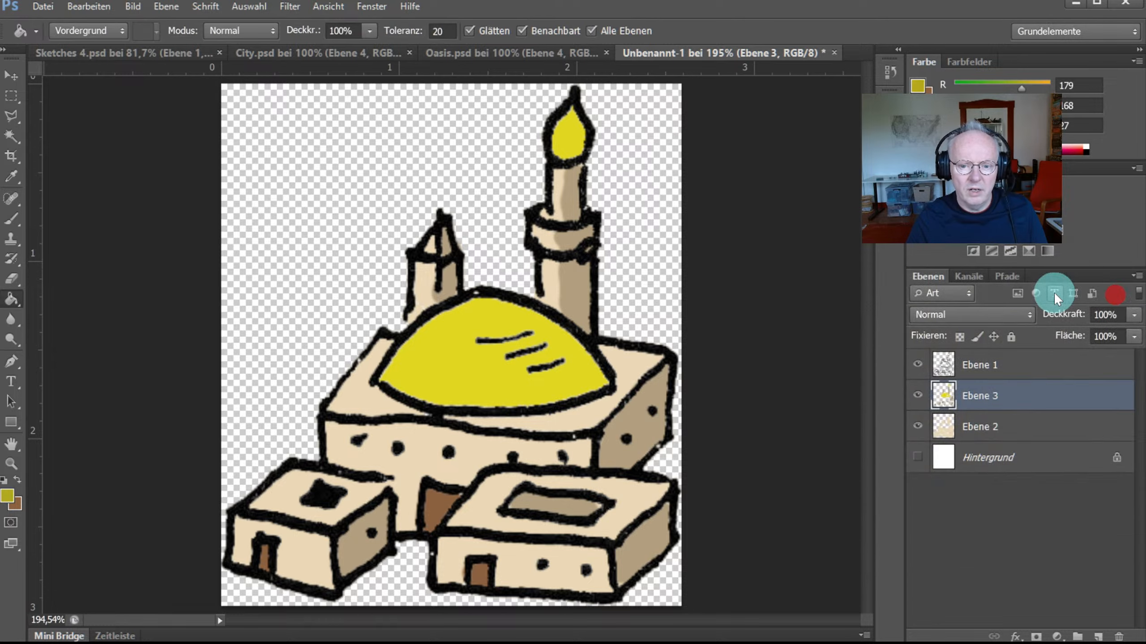
Brush the darker yellow shadow over the right side of the dome and the right half of the tall tower's tip
{"action": "left_click", "coordinate": [12, 224]}
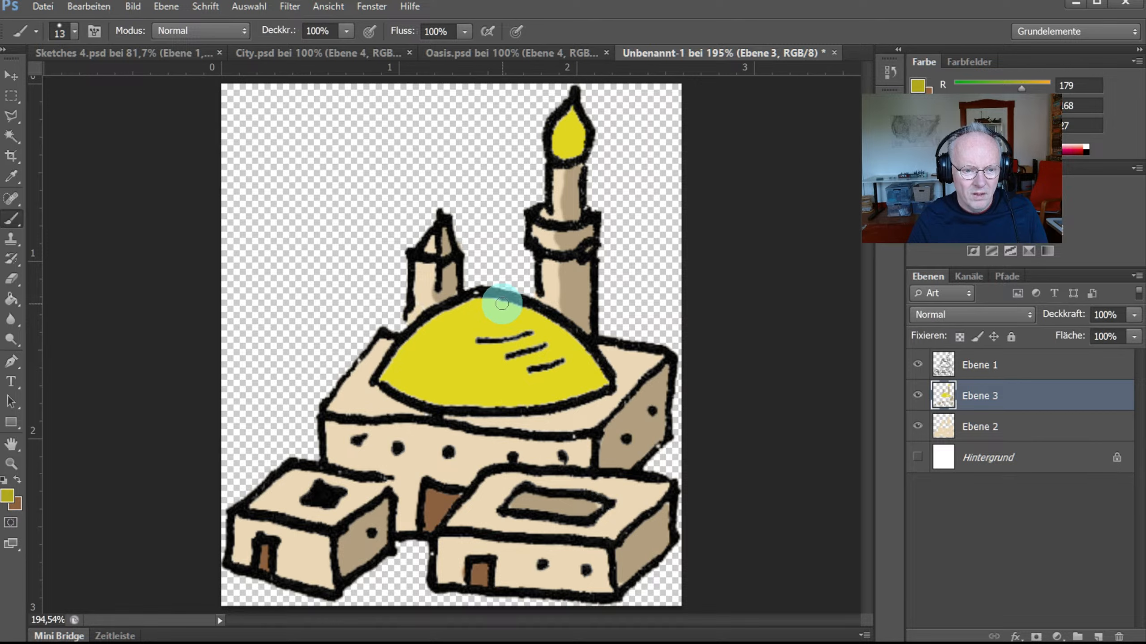
{"action": "mouse_move", "coordinate": [516, 310]}
{"action": "left_mouse_down"}
{"action": "mouse_move", "coordinate": [538, 378]}
{"action": "mouse_move", "coordinate": [522, 401]}
{"action": "mouse_move", "coordinate": [533, 345]}
{"action": "mouse_move", "coordinate": [515, 315]}
{"action": "mouse_move", "coordinate": [548, 321]}
{"action": "mouse_move", "coordinate": [598, 376]}
{"action": "mouse_move", "coordinate": [534, 400]}
{"action": "mouse_move", "coordinate": [560, 399]}
{"action": "mouse_move", "coordinate": [558, 368]}
{"action": "mouse_move", "coordinate": [604, 377]}
{"action": "mouse_move", "coordinate": [565, 364]}
{"action": "mouse_move", "coordinate": [543, 329]}
{"action": "mouse_move", "coordinate": [508, 309]}
{"action": "left_mouse_up"}
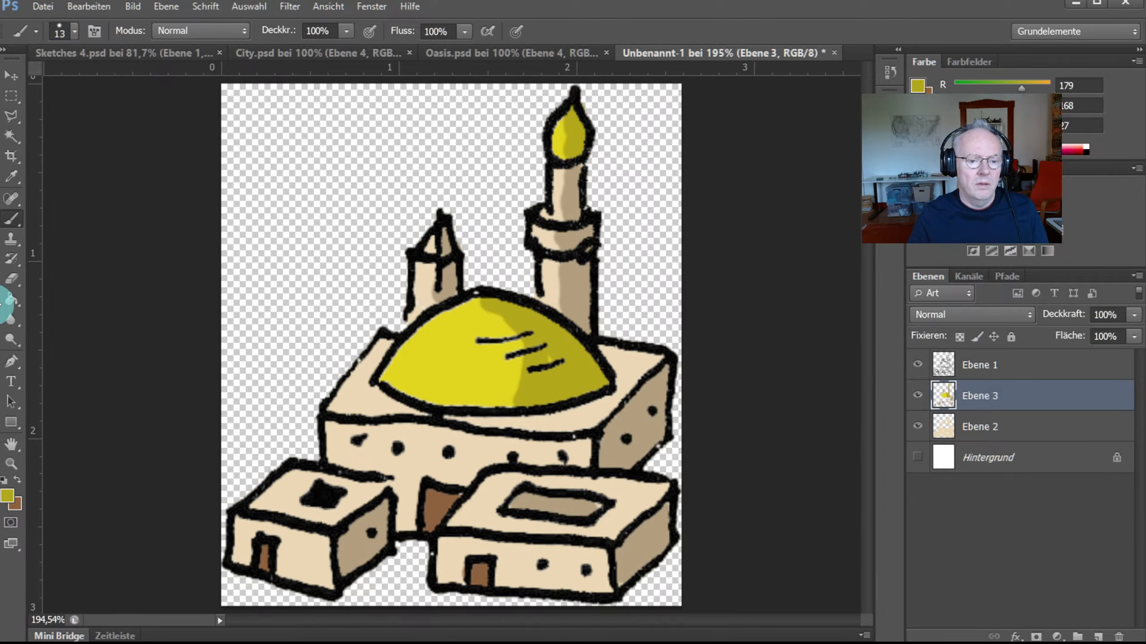
{"action": "left_click_drag", "start_coordinate": [552, 363], "coordinate": [551, 352]}
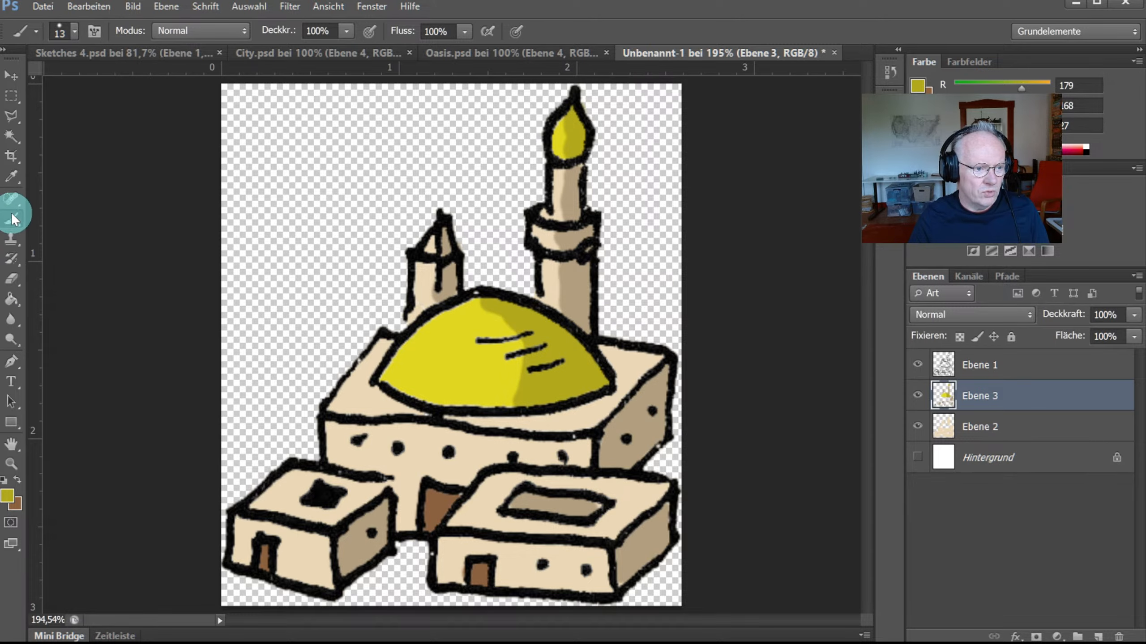
Sample the darker beige from the main building's side wall and paint the dome's cast shadow on the roof to its right
{"action": "left_click", "coordinate": [12, 176]}
{"action": "left_click", "coordinate": [639, 402]}
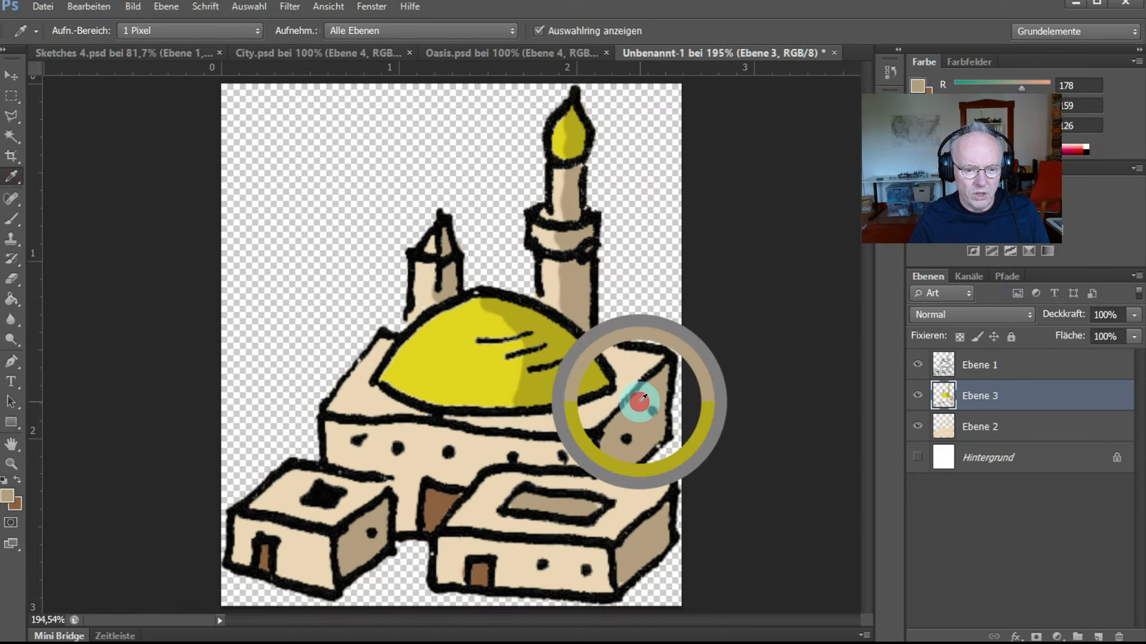
{"action": "left_click", "coordinate": [12, 218]}
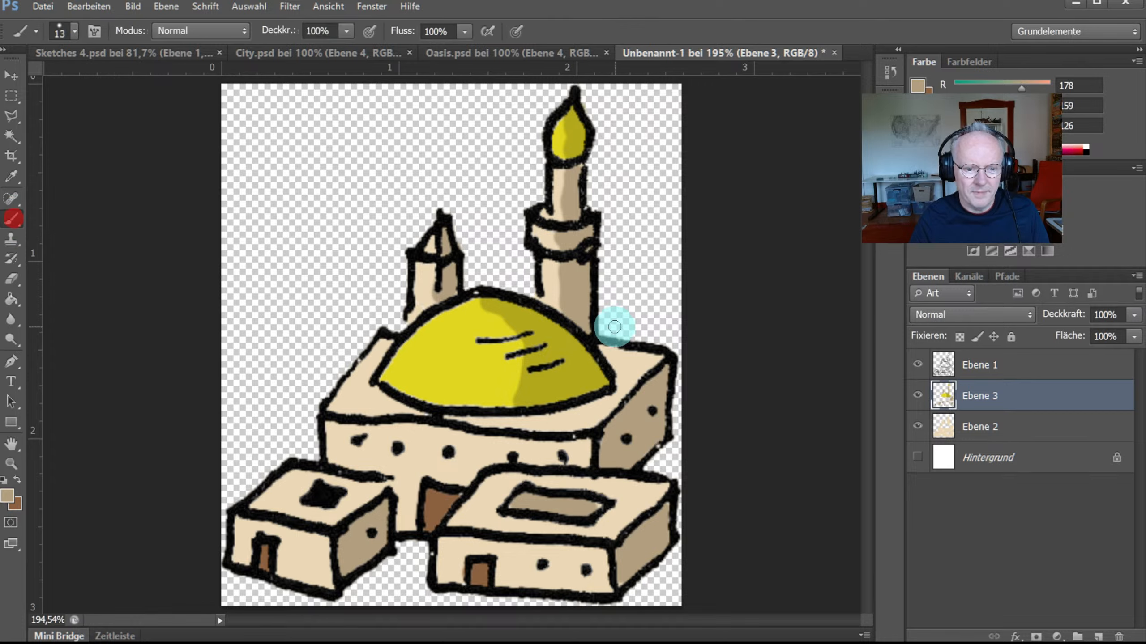
{"action": "mouse_move", "coordinate": [607, 352]}
{"action": "left_mouse_down"}
{"action": "mouse_move", "coordinate": [652, 358]}
{"action": "mouse_move", "coordinate": [567, 409]}
{"action": "mouse_move", "coordinate": [603, 402]}
{"action": "mouse_move", "coordinate": [638, 371]}
{"action": "mouse_move", "coordinate": [605, 411]}
{"action": "mouse_move", "coordinate": [566, 410]}
{"action": "left_mouse_up"}
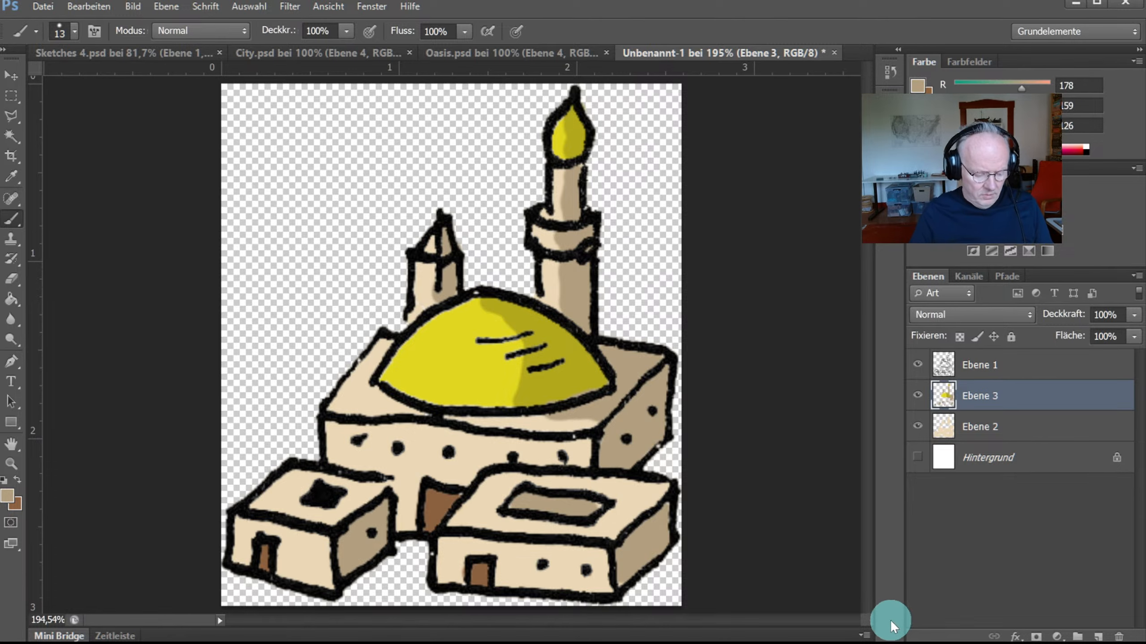
Save the coloured town symbol as the PNG file Oriental Town.png in a subfolder of the Symbols folder's PNGs
{"action": "key", "text": "ctrl+1"}
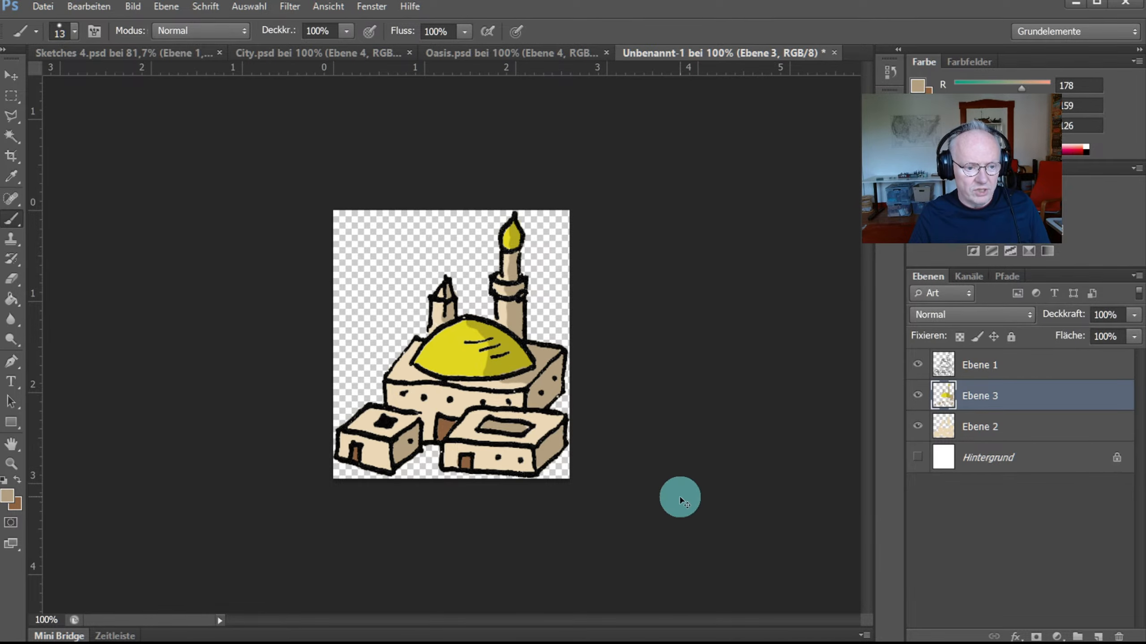
{"action": "left_click", "coordinate": [43, 6]}
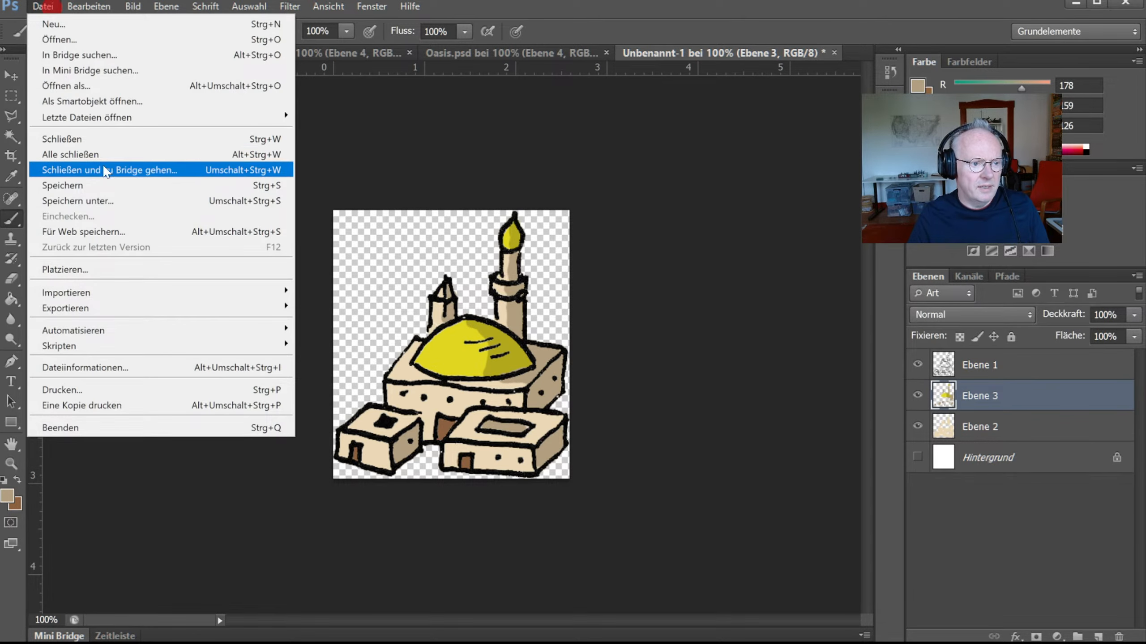
{"action": "left_click", "coordinate": [104, 201]}
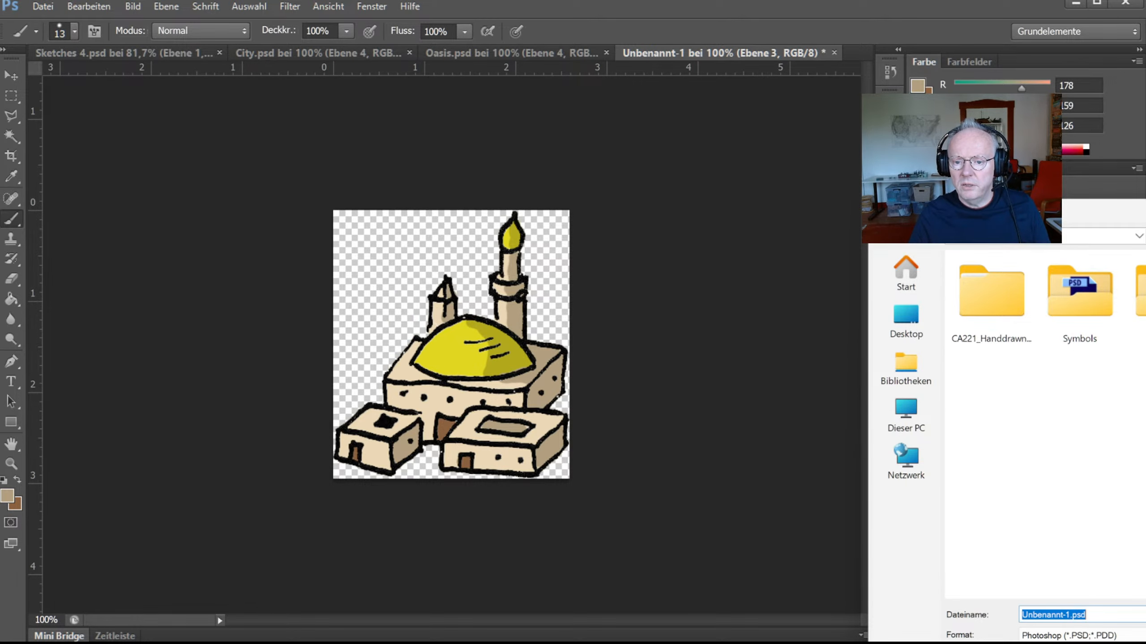
{"action": "left_click", "coordinate": [1080, 326]}
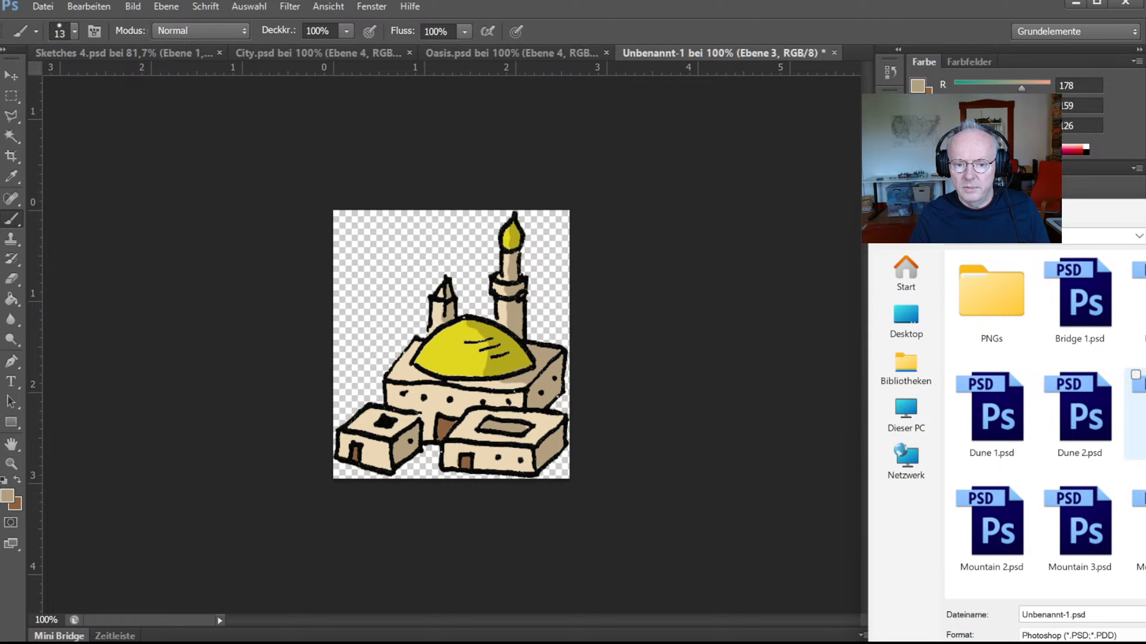
{"action": "double_click", "coordinate": [981, 292]}
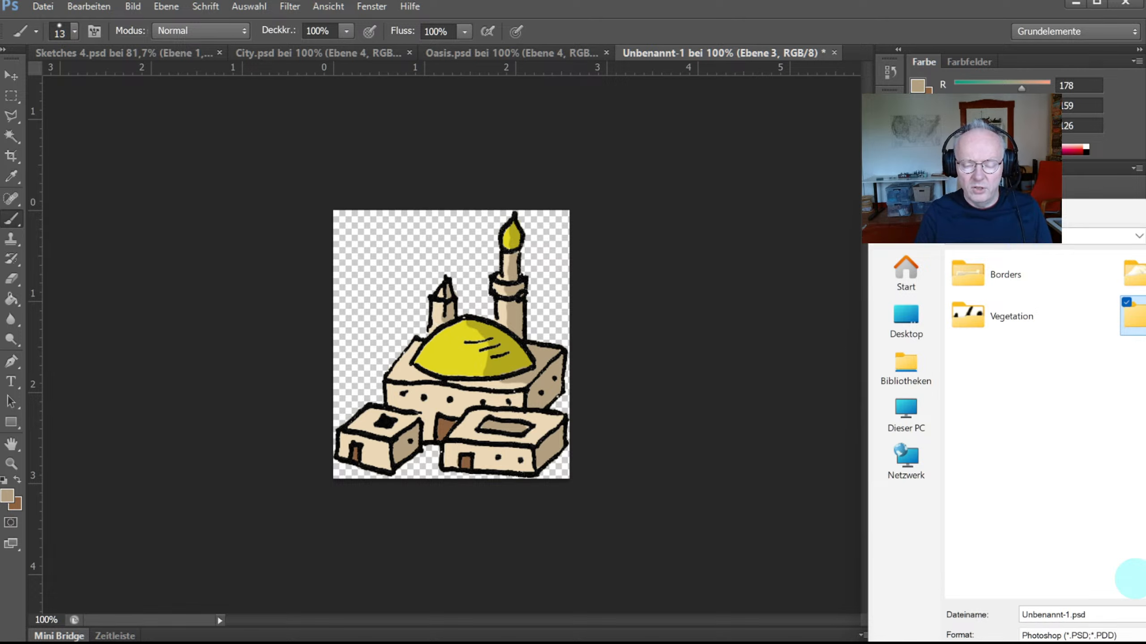
{"action": "key", "text": "Return"}
{"action": "key", "text": "Return"}
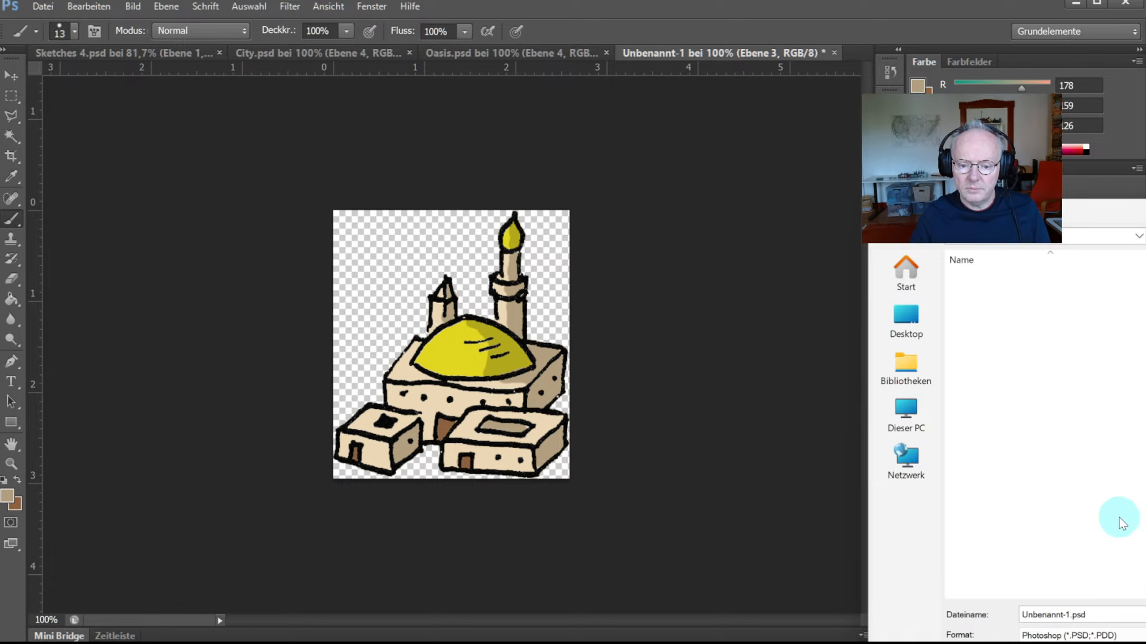
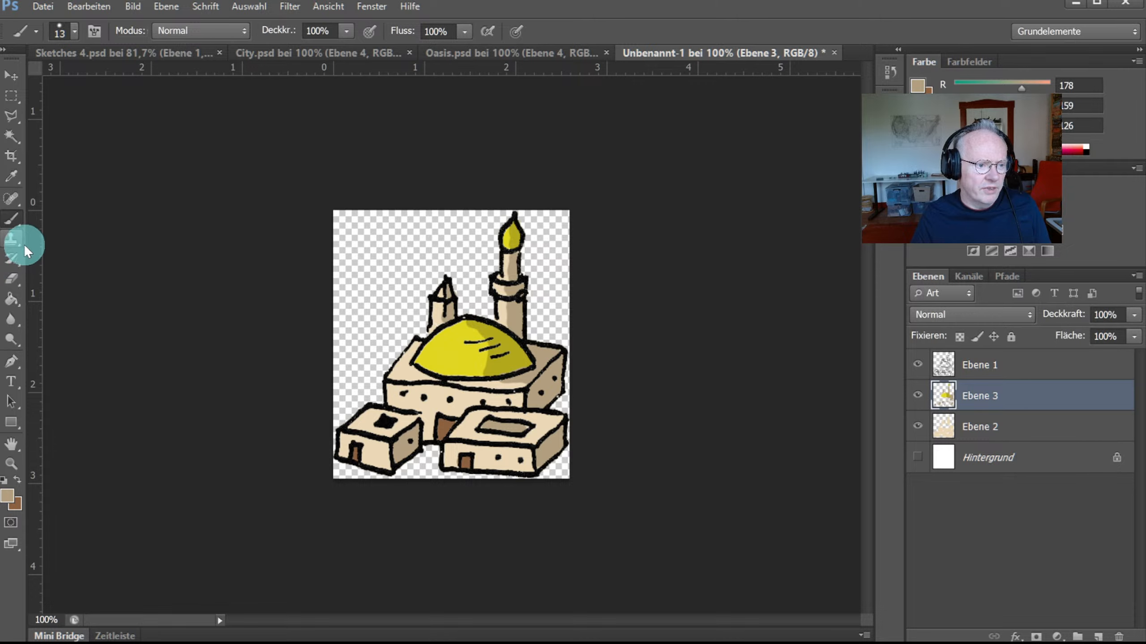
Select the yellow dome and the tall tower's yellow tip on Ebene 3 with the Magic Wand
{"action": "left_click", "coordinate": [13, 144]}
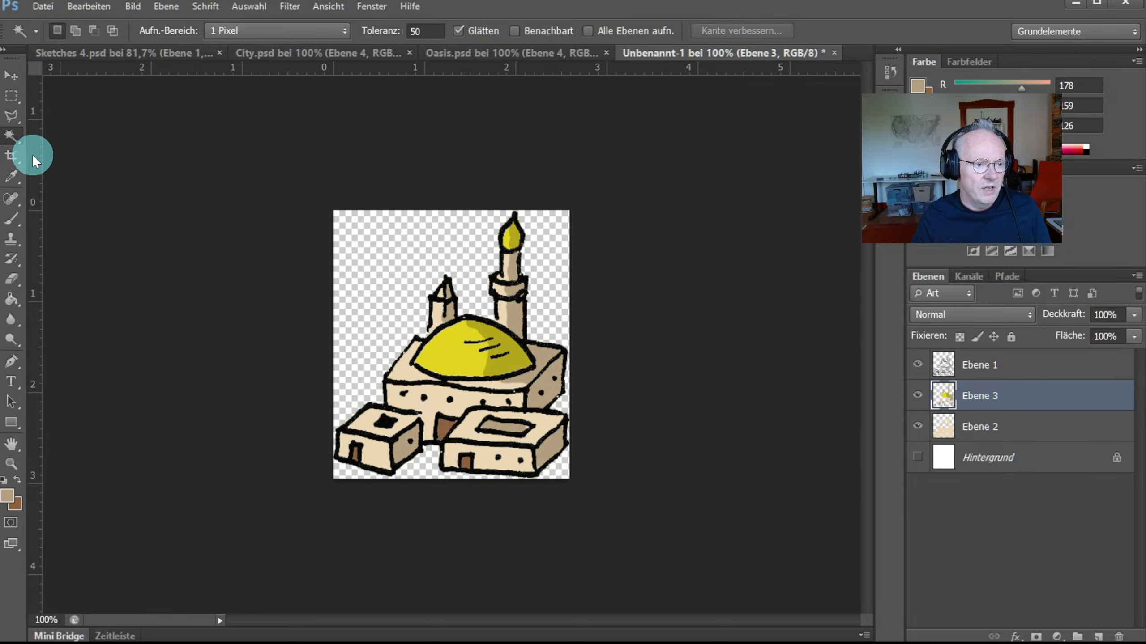
{"action": "left_click", "coordinate": [444, 350]}
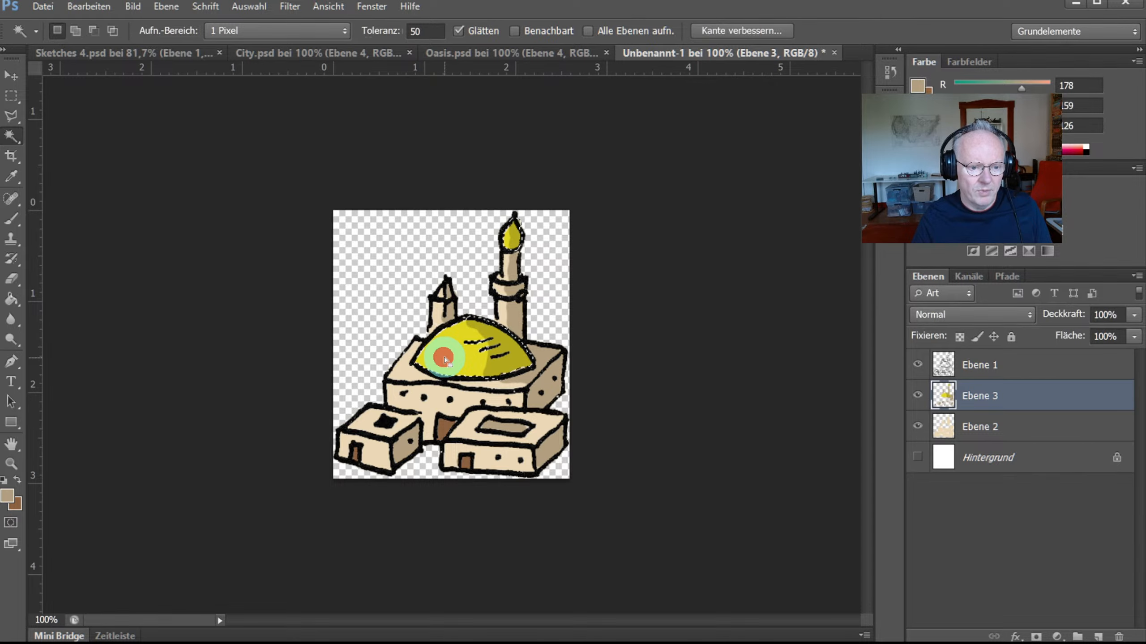
{"action": "left_click", "coordinate": [513, 236], "text": "shift"}
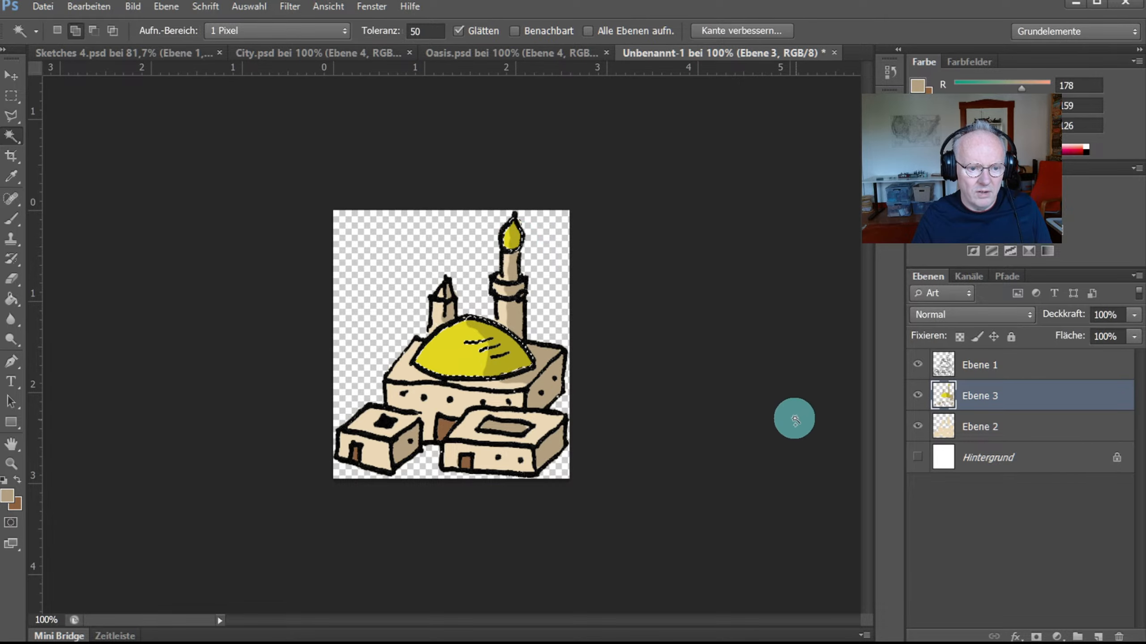
{"action": "key", "text": "ctrl+0"}
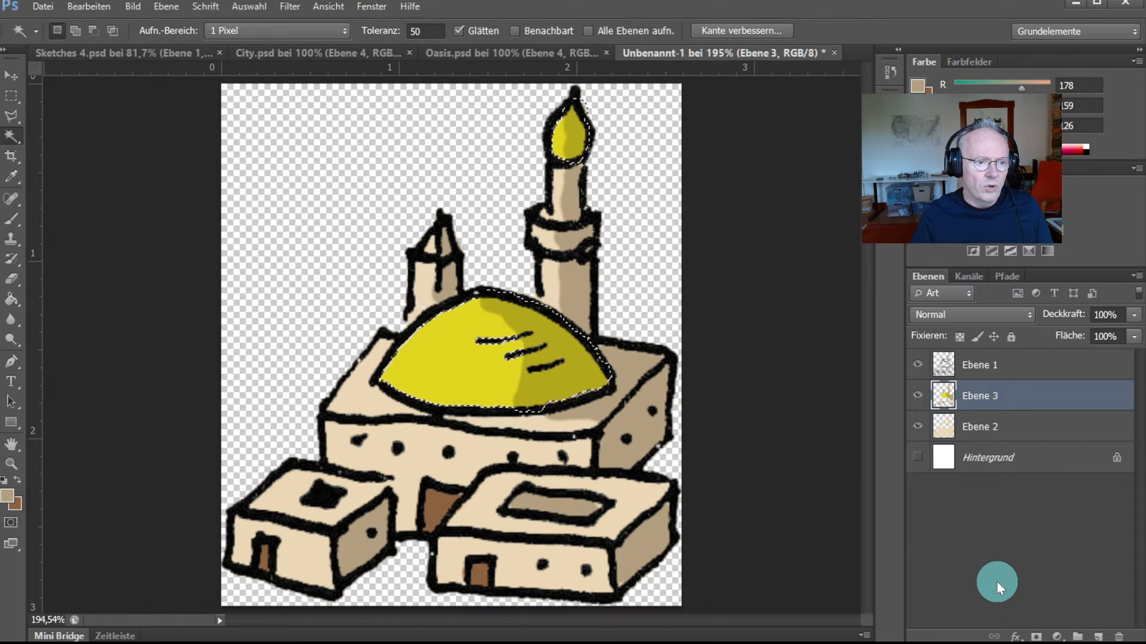
Turn the selected dome and tower tip grey with a Black & White adjustment, setting the yellows to 80%
{"action": "left_click", "coordinate": [134, 6]}
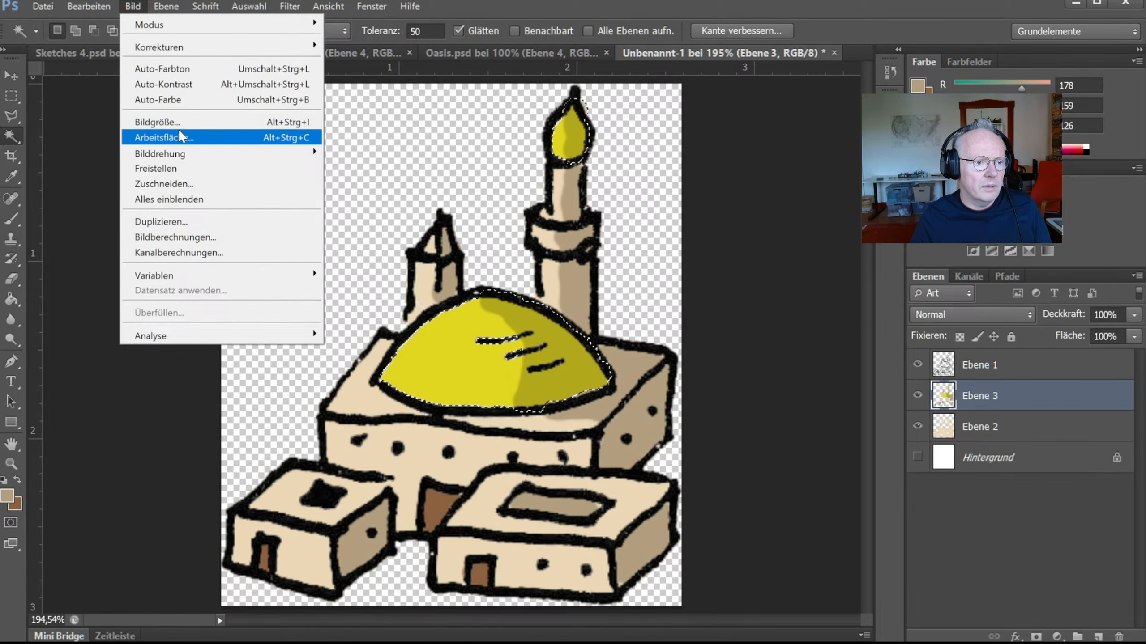
{"action": "mouse_move", "coordinate": [203, 47]}
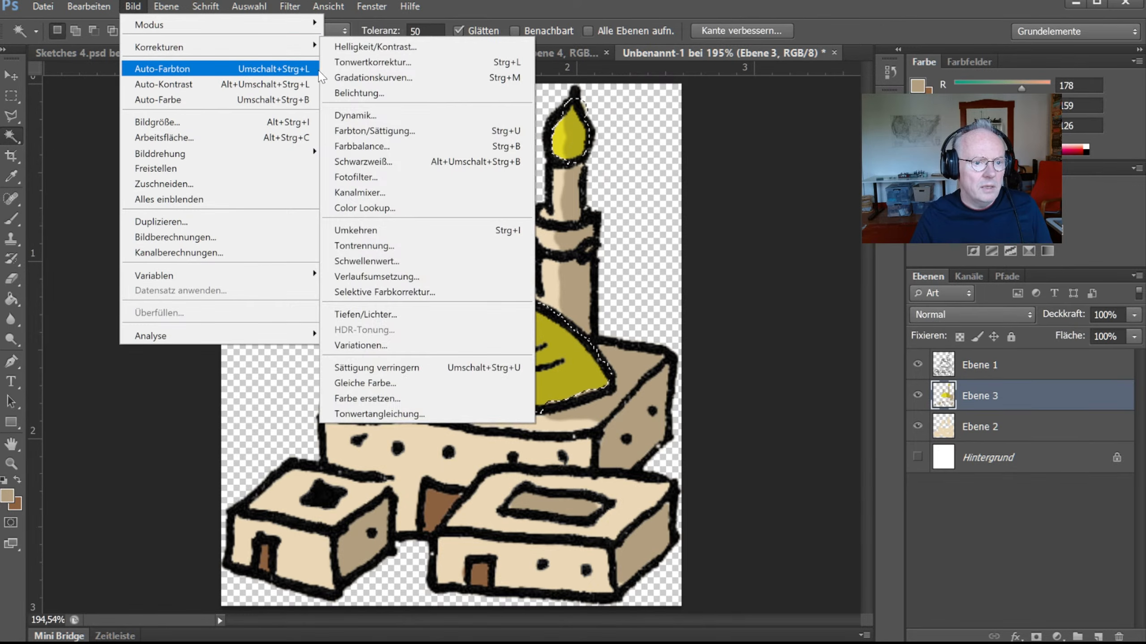
{"action": "left_click", "coordinate": [289, 6]}
{"action": "left_click", "coordinate": [547, 9]}
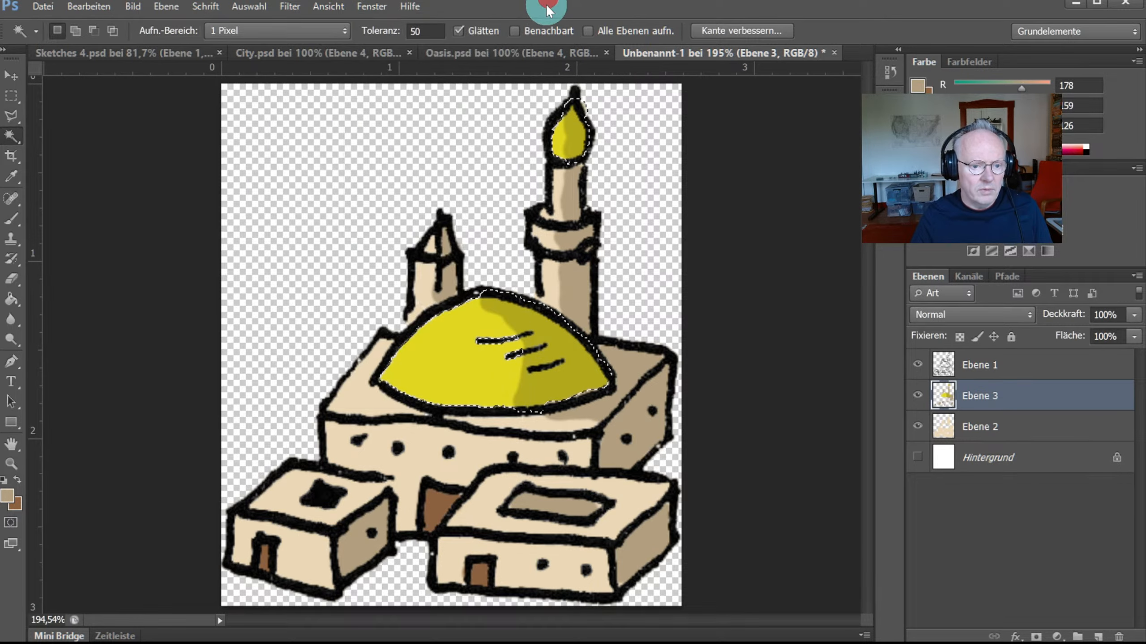
{"action": "key", "text": "ctrl+alt+shift+b"}
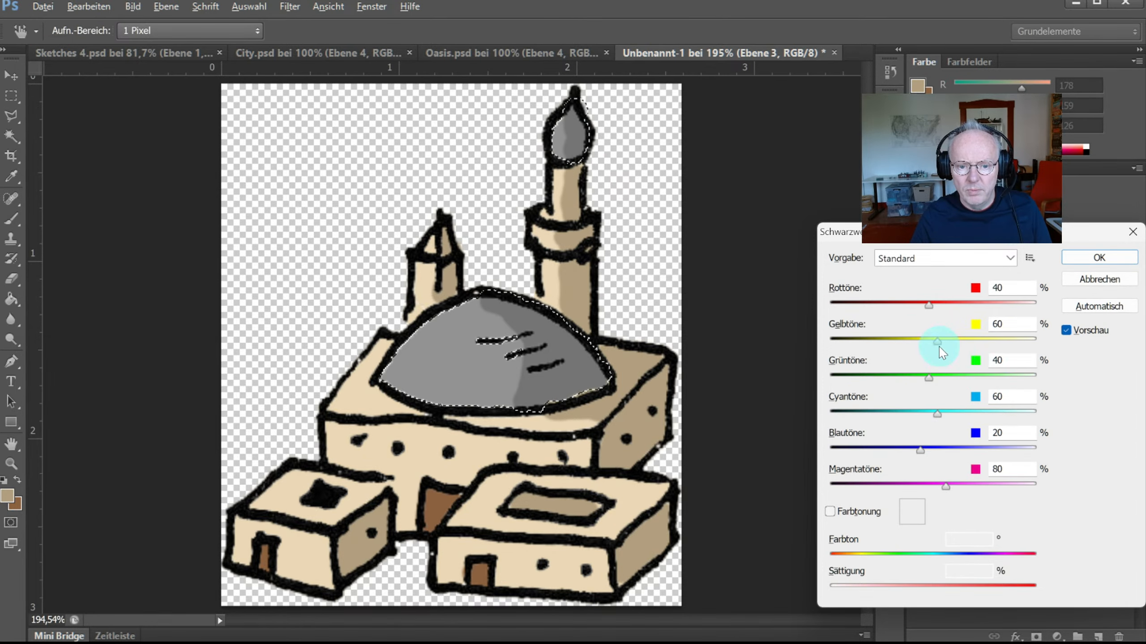
{"action": "mouse_move", "coordinate": [935, 339]}
{"action": "left_mouse_down"}
{"action": "mouse_move", "coordinate": [966, 342]}
{"action": "mouse_move", "coordinate": [929, 345]}
{"action": "mouse_move", "coordinate": [956, 347]}
{"action": "left_mouse_up"}
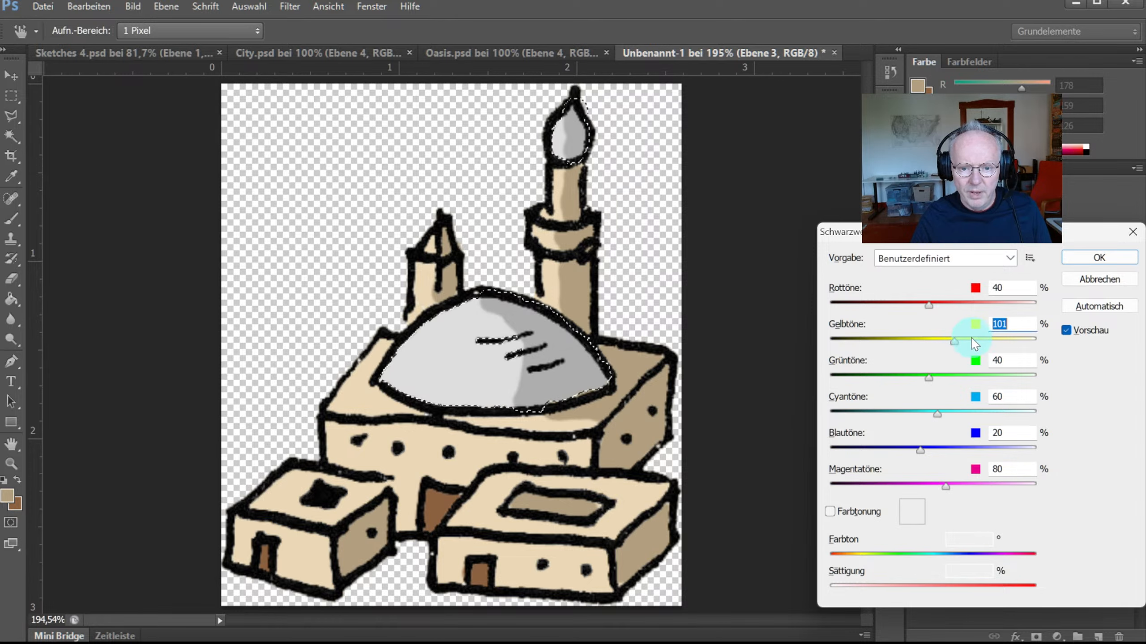
{"action": "type", "text": "80"}
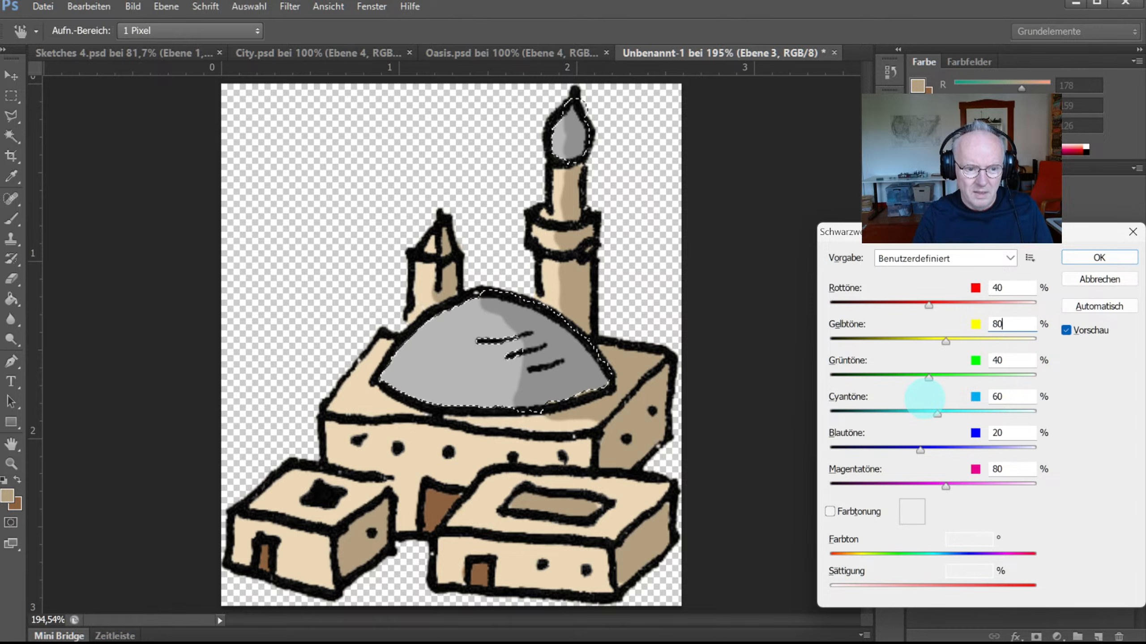
{"action": "left_click", "coordinate": [1098, 262]}
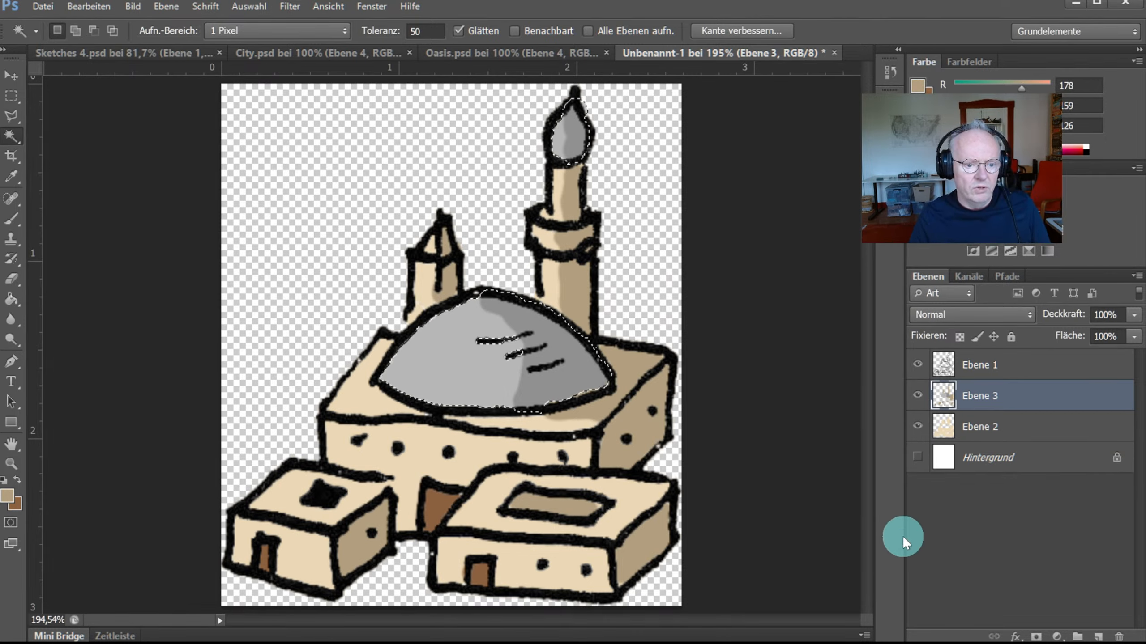
Save the grey-domed variant as a separate PNG named Oriental Town vari_01.png beside the Oriental Town.png file
{"action": "key", "text": "ctrl+s"}
{"action": "left_click", "coordinate": [1090, 616]}
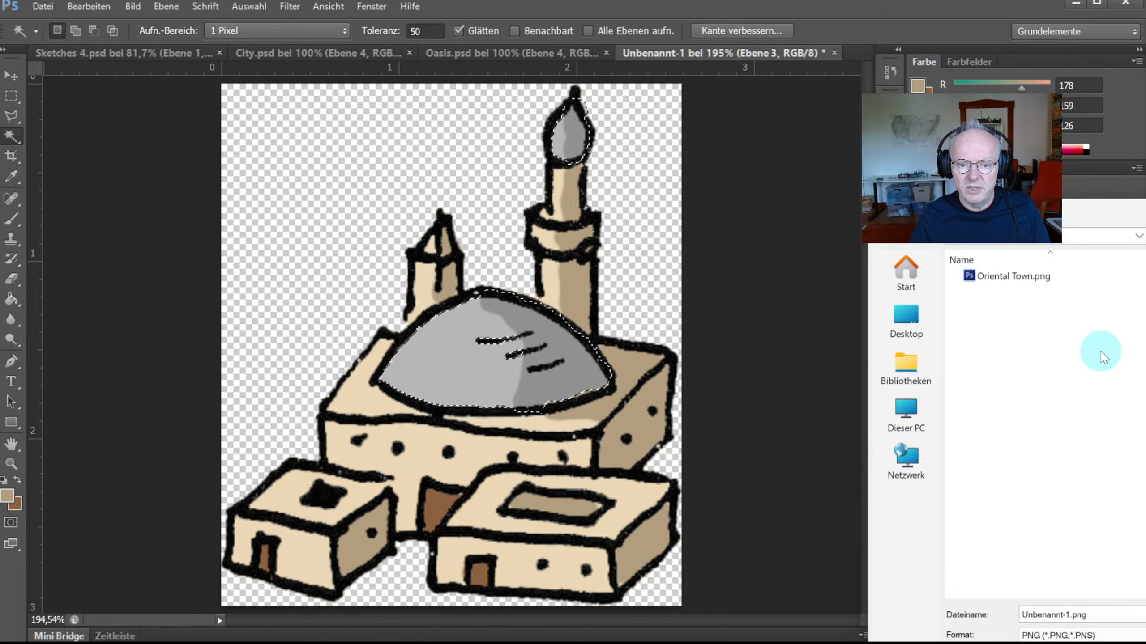
{"action": "left_click", "coordinate": [1009, 277]}
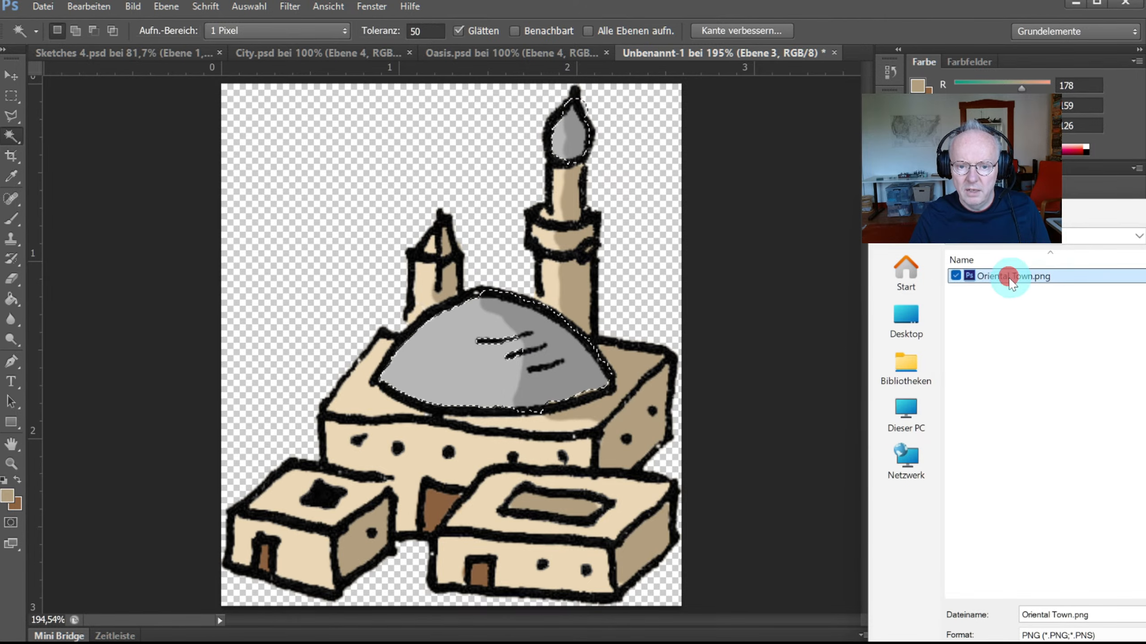
{"action": "left_click", "coordinate": [1072, 614]}
{"action": "left_click", "coordinate": [1071, 614]}
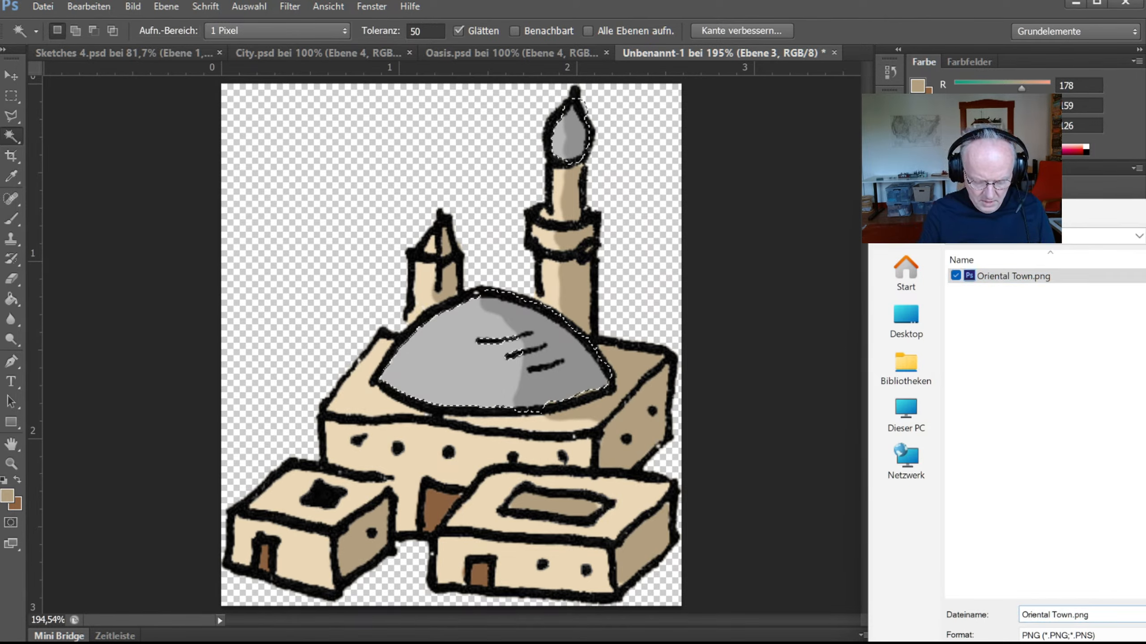
{"action": "type", "text": "var"}
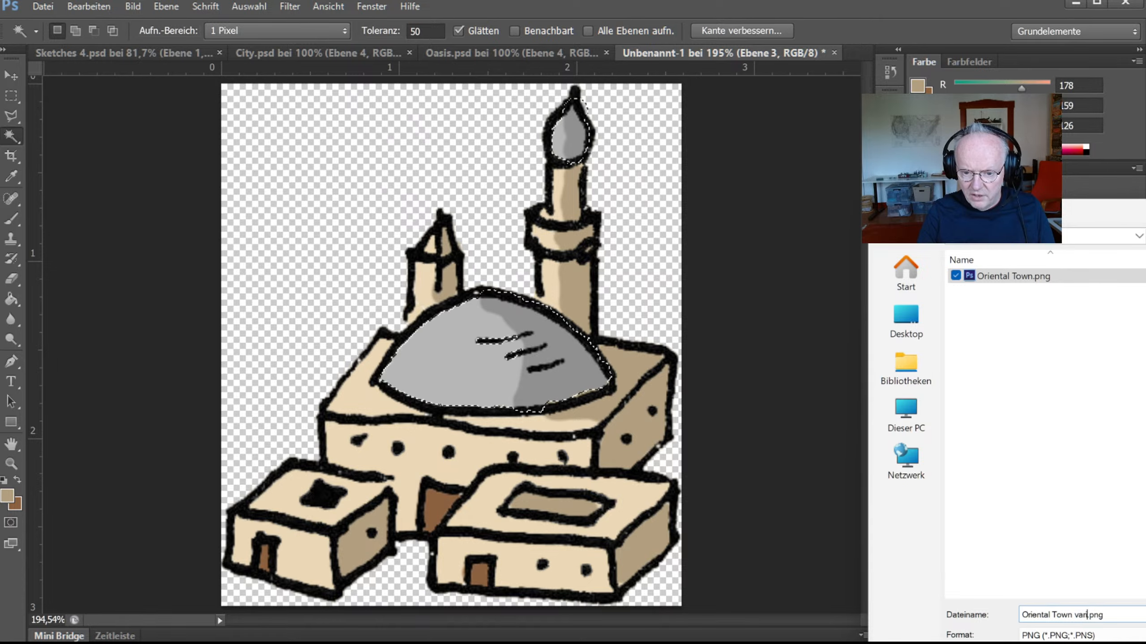
{"action": "type", "text": "i_"}
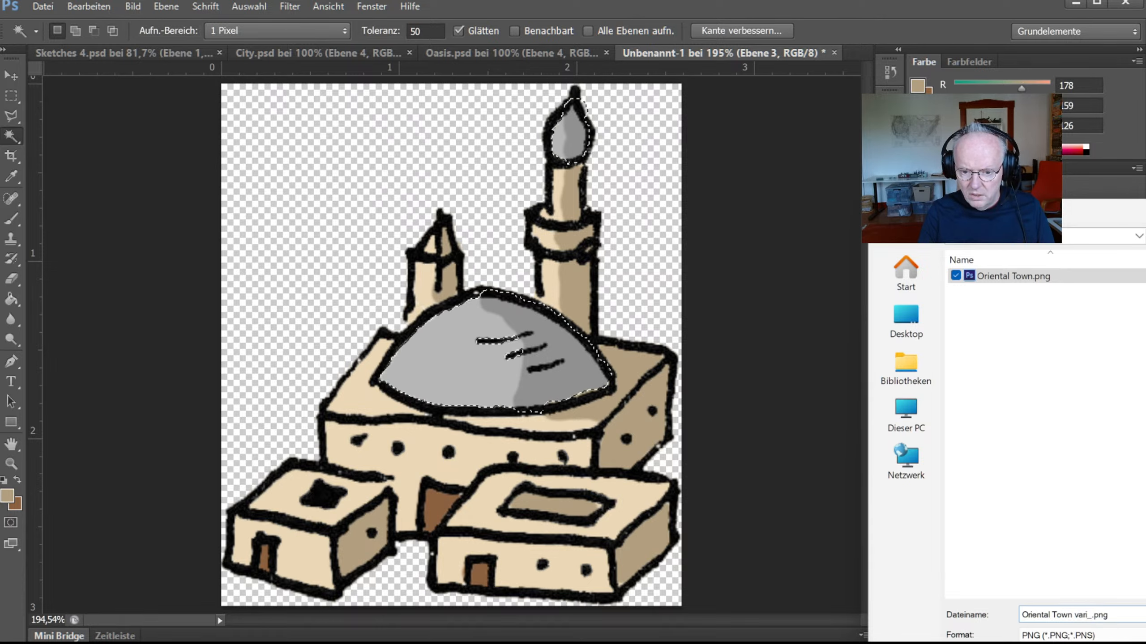
{"action": "type", "text": "01"}
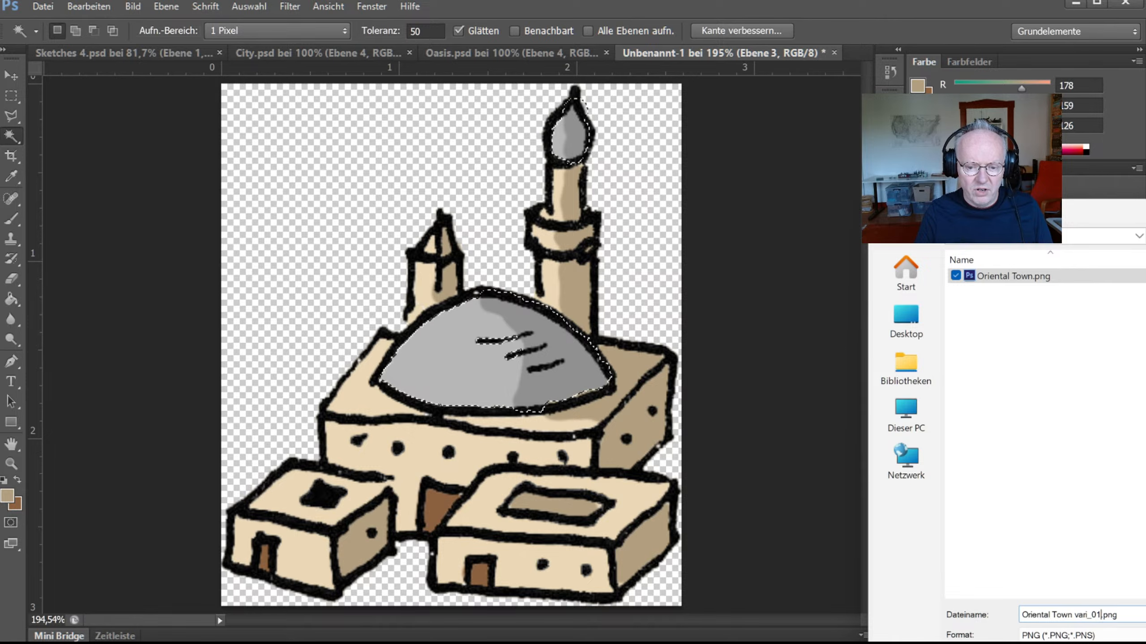
{"action": "key", "text": "Return"}
{"action": "key", "text": "Return"}
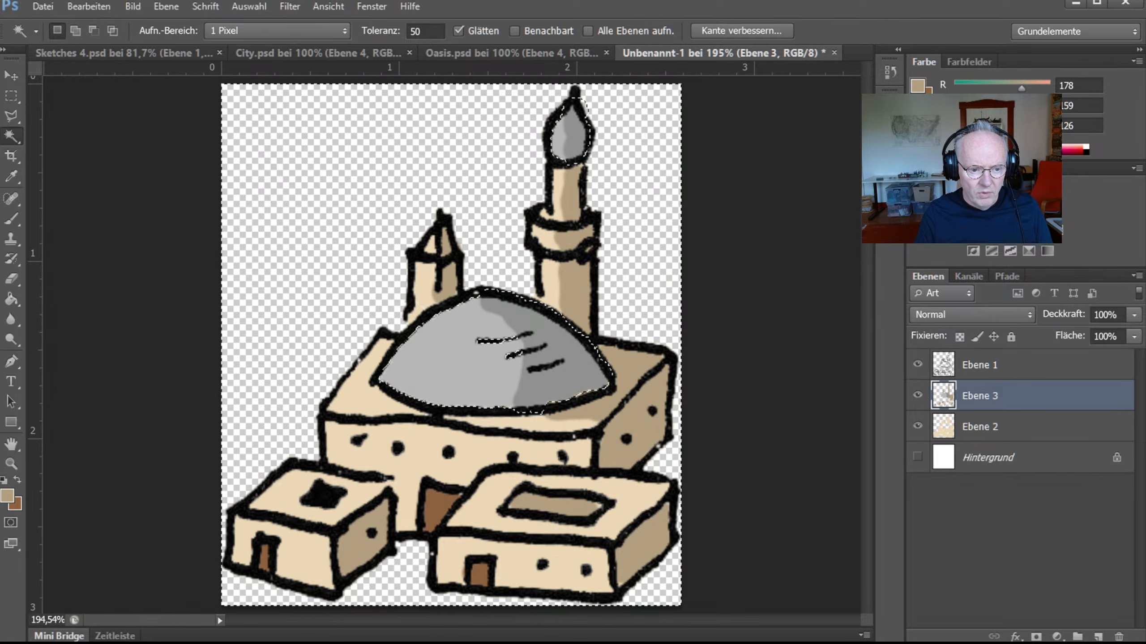
Invert the selection and delete all colouring outside the dome and tower tip from Ebene 3 and Ebene 2
{"action": "key", "text": "Delete"}
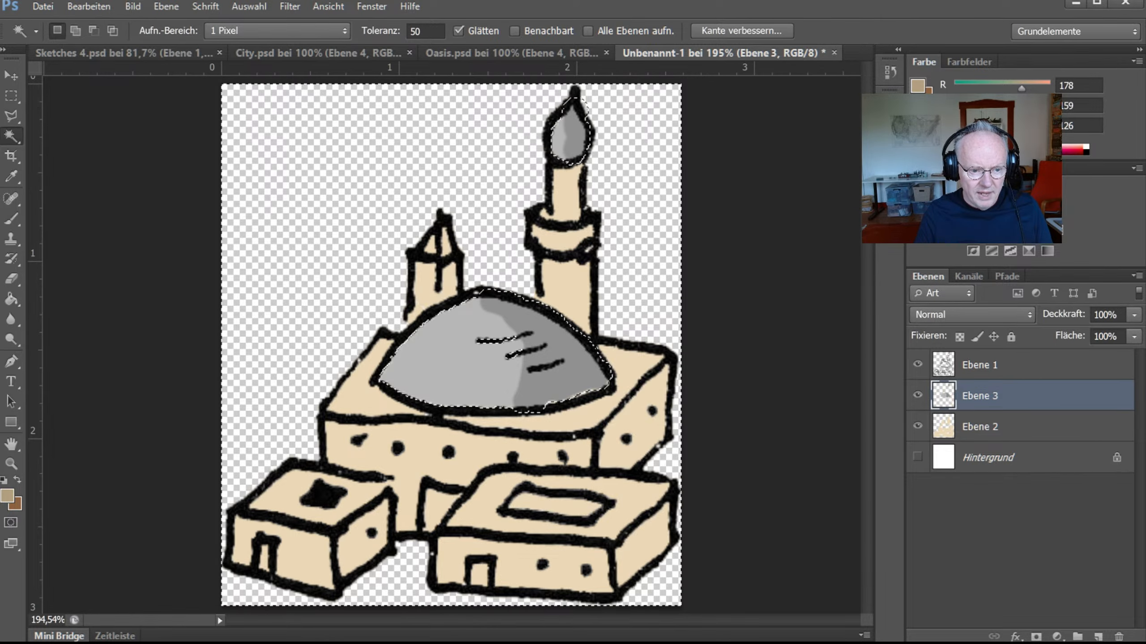
{"action": "left_click", "coordinate": [965, 428]}
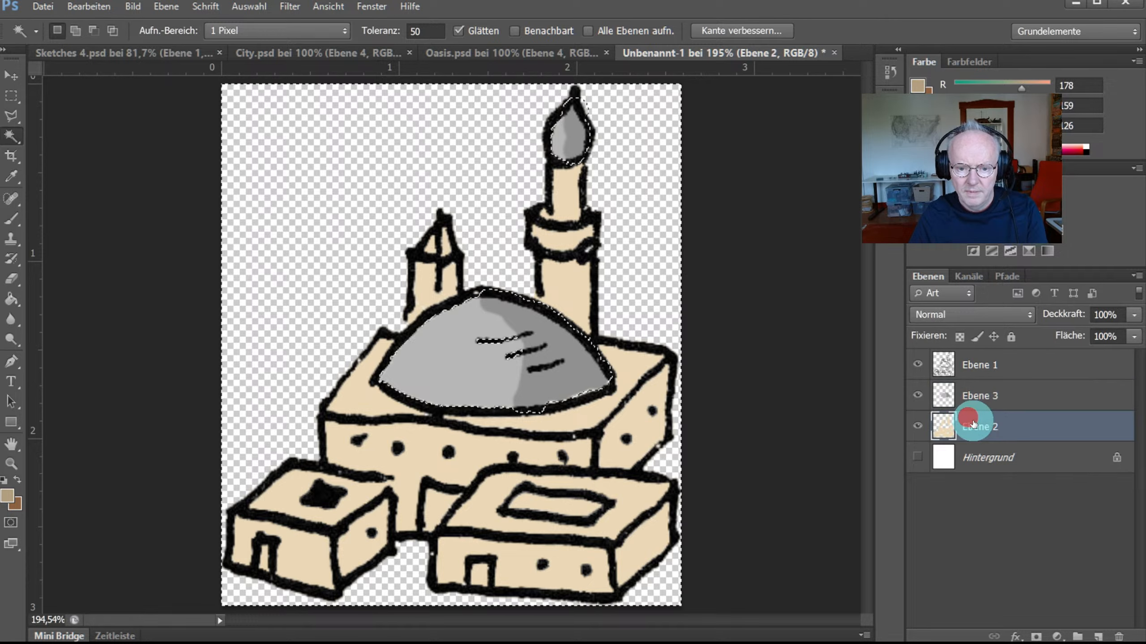
{"action": "key", "text": "Delete"}
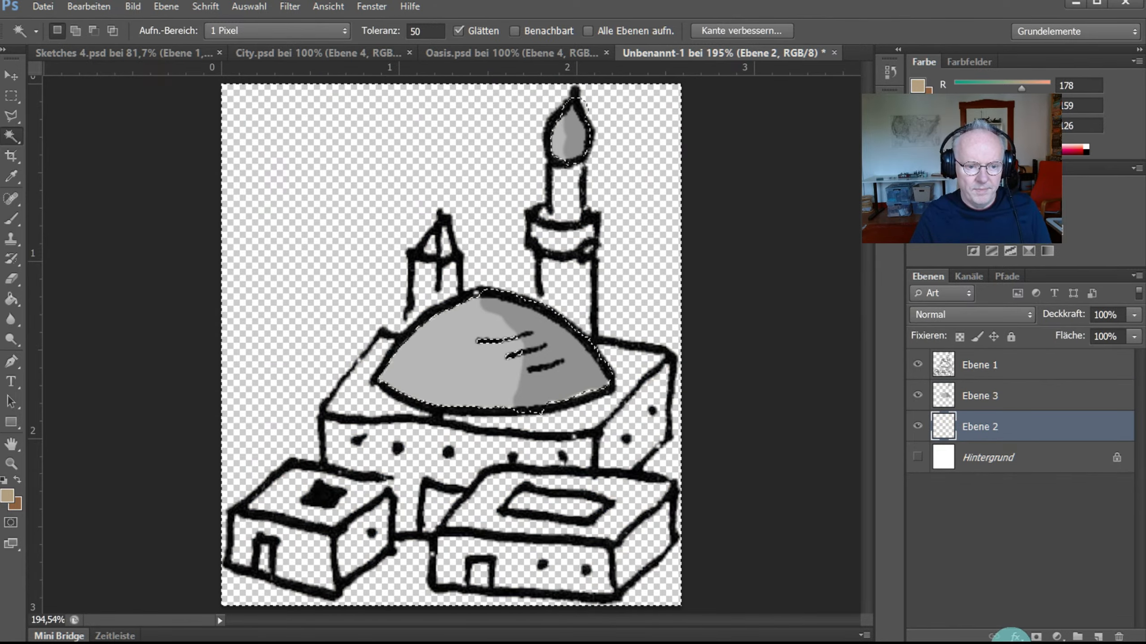
Select the black outlines on Ebene 1 by picking the empty area with the Magic Wand and inverting the selection
{"action": "left_click", "coordinate": [970, 365]}
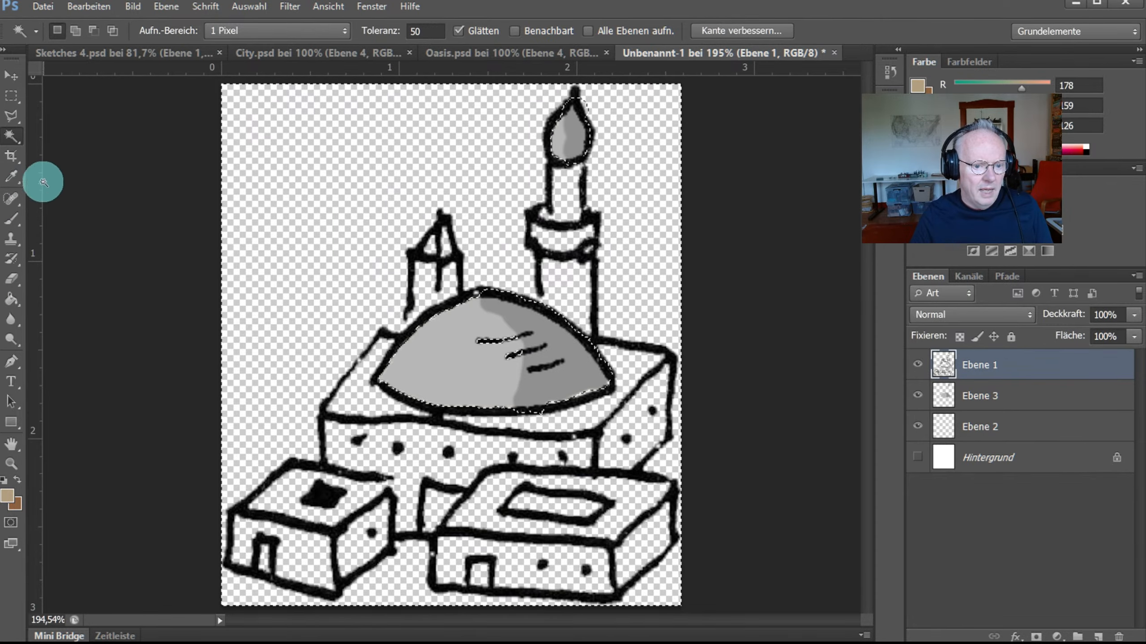
{"action": "left_click", "coordinate": [12, 137]}
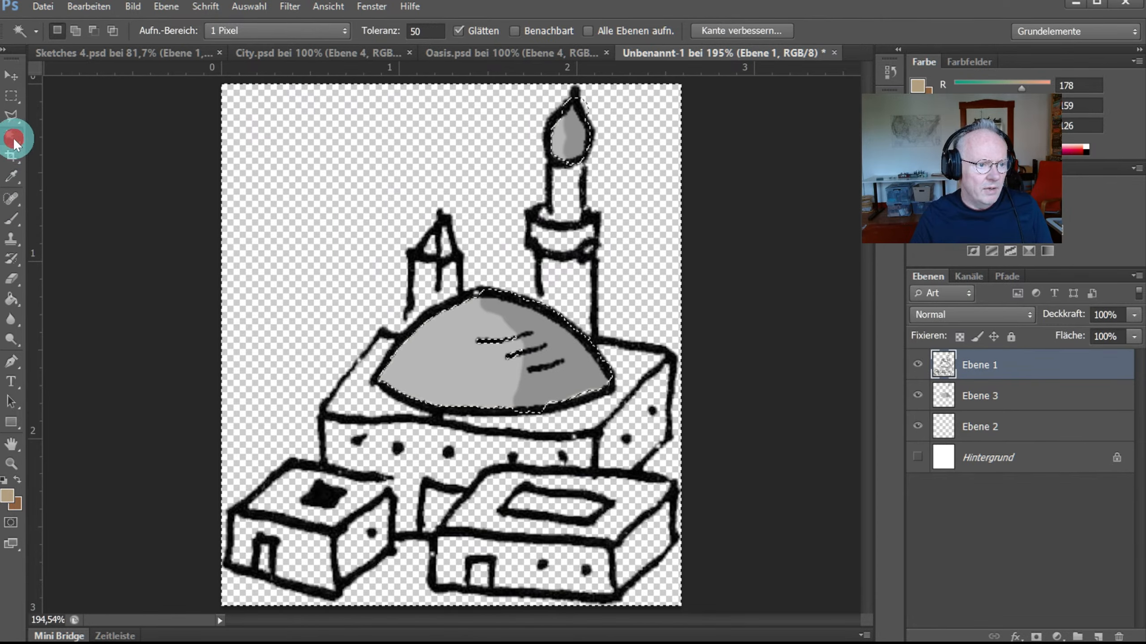
{"action": "left_click", "coordinate": [348, 272]}
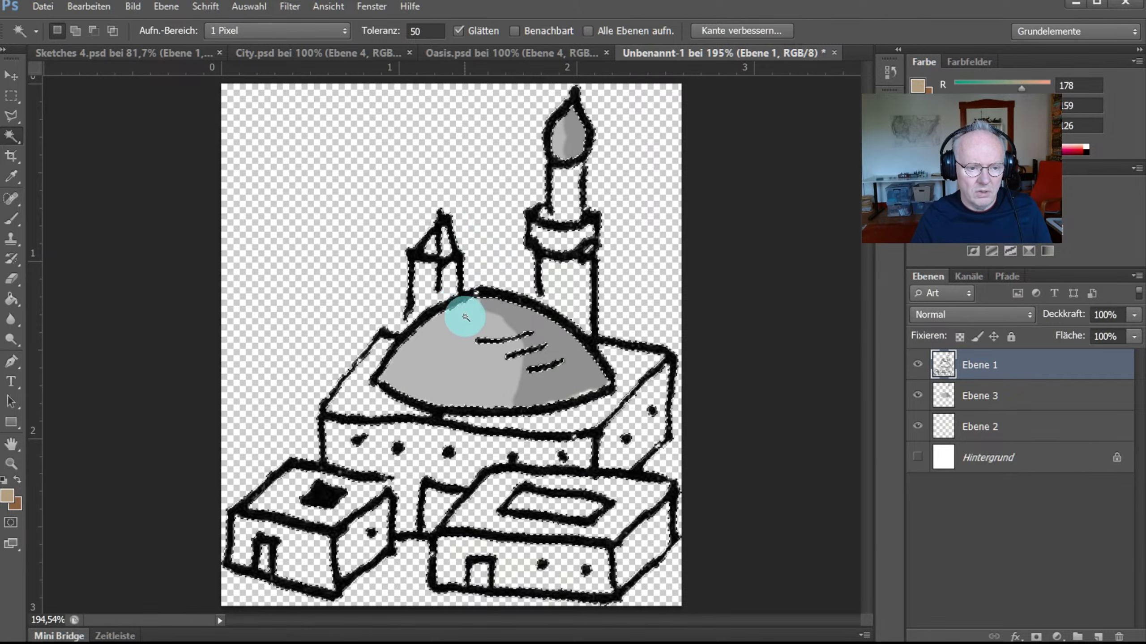
Delete the shading beneath the selected outlines on Ebene 3, hide Ebene 1 and Ebene 2, and set Ebene 3's fill to 50%
{"action": "left_click", "coordinate": [917, 365]}
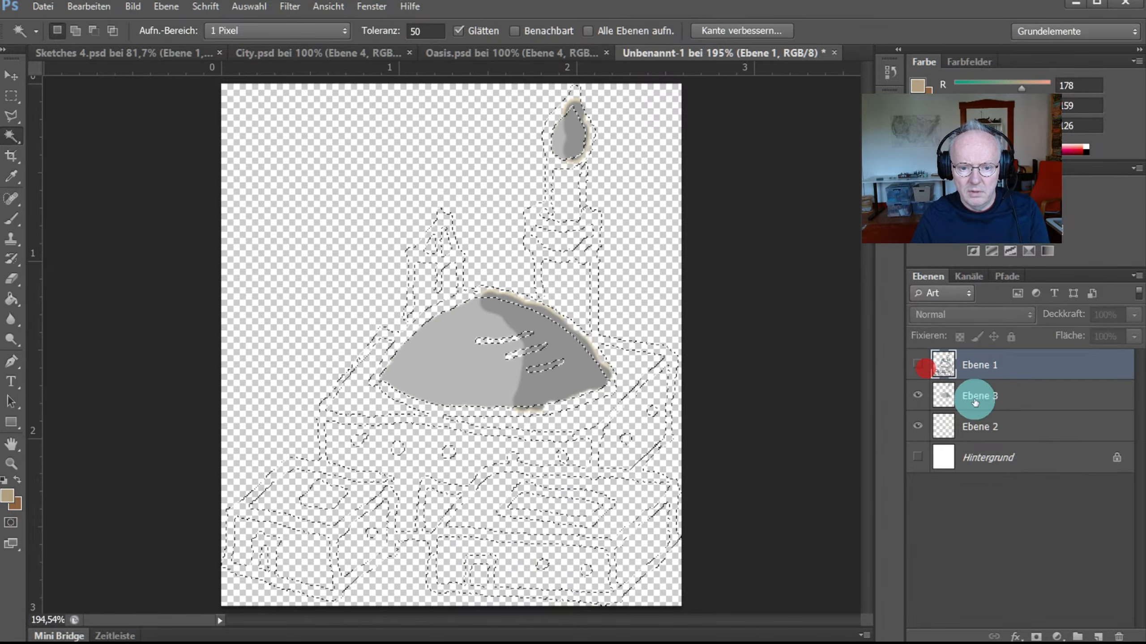
{"action": "left_click", "coordinate": [973, 396]}
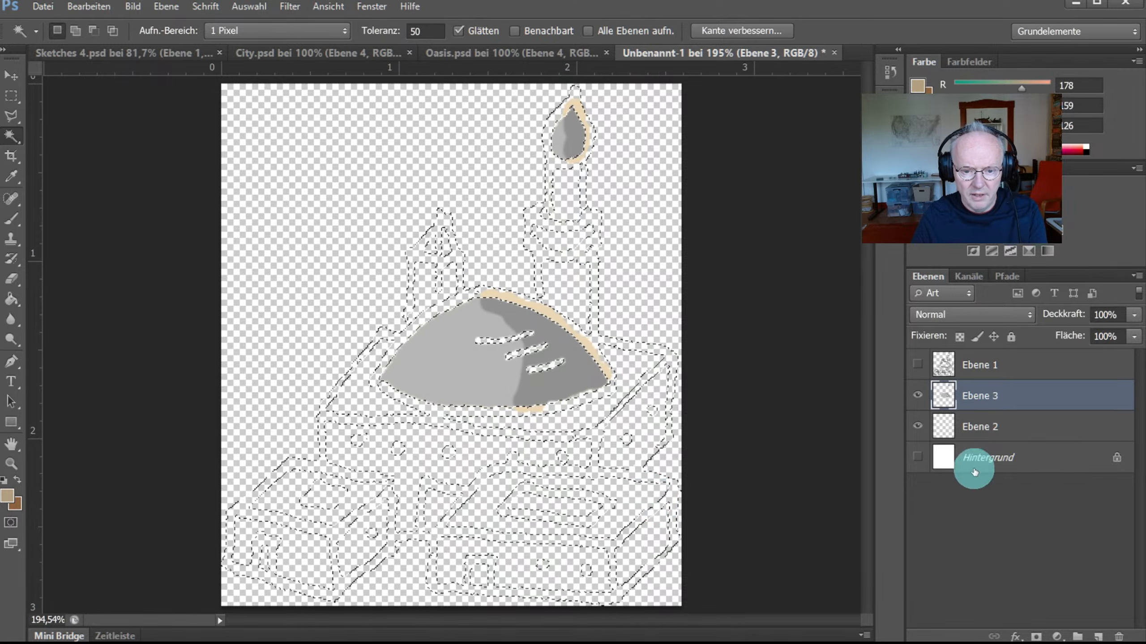
{"action": "left_click", "coordinate": [920, 426]}
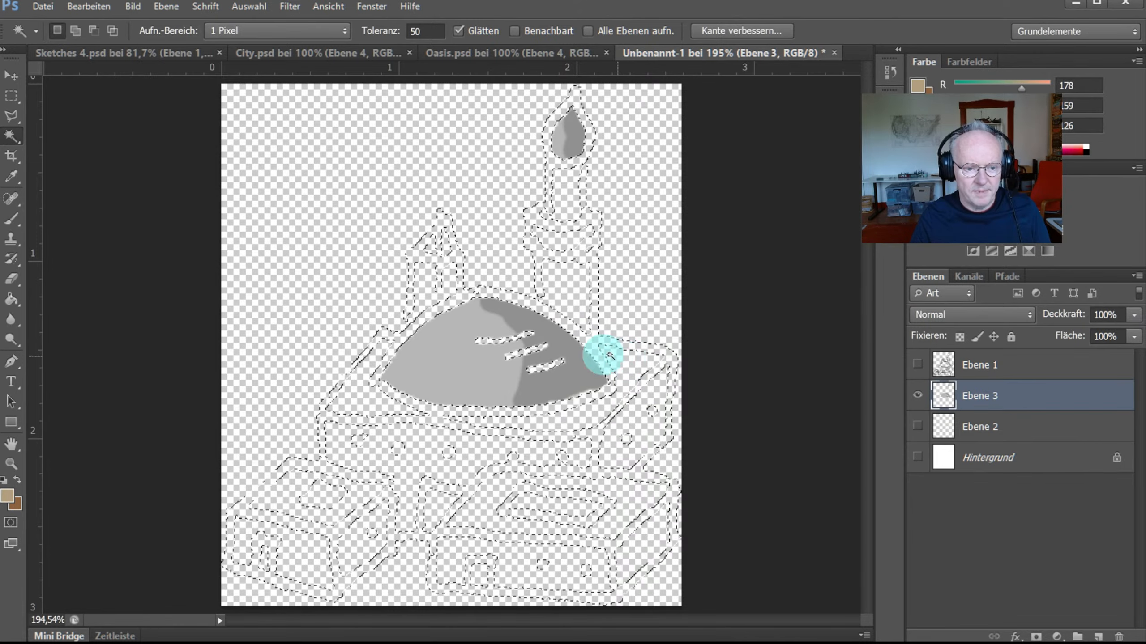
{"action": "left_click", "coordinate": [1104, 336]}
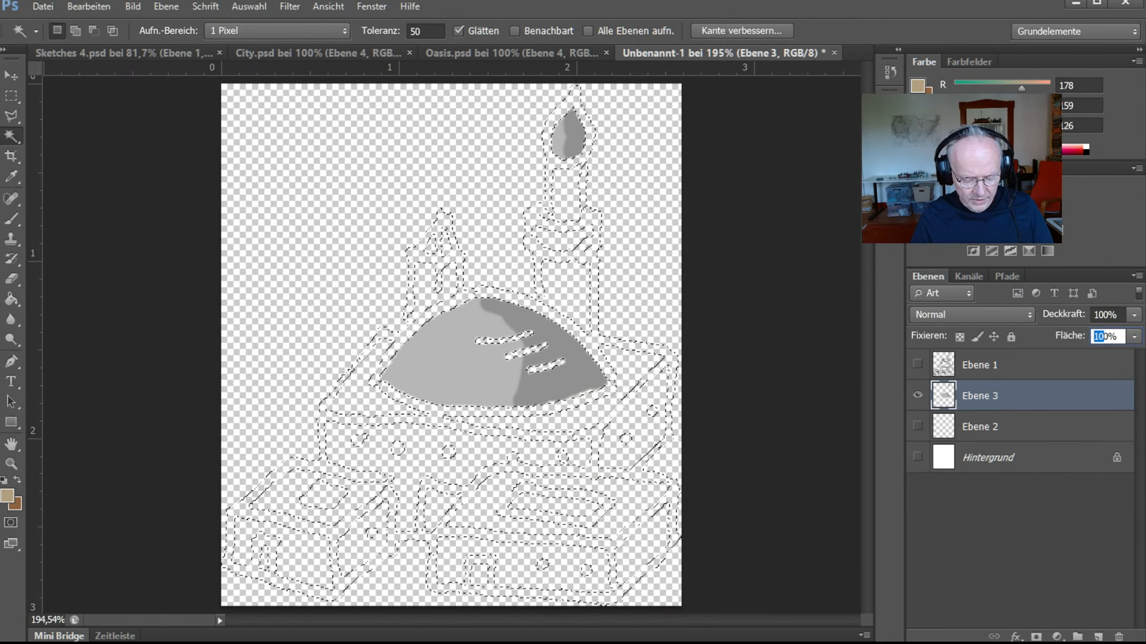
{"action": "type", "text": "5"}
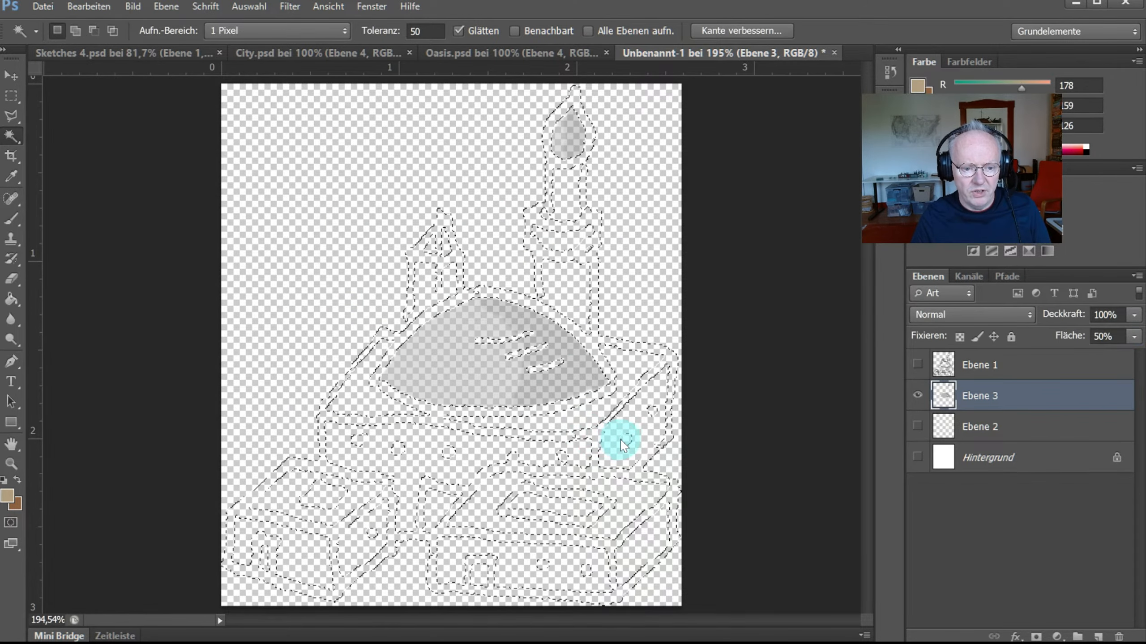
Save the half-transparent grey dome and tower tip as a PNG named Oriental Town vari_02.png beside the other Oriental Town files
{"action": "key", "text": "ctrl+s"}
{"action": "left_click", "coordinate": [1100, 635]}
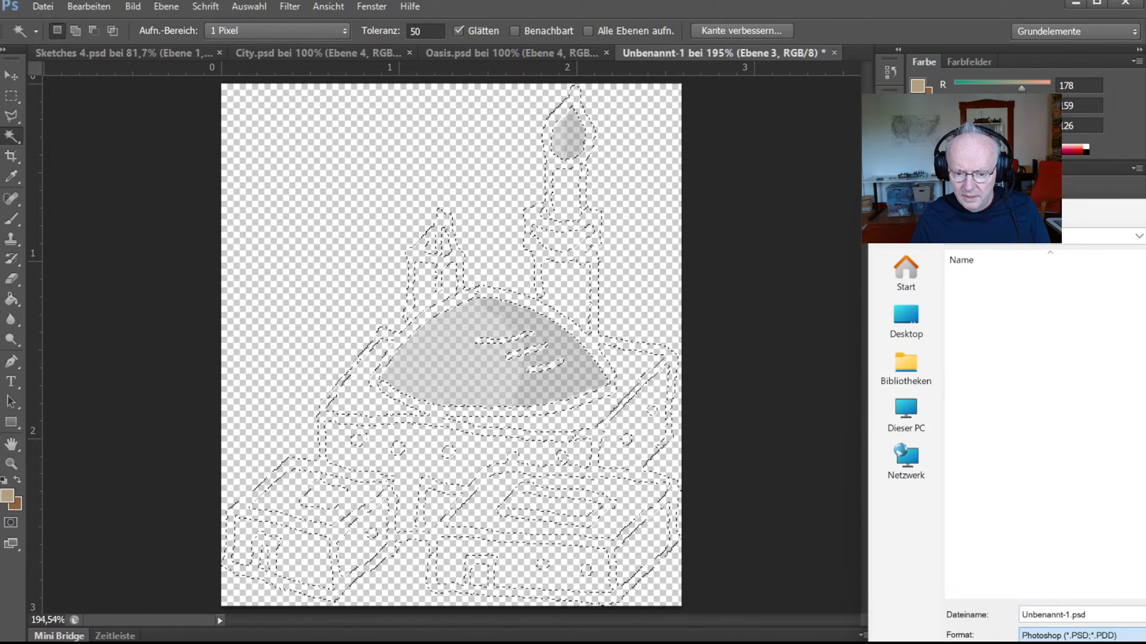
{"action": "left_click", "coordinate": [1142, 542]}
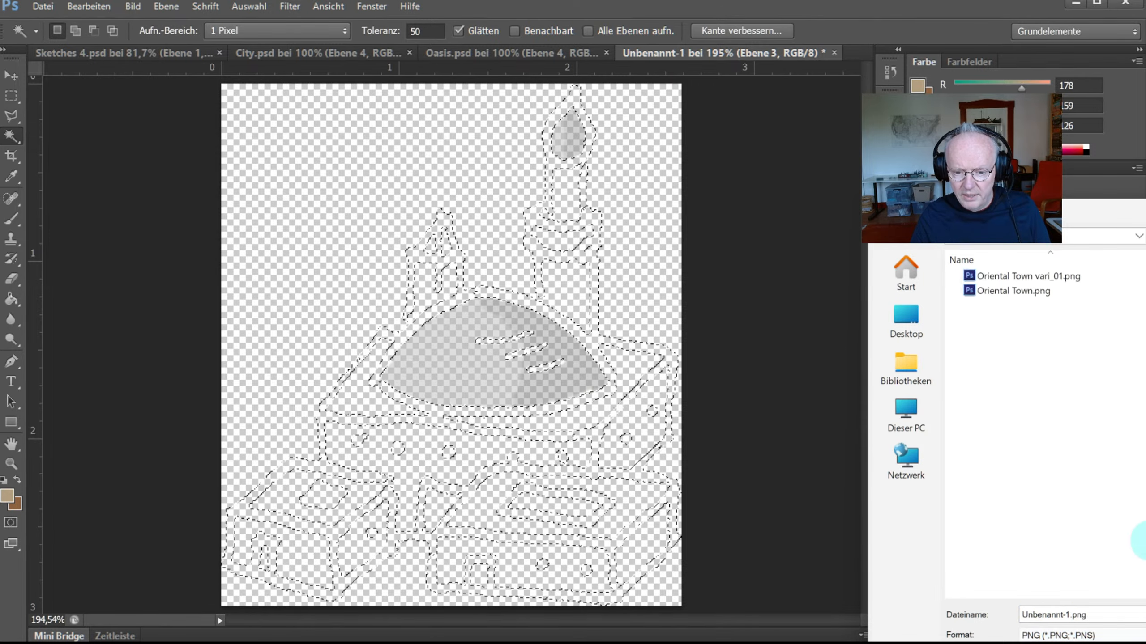
{"action": "left_click", "coordinate": [1033, 276]}
{"action": "left_click", "coordinate": [1103, 614]}
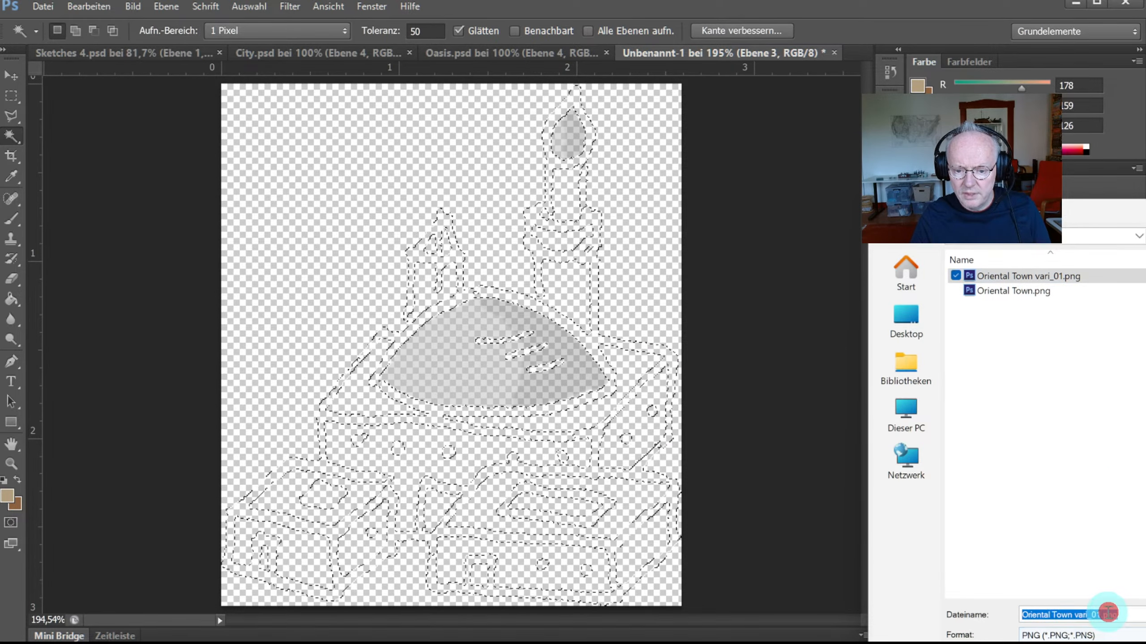
{"action": "left_click", "coordinate": [1096, 615]}
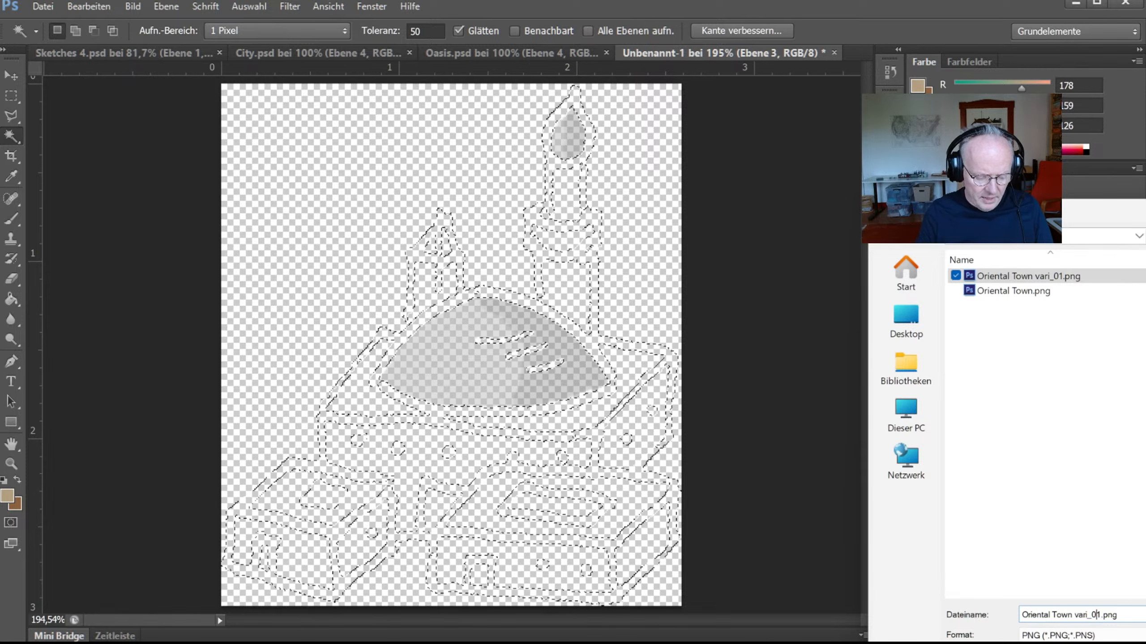
{"action": "key", "text": "Delete"}
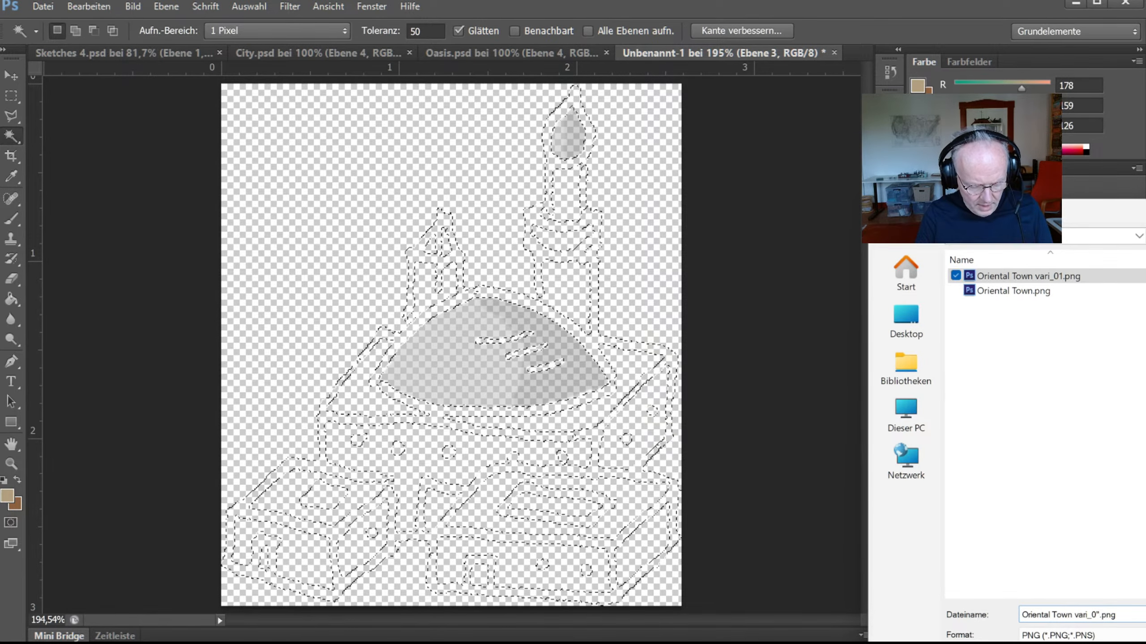
{"action": "type", "text": "2"}
{"action": "key", "text": "Return"}
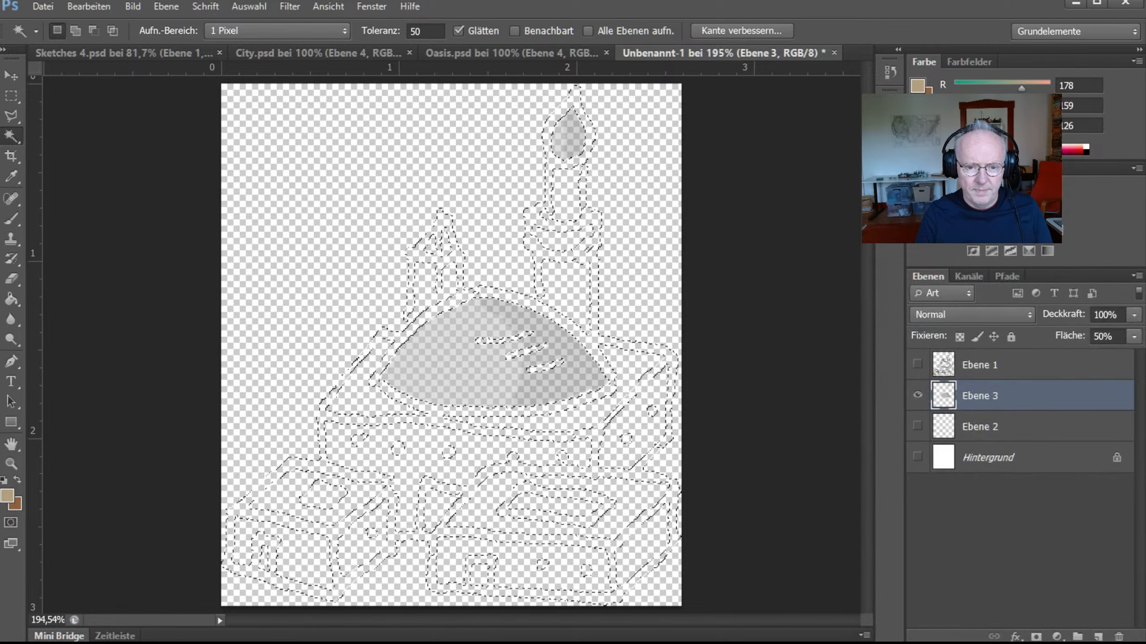
{"action": "key", "text": "Return"}
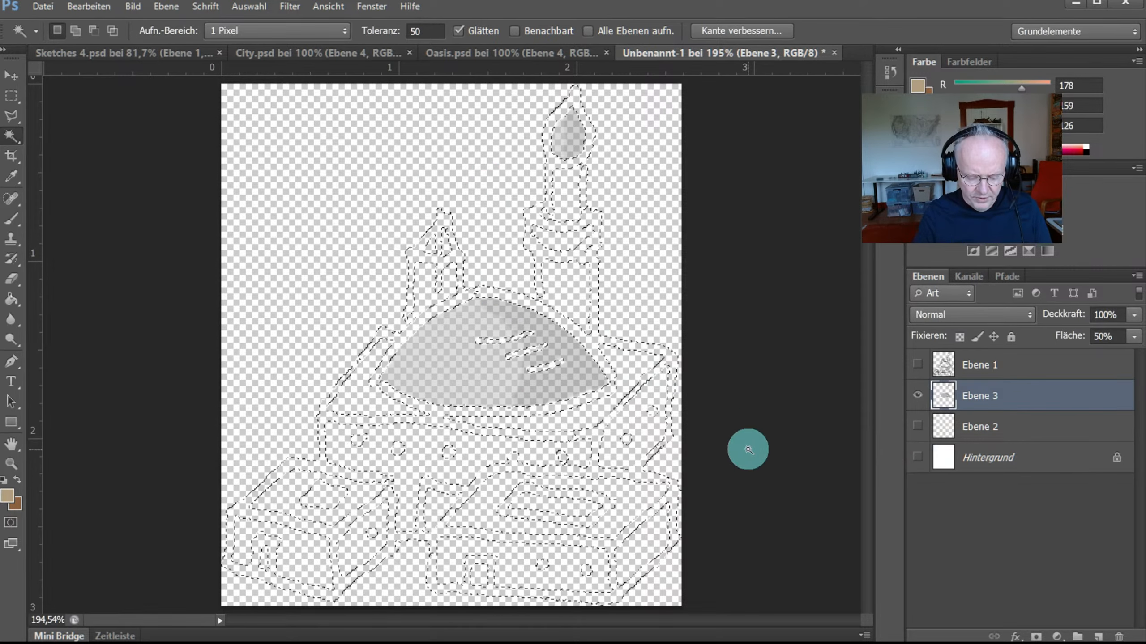
Step back through the history to the fully coloured town with the yellow dome, and show the Ebene 1 outlines again
{"action": "key", "text": "ctrl+alt+z"}
{"action": "key", "text": "ctrl+alt+z"}
{"action": "key", "text": "ctrl+alt+z"}
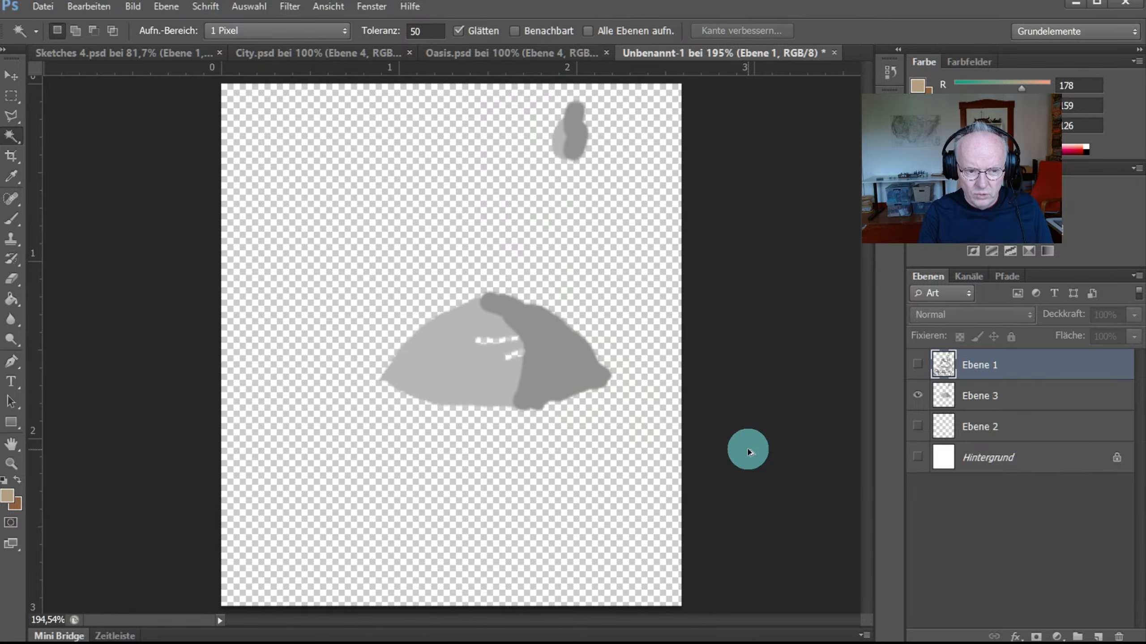
{"action": "key", "text": "ctrl+shift+z"}
{"action": "key", "text": "ctrl+shift+z"}
{"action": "key", "text": "ctrl+shift+z"}
{"action": "key", "text": "ctrl+shift+z"}
{"action": "key", "text": "ctrl+shift+z"}
{"action": "key", "text": "ctrl+shift+z"}
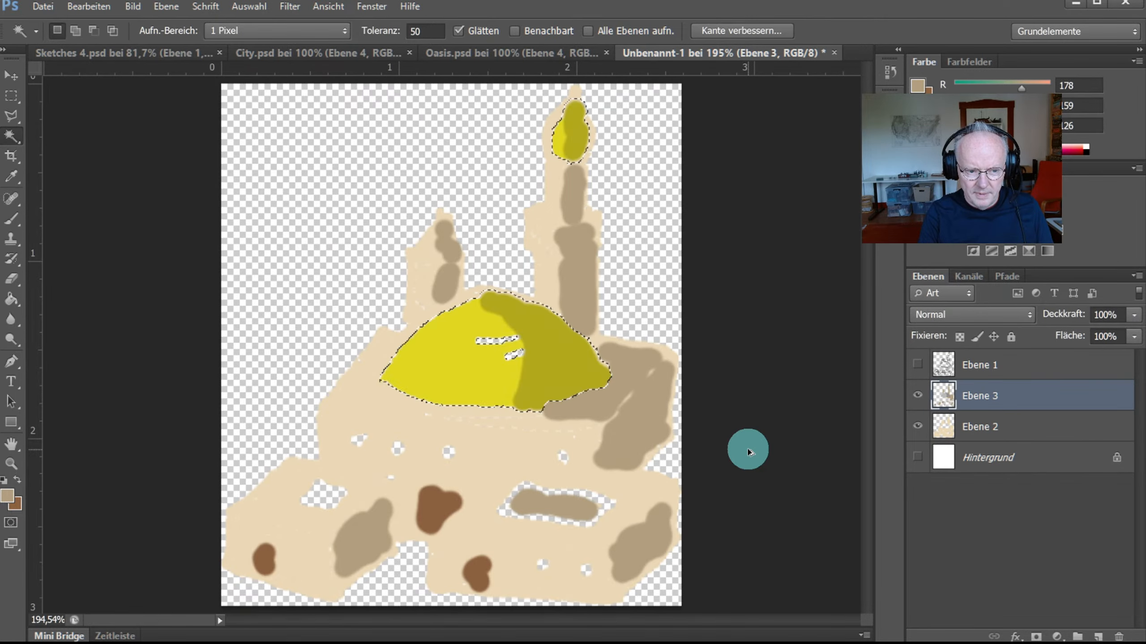
{"action": "left_click", "coordinate": [920, 367]}
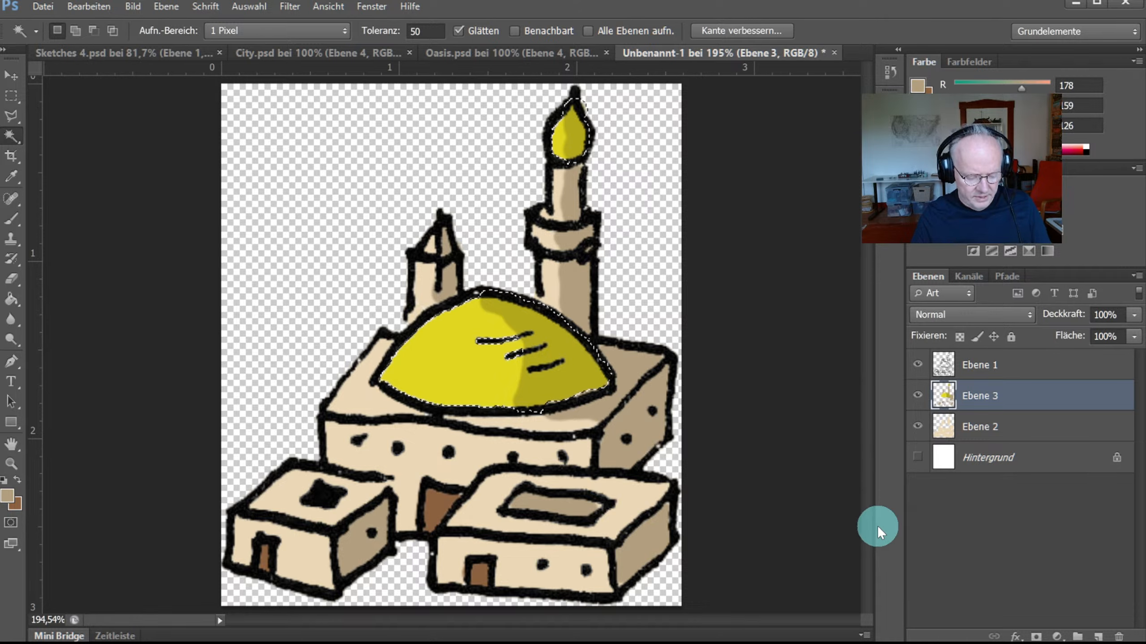
Save the layered, coloured town as a Photoshop document named Oriental Town.psd among the other symbol PSD files
{"action": "key", "text": "ctrl+s"}
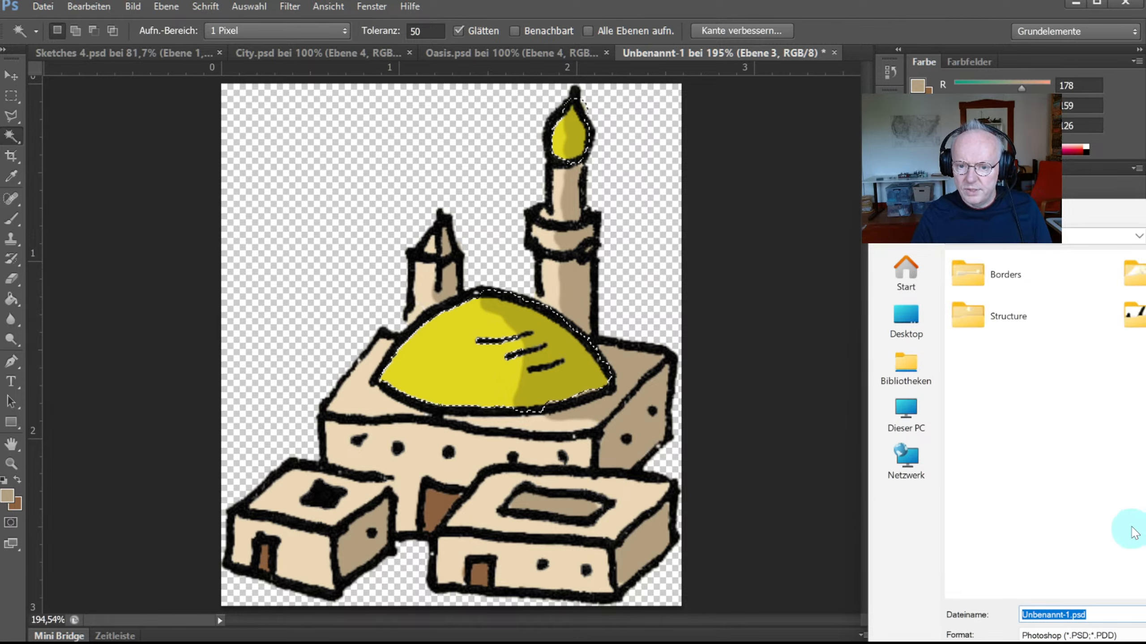
{"action": "double_click", "coordinate": [1140, 316]}
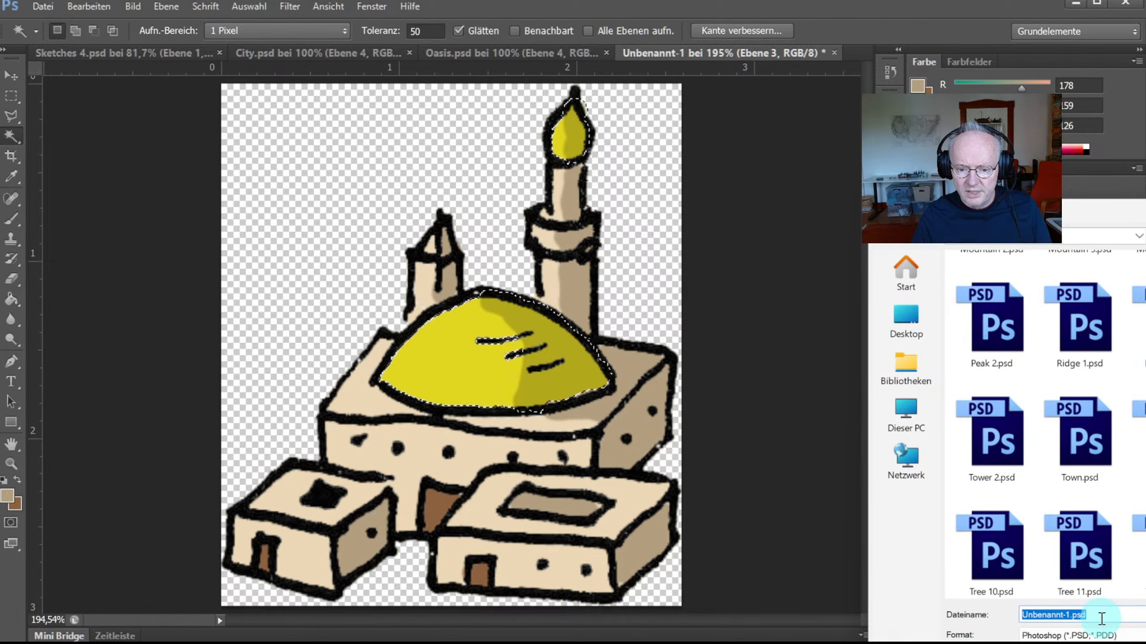
{"action": "left_click", "coordinate": [1084, 616]}
{"action": "left_click", "coordinate": [1069, 614]}
{"action": "key", "text": "shift+Home"}
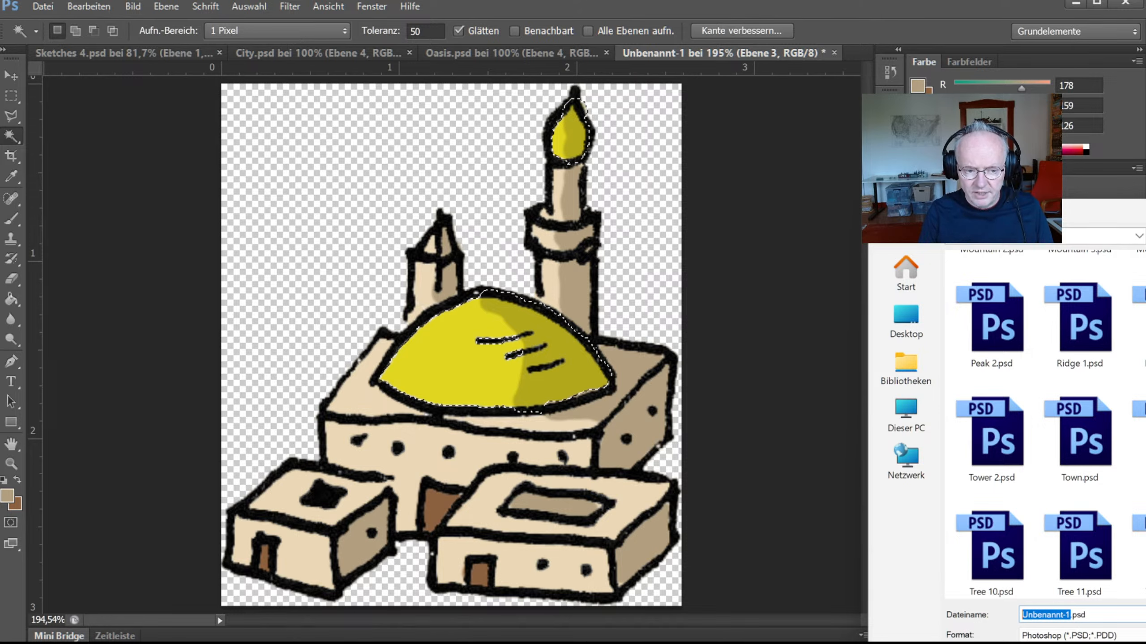
{"action": "type", "text": "Or"}
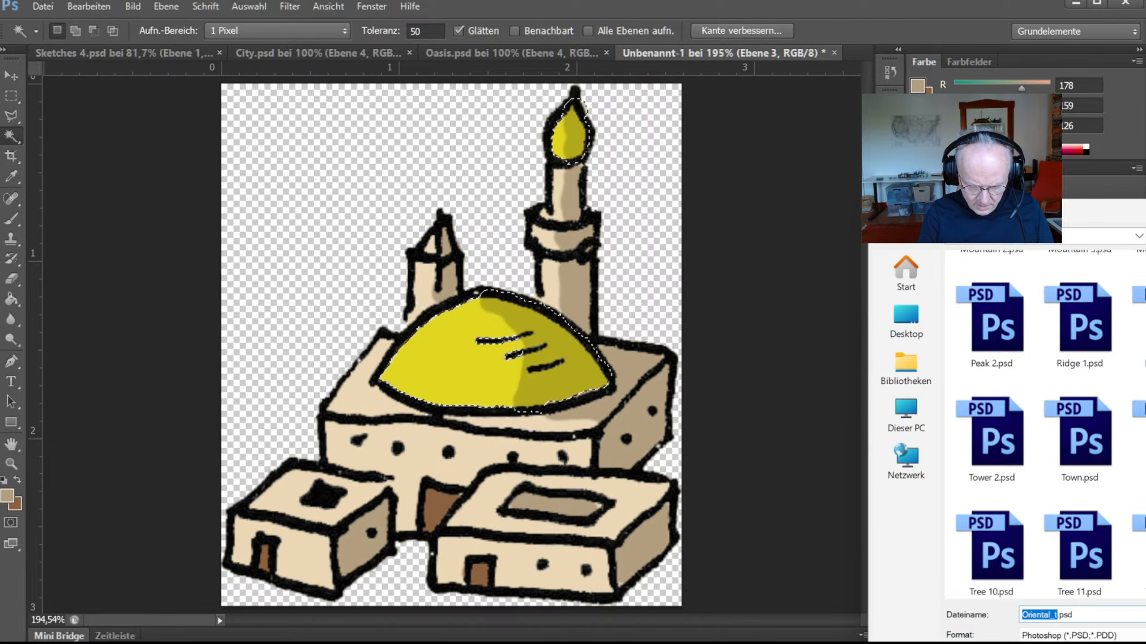
{"action": "type", "text": "iental Town"}
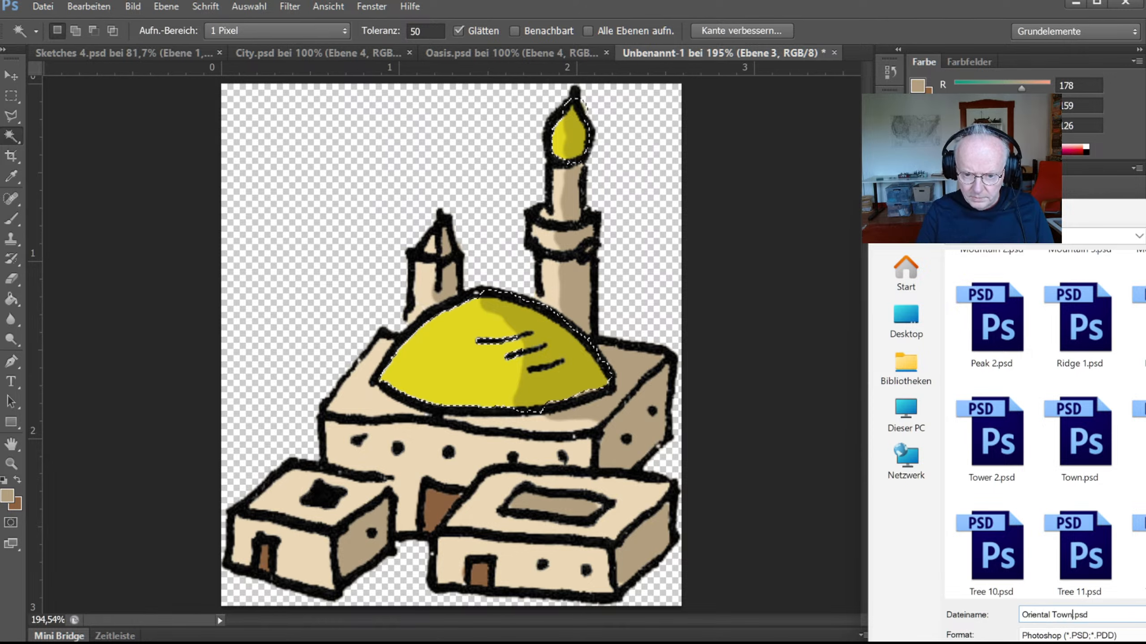
{"action": "key", "text": "Return"}
{"action": "key", "text": "Return"}
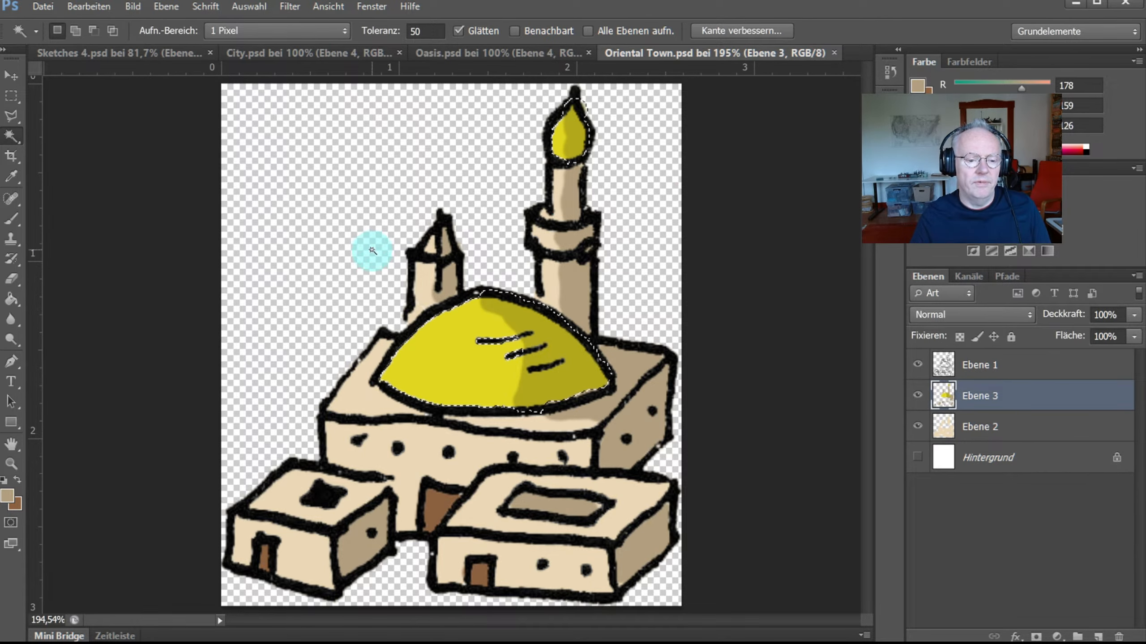
Switch to Campaign Cartographer 3+, start opening a file and browse to ProgramData\CC3Plus on the Data (D:) drive
{"action": "left_click", "coordinate": [1078, 6]}
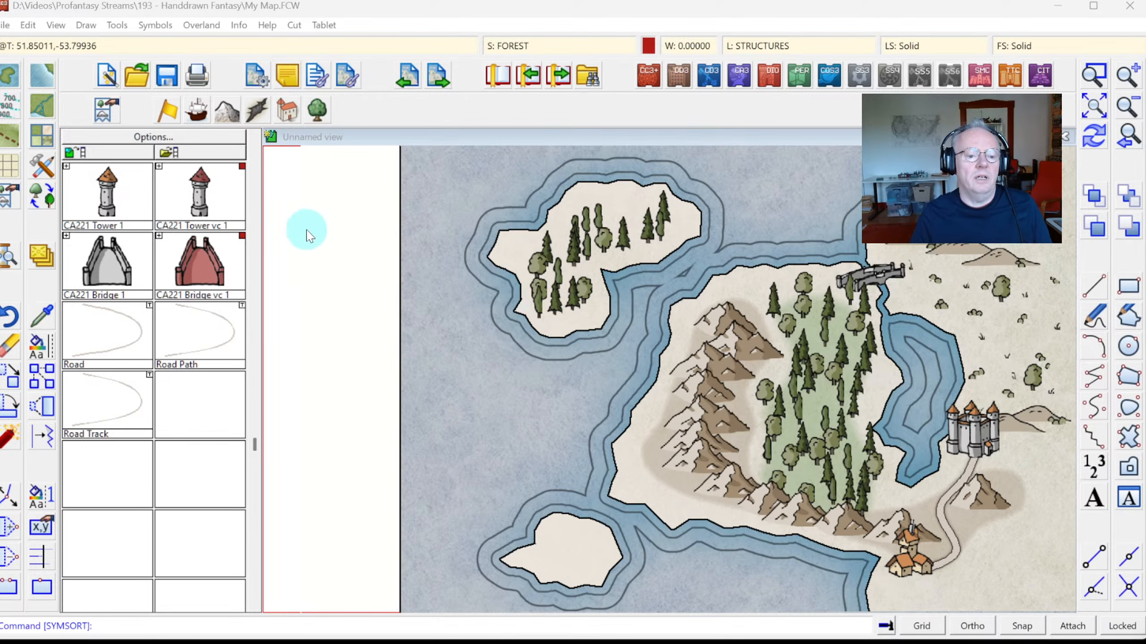
{"action": "left_click", "coordinate": [117, 158]}
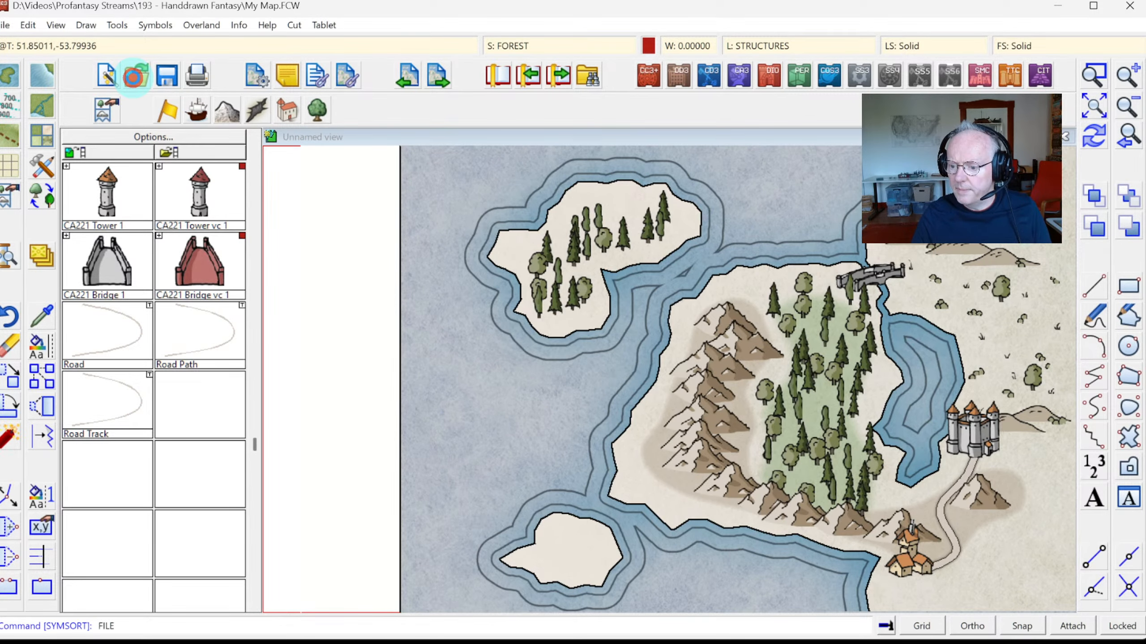
{"action": "left_click", "coordinate": [133, 76]}
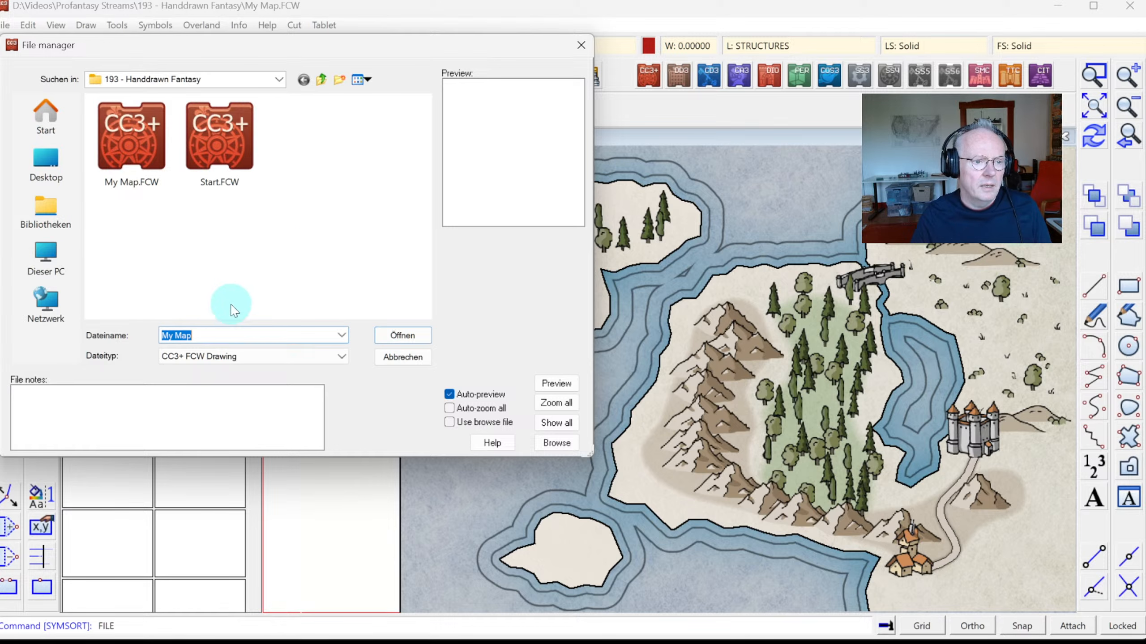
{"action": "left_click", "coordinate": [47, 259]}
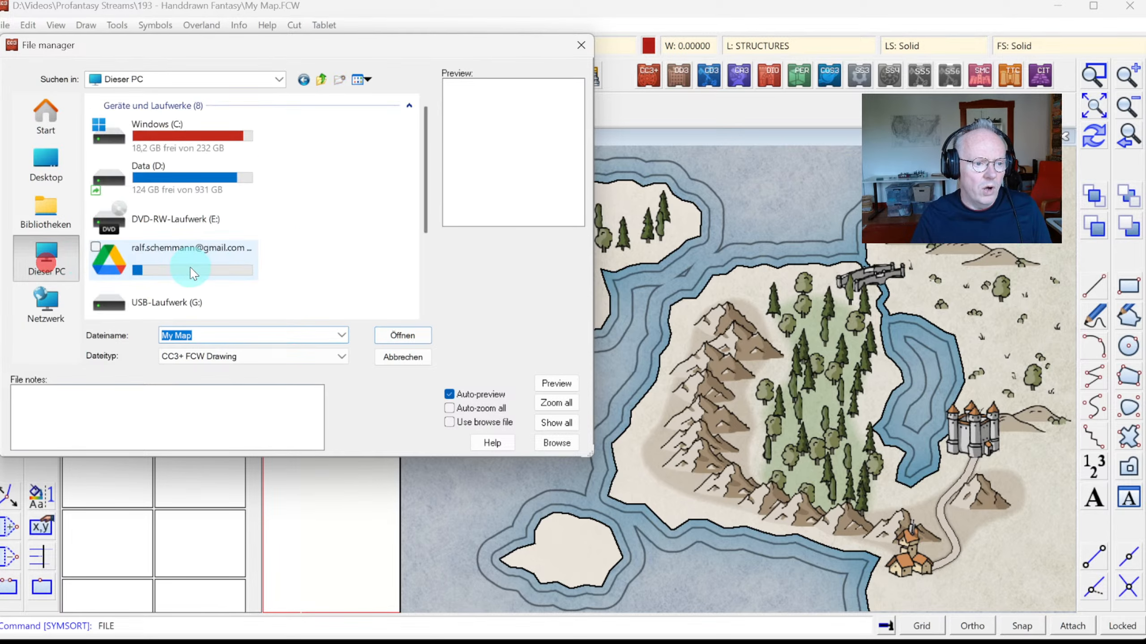
{"action": "double_click", "coordinate": [166, 175]}
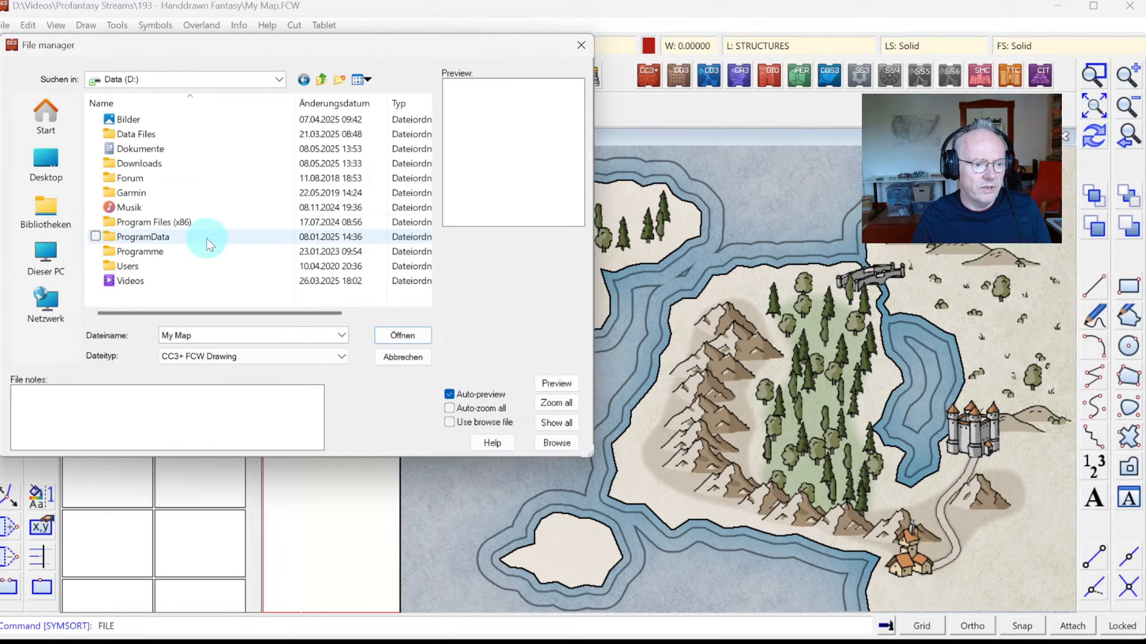
{"action": "double_click", "coordinate": [167, 236]}
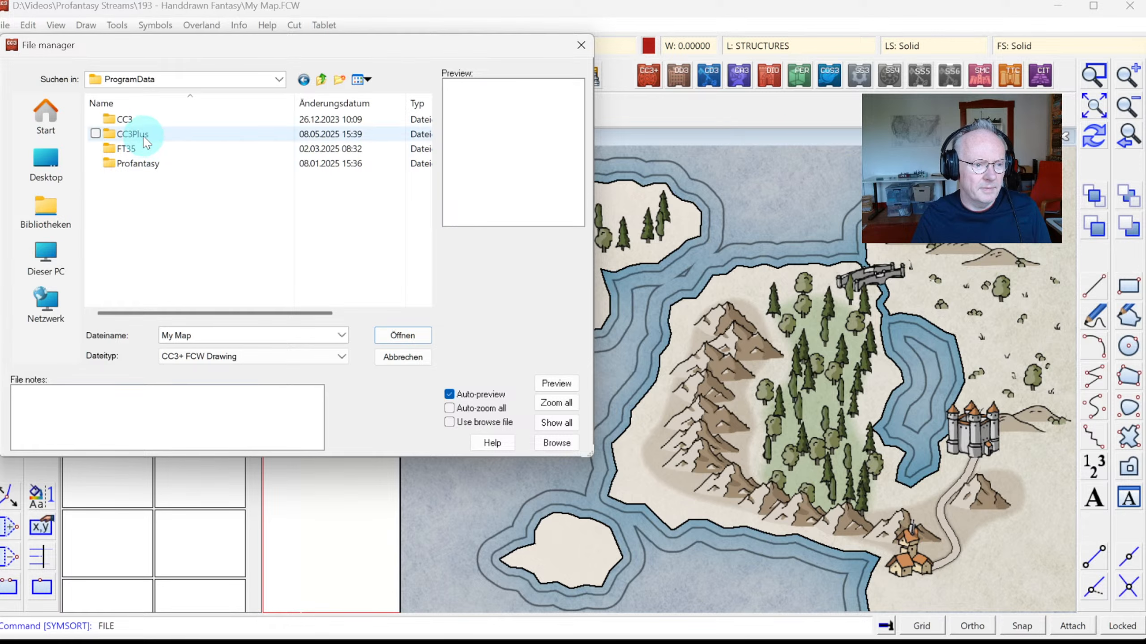
{"action": "double_click", "coordinate": [147, 141]}
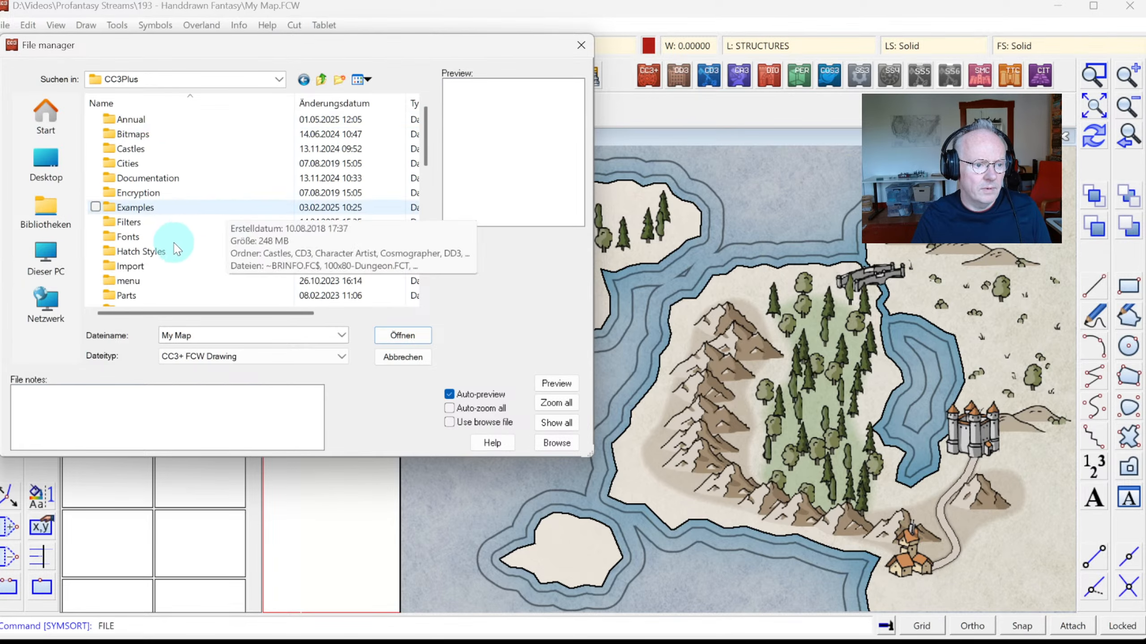
Browse from CC3Plus into the Symbols\Maps\2025 Handdrawn Fantasy folder
{"action": "scroll", "coordinate": [177, 249], "scroll_direction": "down", "scroll_amount": 4}
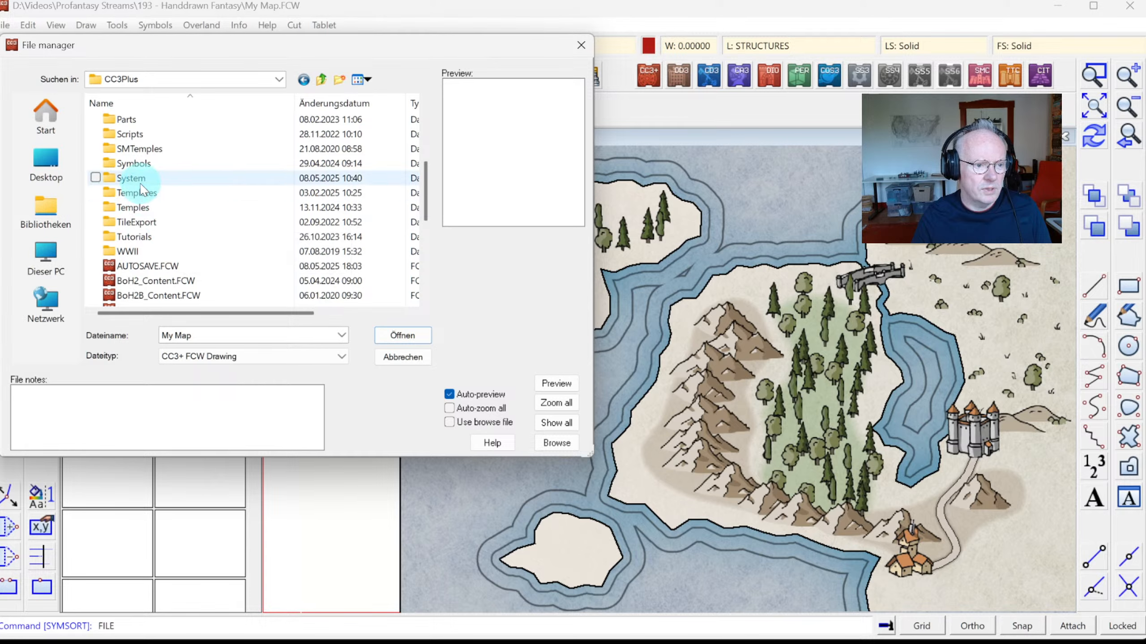
{"action": "double_click", "coordinate": [139, 164]}
{"action": "left_click", "coordinate": [141, 253]}
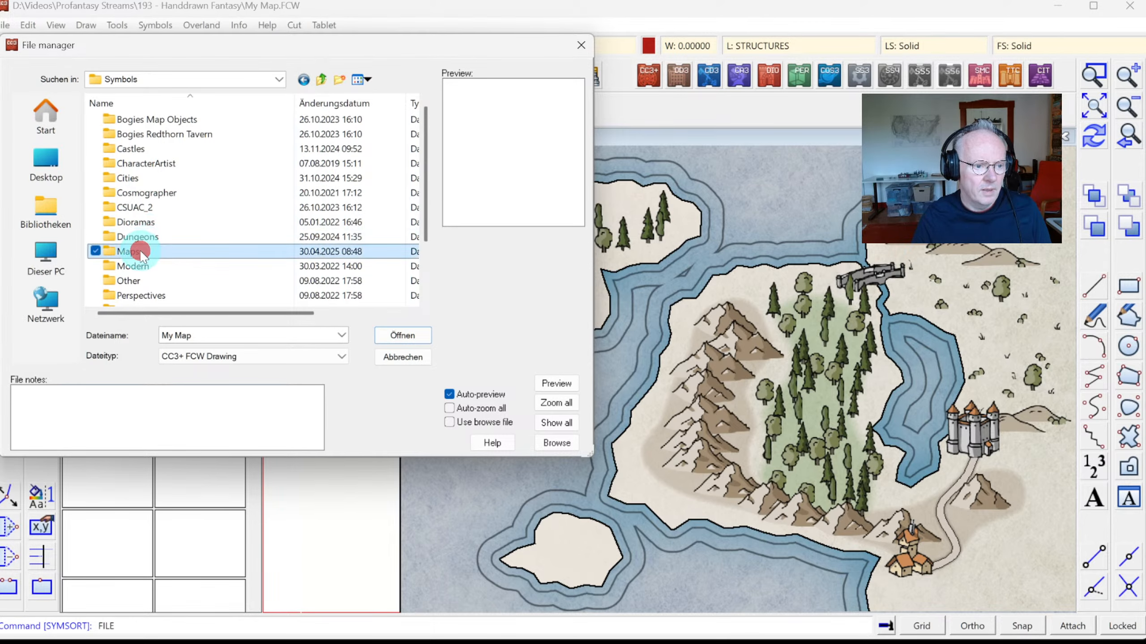
{"action": "double_click", "coordinate": [141, 252]}
{"action": "scroll", "coordinate": [255, 248], "scroll_direction": "down", "scroll_amount": 5}
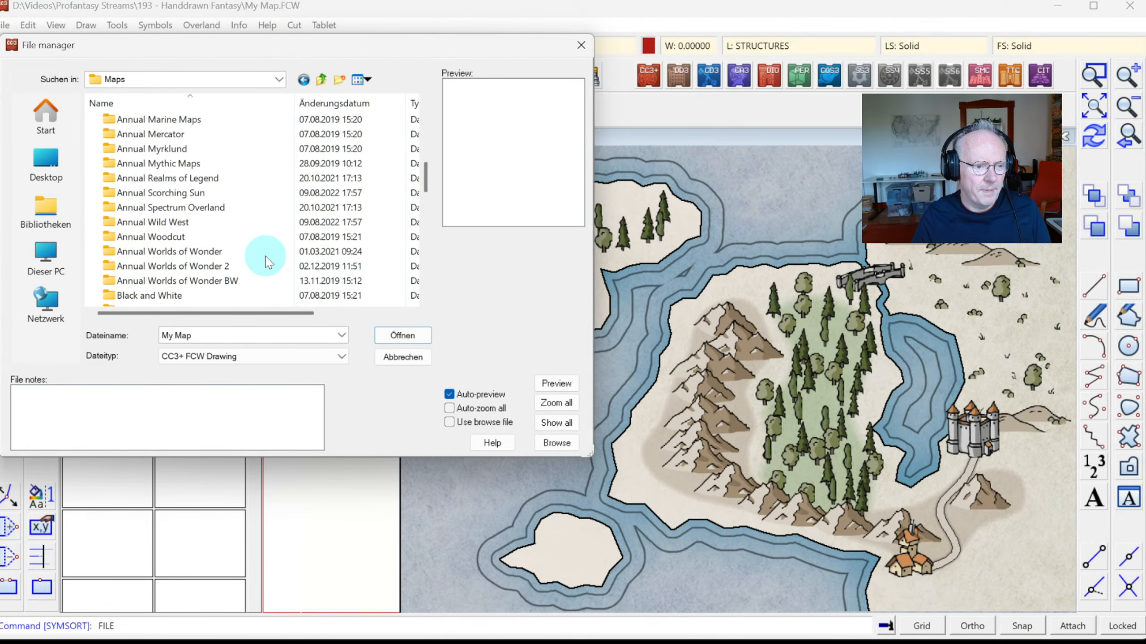
{"action": "scroll", "coordinate": [267, 262], "scroll_direction": "down", "scroll_amount": 8}
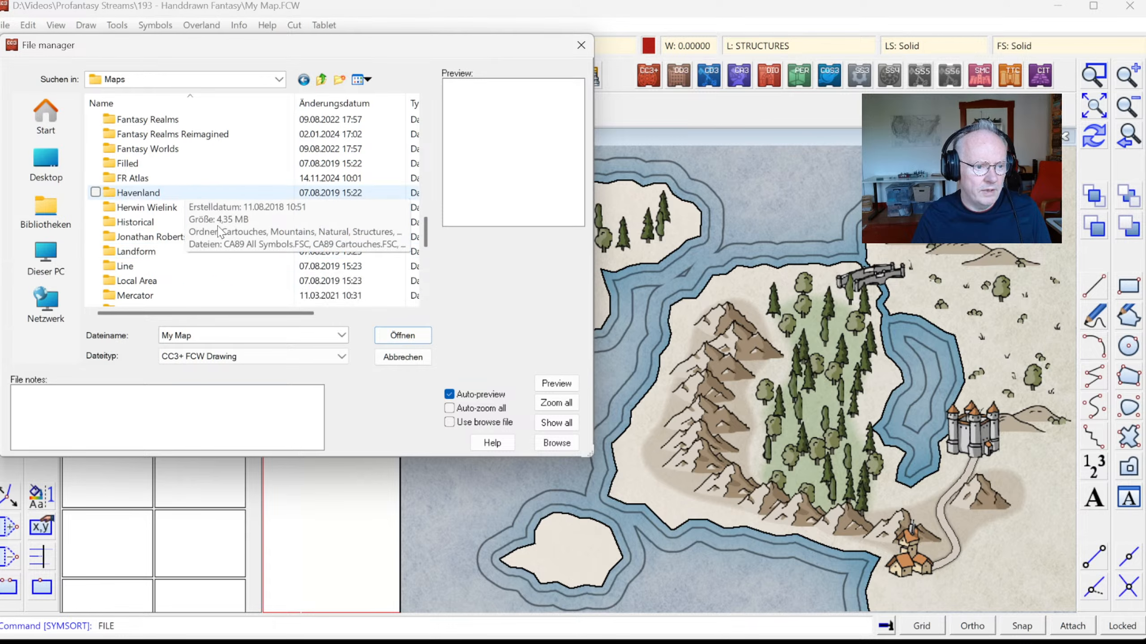
{"action": "scroll", "coordinate": [219, 230], "scroll_direction": "up", "scroll_amount": 10}
{"action": "left_click", "coordinate": [158, 152]}
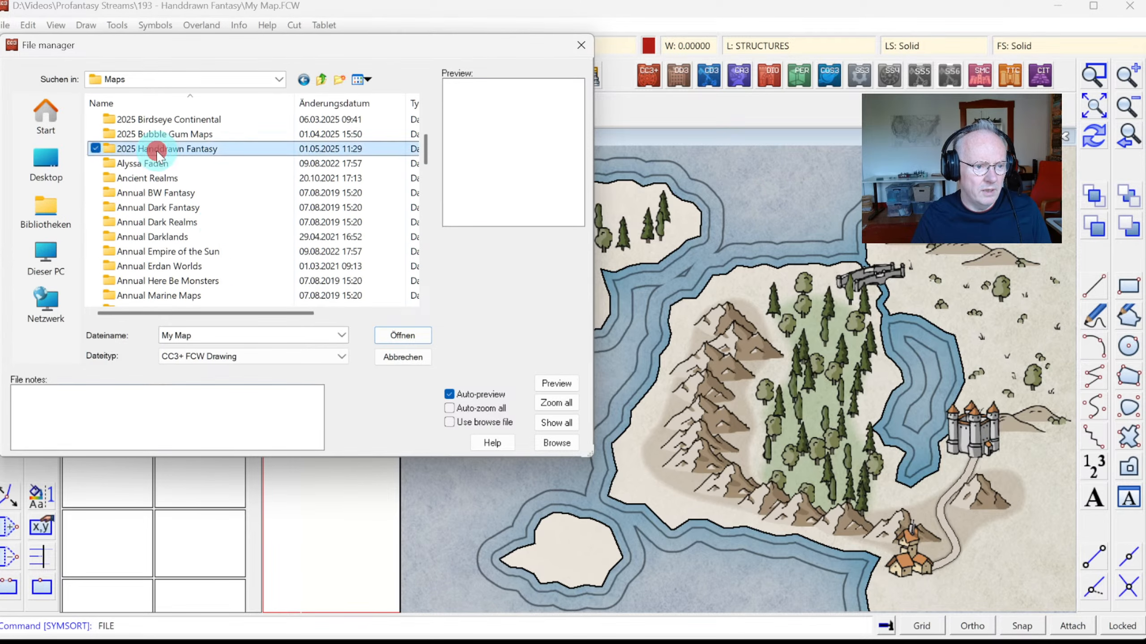
{"action": "double_click", "coordinate": [156, 153]}
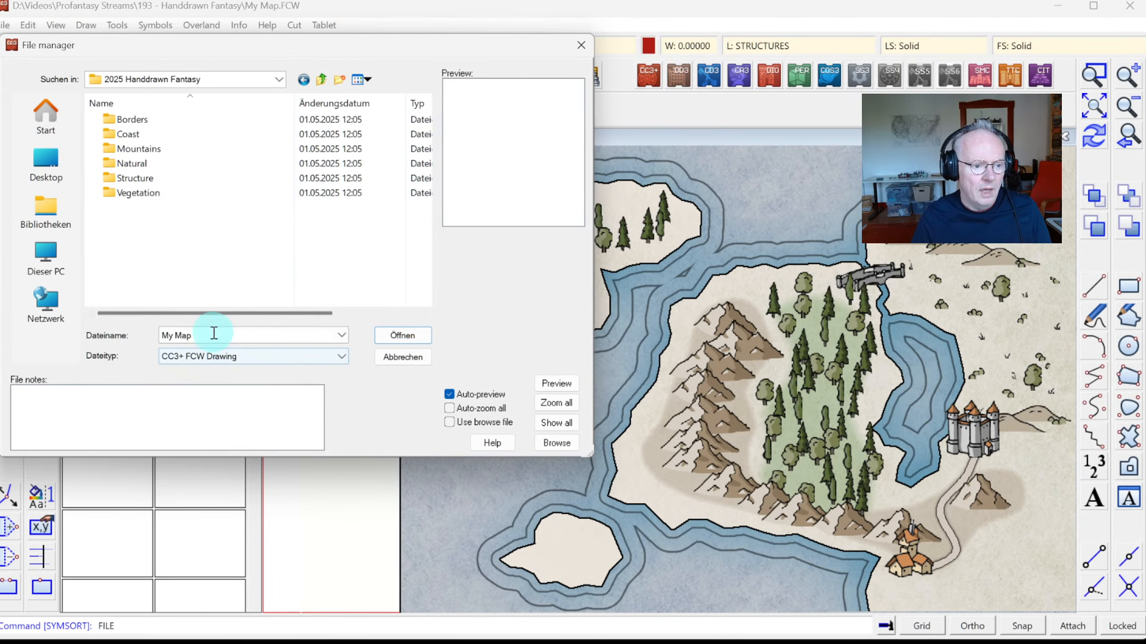
List CC3+ FSC Symbol catalog files, open CA221 Structures.FSC and look over its full set of symbols
{"action": "left_click", "coordinate": [219, 356]}
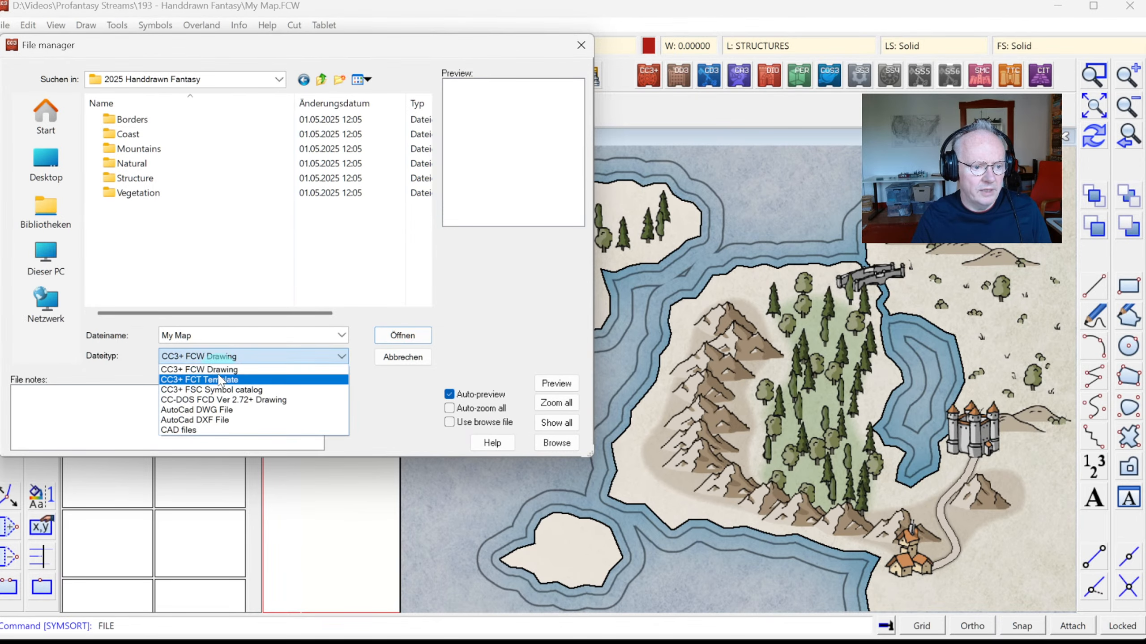
{"action": "left_click", "coordinate": [218, 389]}
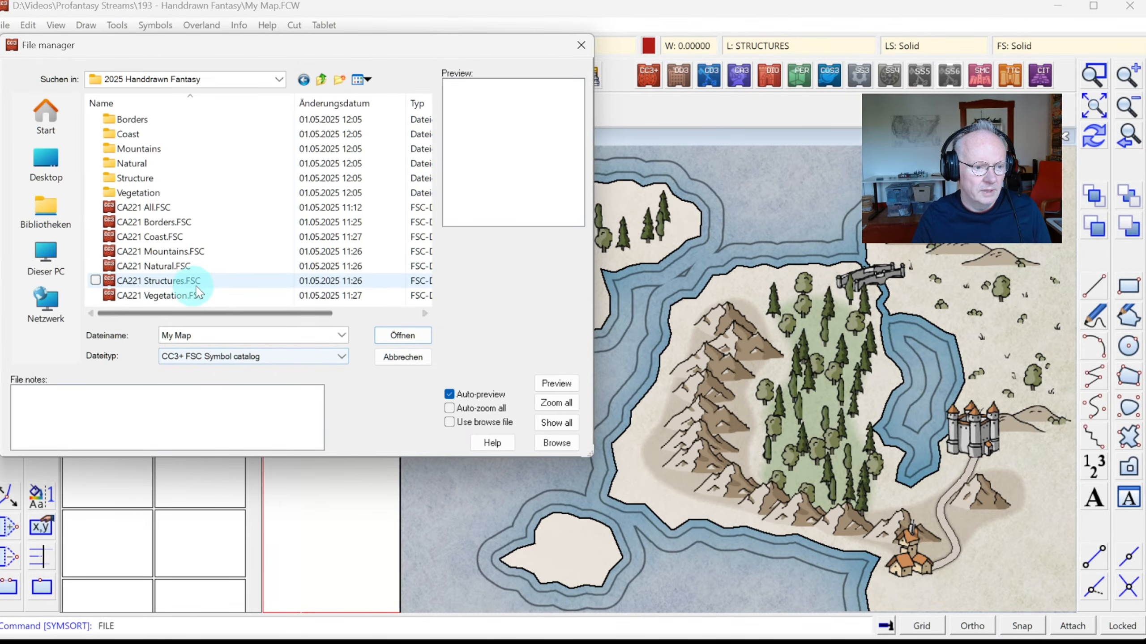
{"action": "left_click", "coordinate": [177, 285]}
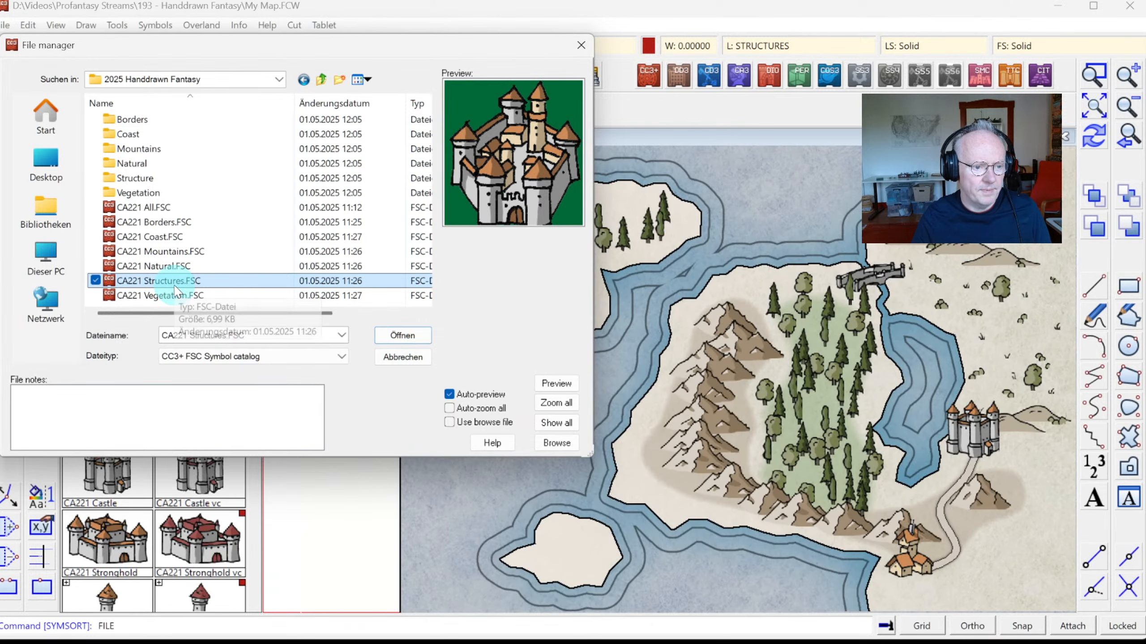
{"action": "double_click", "coordinate": [174, 285]}
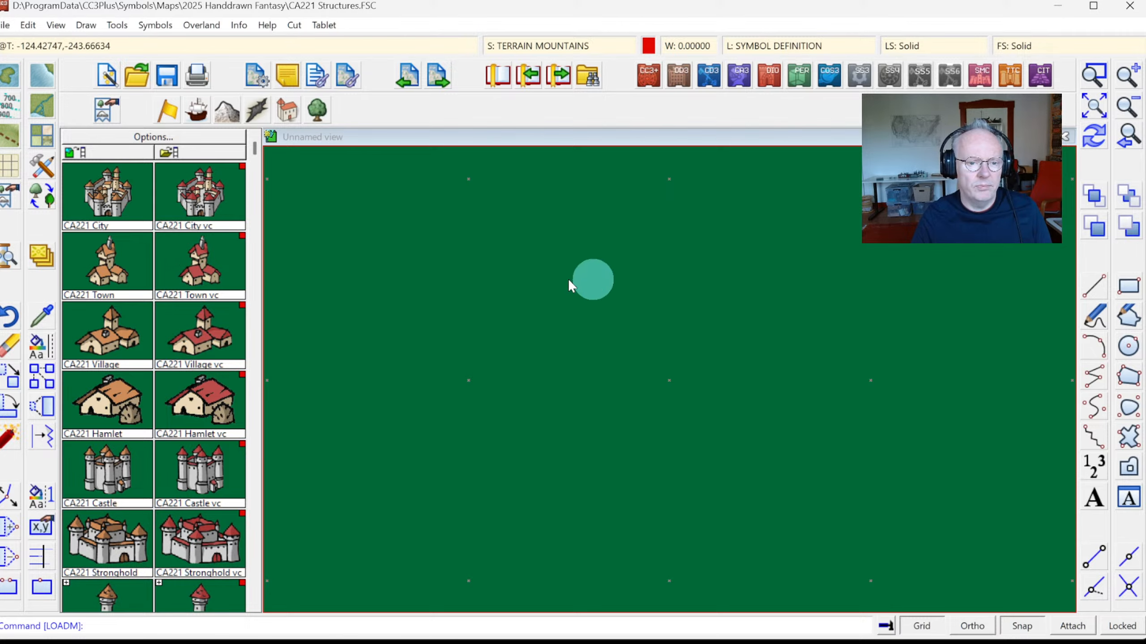
{"action": "right_click", "coordinate": [136, 189]}
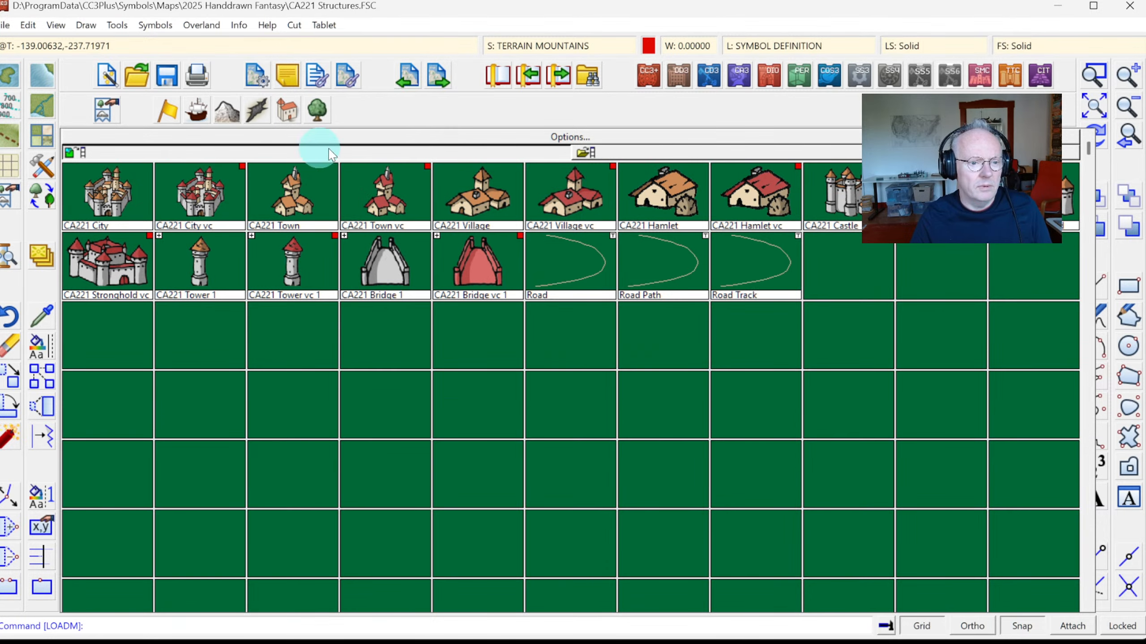
{"action": "left_click", "coordinate": [507, 261]}
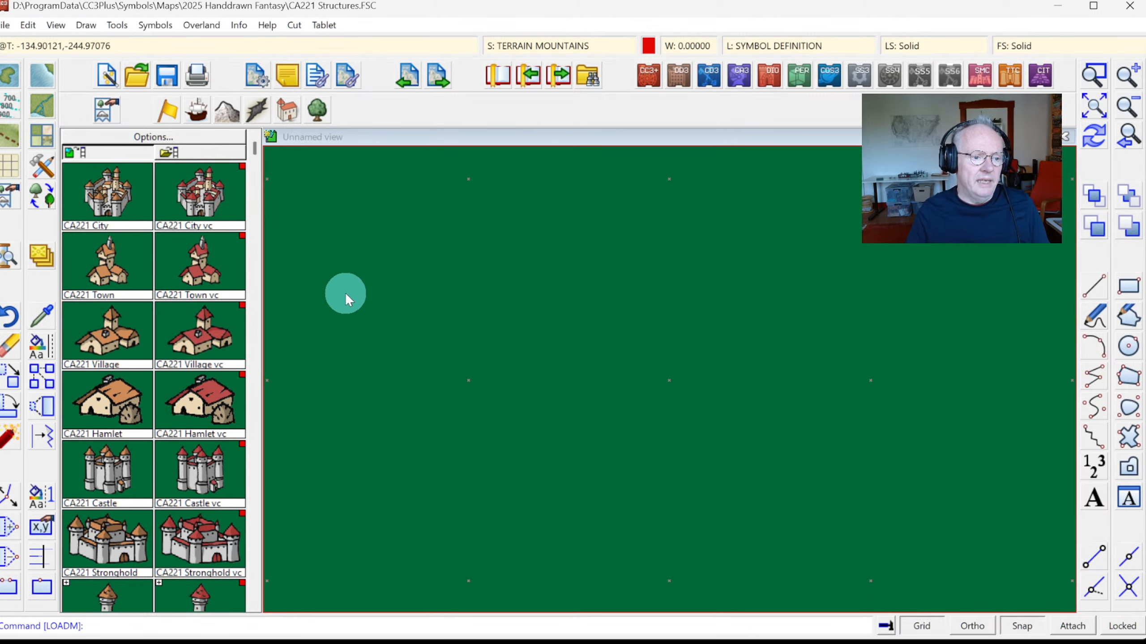
Start importing PNGs into the catalog and choose the New folder inside the annual's Symbols\PNGs folder as source
{"action": "left_click", "coordinate": [157, 30]}
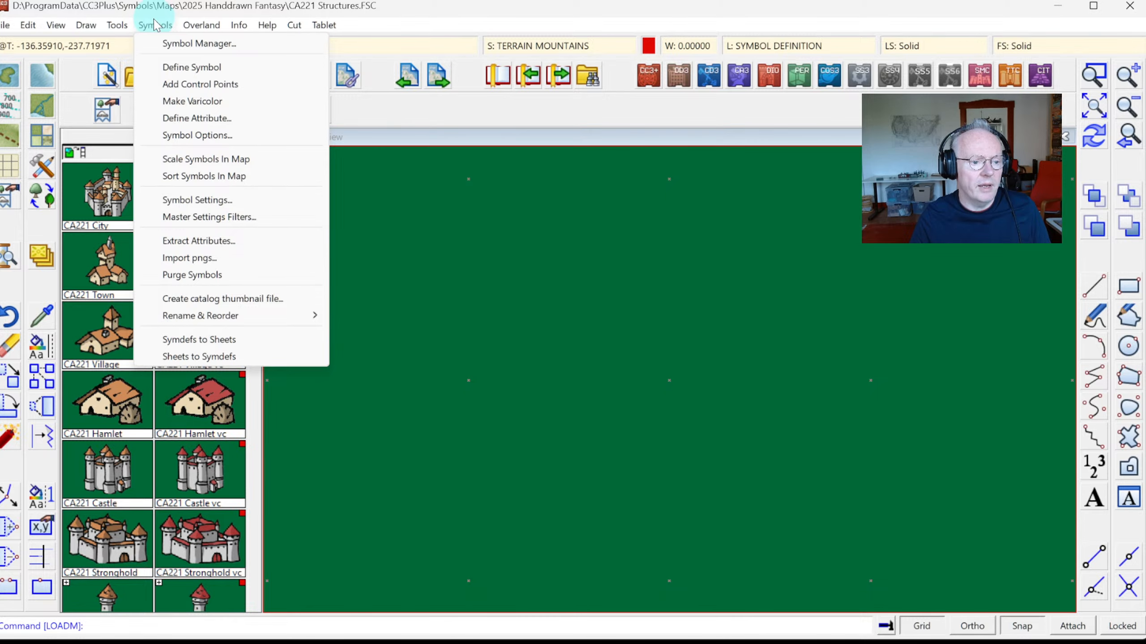
{"action": "left_click", "coordinate": [205, 260]}
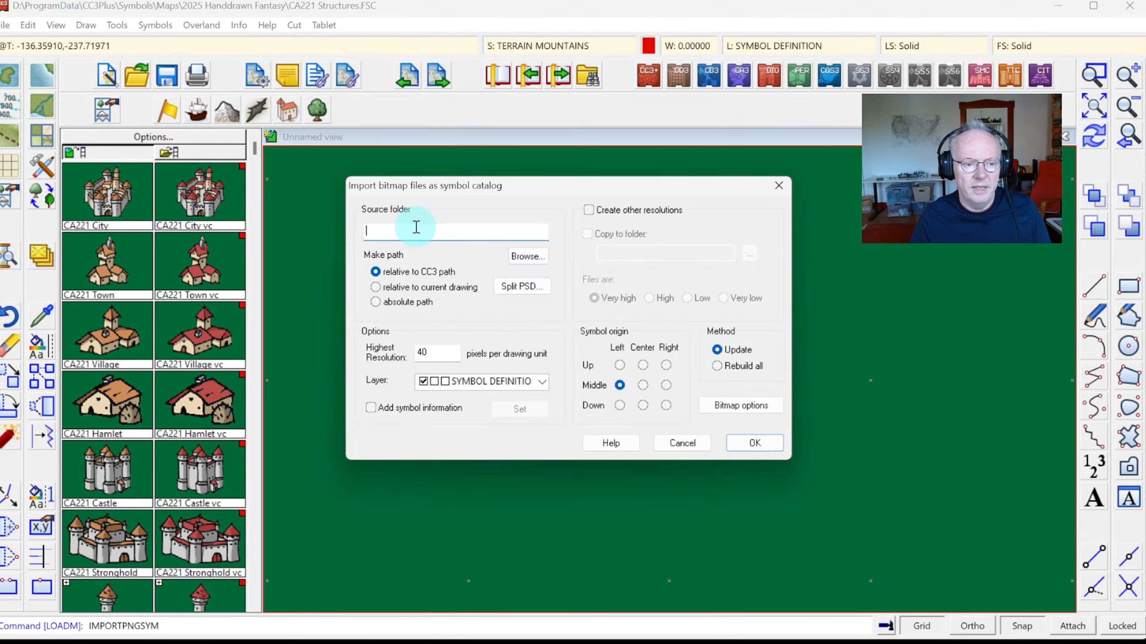
{"action": "left_click", "coordinate": [522, 256]}
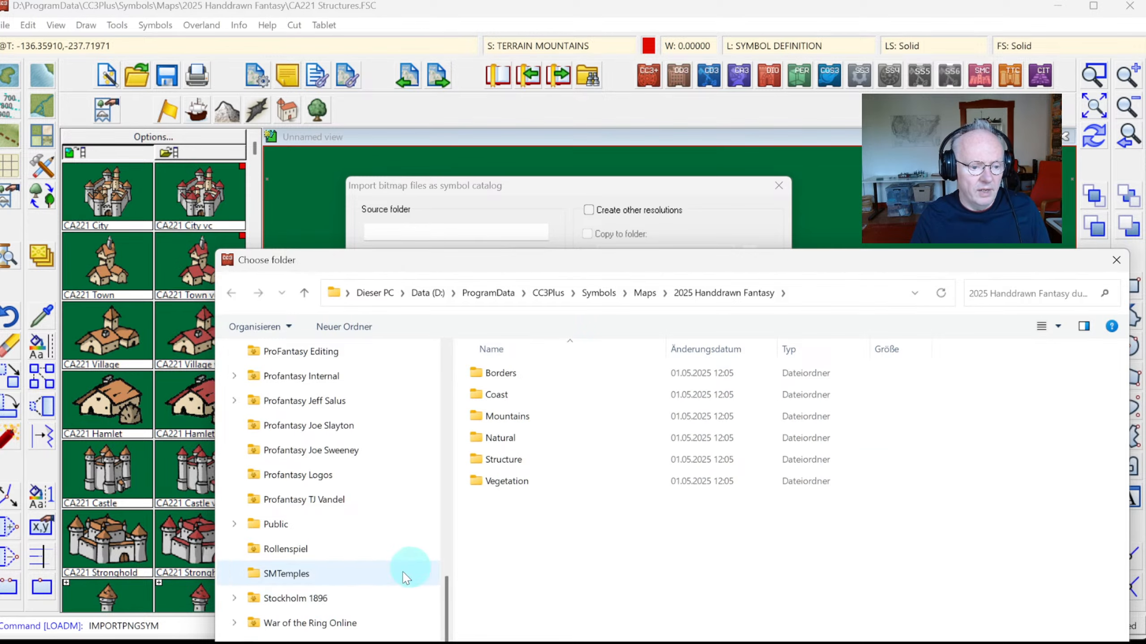
{"action": "left_click_drag", "start_coordinate": [447, 601], "coordinate": [471, 379]}
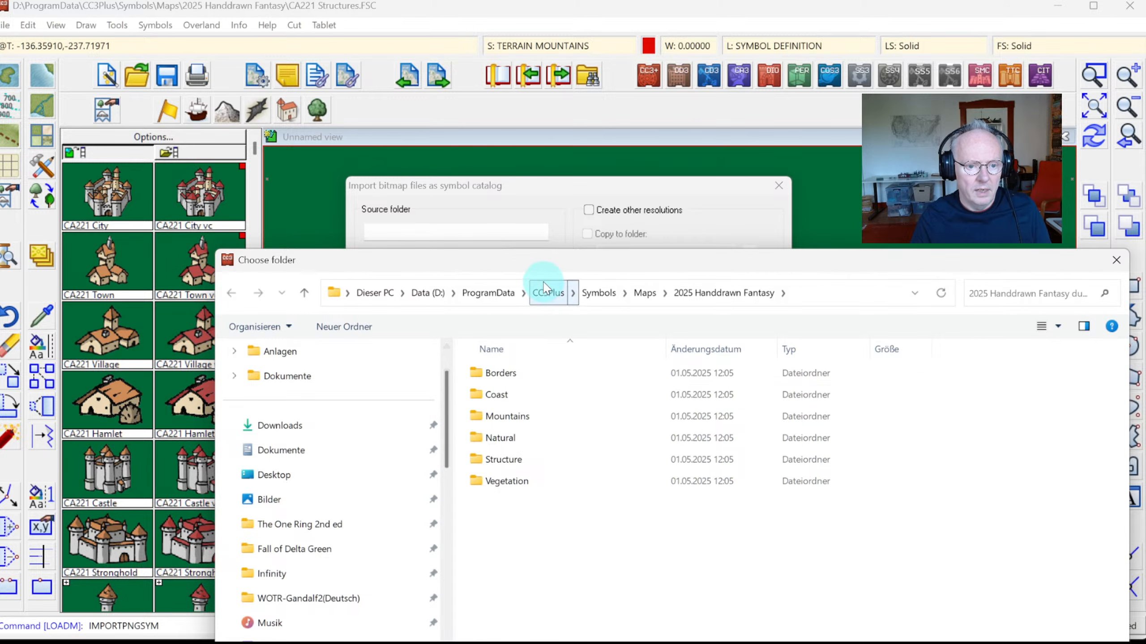
{"action": "left_click_drag", "start_coordinate": [535, 254], "coordinate": [530, 301]}
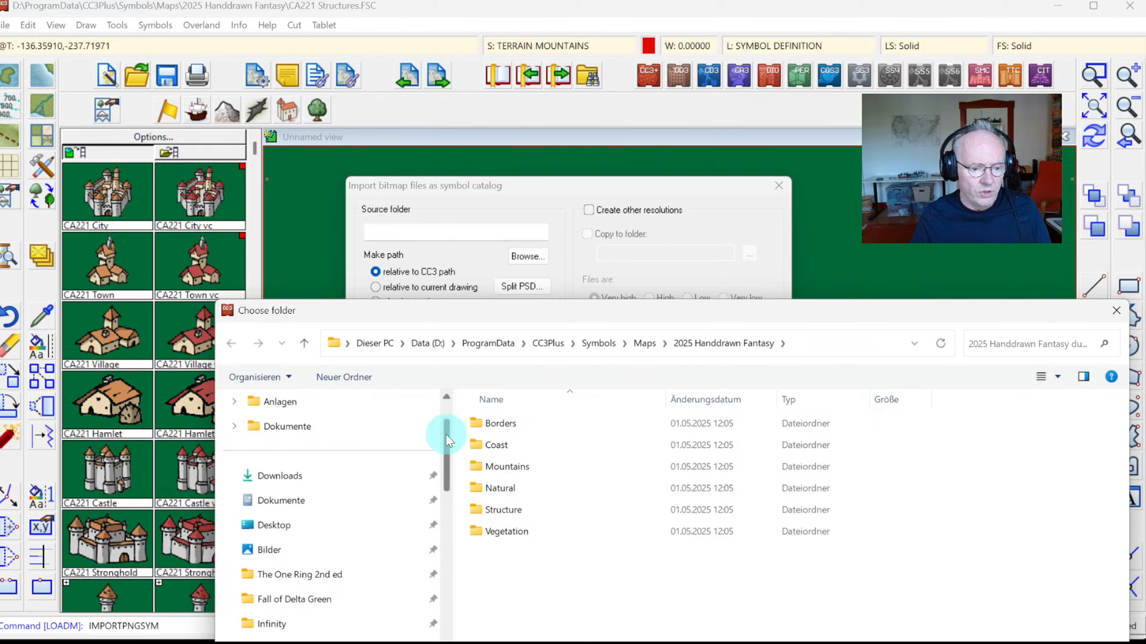
{"action": "scroll", "coordinate": [446, 465], "scroll_direction": "down", "scroll_amount": 2}
{"action": "left_click_drag", "start_coordinate": [444, 463], "coordinate": [442, 635]}
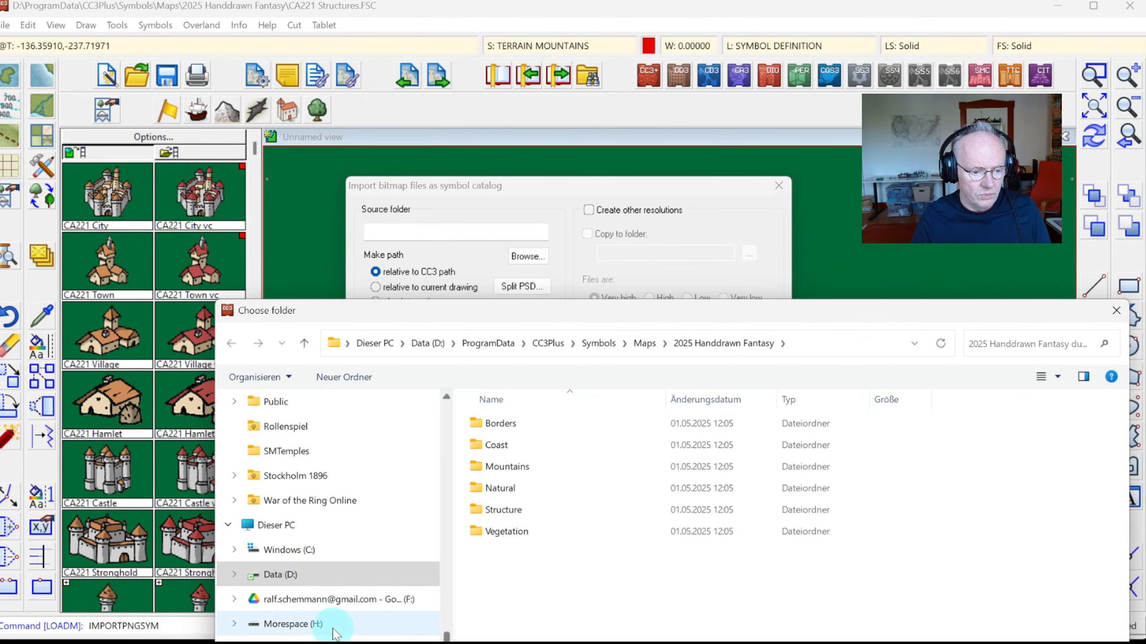
{"action": "left_click", "coordinate": [296, 575]}
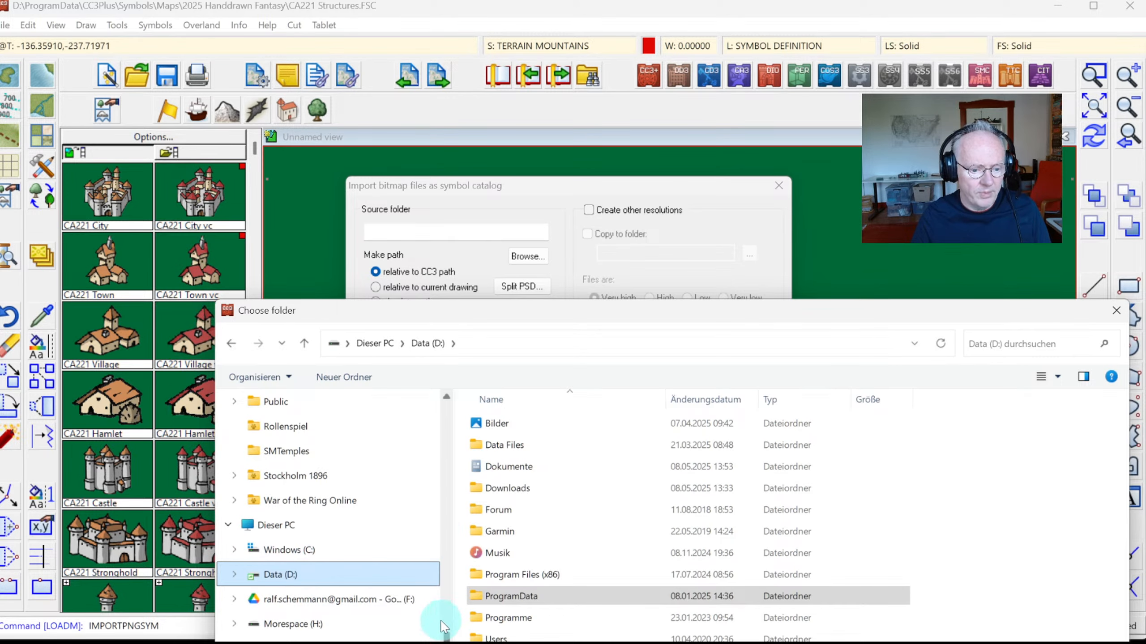
{"action": "left_click_drag", "start_coordinate": [446, 635], "coordinate": [376, 508]}
{"action": "left_click", "coordinate": [286, 500]}
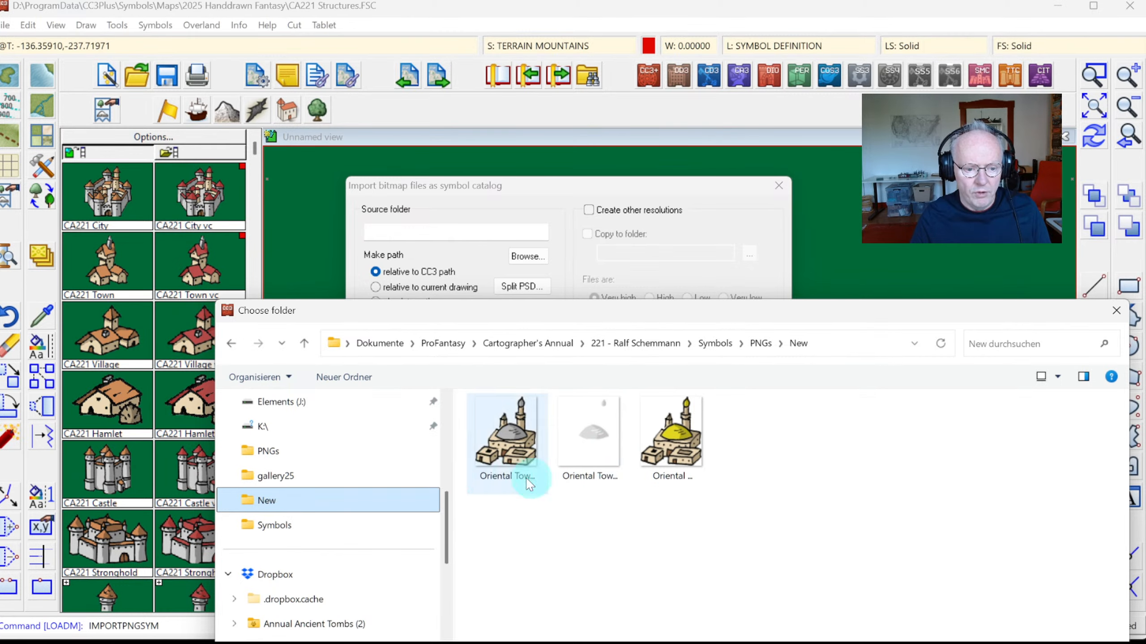
{"action": "double_click", "coordinate": [503, 428]}
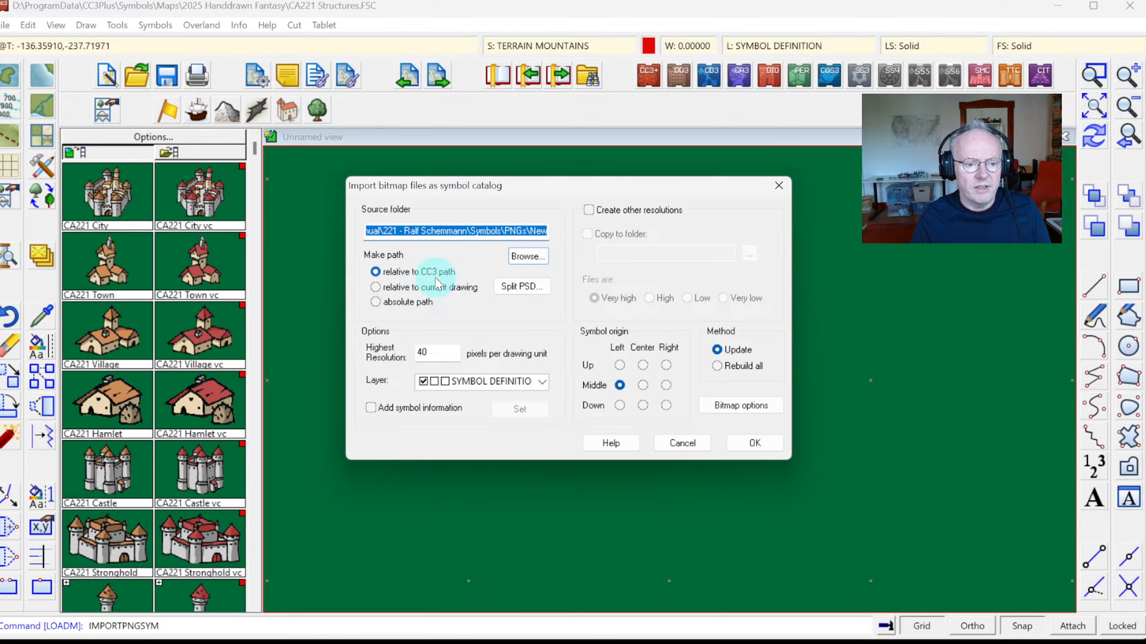
Enable creating other resolutions and copying to a folder, and browse to ProgramData on Data (D:) for the destination
{"action": "left_click", "coordinate": [589, 210]}
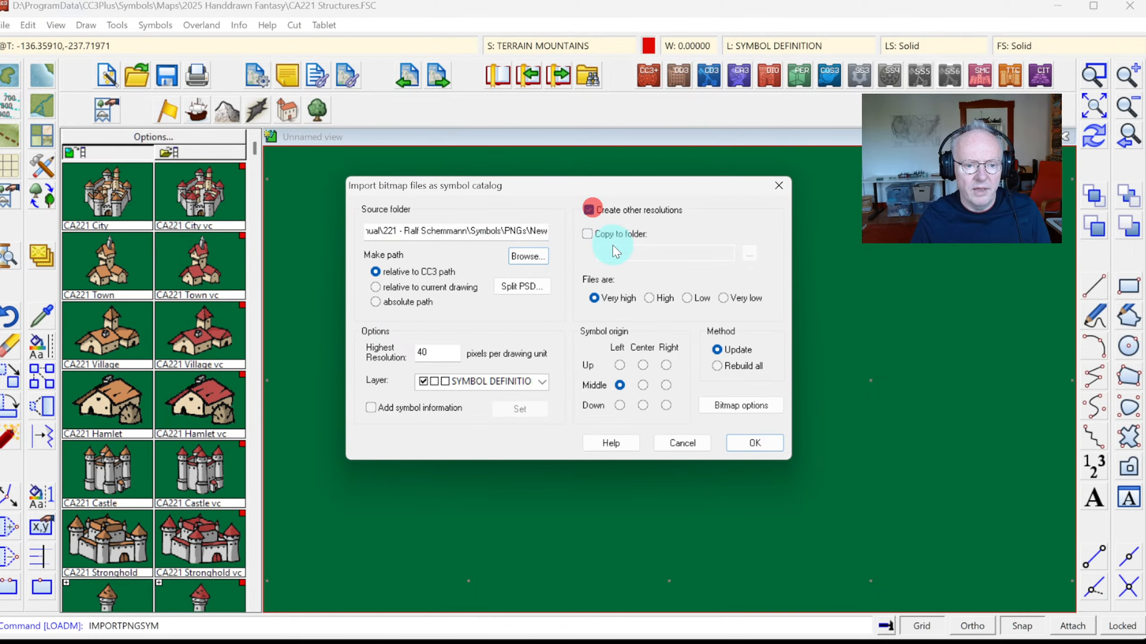
{"action": "left_click", "coordinate": [588, 234]}
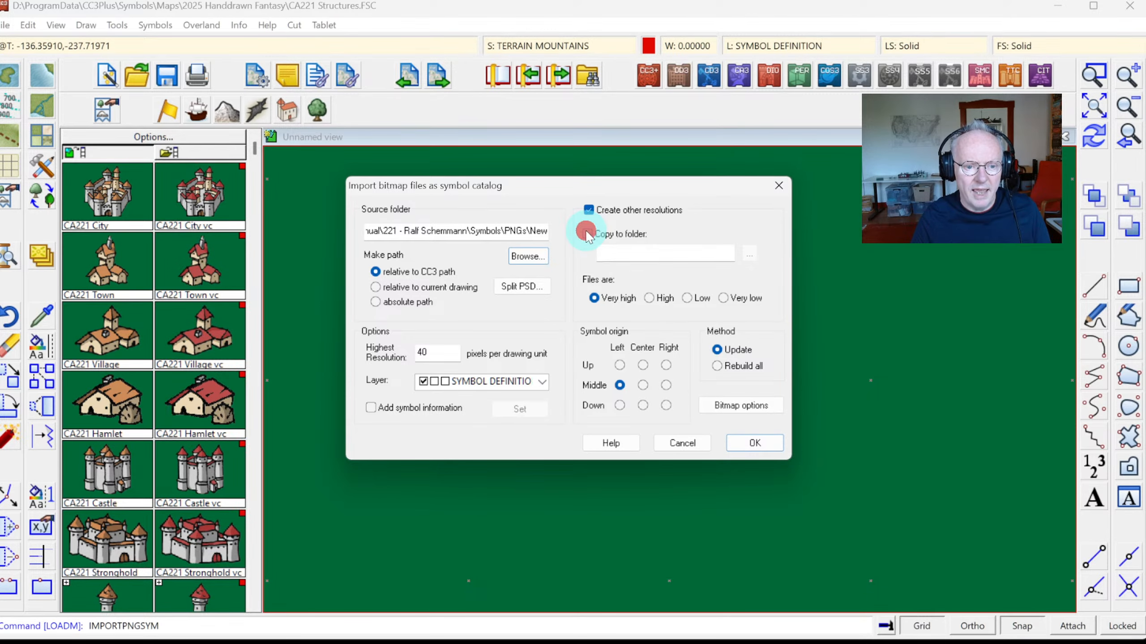
{"action": "left_click", "coordinate": [749, 258]}
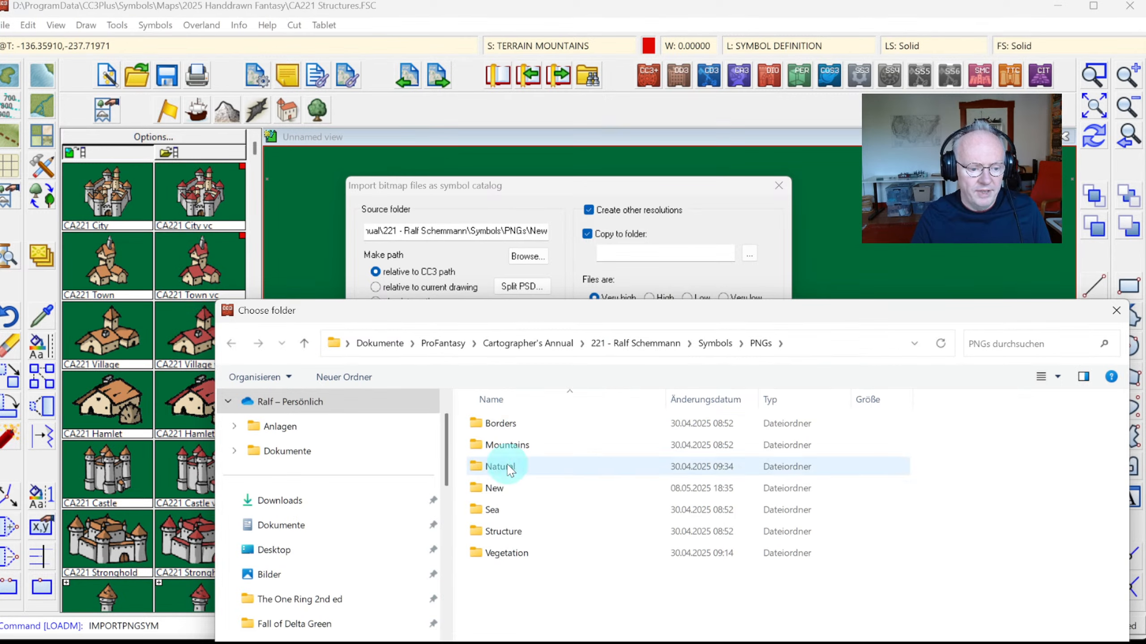
{"action": "scroll", "coordinate": [340, 630], "scroll_direction": "down", "scroll_amount": 7}
{"action": "scroll", "coordinate": [341, 630], "scroll_direction": "up", "scroll_amount": 8}
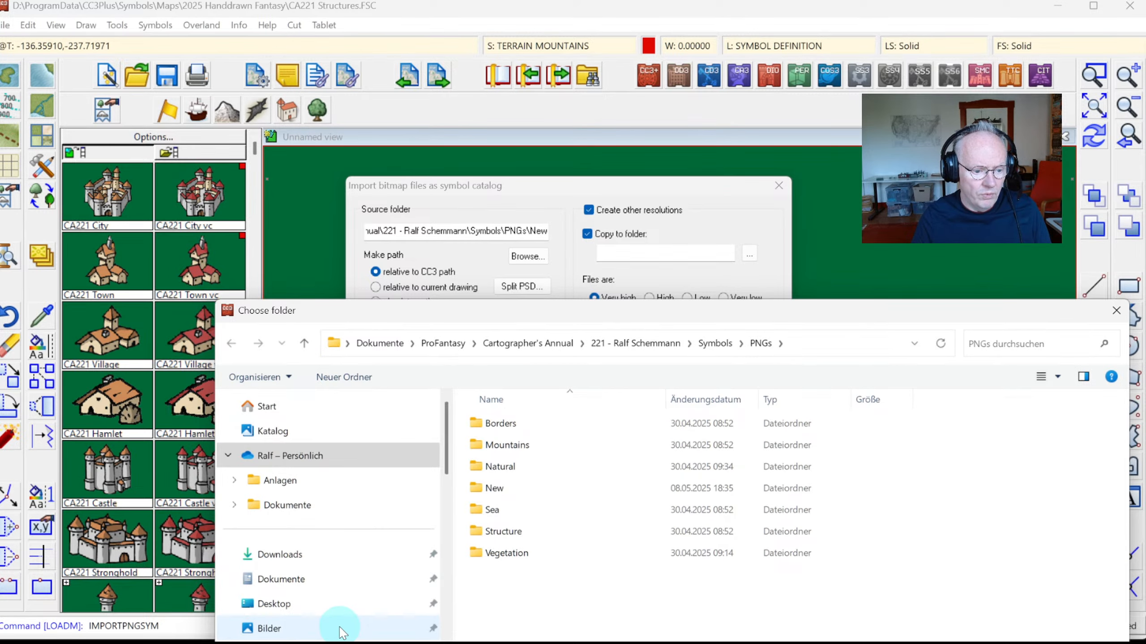
{"action": "scroll", "coordinate": [340, 630], "scroll_direction": "down", "scroll_amount": 6}
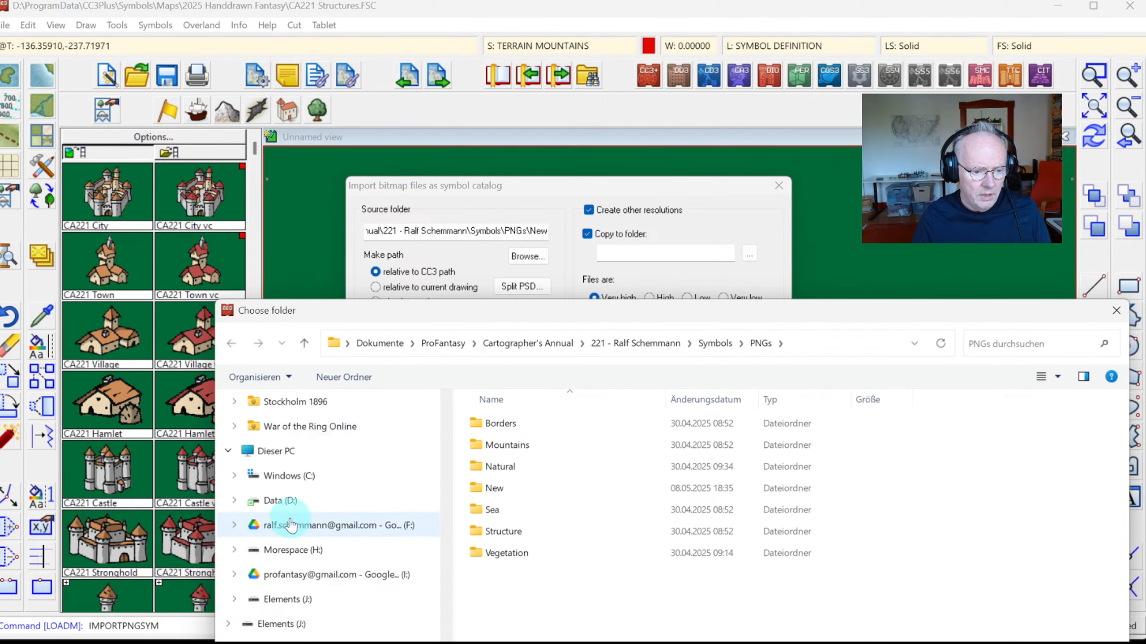
{"action": "left_click", "coordinate": [279, 500]}
{"action": "double_click", "coordinate": [522, 596]}
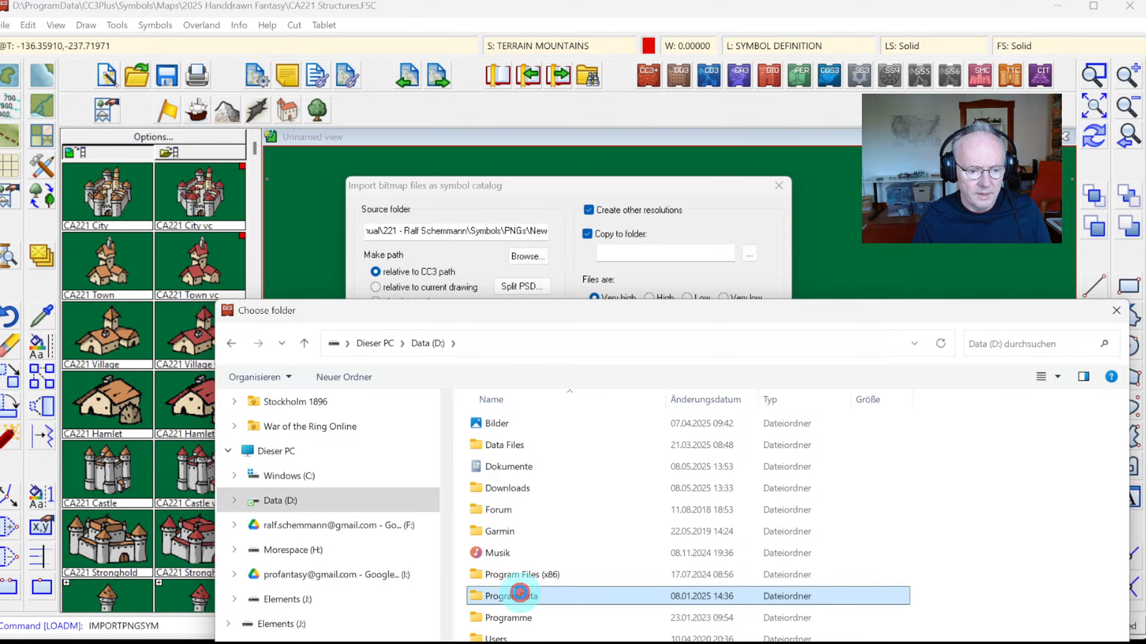
Set the import's copy destination to the D:\ProgramData\CC3Plus\Symbols\Maps\2025 Handdrawn Fantasy\Structure folder
{"action": "left_click", "coordinate": [509, 445]}
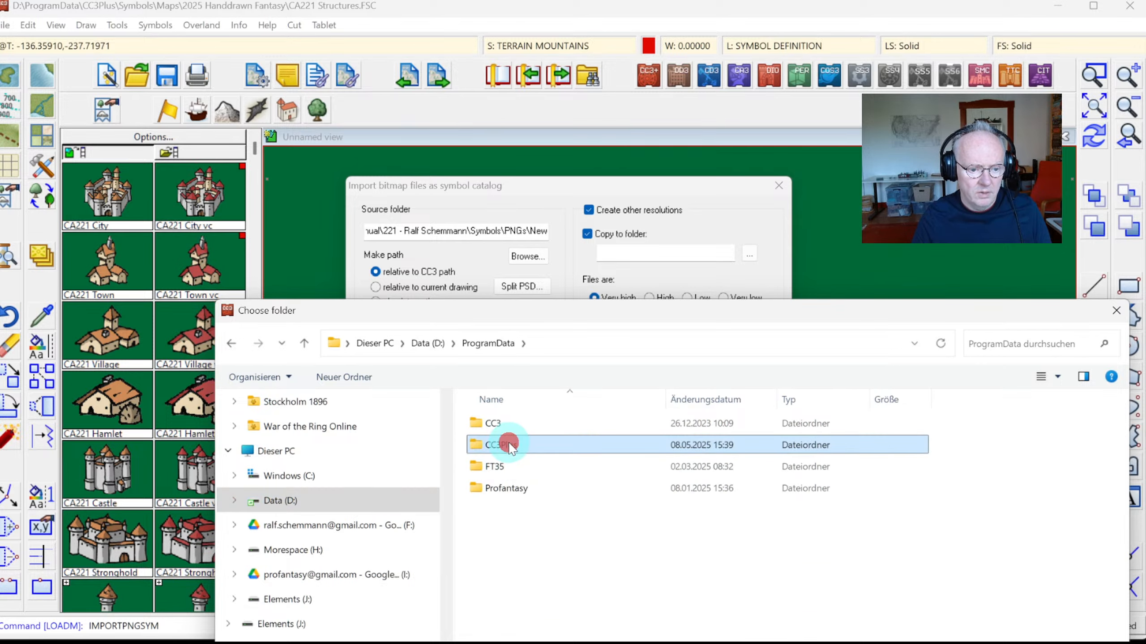
{"action": "double_click", "coordinate": [510, 445]}
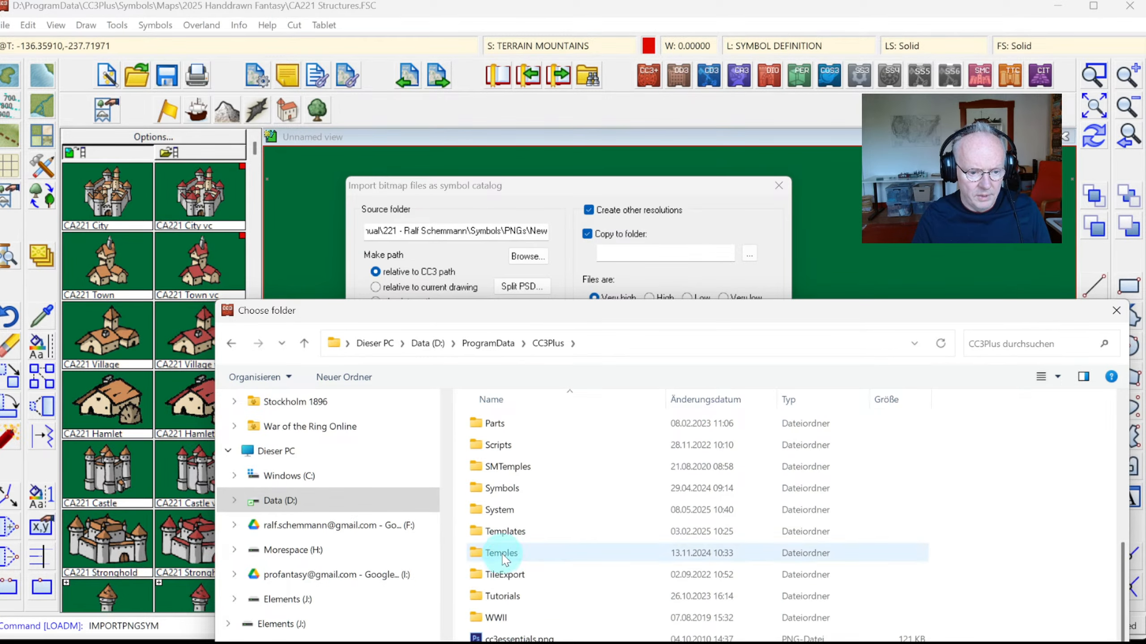
{"action": "double_click", "coordinate": [501, 488]}
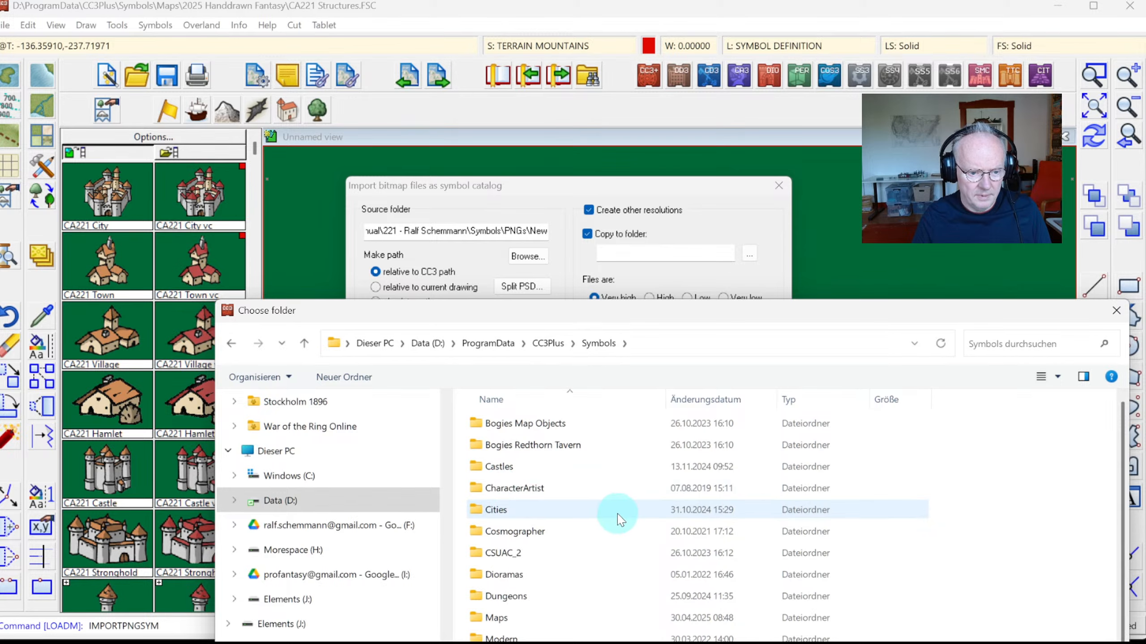
{"action": "double_click", "coordinate": [514, 623]}
{"action": "scroll", "coordinate": [532, 587], "scroll_direction": "down", "scroll_amount": 5}
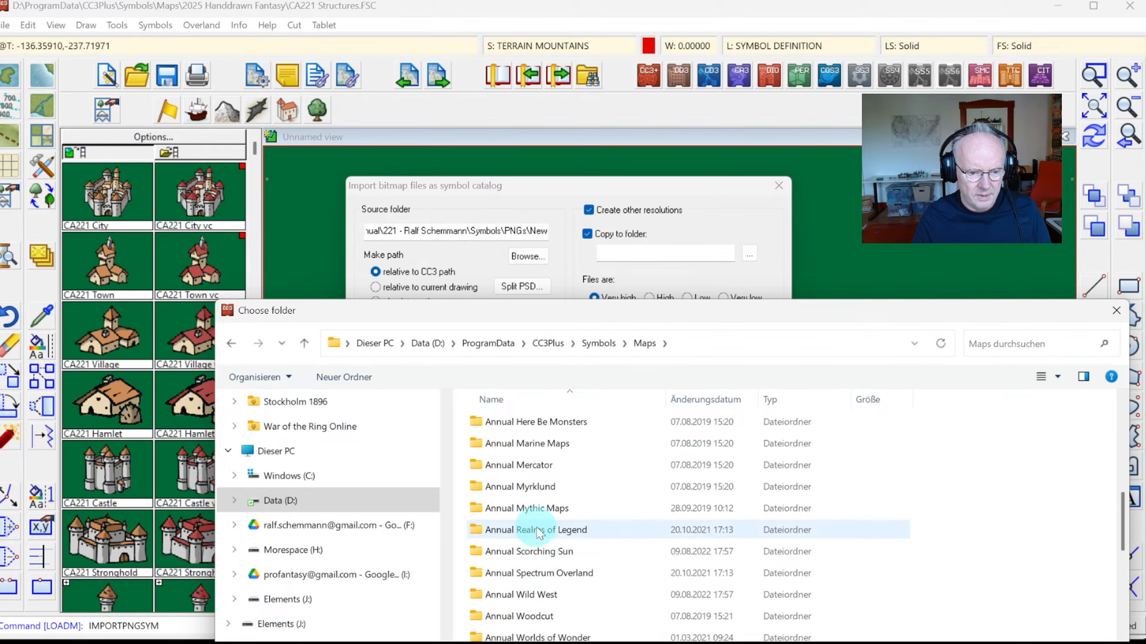
{"action": "scroll", "coordinate": [539, 533], "scroll_direction": "up", "scroll_amount": 5}
{"action": "double_click", "coordinate": [536, 488]}
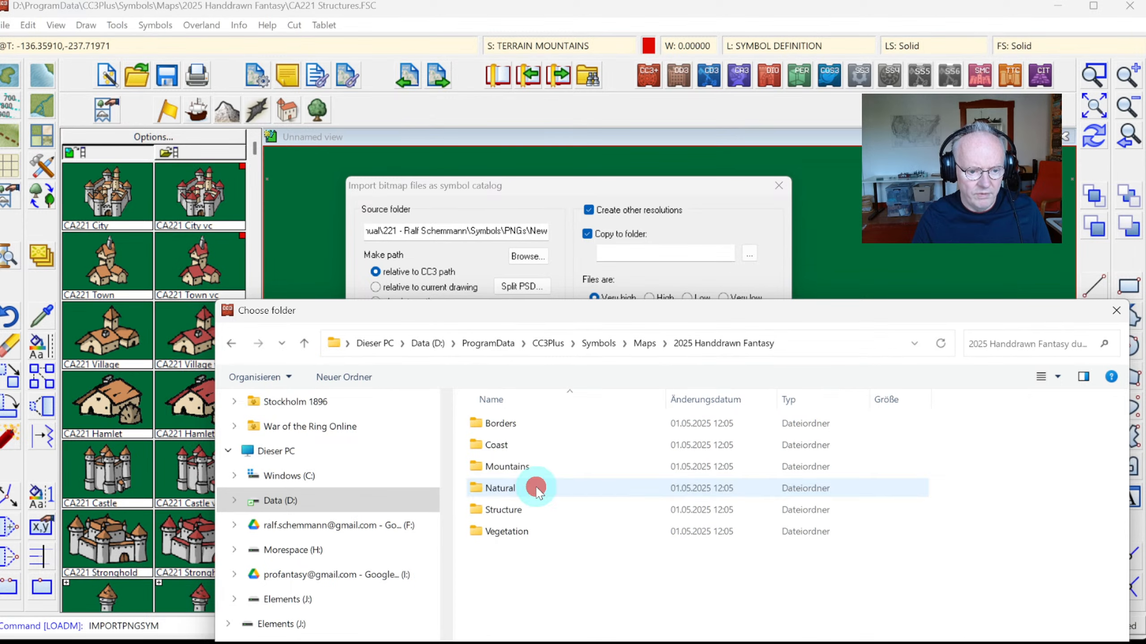
{"action": "left_click", "coordinate": [502, 508]}
{"action": "double_click", "coordinate": [503, 508]}
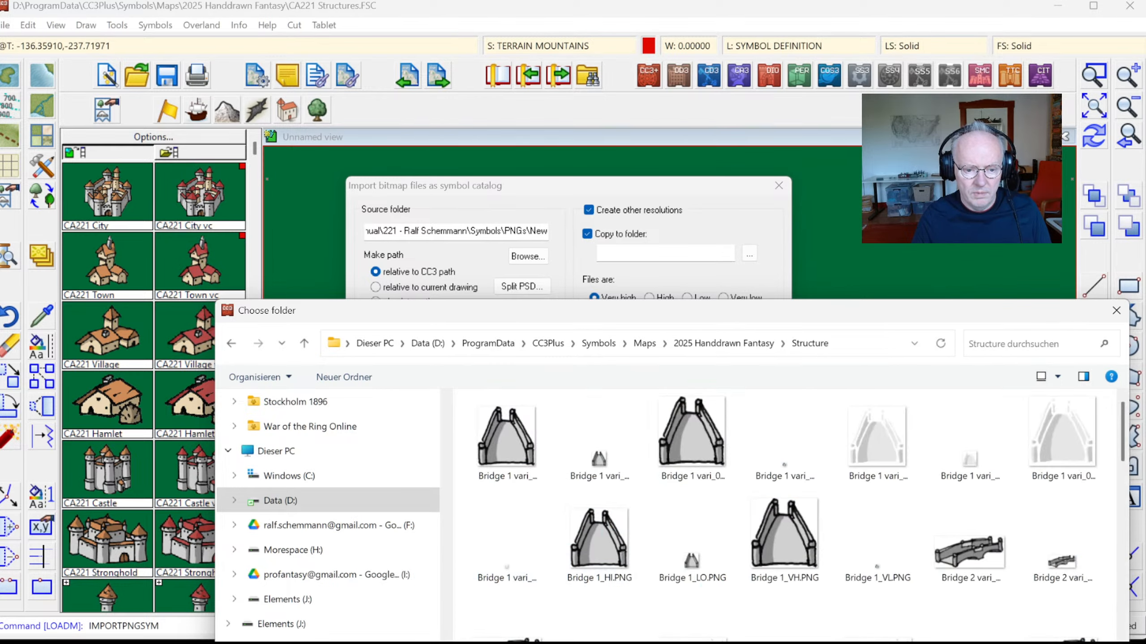
{"action": "left_click", "coordinate": [794, 643]}
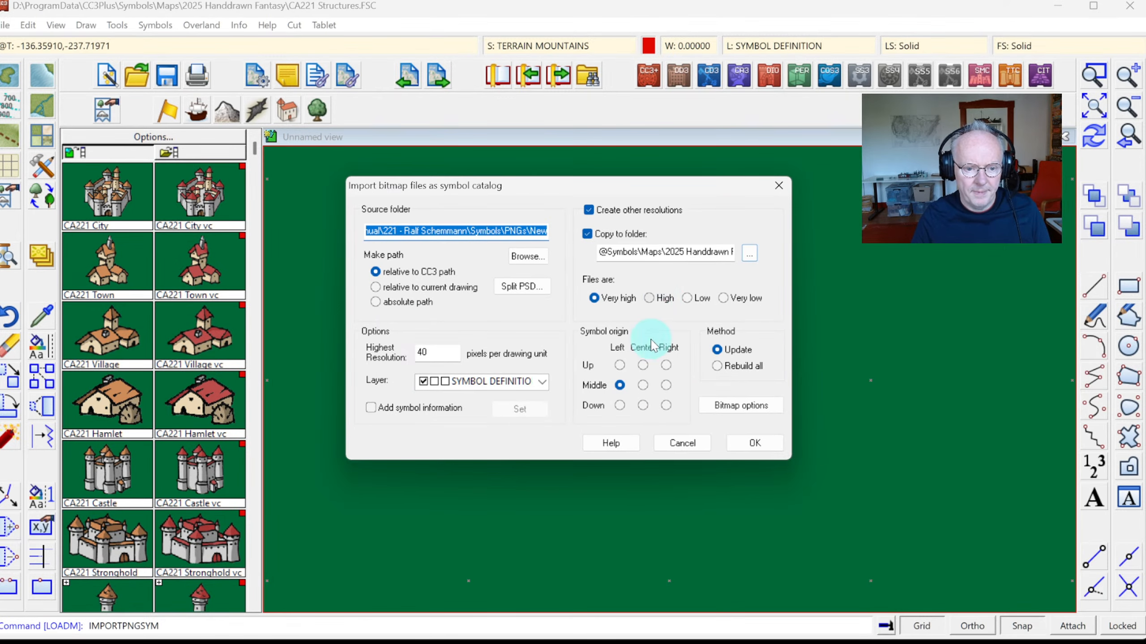
Set the symbol origin to Down Center and try to import the PNG files as symbols
{"action": "left_click", "coordinate": [643, 405]}
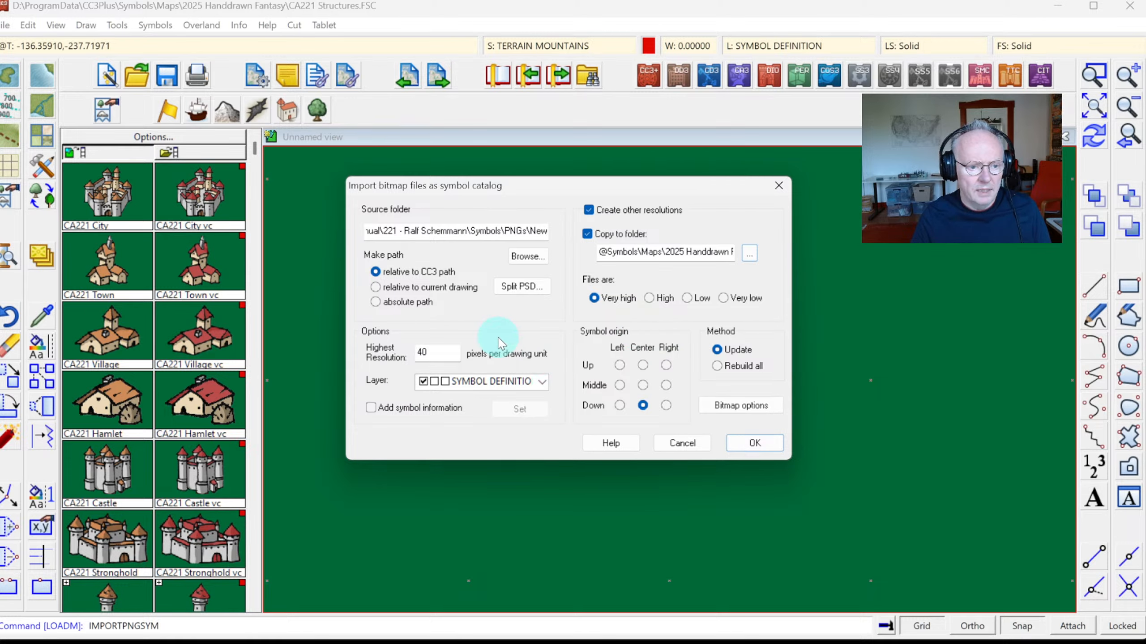
{"action": "left_click", "coordinate": [765, 451]}
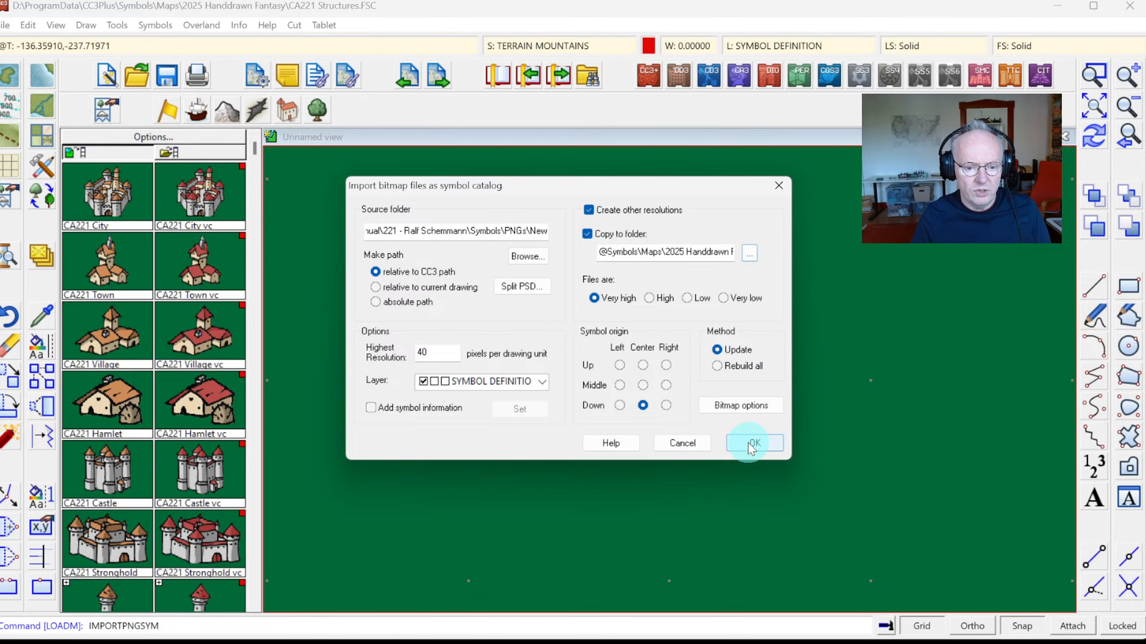
{"action": "left_click", "coordinate": [749, 444]}
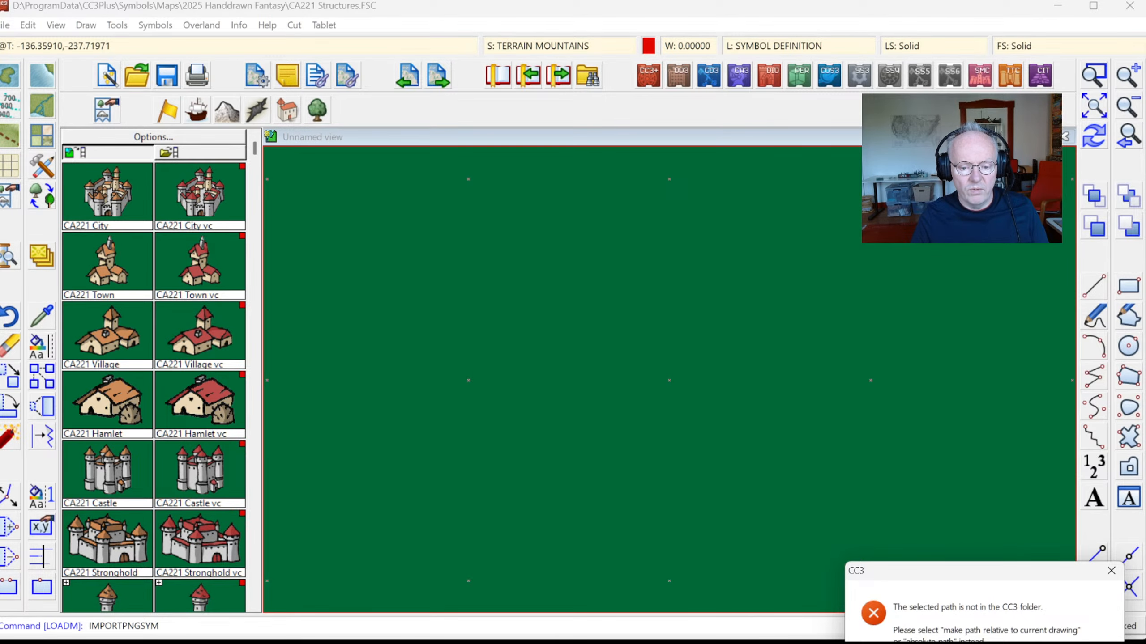
Dismiss the path error, restart the bitmap symbol import and turn off copying the files to a folder
{"action": "left_click", "coordinate": [1083, 643]}
{"action": "right_click", "coordinate": [599, 358]}
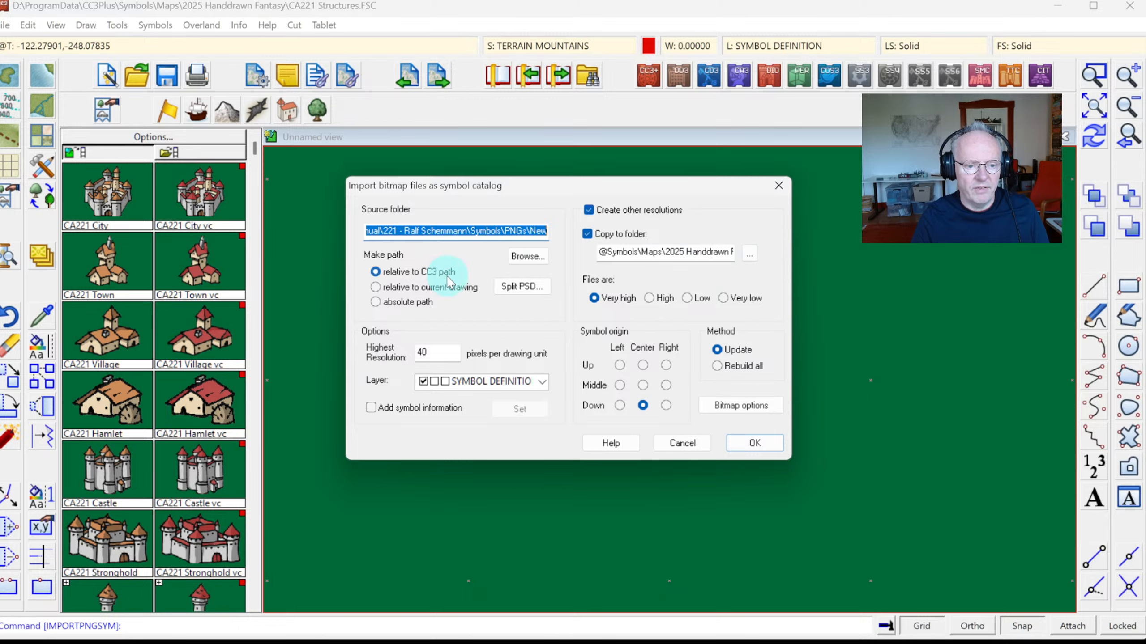
{"action": "left_click", "coordinate": [587, 234]}
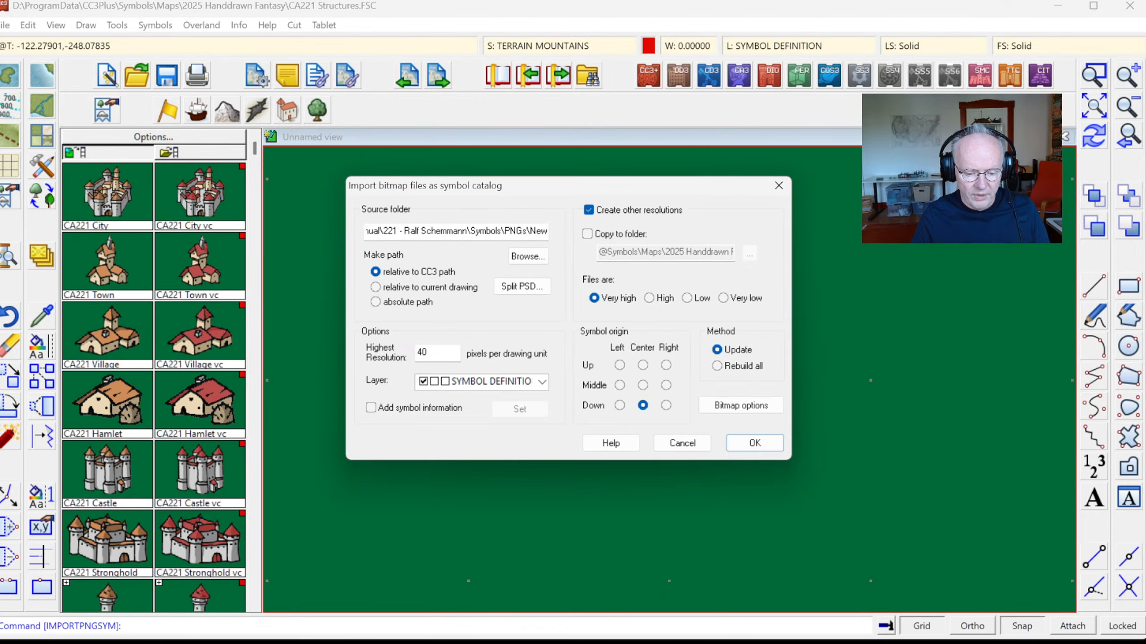
Switch to File Explorer and copy the three Oriental Town PNG files from the New folder inside Symbols\PNGs
{"action": "key", "text": "alt+Tab"}
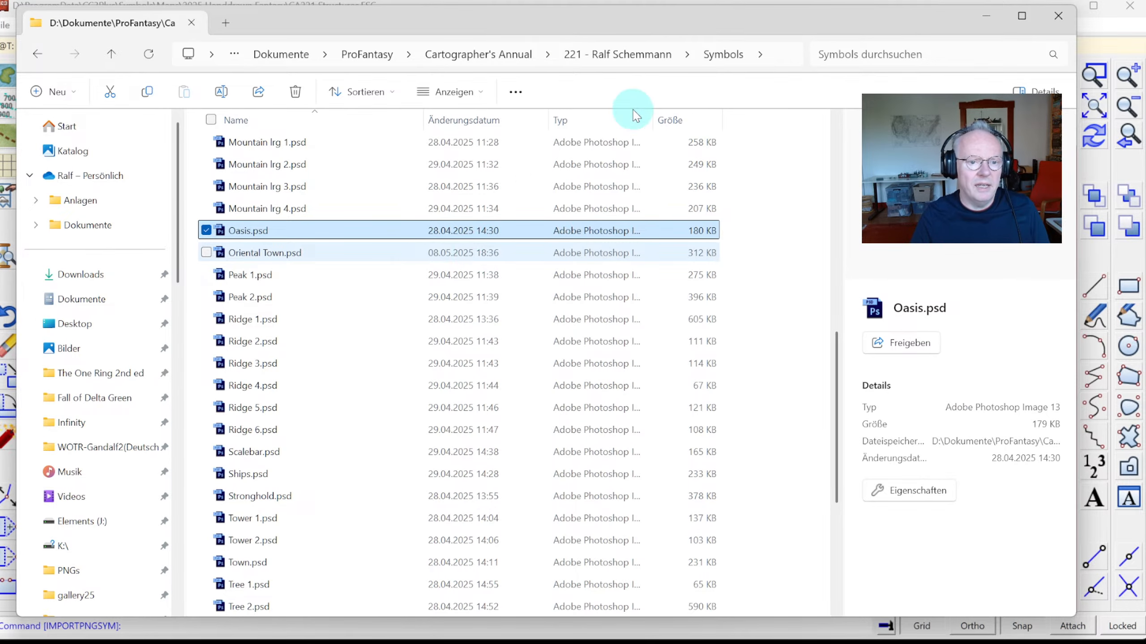
{"action": "scroll", "coordinate": [723, 192], "scroll_direction": "up", "scroll_amount": 9}
{"action": "left_click", "coordinate": [241, 147]}
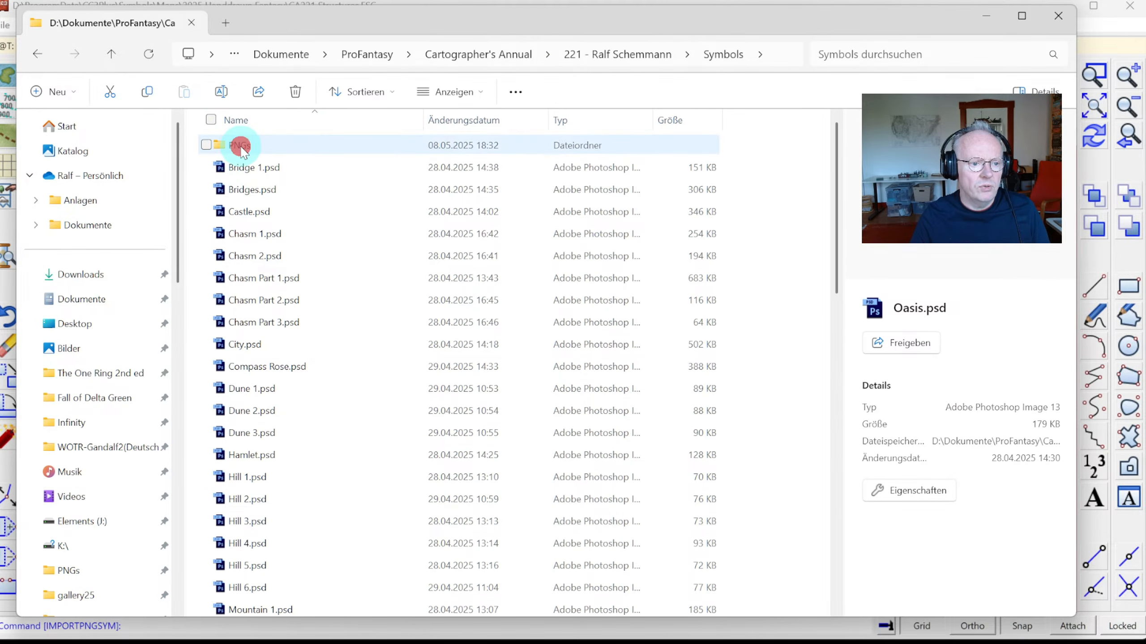
{"action": "double_click", "coordinate": [242, 147]}
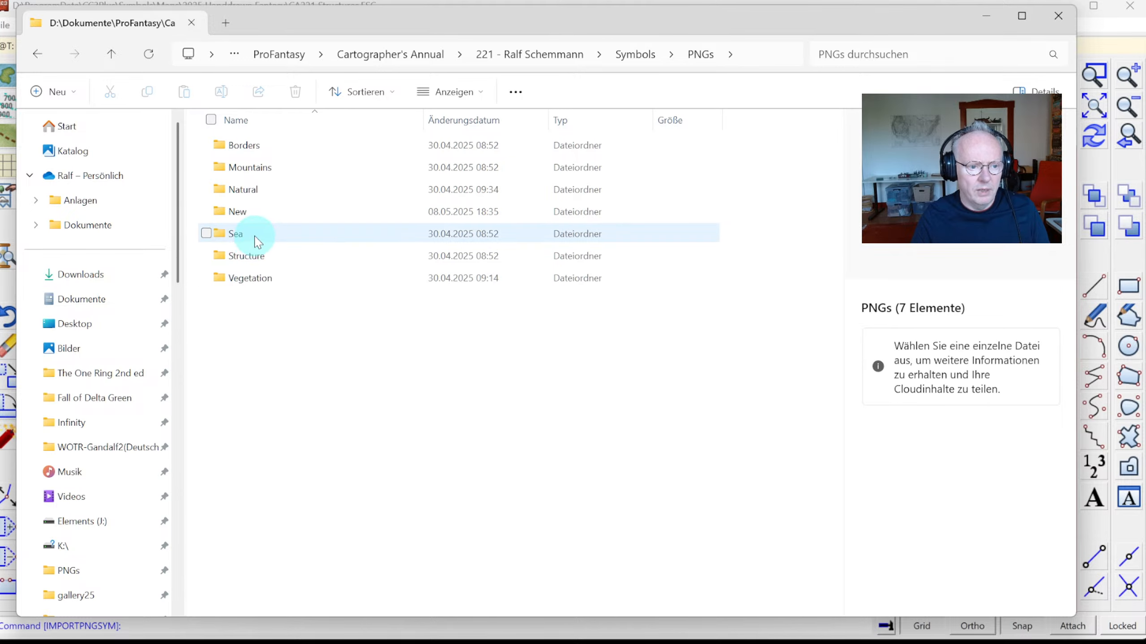
{"action": "double_click", "coordinate": [250, 213]}
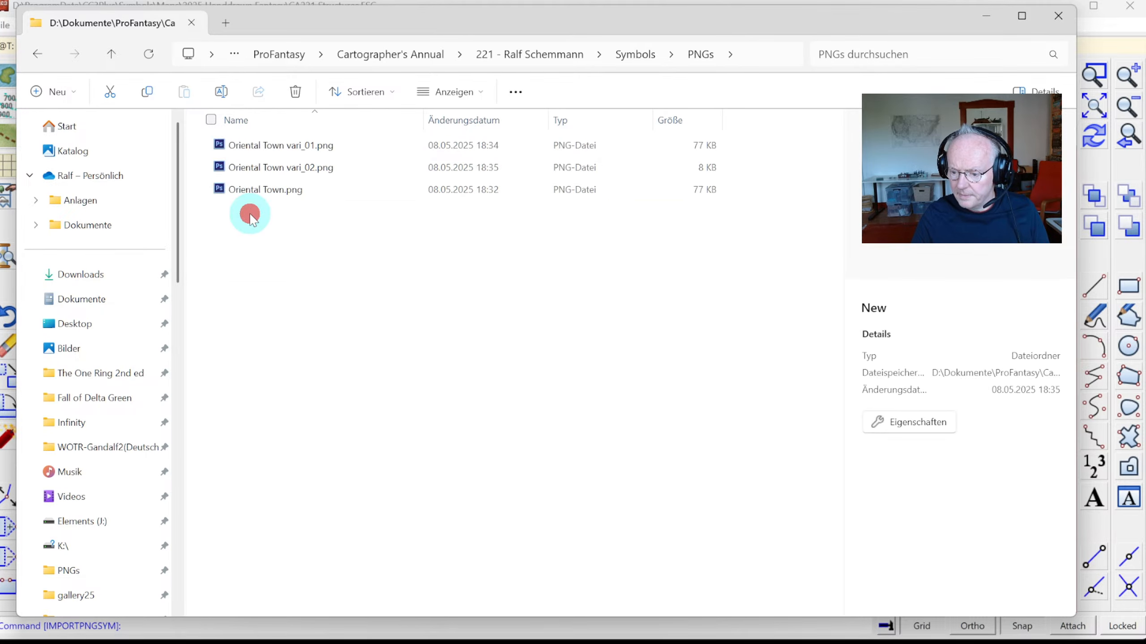
{"action": "left_click", "coordinate": [256, 146]}
{"action": "left_click", "coordinate": [268, 190], "text": "shift"}
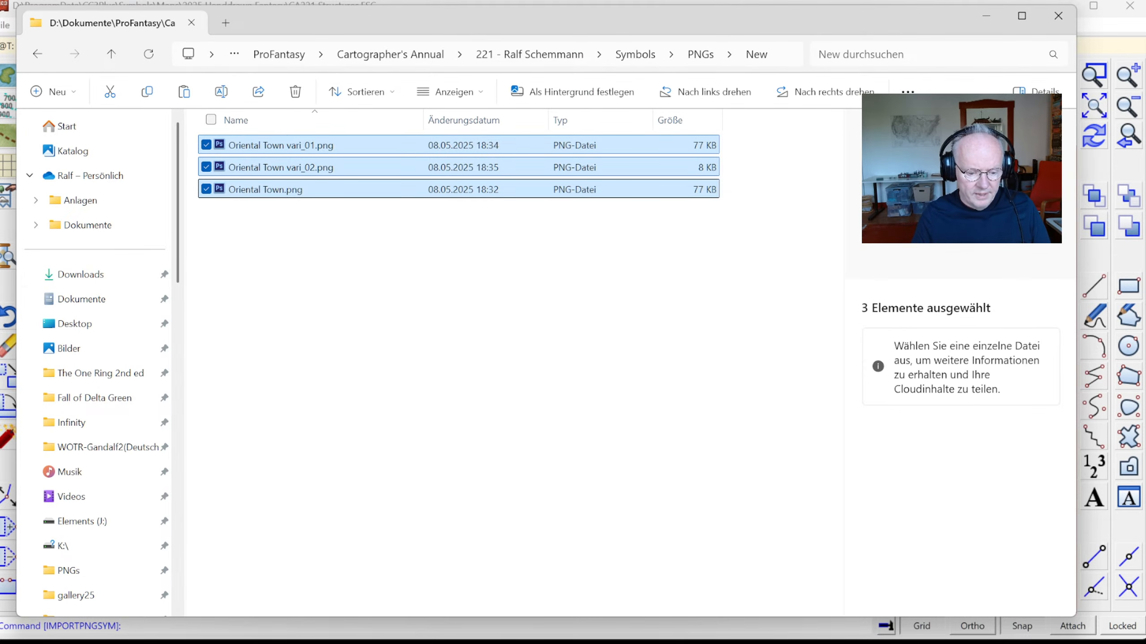
Open a second File Explorer window and go to the Data (D:) drive
{"action": "key", "text": "super"}
{"action": "key", "text": "super+e"}
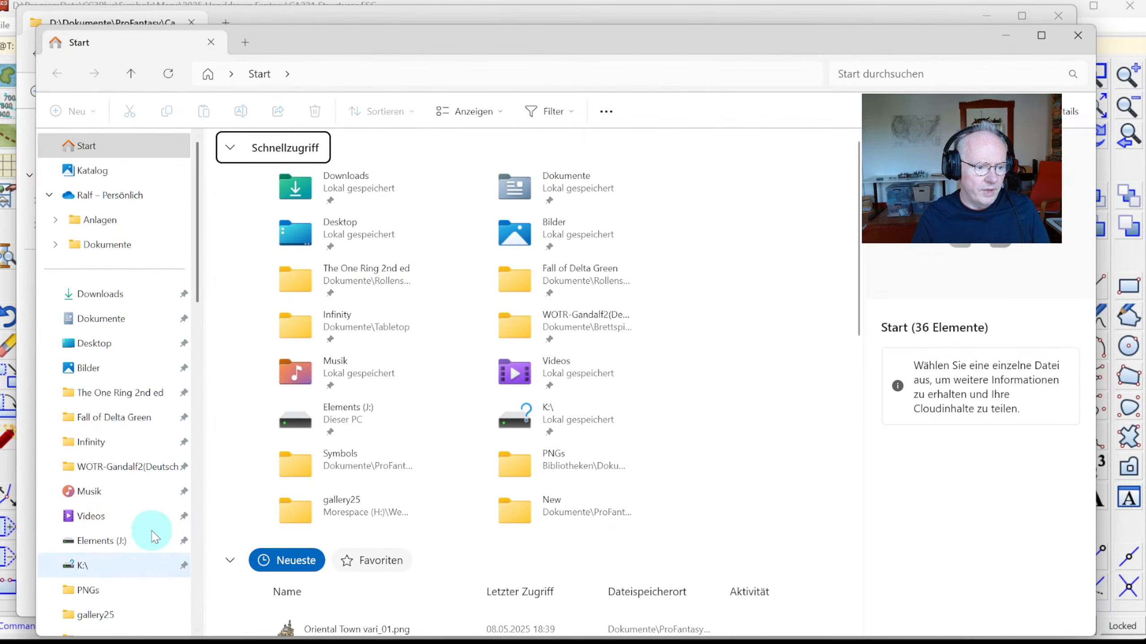
{"action": "scroll", "coordinate": [121, 582], "scroll_direction": "down", "scroll_amount": 5}
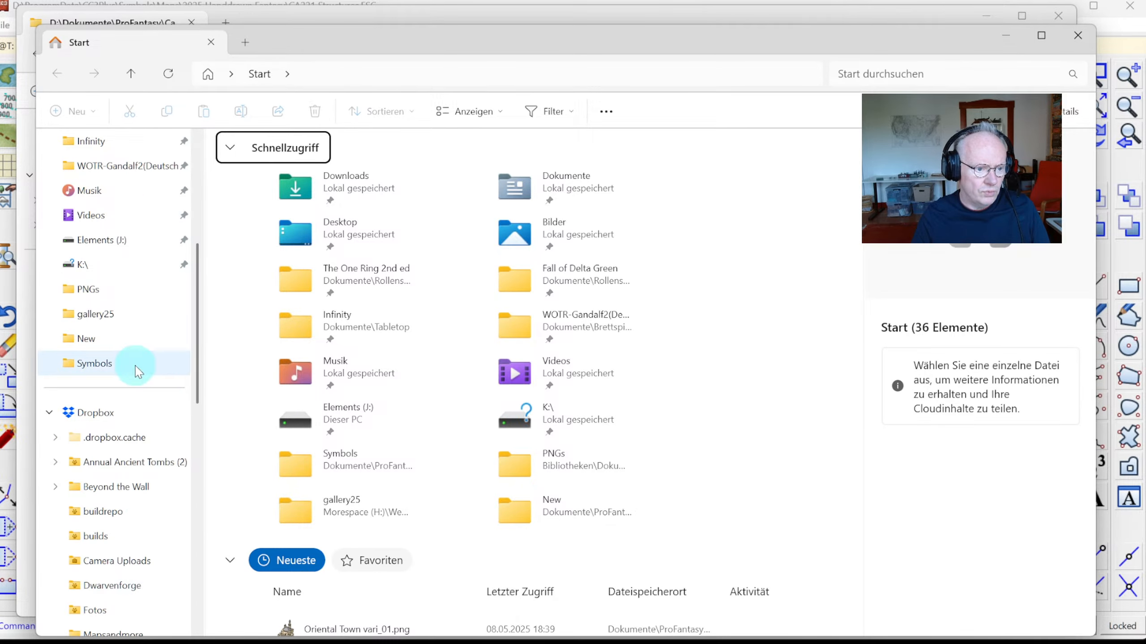
{"action": "left_click", "coordinate": [107, 363]}
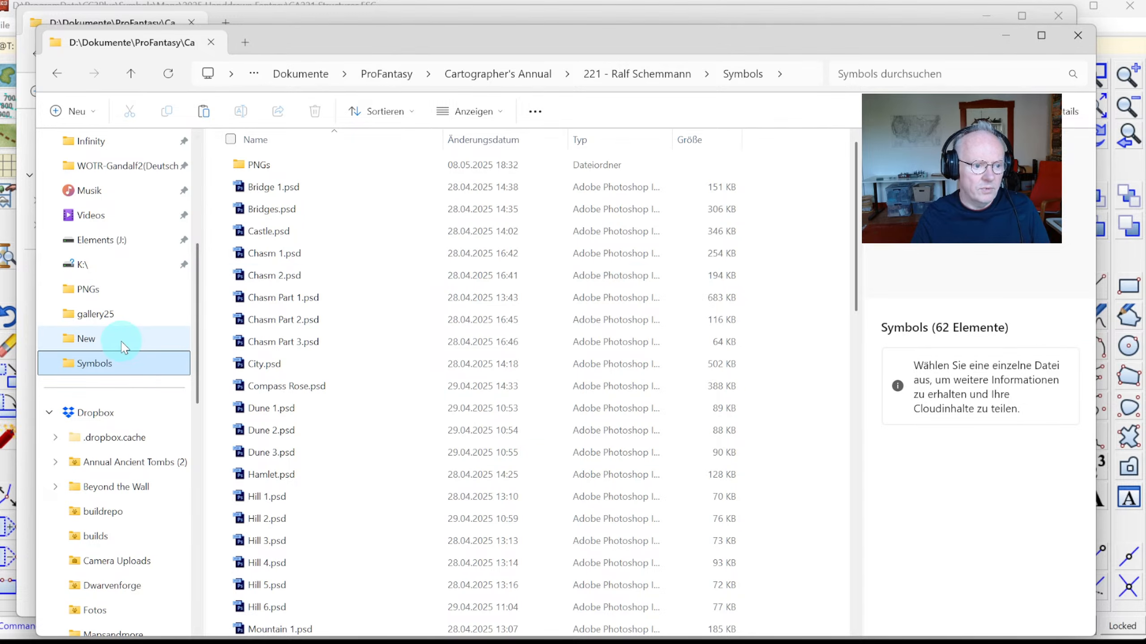
{"action": "left_click", "coordinate": [118, 339]}
{"action": "left_click", "coordinate": [111, 288]}
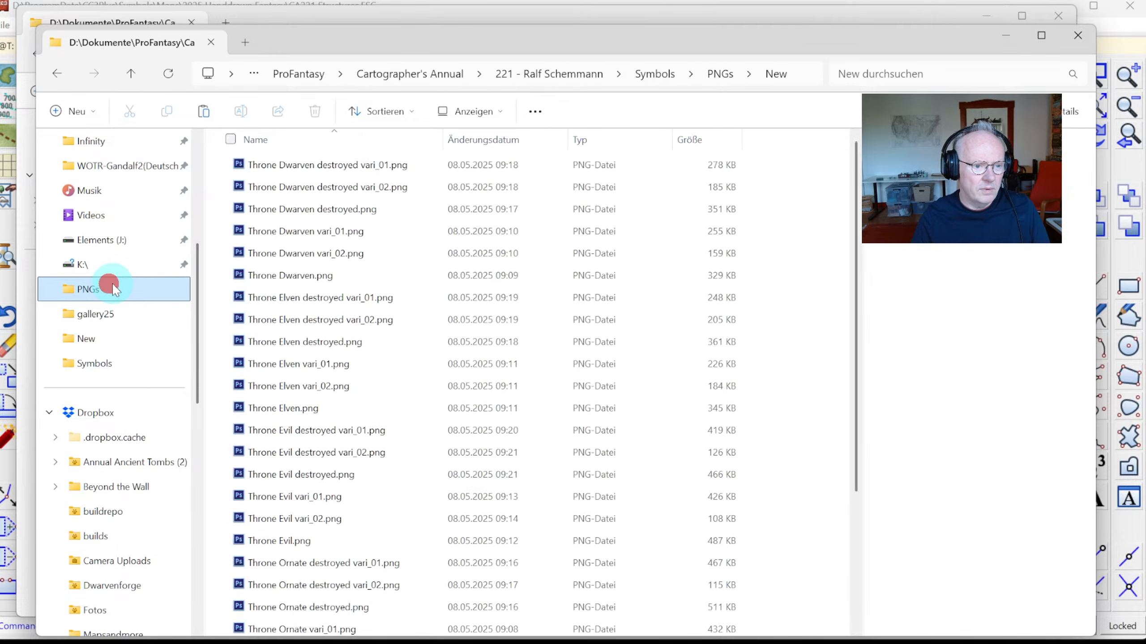
{"action": "scroll", "coordinate": [143, 453], "scroll_direction": "down", "scroll_amount": 10}
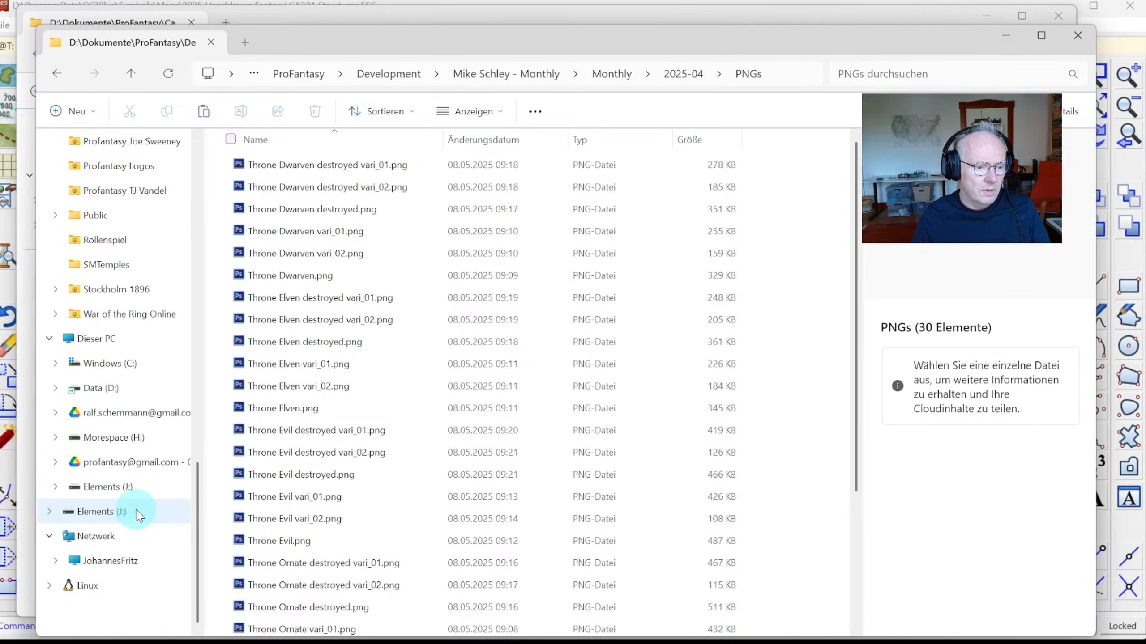
{"action": "left_click", "coordinate": [114, 389]}
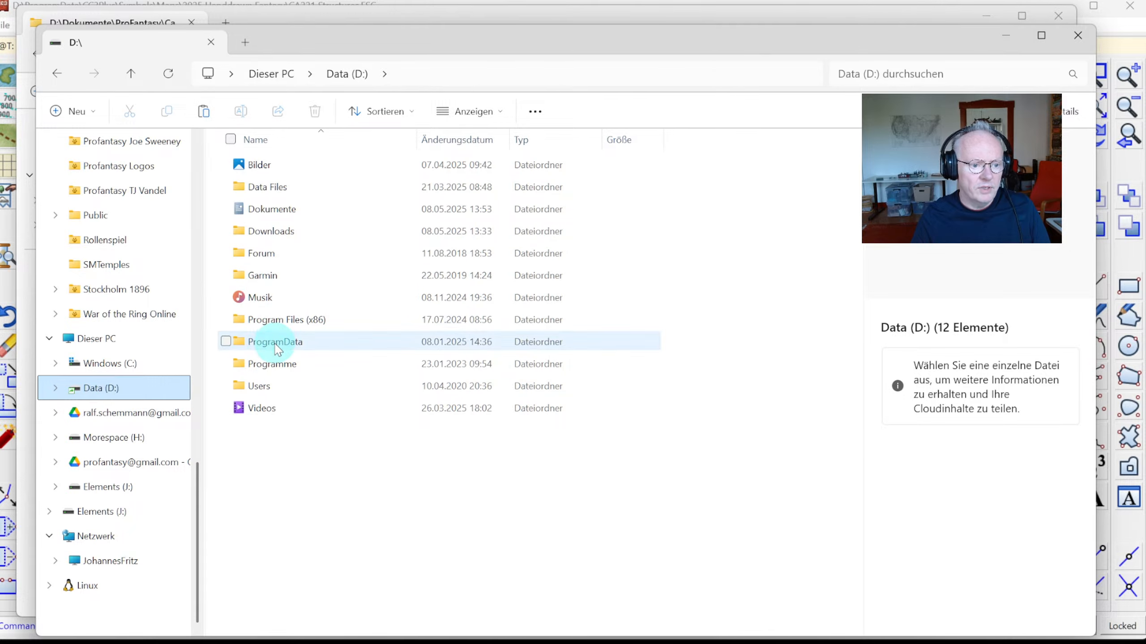
Open the folder ProgramData\CC3Plus\Symbols\Maps\2025 Handdrawn Fantasy
{"action": "double_click", "coordinate": [276, 344]}
{"action": "double_click", "coordinate": [264, 187]}
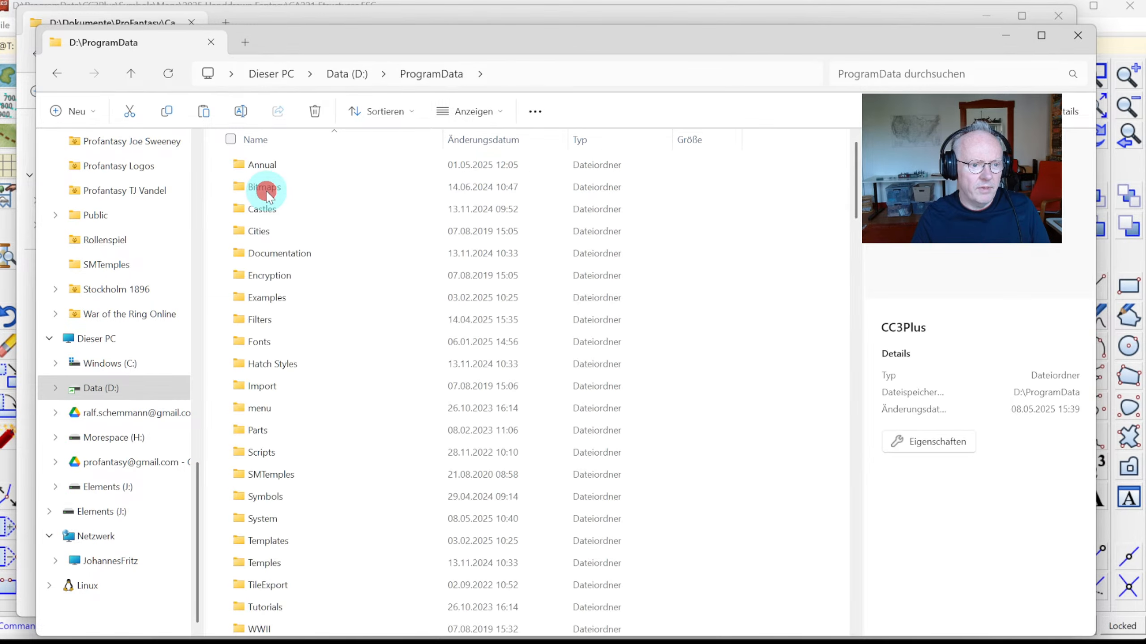
{"action": "left_click", "coordinate": [266, 495]}
{"action": "double_click", "coordinate": [266, 495]}
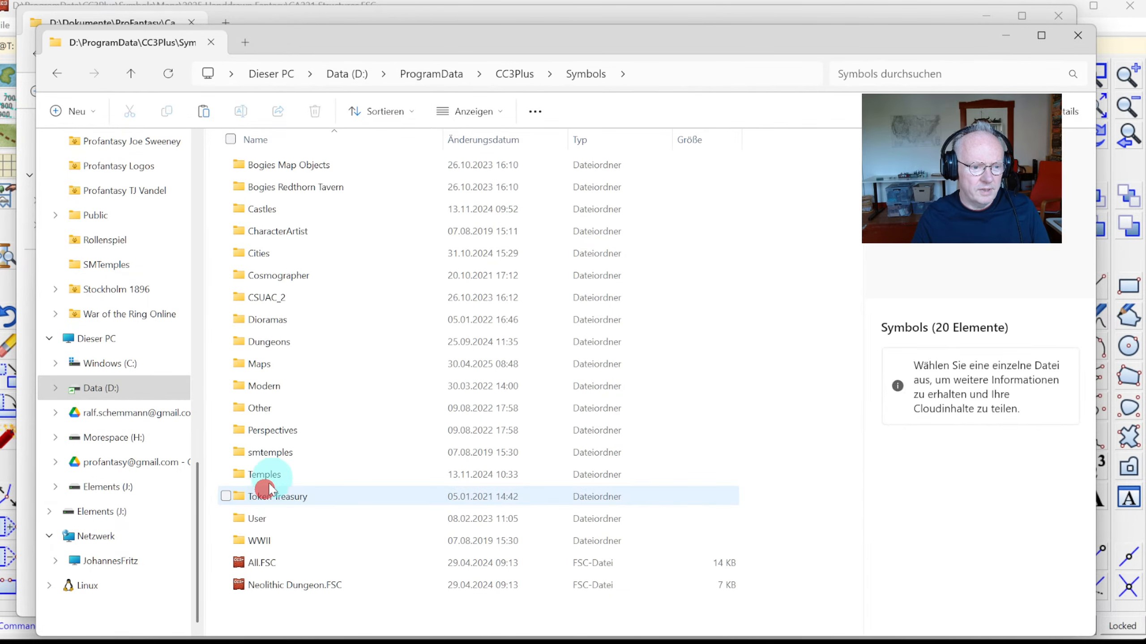
{"action": "left_click", "coordinate": [266, 364]}
{"action": "double_click", "coordinate": [267, 364]}
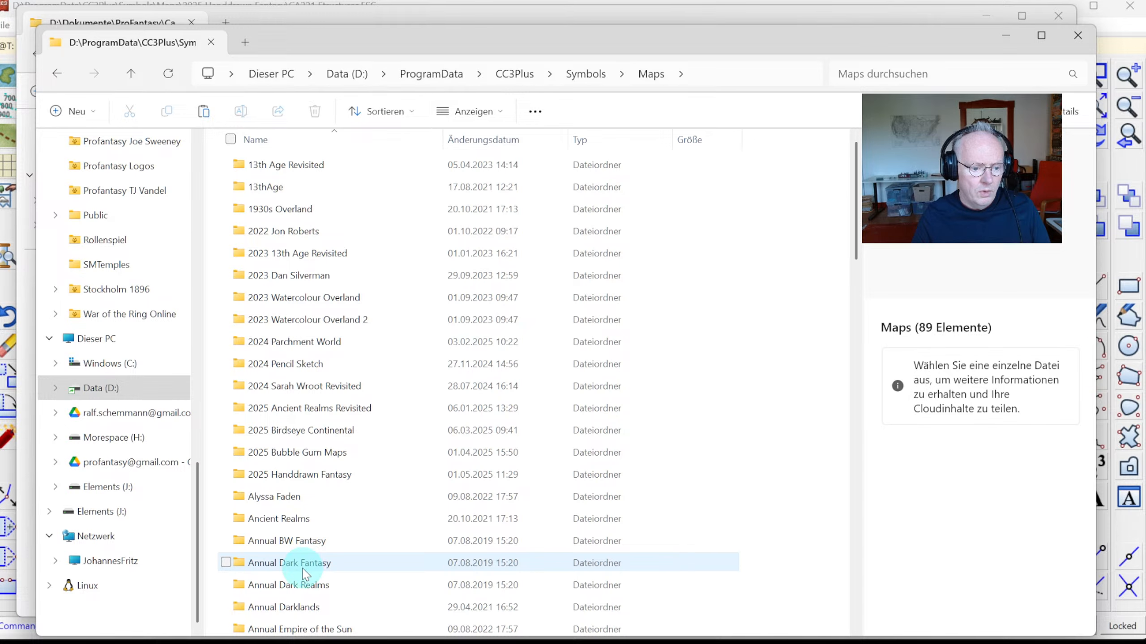
{"action": "left_click", "coordinate": [288, 431]}
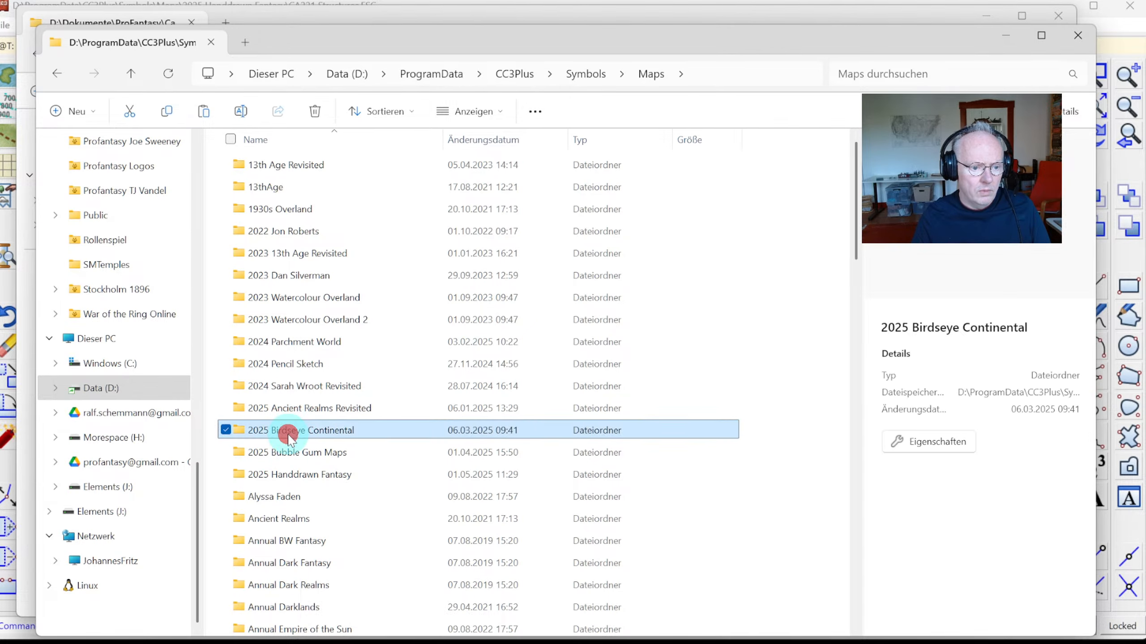
{"action": "double_click", "coordinate": [293, 471]}
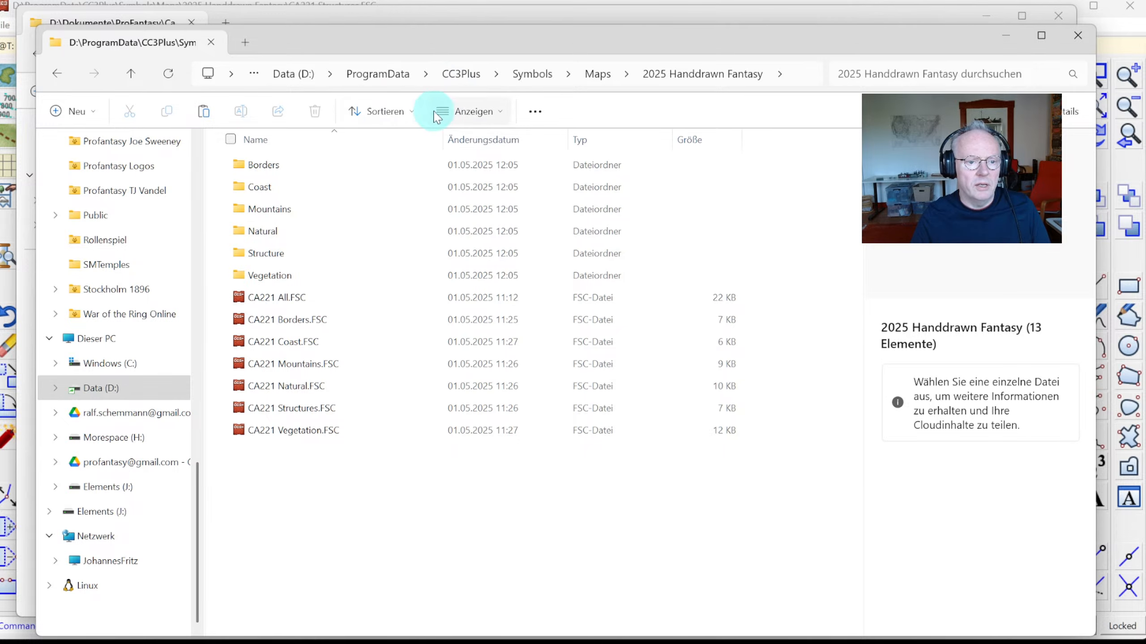
Create a folder named Structure 2 in 2025 Handdrawn Fantasy and paste the copied Oriental Town PNG files into it
{"action": "left_click", "coordinate": [325, 505]}
{"action": "right_click", "coordinate": [326, 505]}
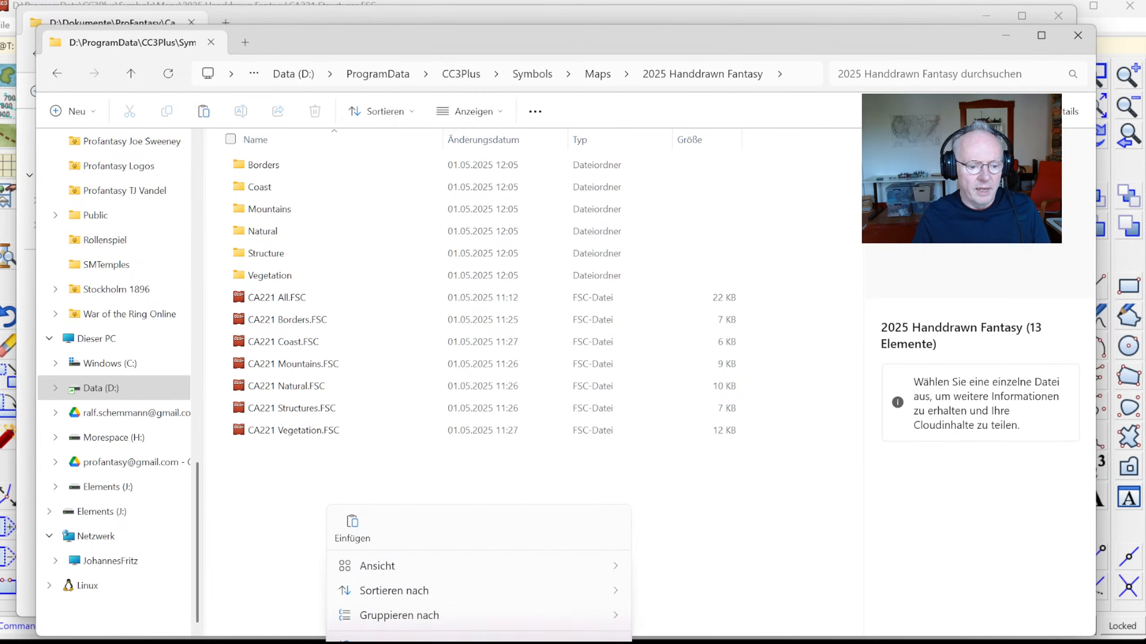
{"action": "mouse_move", "coordinate": [500, 641]}
{"action": "left_click", "coordinate": [715, 194]}
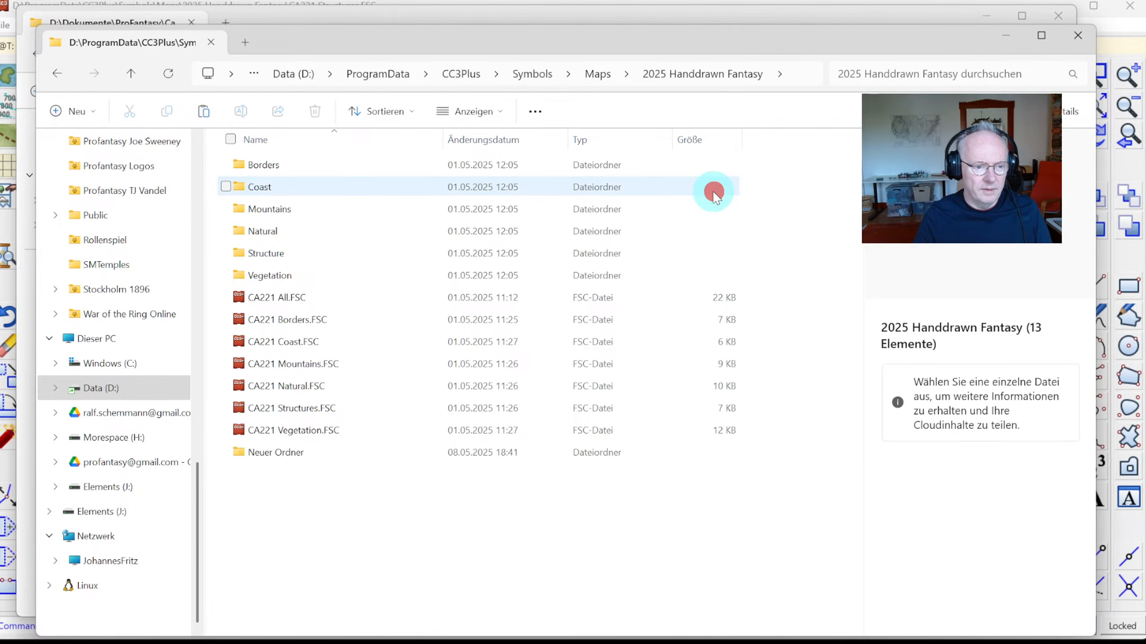
{"action": "type", "text": "St"}
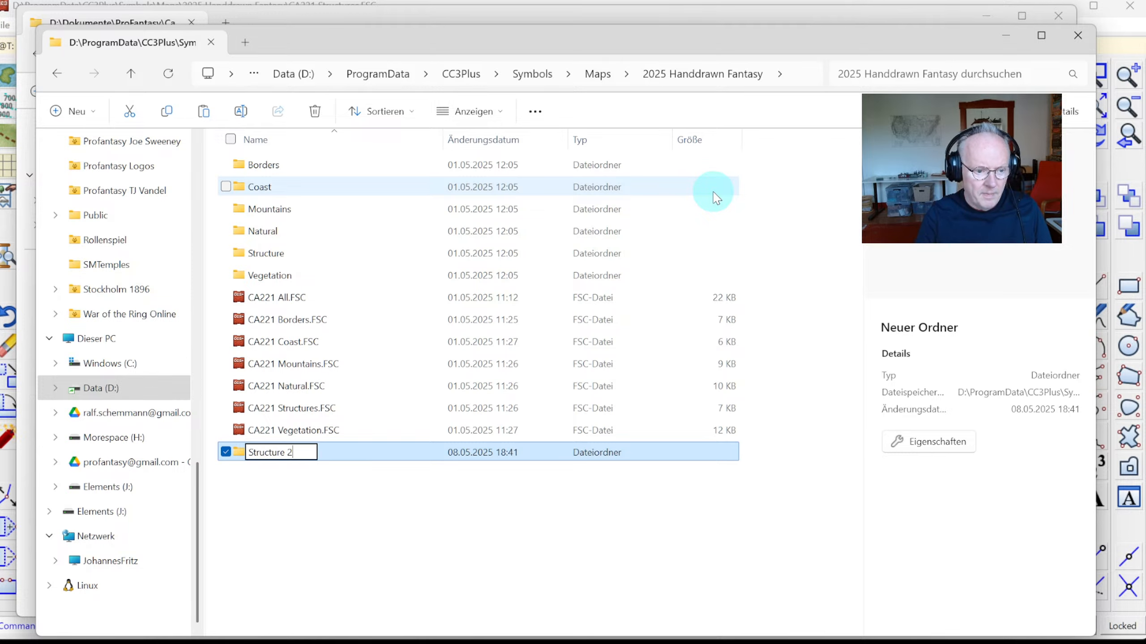
{"action": "type", "text": "ructure 2"}
{"action": "key", "text": "Return"}
{"action": "key", "text": "Return"}
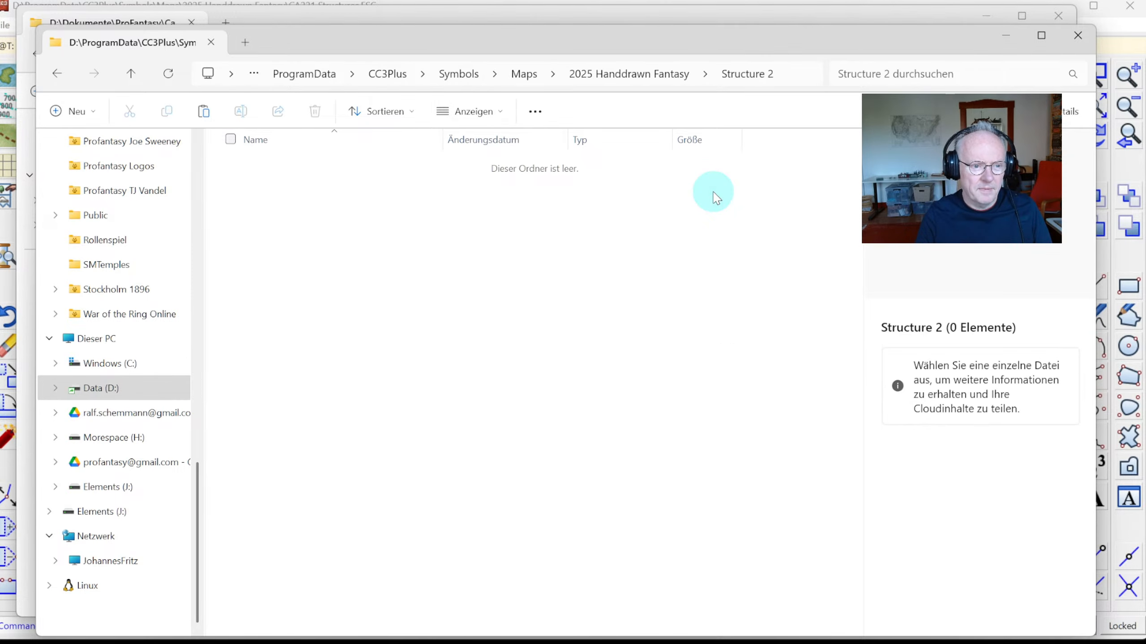
{"action": "key", "text": "ctrl+v"}
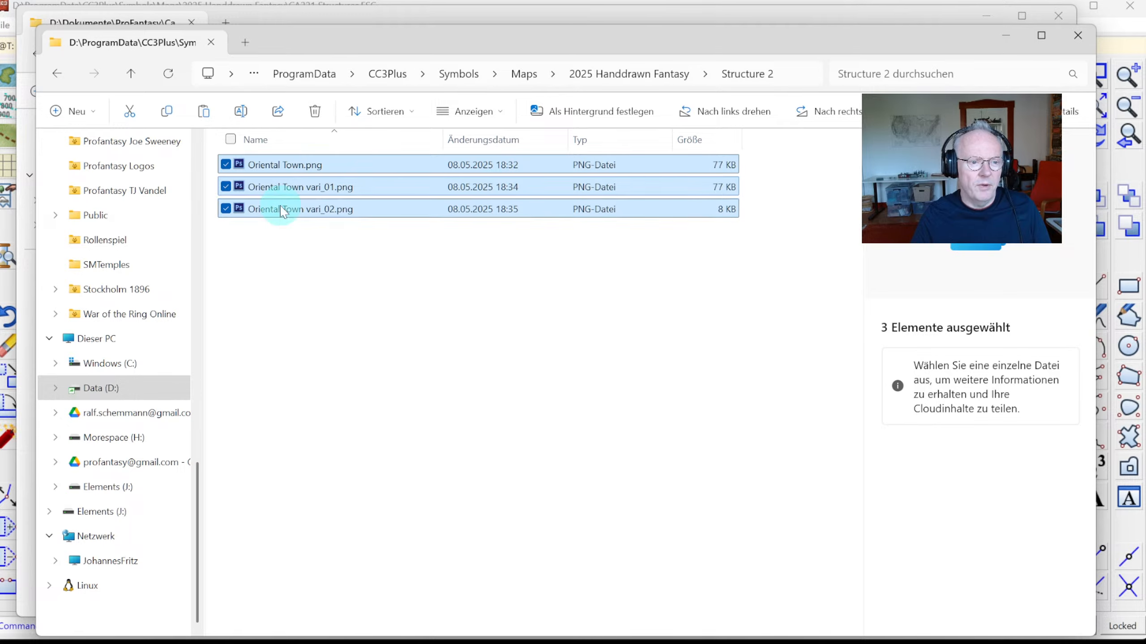
Switch back to CC3+ and set the bitmap import's source folder to D:\ProgramData\CC3Plus\Symbols\Maps\2025 Handdrawn Fantasy\Structure 2
{"action": "left_click", "coordinate": [384, 2]}
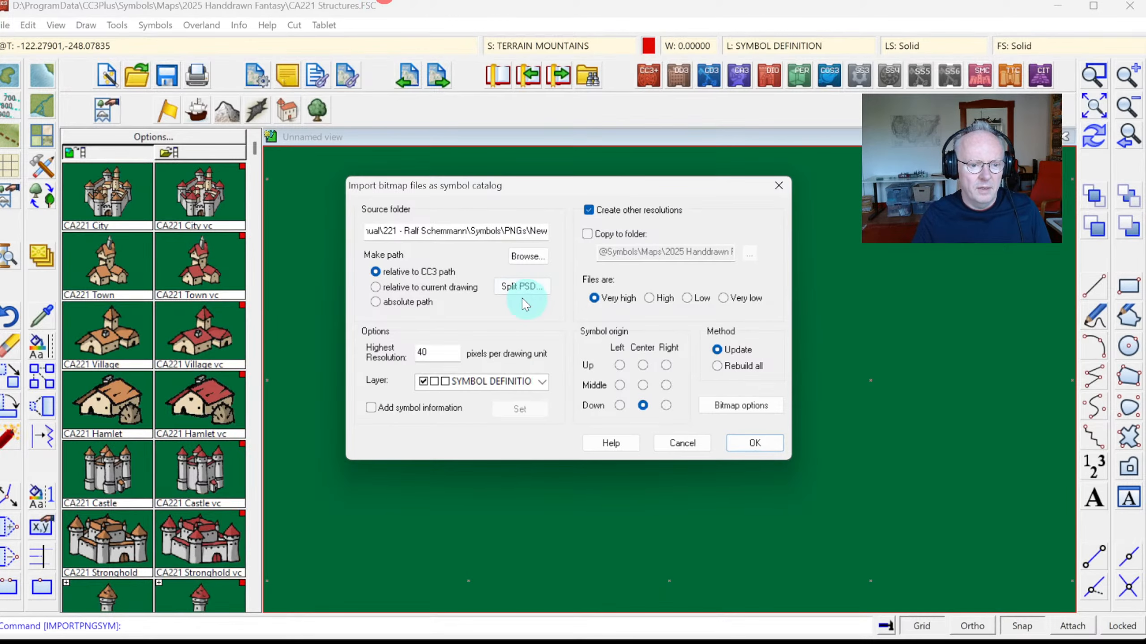
{"action": "left_click", "coordinate": [526, 257]}
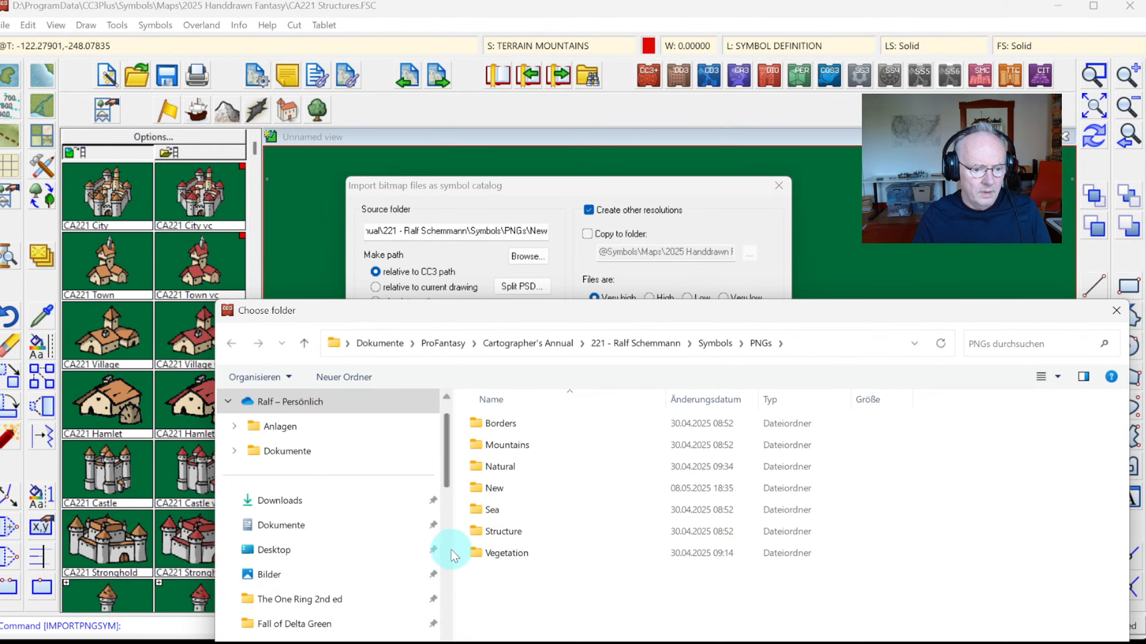
{"action": "left_click_drag", "start_coordinate": [450, 483], "coordinate": [448, 641]}
{"action": "left_click", "coordinate": [281, 525]}
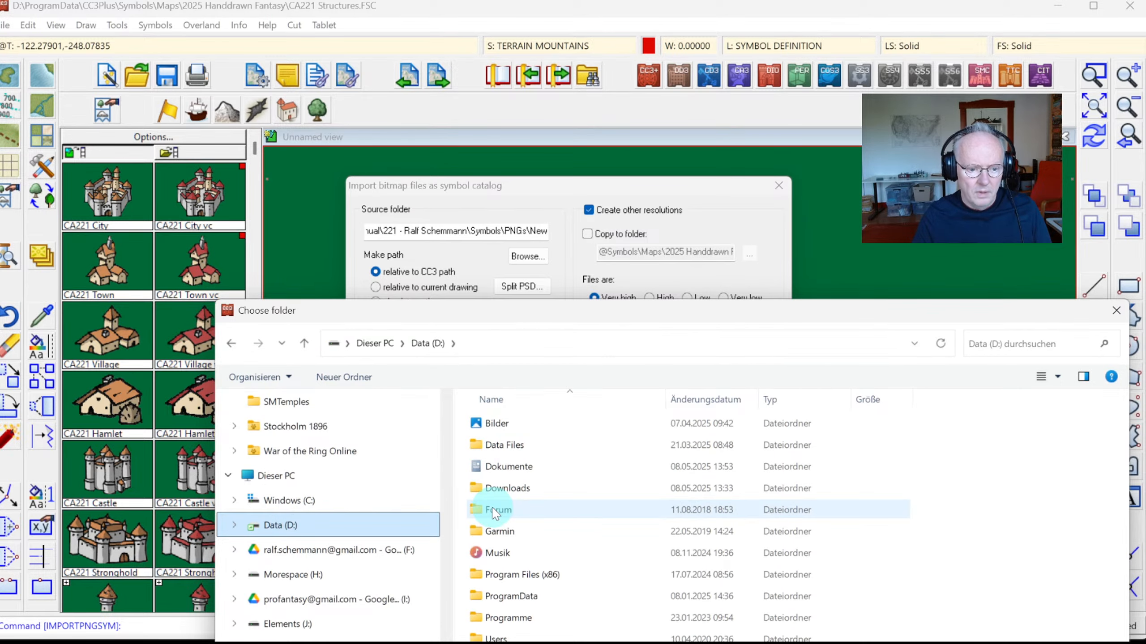
{"action": "double_click", "coordinate": [522, 598]}
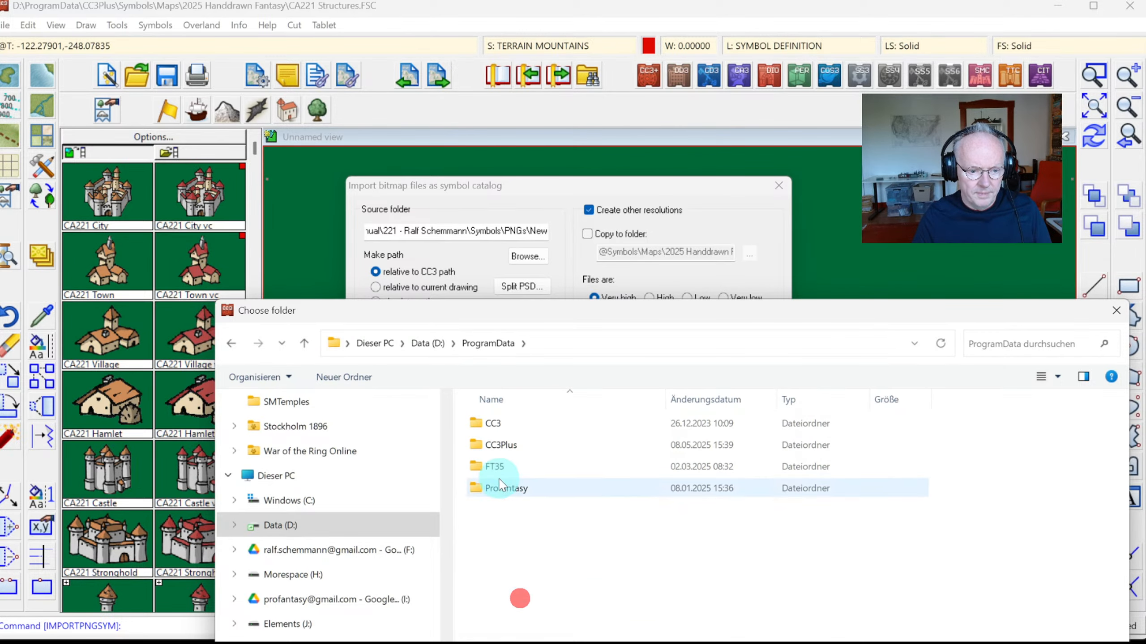
{"action": "double_click", "coordinate": [480, 444]}
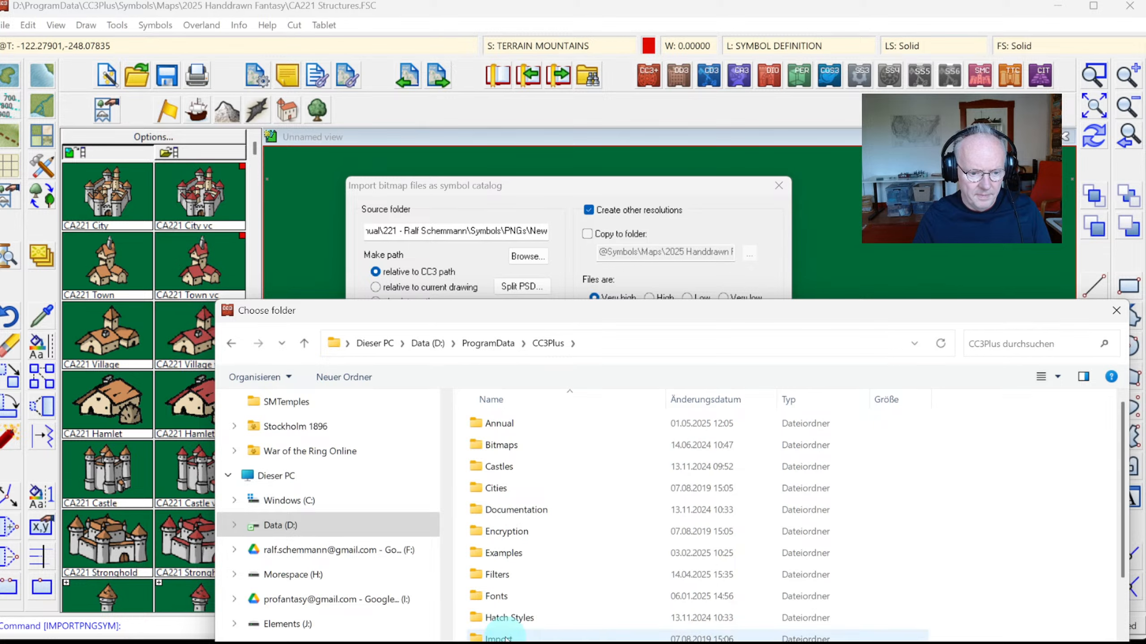
{"action": "scroll", "coordinate": [506, 564], "scroll_direction": "down", "scroll_amount": 6}
{"action": "double_click", "coordinate": [501, 508]}
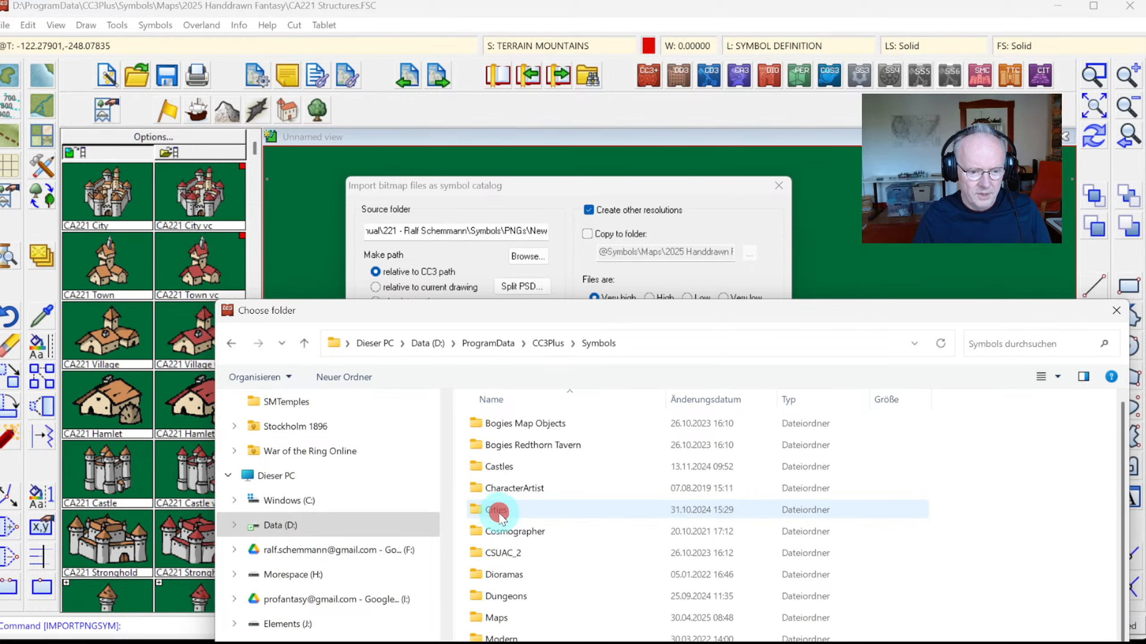
{"action": "double_click", "coordinate": [496, 618]}
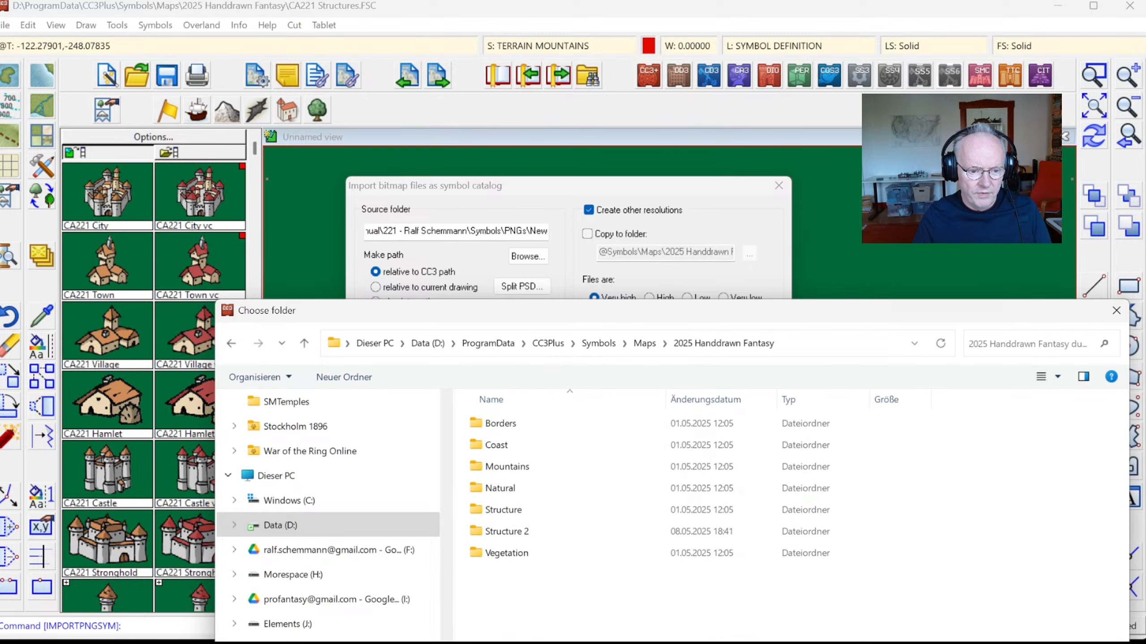
{"action": "double_click", "coordinate": [522, 525]}
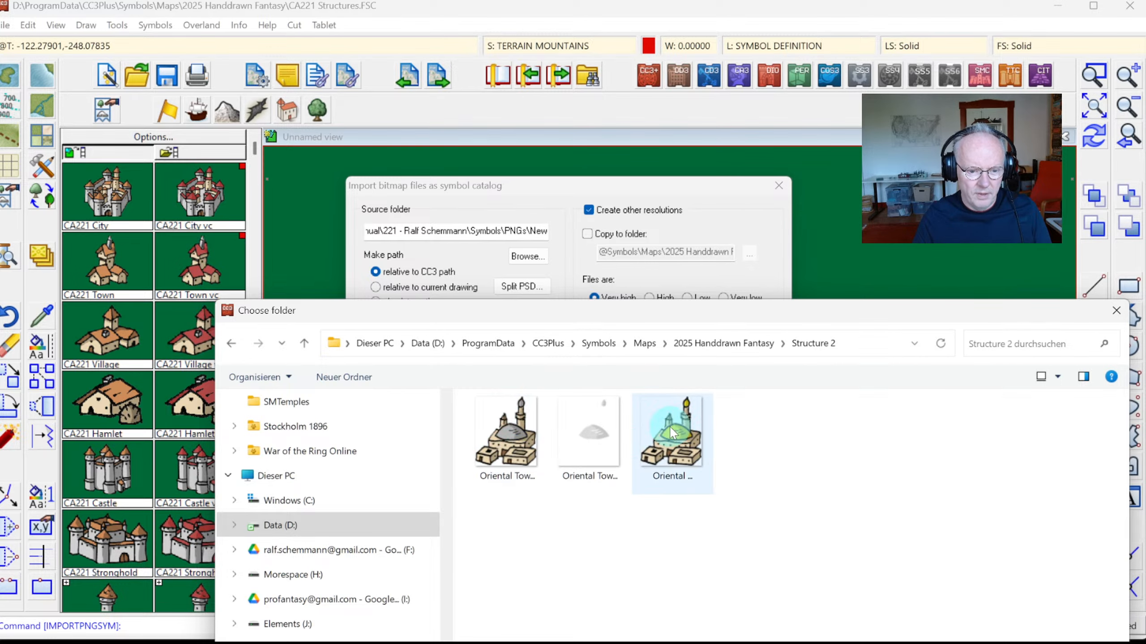
{"action": "left_click", "coordinate": [655, 440]}
{"action": "double_click", "coordinate": [654, 441]}
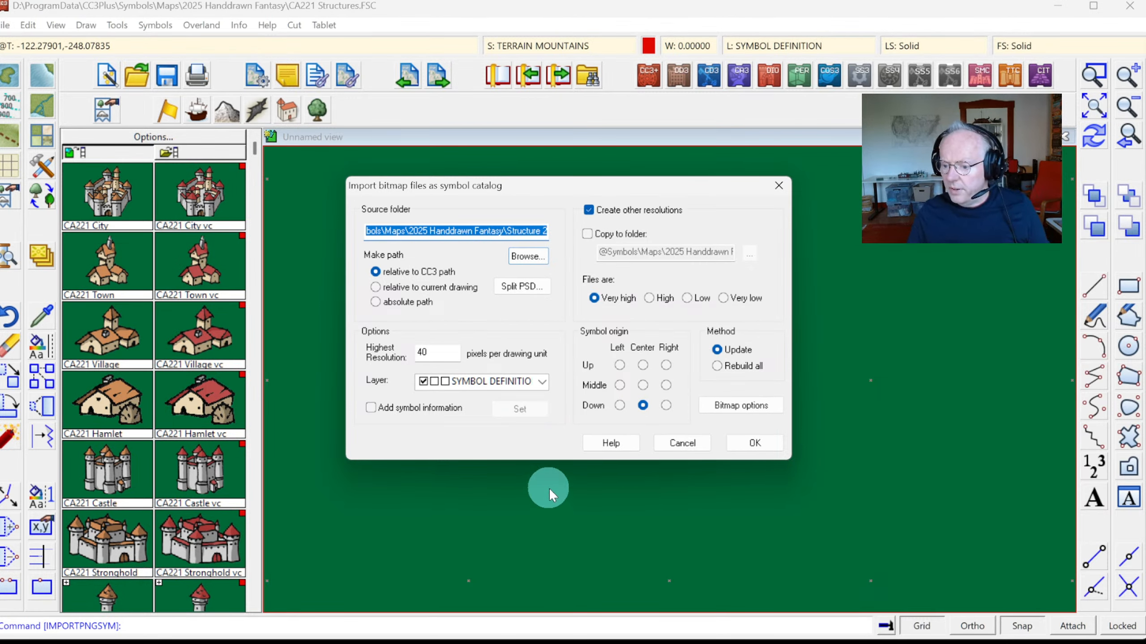
Import the PNG files with a highest resolution of 40 pixels per drawing unit and check the new symbols in the expanded catalog
{"action": "left_click", "coordinate": [430, 352]}
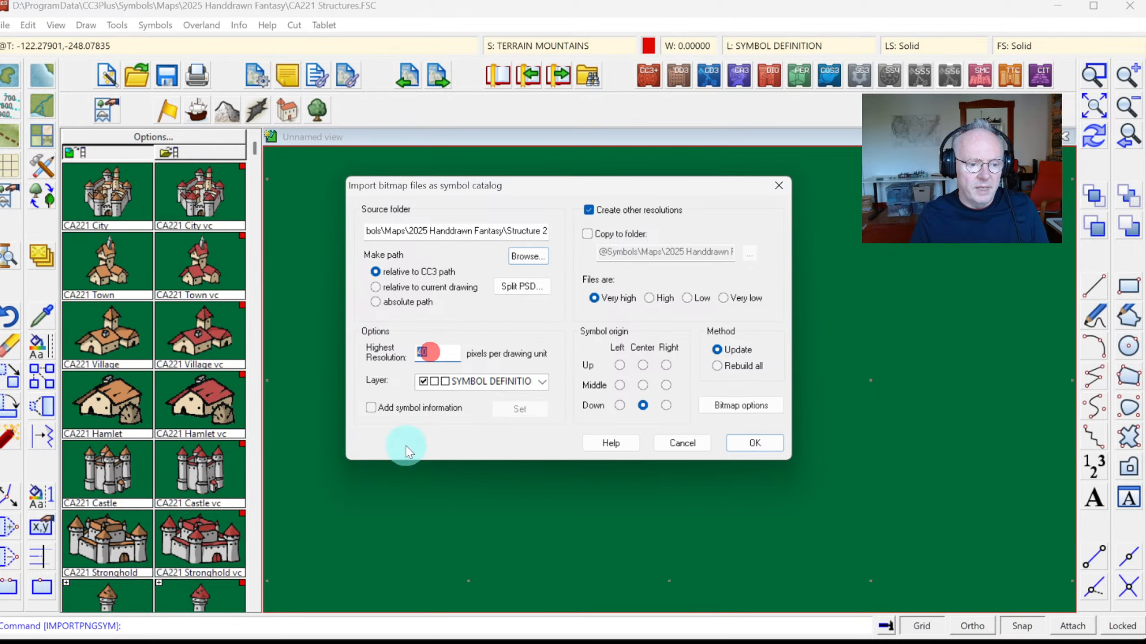
{"action": "double_click", "coordinate": [430, 353]}
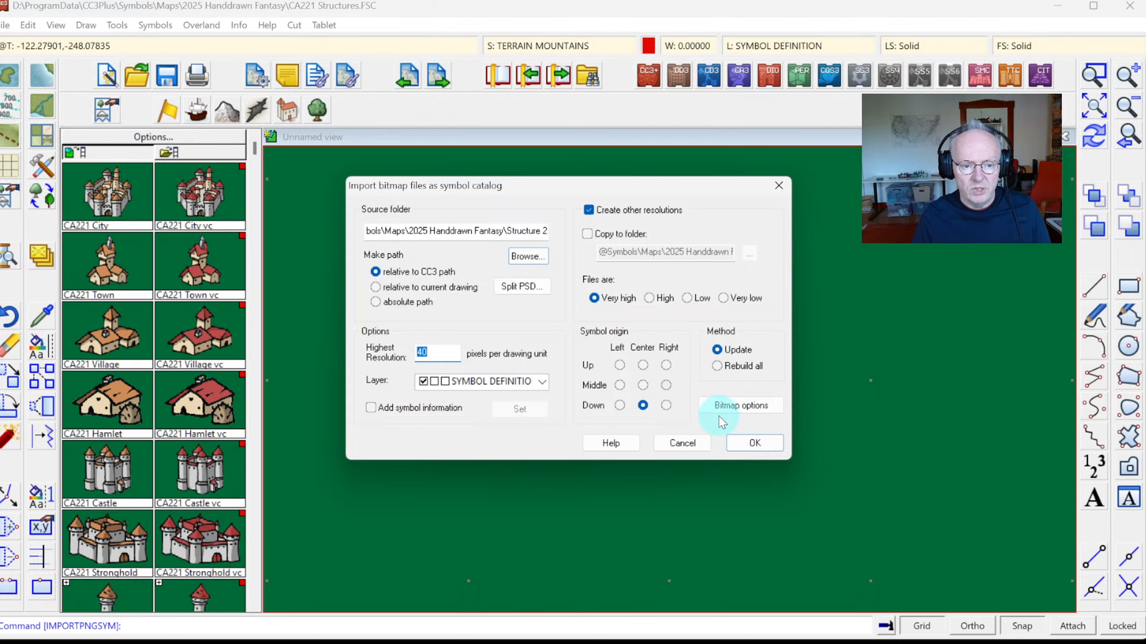
{"action": "left_click", "coordinate": [742, 442]}
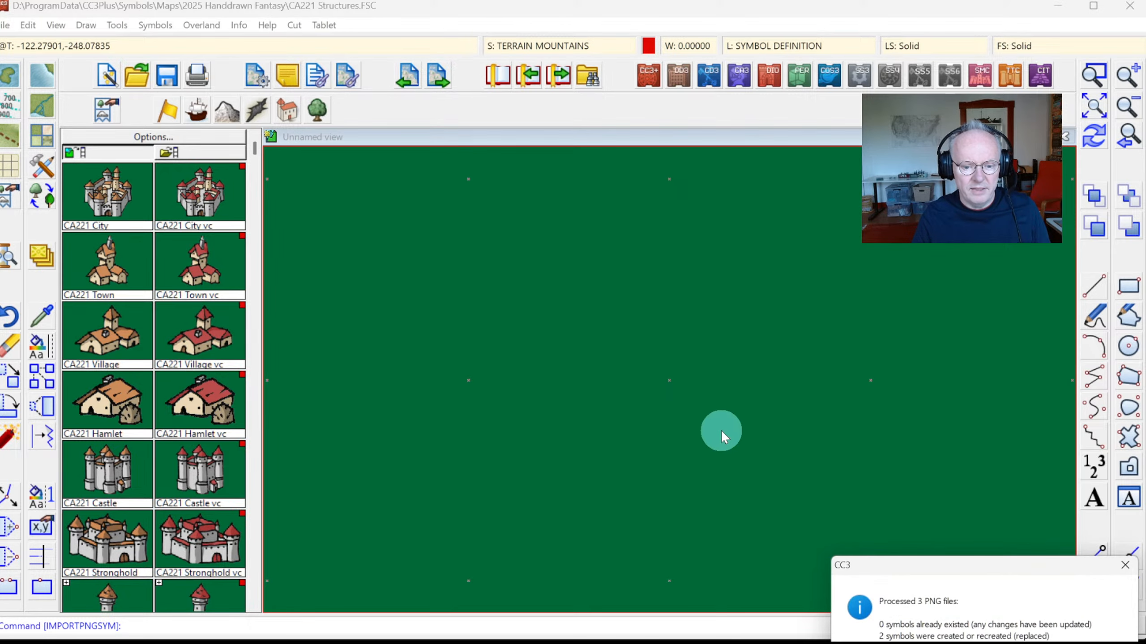
{"action": "left_click_drag", "start_coordinate": [949, 558], "coordinate": [646, 276]}
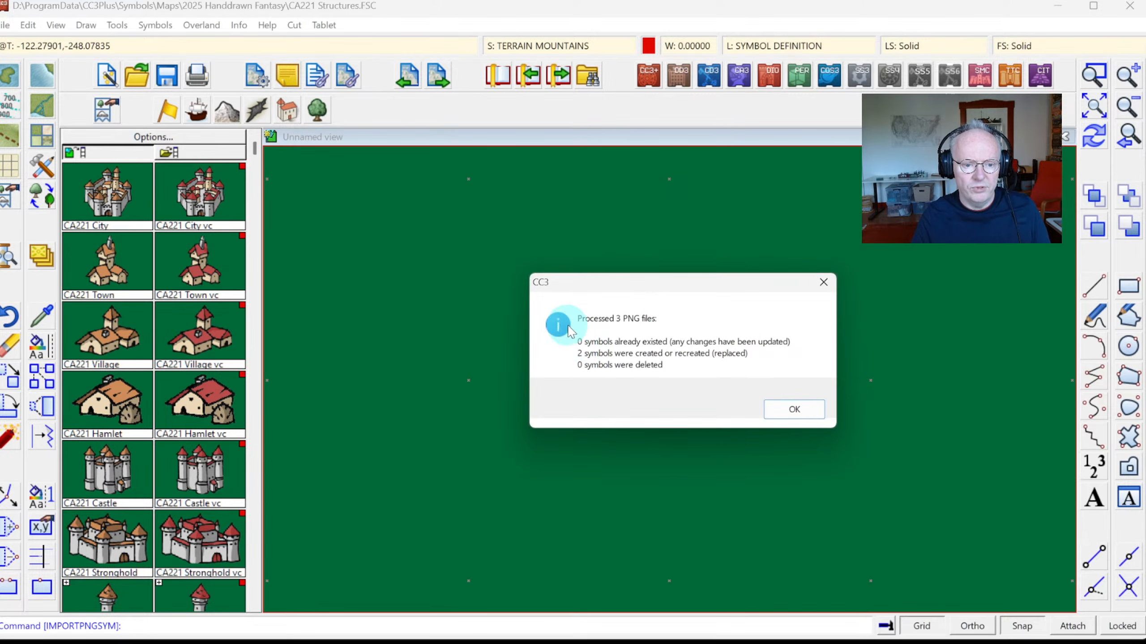
{"action": "left_click", "coordinate": [790, 411]}
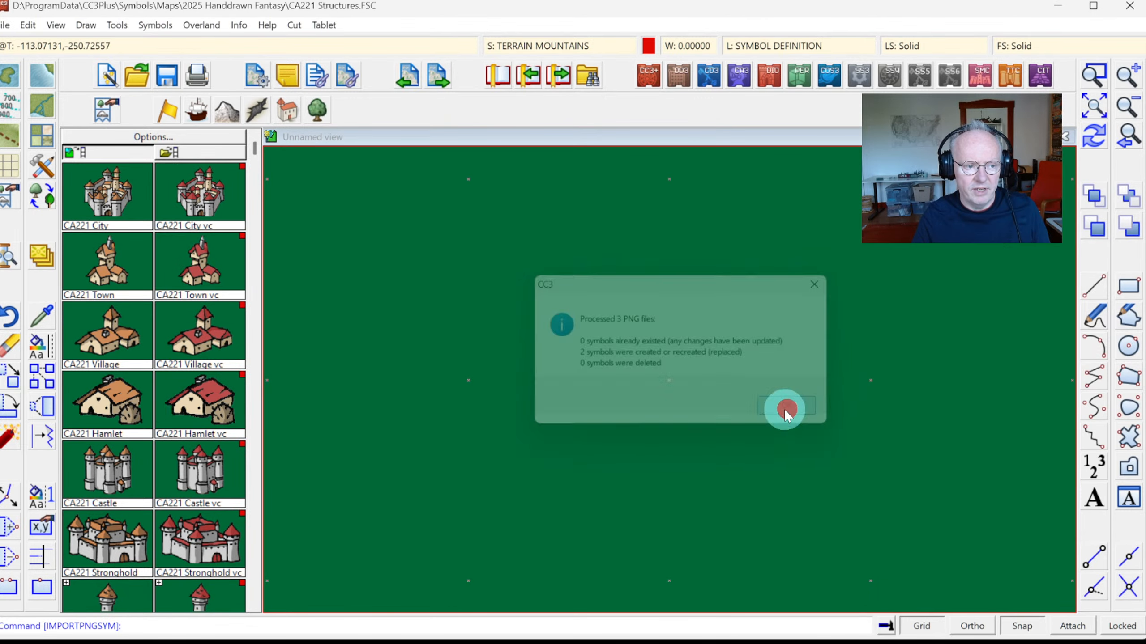
{"action": "left_click", "coordinate": [123, 153]}
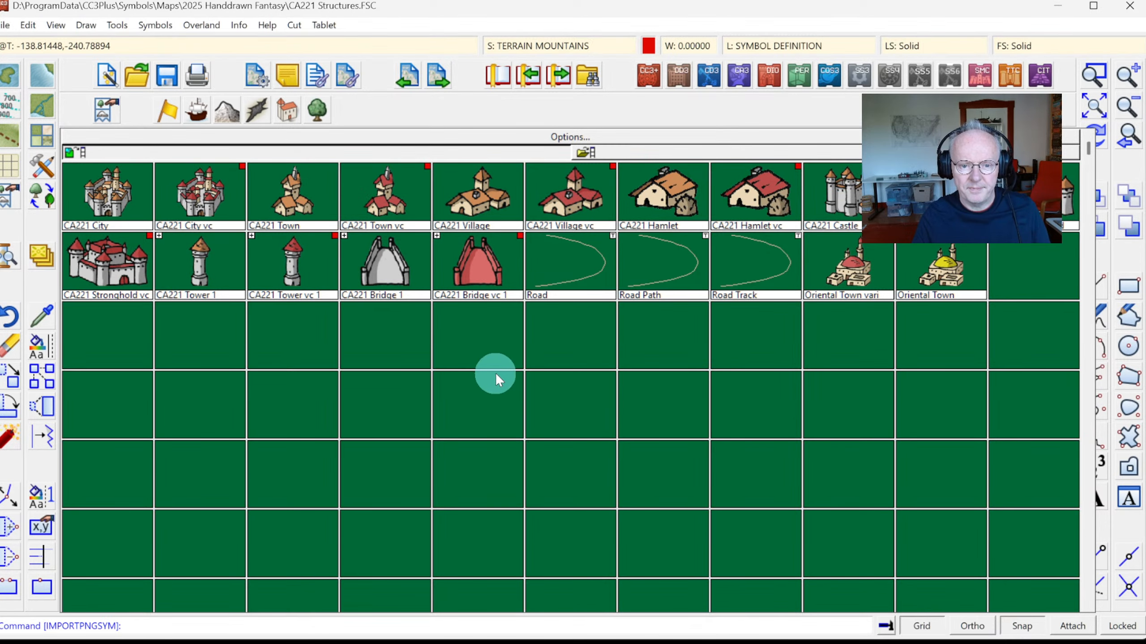
{"action": "left_click", "coordinate": [453, 343]}
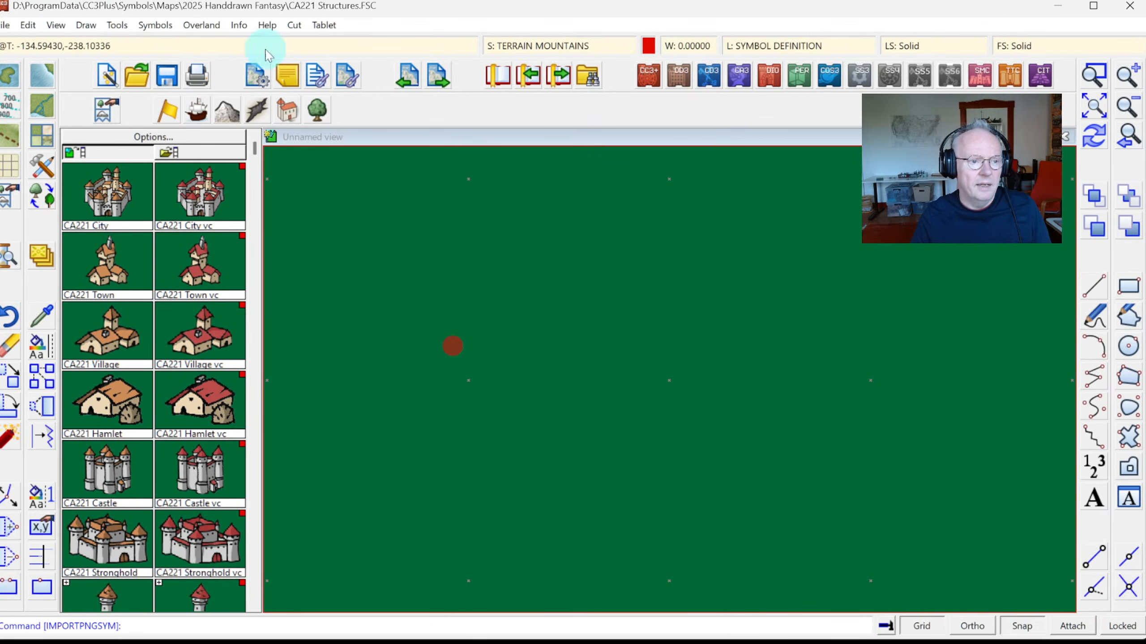
Open the Symbol Manager and rename the symbol Oriental Town vari as CA221 Oriental Town vc
{"action": "left_click", "coordinate": [154, 24]}
{"action": "left_click", "coordinate": [165, 48]}
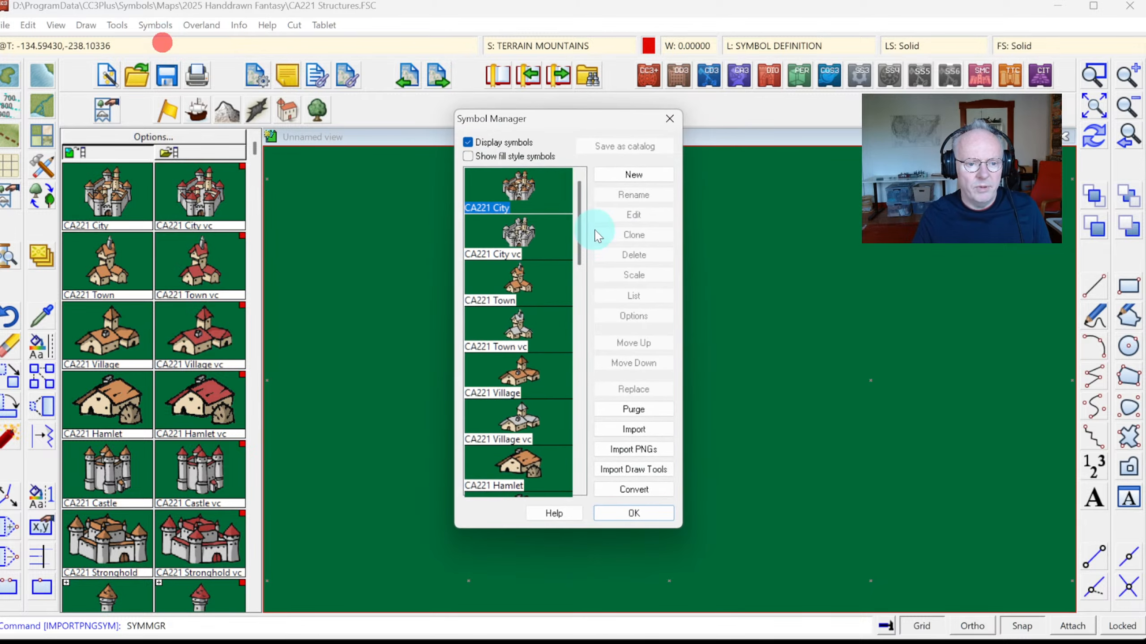
{"action": "left_click_drag", "start_coordinate": [575, 207], "coordinate": [588, 438]}
{"action": "left_click", "coordinate": [523, 422]}
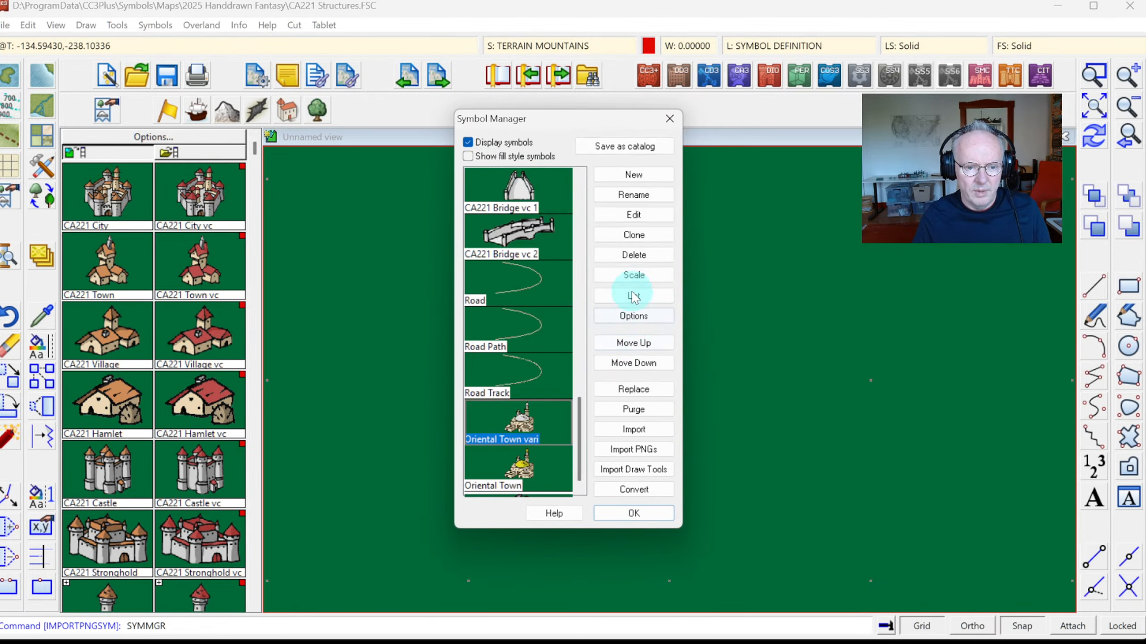
{"action": "left_click", "coordinate": [634, 195]}
{"action": "key", "text": "Home"}
{"action": "type", "text": "CA"}
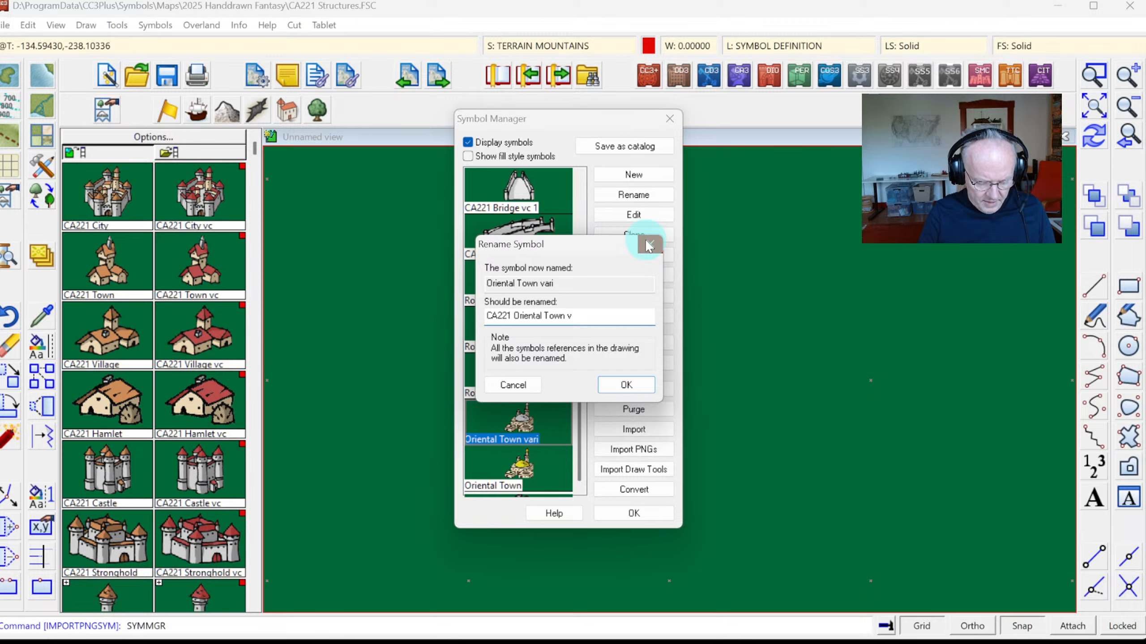
{"action": "key", "text": "Return"}
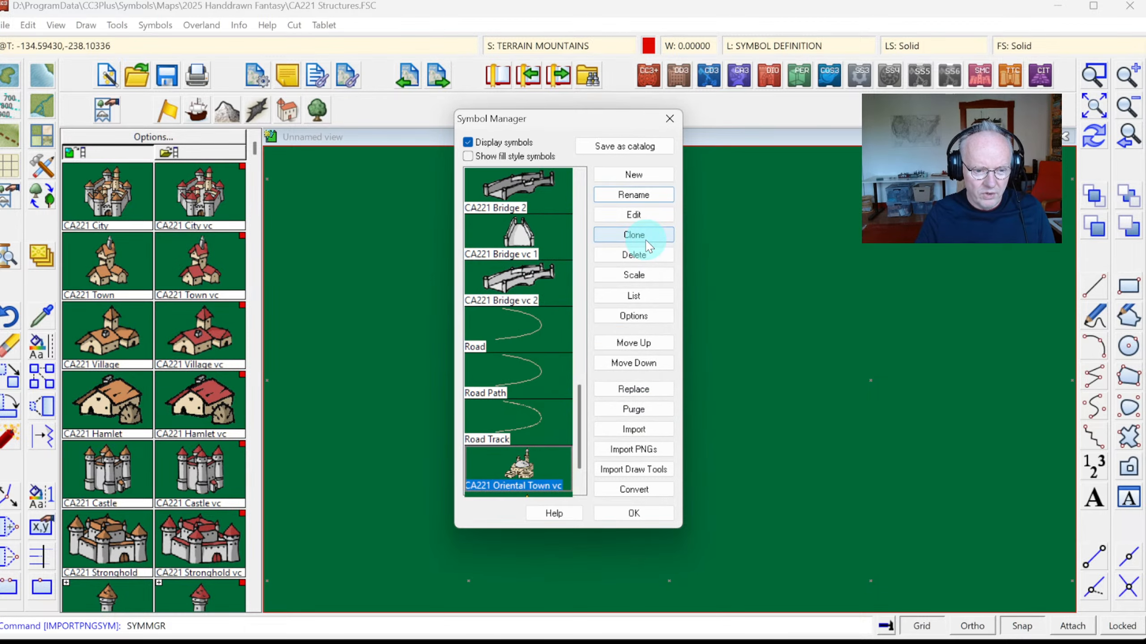
Rename the symbol Oriental Town as CA221 Oriental Town
{"action": "left_click_drag", "start_coordinate": [579, 436], "coordinate": [578, 443]}
{"action": "left_click", "coordinate": [526, 466]}
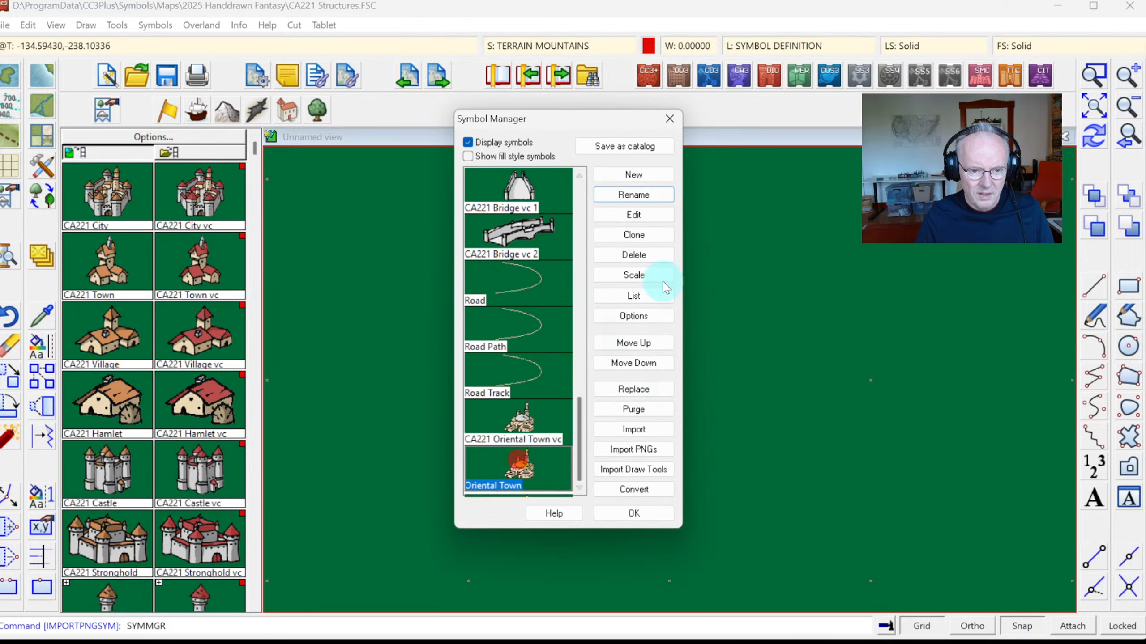
{"action": "left_click", "coordinate": [633, 195]}
{"action": "left_click", "coordinate": [488, 315]}
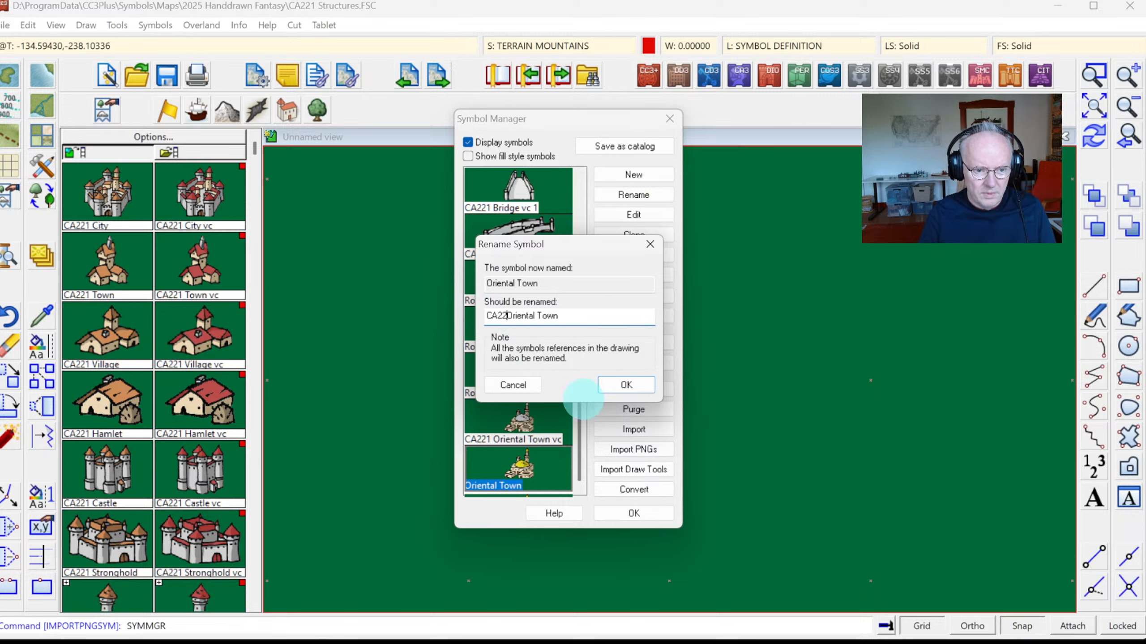
{"action": "key", "text": "Return"}
Move CA221 Oriental Town vc up the symbol list until it directly follows CA221 Village vc
{"action": "left_click", "coordinate": [559, 420]}
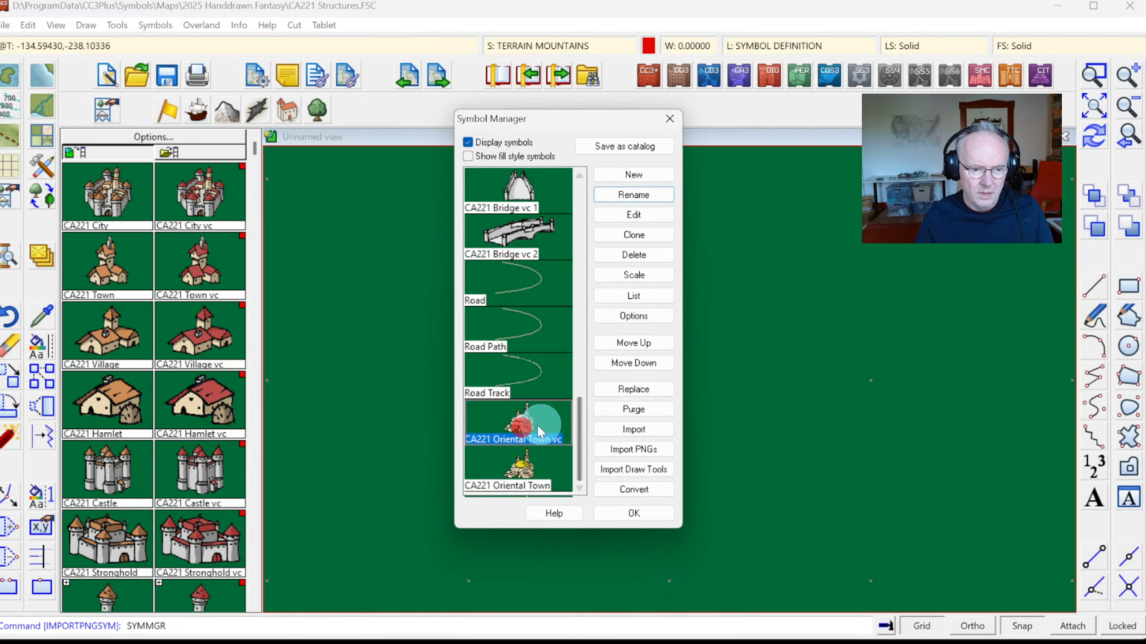
{"action": "left_click", "coordinate": [636, 343]}
{"action": "left_click", "coordinate": [636, 343]}
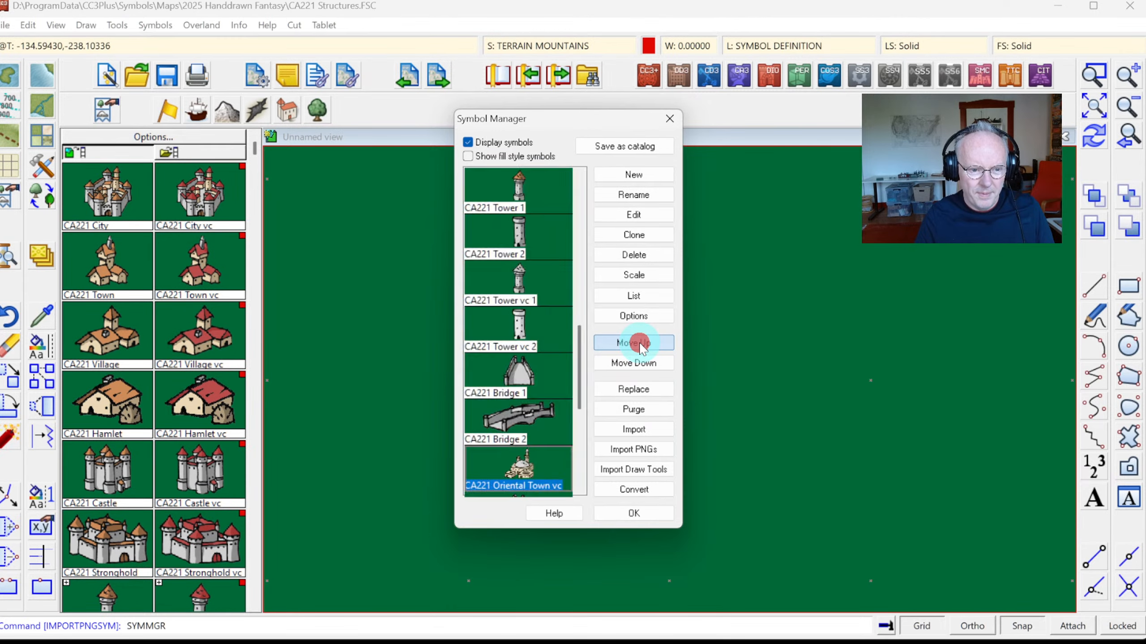
{"action": "left_click", "coordinate": [636, 343]}
{"action": "left_click", "coordinate": [636, 343]}
{"action": "left_click", "coordinate": [636, 342]}
{"action": "left_click", "coordinate": [636, 342]}
{"action": "left_click", "coordinate": [636, 343]}
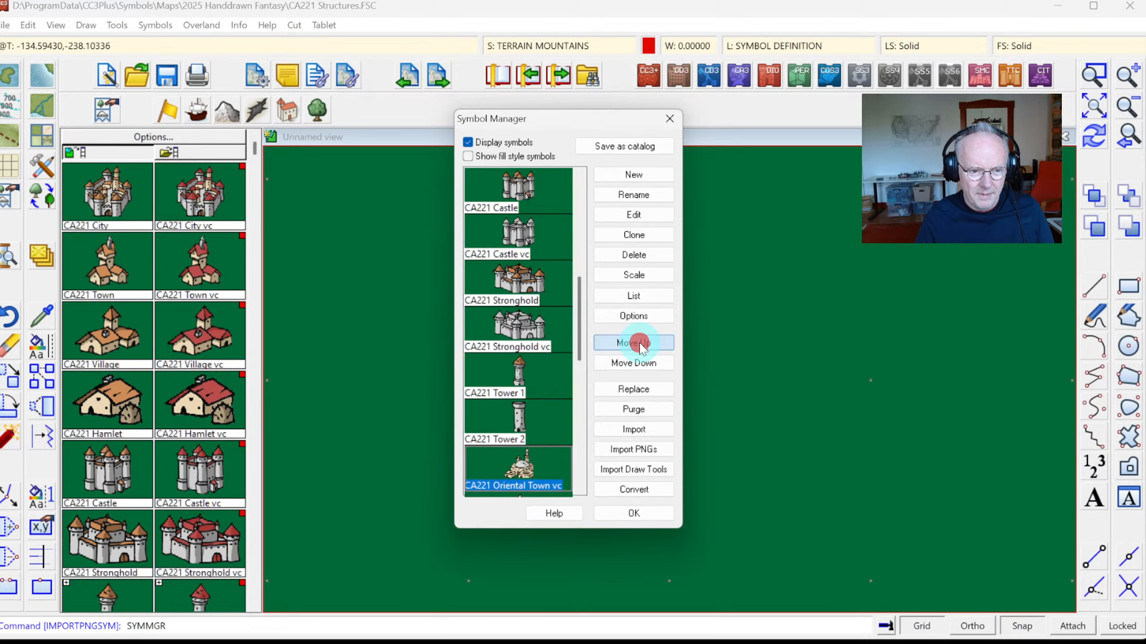
{"action": "left_click", "coordinate": [636, 343]}
{"action": "left_click", "coordinate": [636, 343]}
{"action": "left_click", "coordinate": [635, 343]}
{"action": "left_click", "coordinate": [636, 343]}
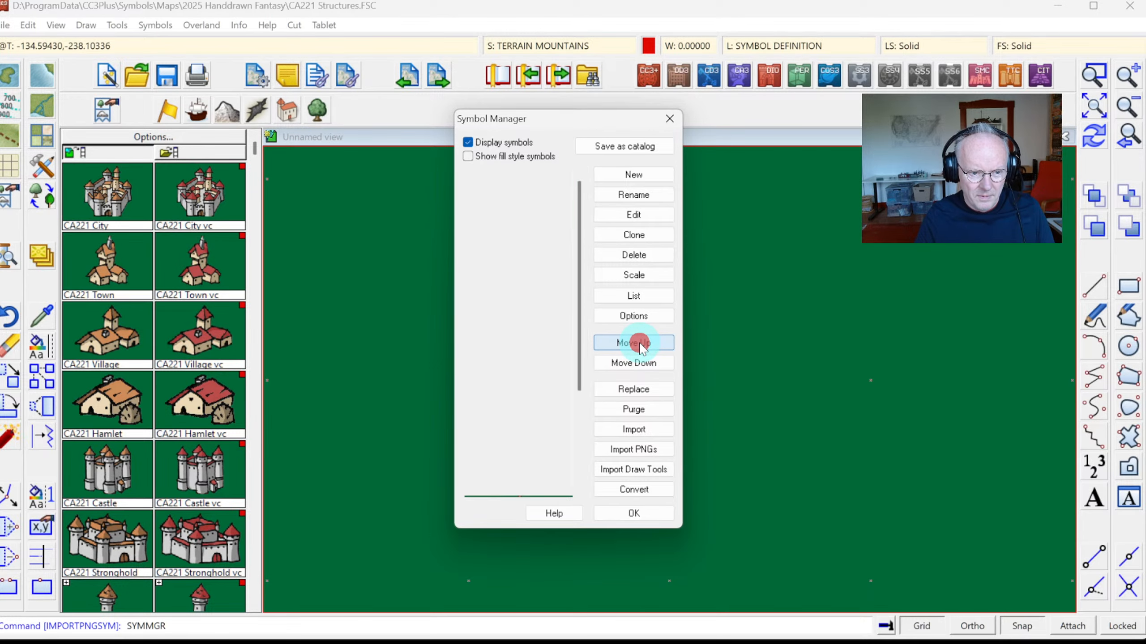
{"action": "left_click", "coordinate": [636, 342]}
{"action": "left_click", "coordinate": [636, 343]}
{"action": "left_click", "coordinate": [636, 342]}
{"action": "left_click", "coordinate": [636, 343]}
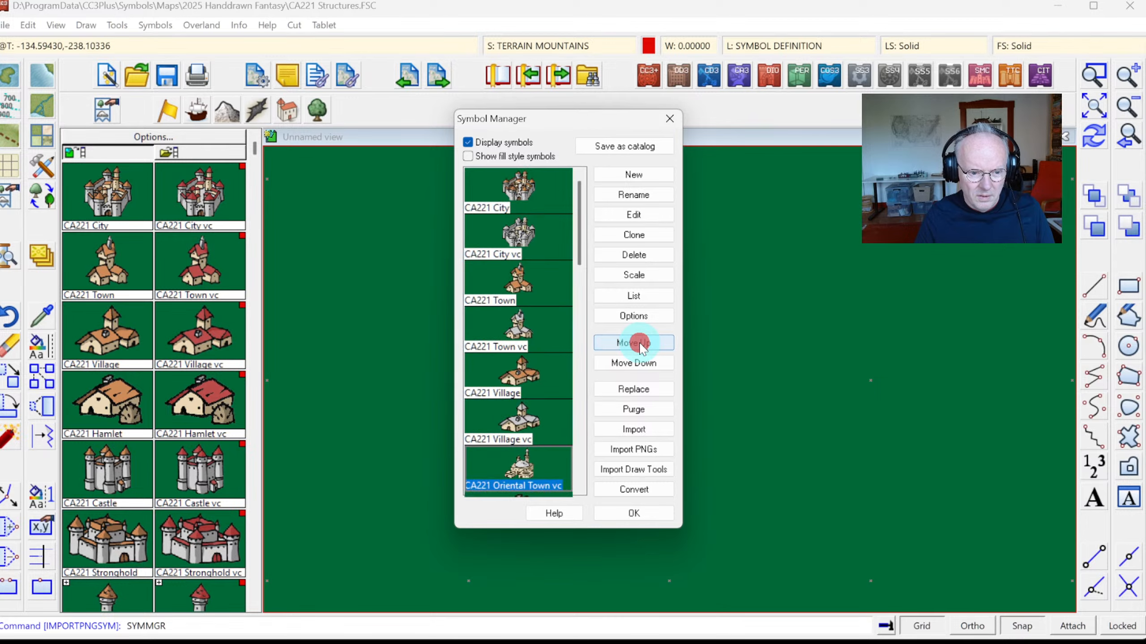
Move CA221 Oriental Town up the symbol list to sit between CA221 Village vc and CA221 Oriental Town vc
{"action": "left_click_drag", "start_coordinate": [581, 252], "coordinate": [582, 492]}
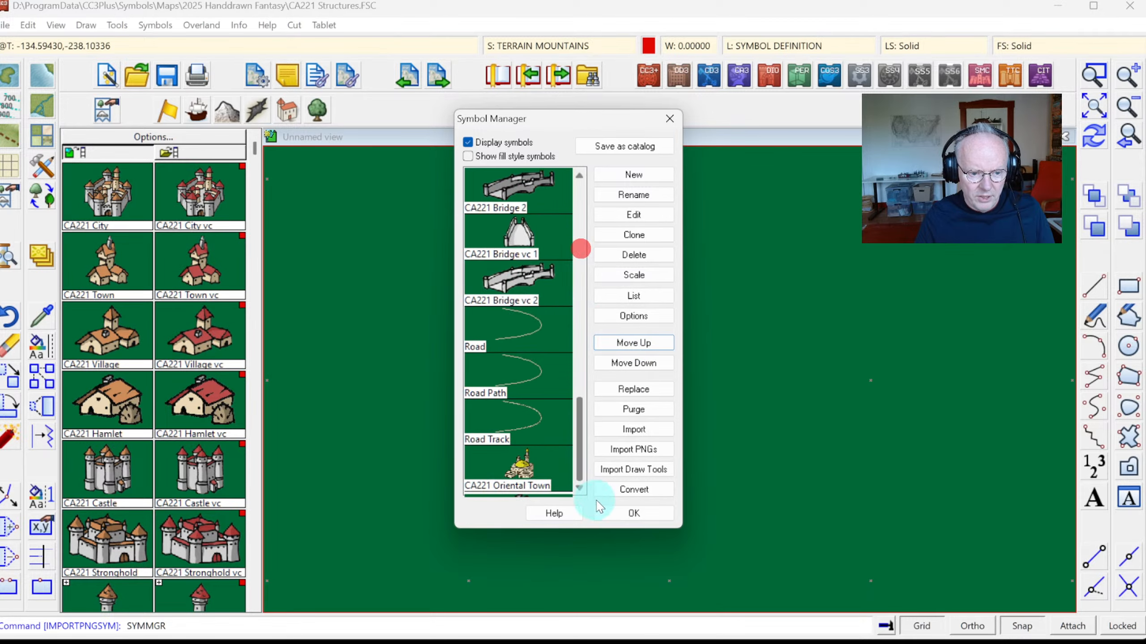
{"action": "left_click", "coordinate": [542, 474]}
{"action": "left_click", "coordinate": [640, 343]}
{"action": "left_click", "coordinate": [640, 343]}
{"action": "left_click", "coordinate": [640, 343]}
{"action": "left_click", "coordinate": [640, 343]}
{"action": "left_click", "coordinate": [639, 342]}
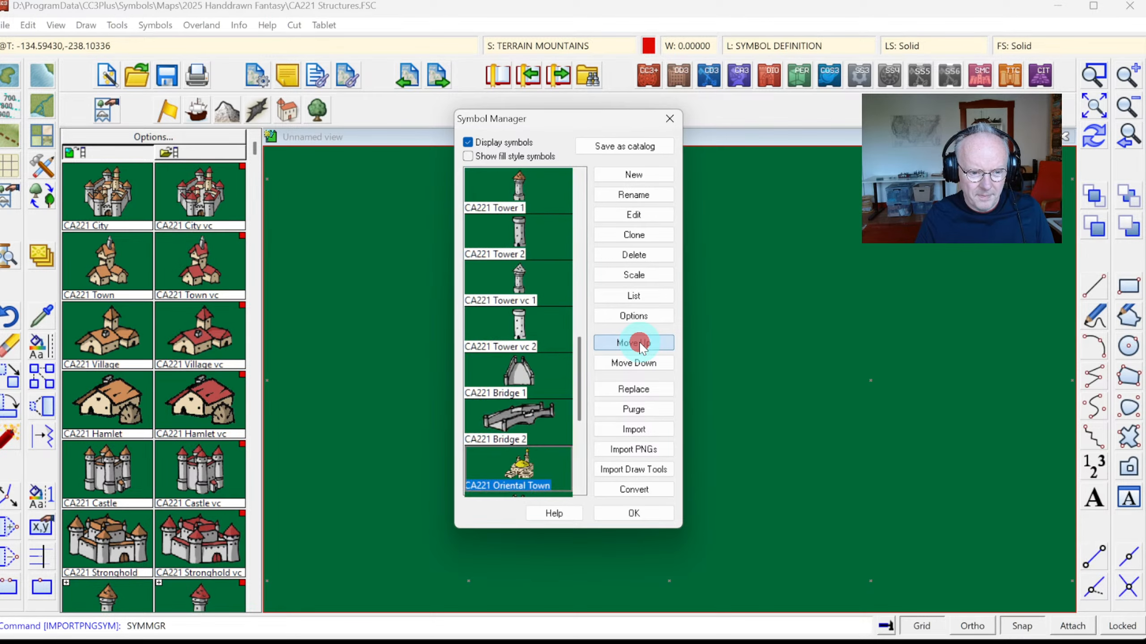
{"action": "left_click", "coordinate": [639, 343]}
{"action": "left_click", "coordinate": [640, 342]}
{"action": "left_click", "coordinate": [639, 343]}
{"action": "left_click", "coordinate": [639, 343]}
{"action": "left_click", "coordinate": [639, 343]}
{"action": "left_click", "coordinate": [639, 343]}
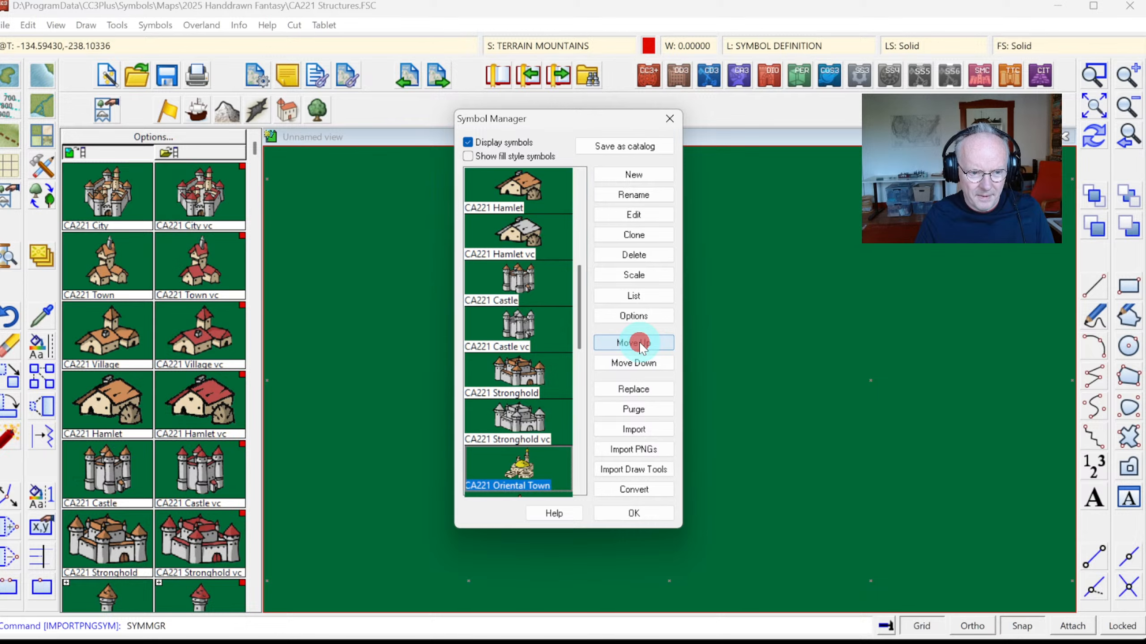
{"action": "left_click", "coordinate": [640, 343]}
{"action": "left_click", "coordinate": [639, 343]}
{"action": "left_click", "coordinate": [639, 343]}
{"action": "left_click", "coordinate": [639, 343]}
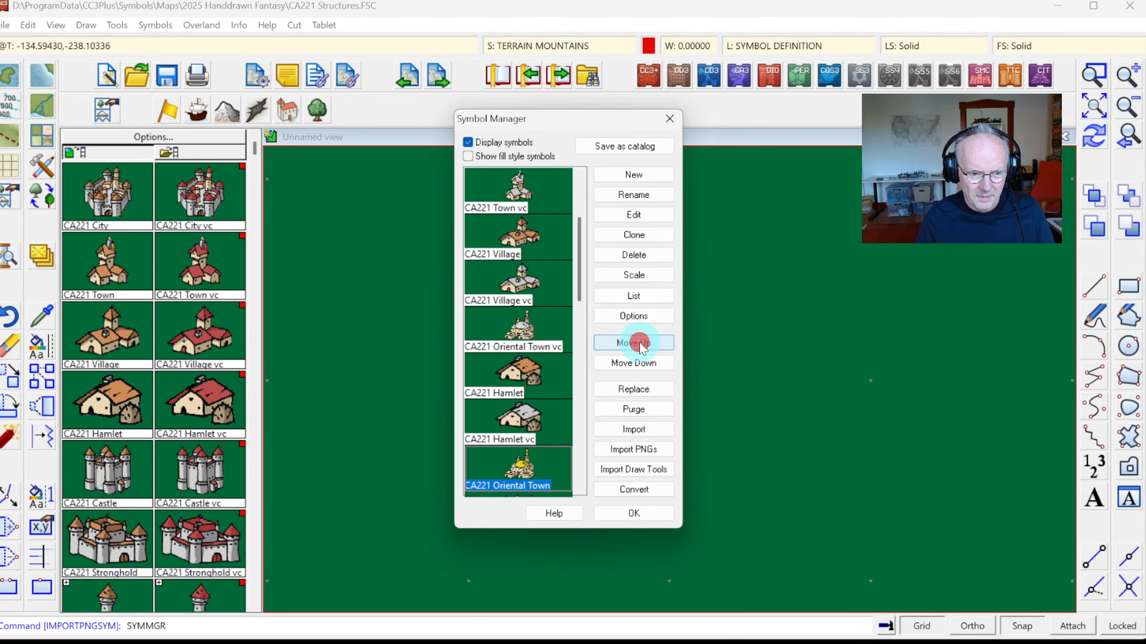
{"action": "left_click", "coordinate": [640, 343]}
{"action": "left_click", "coordinate": [639, 343]}
{"action": "left_click", "coordinate": [639, 343]}
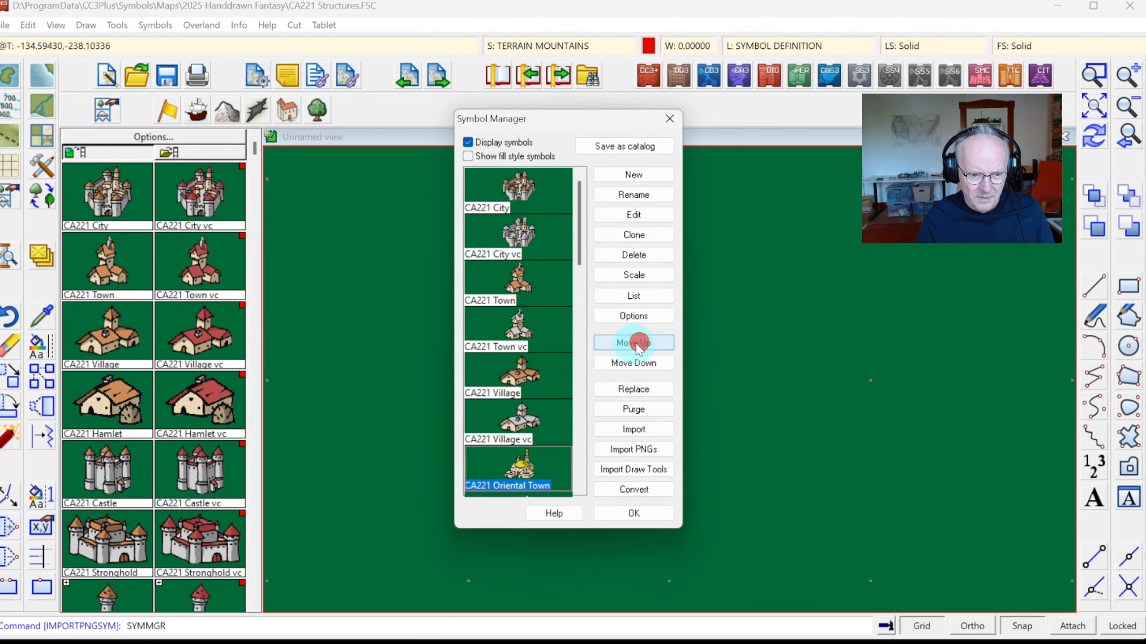
Open the symbol settings of CA221 Village vc to examine its collection, varicolor and force sheet options
{"action": "left_click_drag", "start_coordinate": [579, 223], "coordinate": [583, 262]}
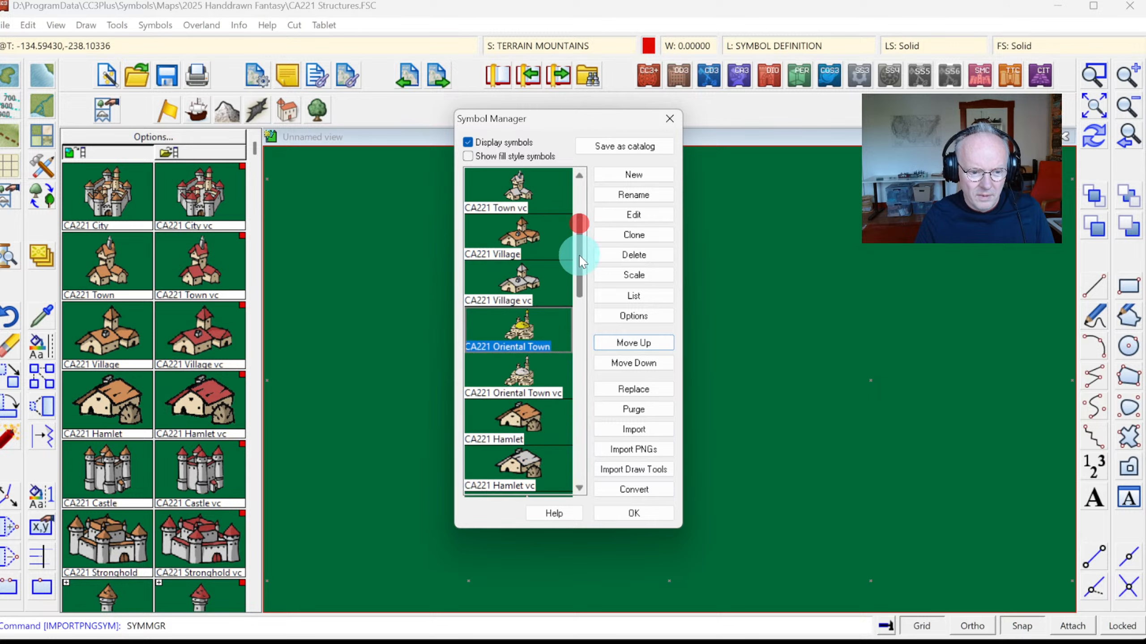
{"action": "left_click", "coordinate": [531, 364]}
{"action": "left_click", "coordinate": [540, 280]}
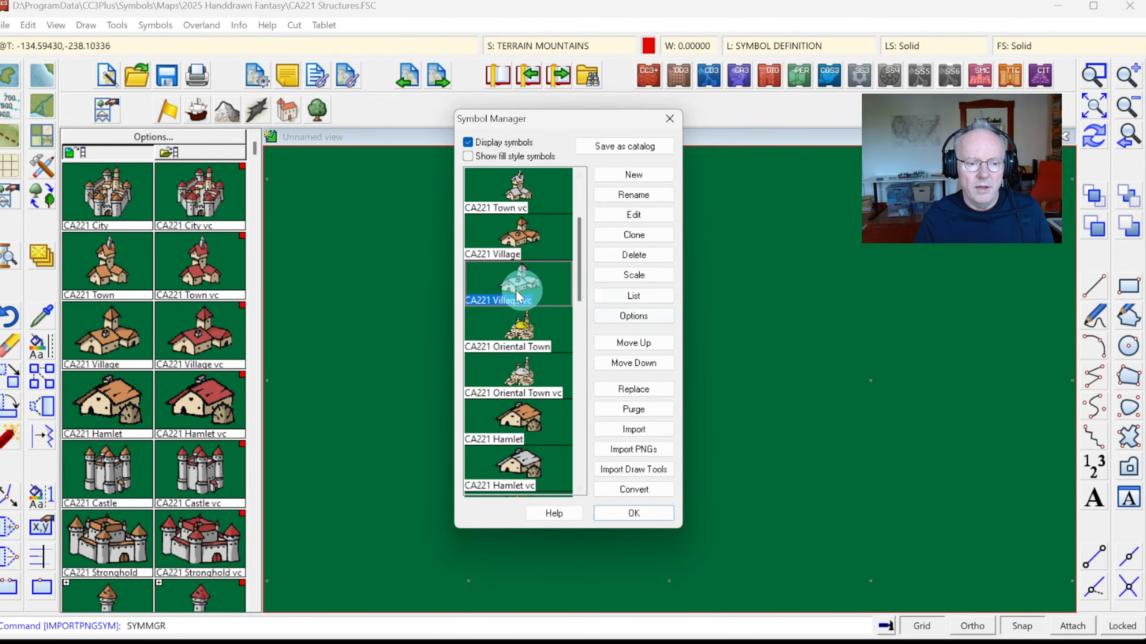
{"action": "left_click", "coordinate": [624, 318]}
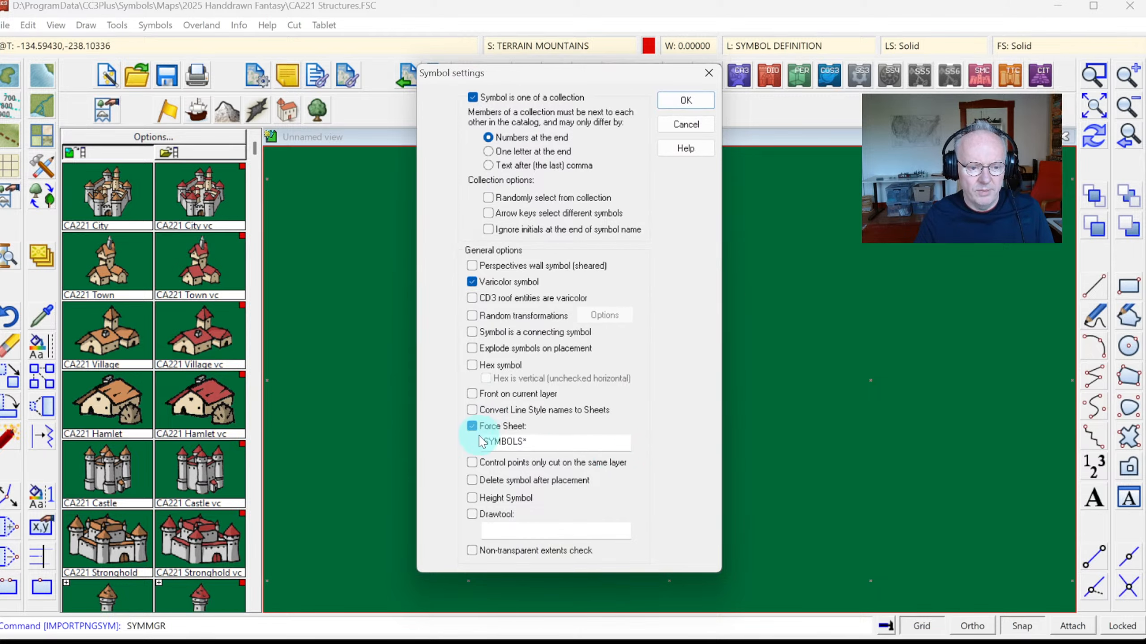
Make CA221 Oriental Town and CA221 Oriental Town vc collection symbols with numbers at the end, forced to the sheet SYMBOLS* copied from CA221 Village vc
{"action": "left_click_drag", "start_coordinate": [533, 442], "coordinate": [348, 432]}
{"action": "key", "text": "ctrl+c"}
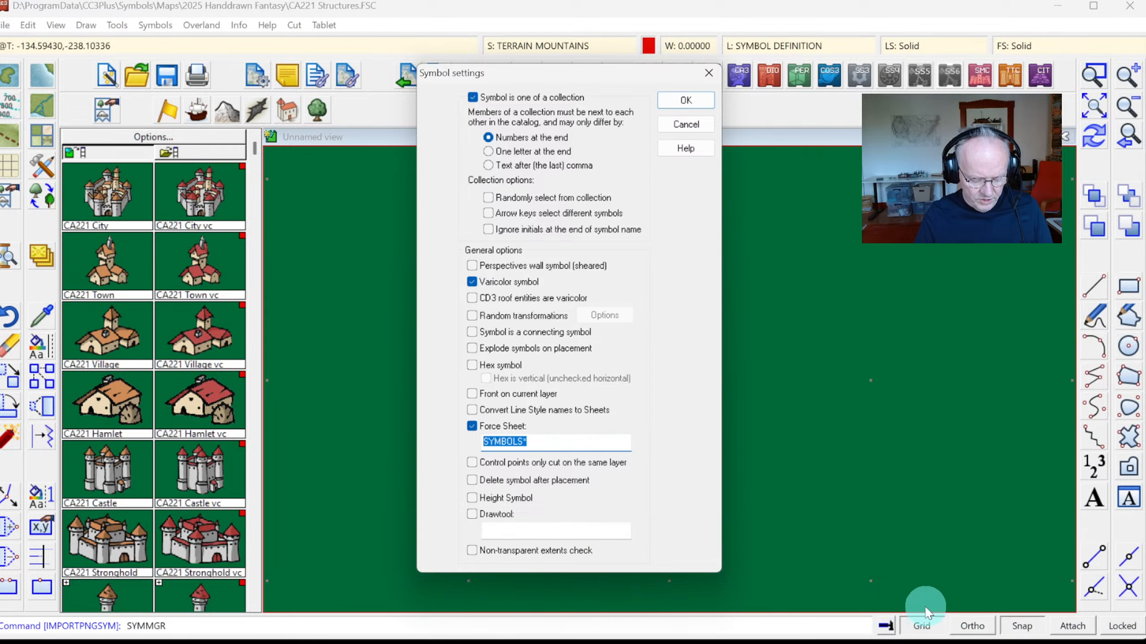
{"action": "left_click", "coordinate": [695, 99]}
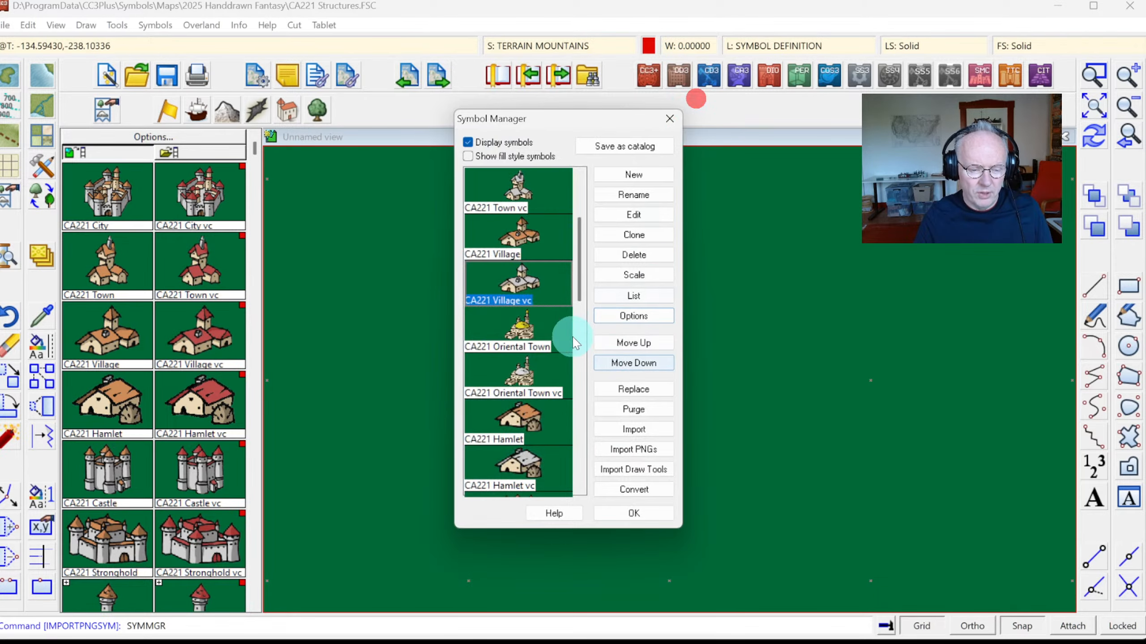
{"action": "left_click", "coordinate": [533, 335]}
{"action": "left_click", "coordinate": [633, 316]}
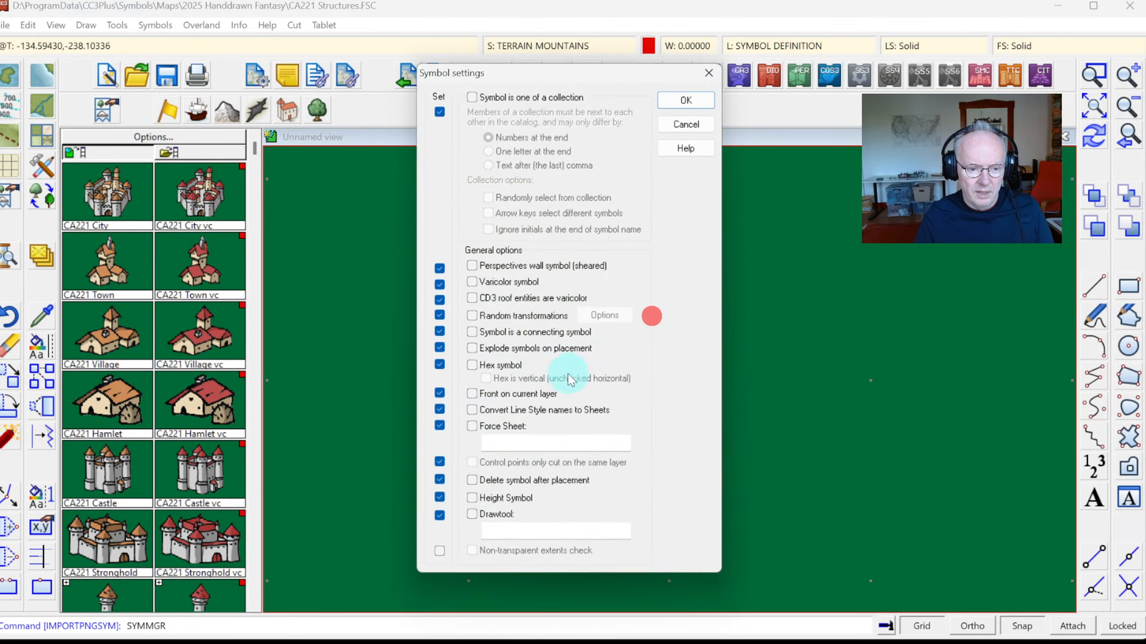
{"action": "left_click", "coordinate": [472, 426]}
{"action": "left_click", "coordinate": [496, 441]}
{"action": "key", "text": "ctrl+v"}
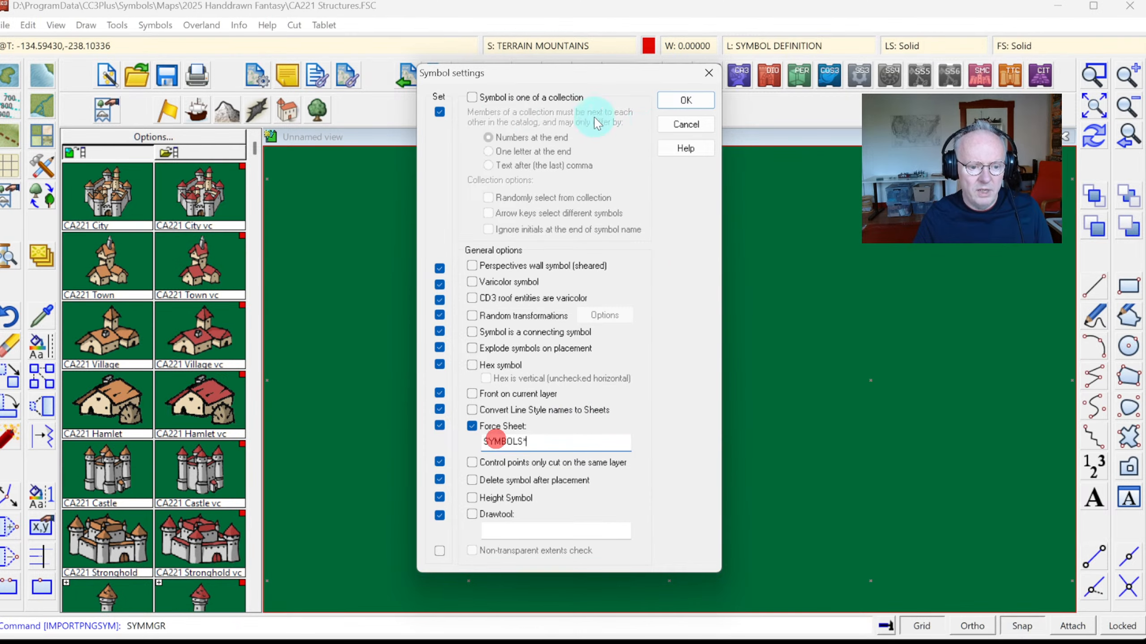
{"action": "left_click", "coordinate": [496, 97]}
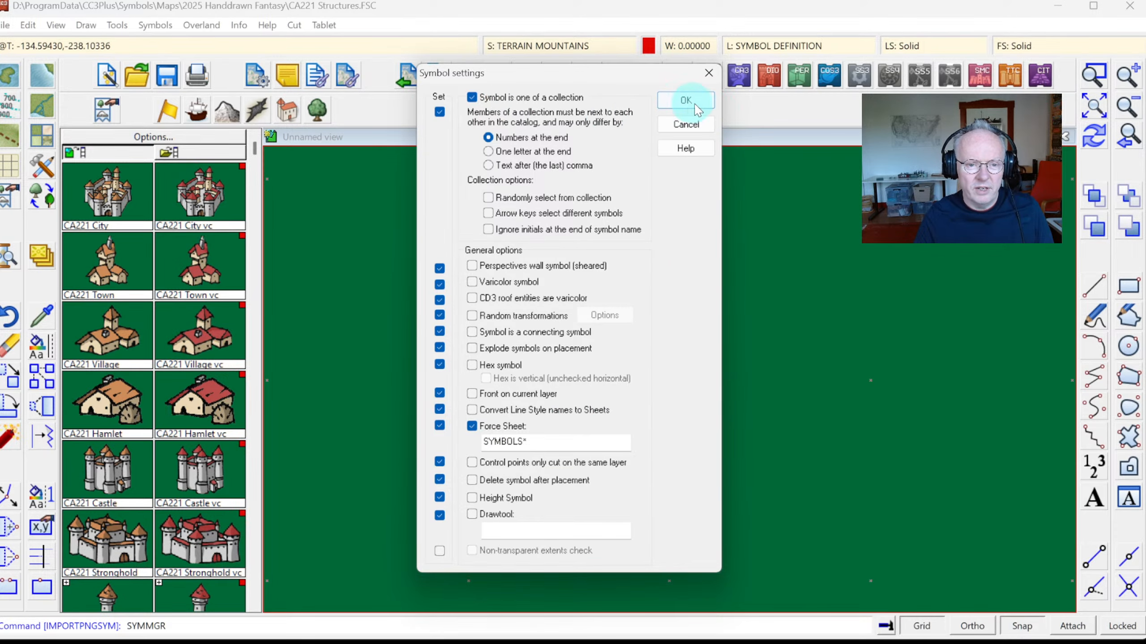
{"action": "left_click", "coordinate": [686, 100]}
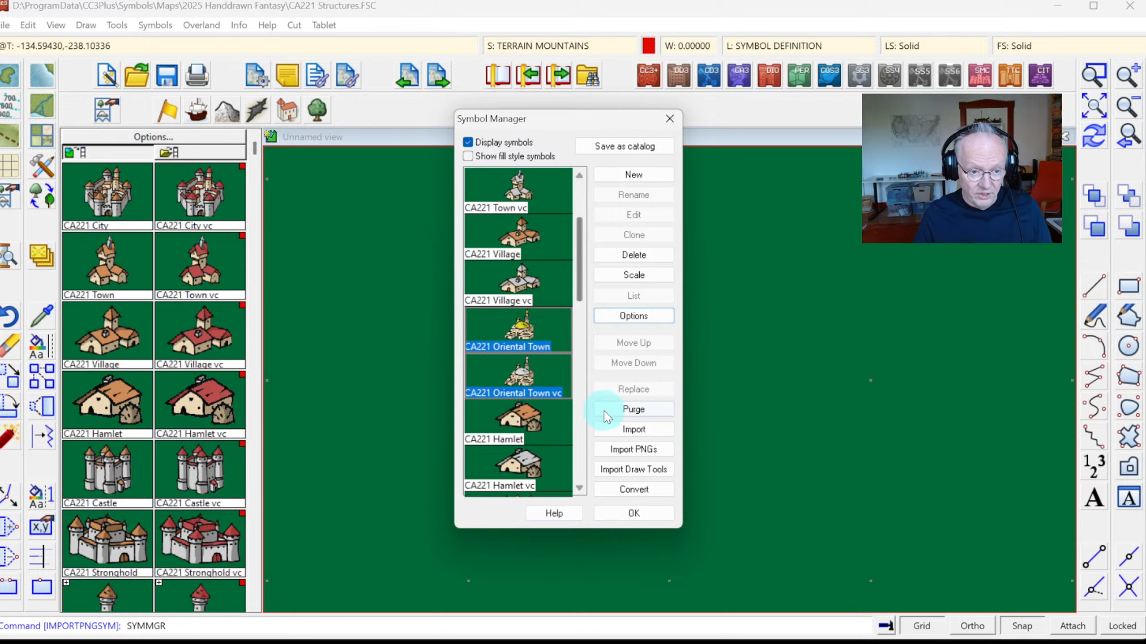
Make CA221 Oriental Town vc a varicolor symbol and close the symbol manager to return to the catalog
{"action": "left_click", "coordinate": [519, 377]}
{"action": "left_click", "coordinate": [646, 316]}
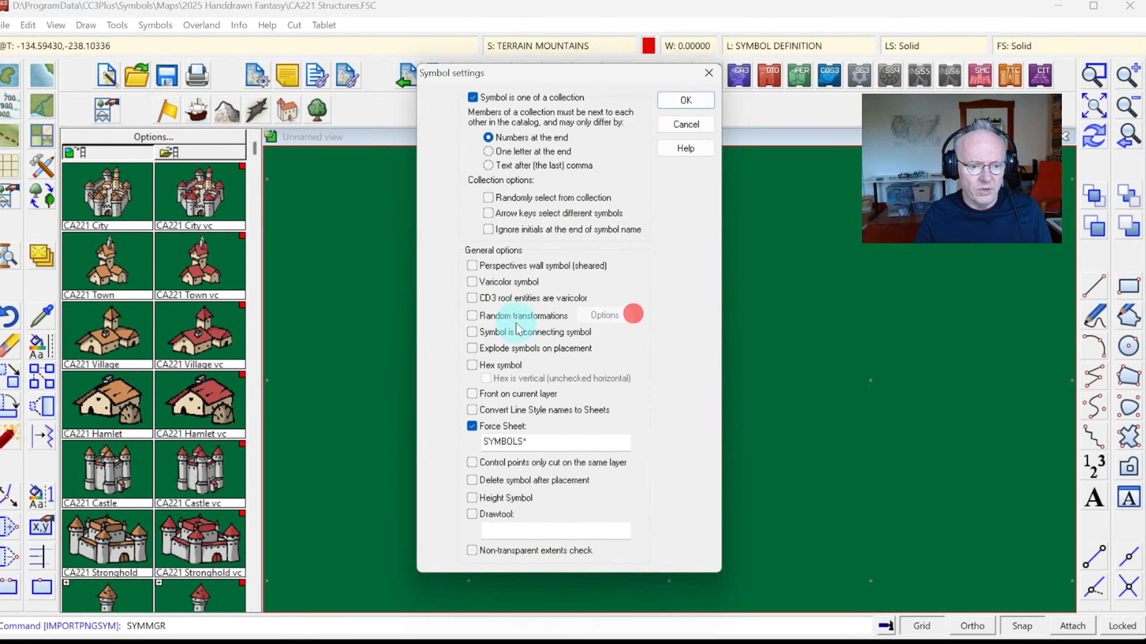
{"action": "left_click", "coordinate": [686, 100]}
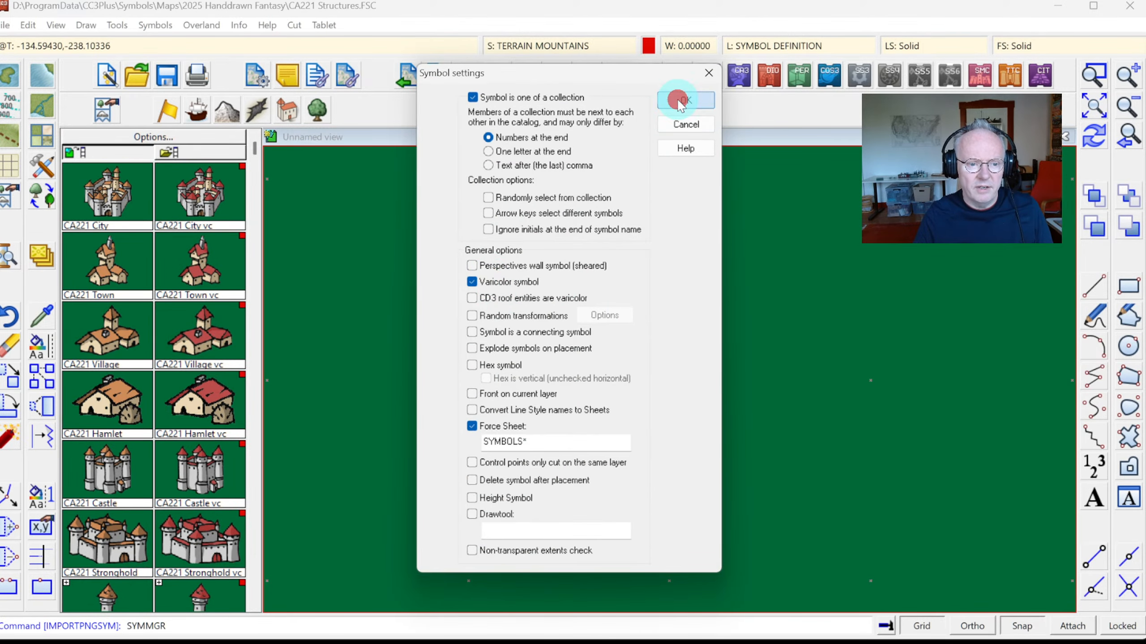
{"action": "left_click", "coordinate": [632, 510]}
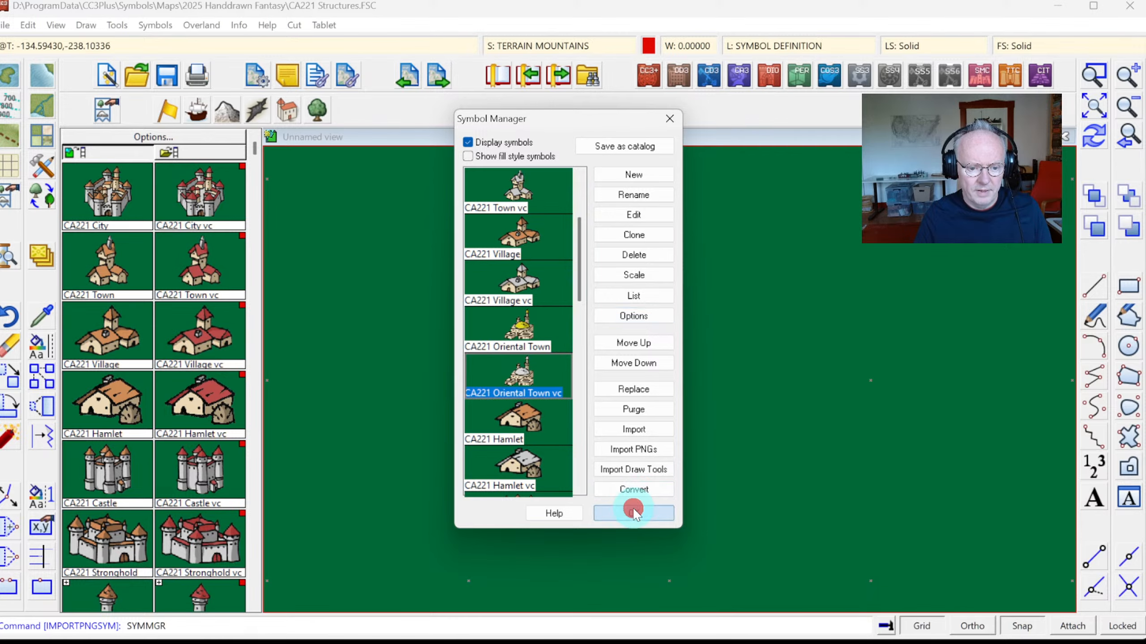
{"action": "left_click", "coordinate": [109, 153]}
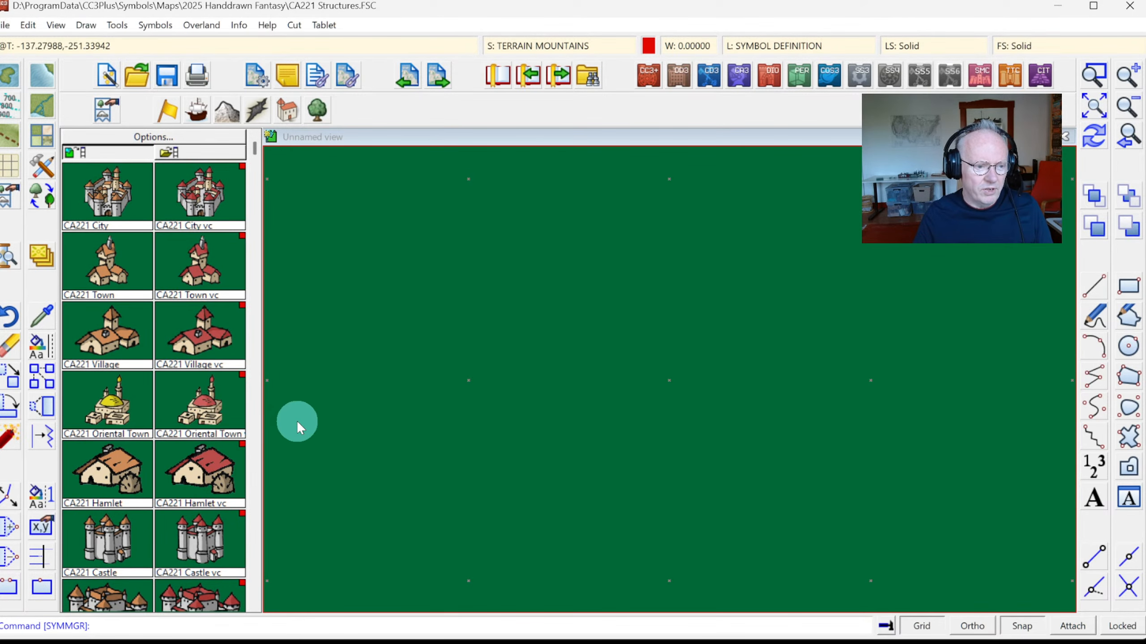
Place CA221 Town and an enlarged CA221 Oriental Town beside it, check the scale that matches their sizes, and undo the Oriental Town placement
{"action": "left_click", "coordinate": [111, 275]}
{"action": "left_click", "coordinate": [590, 419]}
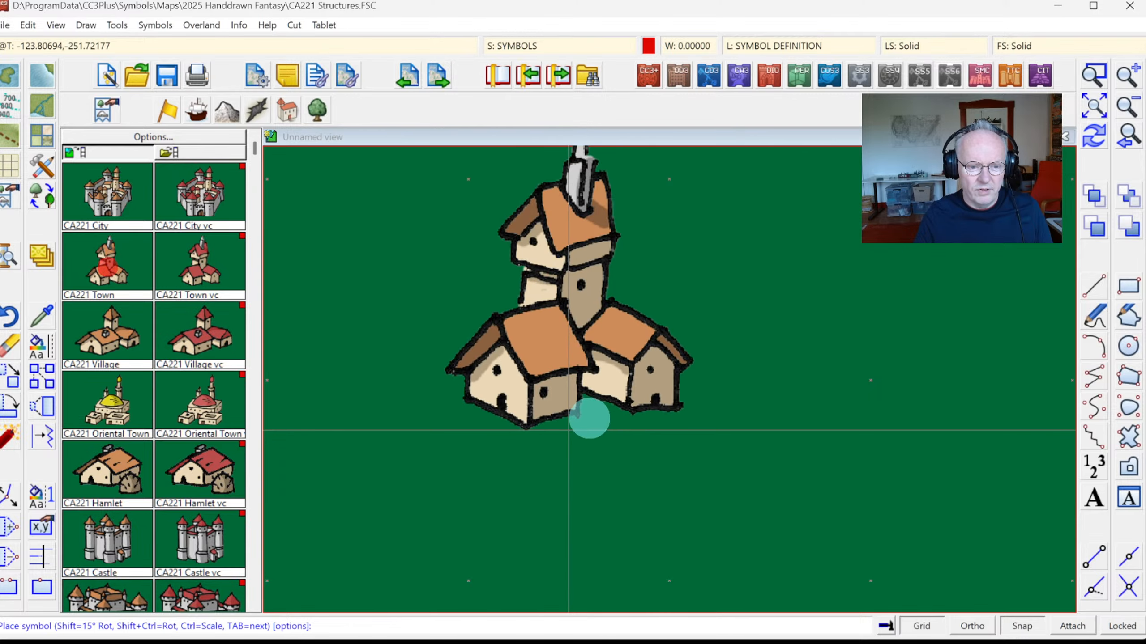
{"action": "left_click", "coordinate": [113, 414]}
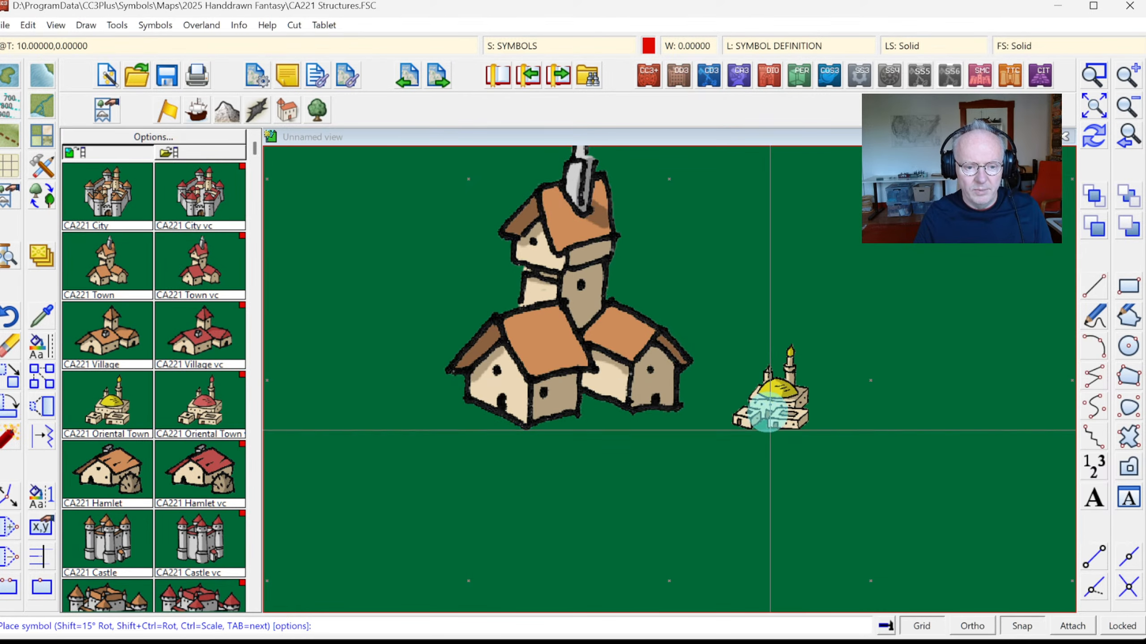
{"action": "key", "text": "ctrl"}
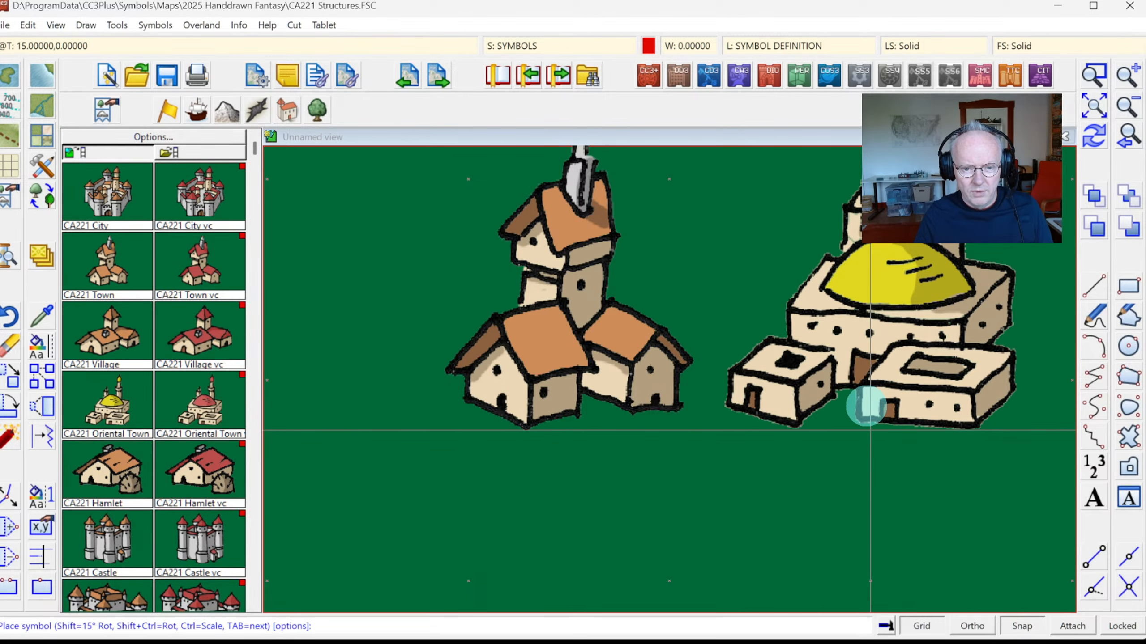
{"action": "left_click", "coordinate": [866, 406]}
{"action": "right_click", "coordinate": [649, 379]}
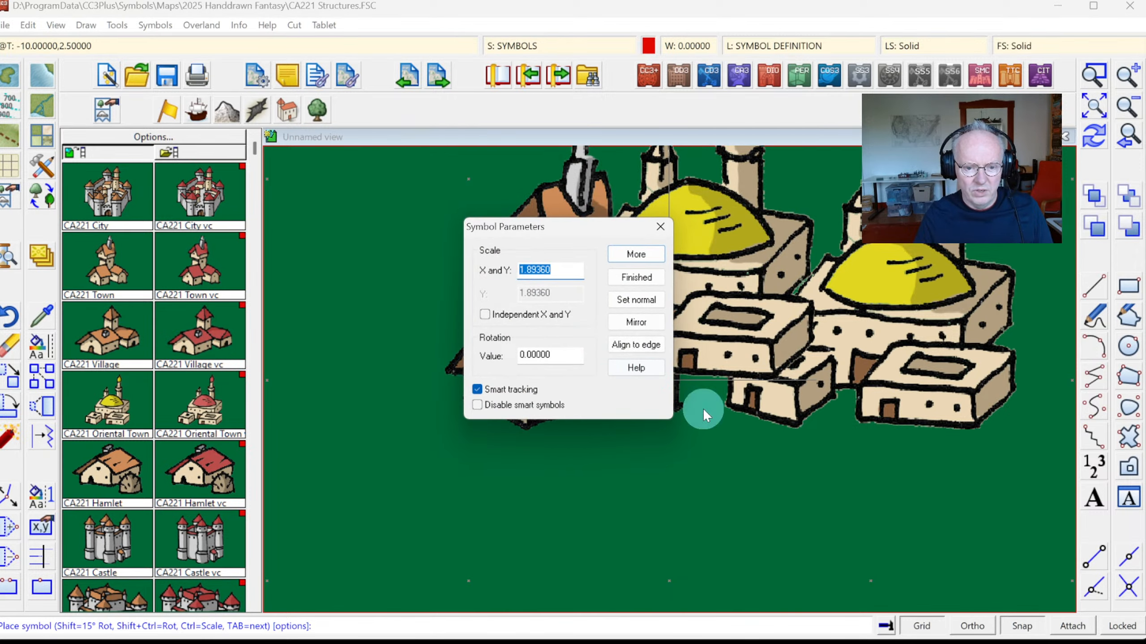
{"action": "left_click", "coordinate": [636, 345]}
{"action": "left_click", "coordinate": [844, 494]}
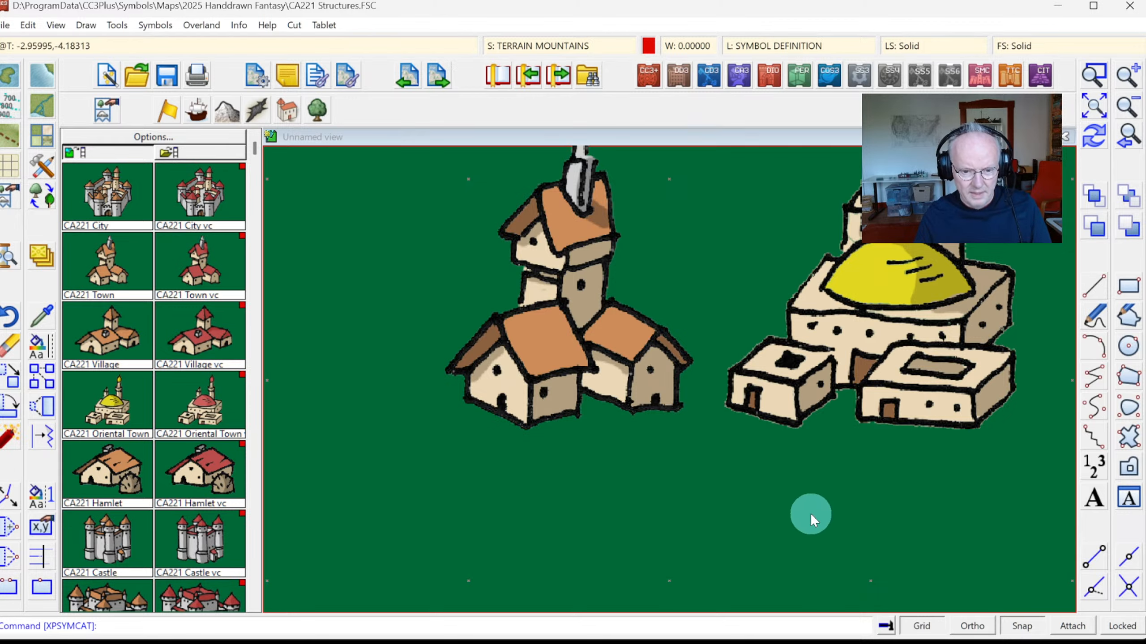
{"action": "key", "text": "ctrl+z"}
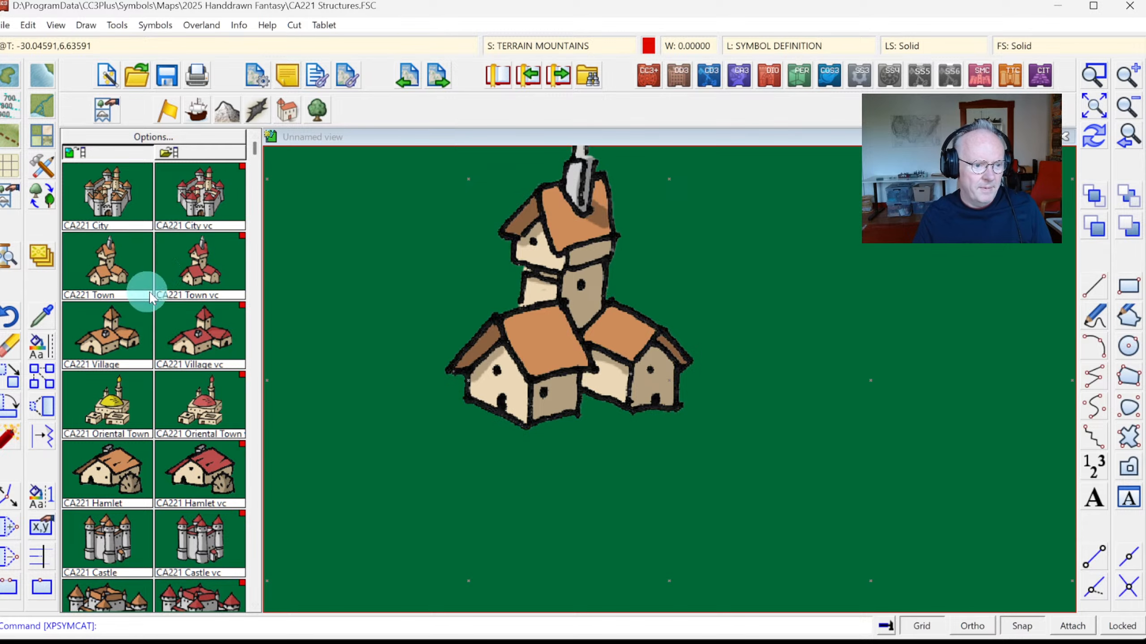
Try CA221 Oriental Town at scale 1.75 beside the placed town, then cancel it and undo the town placement
{"action": "left_click", "coordinate": [108, 400]}
{"action": "right_click", "coordinate": [743, 433]}
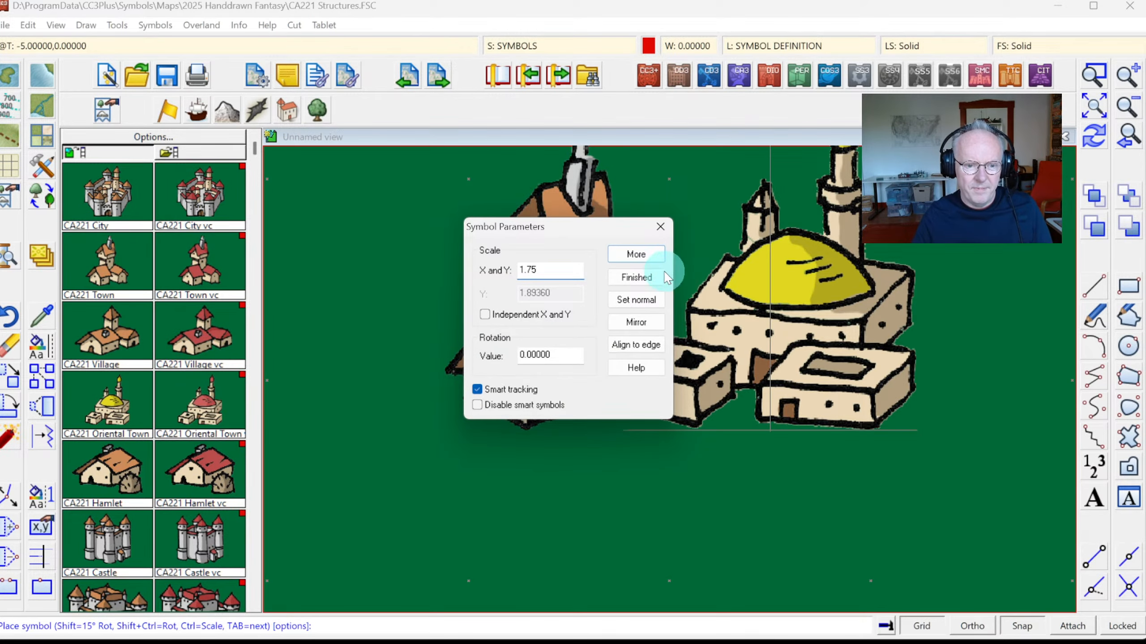
{"action": "left_click", "coordinate": [636, 277]}
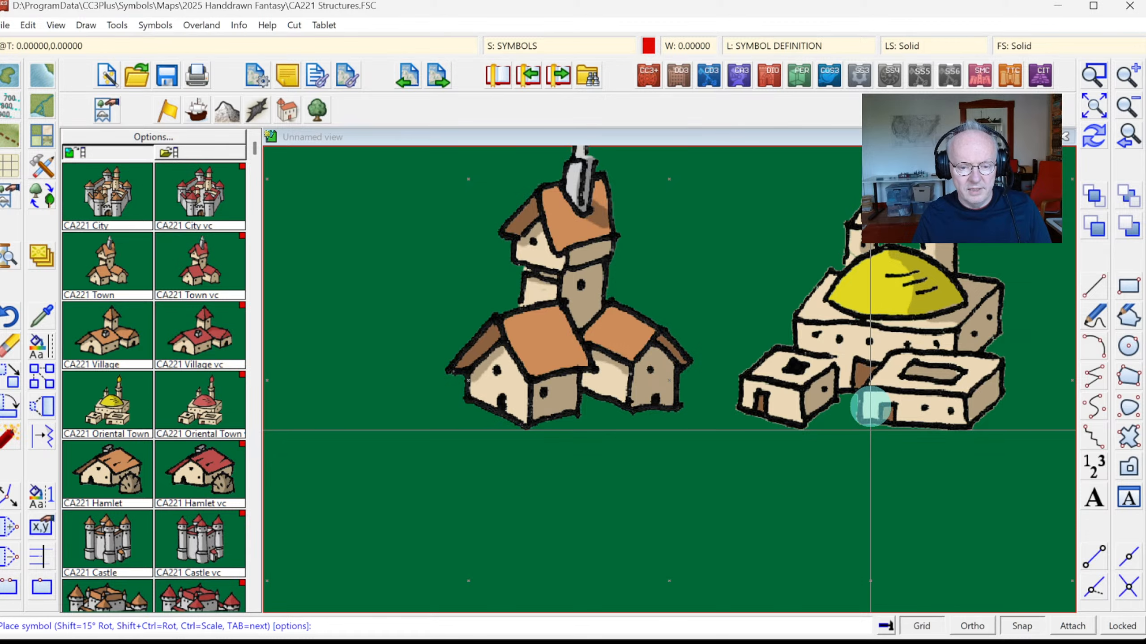
{"action": "key", "text": "Escape"}
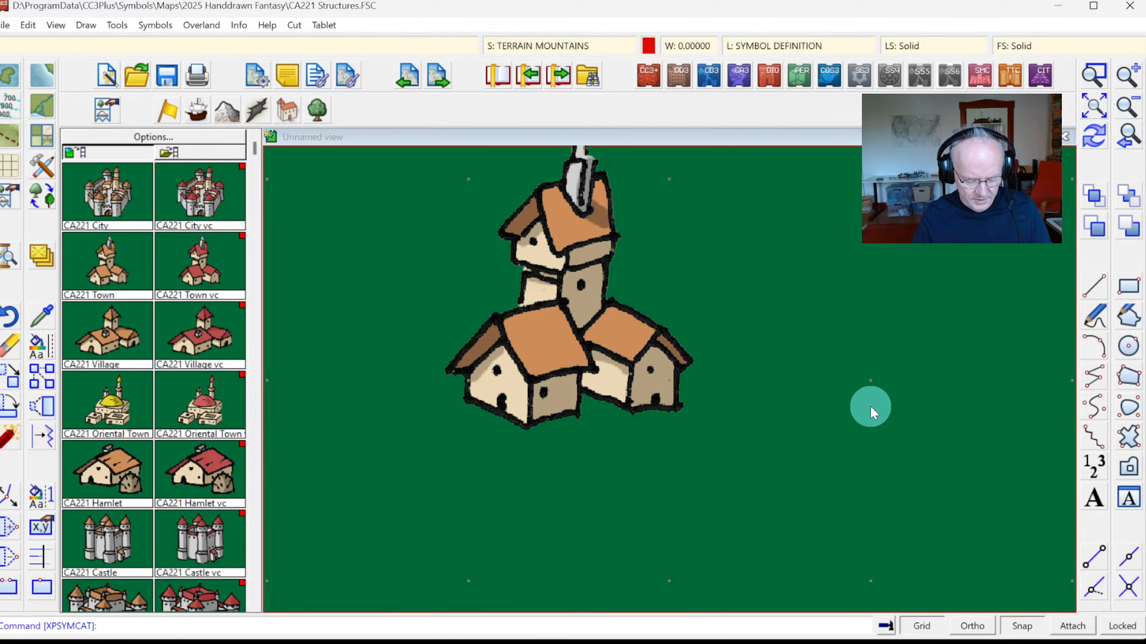
{"action": "key", "text": "ctrl+z"}
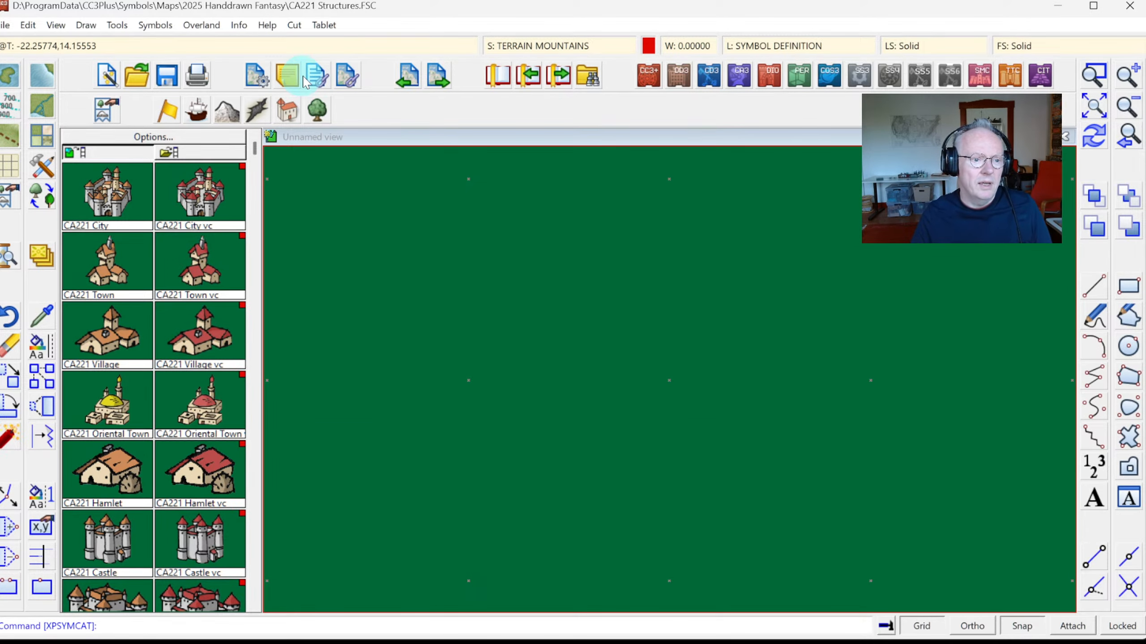
Make COMMON the current sheet and delete the TERRAIN MOUNTAINS, TERRAIN HILLS, ROADS and SYMBOLS sheets
{"action": "left_click", "coordinate": [156, 25]}
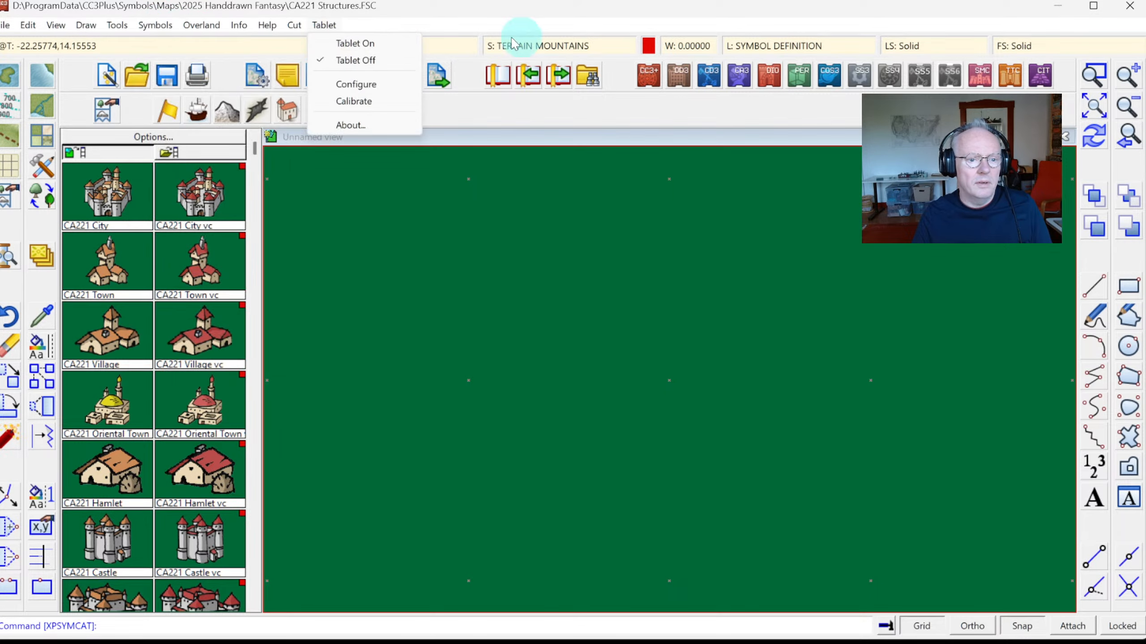
{"action": "left_click", "coordinate": [547, 48]}
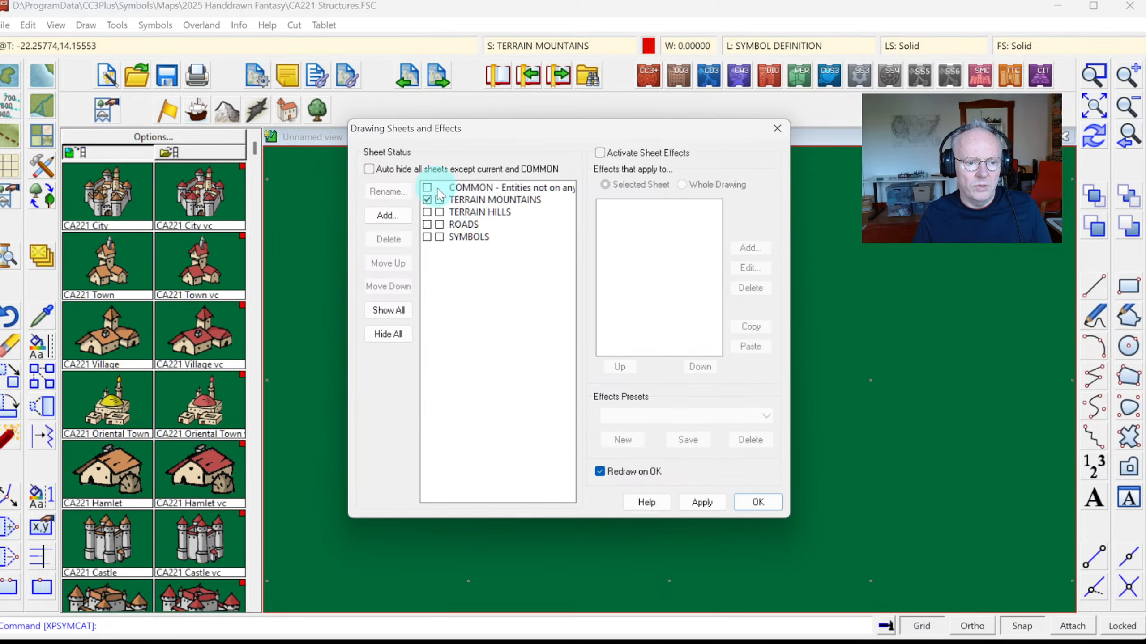
{"action": "left_click", "coordinate": [429, 189]}
{"action": "left_click_drag", "start_coordinate": [473, 200], "coordinate": [473, 234]}
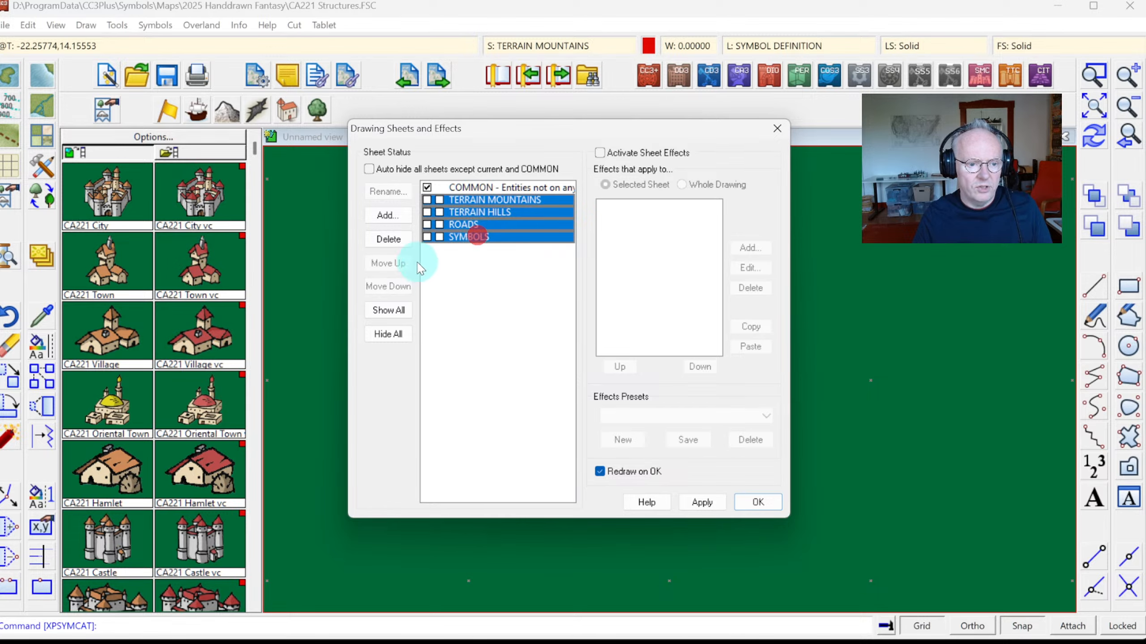
{"action": "left_click", "coordinate": [395, 240]}
{"action": "key", "text": "Return"}
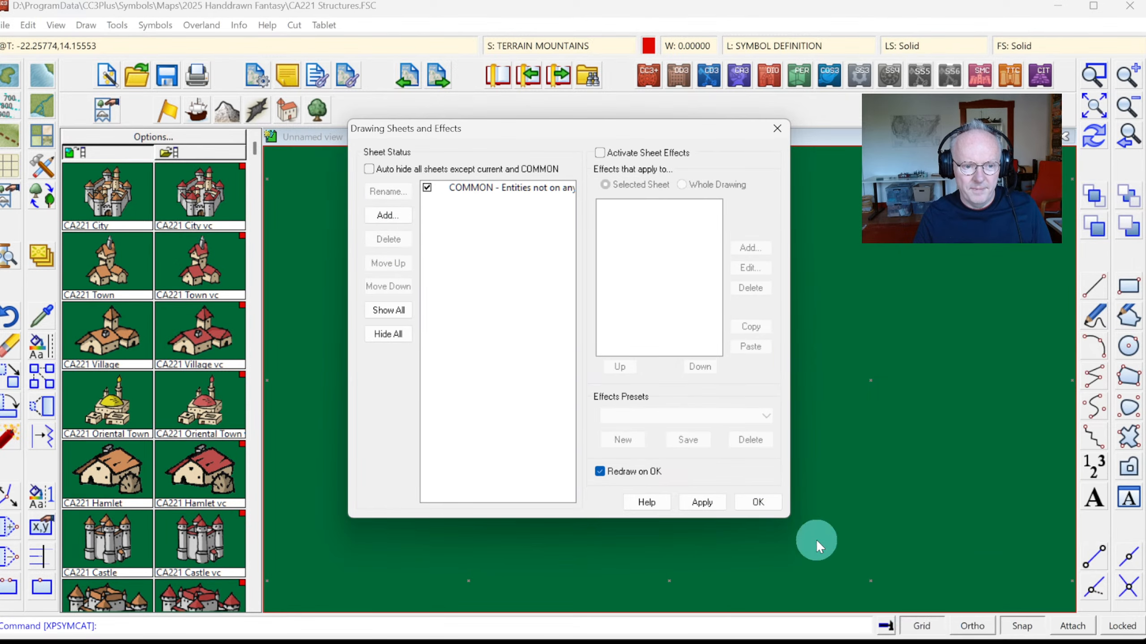
{"action": "left_click", "coordinate": [772, 504]}
Convert the symbol definitions to sheets and fit the resulting drawing in the view
{"action": "left_click", "coordinate": [154, 25]}
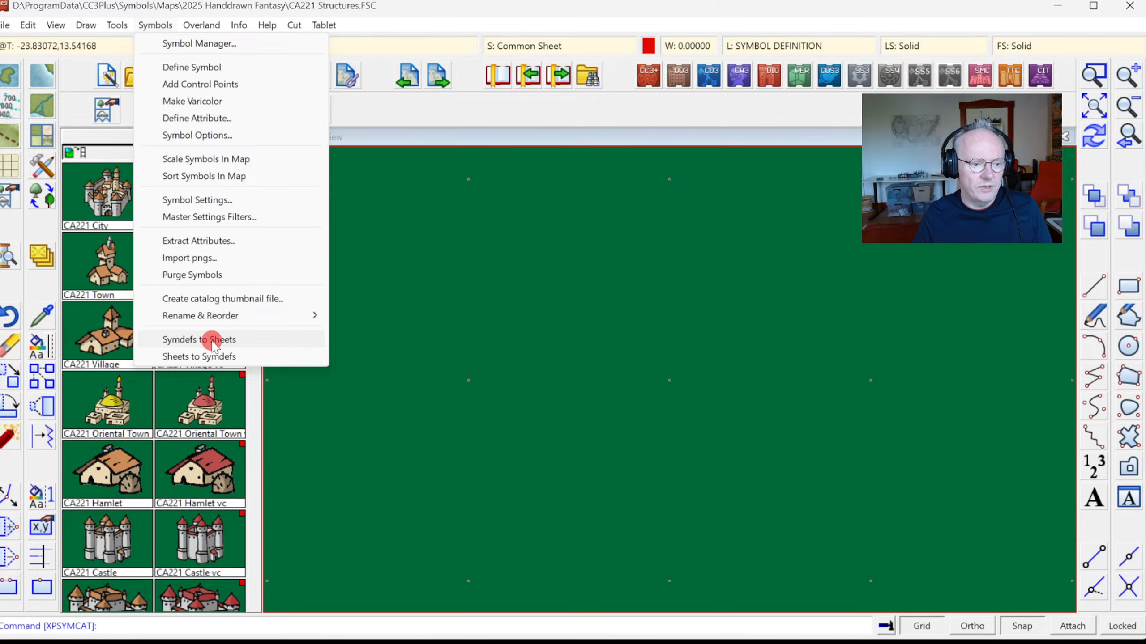
{"action": "left_click", "coordinate": [211, 342]}
{"action": "left_click", "coordinate": [1096, 110]}
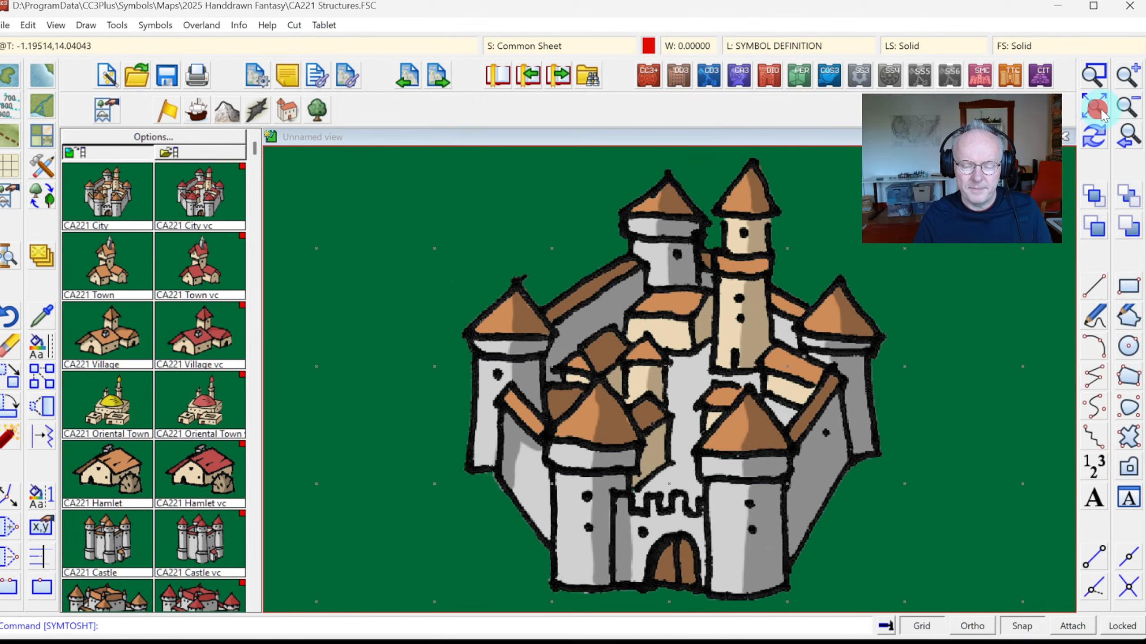
Make COMMON the current sheet, hide CA221 City, and show the CA221 Town, CA221 Oriental Town and CA221 Oriental Town vc sheets
{"action": "left_click", "coordinate": [559, 45]}
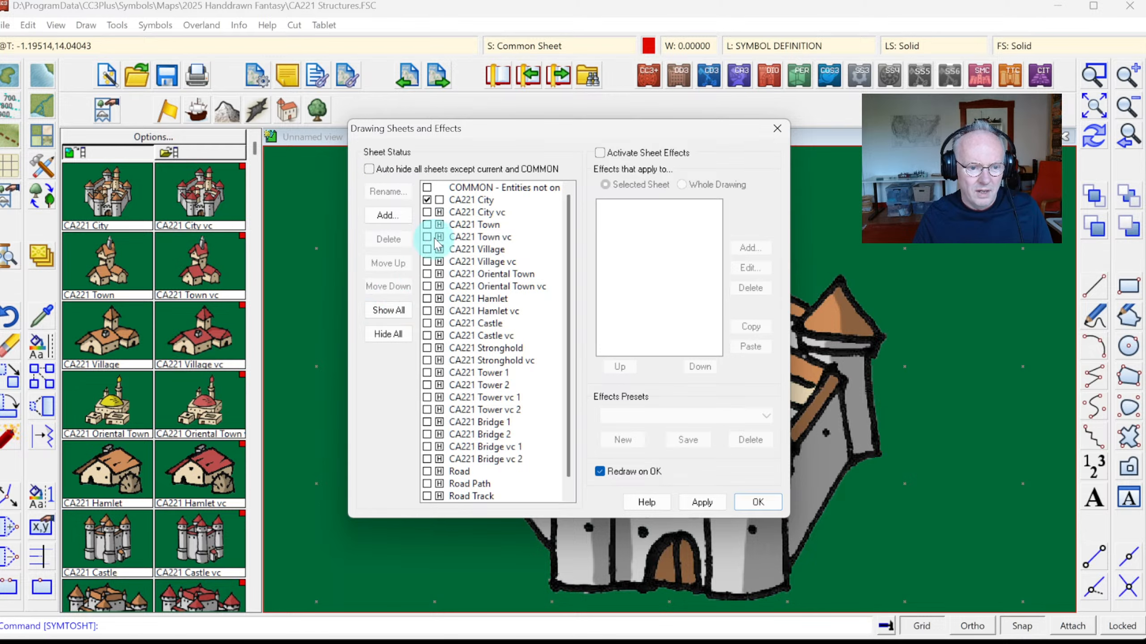
{"action": "left_click", "coordinate": [427, 224]}
{"action": "left_click", "coordinate": [427, 187]}
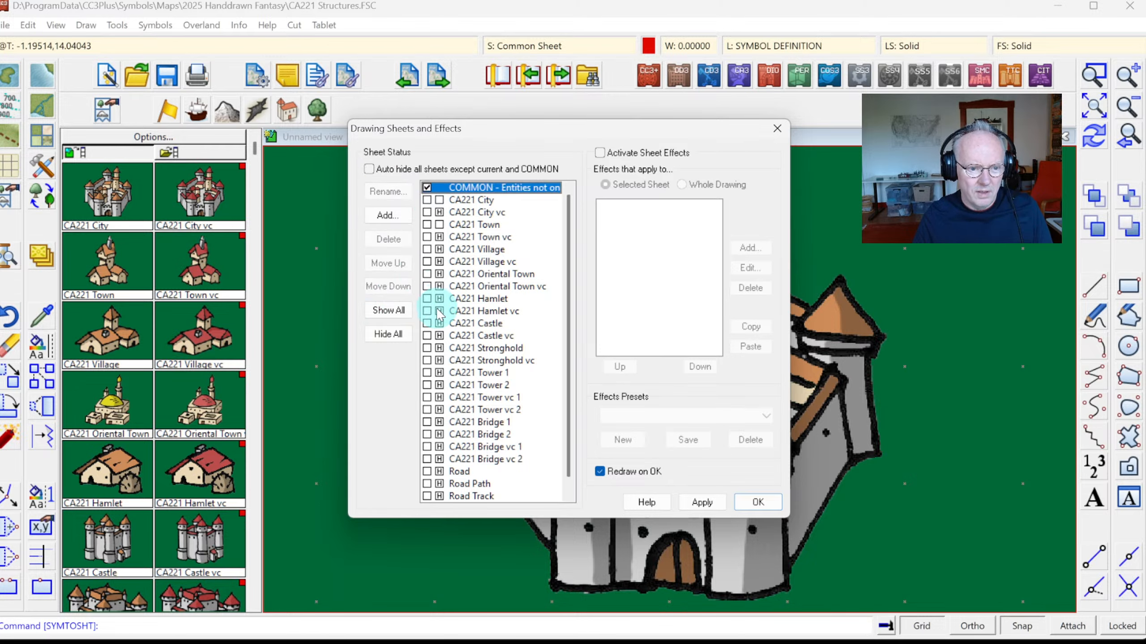
{"action": "left_click", "coordinate": [439, 200]}
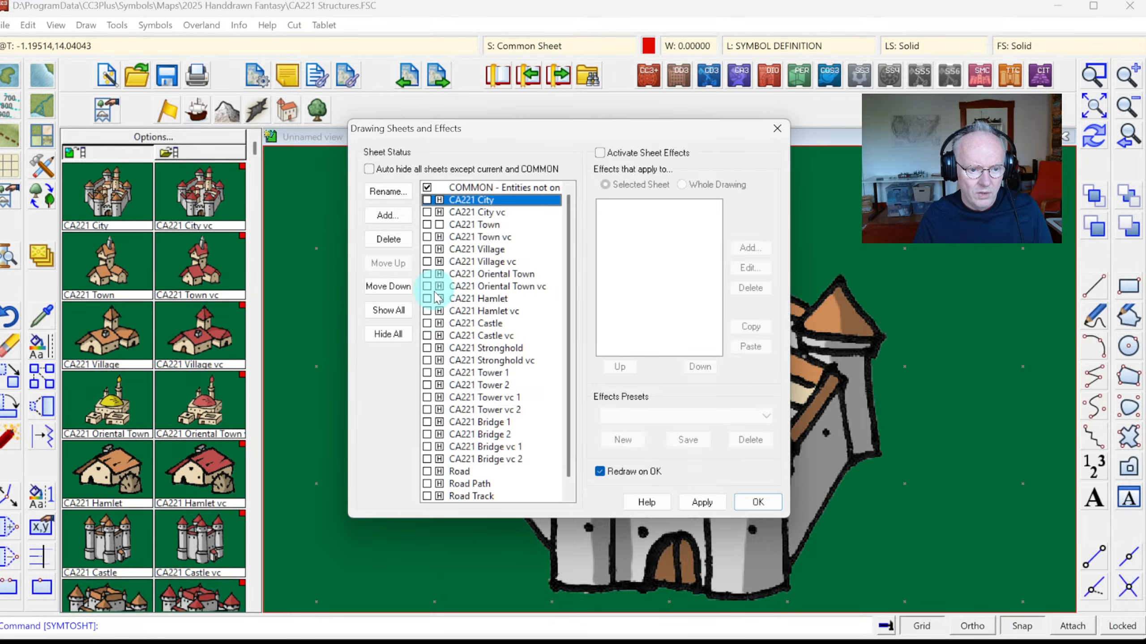
{"action": "left_click", "coordinate": [439, 273]}
{"action": "left_click", "coordinate": [439, 286]}
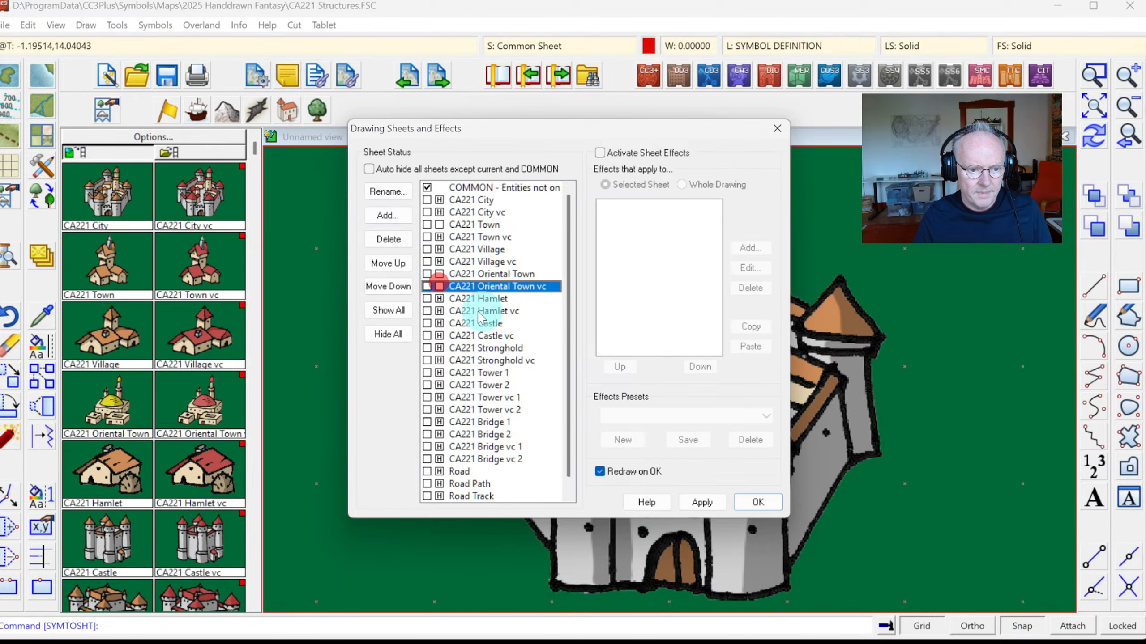
{"action": "left_click", "coordinate": [750, 500]}
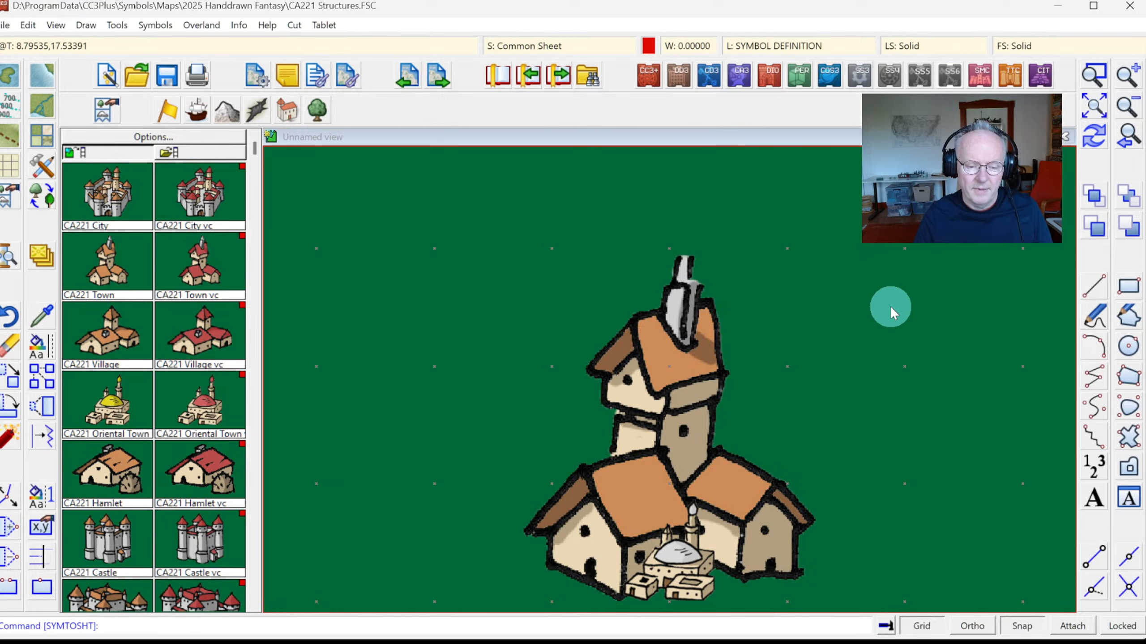
Try a non-visual scale of the Oriental Town artwork on both visible sheets by 1.75 about the origin, then undo it
{"action": "right_click", "coordinate": [45, 415]}
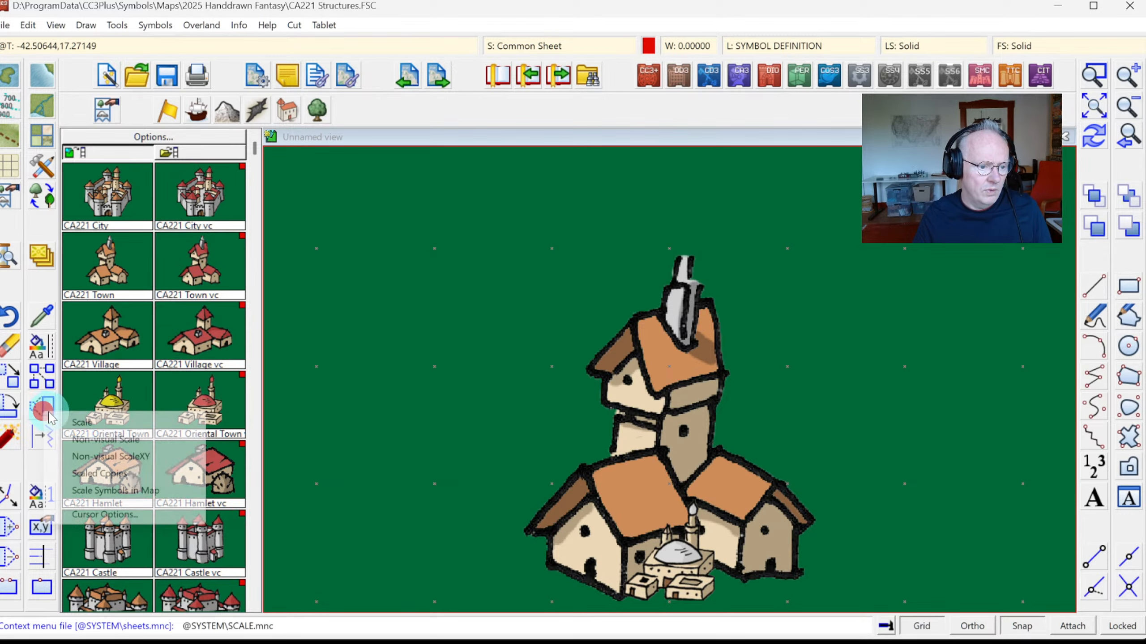
{"action": "left_click", "coordinate": [103, 439]}
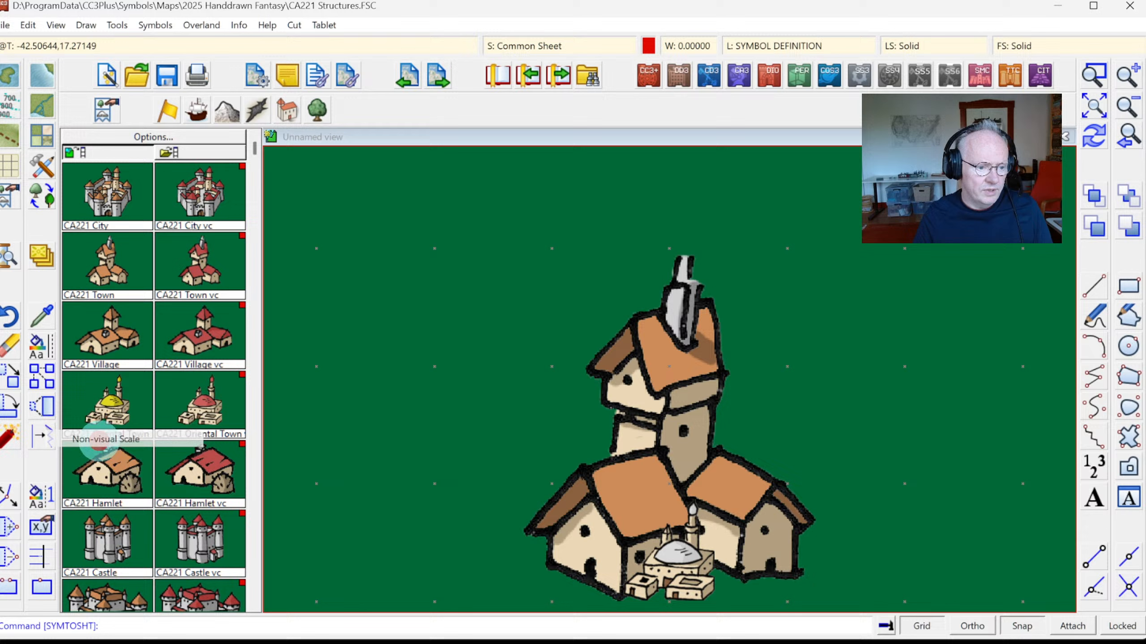
{"action": "left_click", "coordinate": [698, 523]}
{"action": "left_click", "coordinate": [702, 553]}
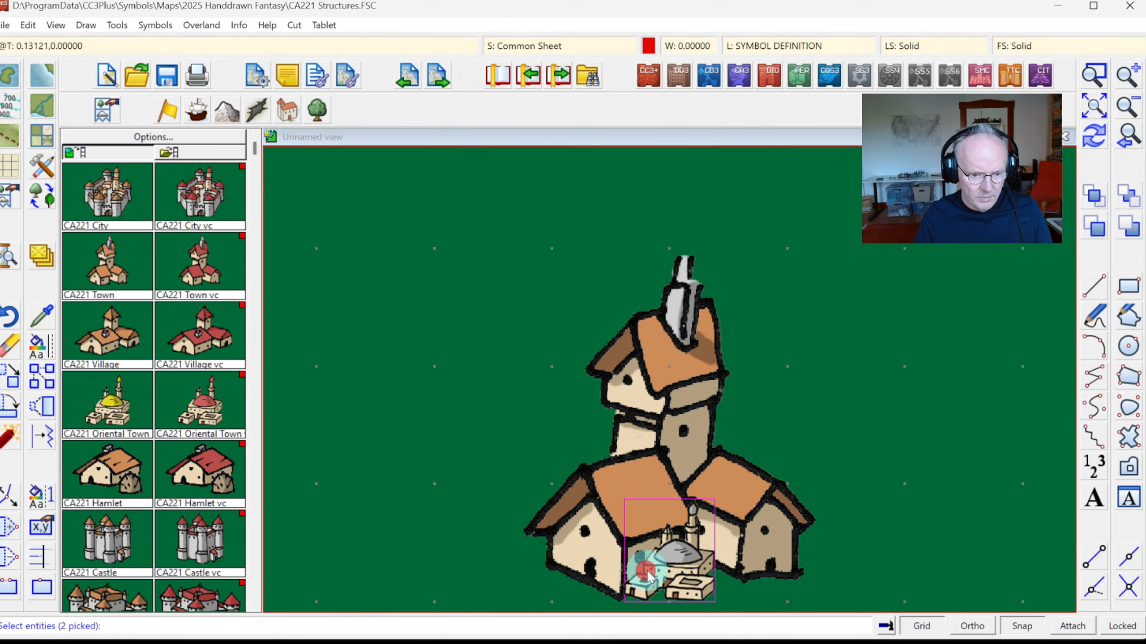
{"action": "left_click", "coordinate": [637, 555]}
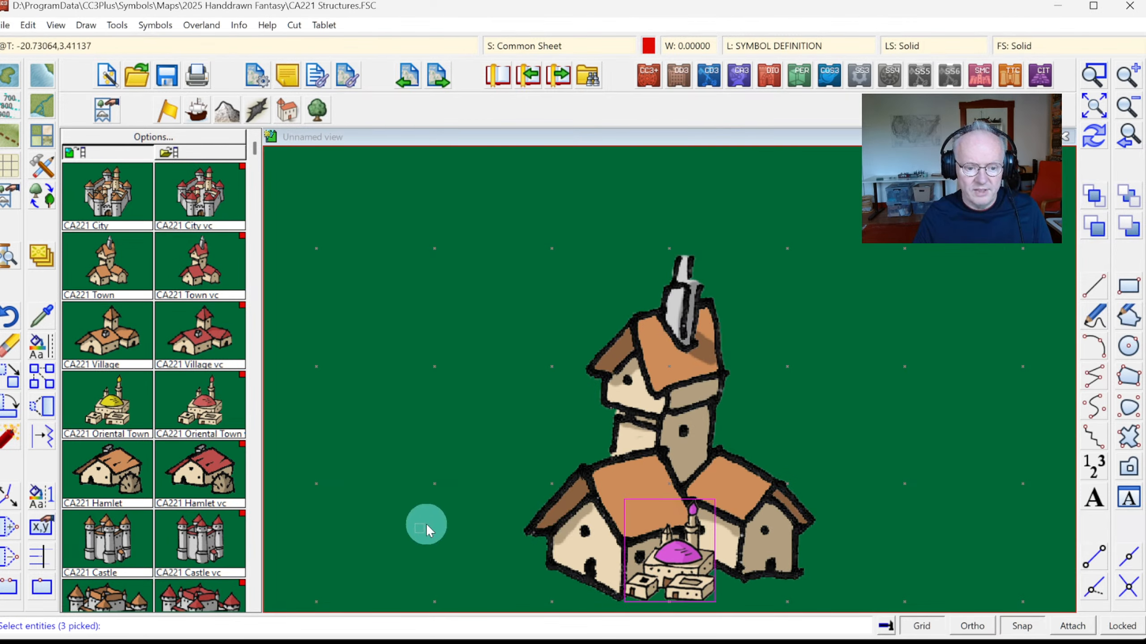
{"action": "right_click", "coordinate": [514, 326]}
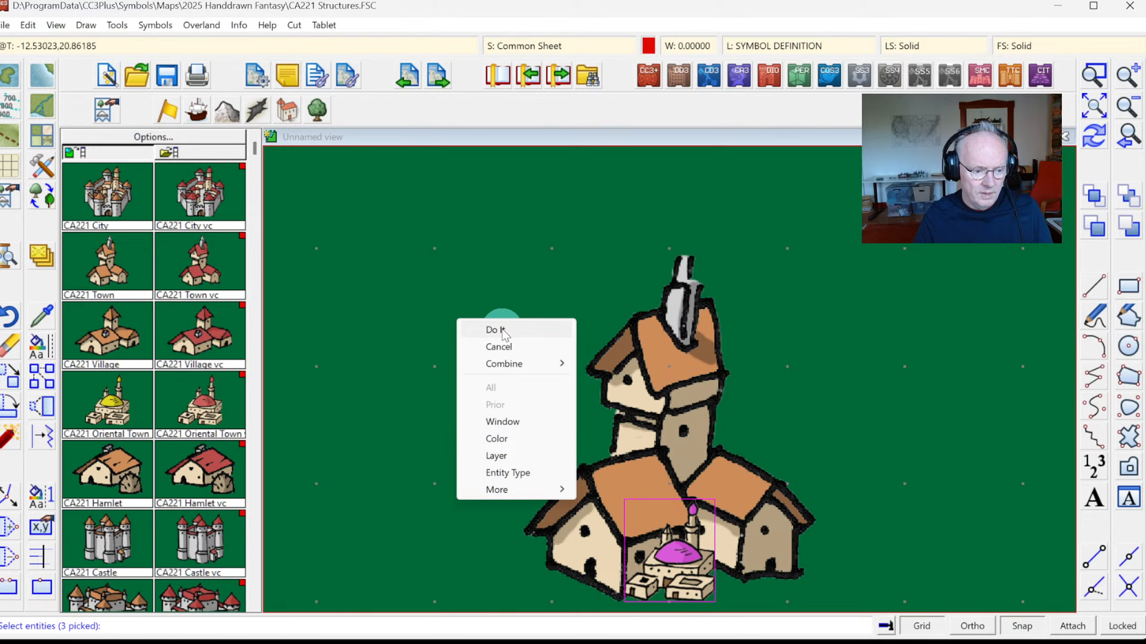
{"action": "left_click", "coordinate": [496, 330]}
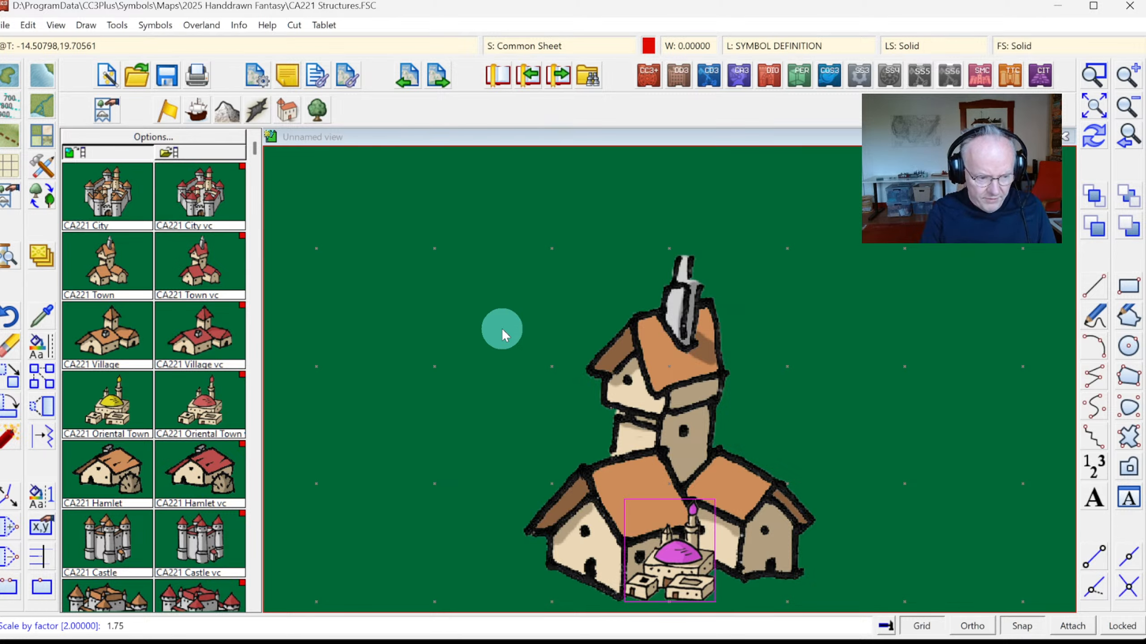
{"action": "key", "text": "Return"}
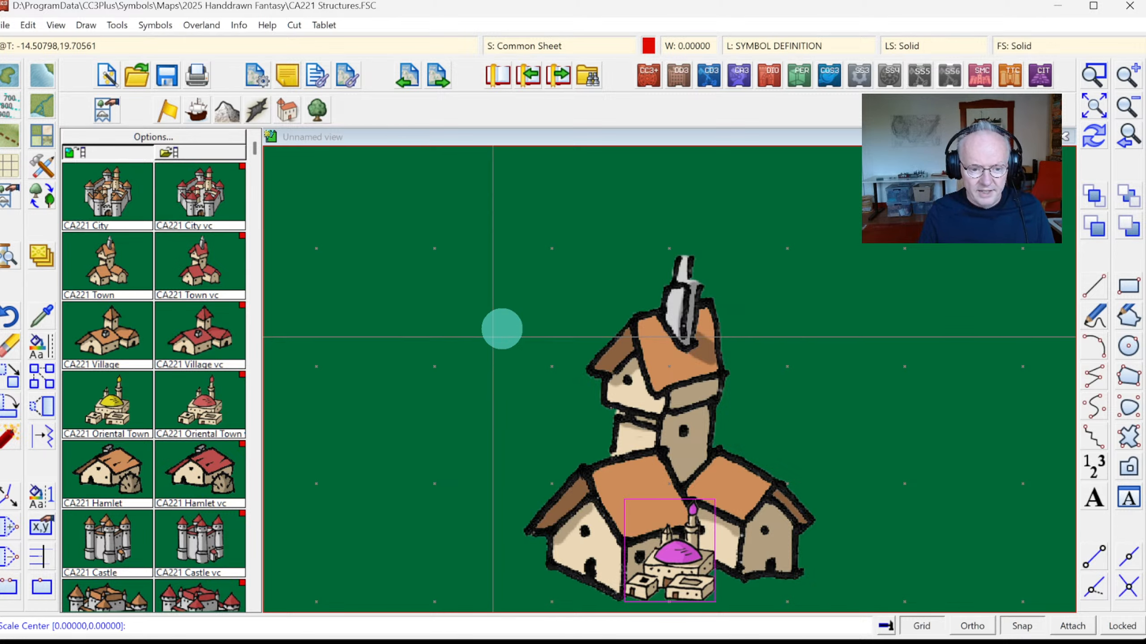
{"action": "left_click", "coordinate": [503, 332]}
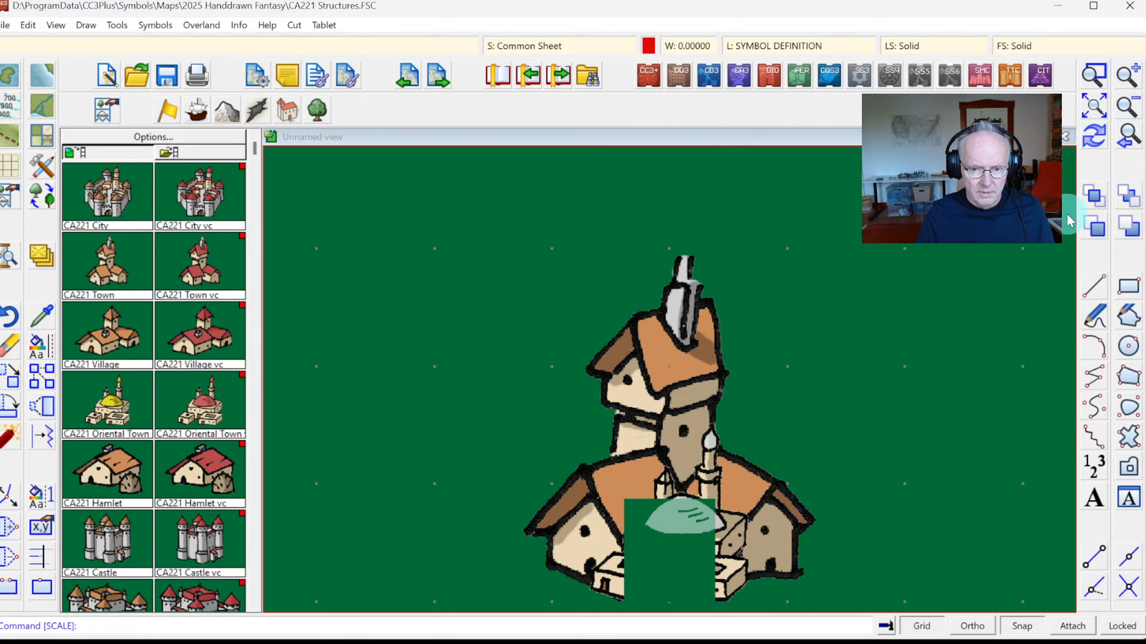
{"action": "left_click", "coordinate": [1102, 146]}
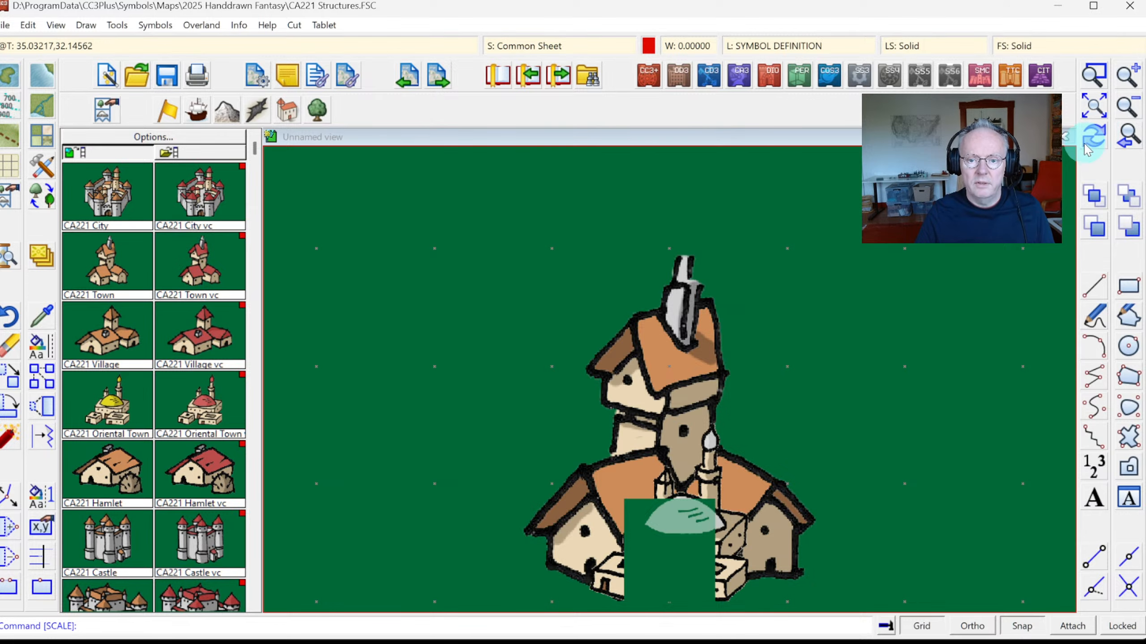
{"action": "left_click", "coordinate": [1094, 137]}
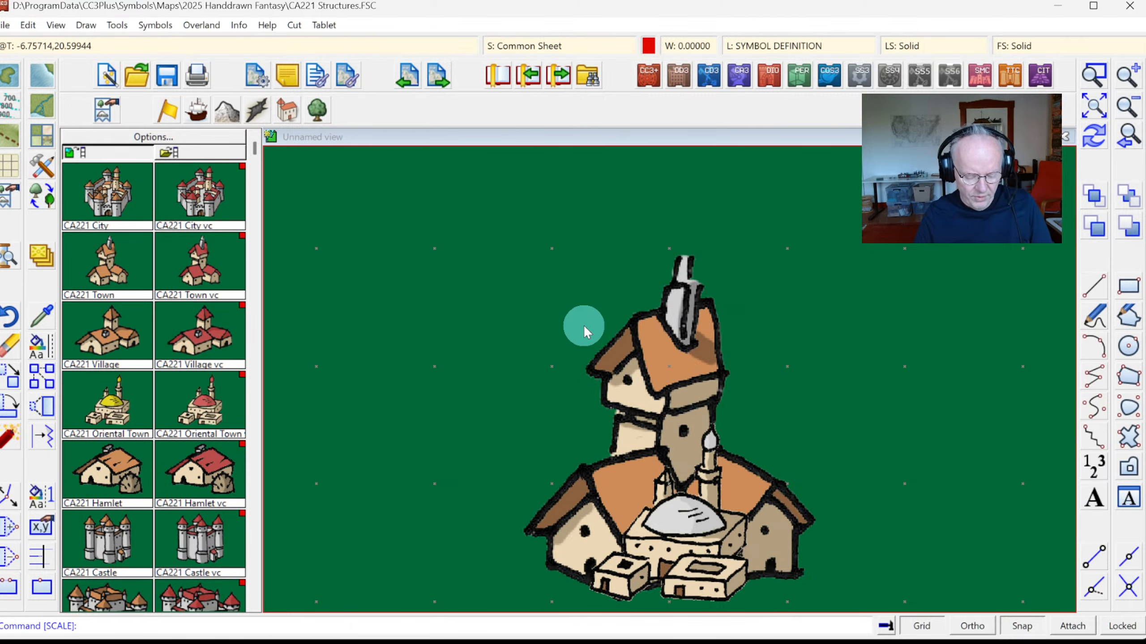
{"action": "key", "text": "ctrl+z"}
Scale only the Oriental Town and Oriental Town vc artwork by a factor of 3.5 about the origin, leaving CA221 Town unselected
{"action": "right_click", "coordinate": [45, 408]}
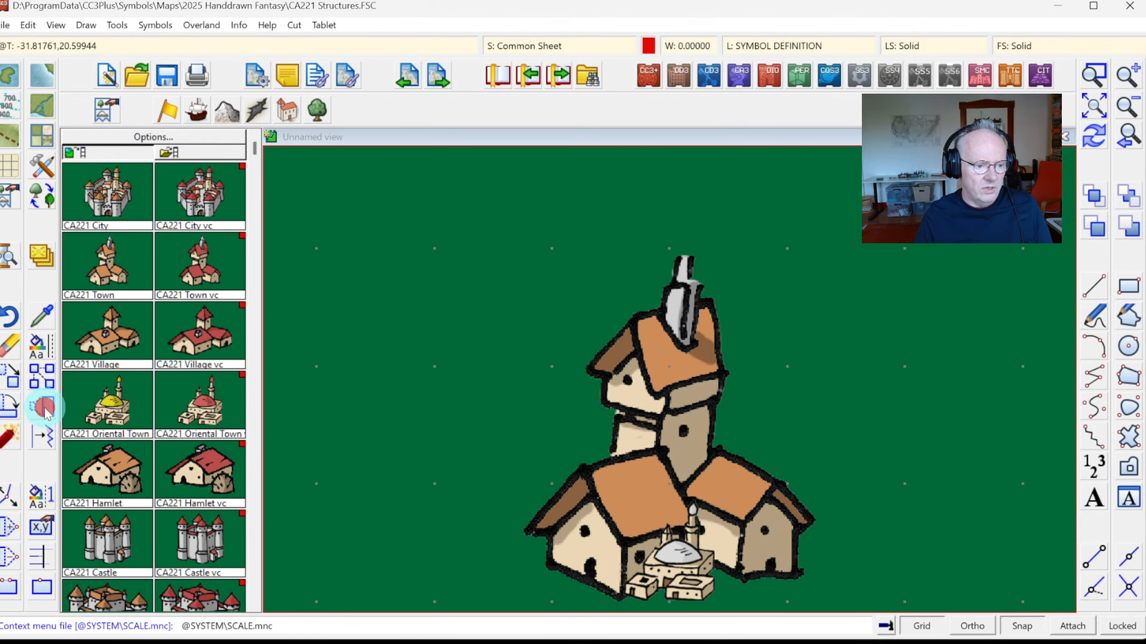
{"action": "left_click", "coordinate": [87, 436]}
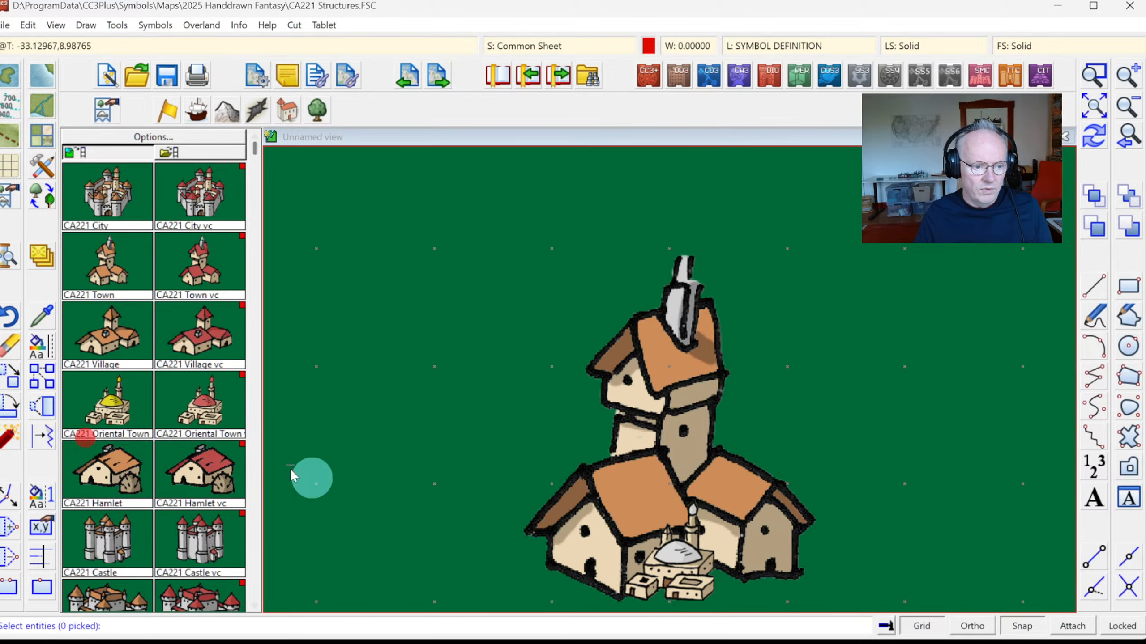
{"action": "left_click", "coordinate": [638, 517]}
{"action": "left_click", "coordinate": [690, 563]}
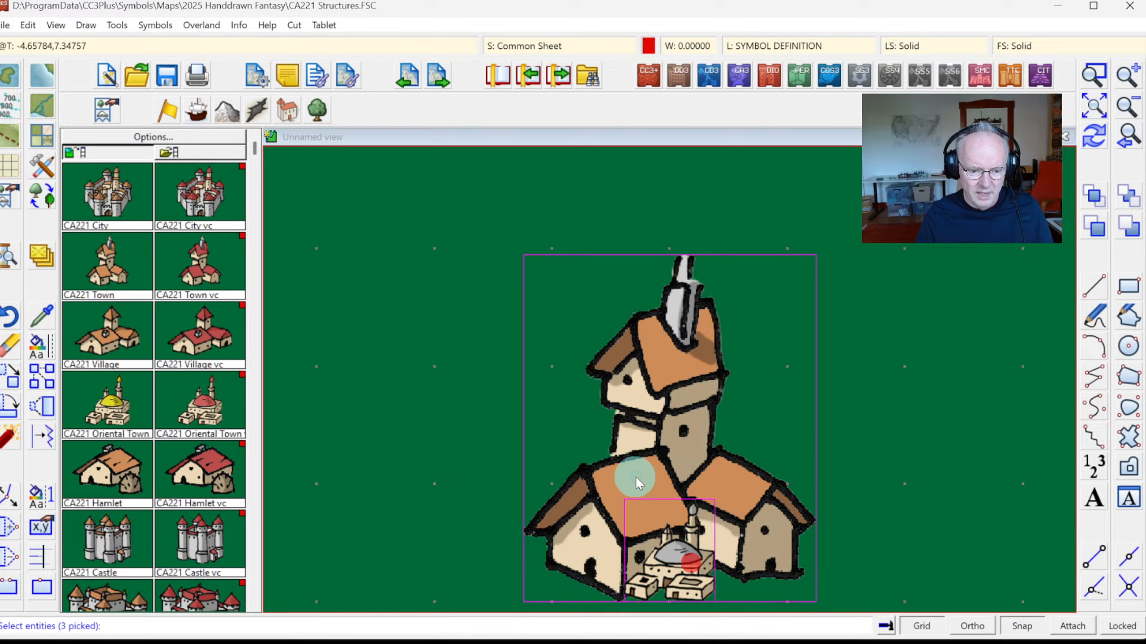
{"action": "left_click", "coordinate": [594, 540]}
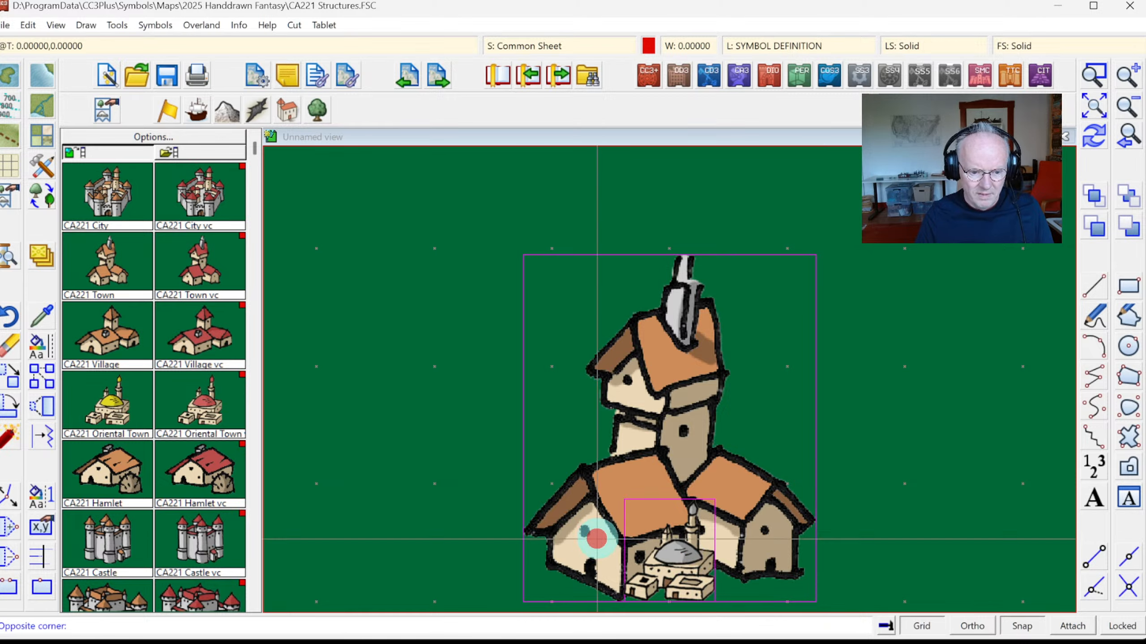
{"action": "left_click", "coordinate": [690, 571]}
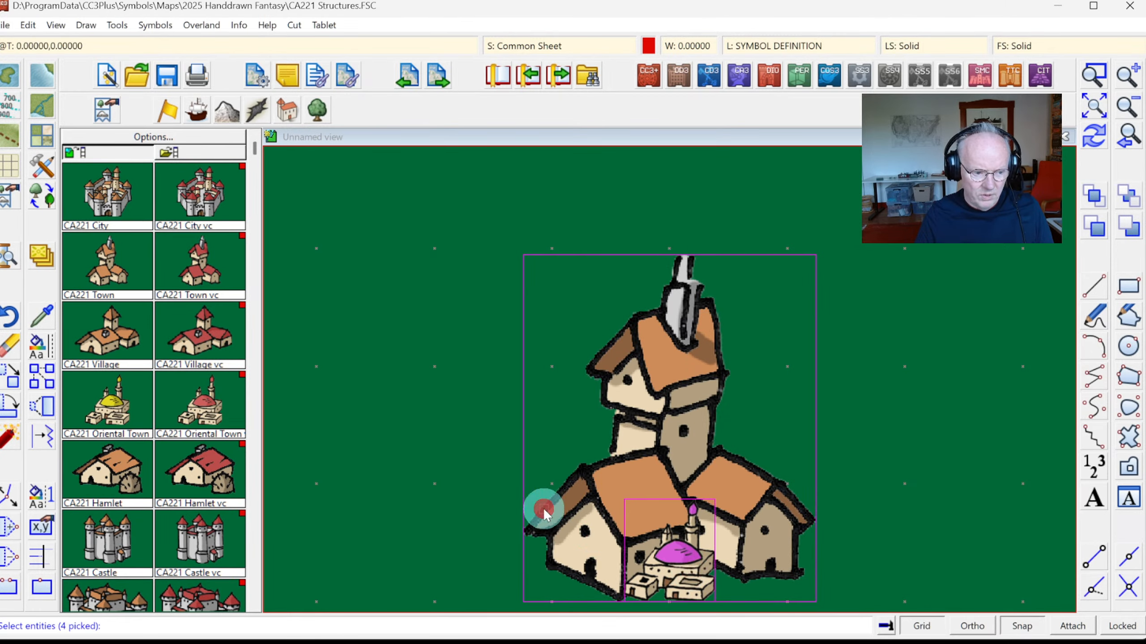
{"action": "left_click", "coordinate": [467, 472]}
{"action": "left_click", "coordinate": [569, 504]}
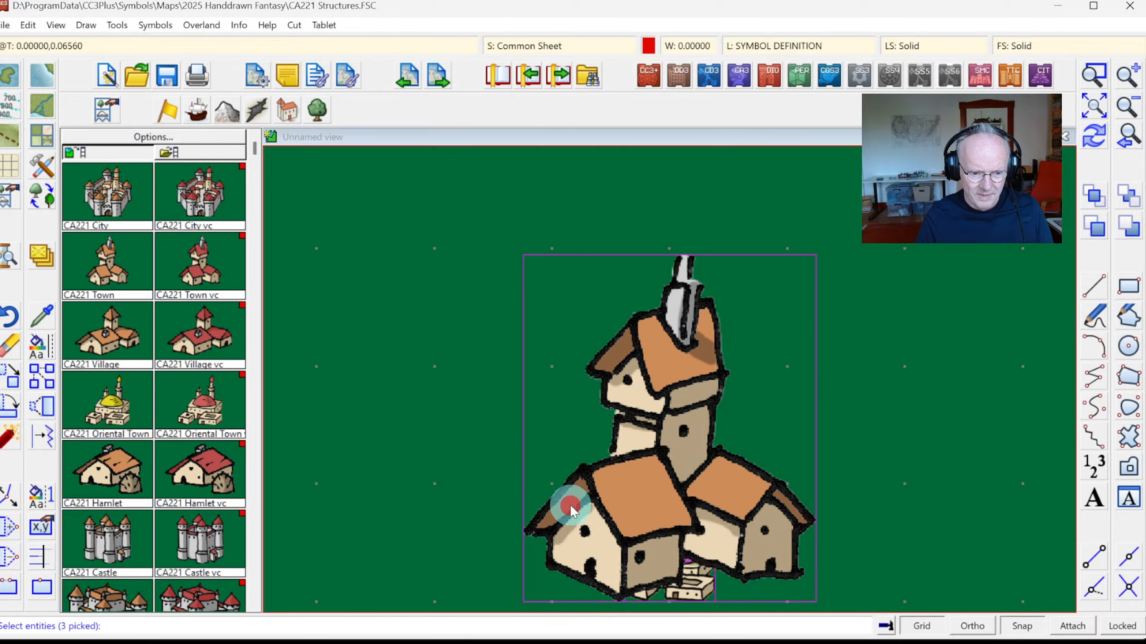
{"action": "right_click", "coordinate": [467, 397]}
{"action": "left_click", "coordinate": [462, 397]}
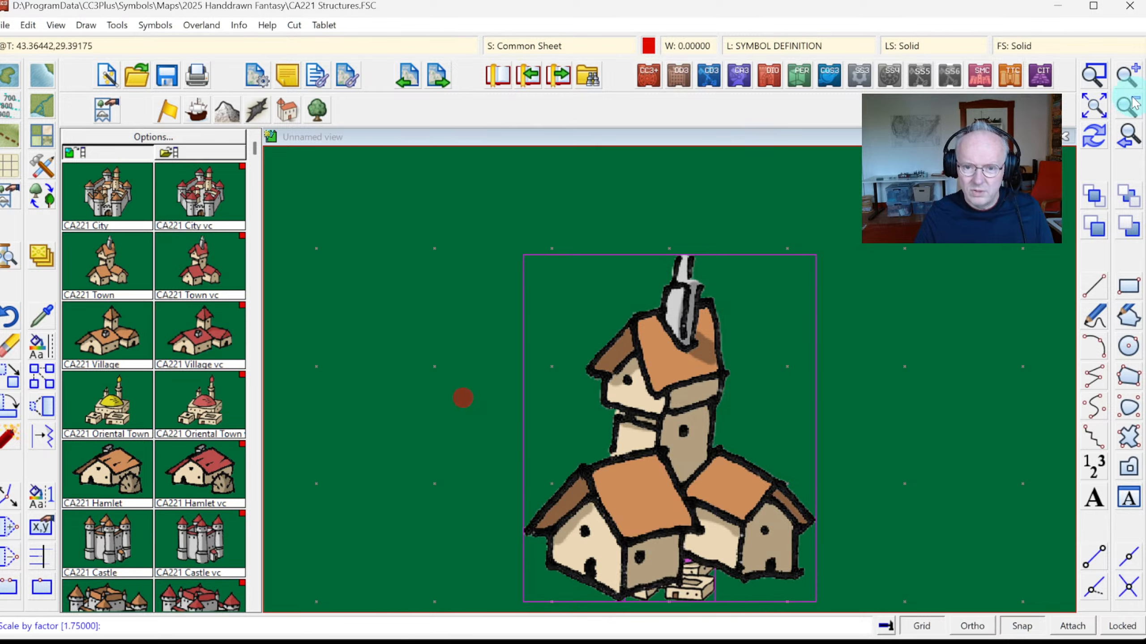
{"action": "left_click", "coordinate": [1095, 129]}
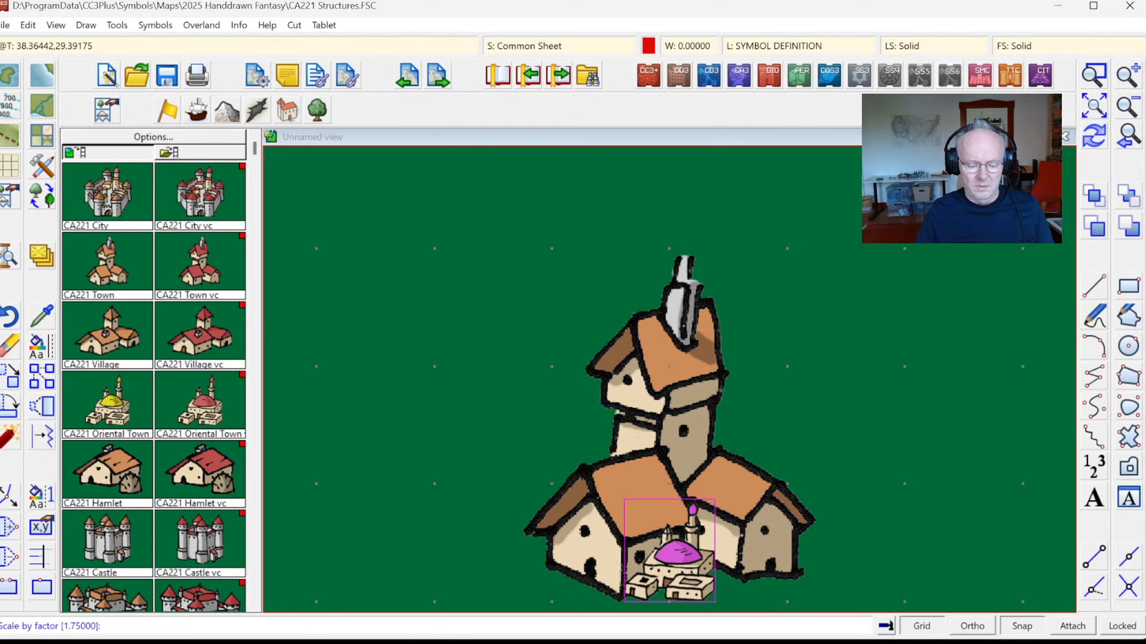
{"action": "type", "text": "3.5"}
{"action": "key", "text": "Return"}
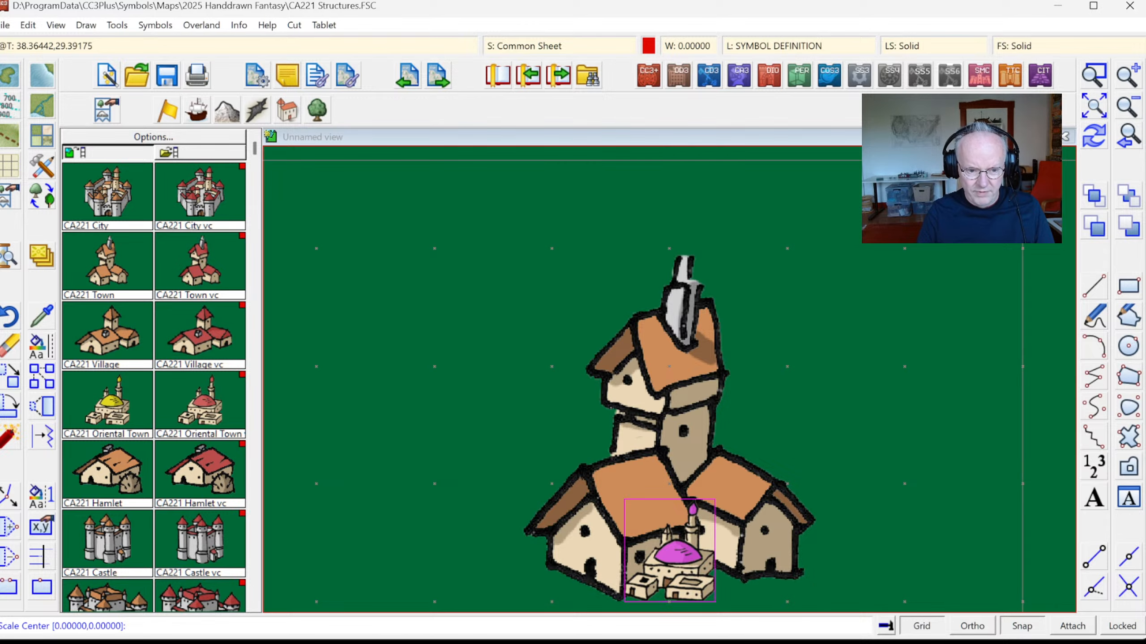
{"action": "left_click", "coordinate": [670, 601]}
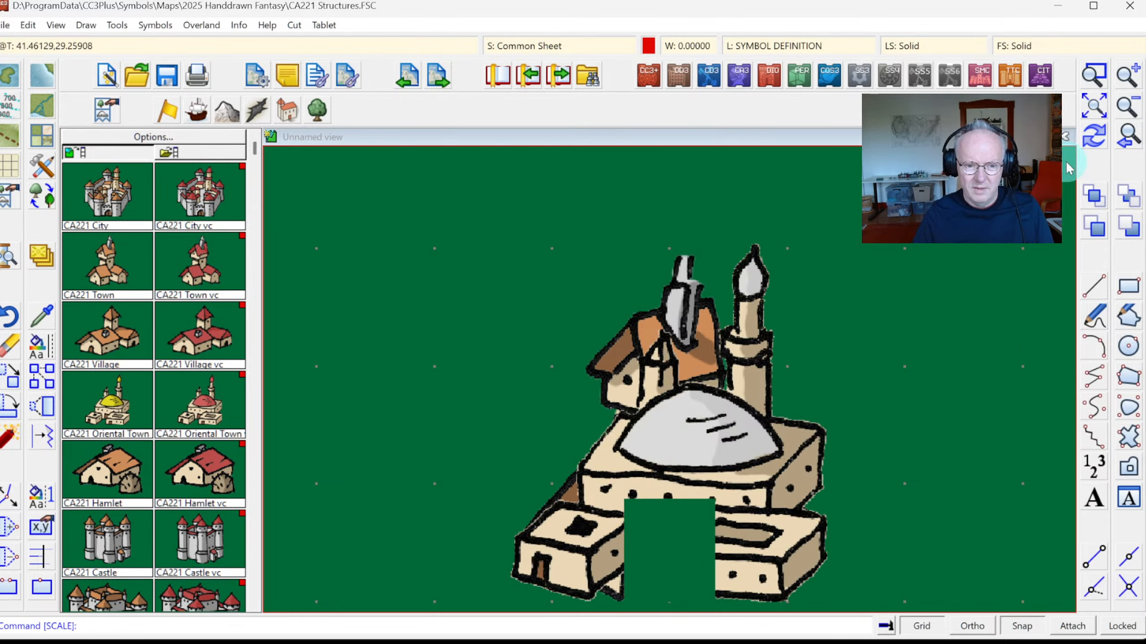
{"action": "left_click", "coordinate": [1094, 135]}
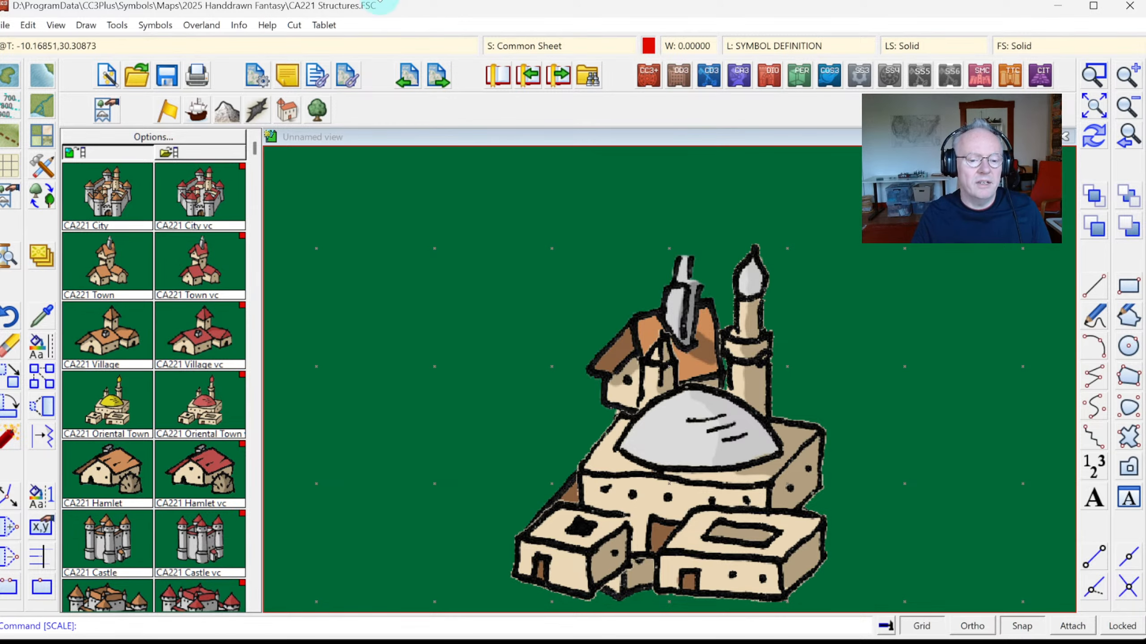
Convert the sheets back to symbol definitions
{"action": "left_click", "coordinate": [149, 26]}
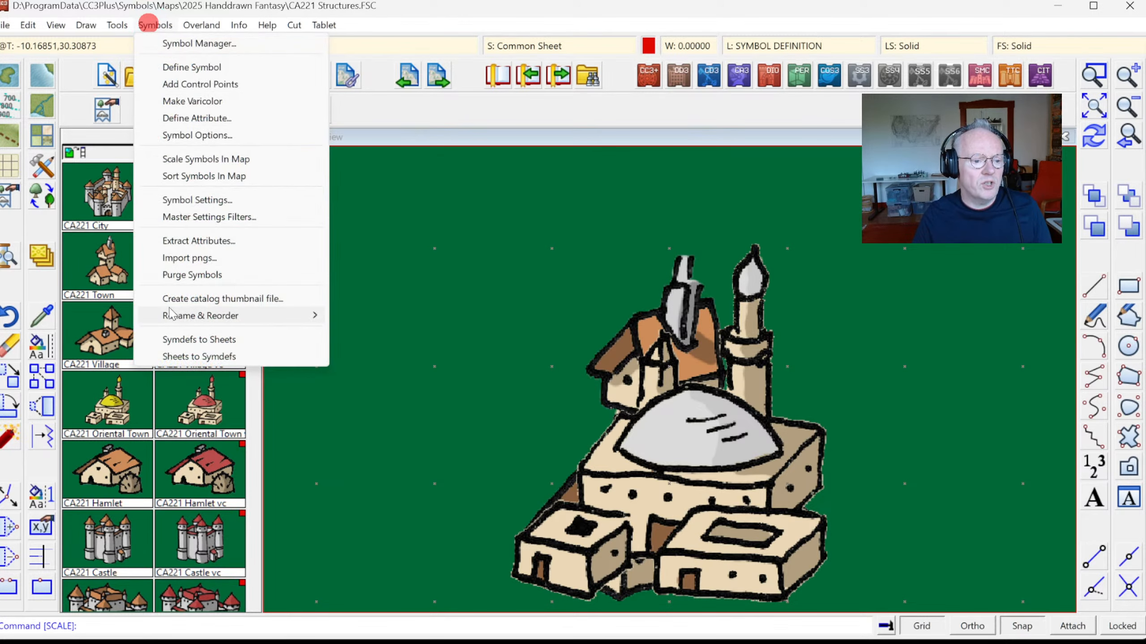
{"action": "left_click", "coordinate": [198, 356]}
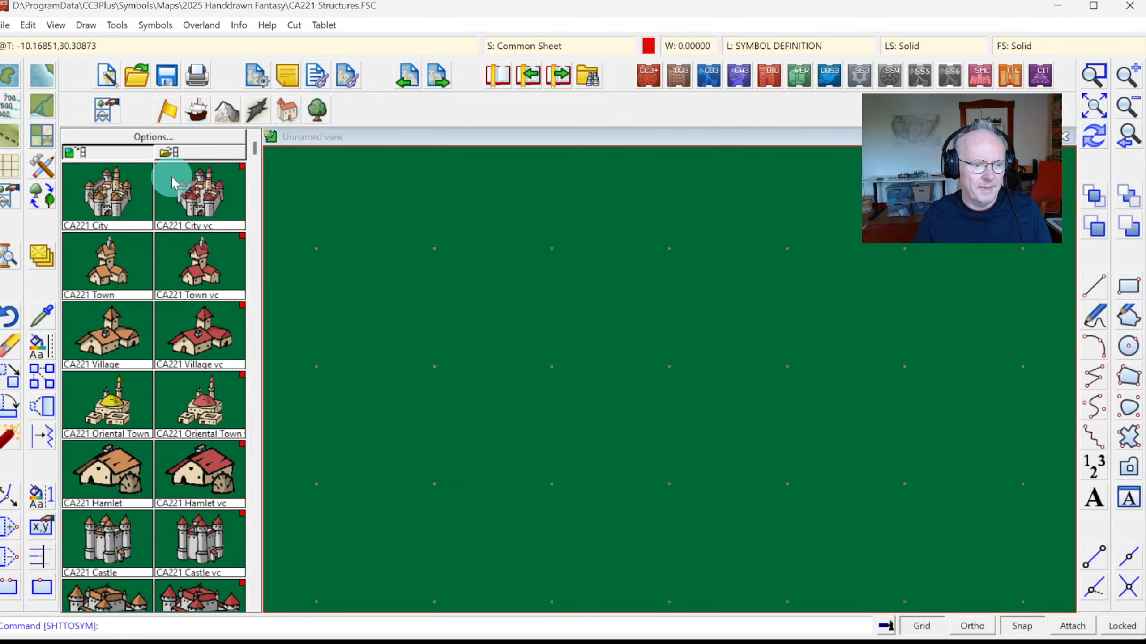
Place CA221 Town and CA221 Oriental Town side by side at normal scale to compare their sizes, then undo both placements
{"action": "left_click", "coordinate": [121, 290]}
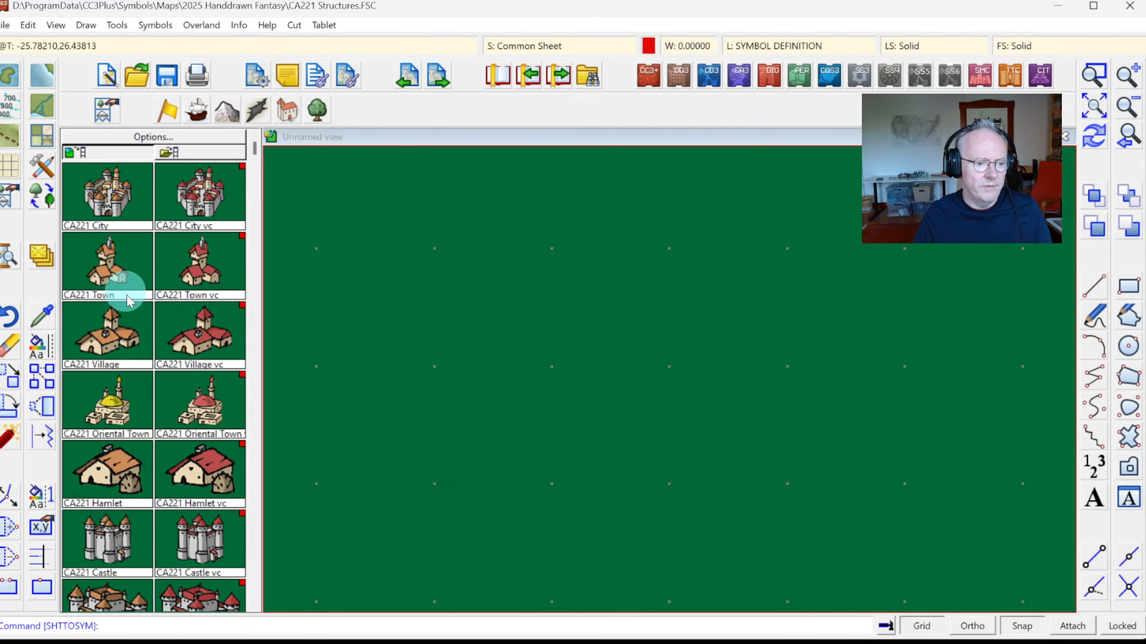
{"action": "right_click", "coordinate": [580, 426]}
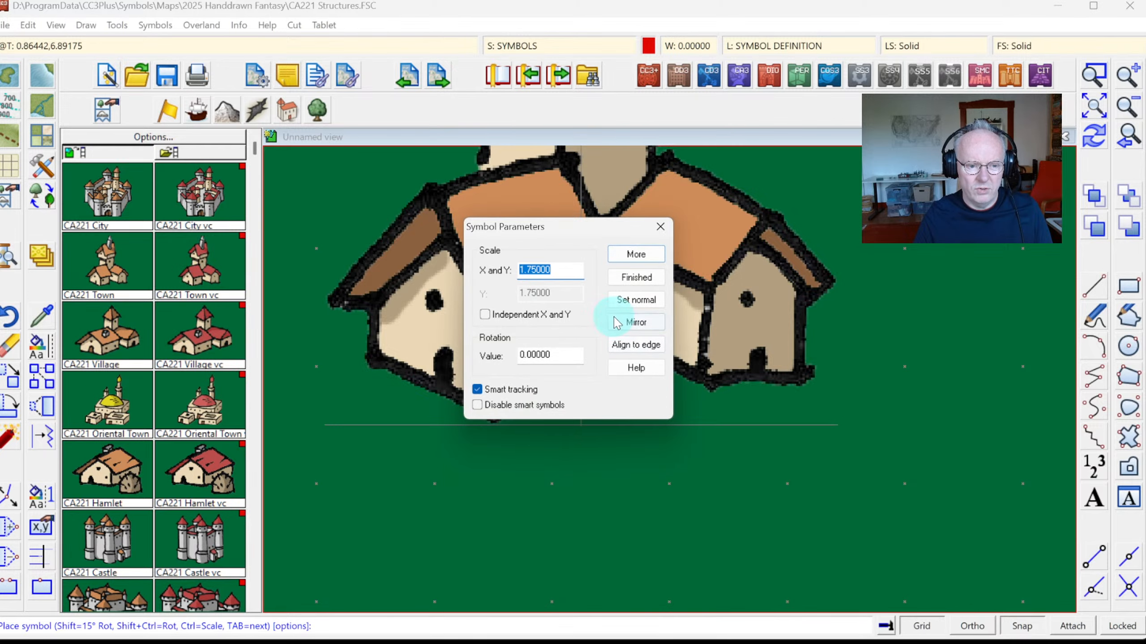
{"action": "left_click", "coordinate": [628, 299]}
{"action": "left_click", "coordinate": [626, 253]}
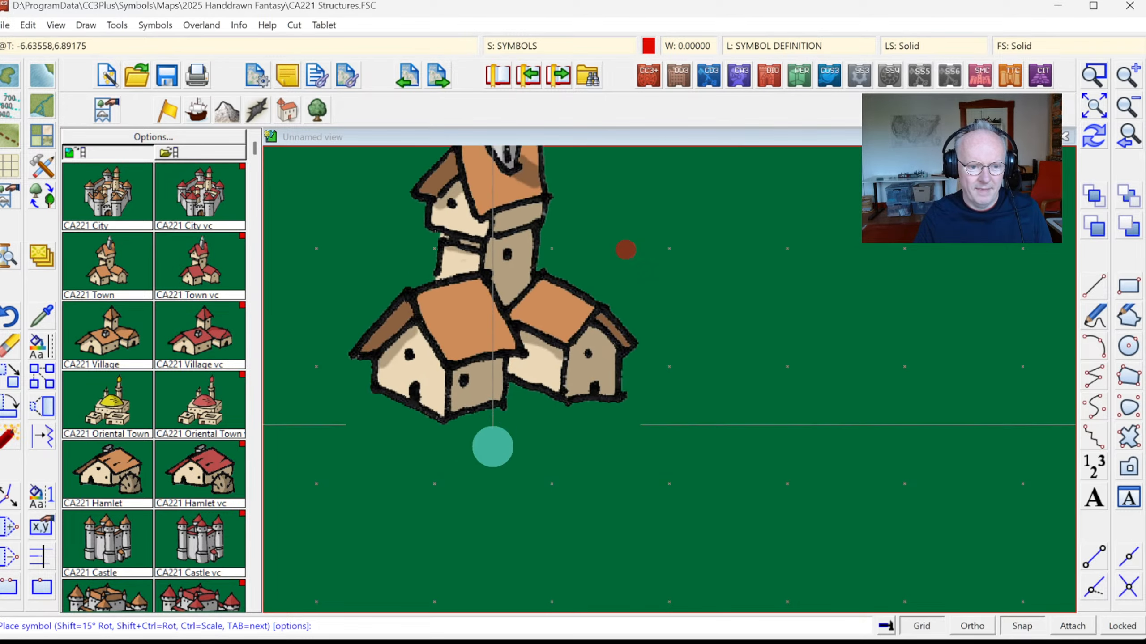
{"action": "left_click", "coordinate": [117, 409]}
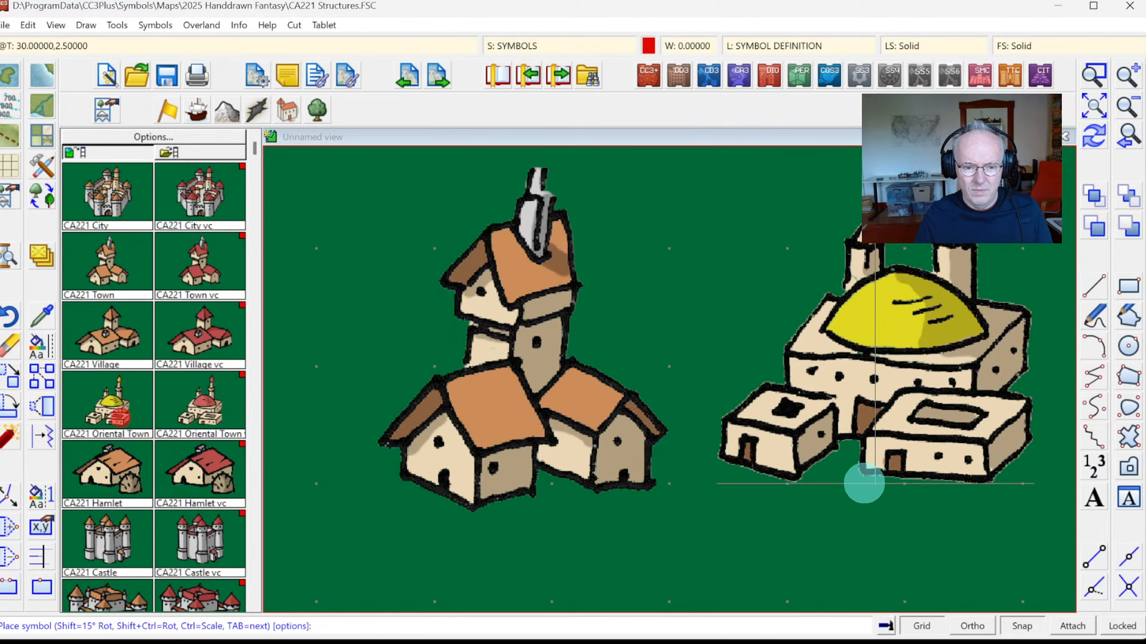
{"action": "left_click", "coordinate": [861, 511]}
{"action": "right_click", "coordinate": [712, 370]}
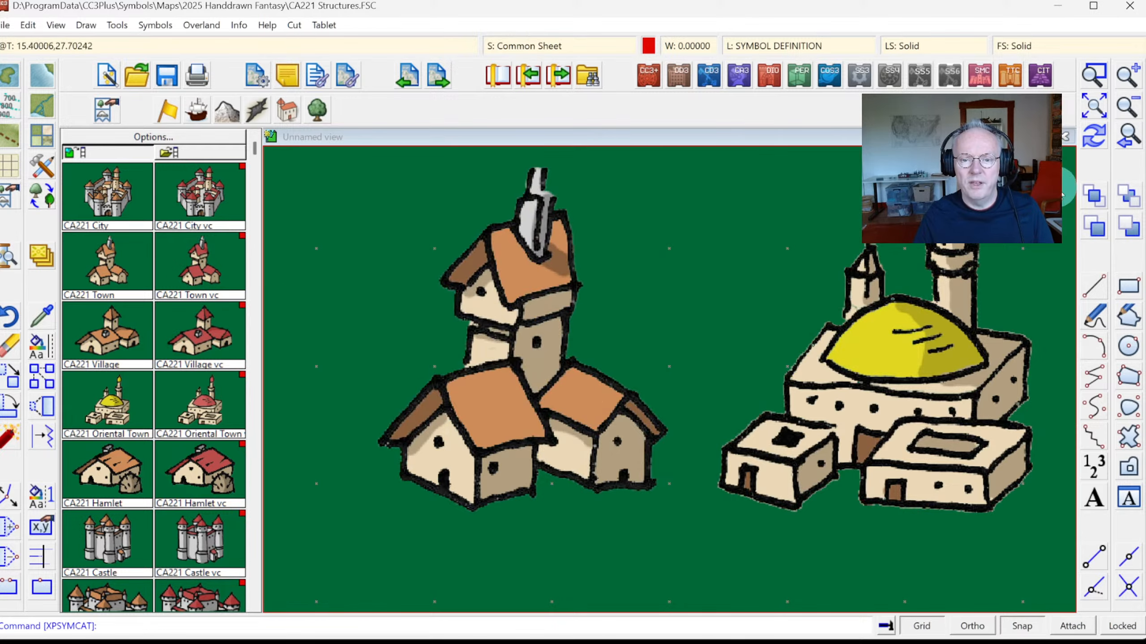
{"action": "left_click", "coordinate": [1094, 105]}
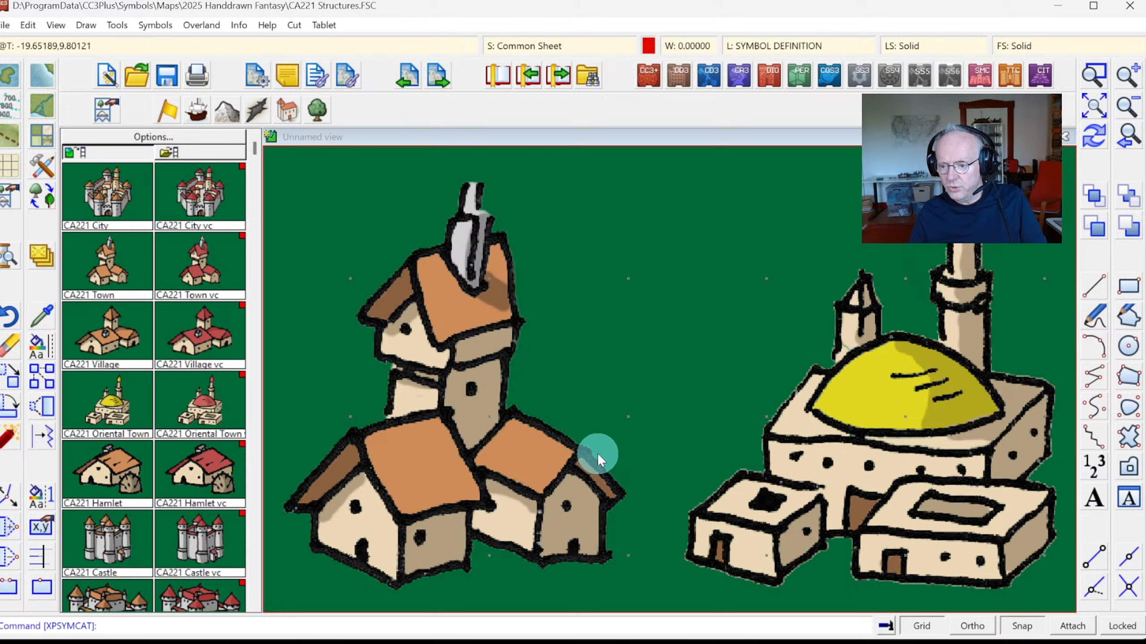
{"action": "key", "text": "ctrl+z"}
{"action": "key", "text": "ctrl+z"}
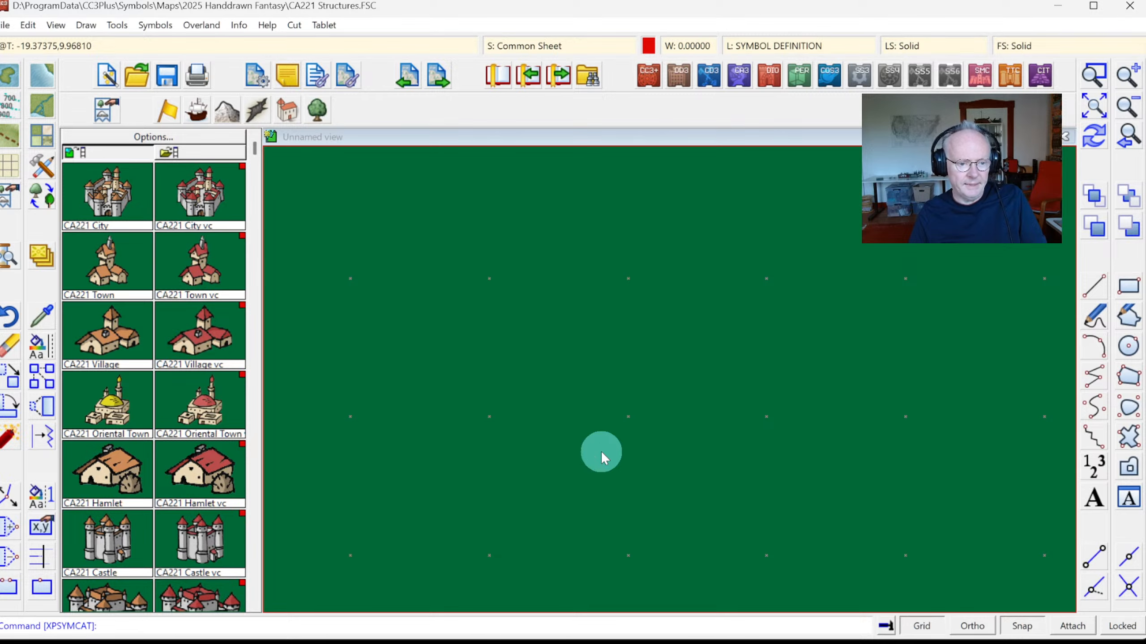
List the symbols defined in the current drawing and save the CA221 Structures catalog
{"action": "left_click", "coordinate": [97, 152]}
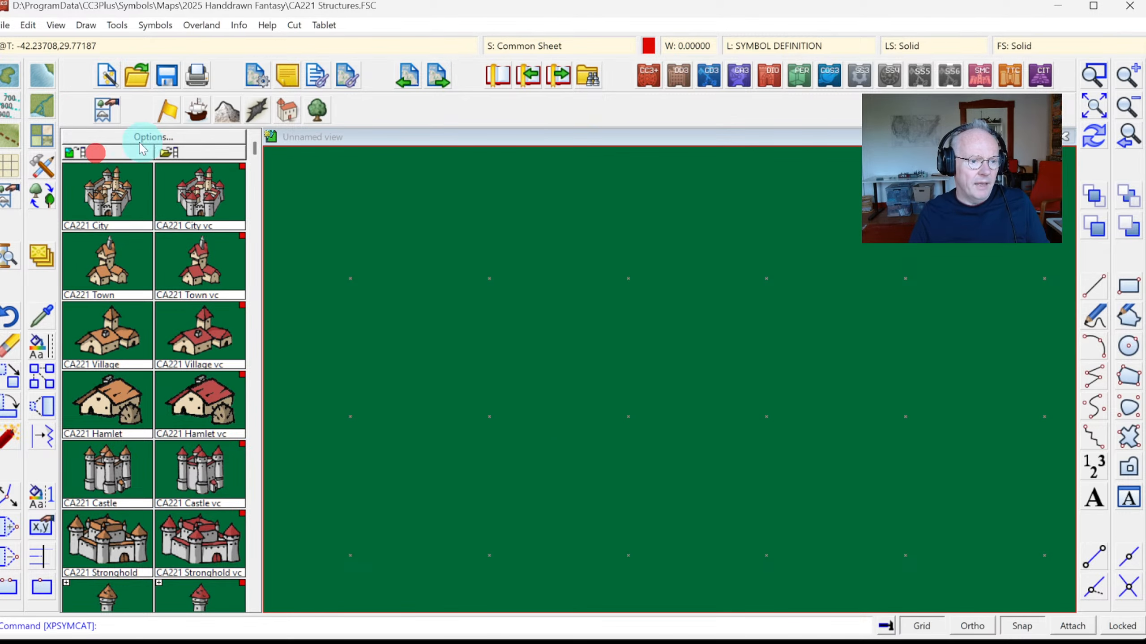
{"action": "left_click", "coordinate": [167, 77]}
{"action": "left_click", "coordinate": [167, 77]}
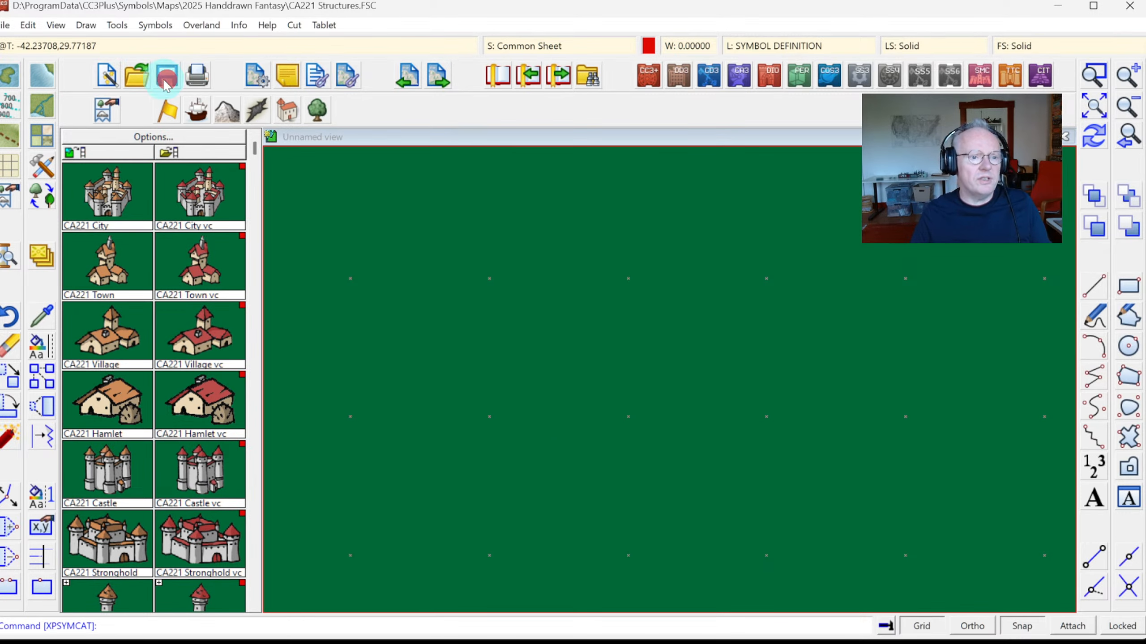
Open the recent map My Map.FCW and load its structures symbol catalog
{"action": "left_click", "coordinate": [5, 24]}
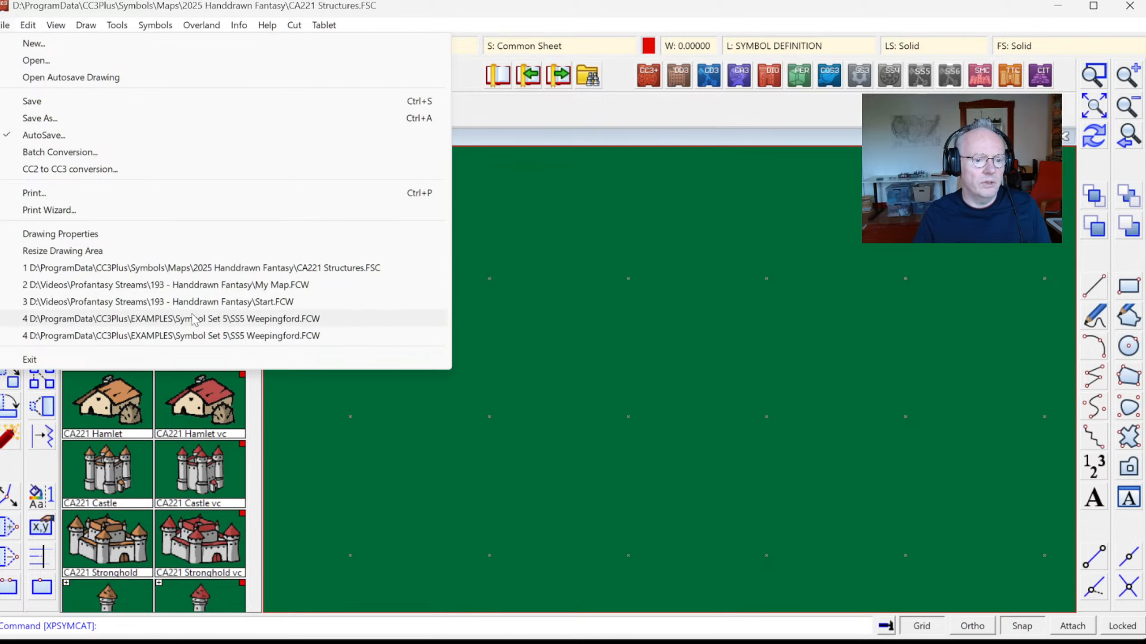
{"action": "left_click", "coordinate": [185, 286]}
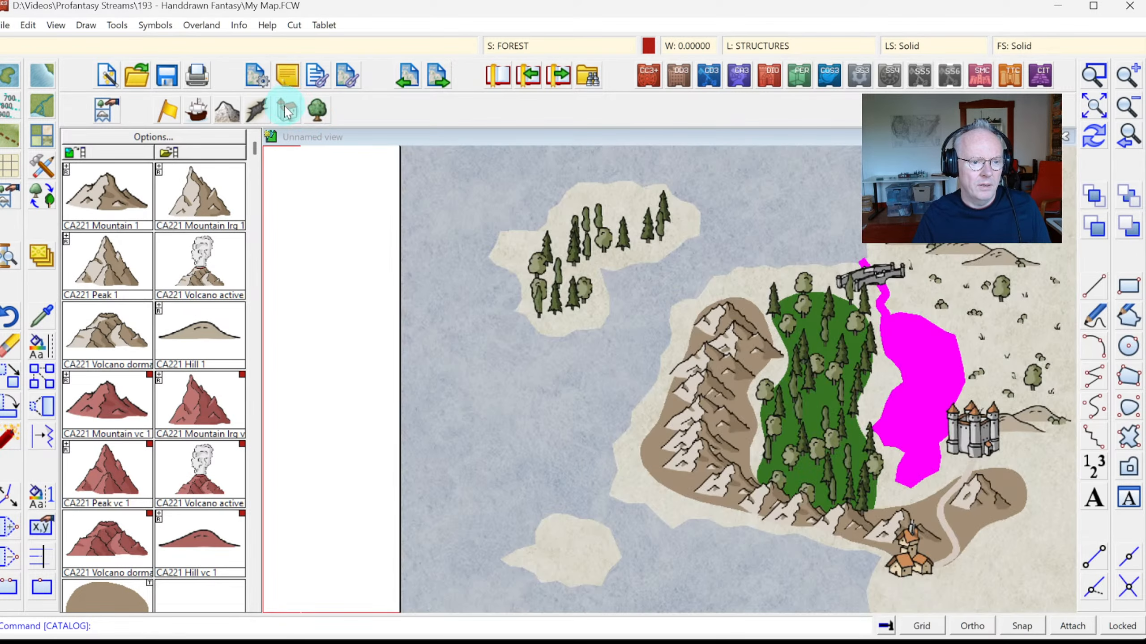
{"action": "left_click", "coordinate": [283, 111]}
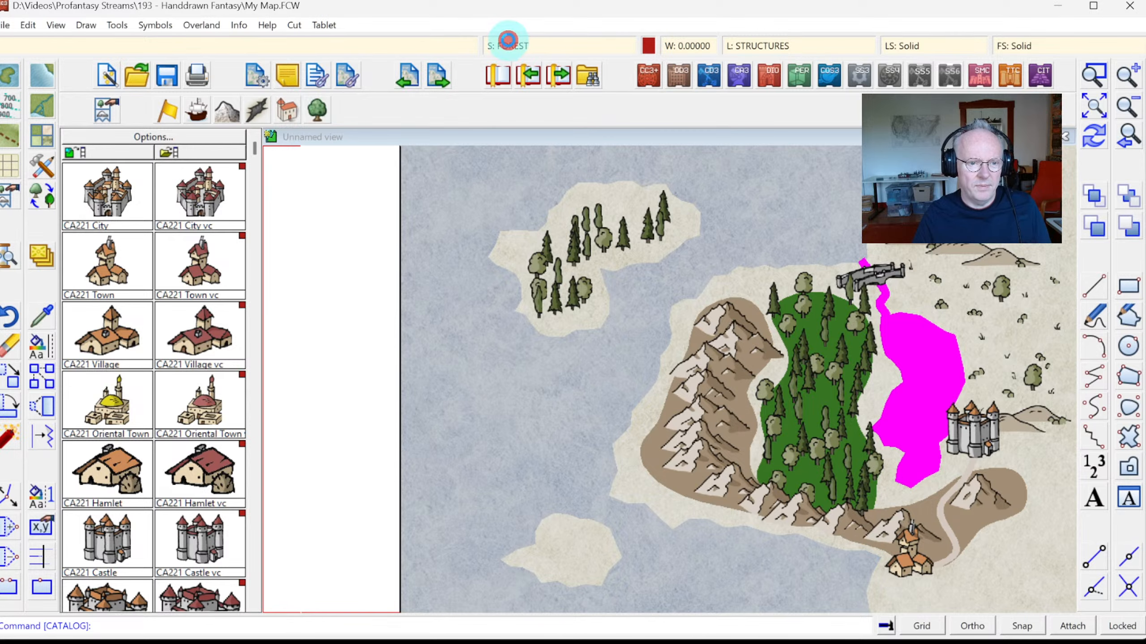
Activate the sheet effects for My Map and redraw it
{"action": "left_click", "coordinate": [617, 152]}
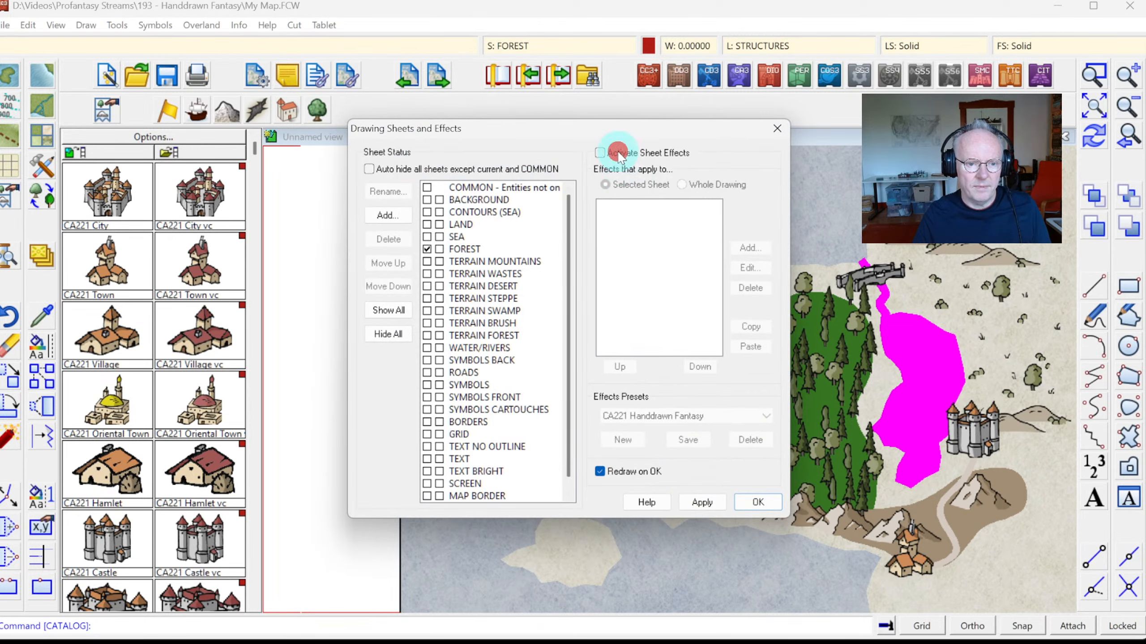
{"action": "left_click", "coordinate": [755, 502]}
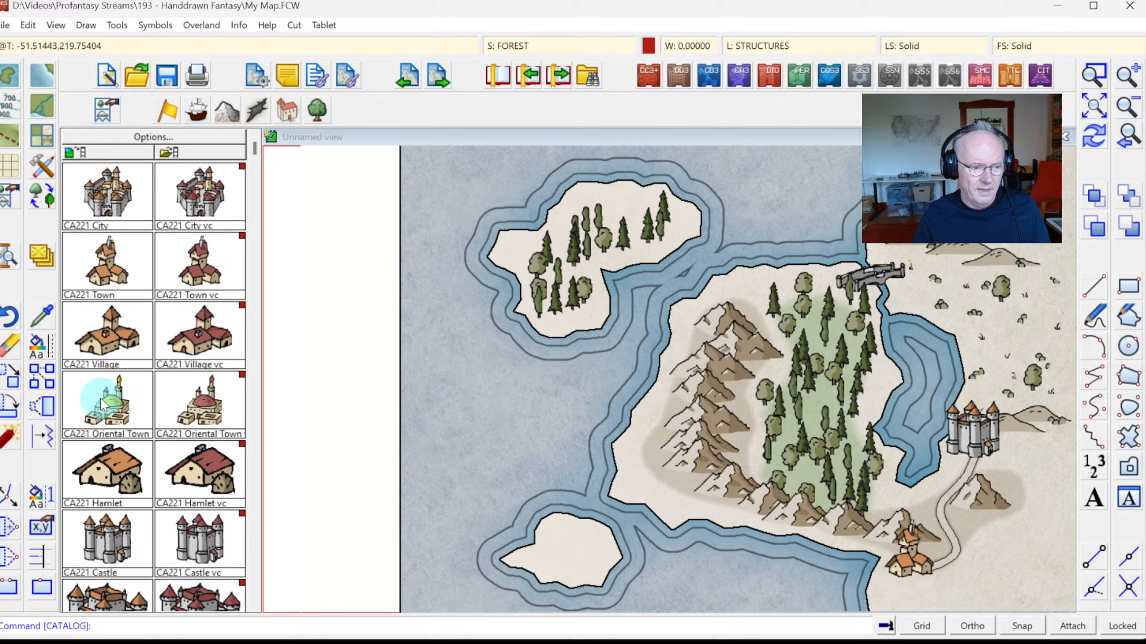
Place the varicolor CA221 Oriental Town symbol in green on the small southwestern island
{"action": "left_click", "coordinate": [99, 403]}
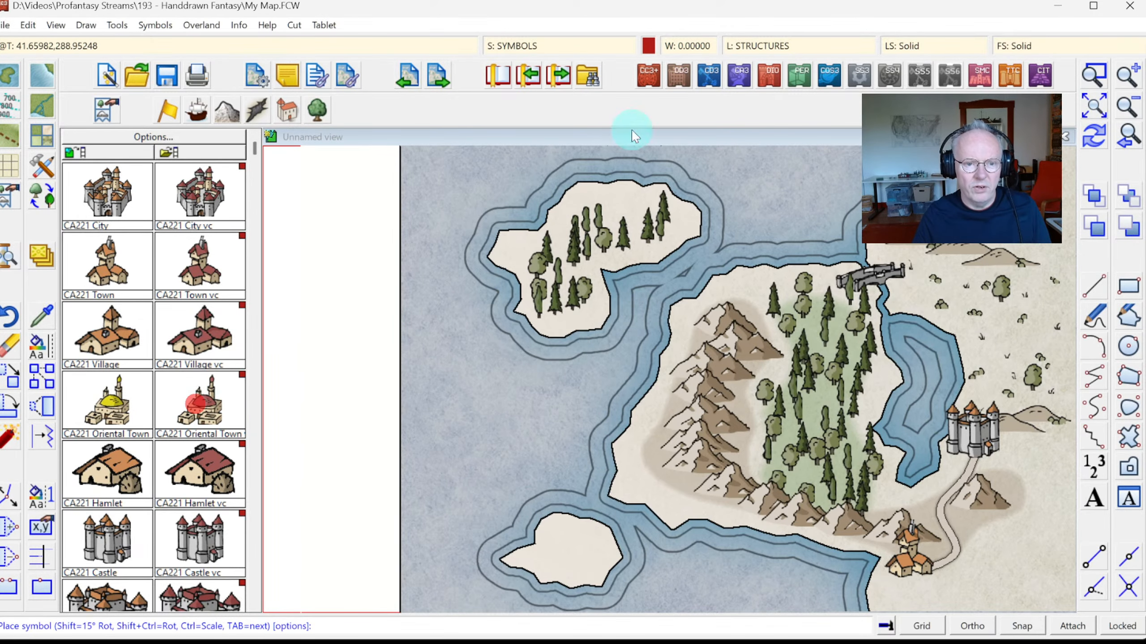
{"action": "left_click", "coordinate": [648, 47]}
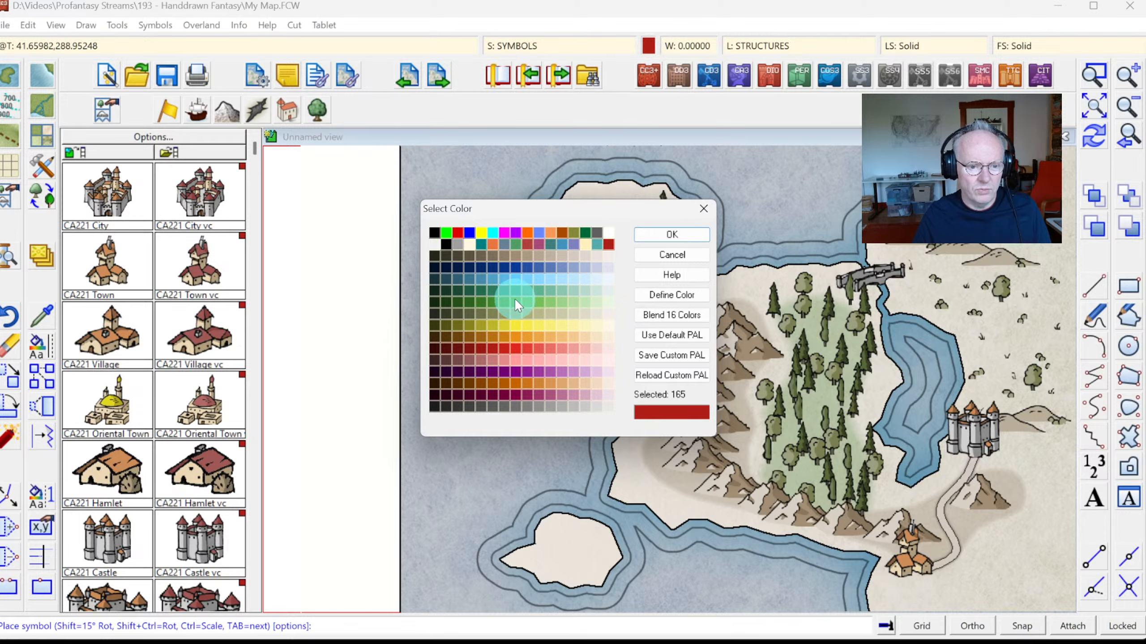
{"action": "left_click", "coordinate": [528, 299]}
{"action": "left_click", "coordinate": [672, 234]}
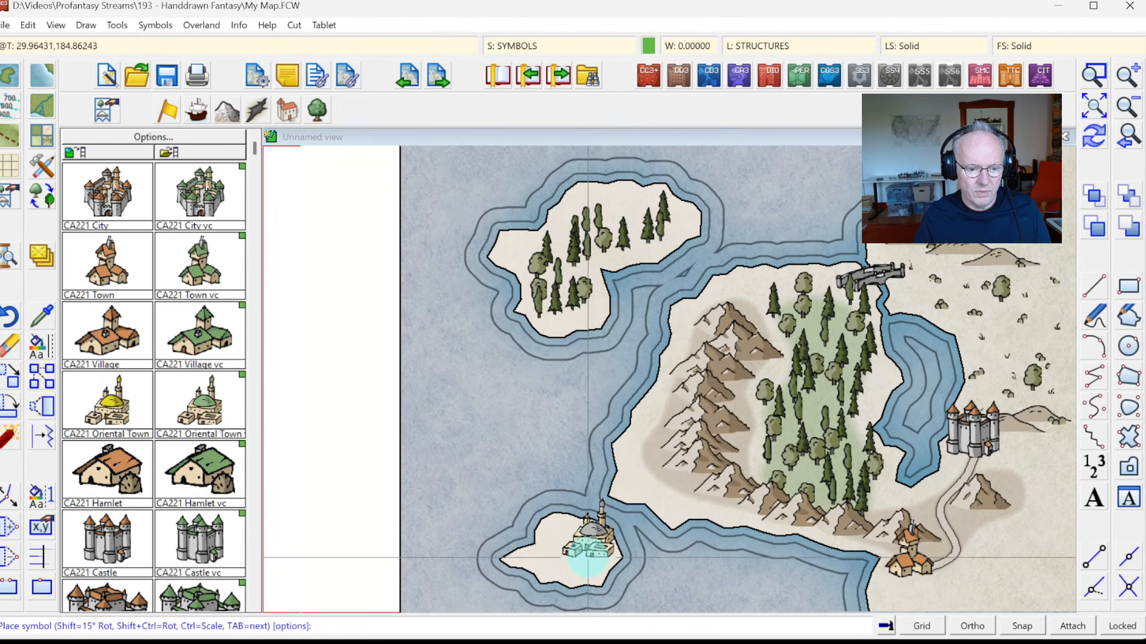
{"action": "left_click", "coordinate": [583, 555]}
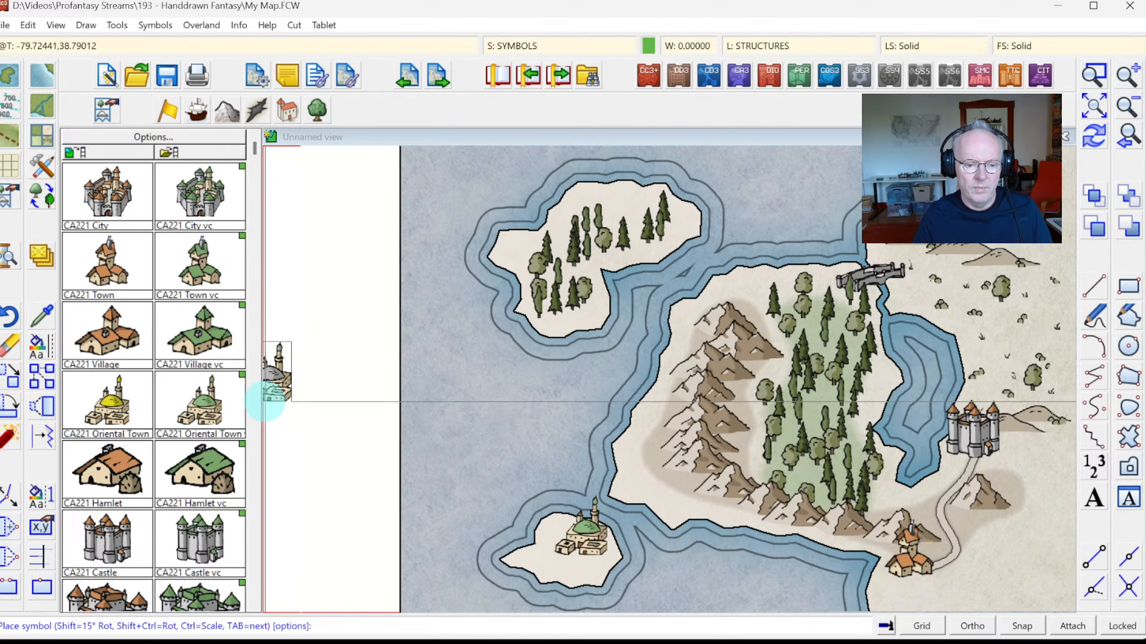
{"action": "right_click", "coordinate": [266, 401]}
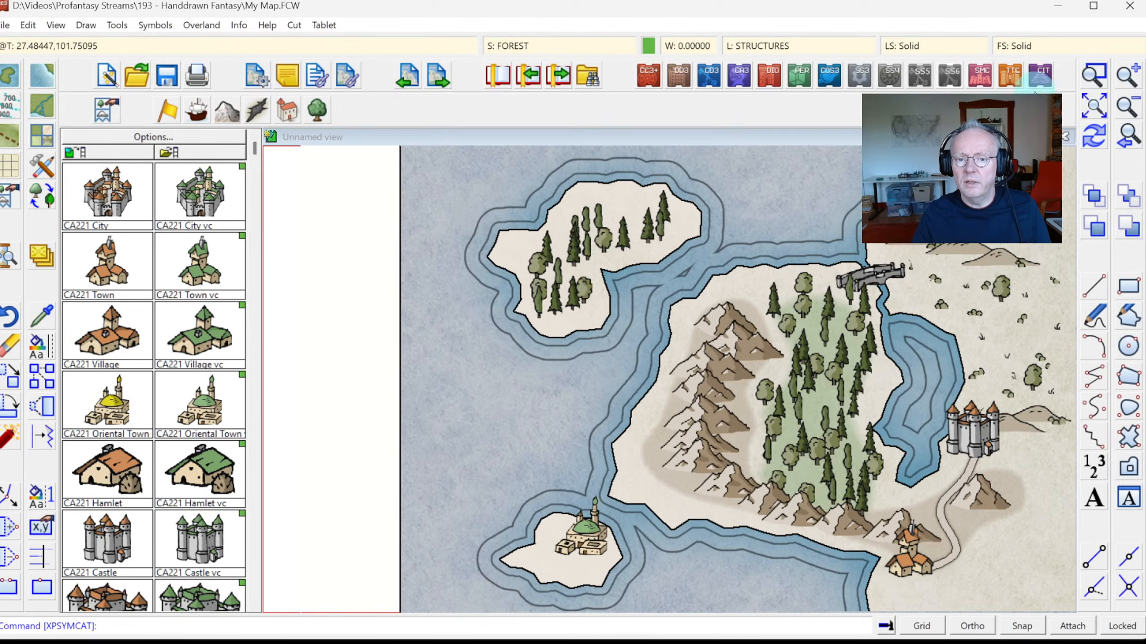
Examine the placed Oriental Town symbol up close, and look through the rest of the structures catalog
{"action": "left_click", "coordinate": [1094, 74]}
{"action": "left_click", "coordinate": [524, 499]}
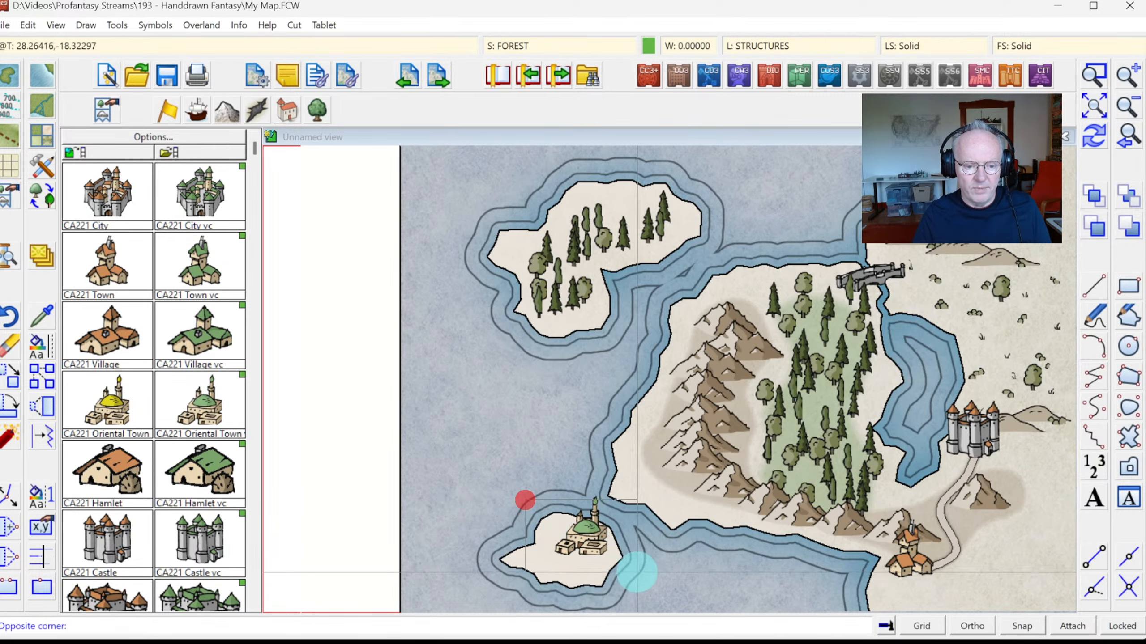
{"action": "left_click", "coordinate": [635, 575]}
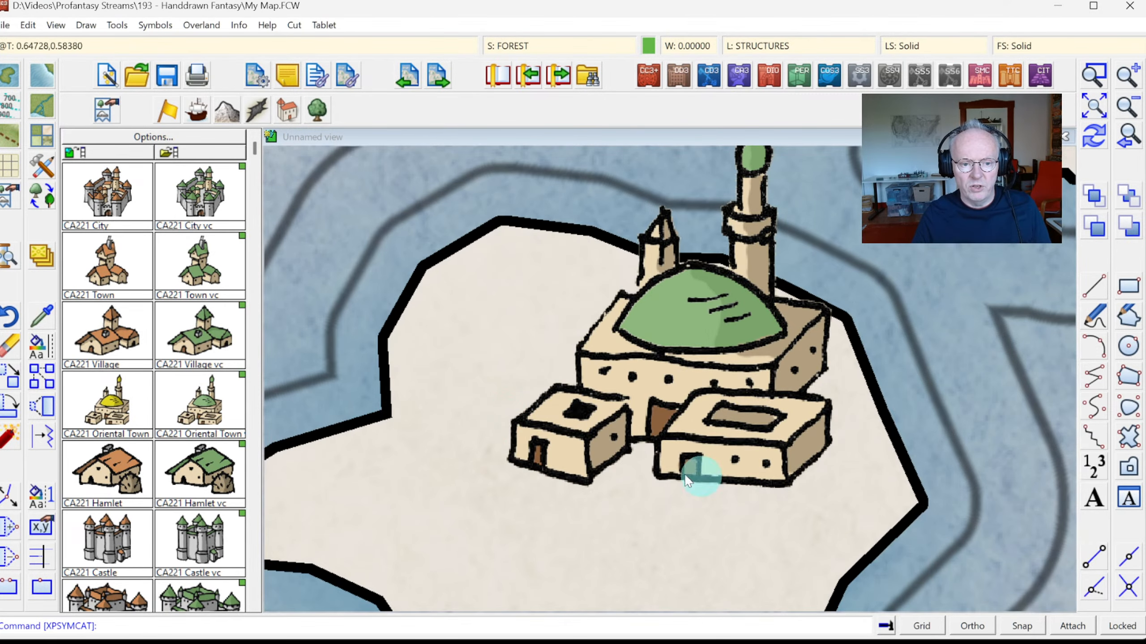
{"action": "left_click", "coordinate": [1128, 135]}
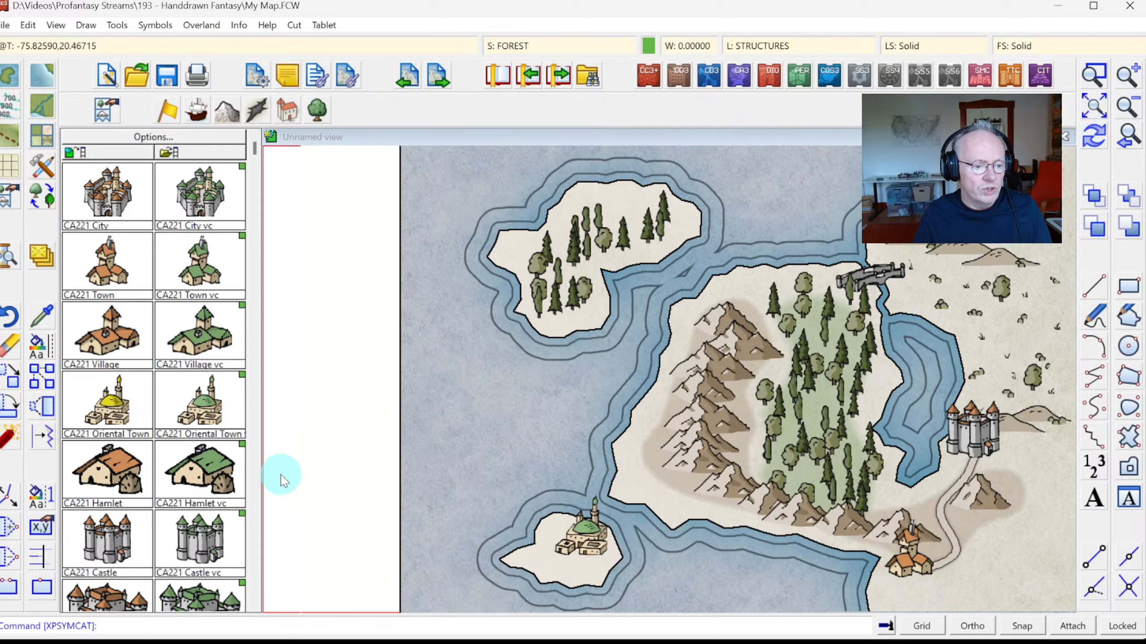
{"action": "left_click", "coordinate": [252, 408]}
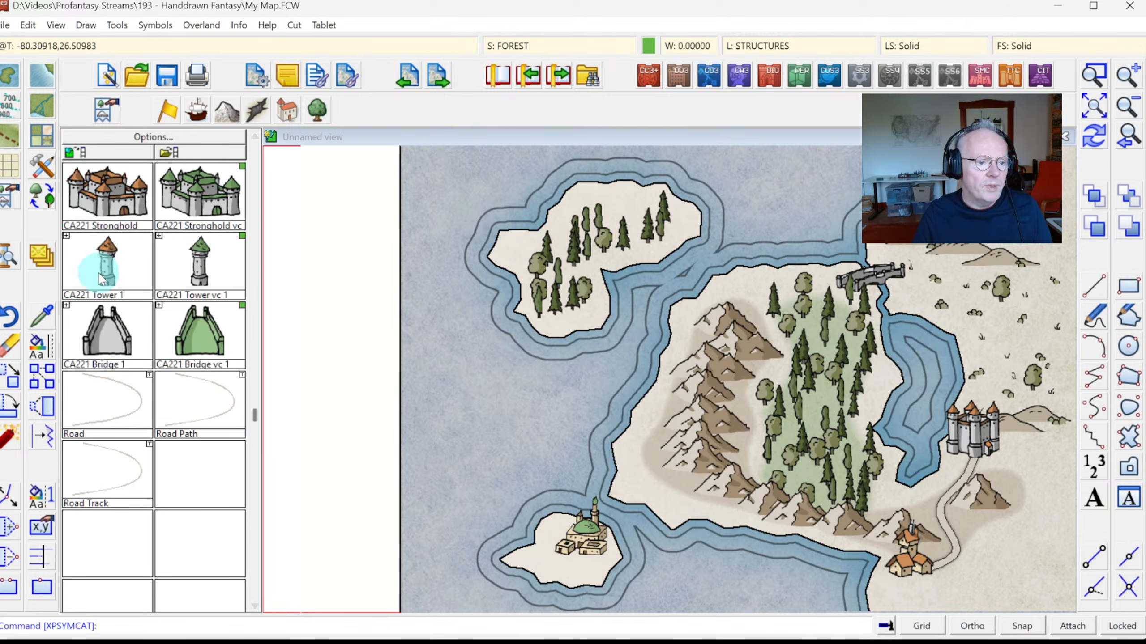
{"action": "left_click", "coordinate": [254, 186]}
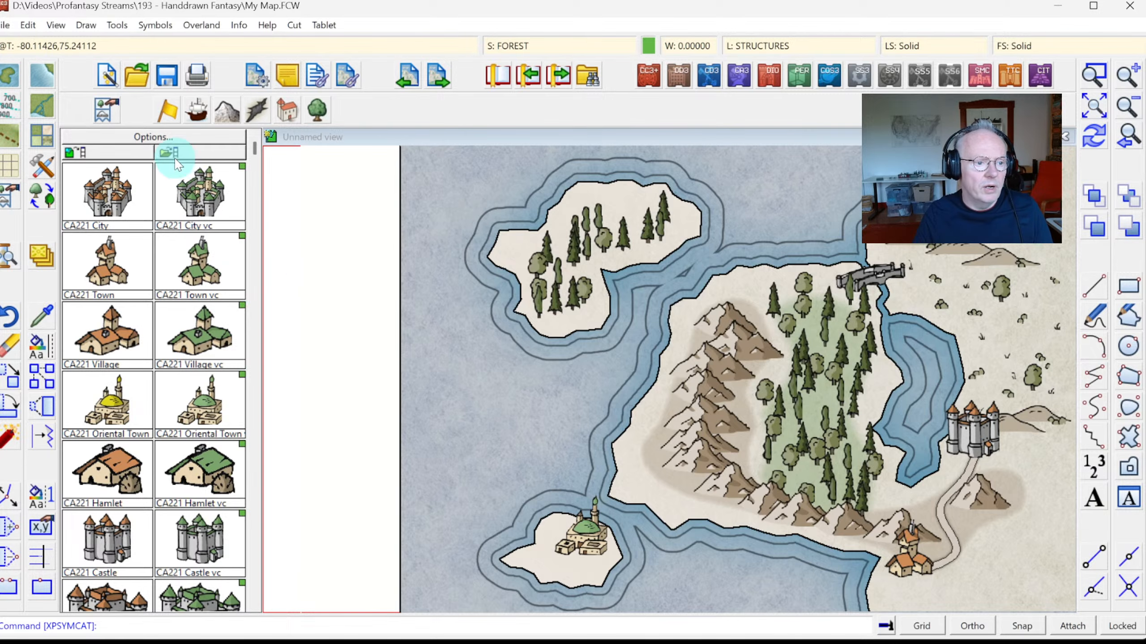
Load the mountains symbol catalog and place two CA221 Hill 1 symbols at the southwestern foot of the peninsula's mountain range
{"action": "left_click", "coordinate": [227, 111]}
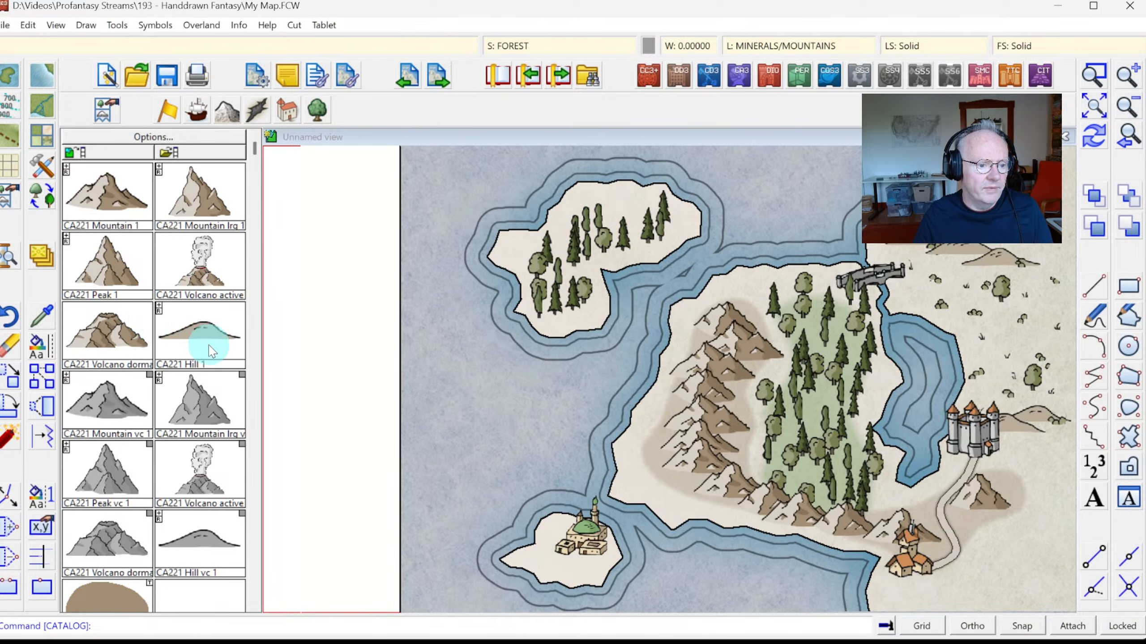
{"action": "left_click", "coordinate": [199, 344]}
{"action": "left_click", "coordinate": [653, 481]}
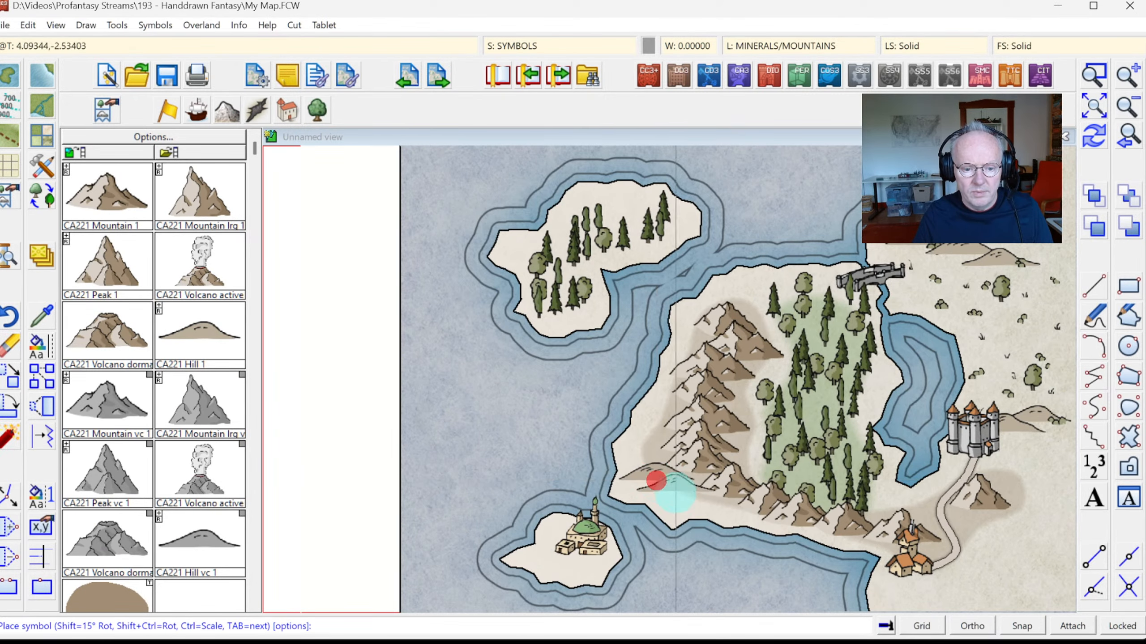
{"action": "left_click", "coordinate": [697, 508]}
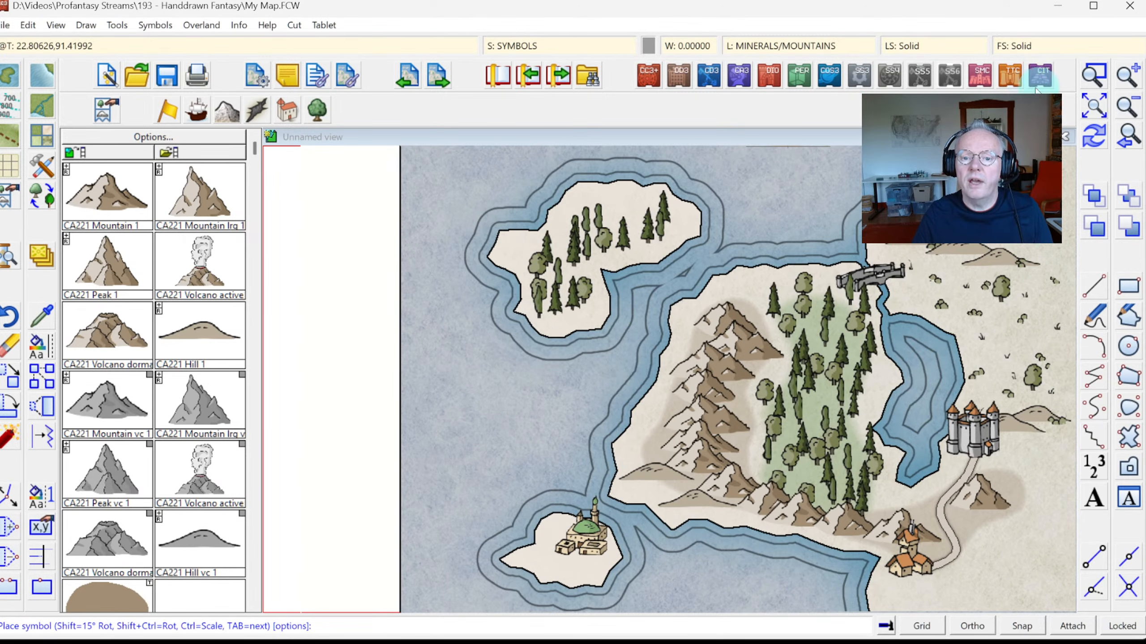
Place a CA221 Volcano active symbol on the mainland, northeast of the existing hills and trees
{"action": "left_click", "coordinate": [1101, 105]}
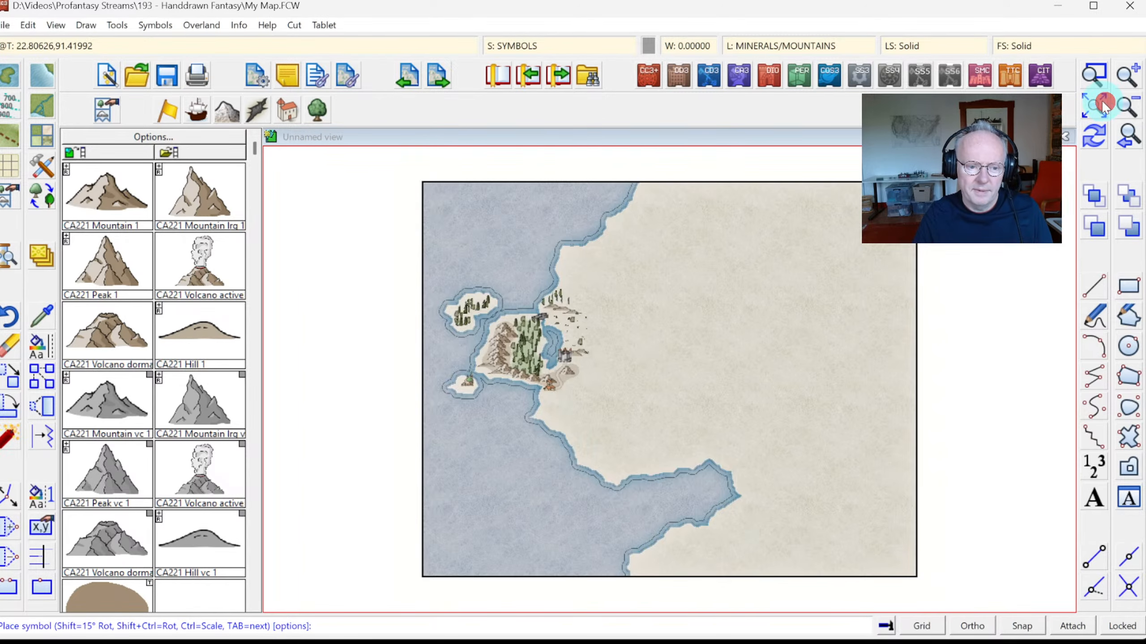
{"action": "left_click", "coordinate": [1094, 75]}
{"action": "left_click", "coordinate": [443, 257]}
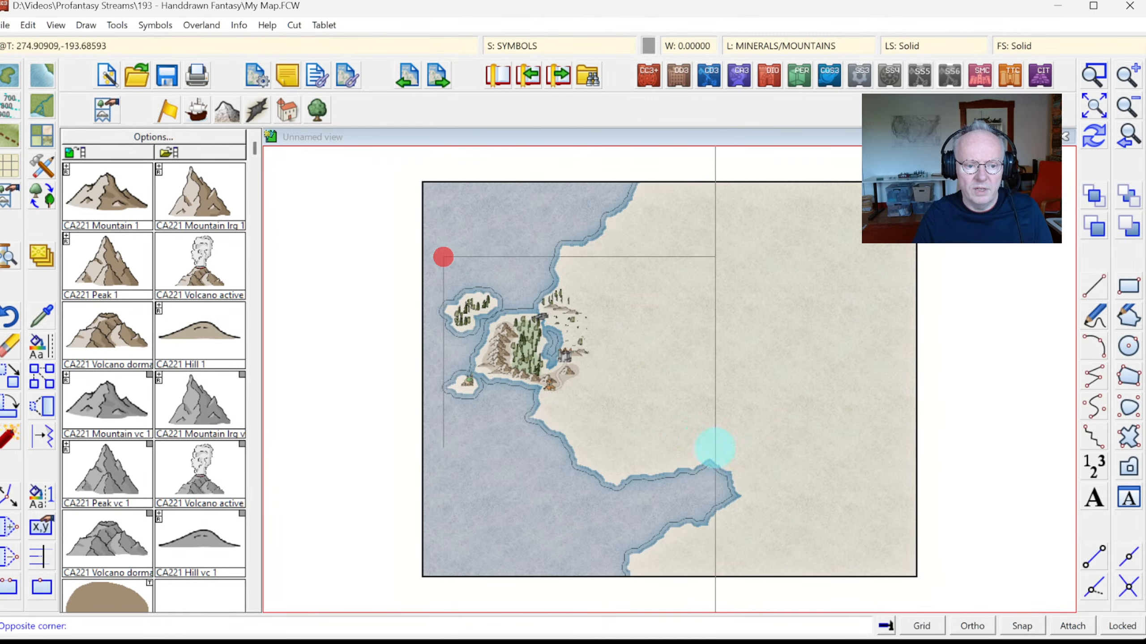
{"action": "left_click", "coordinate": [729, 451]}
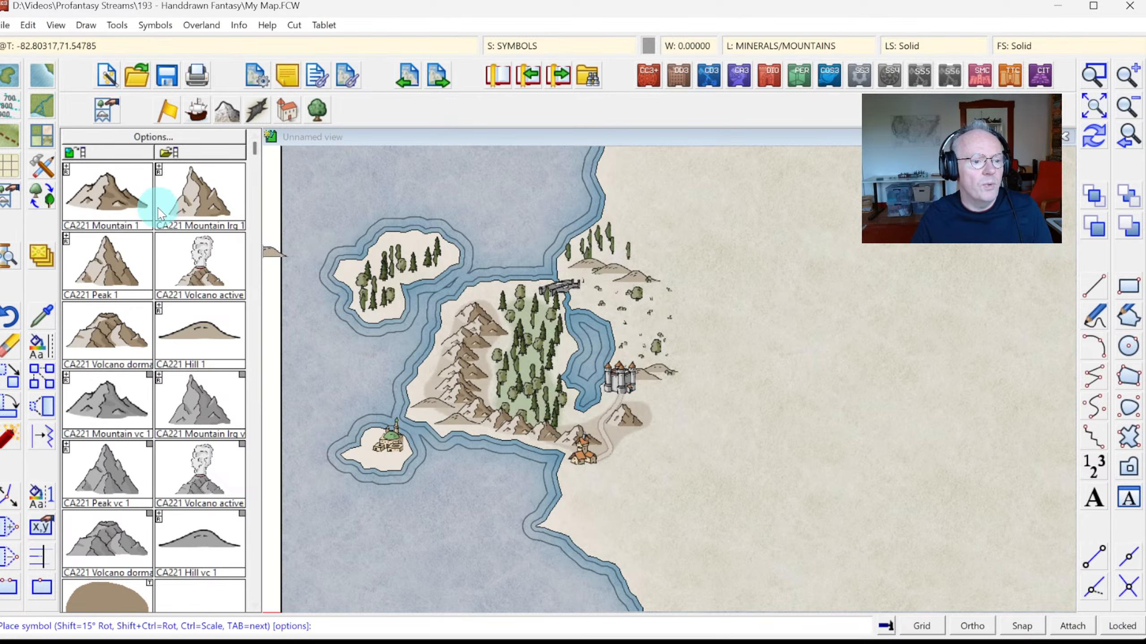
{"action": "left_click", "coordinate": [197, 272]}
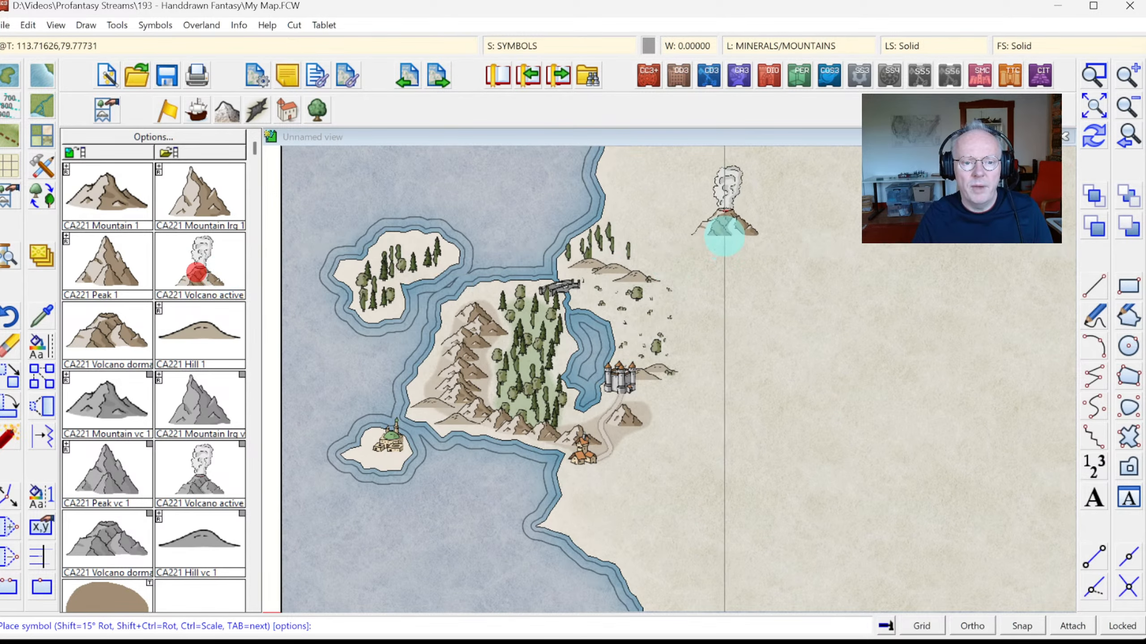
{"action": "left_click", "coordinate": [667, 209]}
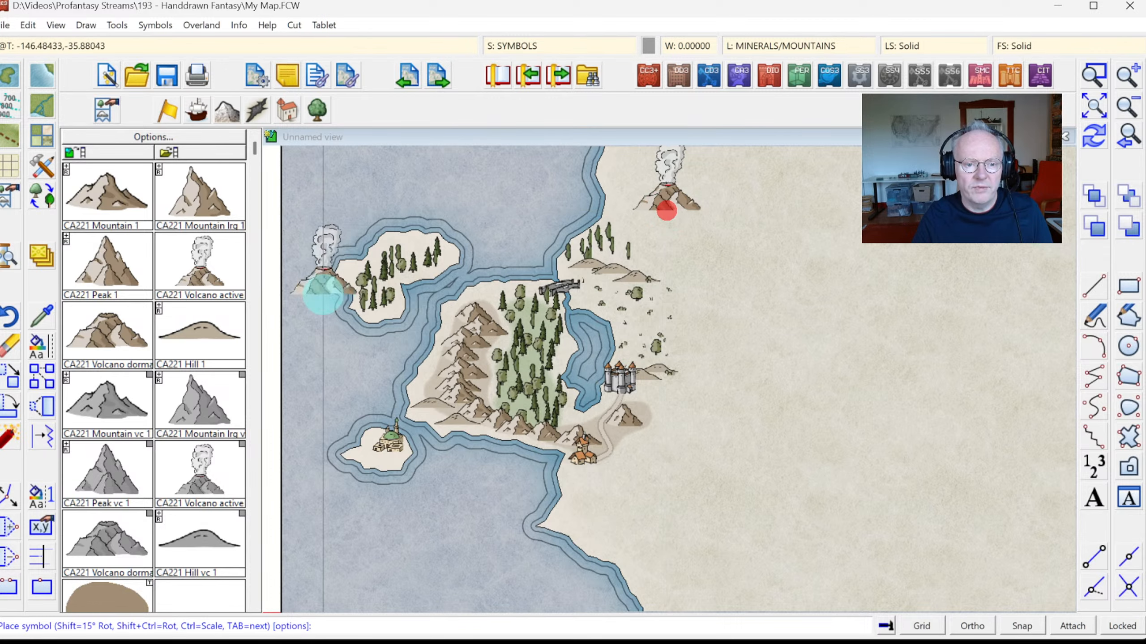
Extend a mountain range southeast from the volcano with CA221 Mountain 1 symbols followed by two CA221 Peak 1 symbols
{"action": "left_click", "coordinate": [104, 185]}
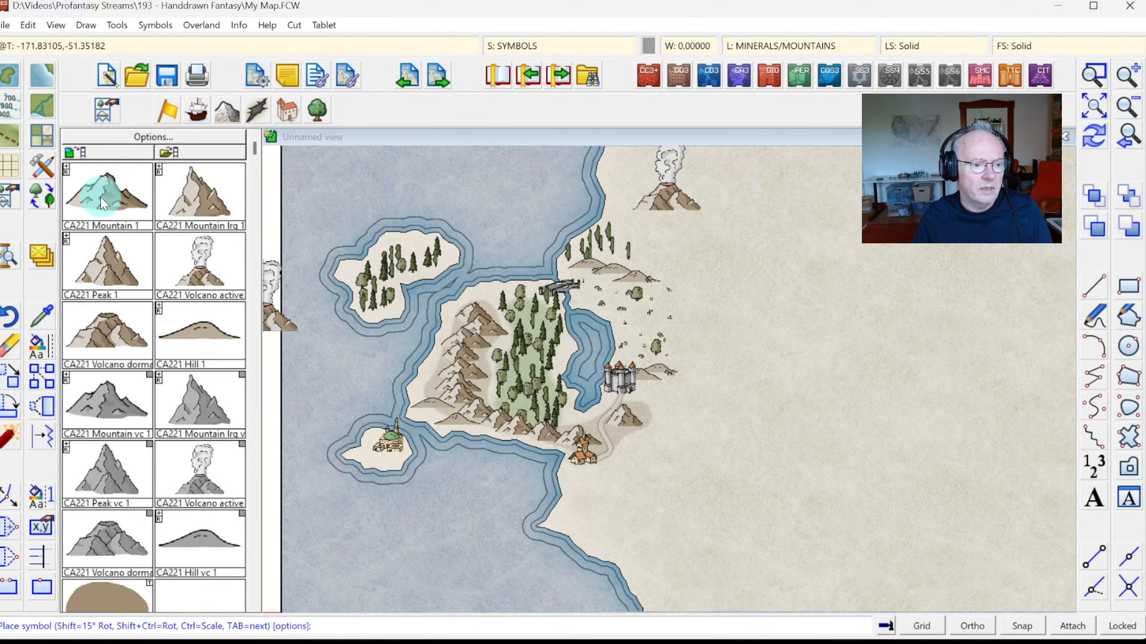
{"action": "left_click", "coordinate": [707, 217]}
{"action": "left_click", "coordinate": [671, 223]}
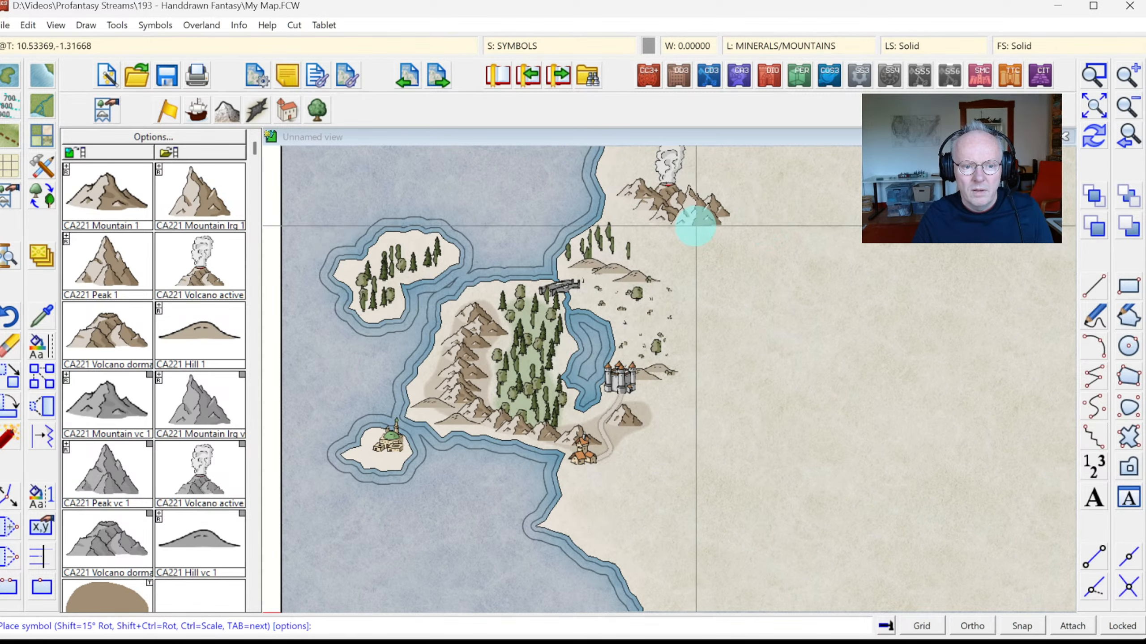
{"action": "left_click", "coordinate": [699, 229]}
{"action": "left_click", "coordinate": [729, 237]}
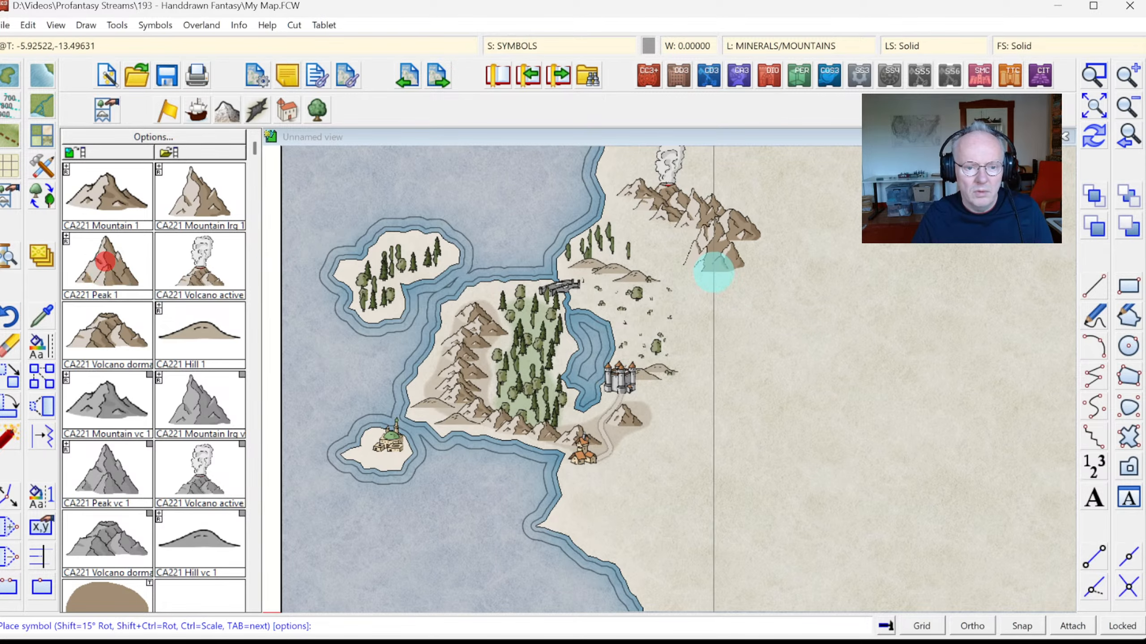
{"action": "left_click", "coordinate": [762, 257]}
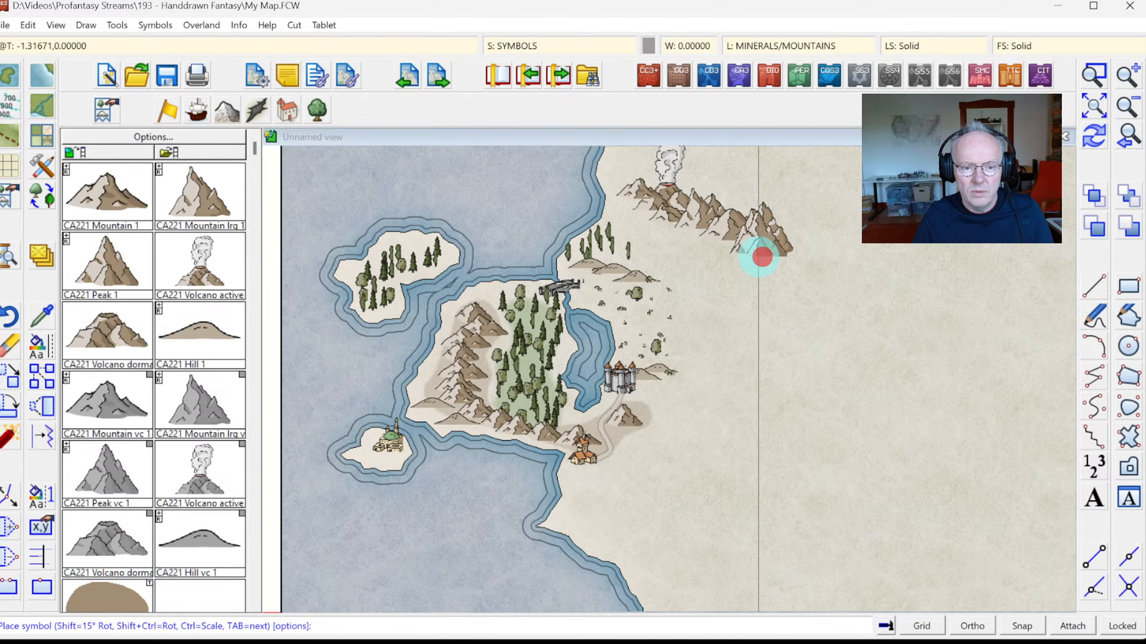
{"action": "left_click", "coordinate": [734, 271]}
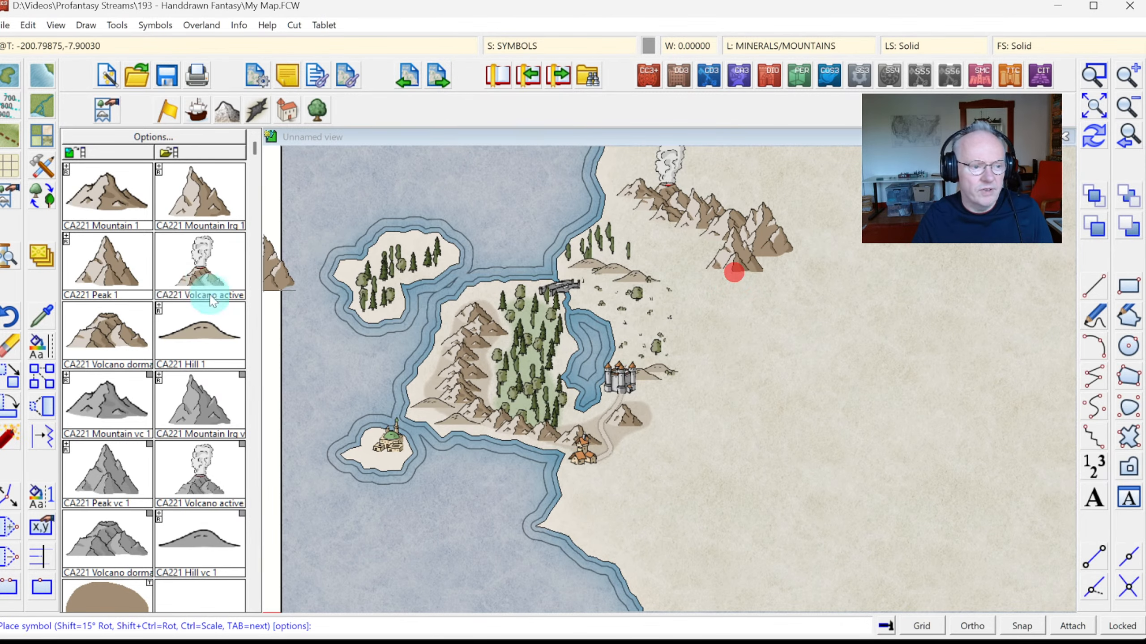
Continue the range southeast of the peaks with two CA221 Mountain 1 symbols and four CA221 Mountain lrg 1 symbols
{"action": "left_click", "coordinate": [97, 201]}
{"action": "left_click", "coordinate": [713, 274]}
{"action": "left_click", "coordinate": [736, 286]}
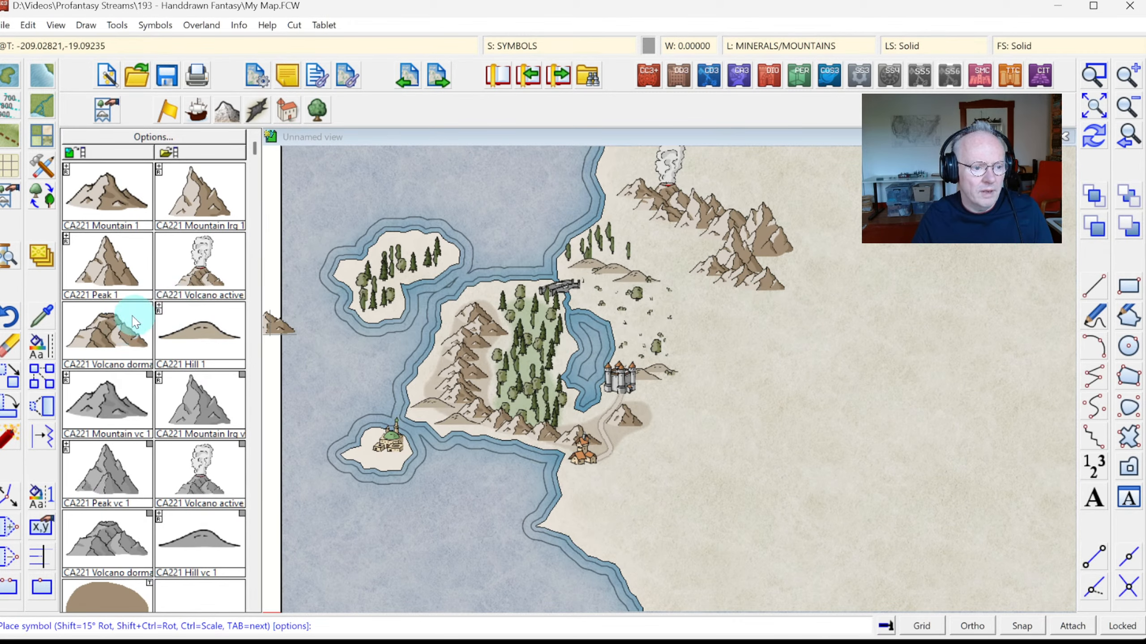
{"action": "left_click", "coordinate": [209, 187]}
{"action": "left_click", "coordinate": [781, 311]}
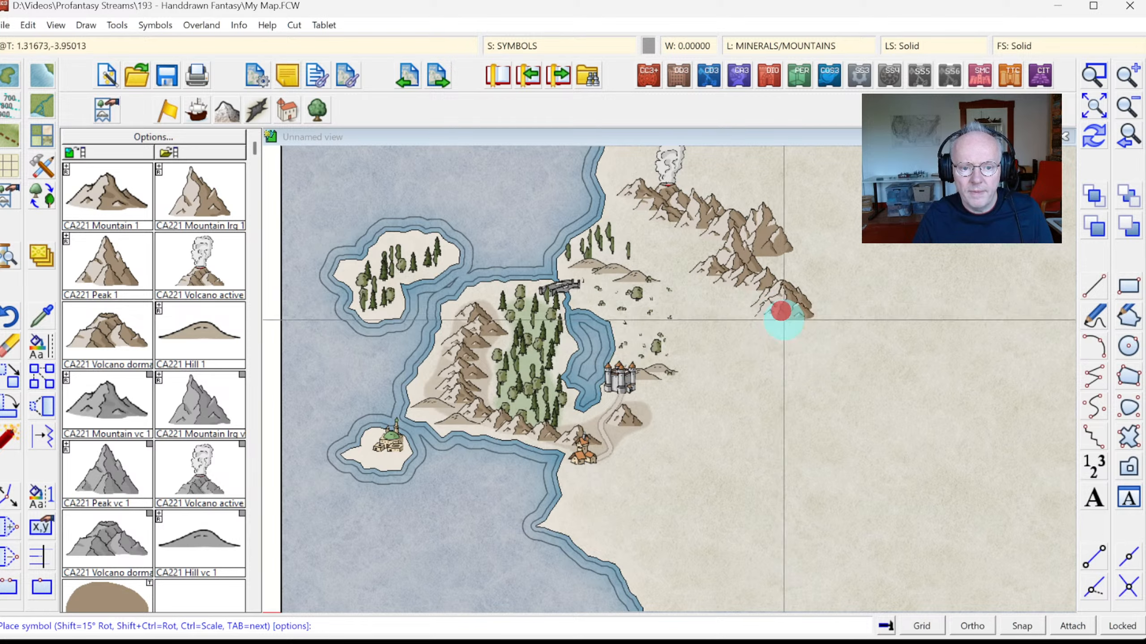
{"action": "left_click", "coordinate": [812, 329]}
{"action": "left_click", "coordinate": [785, 341]}
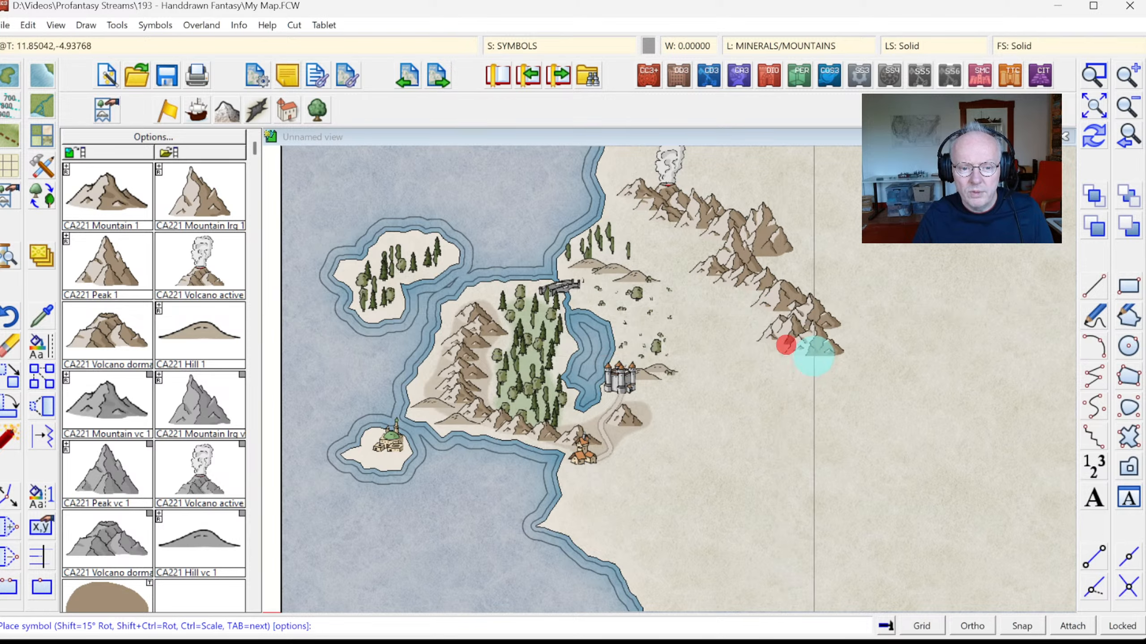
{"action": "left_click", "coordinate": [812, 355]}
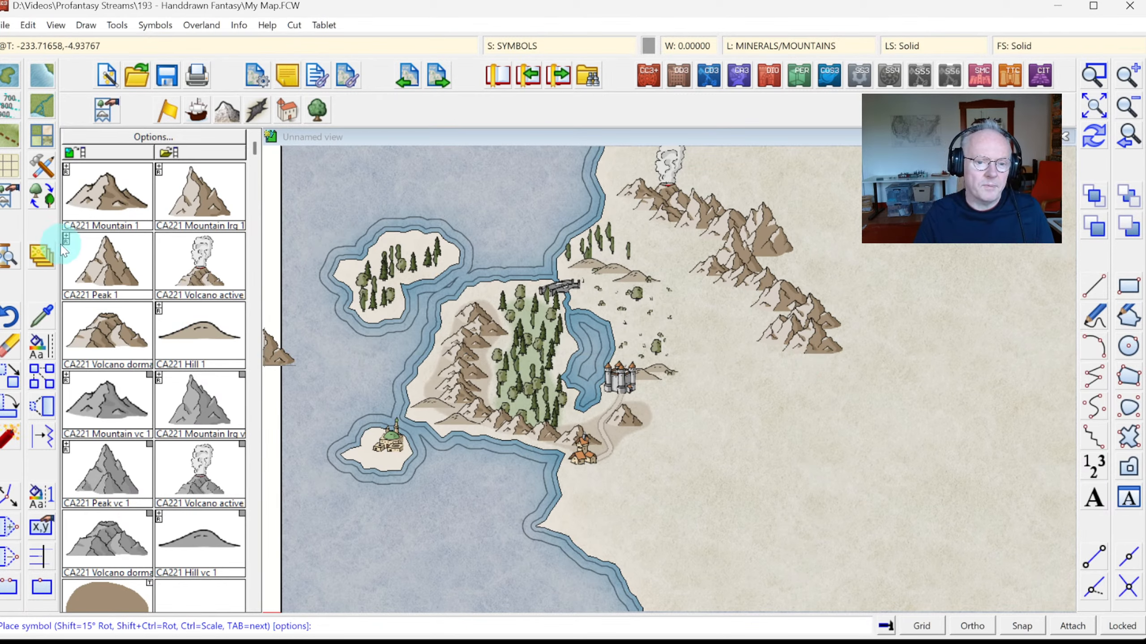
Draw a curved forest area with a terrain drawing tool along the southwestern side of the new mountain range
{"action": "left_click", "coordinate": [43, 136]}
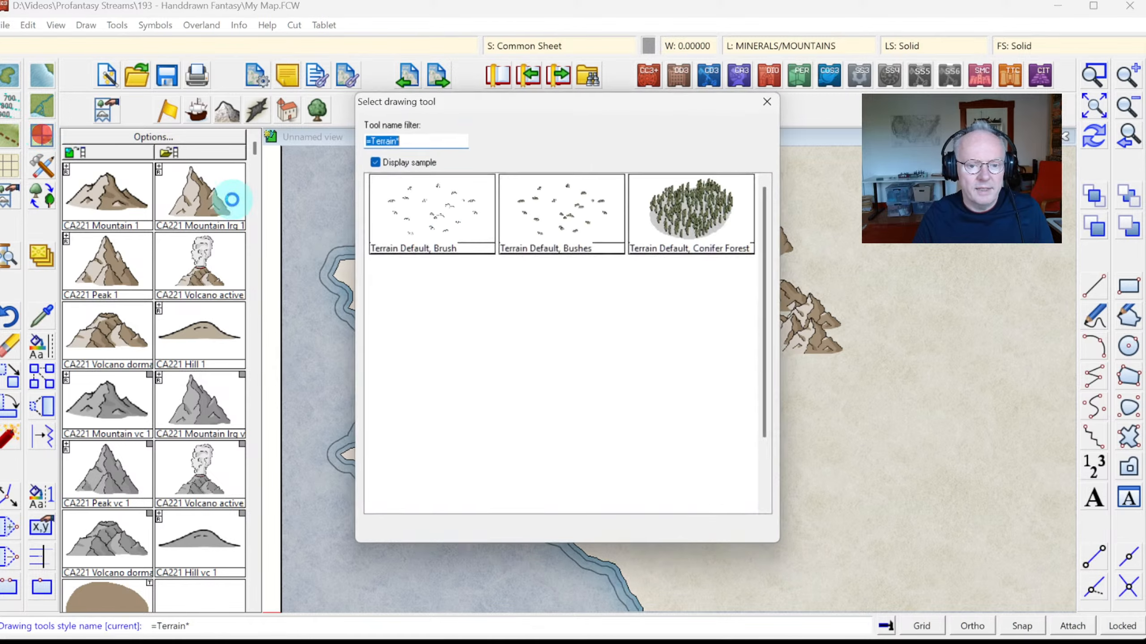
{"action": "double_click", "coordinate": [688, 299]}
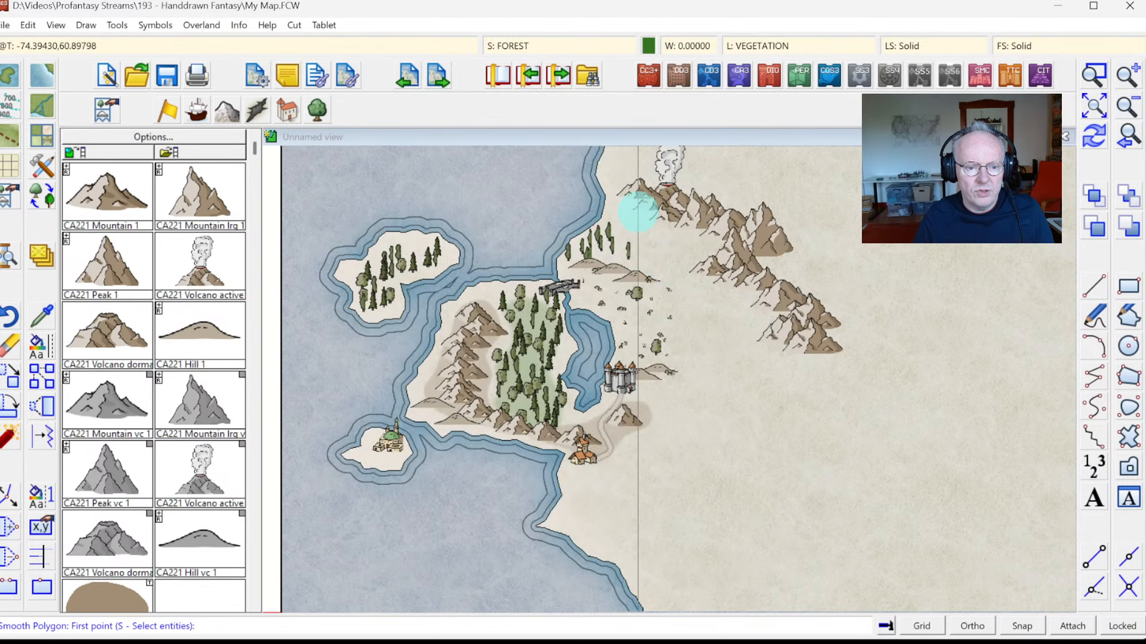
{"action": "left_click", "coordinate": [611, 230]}
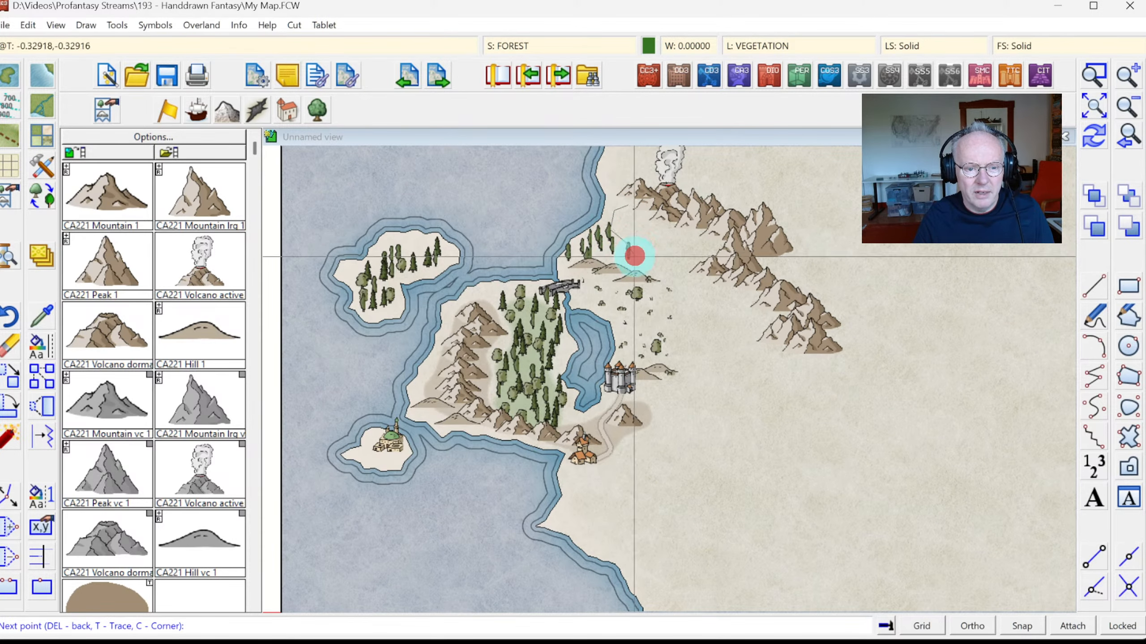
{"action": "left_click", "coordinate": [655, 270]}
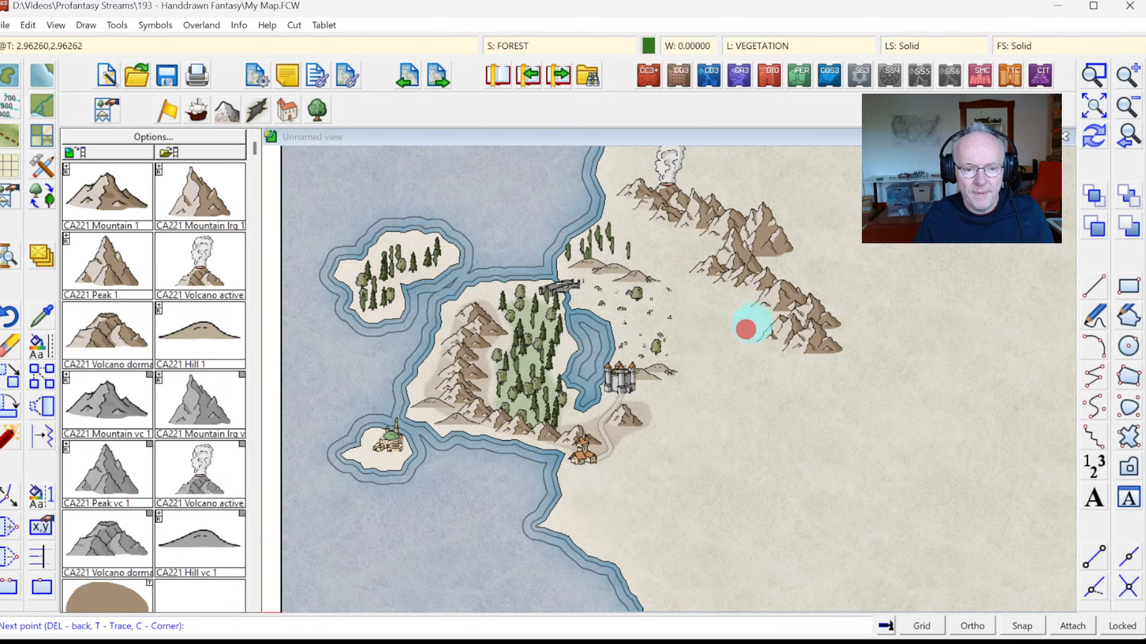
{"action": "left_click", "coordinate": [733, 287]}
{"action": "left_click", "coordinate": [703, 237]}
{"action": "left_click", "coordinate": [683, 220]}
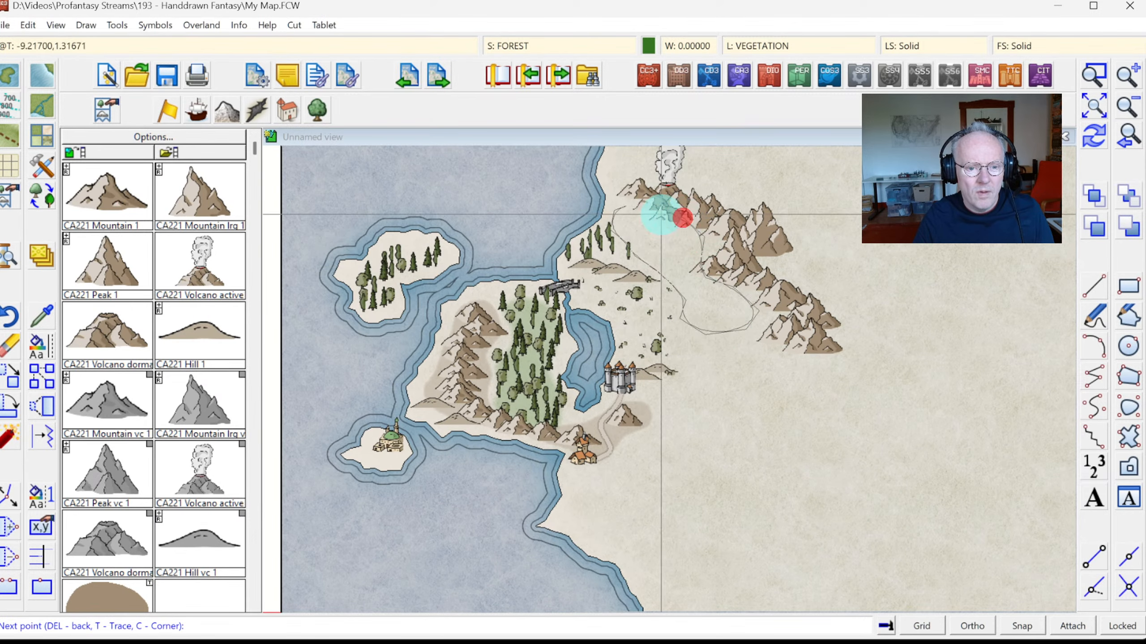
{"action": "left_click", "coordinate": [661, 215]}
{"action": "right_click", "coordinate": [661, 214]}
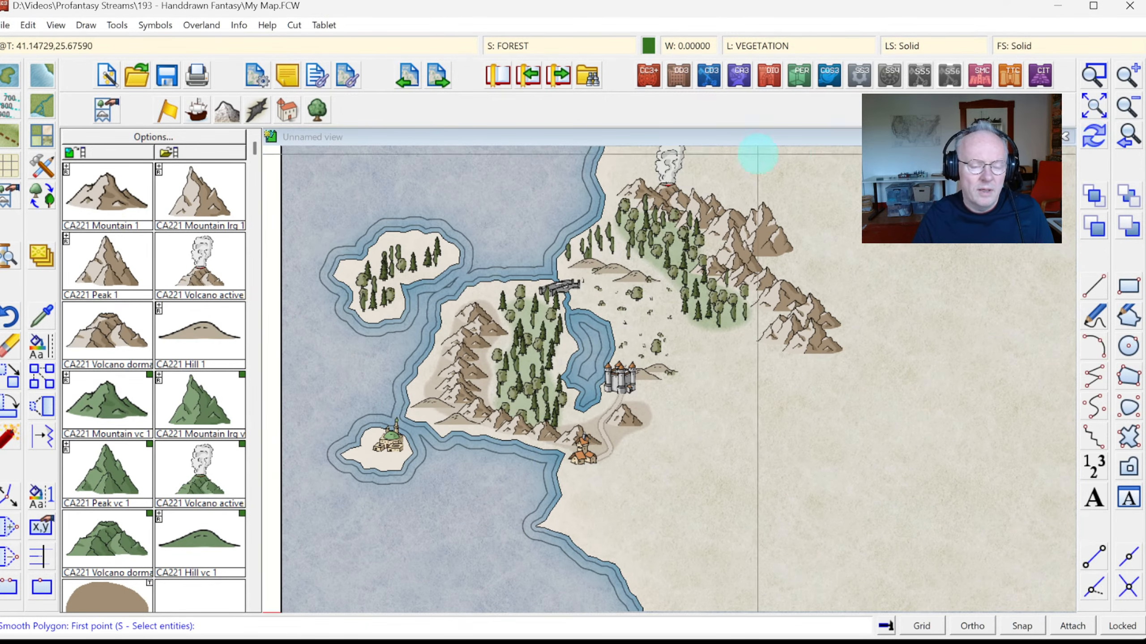
Scatter CA221 Rocks 1 symbols along the foot of the eastern mountain range in My Map
{"action": "left_click", "coordinate": [250, 118]}
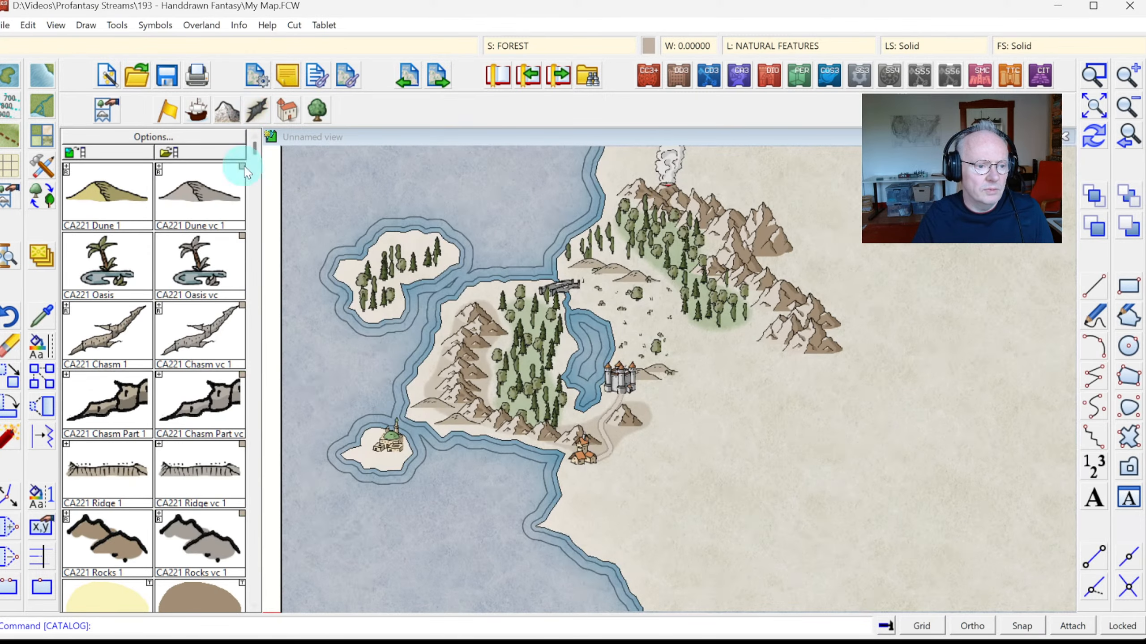
{"action": "left_click", "coordinate": [113, 555]}
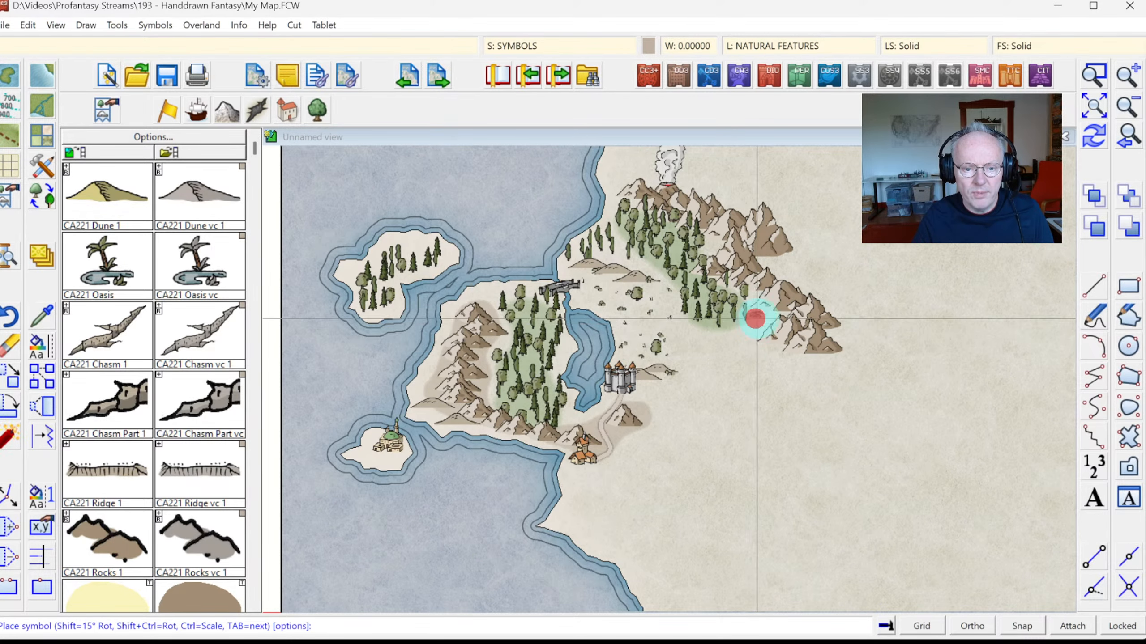
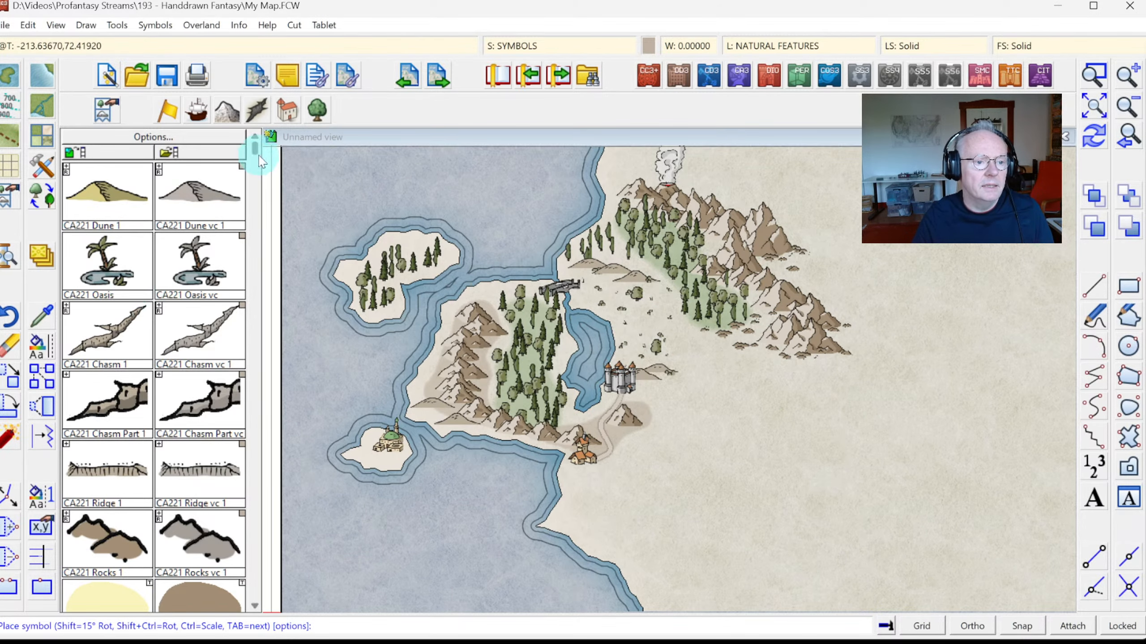
Place a CA221 Village at the southern edge of the eastern forest and a CA221 Town among its trees
{"action": "left_click", "coordinate": [288, 117]}
{"action": "left_click", "coordinate": [107, 336]}
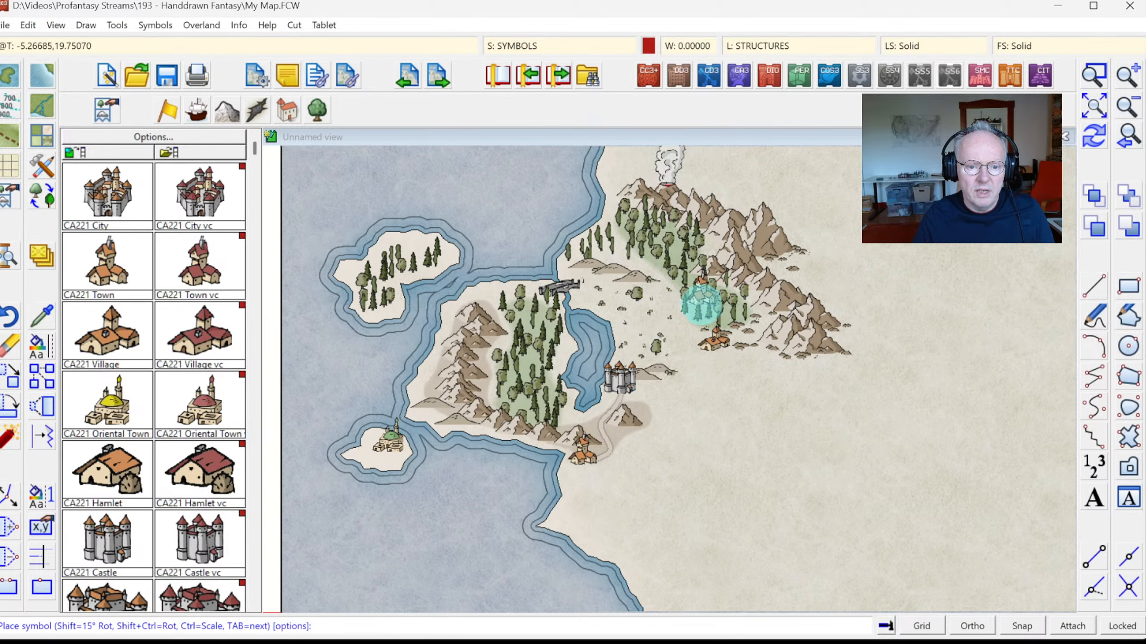
{"action": "left_click", "coordinate": [702, 305]}
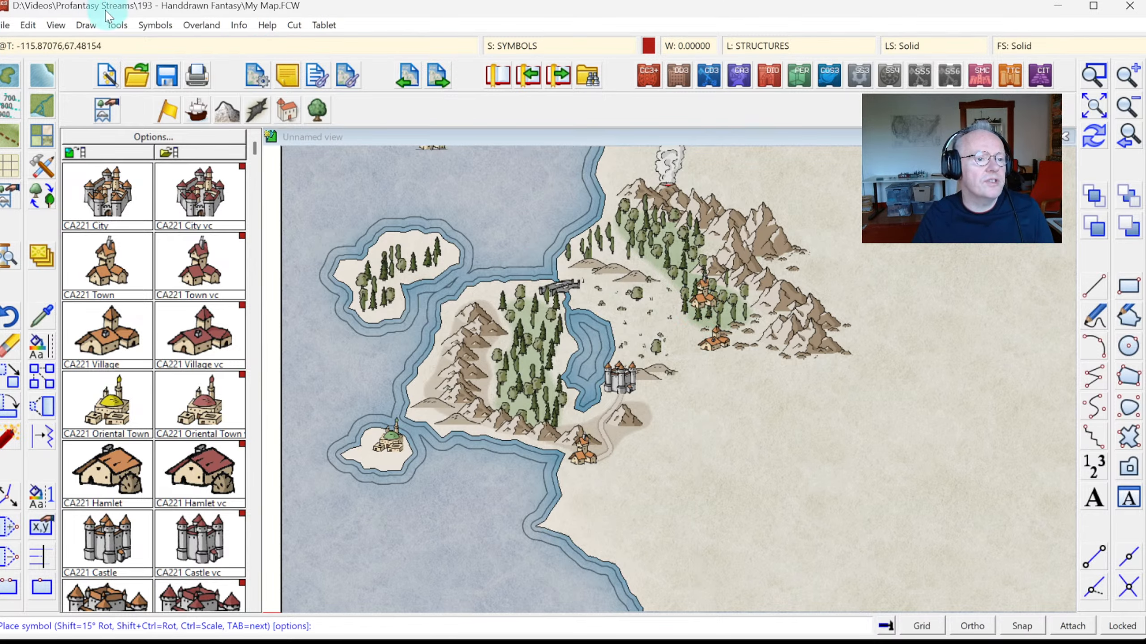
Sort all symbols in the map and check how the new town overlaps the surrounding trees
{"action": "left_click", "coordinate": [150, 33]}
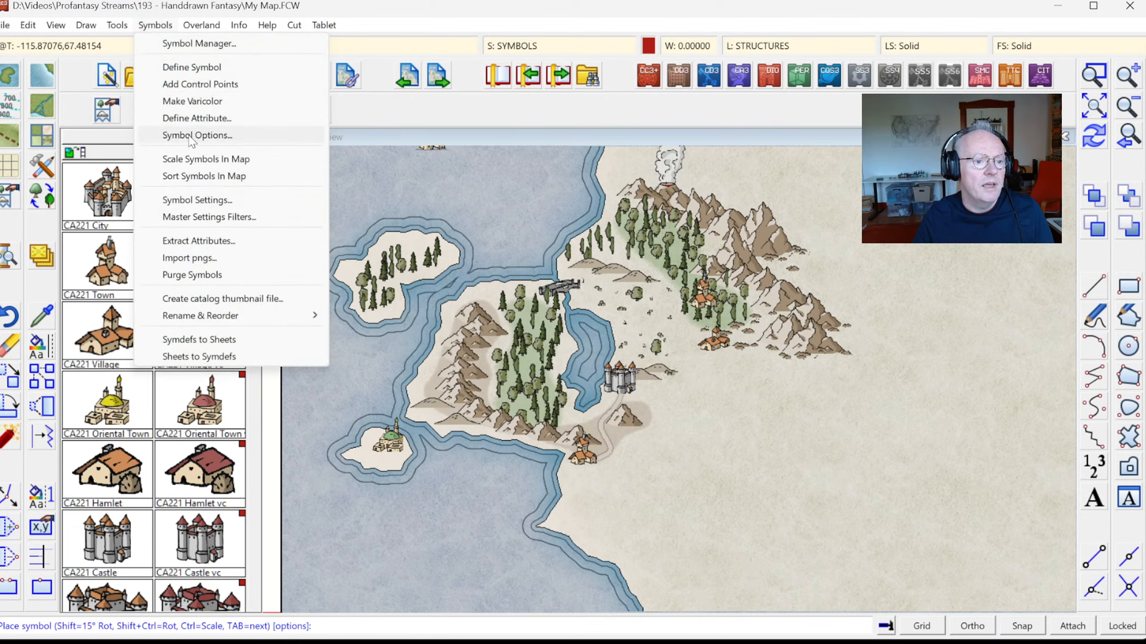
{"action": "left_click", "coordinate": [185, 177]}
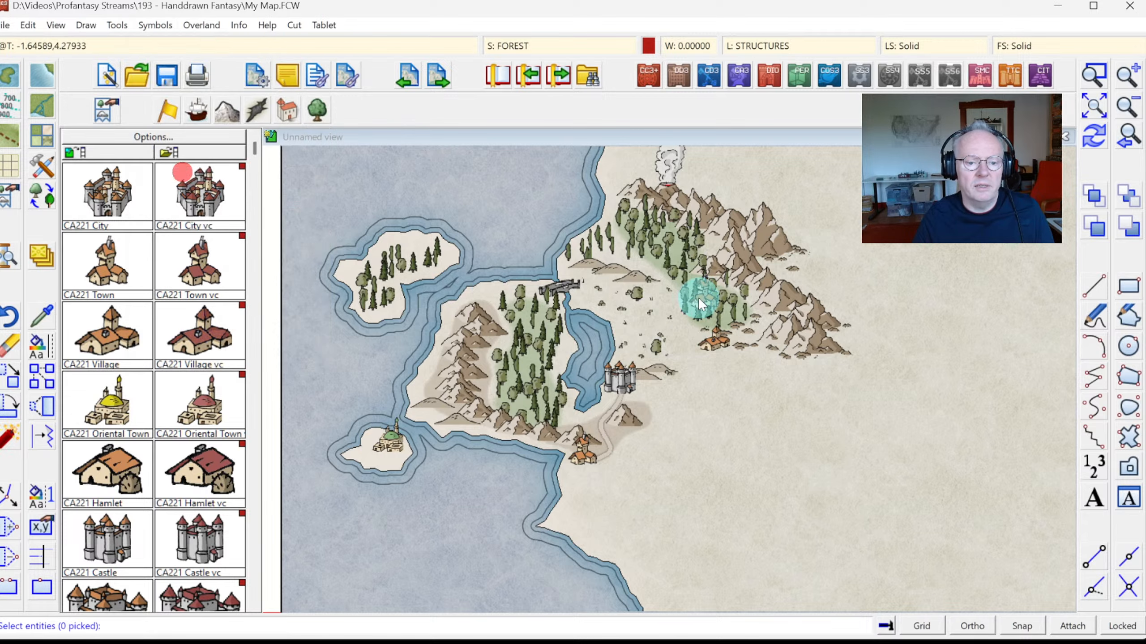
{"action": "right_click", "coordinate": [698, 298]}
{"action": "left_click", "coordinate": [674, 362]}
{"action": "right_click", "coordinate": [631, 326]}
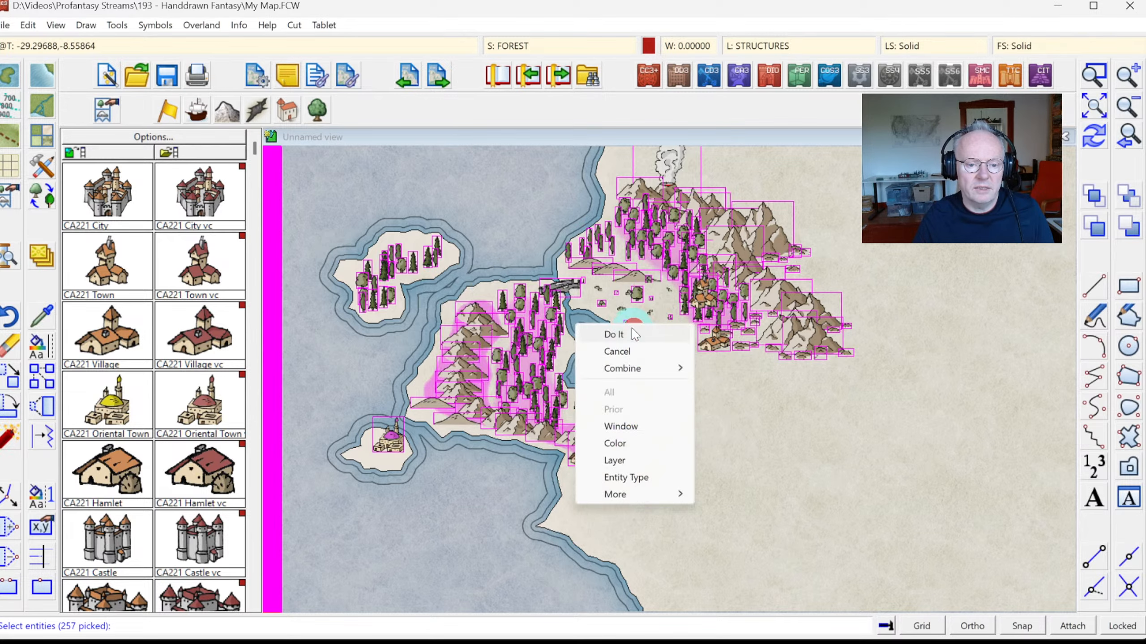
{"action": "left_click", "coordinate": [632, 327]}
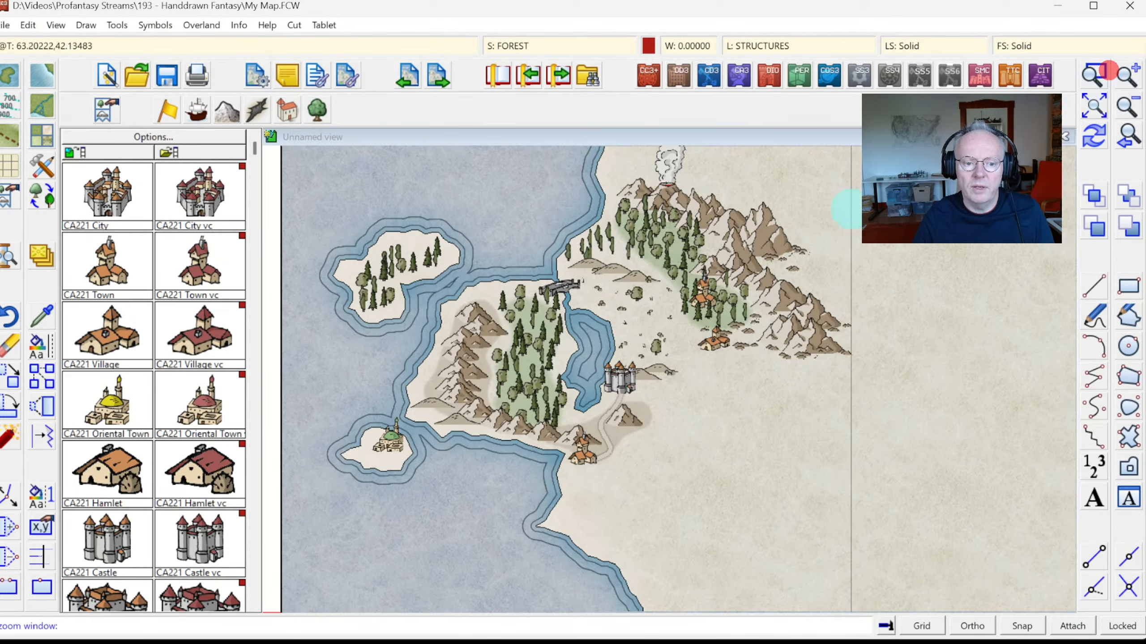
{"action": "left_click", "coordinate": [658, 256]}
{"action": "left_click", "coordinate": [742, 347]}
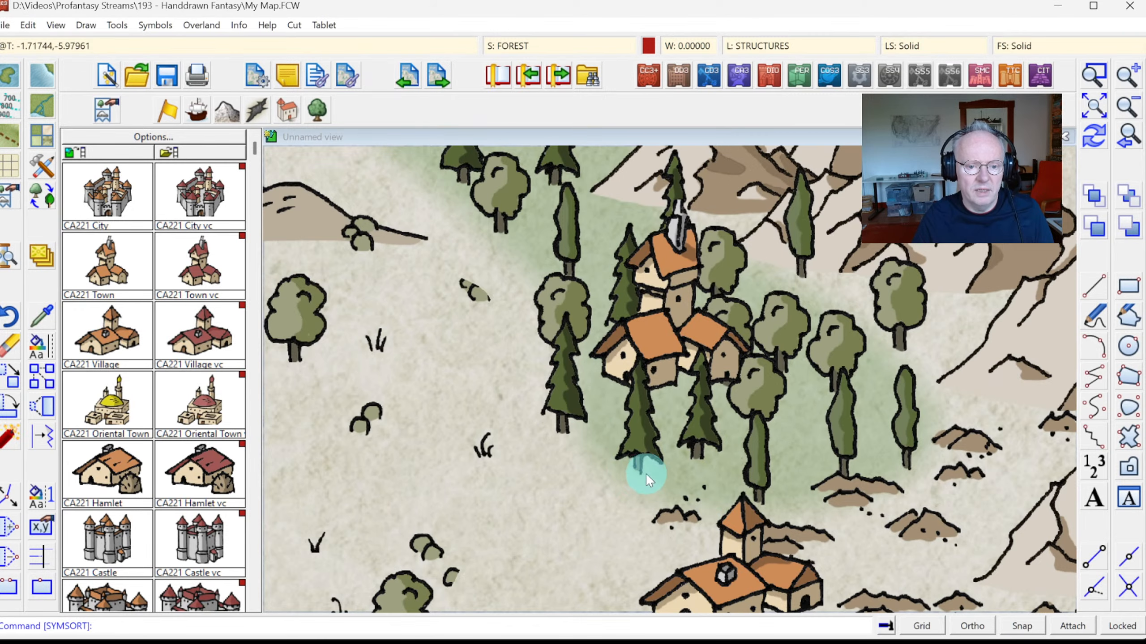
{"action": "left_click", "coordinate": [1125, 150]}
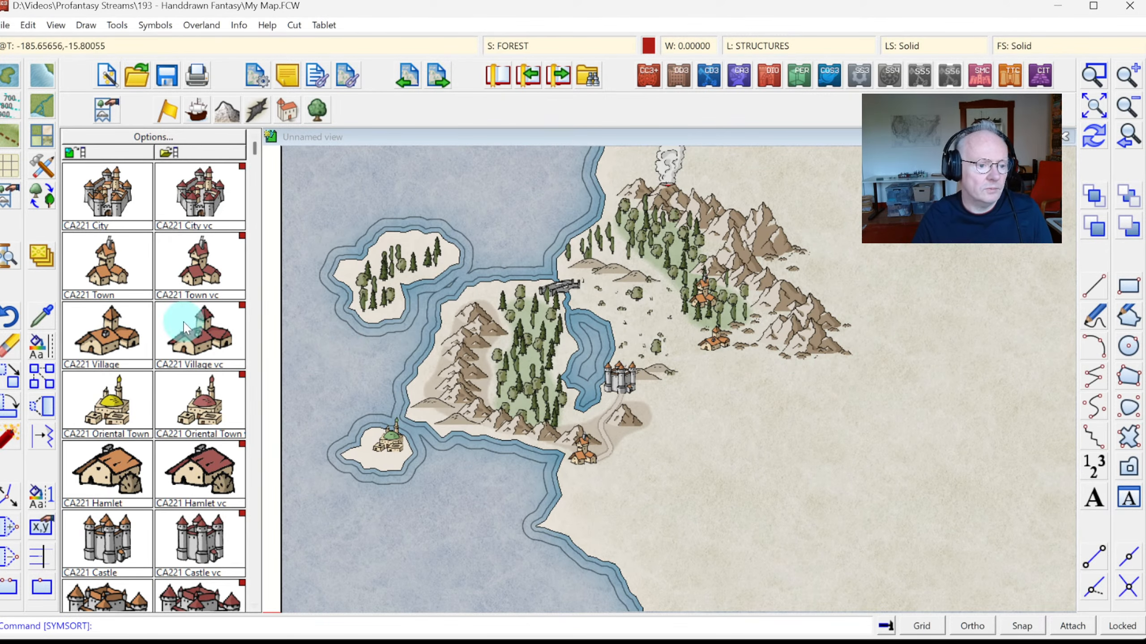
Place a CA221 Chasm Part 1 end piece east of the castle, beside the small hill
{"action": "left_click", "coordinate": [265, 115]}
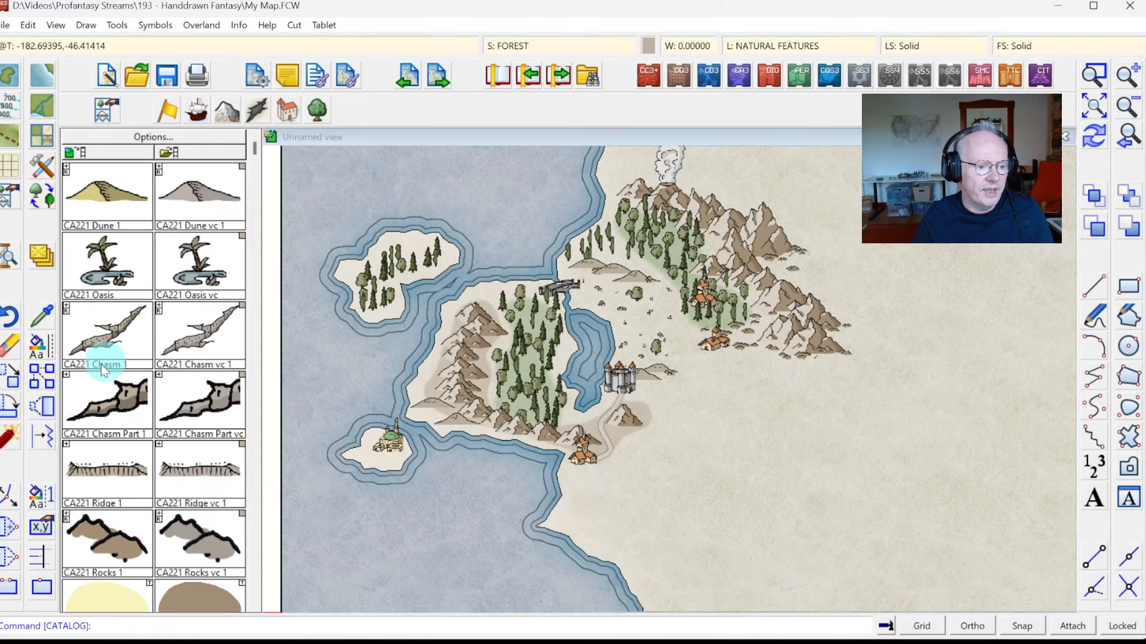
{"action": "left_click", "coordinate": [124, 397]}
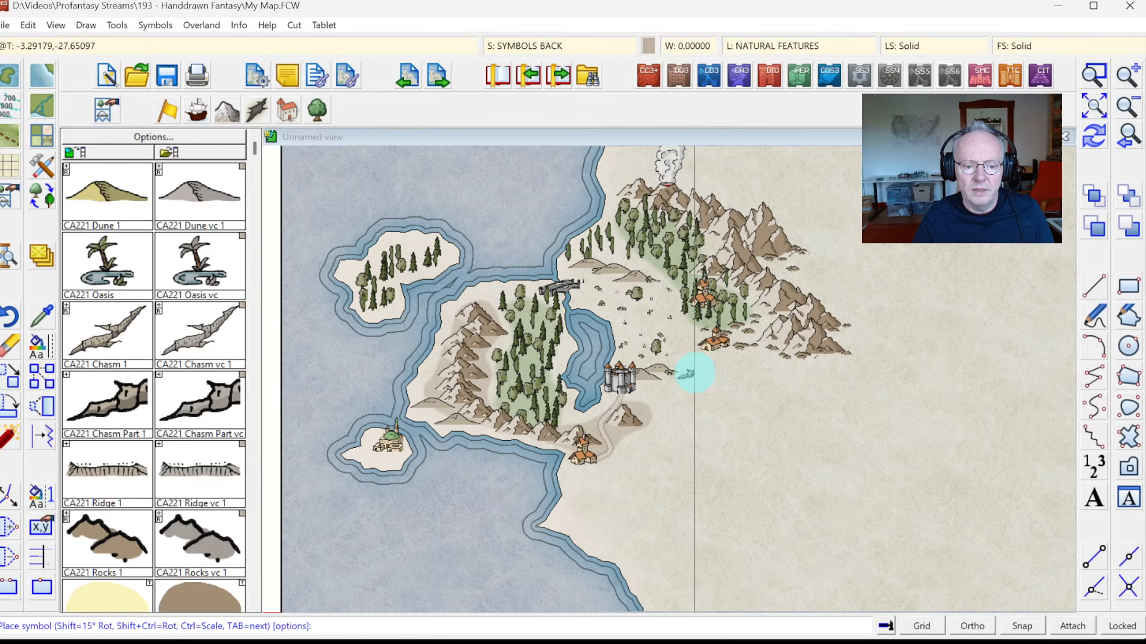
{"action": "left_click", "coordinate": [695, 373]}
{"action": "left_click", "coordinate": [1094, 75]}
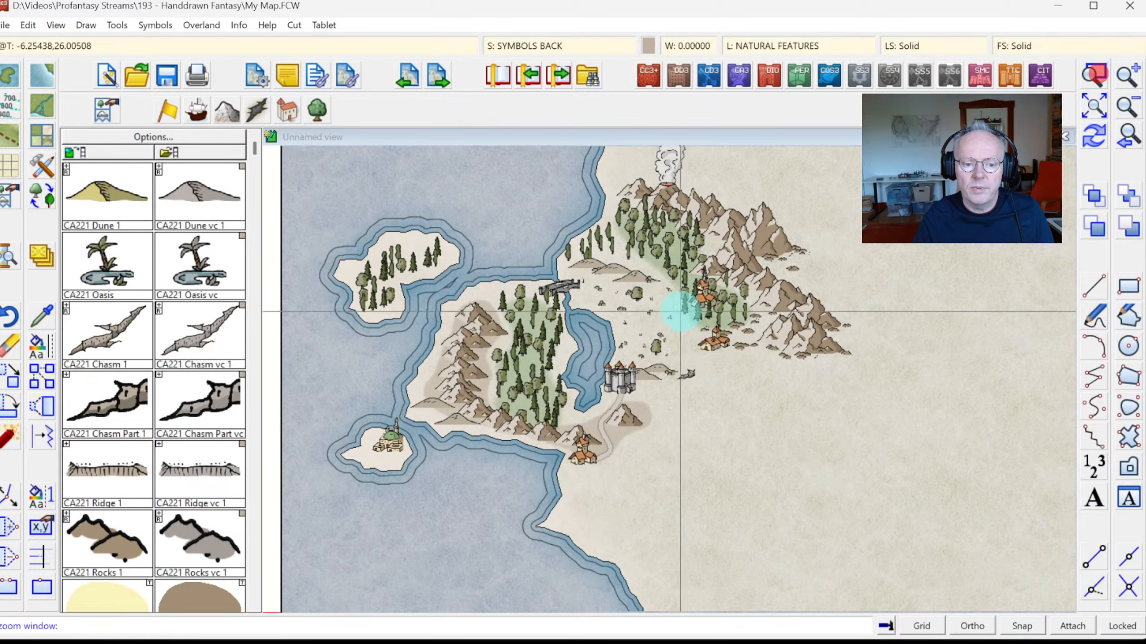
{"action": "left_click", "coordinate": [616, 309]}
{"action": "left_click", "coordinate": [842, 422]}
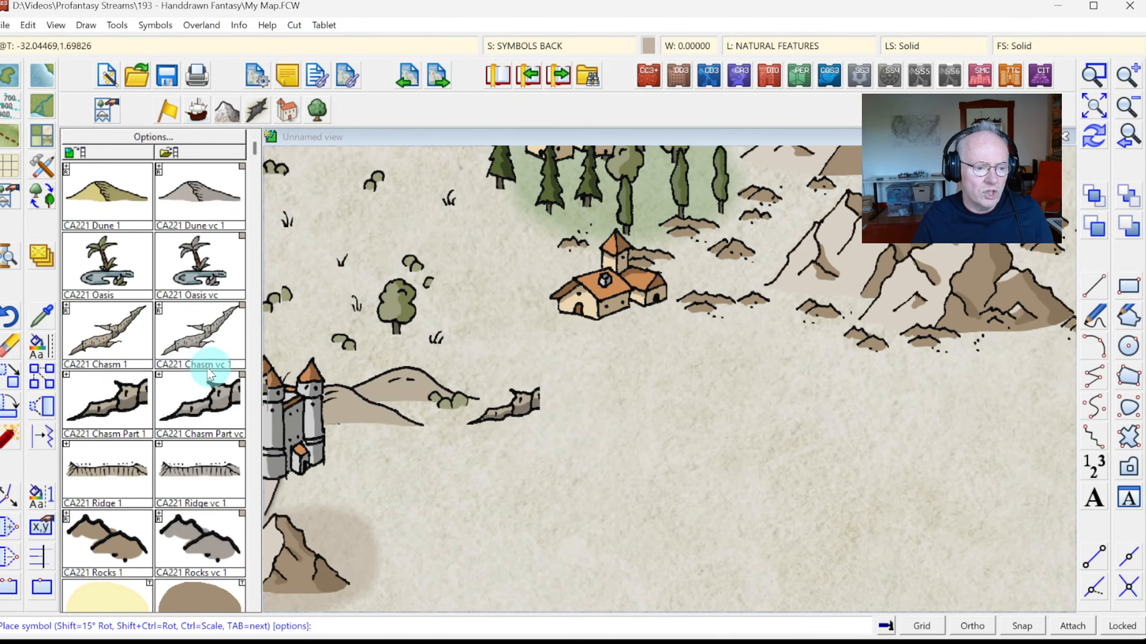
Add a branching middle section to the chasm's open eastern end and undo the extra identical section after it
{"action": "key", "text": "Tab"}
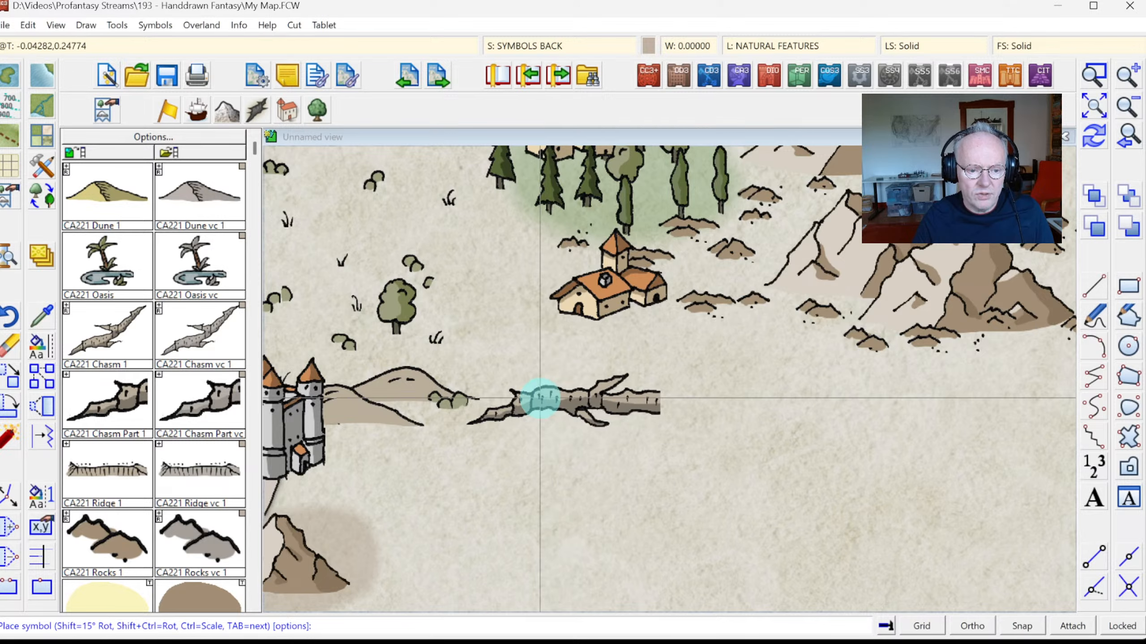
{"action": "left_click", "coordinate": [541, 398]}
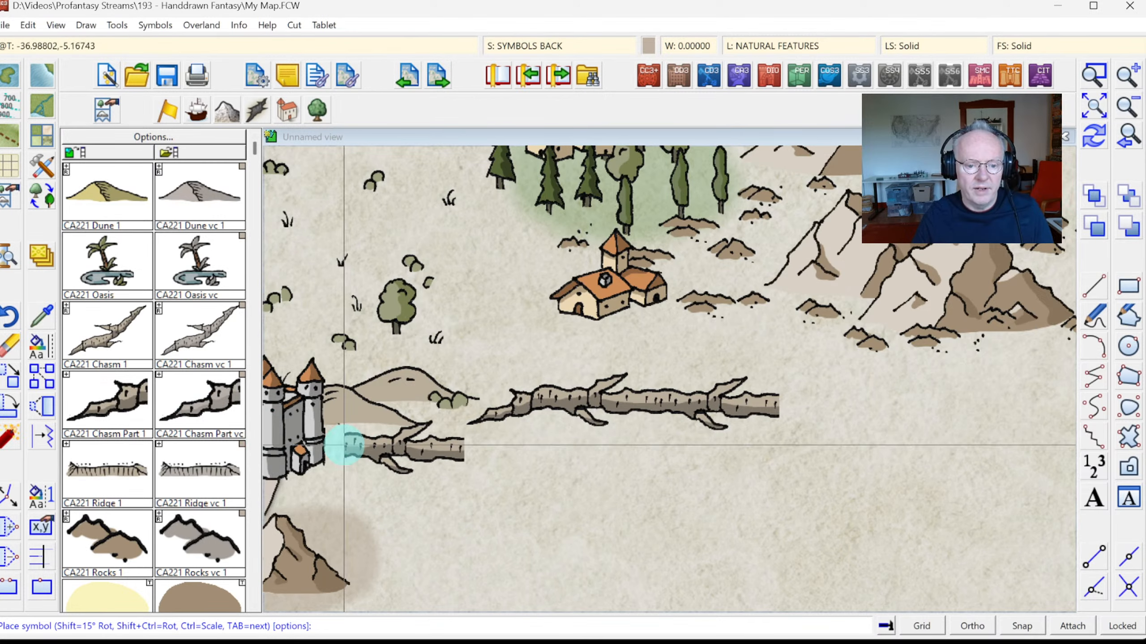
{"action": "key", "text": "ctrl+z"}
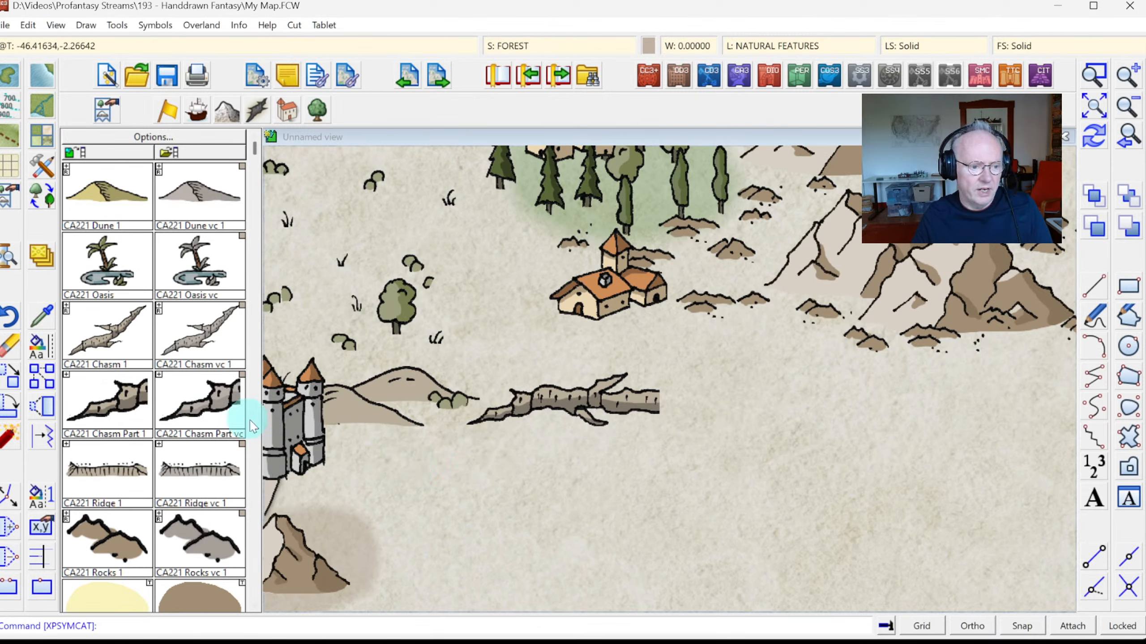
Extend the chasm farther east with a mirrored CA221 Chasm Part 1 middle section
{"action": "left_click", "coordinate": [167, 409]}
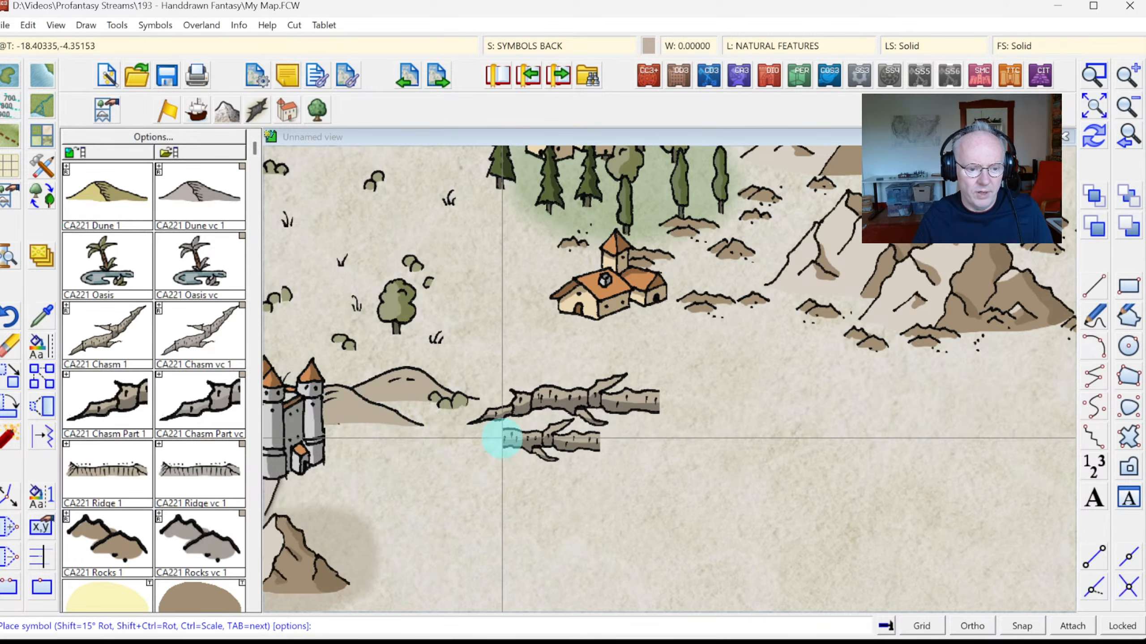
{"action": "right_click", "coordinate": [499, 437]}
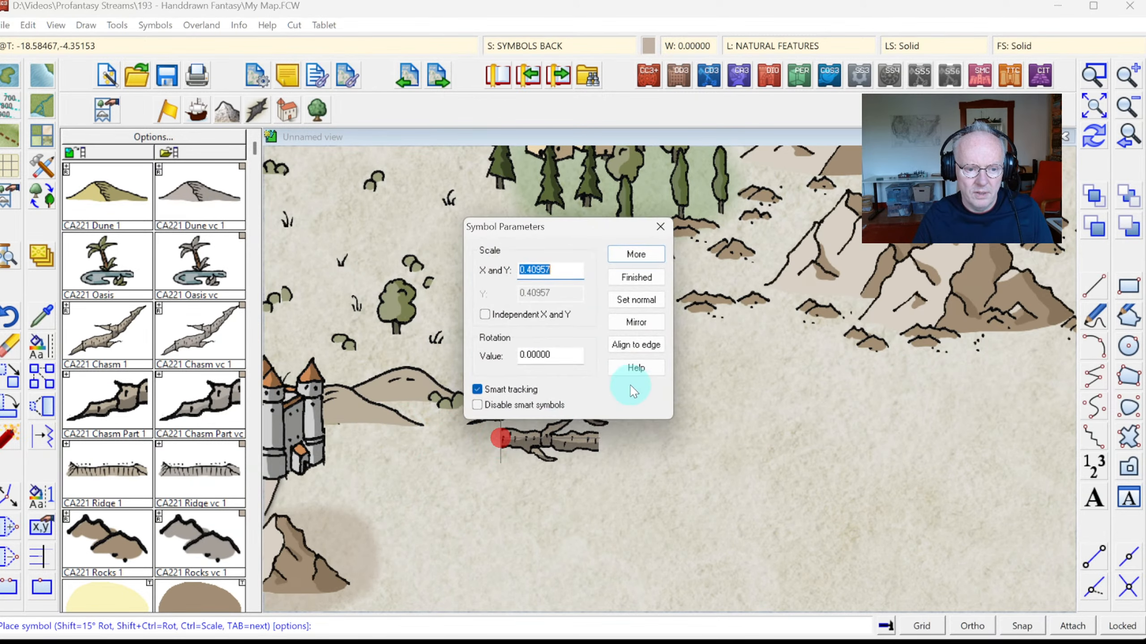
{"action": "left_click", "coordinate": [635, 272]}
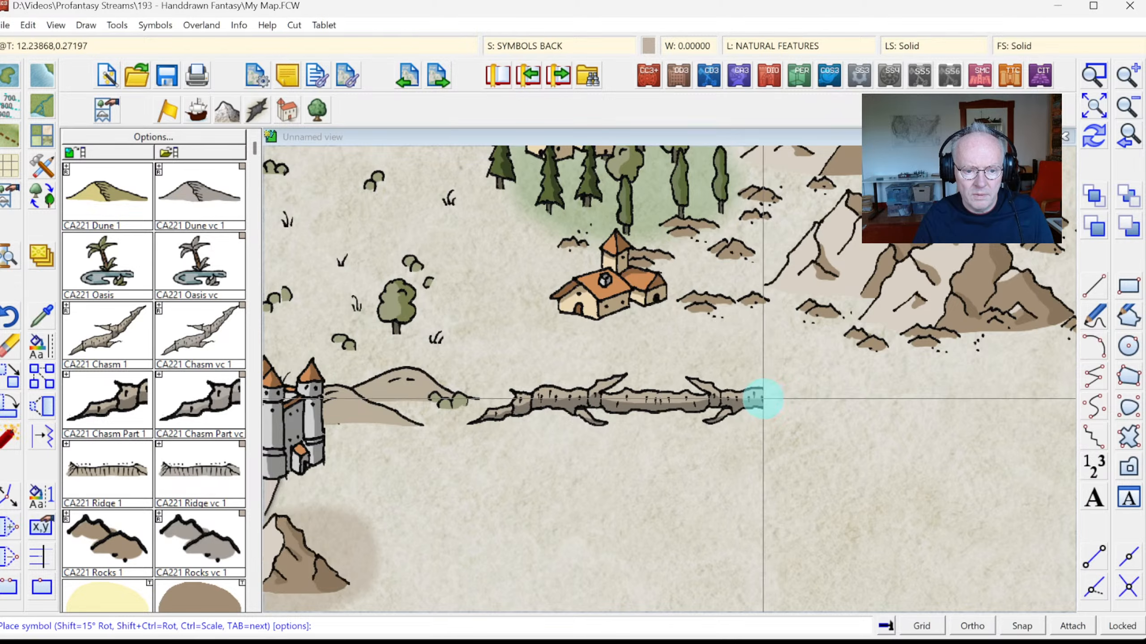
{"action": "left_click", "coordinate": [764, 398]}
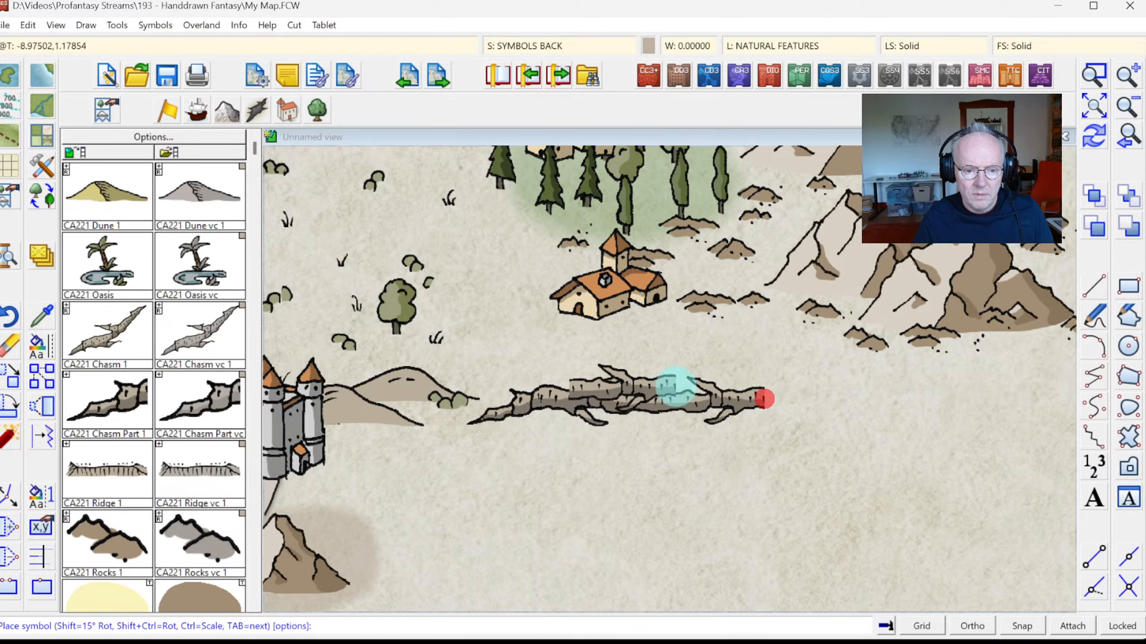
Close the chasm's eastern end with a forked, tapering CA221 Chasm Part 1 end variant, mirrored to face east
{"action": "left_click", "coordinate": [126, 382]}
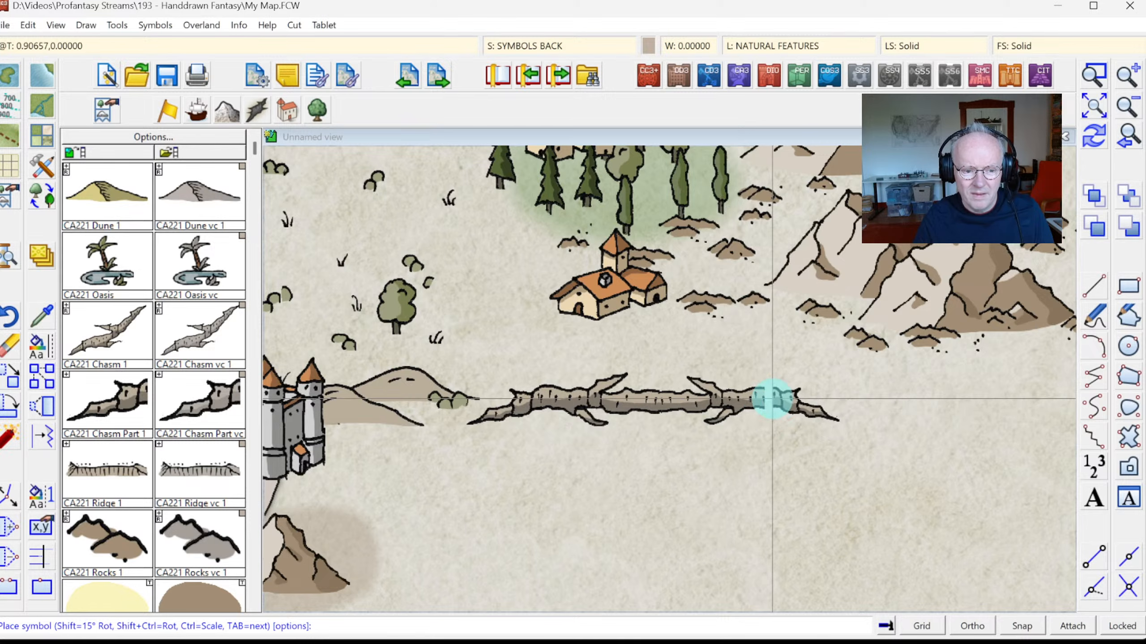
{"action": "key", "text": "Tab"}
{"action": "key", "text": "Tab"}
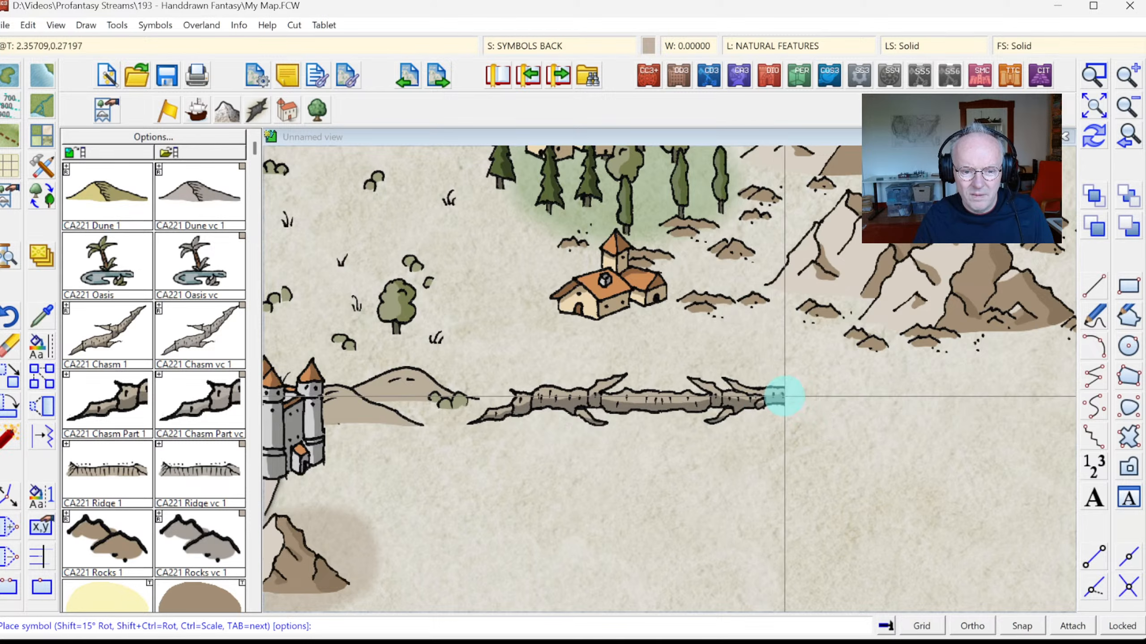
{"action": "right_click", "coordinate": [784, 396]}
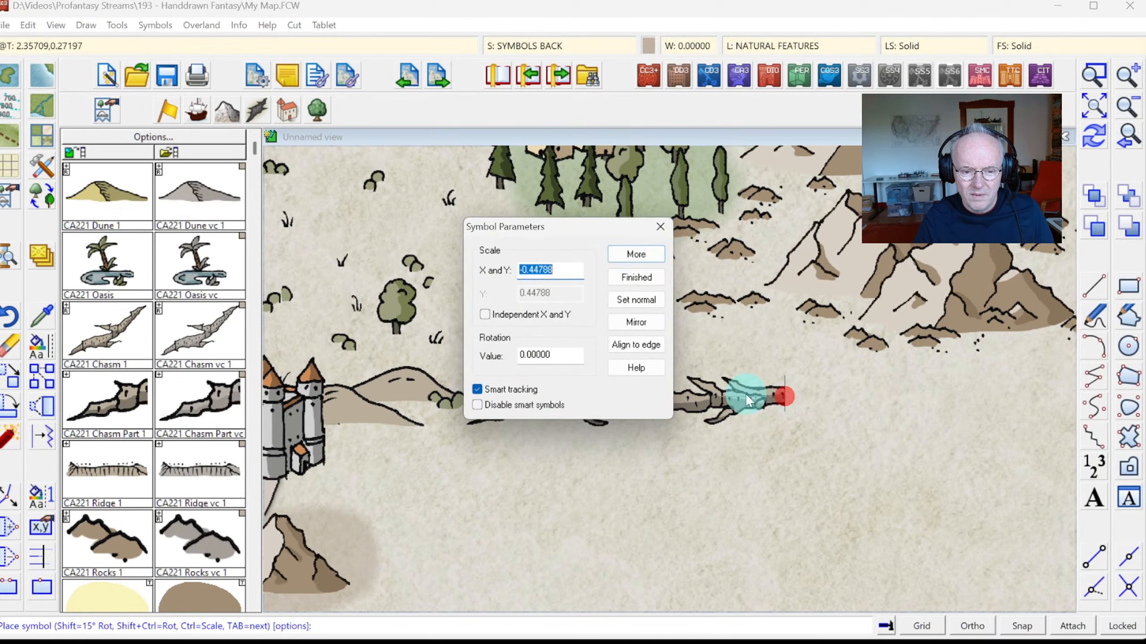
{"action": "left_click", "coordinate": [636, 254]}
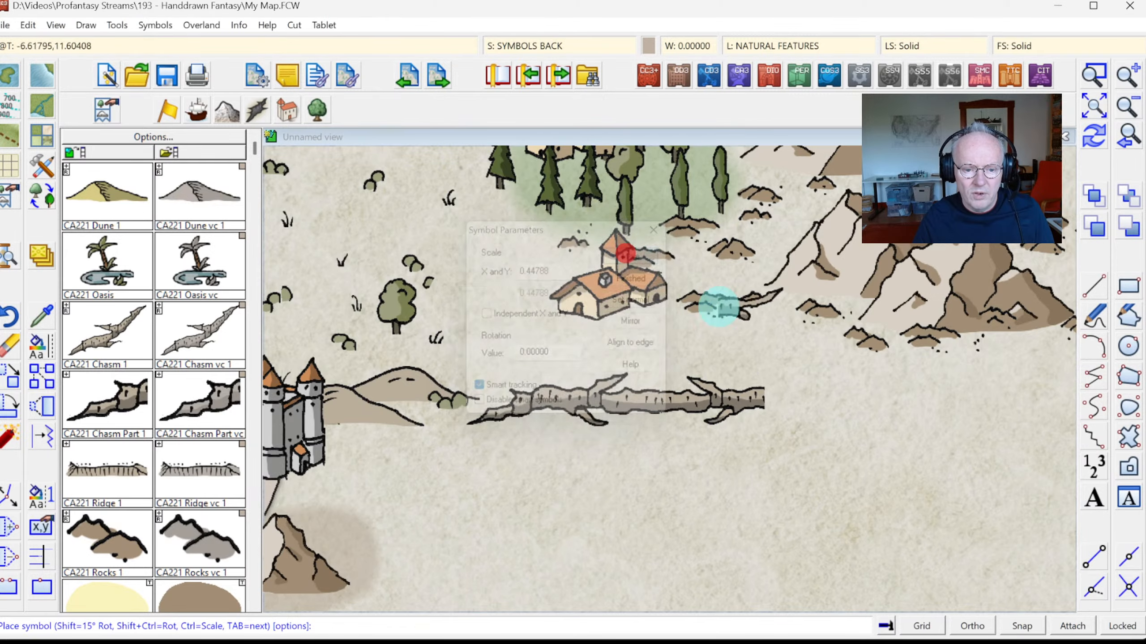
{"action": "left_click", "coordinate": [765, 396]}
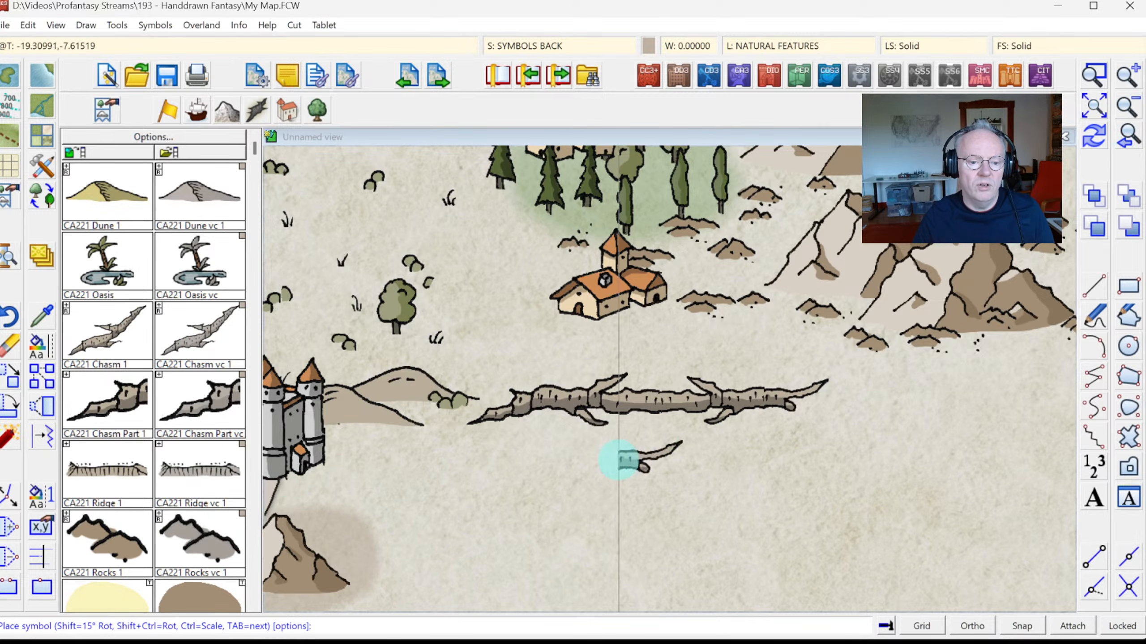
Place a complete CA221 Chasm 1 symbol running diagonally just south of the assembled chasm
{"action": "left_click", "coordinate": [133, 336]}
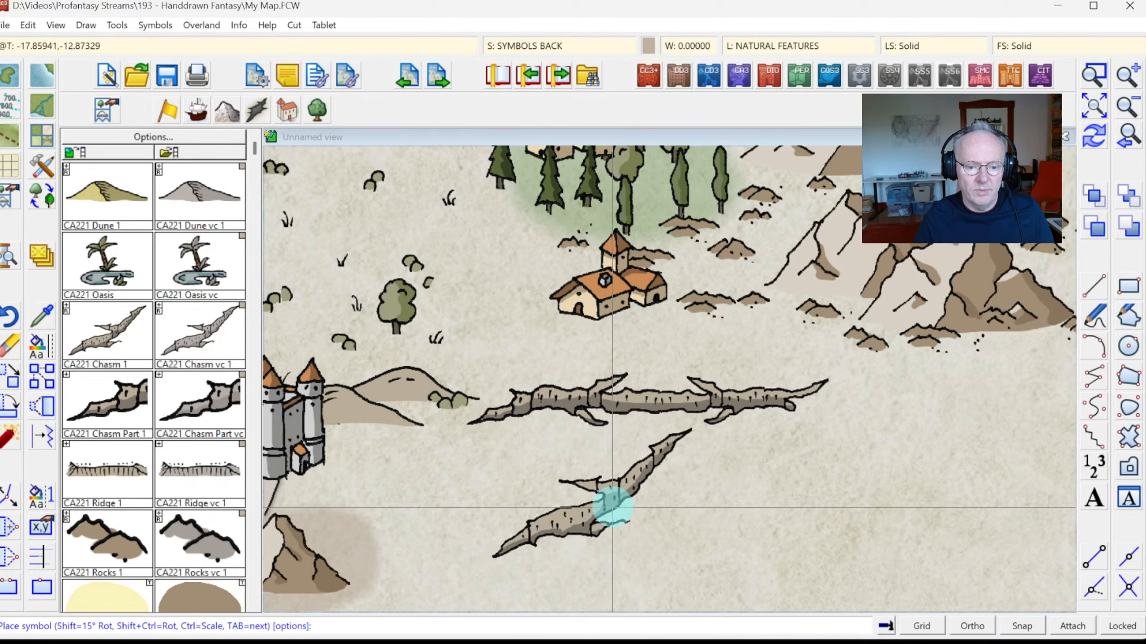
{"action": "left_click", "coordinate": [619, 501]}
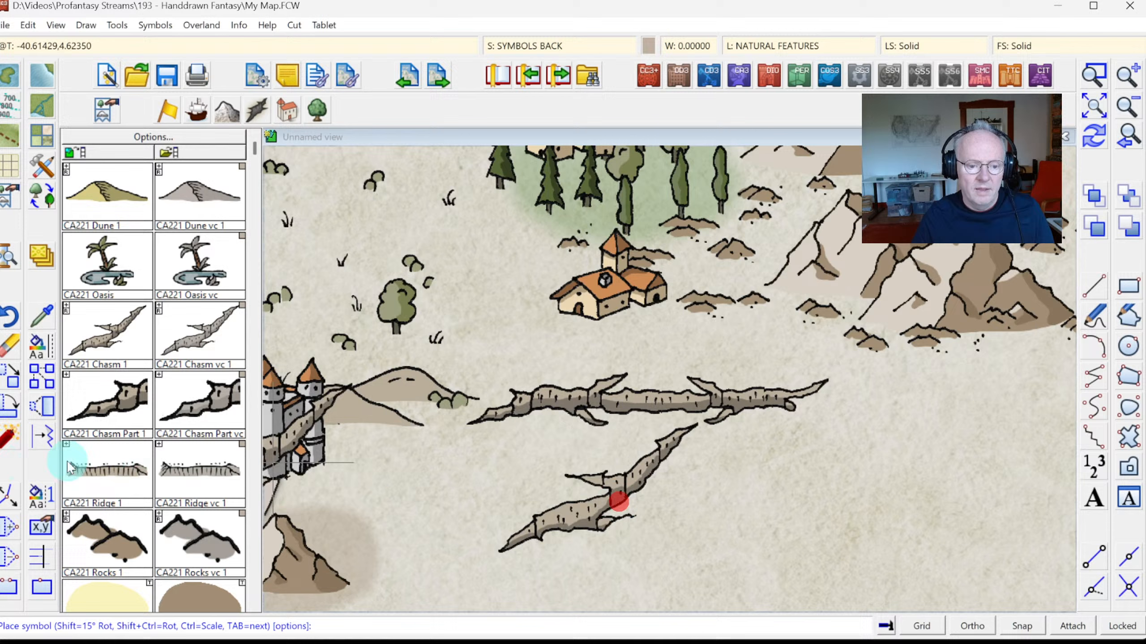
{"action": "left_click", "coordinate": [102, 533]}
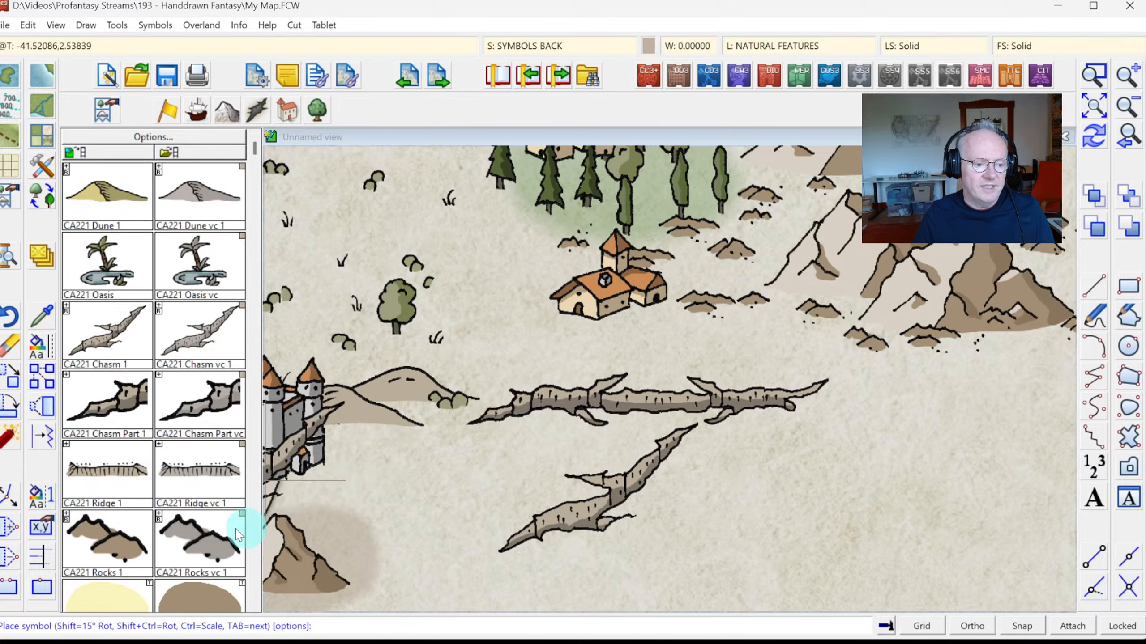
Place a CA221 Ridge 1 symbol southeast of the diagonal chasm
{"action": "left_click", "coordinate": [1129, 105]}
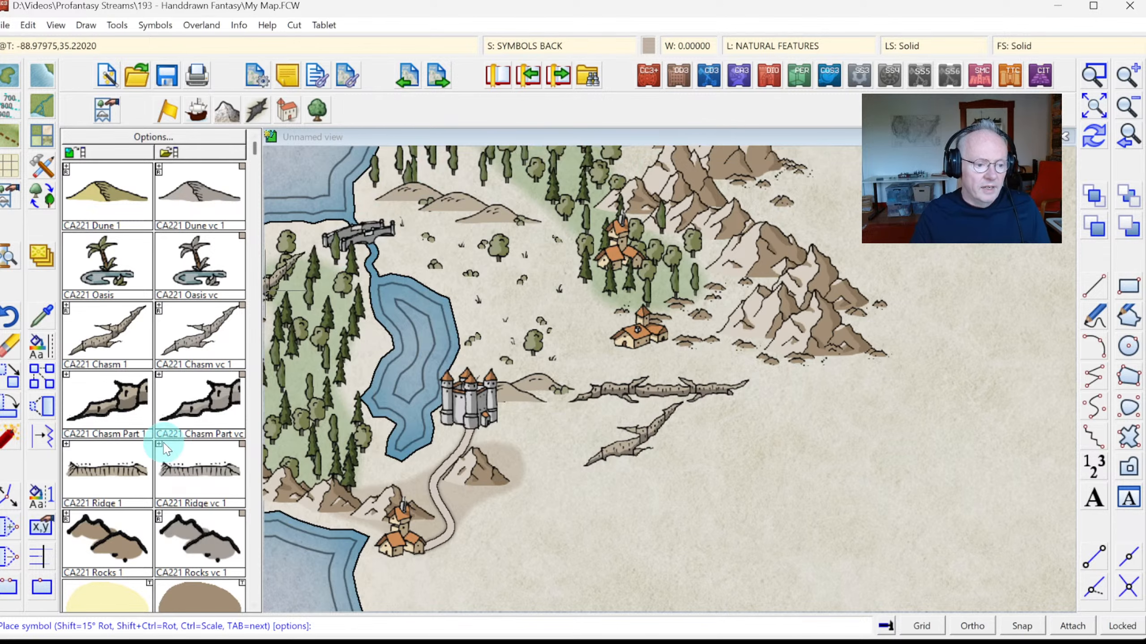
{"action": "left_click", "coordinate": [114, 469]}
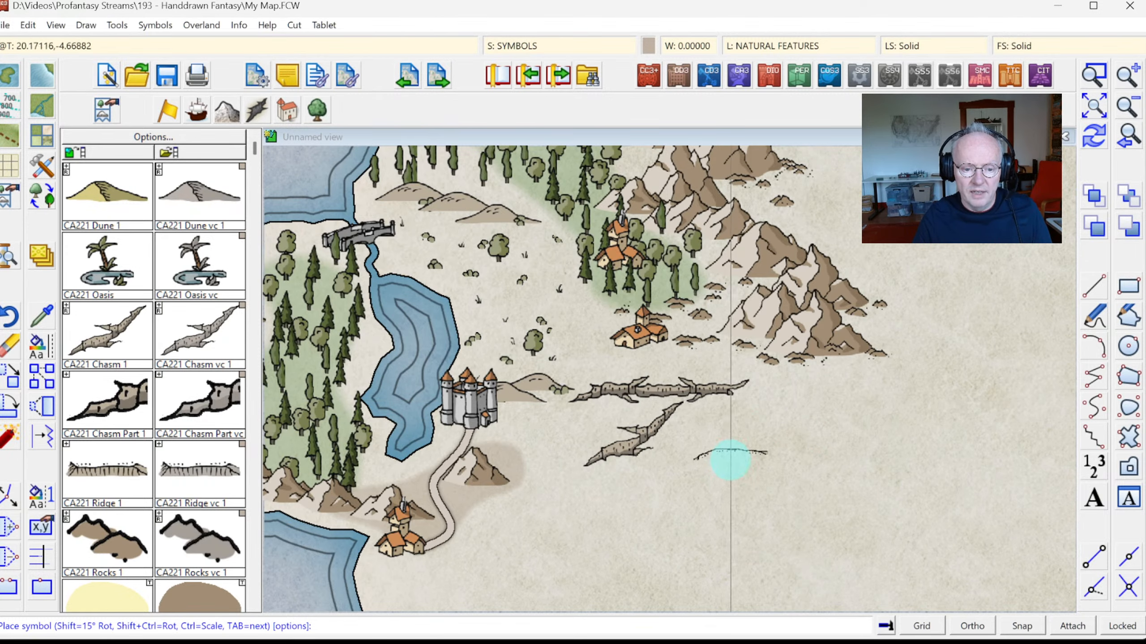
{"action": "left_click", "coordinate": [731, 464]}
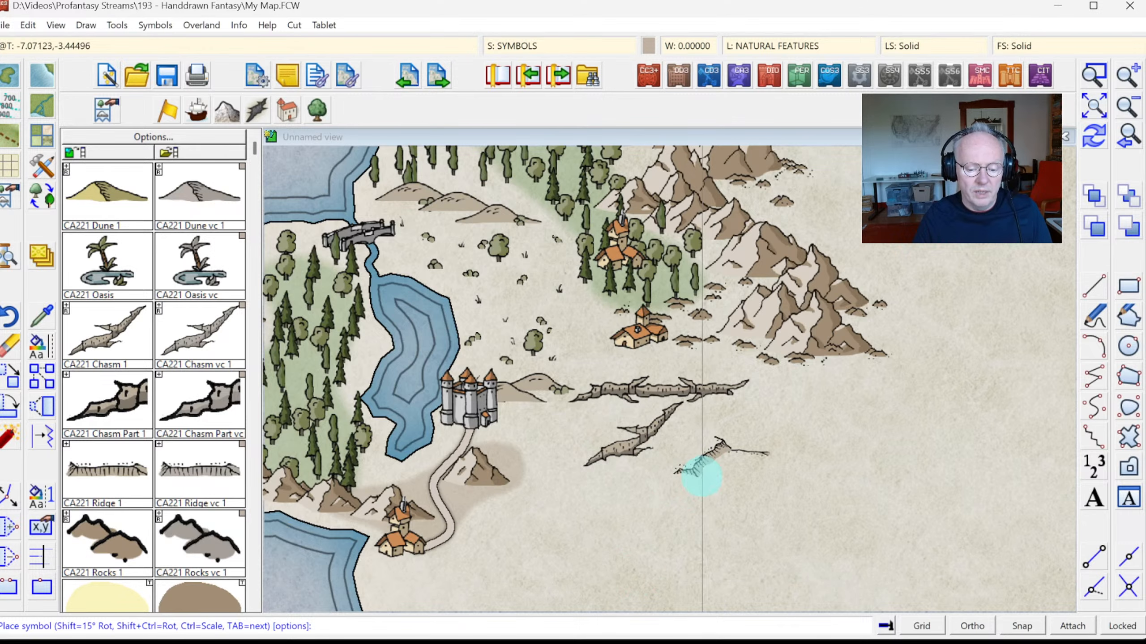
Switch to Photoshop and bring up the Sketches 4.psd document with the hand-drawn originals
{"action": "key", "text": "alt+Tab"}
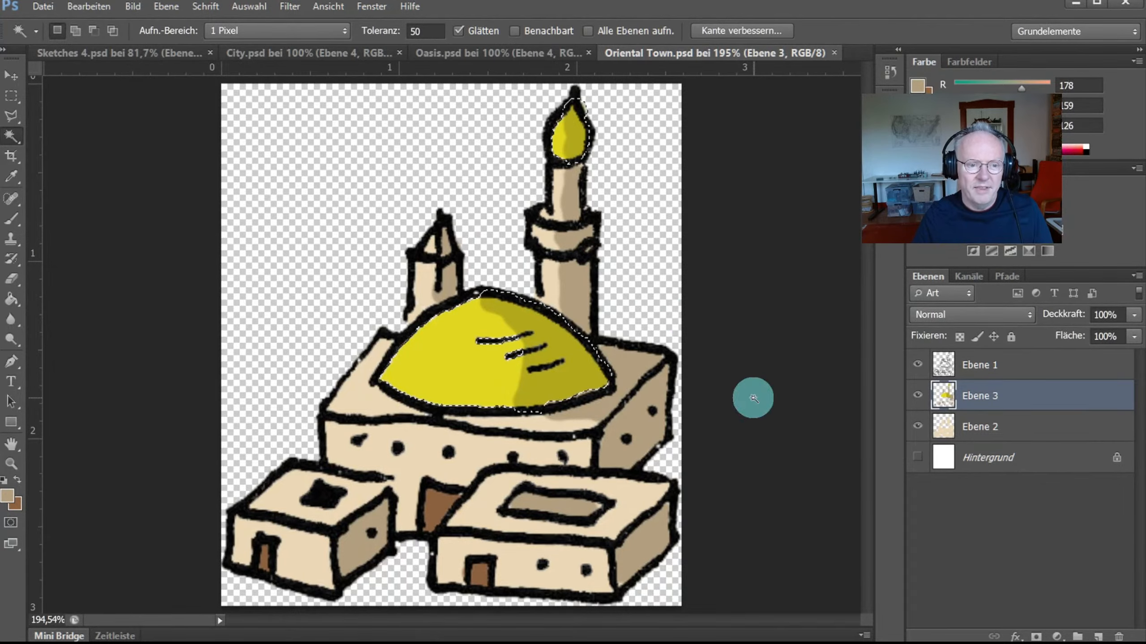
{"action": "left_click", "coordinate": [116, 56]}
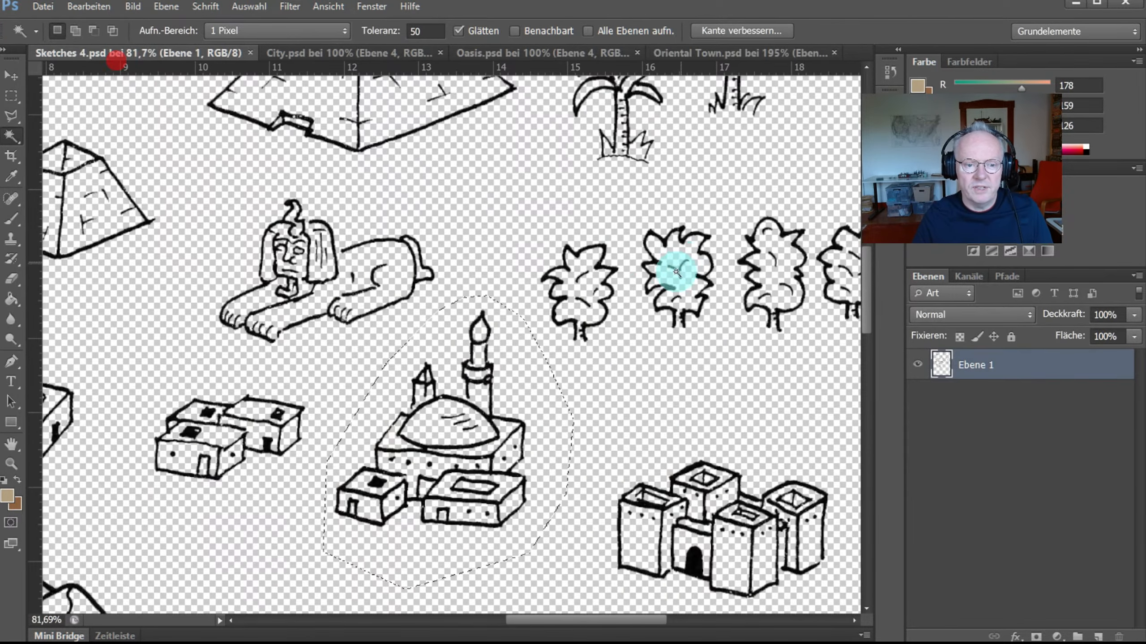
Examine the two hand-drawn ridge outline sketches above the palm trees at the upper east of the whole sheet
{"action": "key", "text": "ctrl+0"}
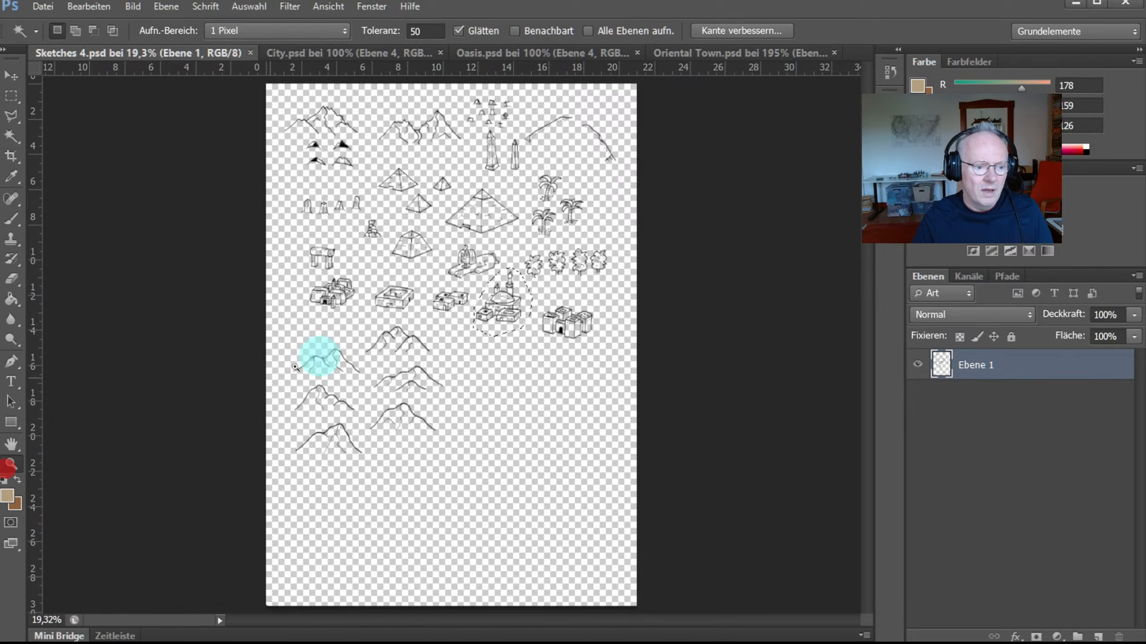
{"action": "mouse_move", "coordinate": [581, 140]}
{"action": "left_mouse_down"}
{"action": "mouse_move", "coordinate": [580, 126]}
{"action": "mouse_move", "coordinate": [547, 212]}
{"action": "mouse_move", "coordinate": [560, 187]}
{"action": "left_mouse_up"}
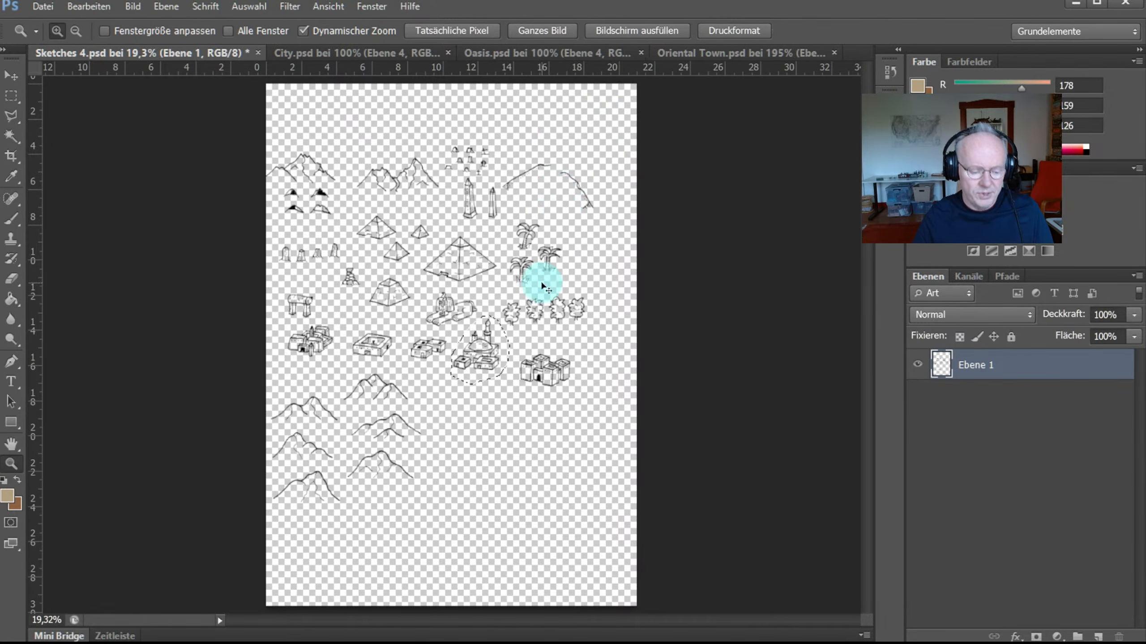
{"action": "key", "text": "ctrl+z"}
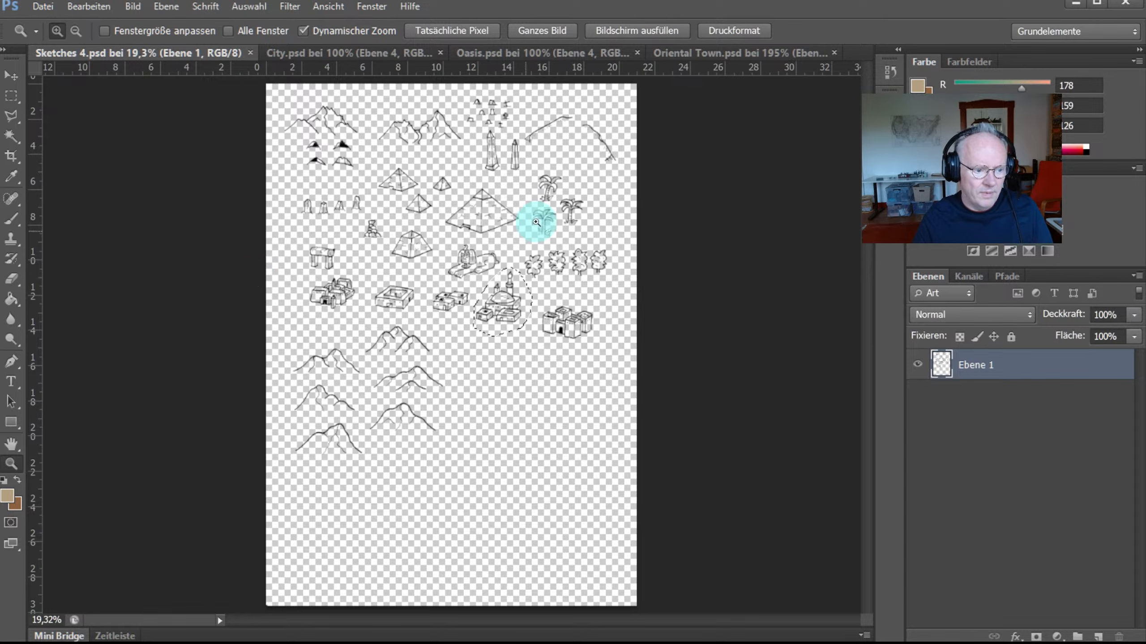
{"action": "left_click_drag", "start_coordinate": [575, 133], "coordinate": [575, 133]}
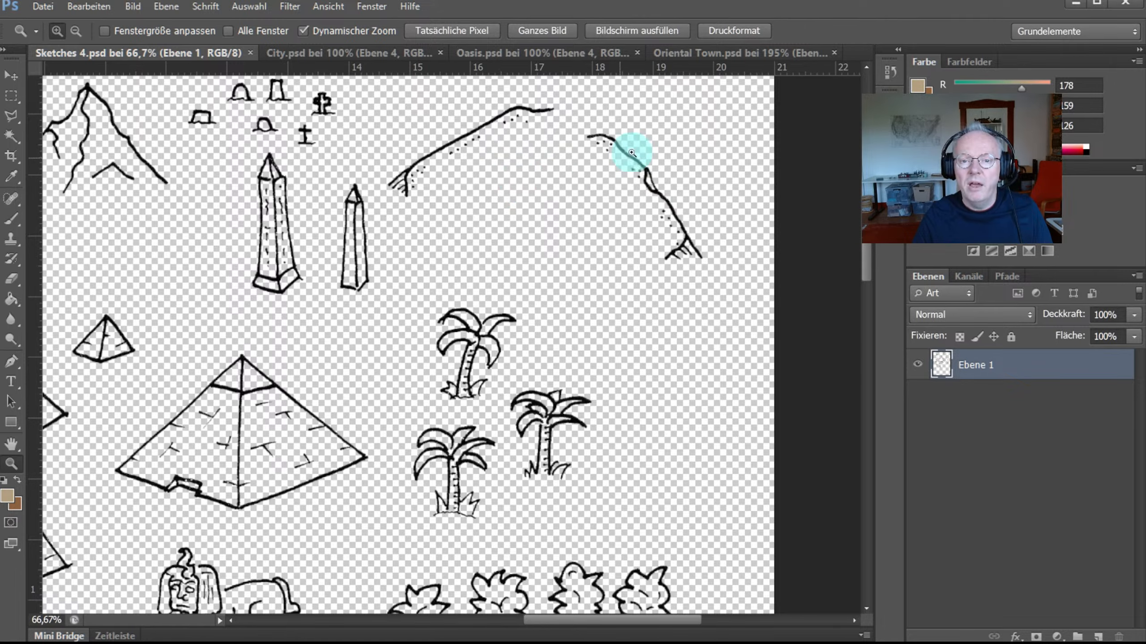
Switch back to My Map in Campaign Cartographer and close the ridge into a small plateau with CA221 ridge variants on its southeast and southwest sides
{"action": "key", "text": "alt+Tab"}
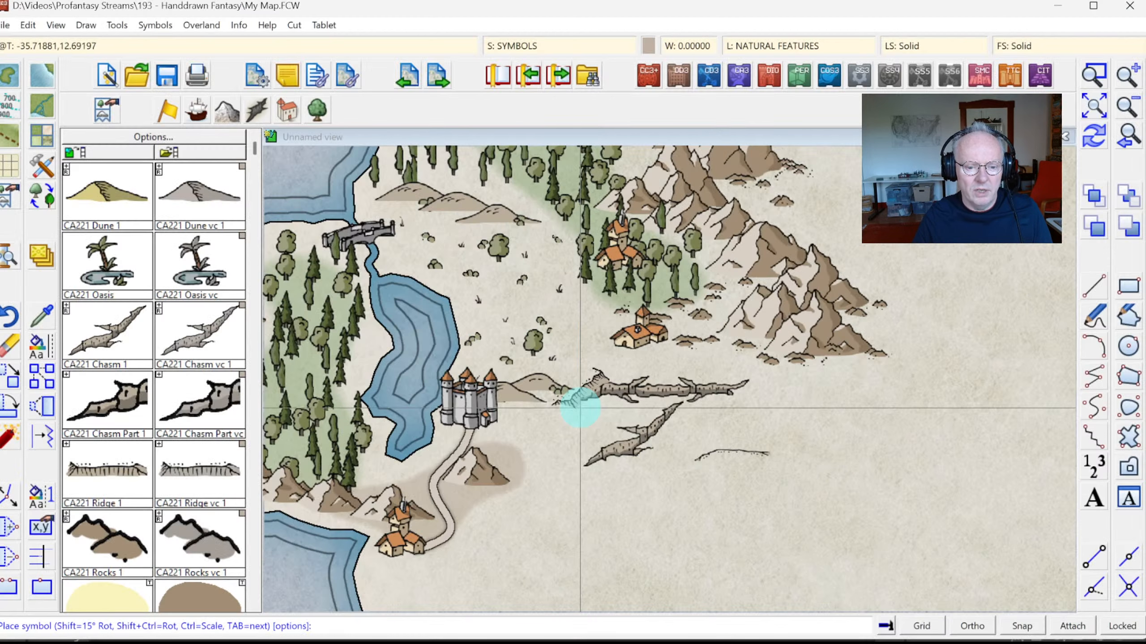
{"action": "left_click", "coordinate": [764, 498]}
{"action": "left_click", "coordinate": [199, 483]}
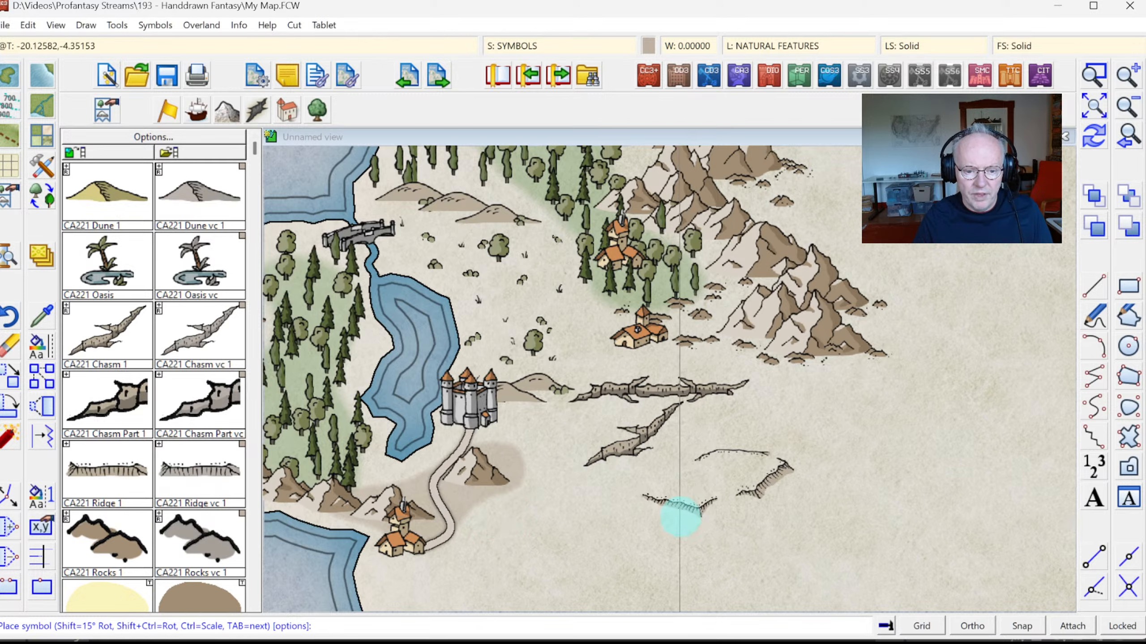
{"action": "left_click", "coordinate": [700, 503]}
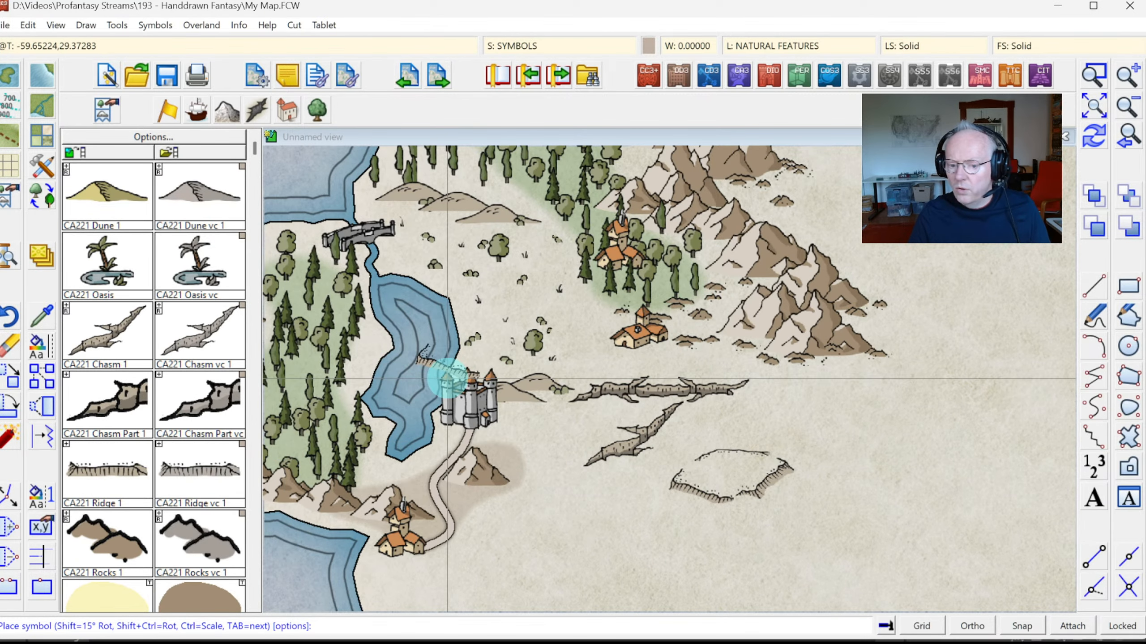
Draw a large, irregular smooth Terrain Rocks area wrapping around the plateau's south and east sides, from the mountains' southern foot
{"action": "left_click", "coordinate": [256, 541]}
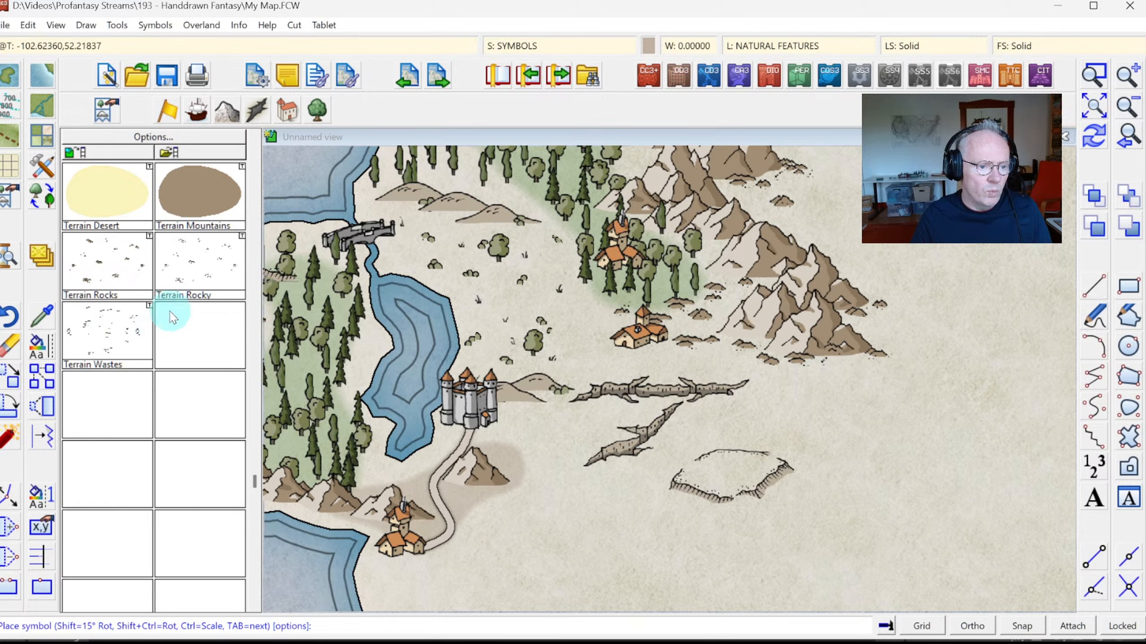
{"action": "left_click", "coordinate": [106, 276]}
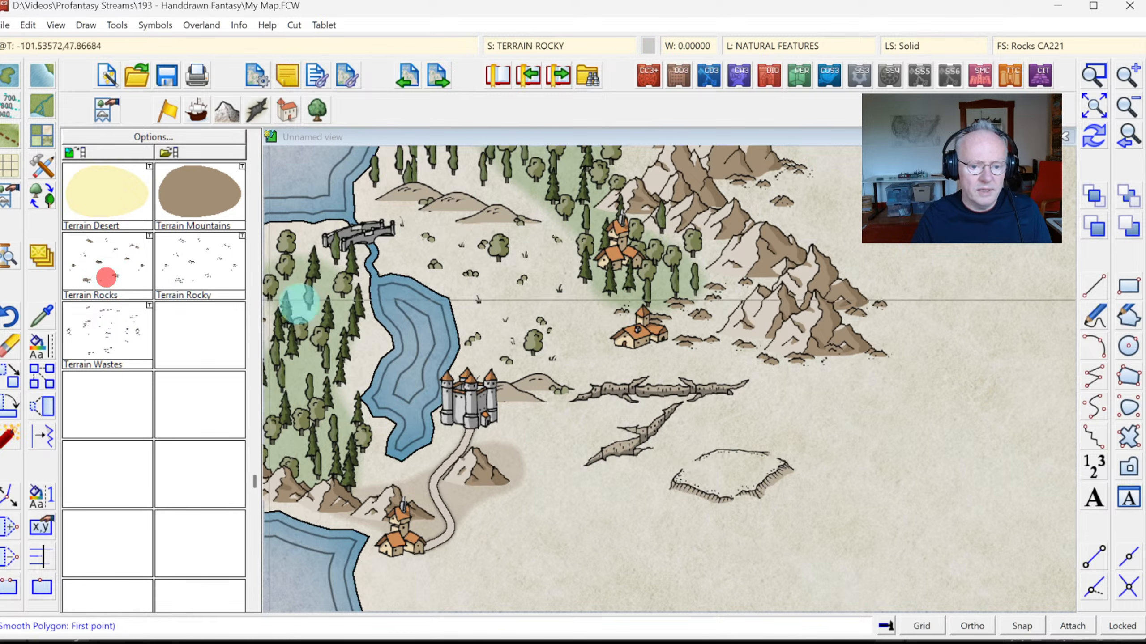
{"action": "left_click", "coordinate": [844, 372]}
{"action": "left_click", "coordinate": [751, 423]}
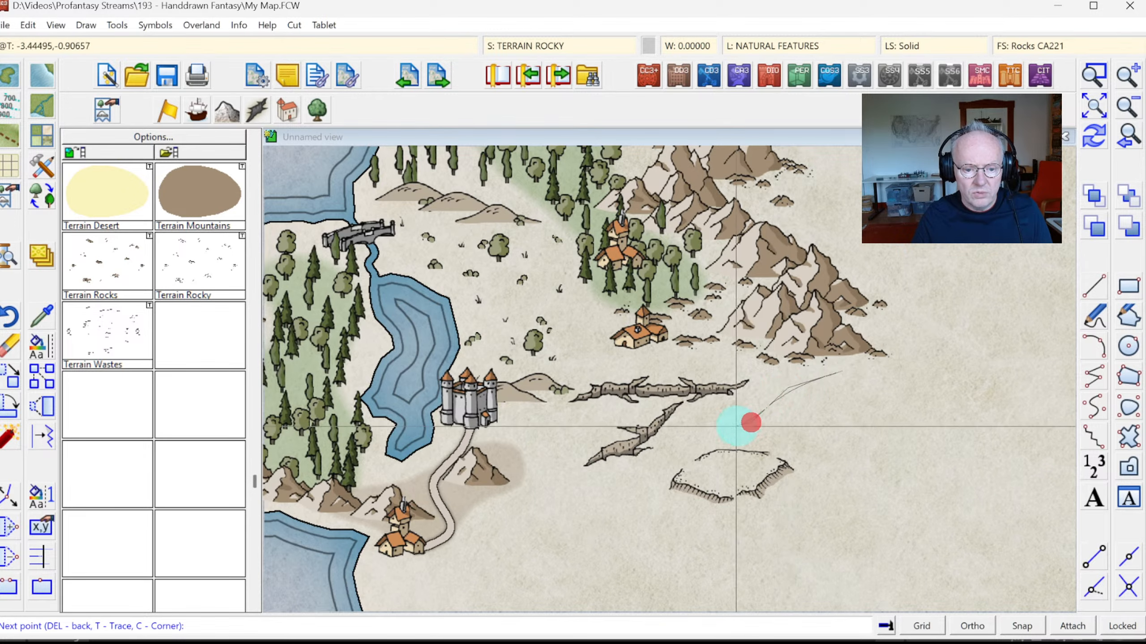
{"action": "left_click", "coordinate": [729, 426]}
{"action": "left_click", "coordinate": [705, 431]}
{"action": "left_click", "coordinate": [801, 452]}
{"action": "left_click", "coordinate": [803, 469]}
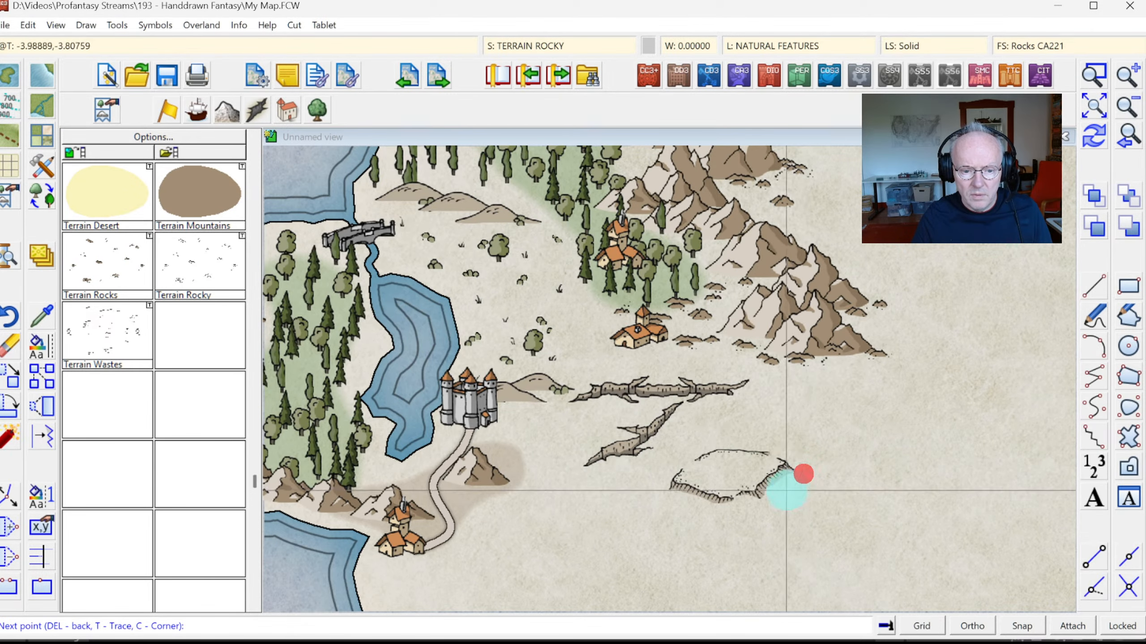
{"action": "left_click", "coordinate": [752, 501]}
{"action": "left_click", "coordinate": [702, 505]}
{"action": "left_click", "coordinate": [641, 493]}
{"action": "left_click", "coordinate": [595, 519]}
{"action": "left_click", "coordinate": [631, 568]}
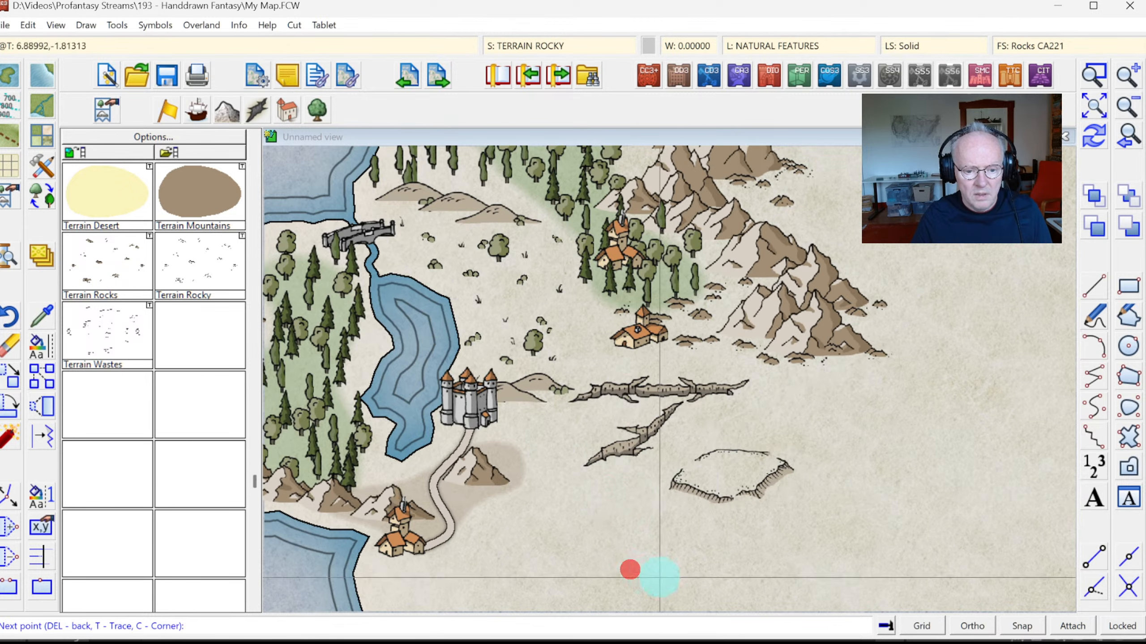
{"action": "left_click", "coordinate": [739, 567]}
{"action": "left_click", "coordinate": [946, 571]}
{"action": "left_click", "coordinate": [980, 534]}
{"action": "left_click", "coordinate": [923, 455]}
{"action": "left_click", "coordinate": [961, 406]}
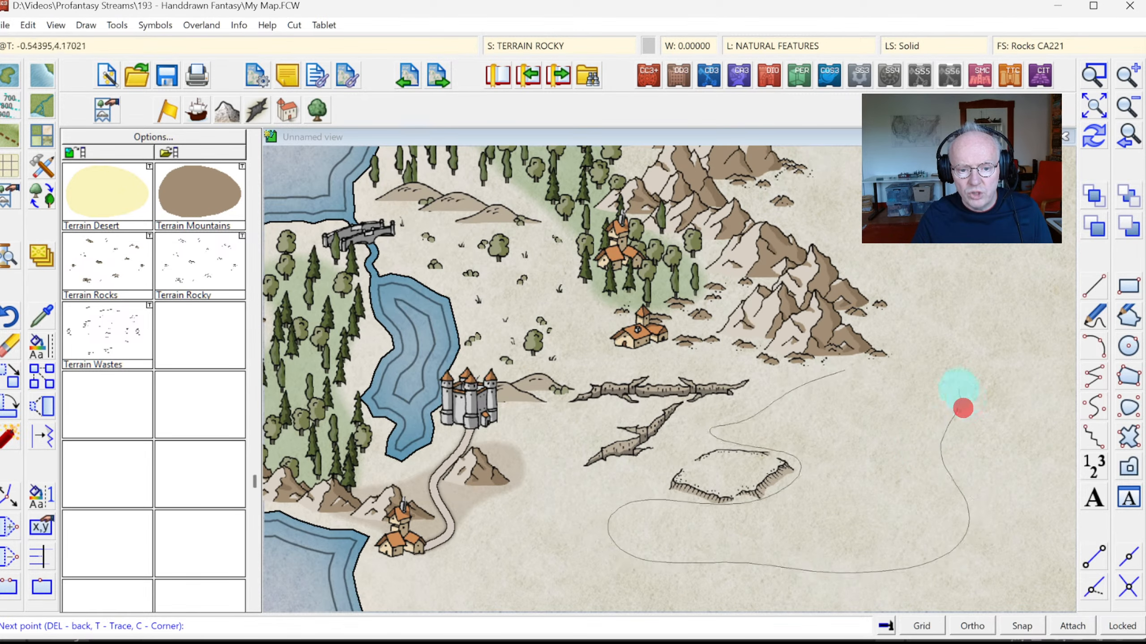
{"action": "left_click", "coordinate": [943, 379]}
{"action": "left_click", "coordinate": [889, 369]}
{"action": "right_click", "coordinate": [958, 367]}
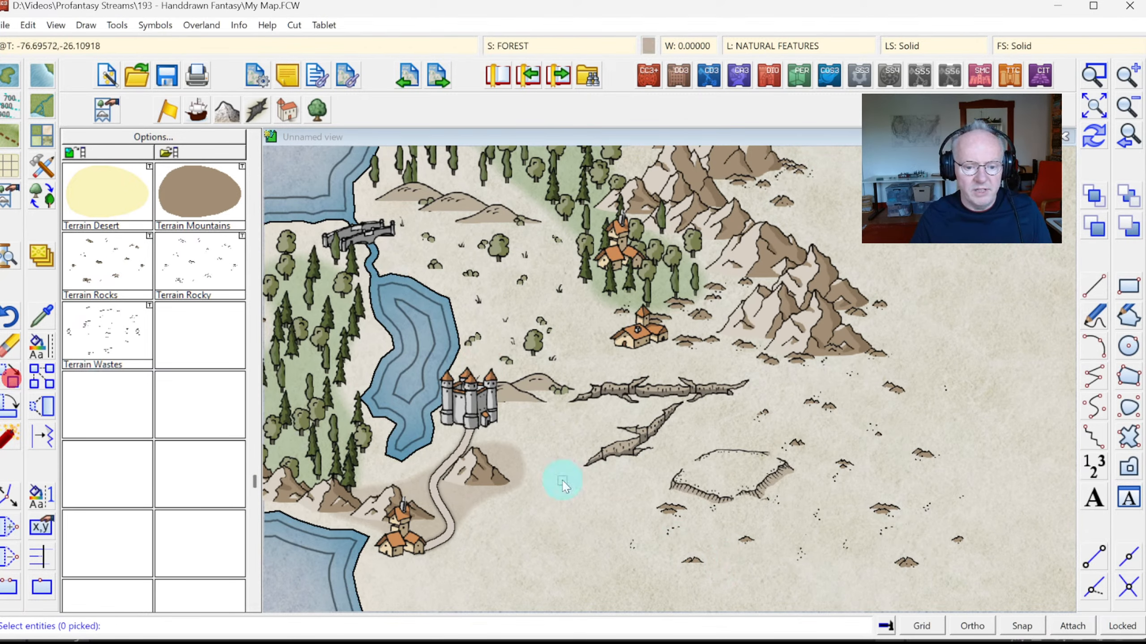
{"action": "left_click", "coordinate": [746, 538]}
{"action": "left_click", "coordinate": [822, 551]}
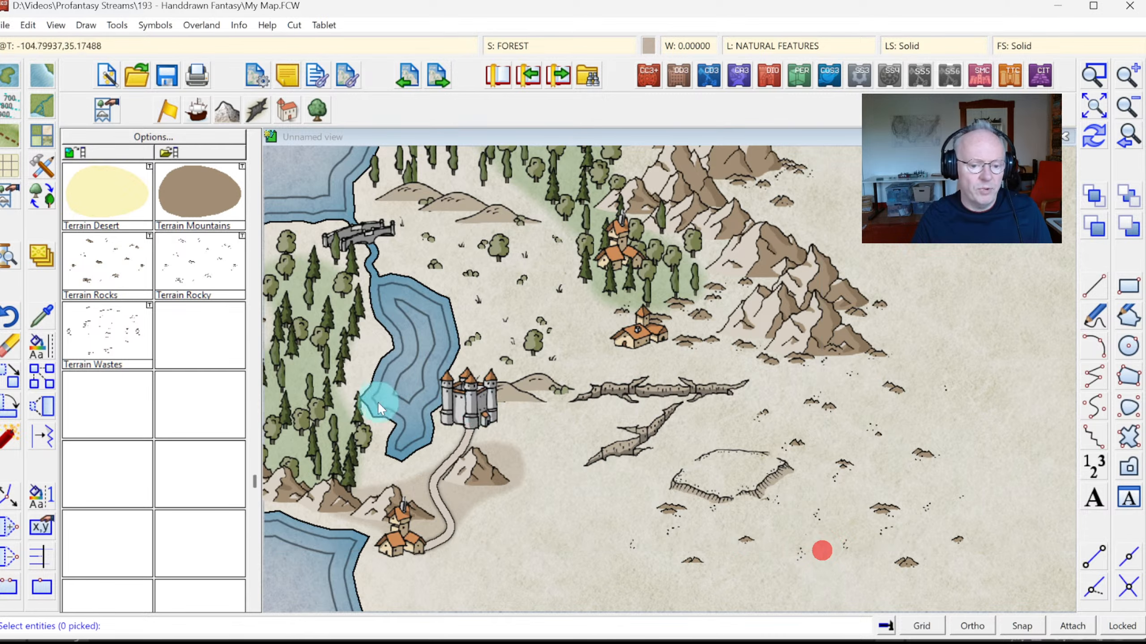
{"action": "key", "text": "Escape"}
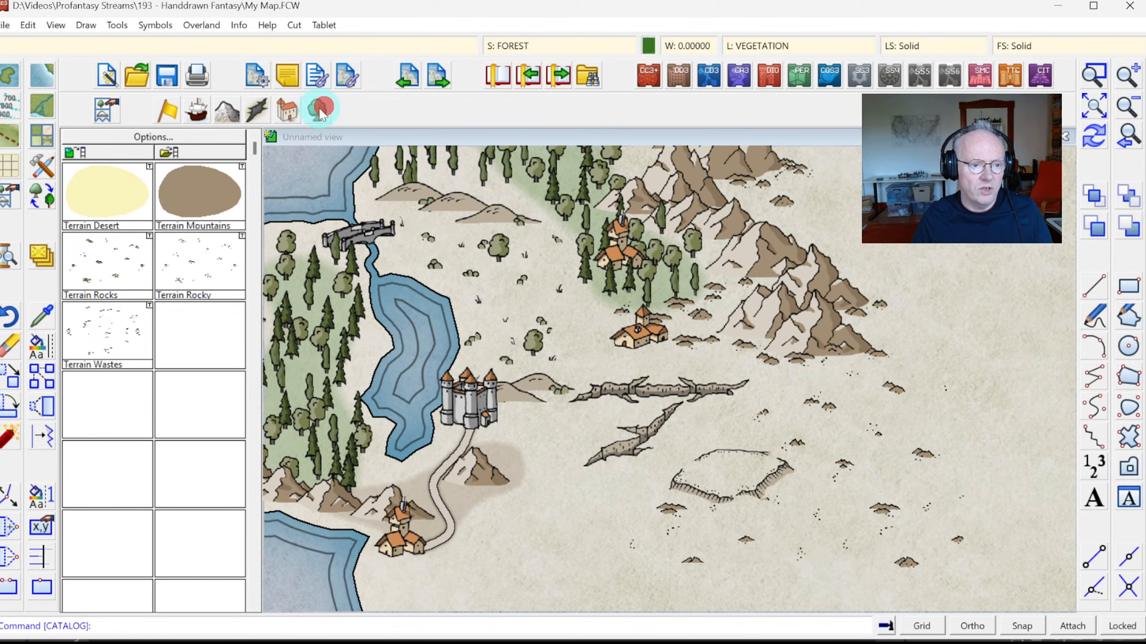
Scatter CA221 Grass 1 symbols among the rocks to the south, east and north of the plateau
{"action": "left_click", "coordinate": [321, 111]}
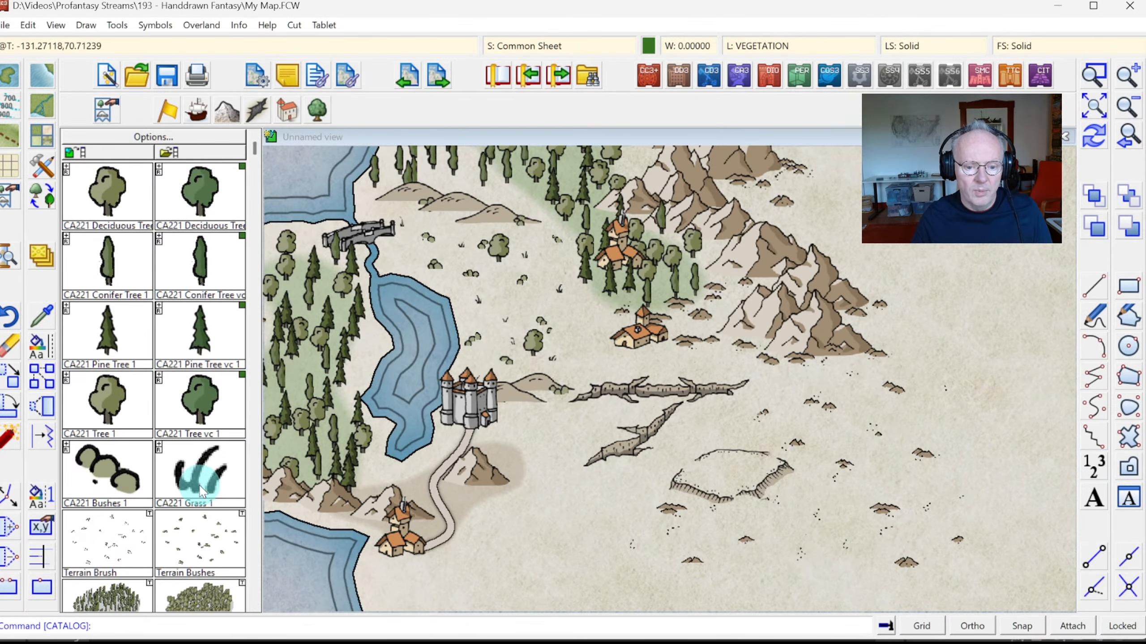
{"action": "left_click", "coordinate": [202, 491]}
{"action": "left_click", "coordinate": [699, 539]}
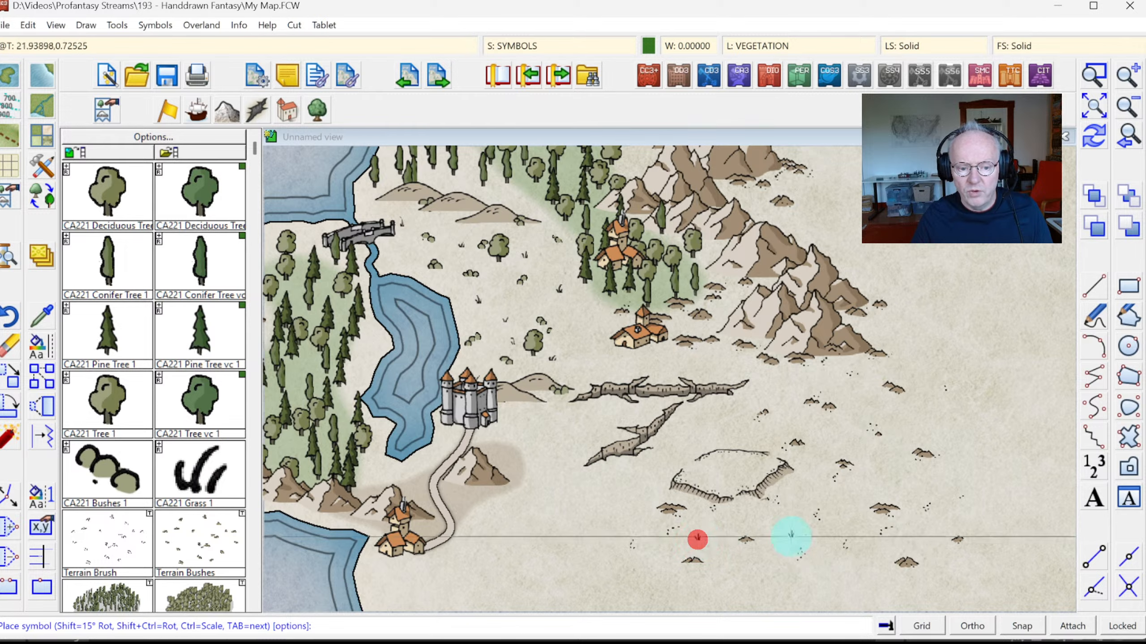
{"action": "left_click", "coordinate": [792, 532]}
{"action": "left_click", "coordinate": [810, 493]}
{"action": "left_click", "coordinate": [844, 525]}
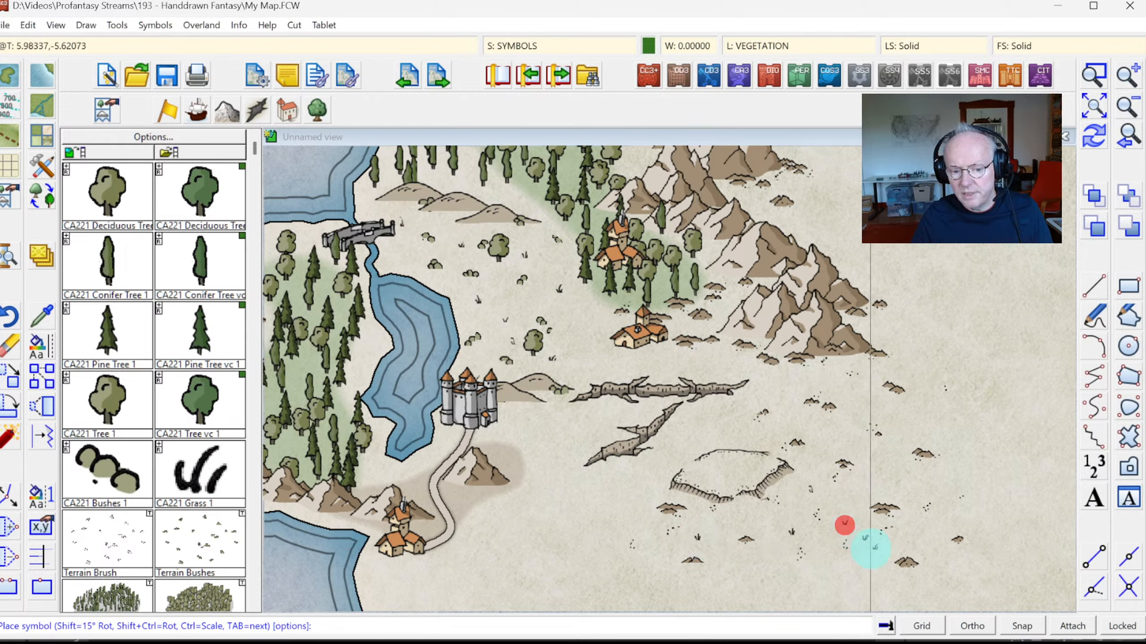
{"action": "left_click", "coordinate": [944, 475]}
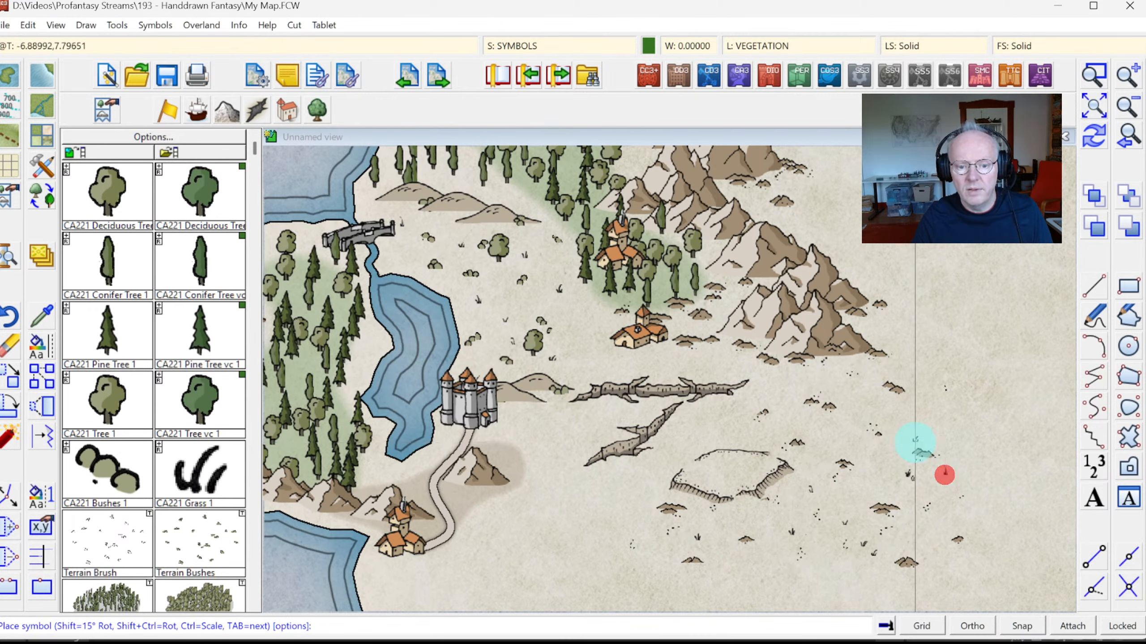
{"action": "left_click", "coordinate": [812, 422]}
{"action": "left_click", "coordinate": [735, 434]}
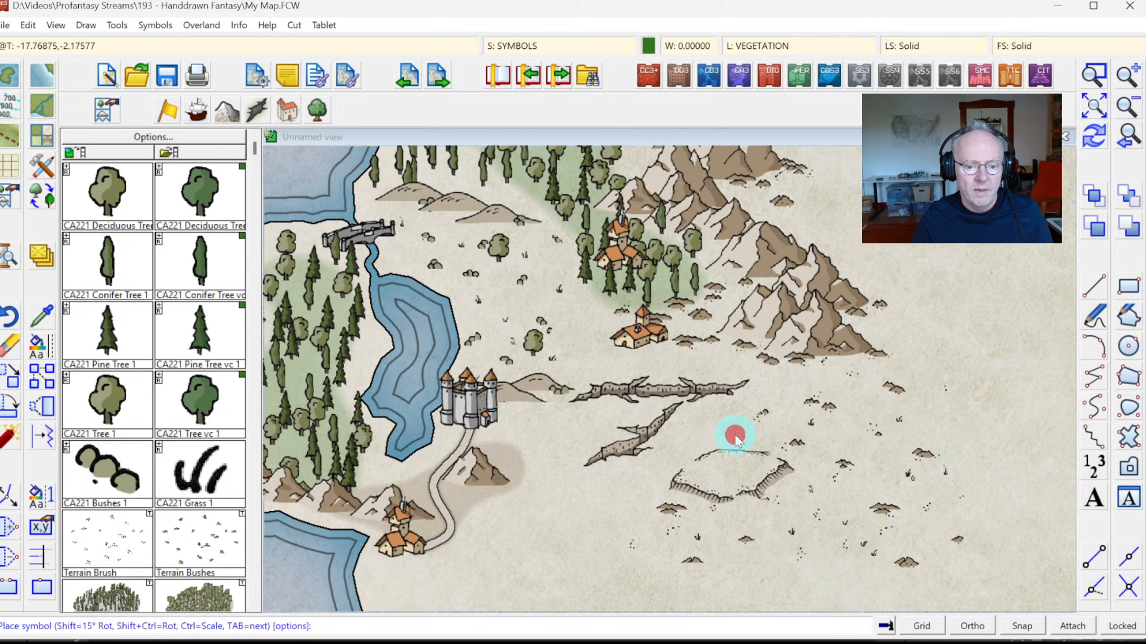
{"action": "left_click", "coordinate": [103, 380]}
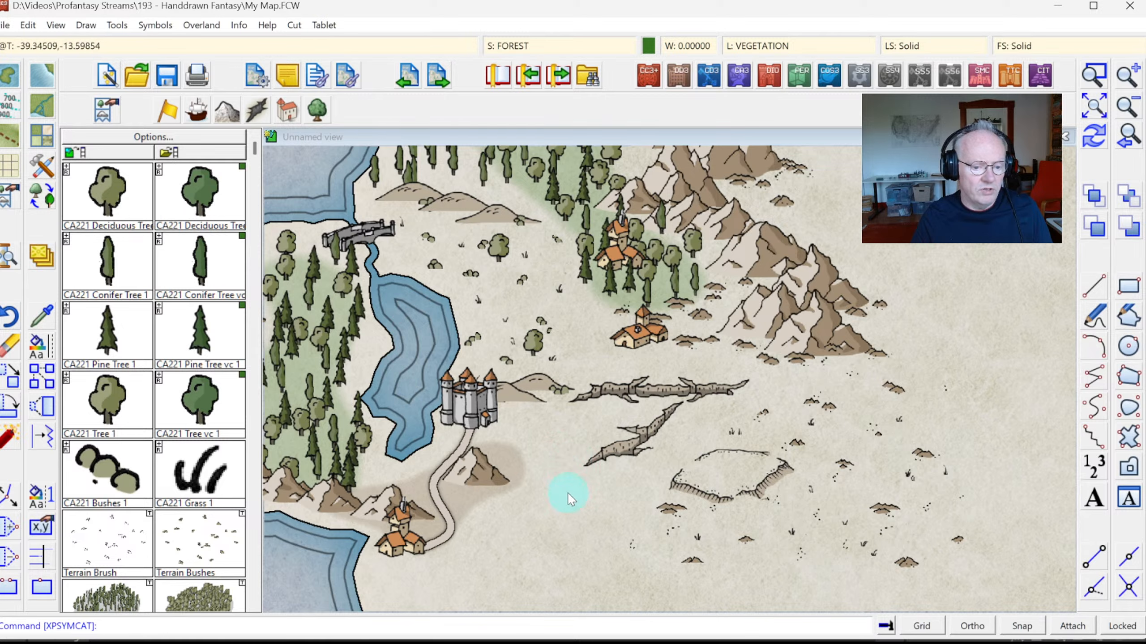
{"action": "left_click", "coordinate": [256, 182]}
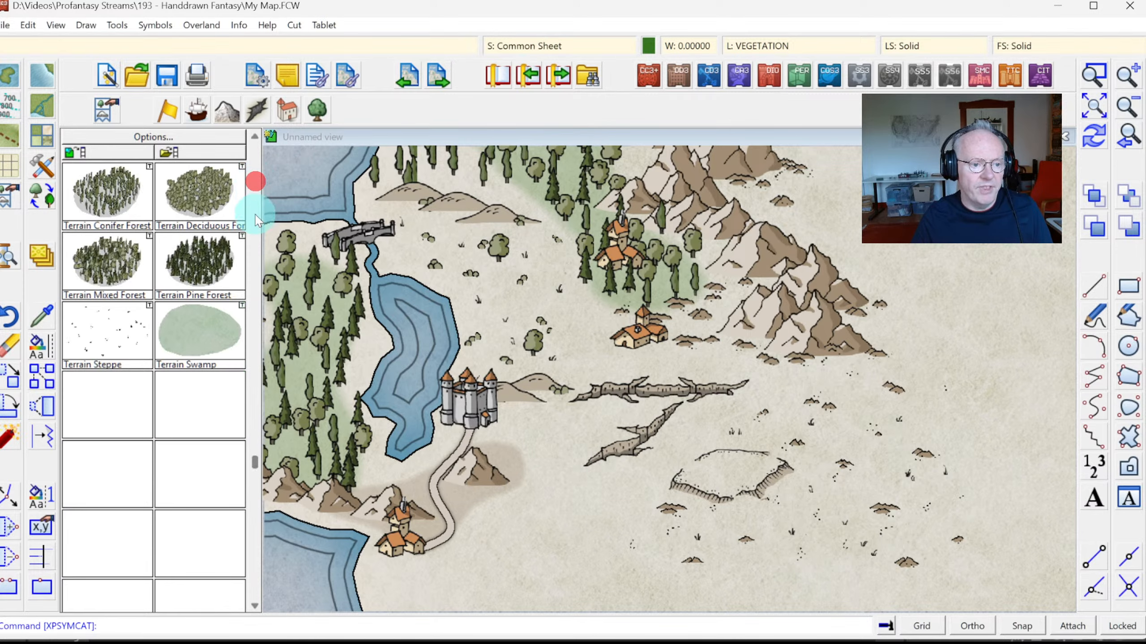
{"action": "left_click", "coordinate": [254, 155]}
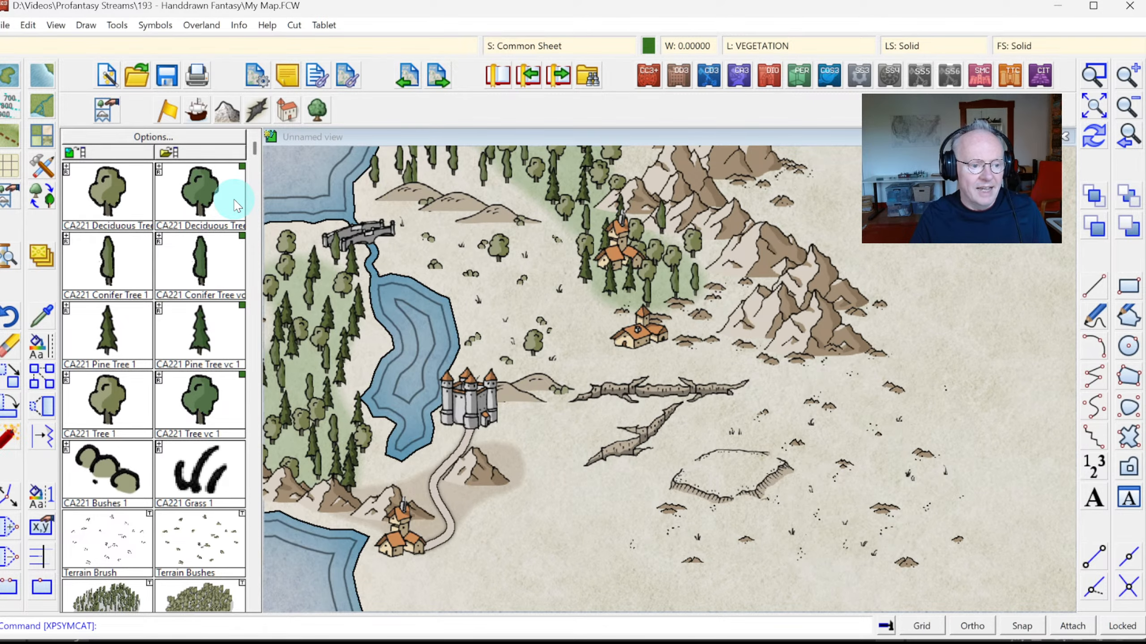
Place a single CA221 Ship 1 symbol on the coast just west of the southern village
{"action": "left_click", "coordinate": [199, 114]}
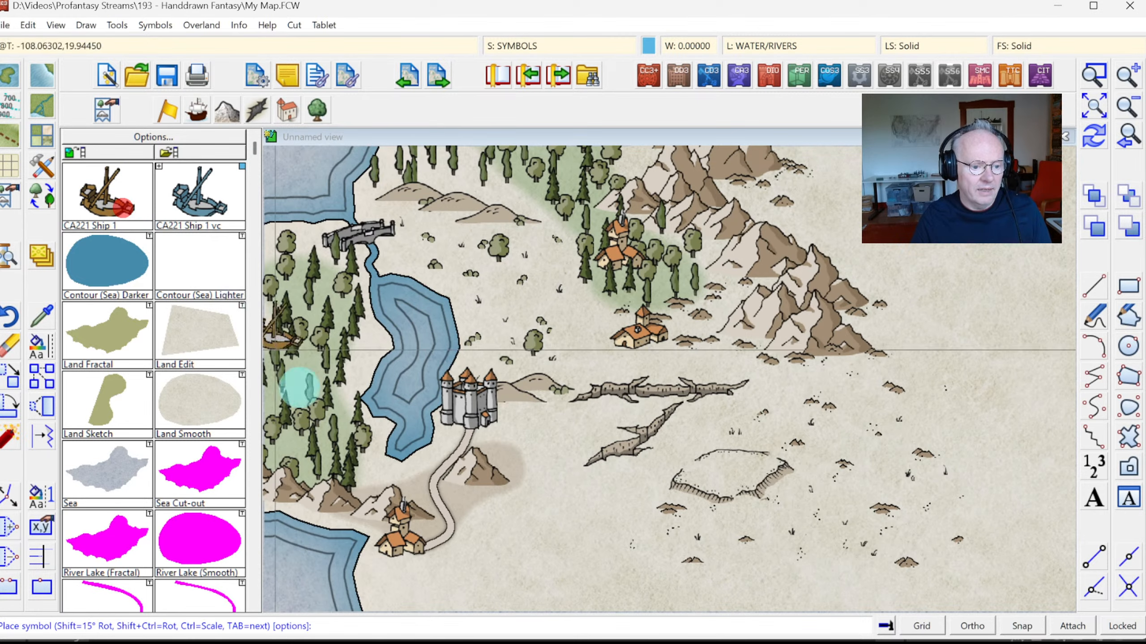
{"action": "left_click", "coordinate": [356, 572]}
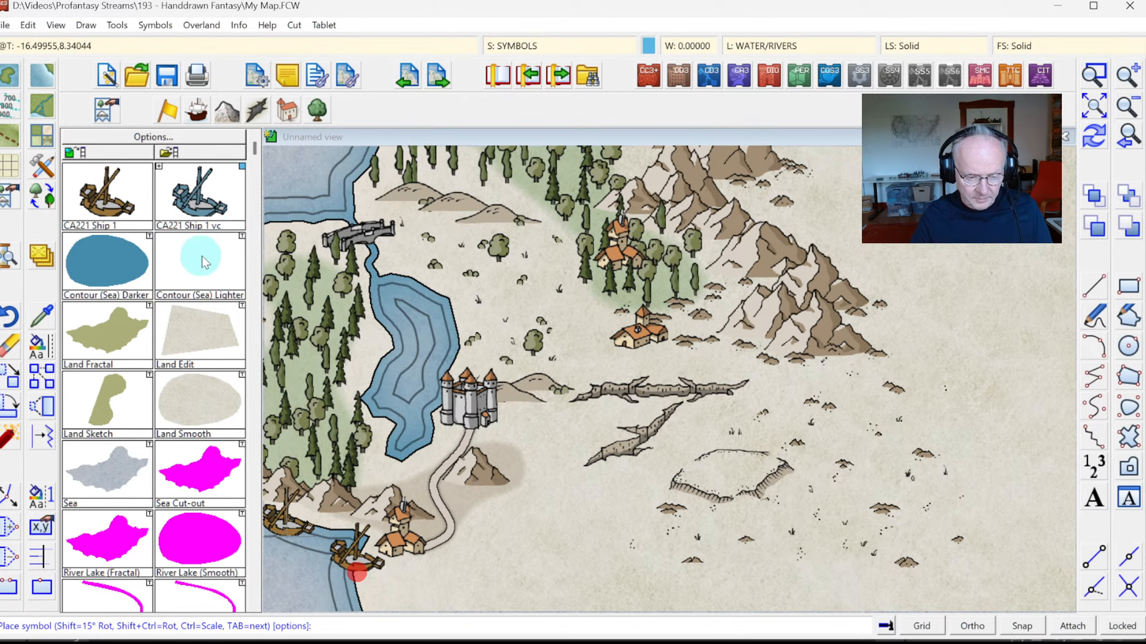
{"action": "right_click", "coordinate": [300, 295]}
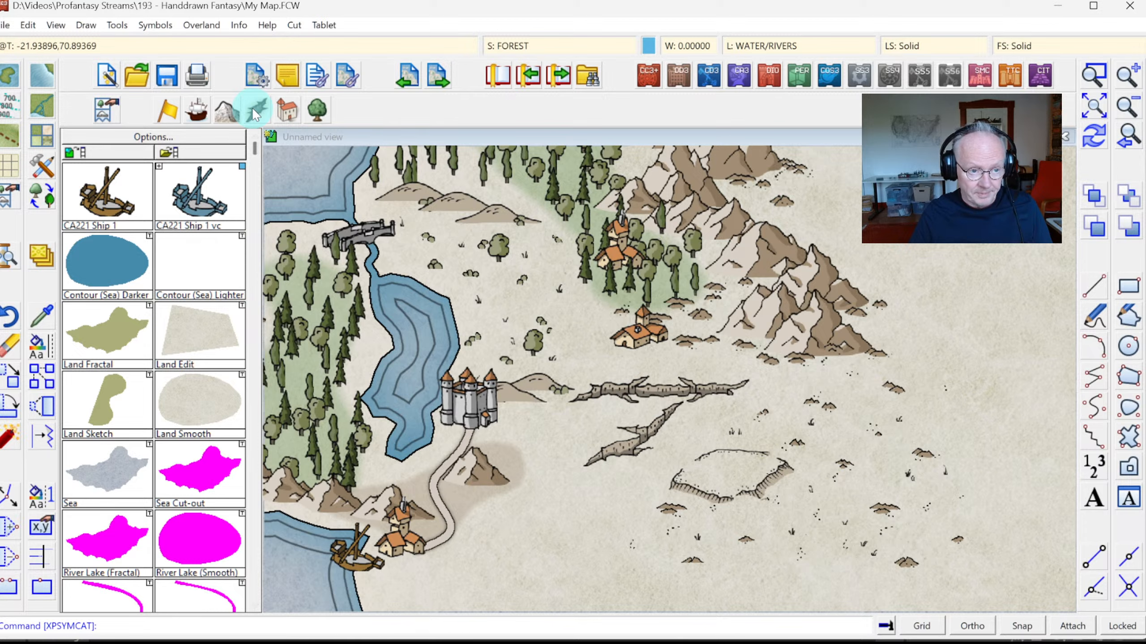
{"action": "left_click", "coordinate": [254, 163]}
{"action": "left_click", "coordinate": [255, 155]}
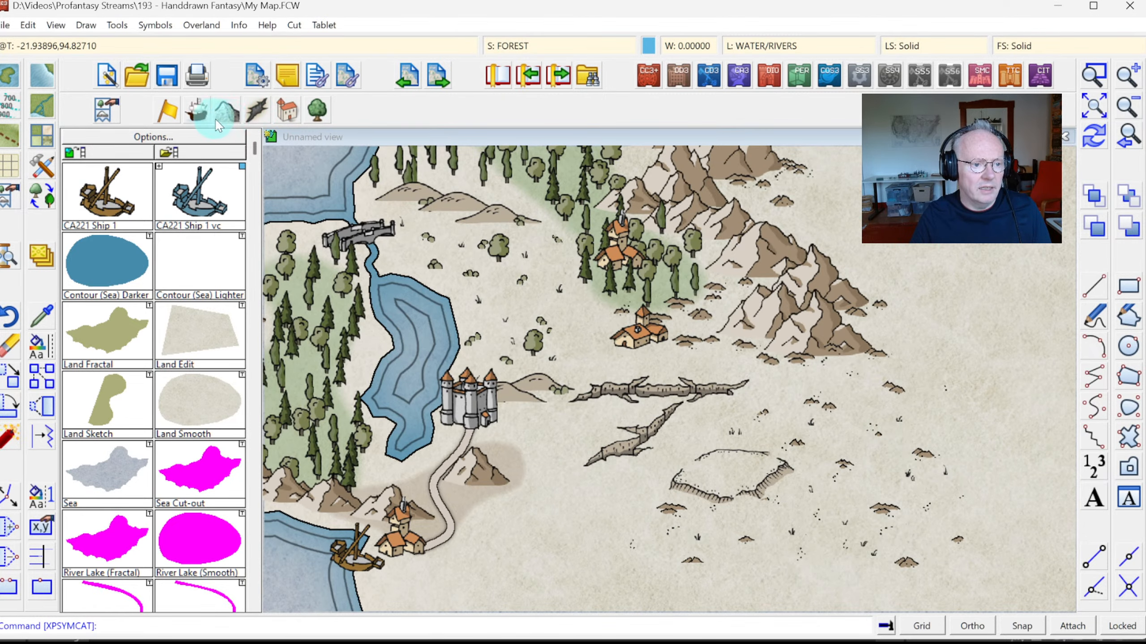
Add CA221 Pine Tree 1 symbols along the eastern mountains' western foot and in the forest around and north of the village
{"action": "left_click", "coordinate": [314, 111]}
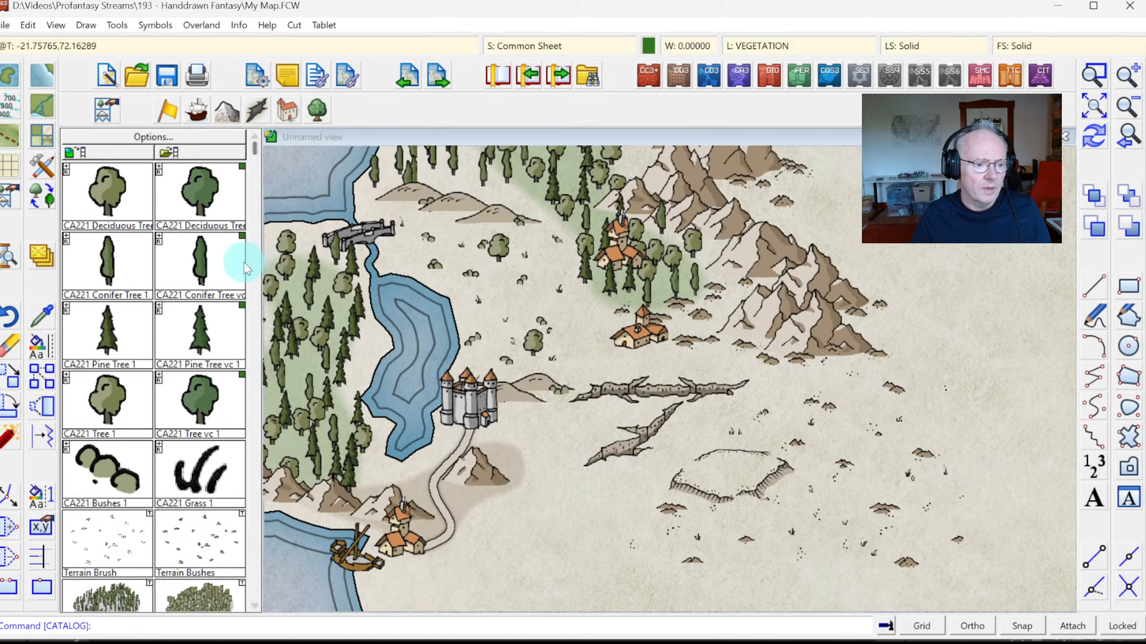
{"action": "left_click", "coordinate": [110, 328]}
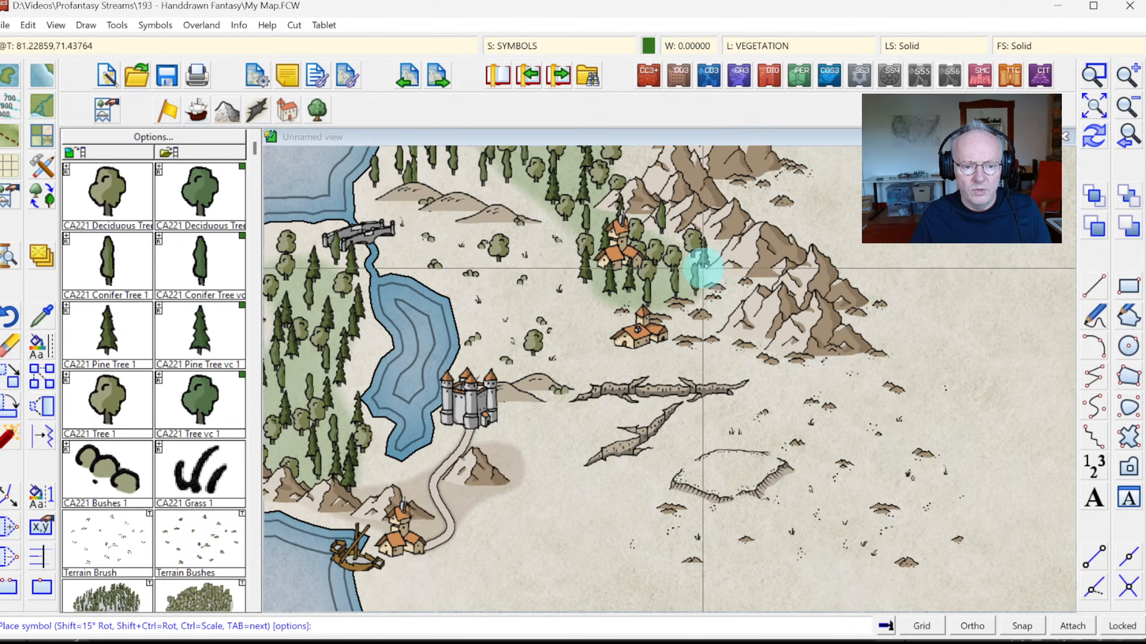
{"action": "left_click", "coordinate": [709, 267]}
{"action": "left_click", "coordinate": [715, 280]}
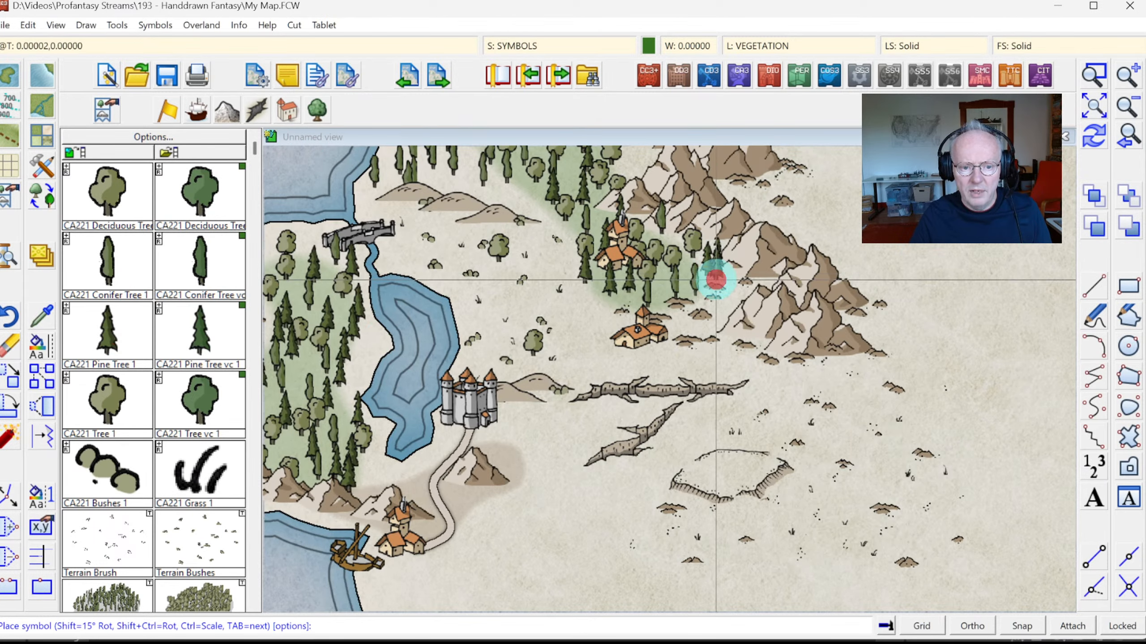
{"action": "left_click", "coordinate": [731, 302]}
{"action": "left_click", "coordinate": [722, 319]}
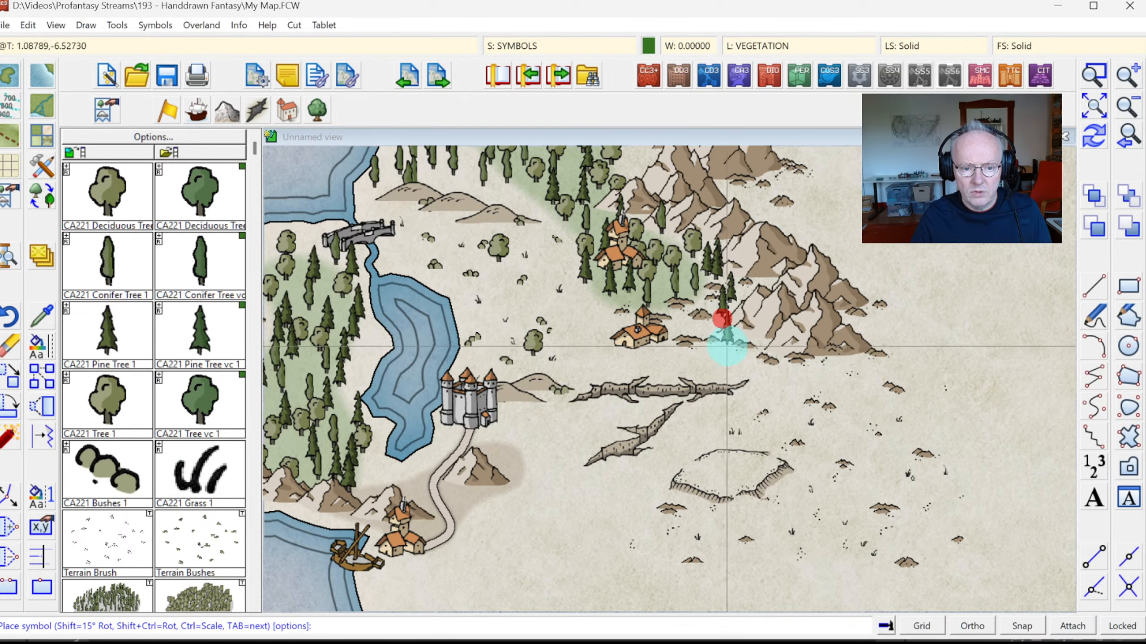
{"action": "left_click", "coordinate": [727, 347]}
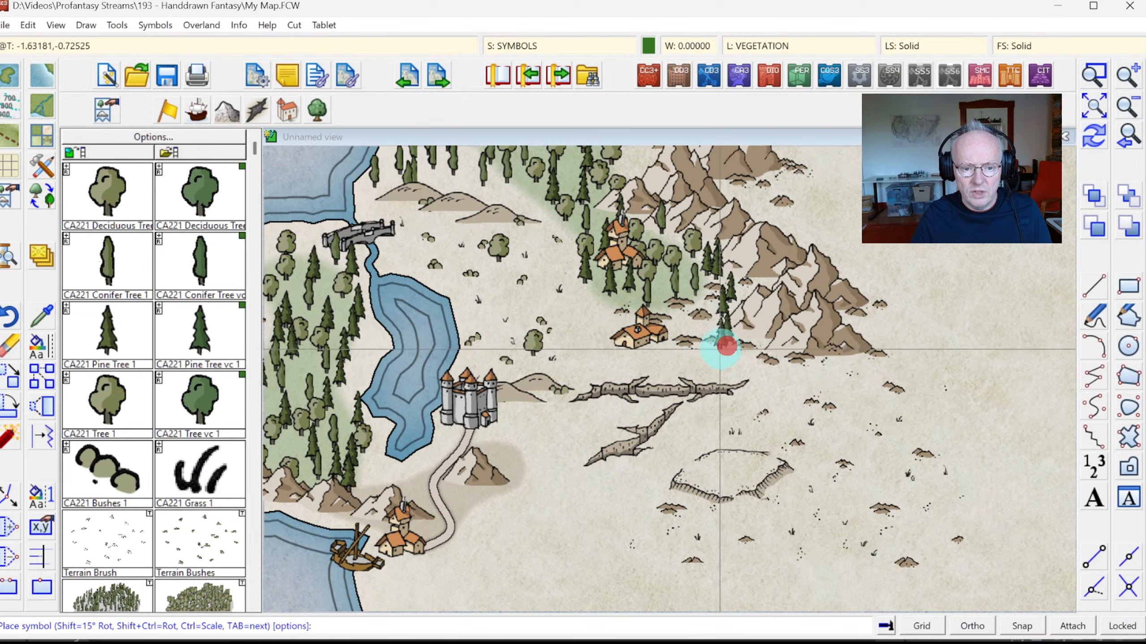
{"action": "left_click", "coordinate": [573, 178]}
{"action": "left_click", "coordinate": [564, 194]}
{"action": "left_click", "coordinate": [599, 236]}
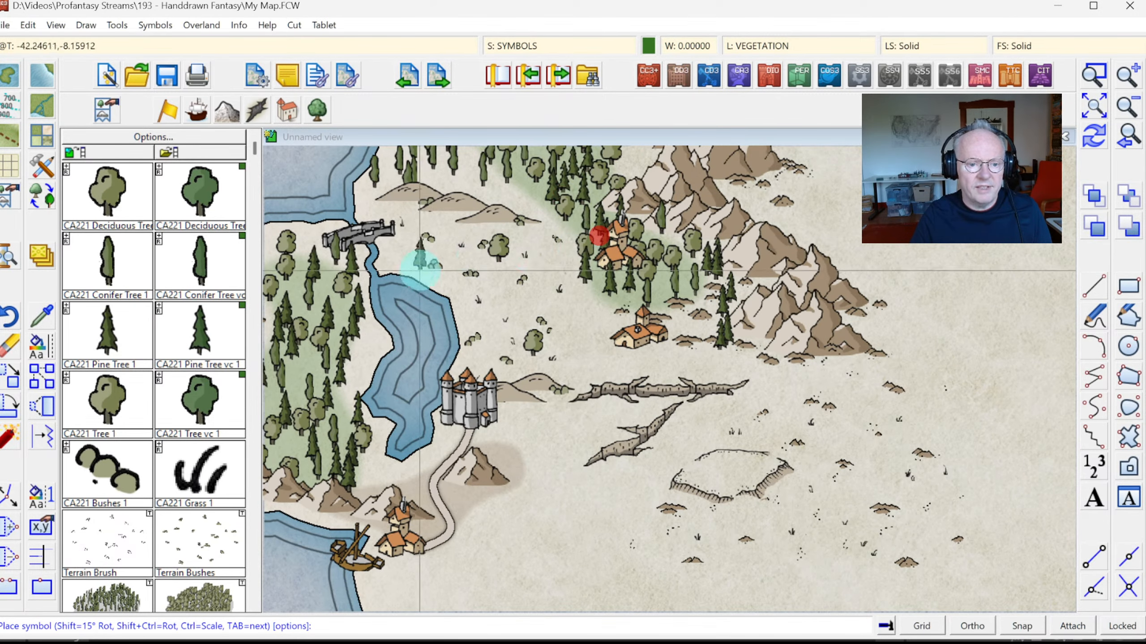
{"action": "left_click", "coordinate": [1127, 106]}
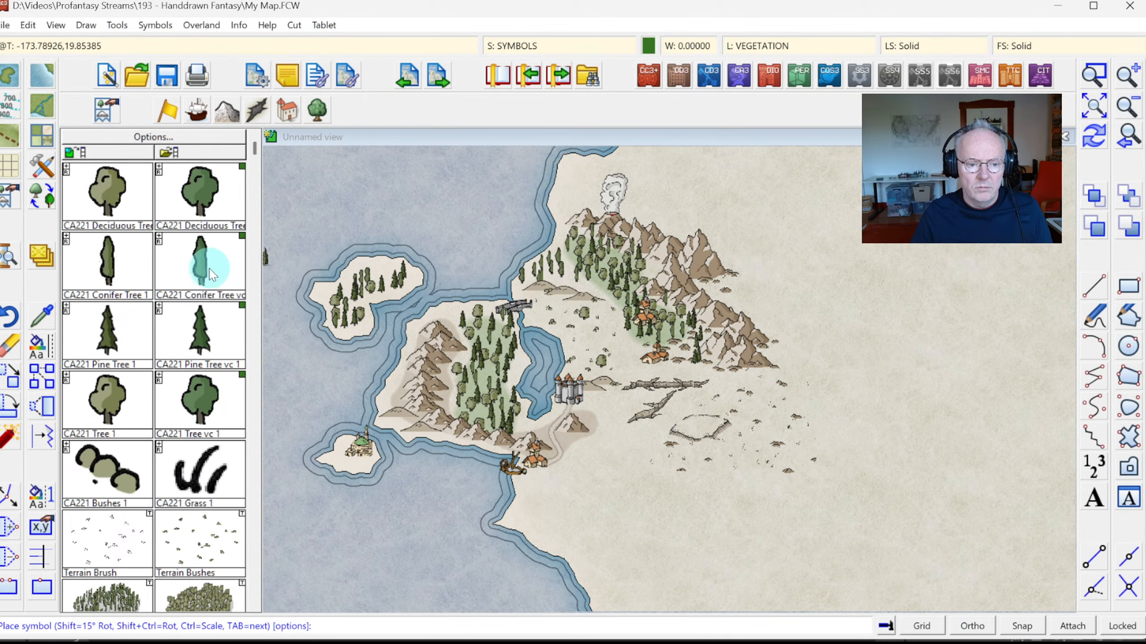
Draw the river's first stretch with River, Very Small, from the eastern mountains' southern foot southwest toward the plateau
{"action": "left_click", "coordinate": [42, 114]}
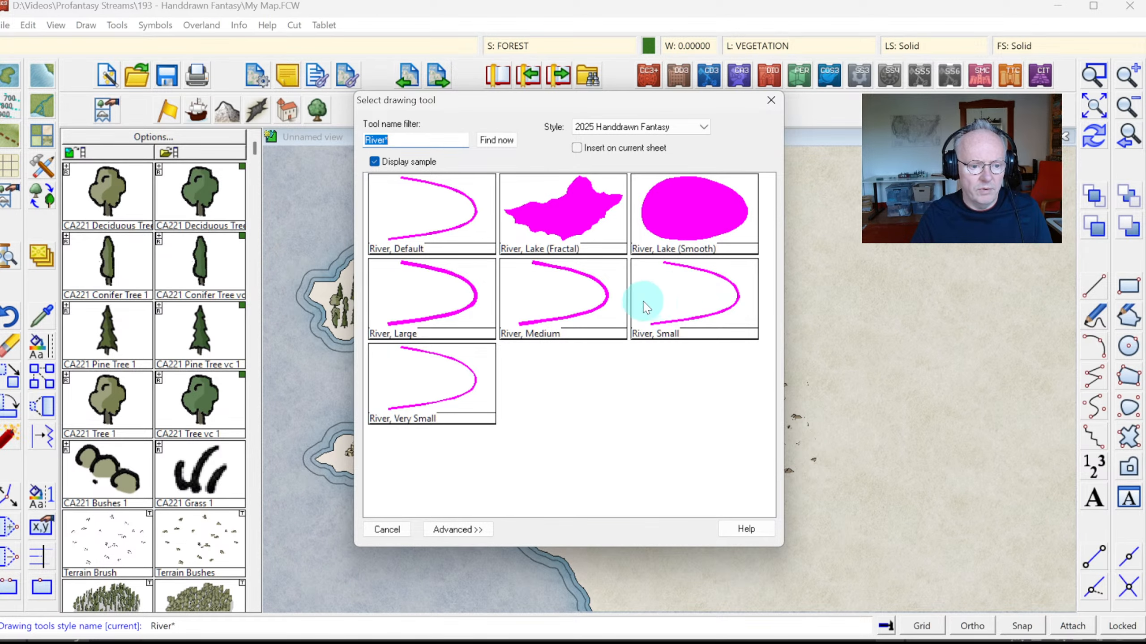
{"action": "left_click", "coordinate": [455, 367]}
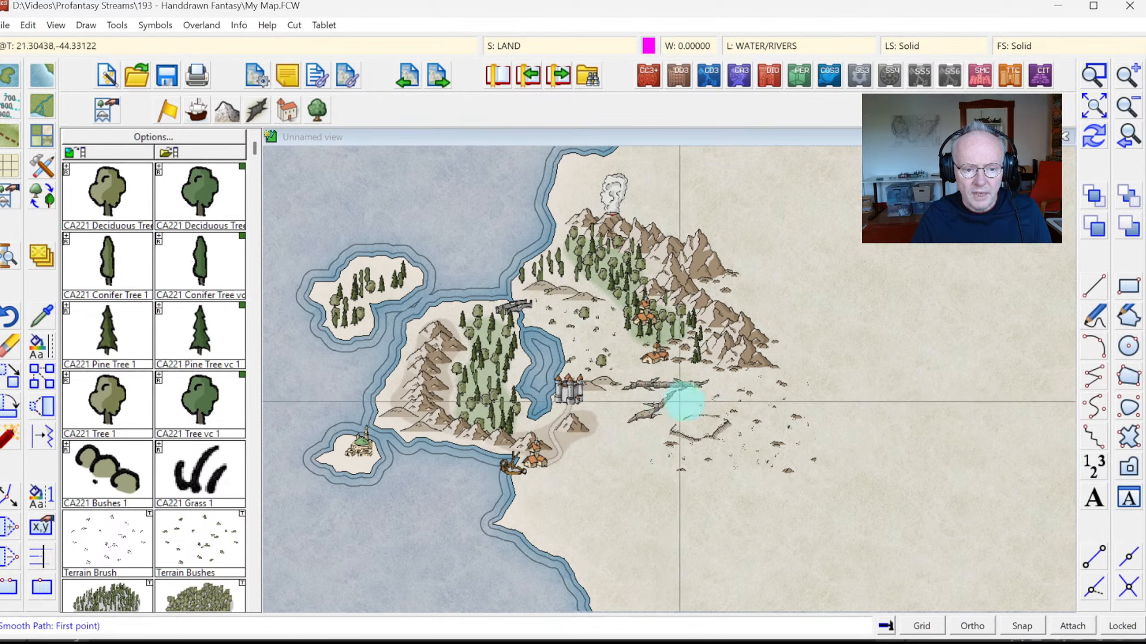
{"action": "left_click", "coordinate": [724, 366]}
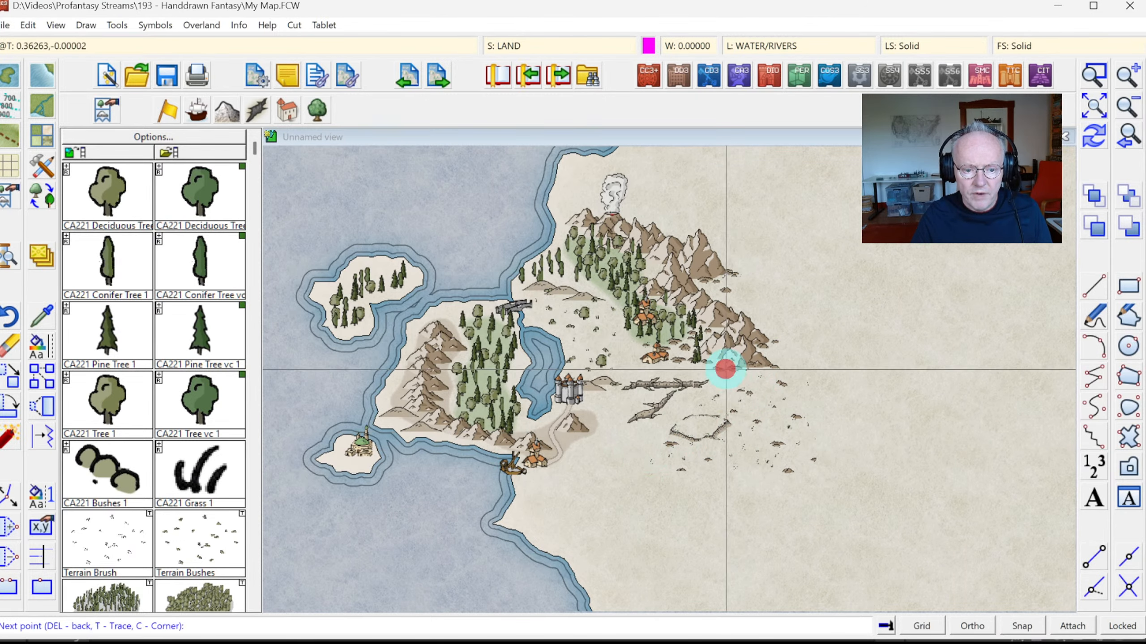
{"action": "left_click", "coordinate": [716, 384]}
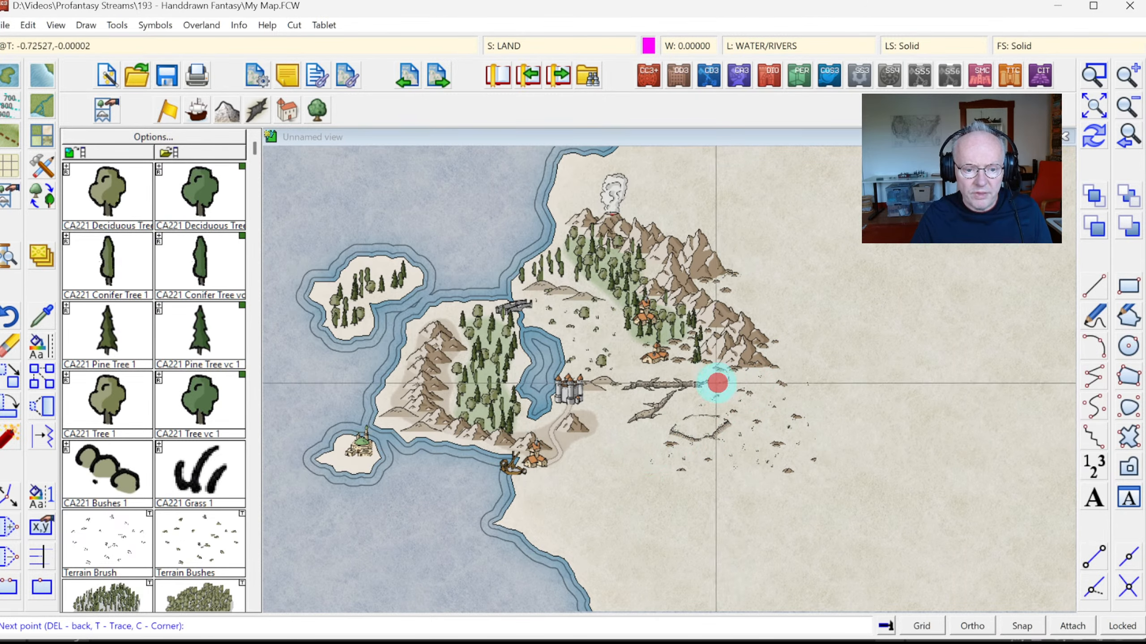
{"action": "left_click", "coordinate": [691, 398]}
{"action": "right_click", "coordinate": [692, 398]}
{"action": "right_click", "coordinate": [679, 362]}
{"action": "right_click", "coordinate": [679, 361]}
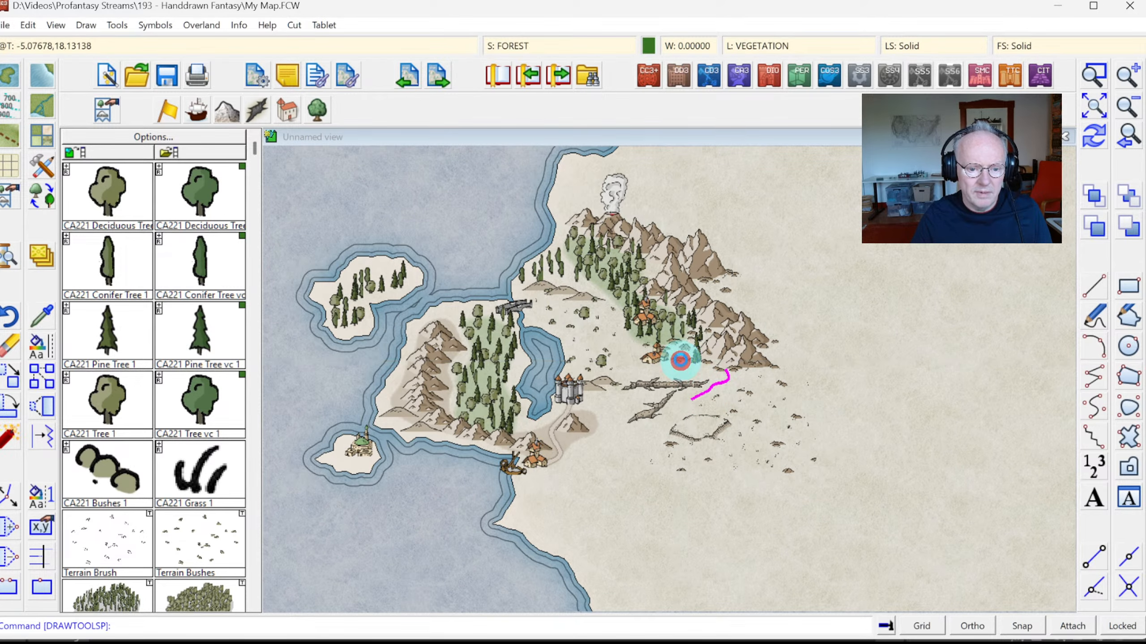
Continue the river with River, Small, winding southwest from the first stretch's end between the diagonal chasm and the plateau
{"action": "left_click", "coordinate": [680, 310]}
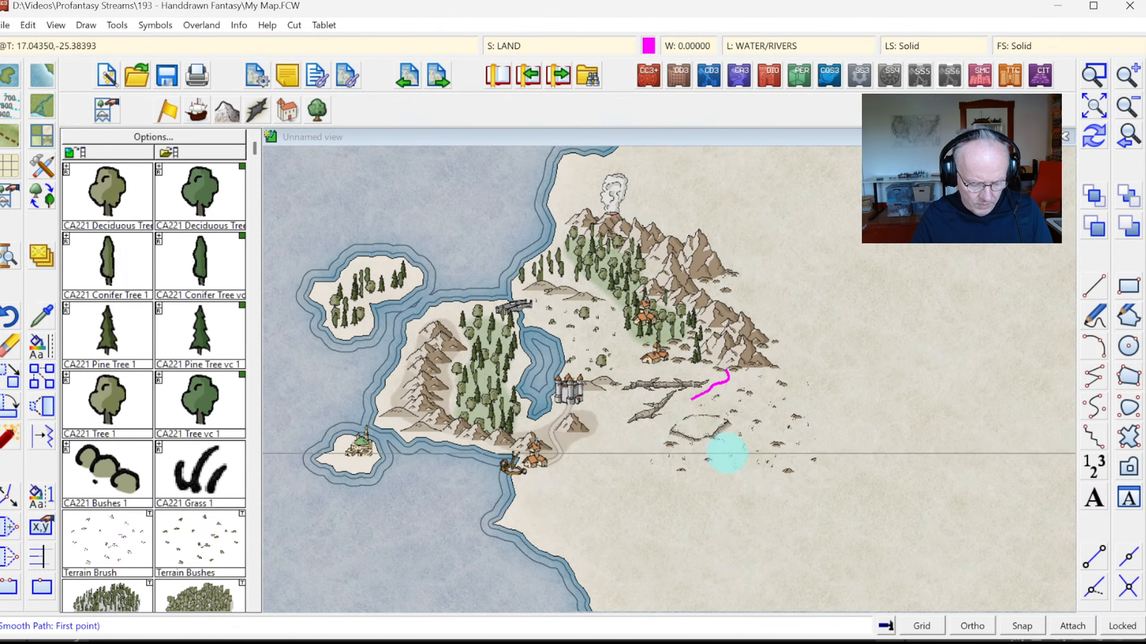
{"action": "left_click", "coordinate": [689, 400]}
{"action": "left_click", "coordinate": [680, 405]}
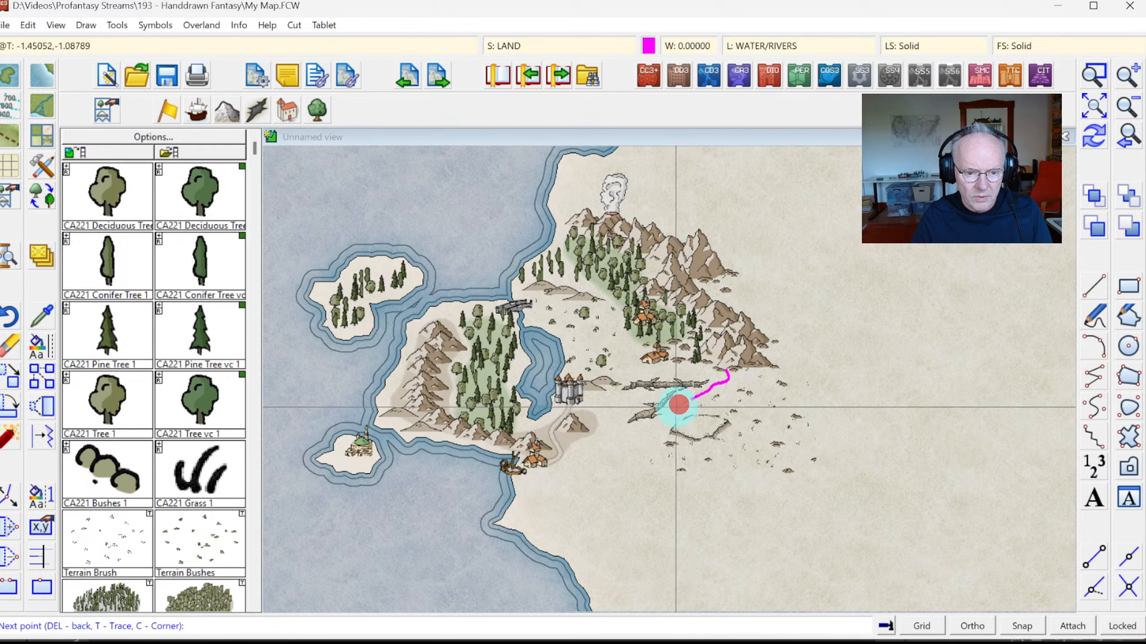
{"action": "left_click", "coordinate": [675, 416]}
{"action": "left_click", "coordinate": [672, 421]}
{"action": "left_click", "coordinate": [660, 428]}
{"action": "left_click", "coordinate": [660, 438]}
{"action": "left_click", "coordinate": [646, 436]}
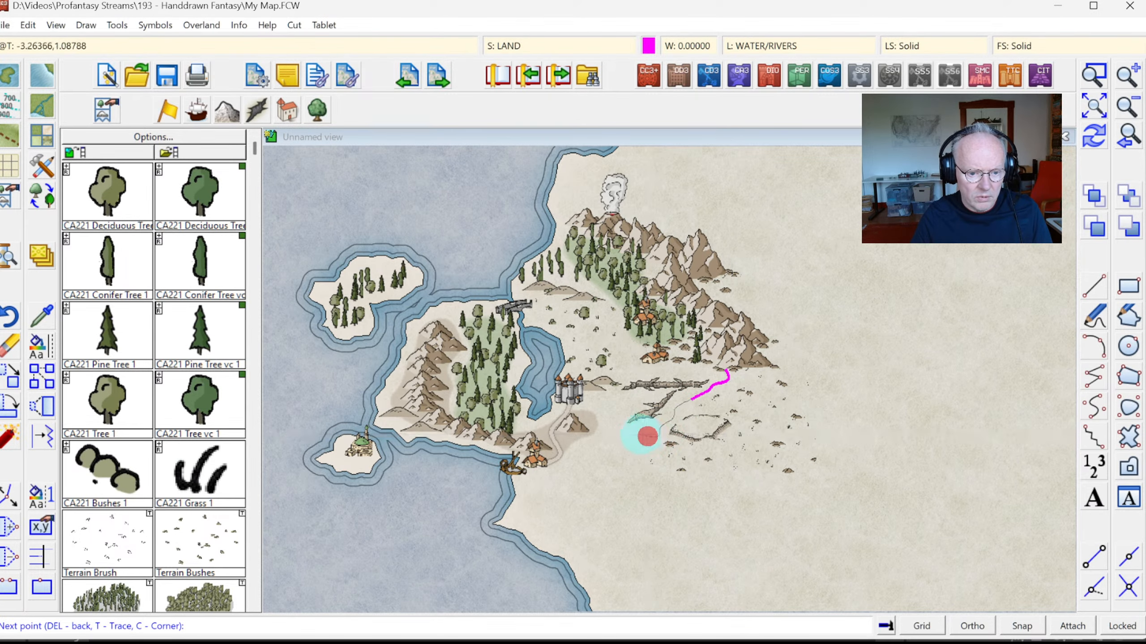
{"action": "left_click", "coordinate": [633, 435]}
{"action": "left_click", "coordinate": [623, 435]}
{"action": "left_click", "coordinate": [620, 443]}
{"action": "left_click", "coordinate": [623, 452]}
{"action": "left_click", "coordinate": [613, 455]}
{"action": "right_click", "coordinate": [612, 455]}
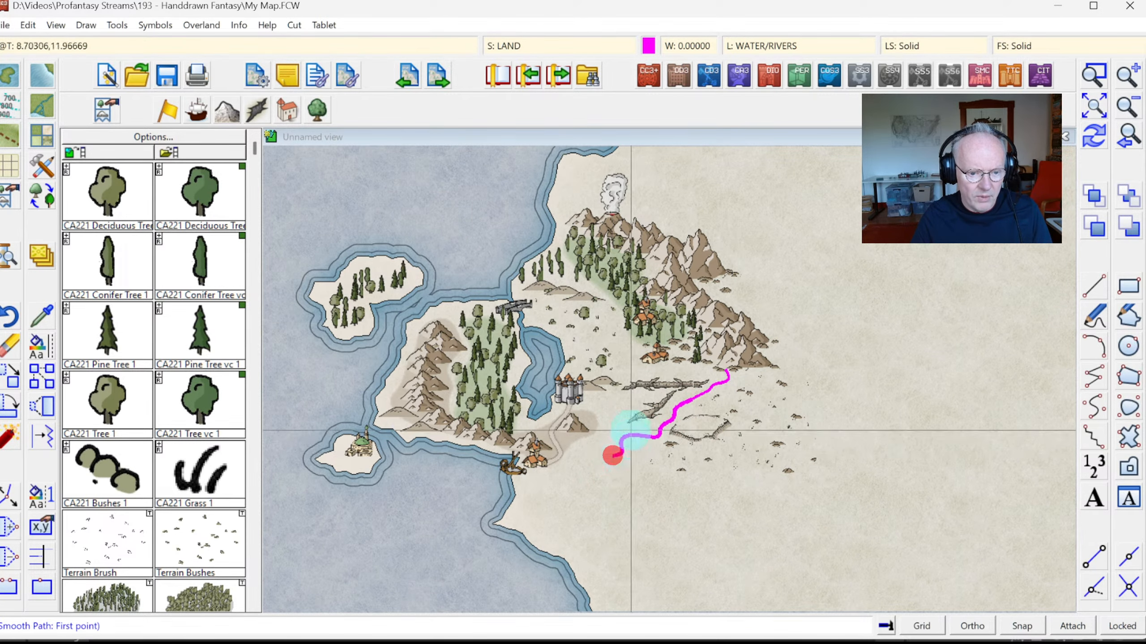
{"action": "right_click", "coordinate": [605, 383]}
Continue the river with River, Medium, meandering from the small stretch's end southwest toward the coast south of the village
{"action": "double_click", "coordinate": [596, 299]}
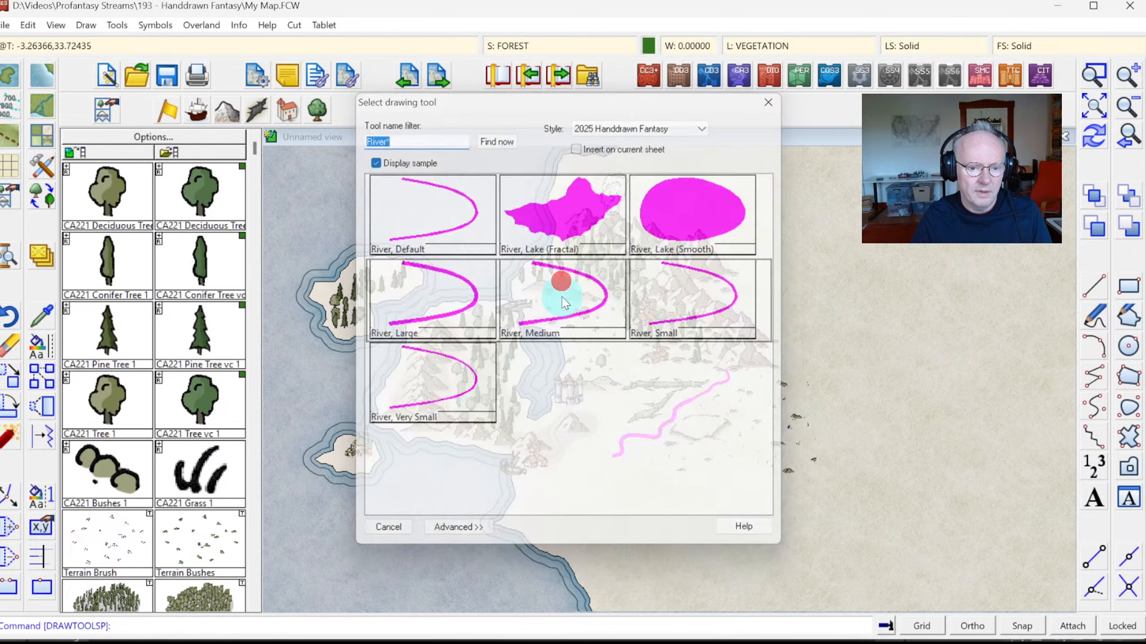
{"action": "left_click", "coordinate": [611, 456]}
{"action": "left_click", "coordinate": [597, 458]}
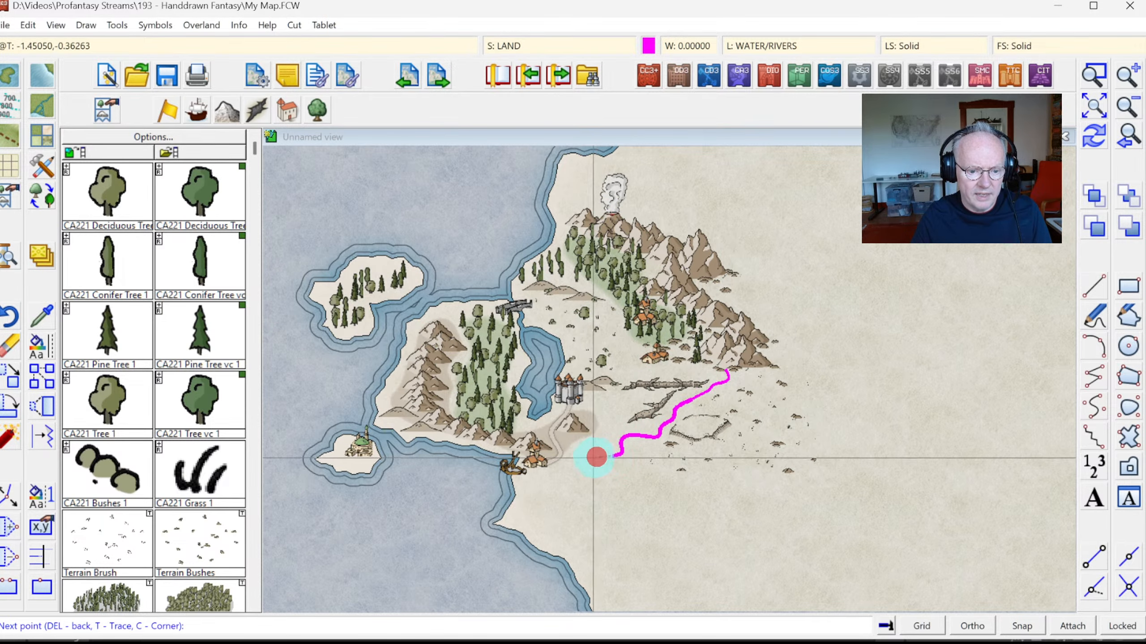
{"action": "left_click", "coordinate": [585, 464]}
{"action": "left_click", "coordinate": [600, 477]}
{"action": "left_click", "coordinate": [594, 488]}
{"action": "left_click", "coordinate": [585, 495]}
{"action": "left_click", "coordinate": [564, 495]}
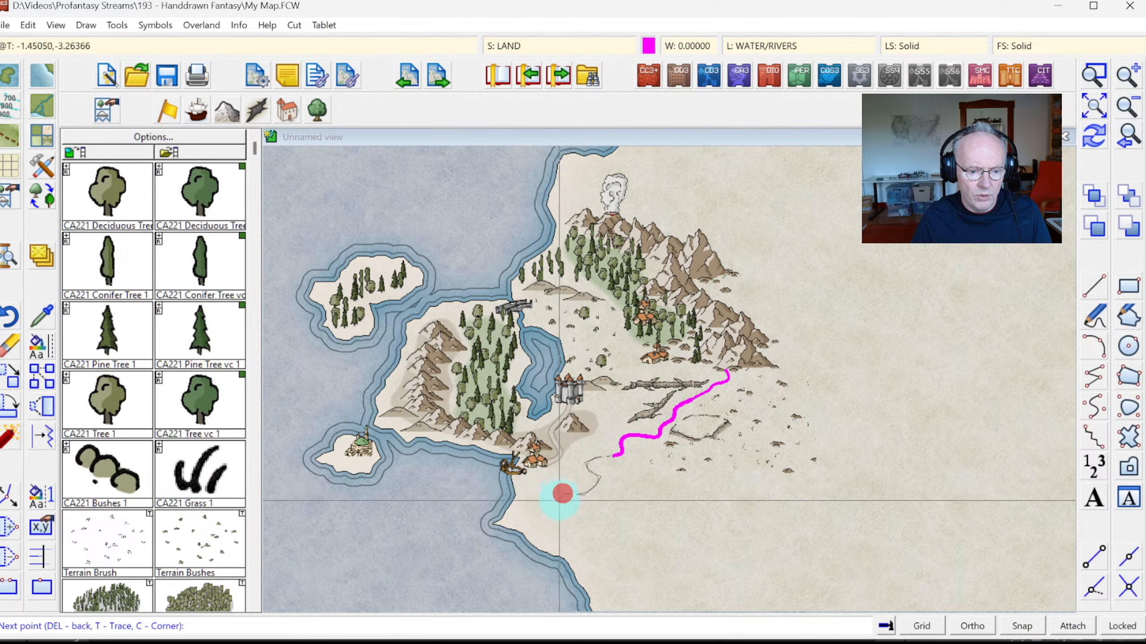
{"action": "left_click", "coordinate": [567, 517]}
{"action": "left_click", "coordinate": [560, 524]}
{"action": "right_click", "coordinate": [559, 524]}
{"action": "right_click", "coordinate": [624, 486]}
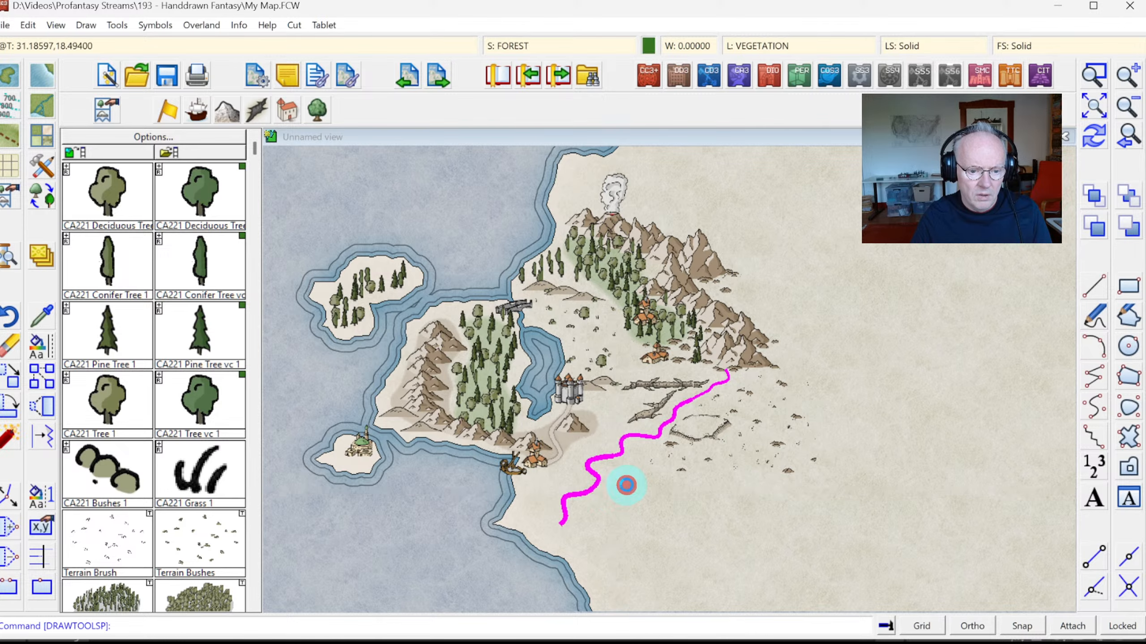
{"action": "right_click", "coordinate": [626, 486]}
Draw the river's mouth with River, Large, from the medium stretch's end down to the southern coastline
{"action": "double_click", "coordinate": [431, 274]}
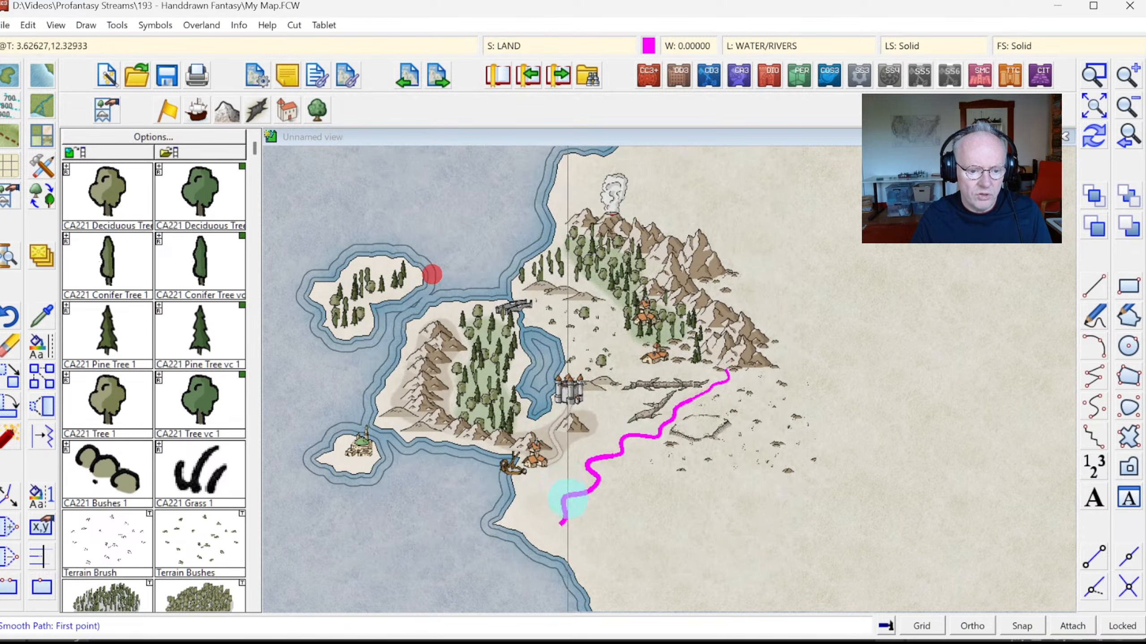
{"action": "left_click", "coordinate": [562, 527]}
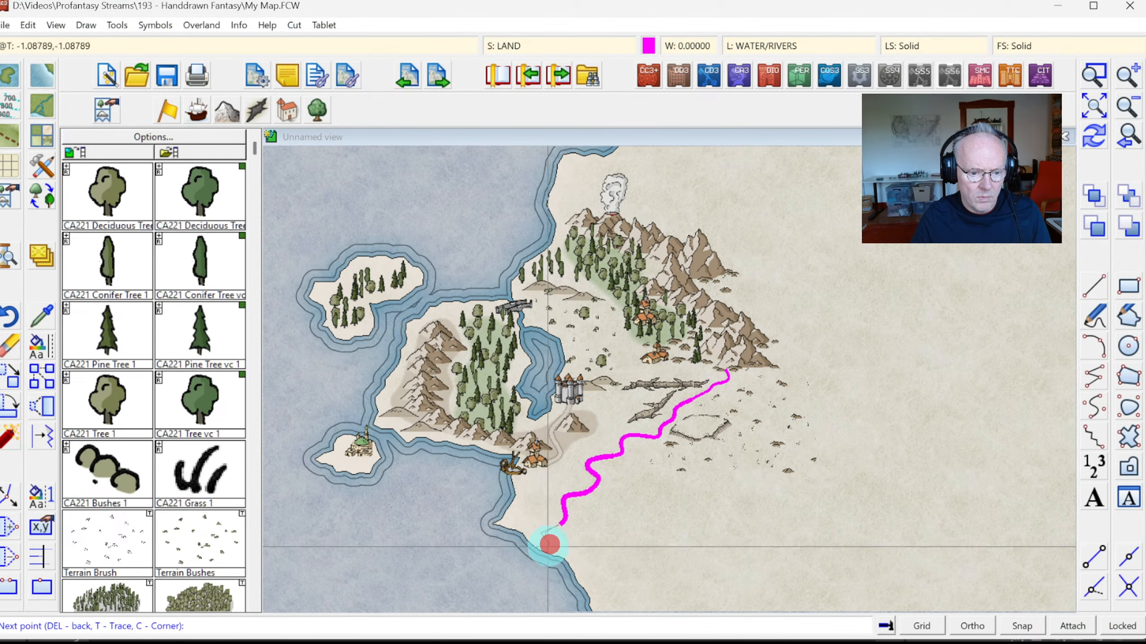
{"action": "key", "text": "t"}
{"action": "left_click", "coordinate": [541, 551]}
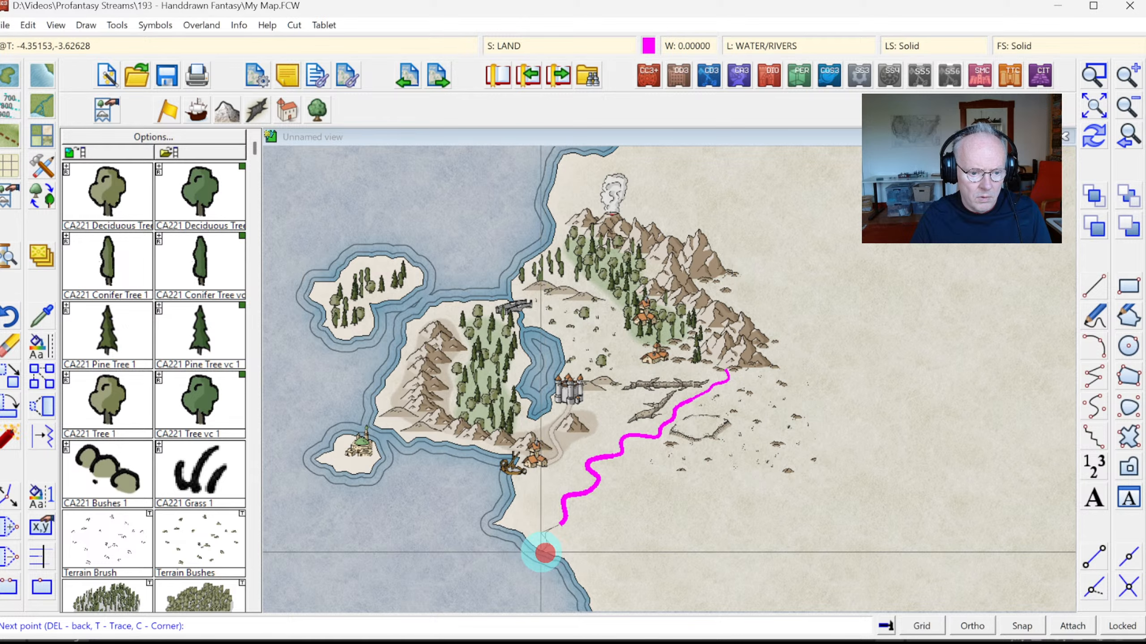
{"action": "right_click", "coordinate": [541, 551]}
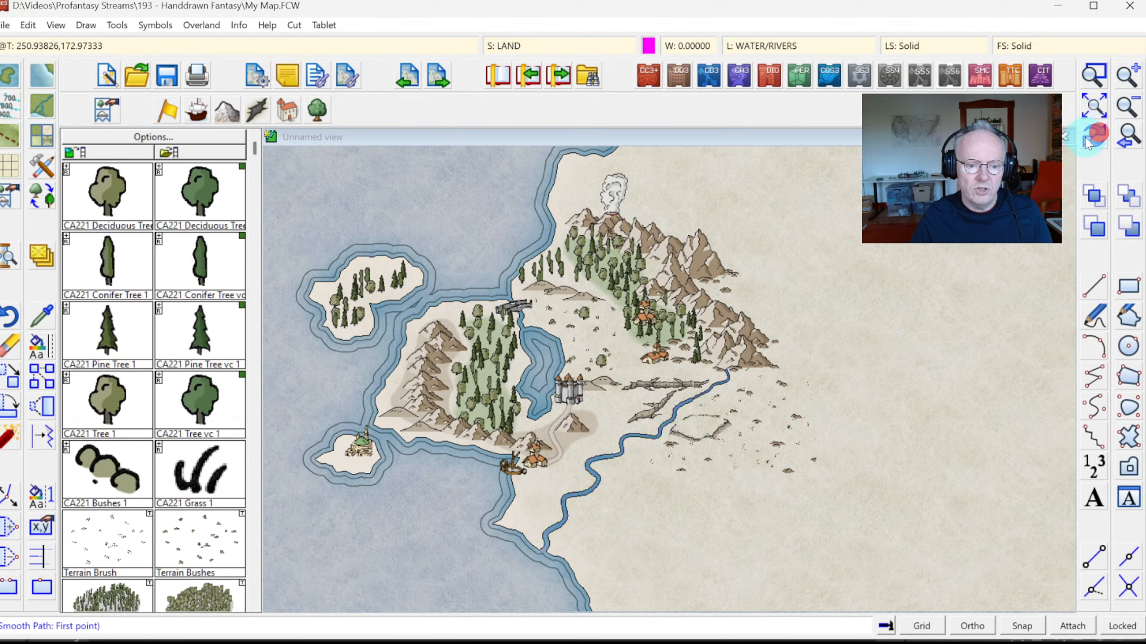
Draw a short River, Very Small tributary from the lone mountain south of the castle down to the main river's bend
{"action": "left_click", "coordinate": [442, 364]}
{"action": "left_click", "coordinate": [755, 578]}
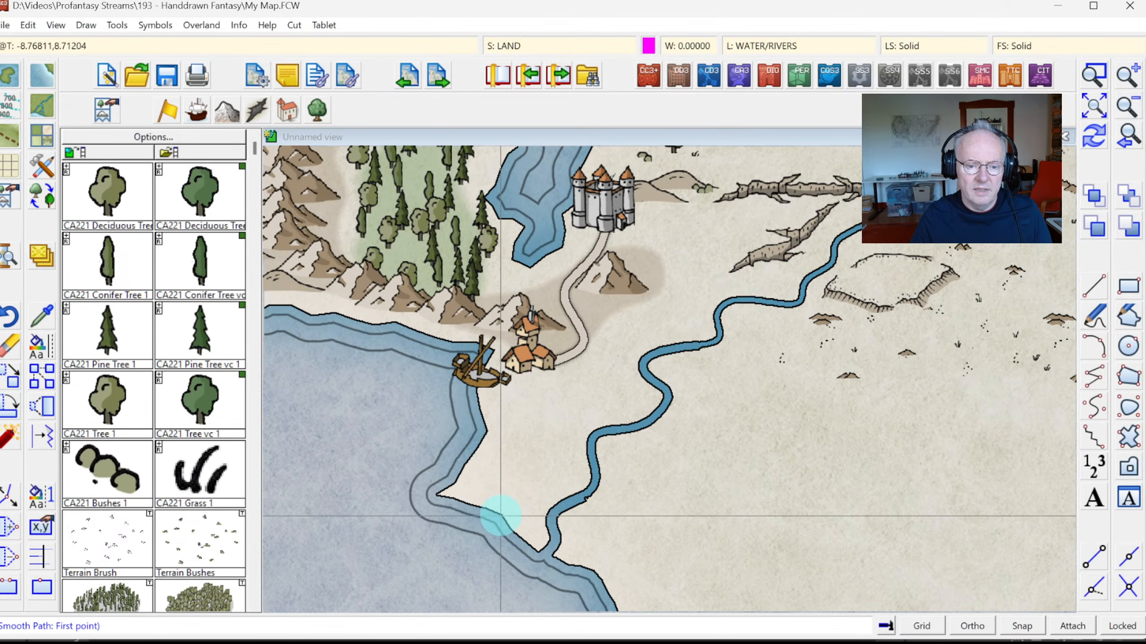
{"action": "left_click", "coordinate": [34, 142]}
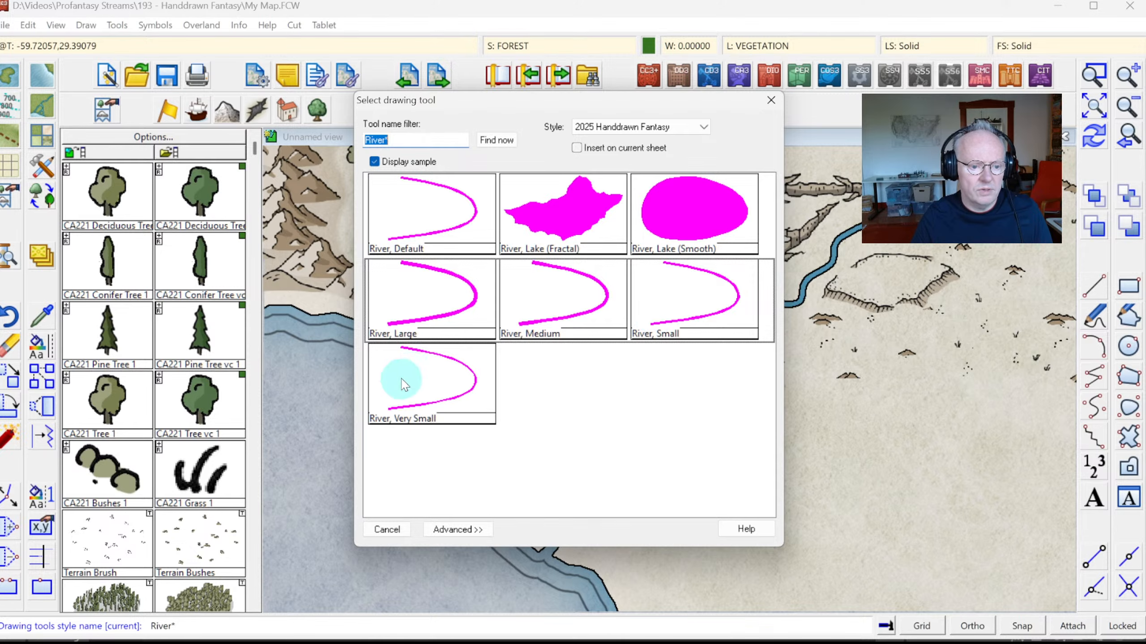
{"action": "left_click", "coordinate": [405, 384]}
{"action": "left_click", "coordinate": [616, 303]}
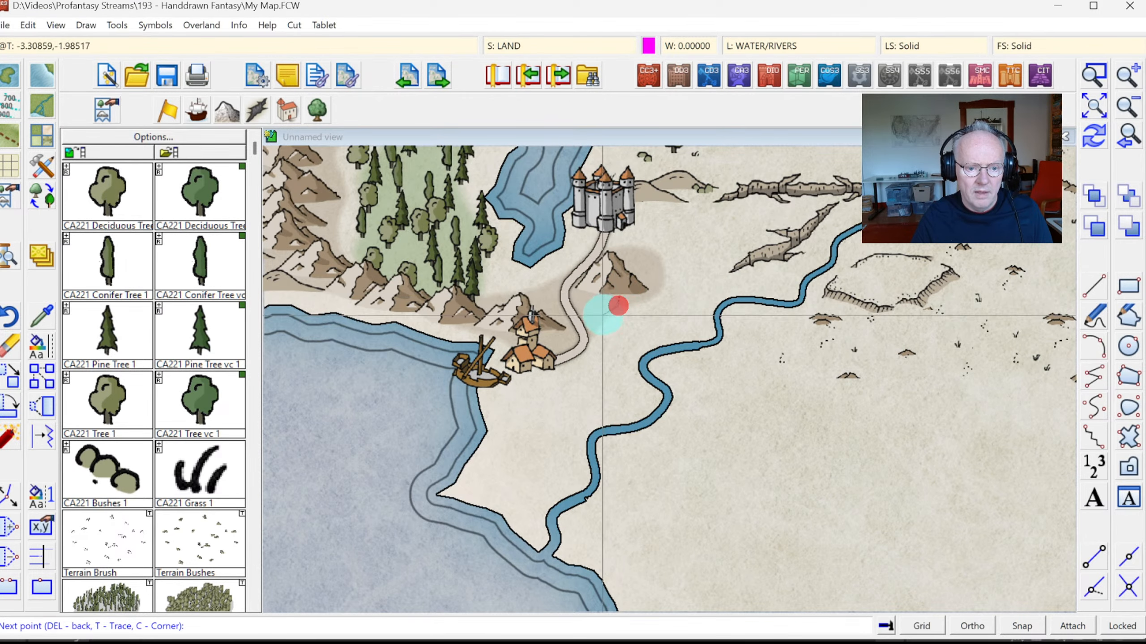
{"action": "left_click", "coordinate": [644, 362]}
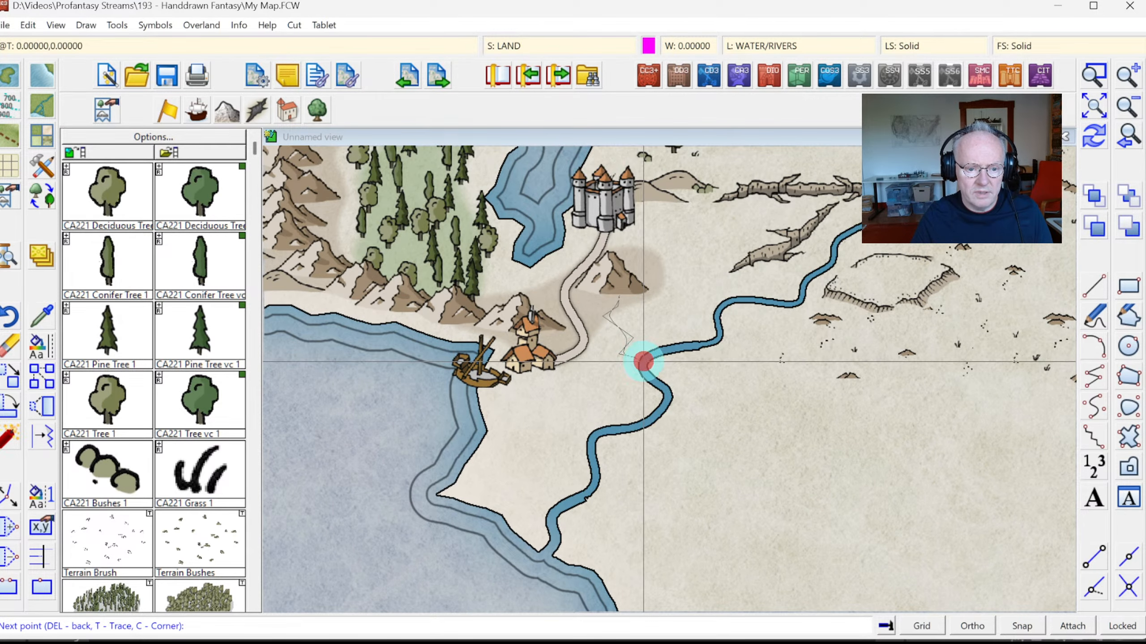
{"action": "right_click", "coordinate": [644, 362]}
Draw a long River, Very Small tributary from the rocky area southeast of the plateau westward into the lower main river
{"action": "left_click", "coordinate": [994, 371]}
{"action": "left_click", "coordinate": [953, 415]}
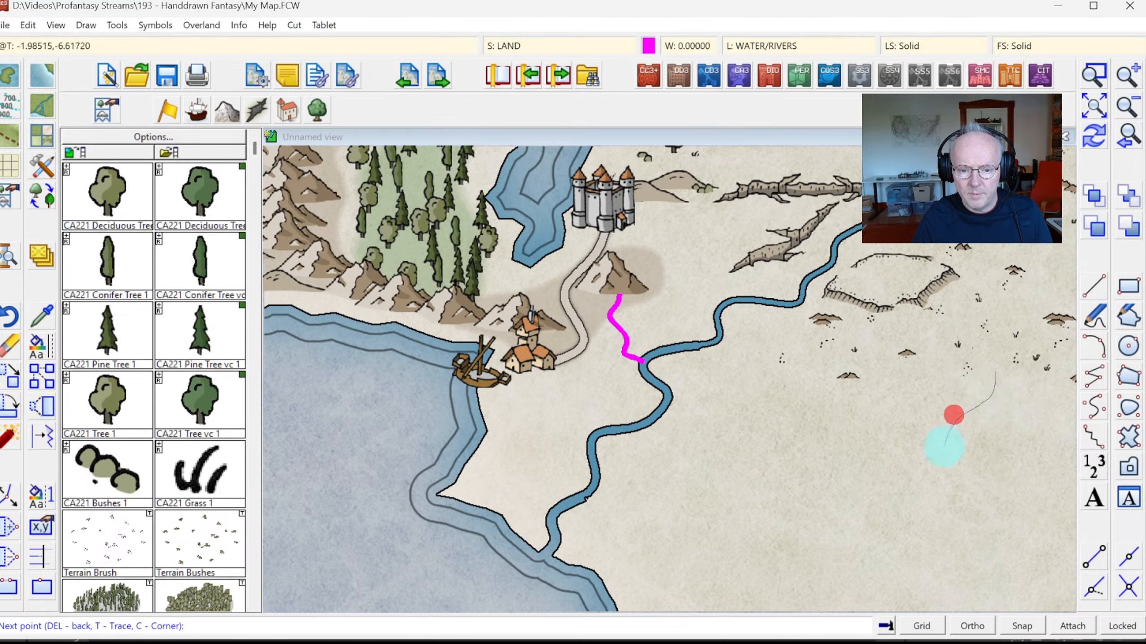
{"action": "left_click", "coordinate": [885, 464]}
{"action": "left_click", "coordinate": [814, 447]}
{"action": "left_click", "coordinate": [665, 482]}
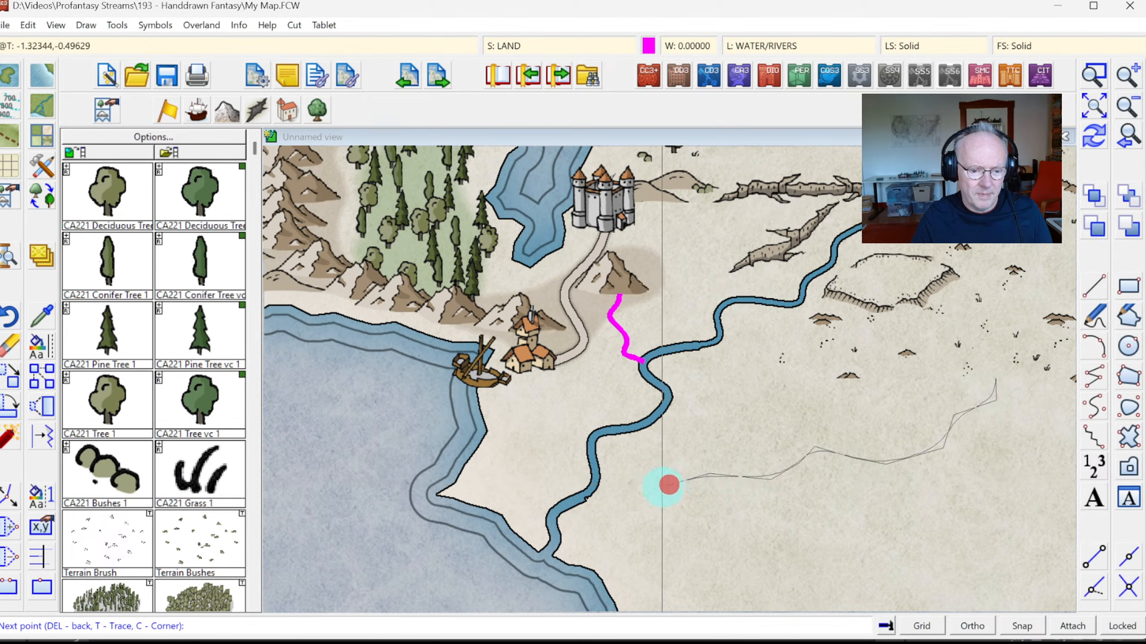
{"action": "left_click", "coordinate": [617, 483]}
{"action": "left_click", "coordinate": [584, 499]}
{"action": "right_click", "coordinate": [584, 499]}
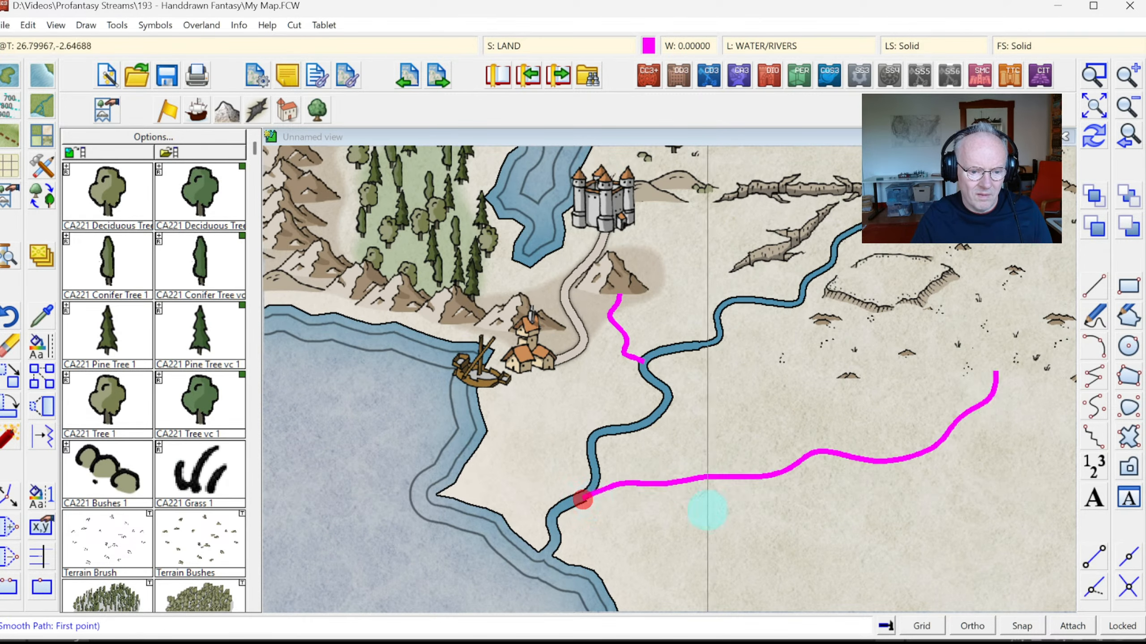
{"action": "right_click", "coordinate": [723, 511]}
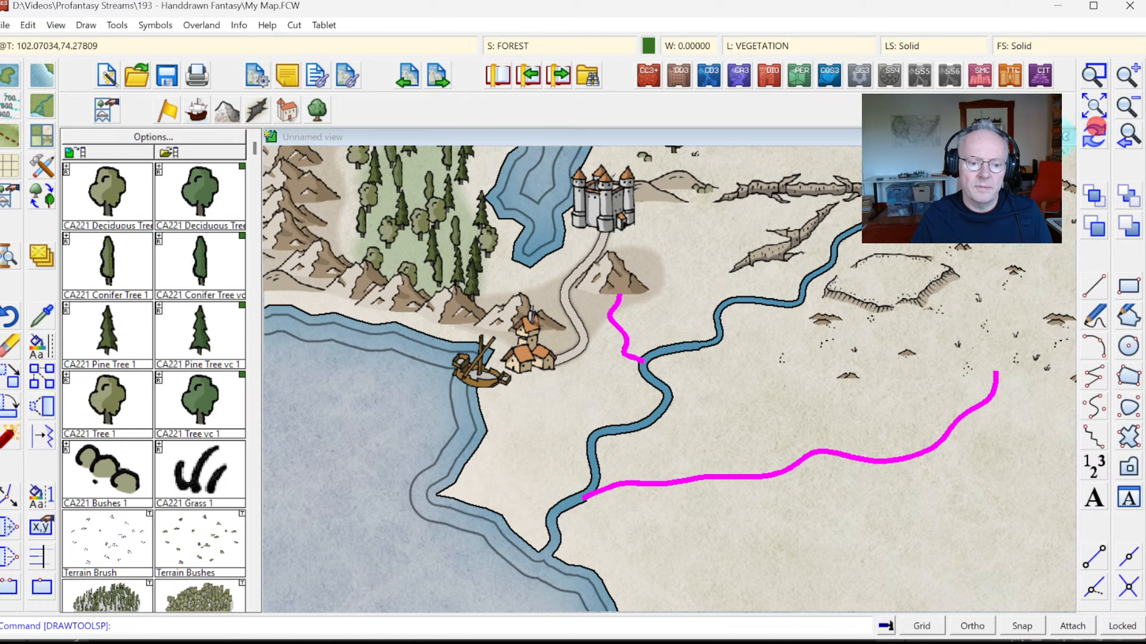
{"action": "left_click", "coordinate": [1095, 128]}
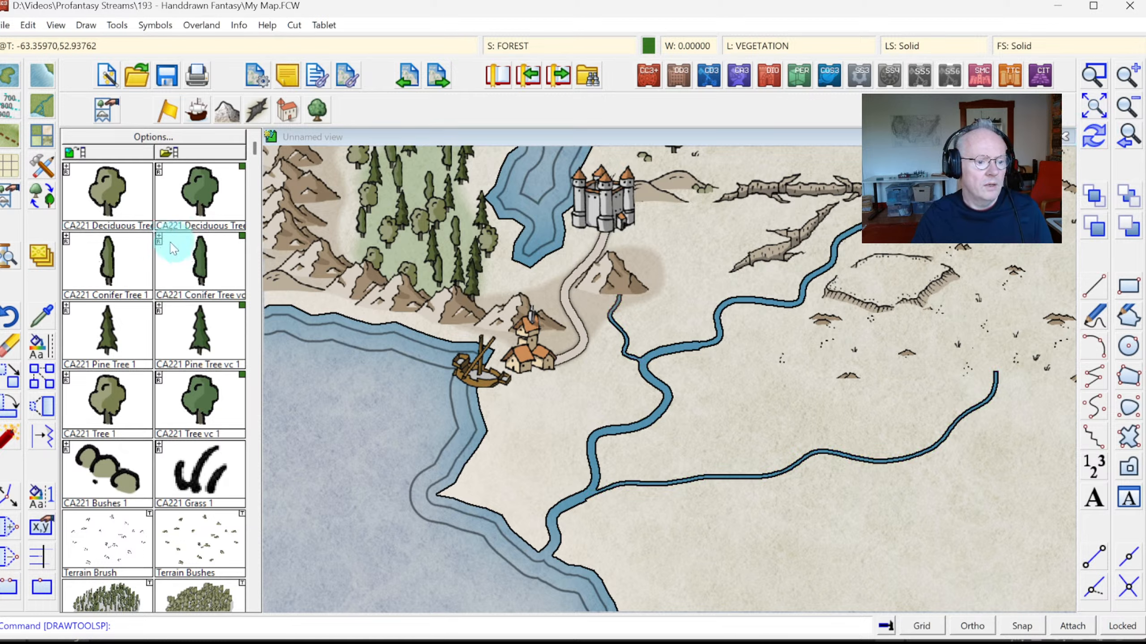
Draw an irregular smooth Terrain Swamp area south of the village, between the coast and the lower river
{"action": "left_click", "coordinate": [255, 505]}
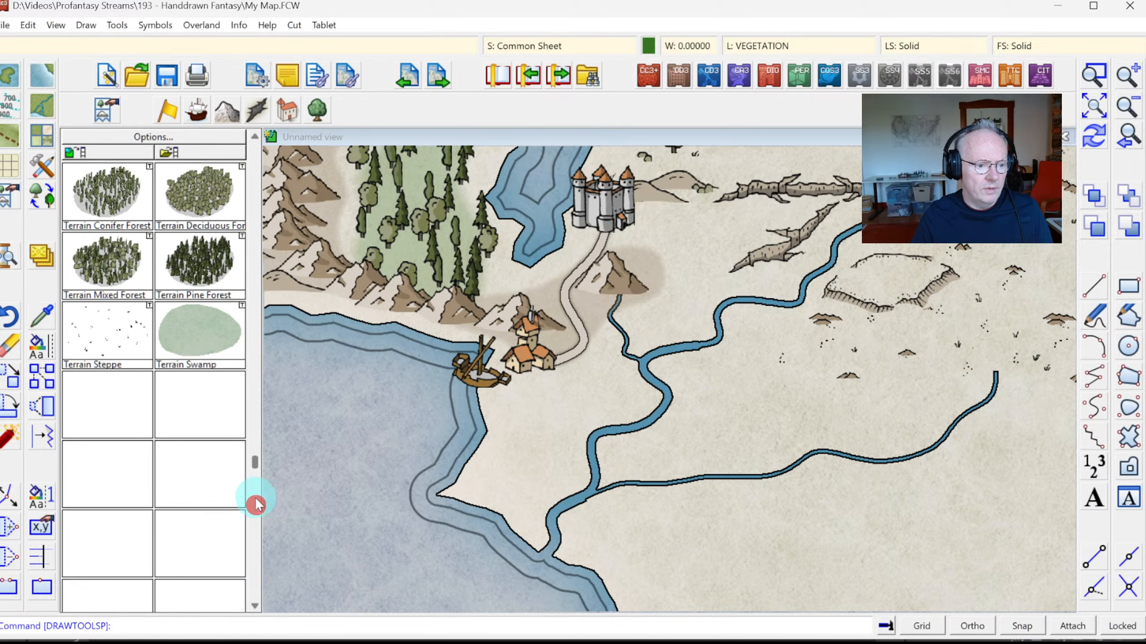
{"action": "left_click", "coordinate": [199, 327]}
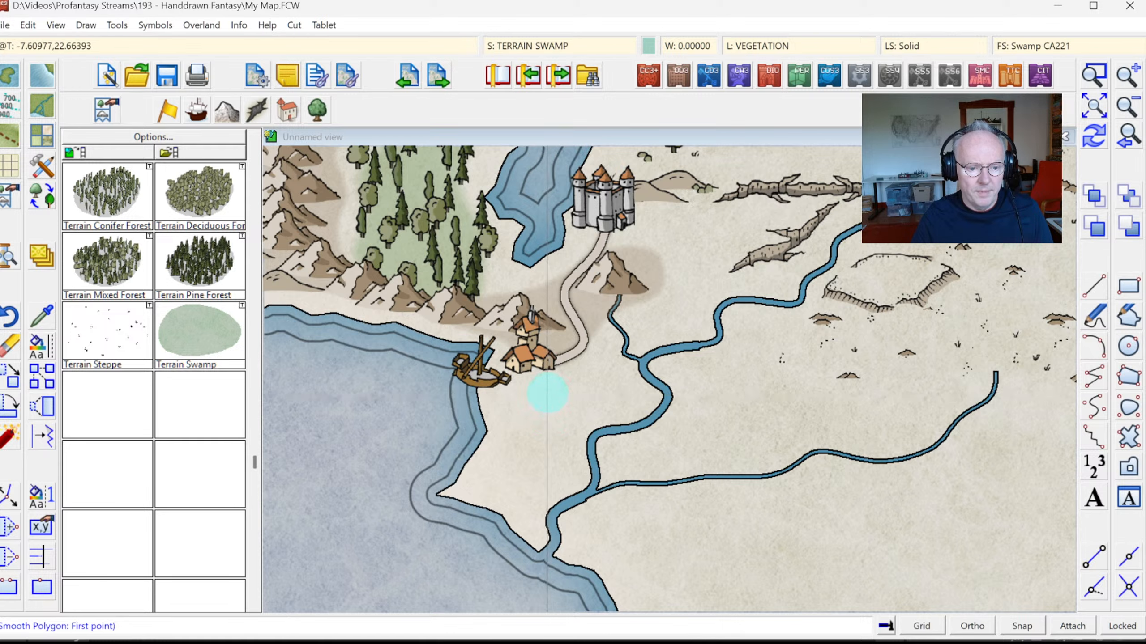
{"action": "left_click", "coordinate": [547, 397]}
{"action": "left_click", "coordinate": [524, 420]}
{"action": "left_click", "coordinate": [506, 446]}
{"action": "left_click", "coordinate": [490, 458]}
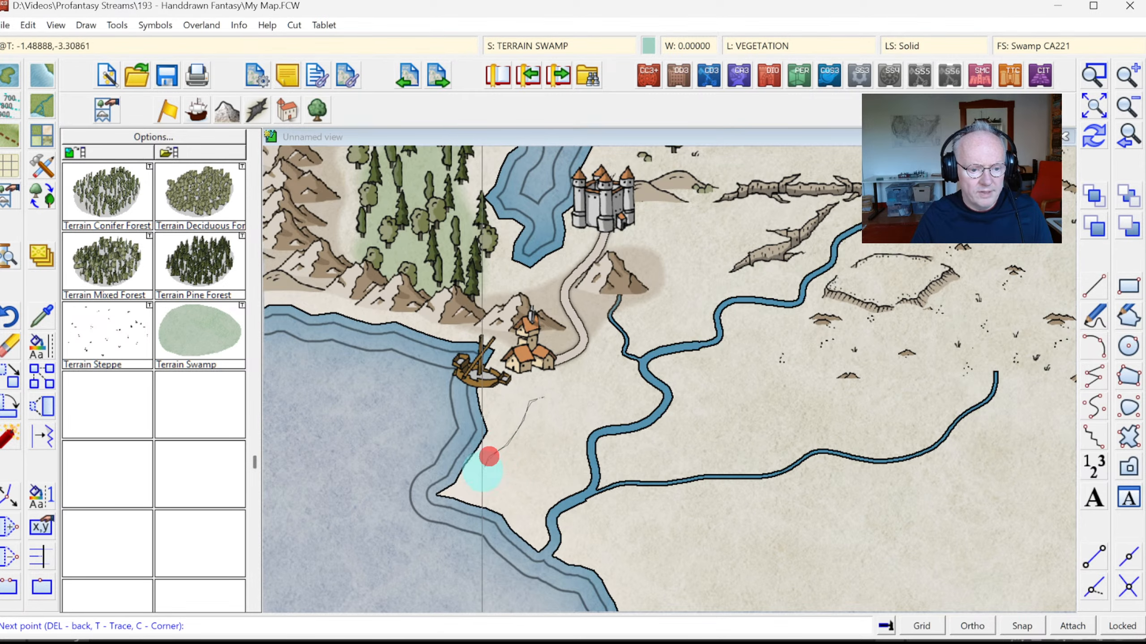
{"action": "left_click", "coordinate": [479, 485]}
{"action": "left_click", "coordinate": [476, 493]}
{"action": "left_click", "coordinate": [505, 503]}
{"action": "left_click", "coordinate": [519, 512]}
{"action": "left_click", "coordinate": [524, 528]}
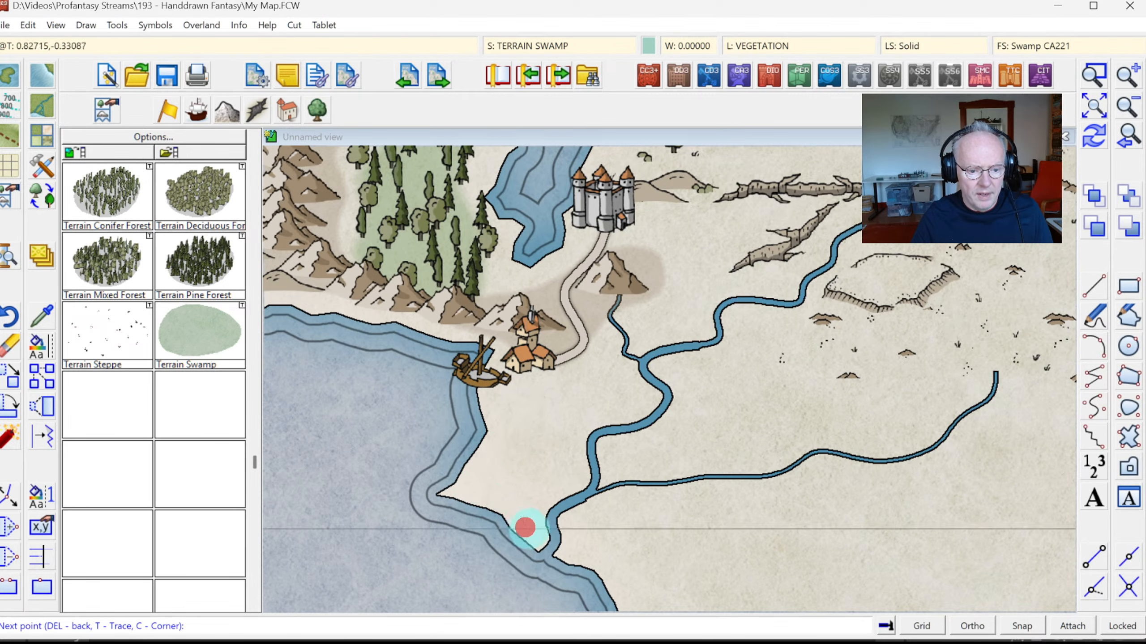
{"action": "left_click", "coordinate": [533, 531]}
{"action": "left_click", "coordinate": [537, 526]}
{"action": "left_click", "coordinate": [550, 494]}
{"action": "left_click", "coordinate": [565, 486]}
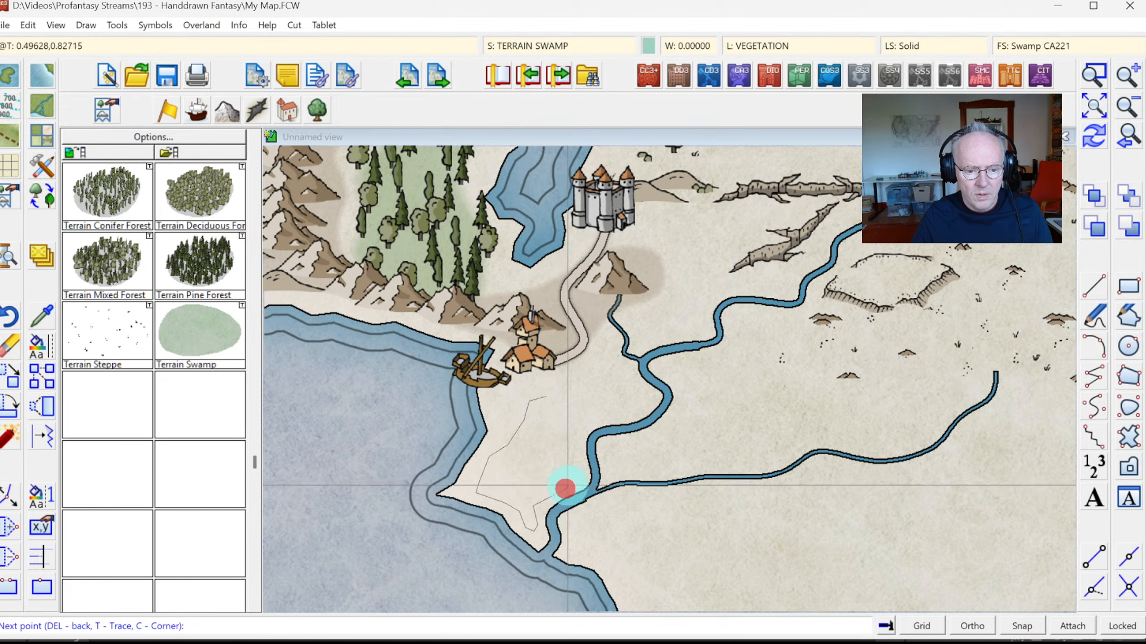
{"action": "left_click", "coordinate": [572, 471]}
{"action": "left_click", "coordinate": [570, 457]}
{"action": "left_click", "coordinate": [567, 435]}
{"action": "left_click", "coordinate": [581, 419]}
{"action": "left_click", "coordinate": [599, 416]}
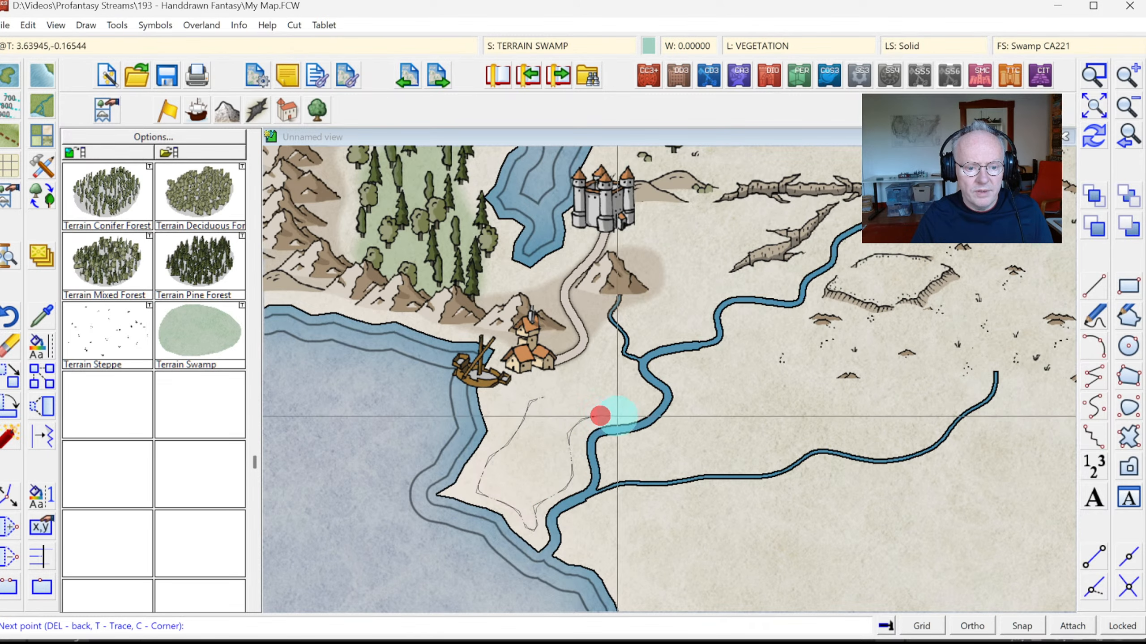
{"action": "left_click", "coordinate": [619, 416]}
{"action": "left_click", "coordinate": [642, 405]}
{"action": "left_click", "coordinate": [626, 393]}
{"action": "right_click", "coordinate": [564, 389]}
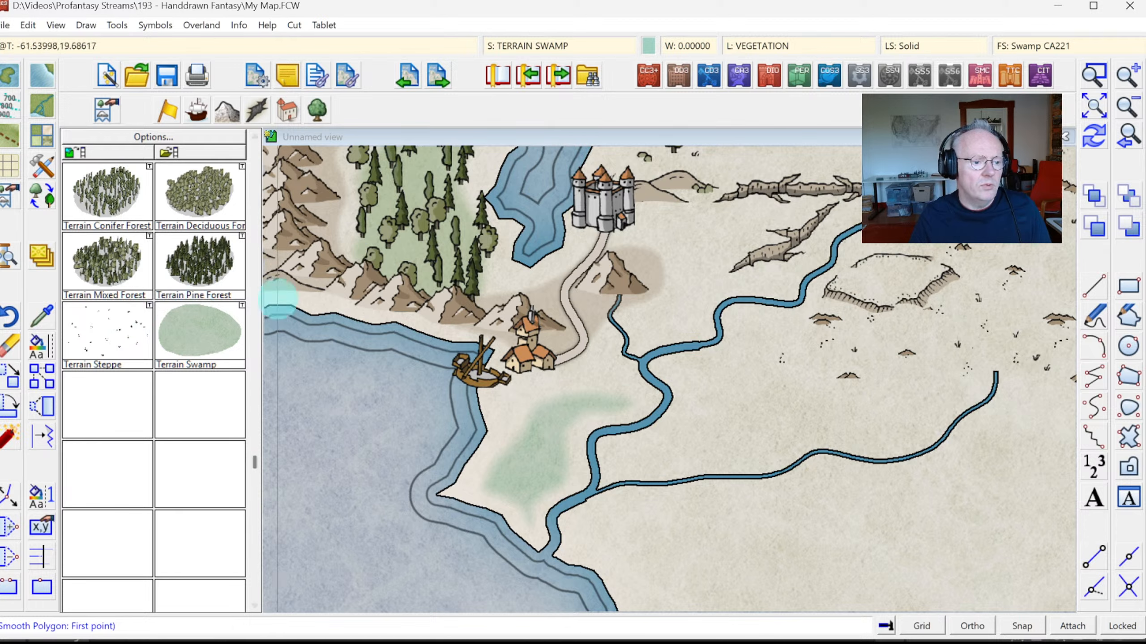
Scatter CA221 Bushes 1 symbols across the swamp area south of the village, along its edges and northeastern arm
{"action": "left_click", "coordinate": [255, 157]}
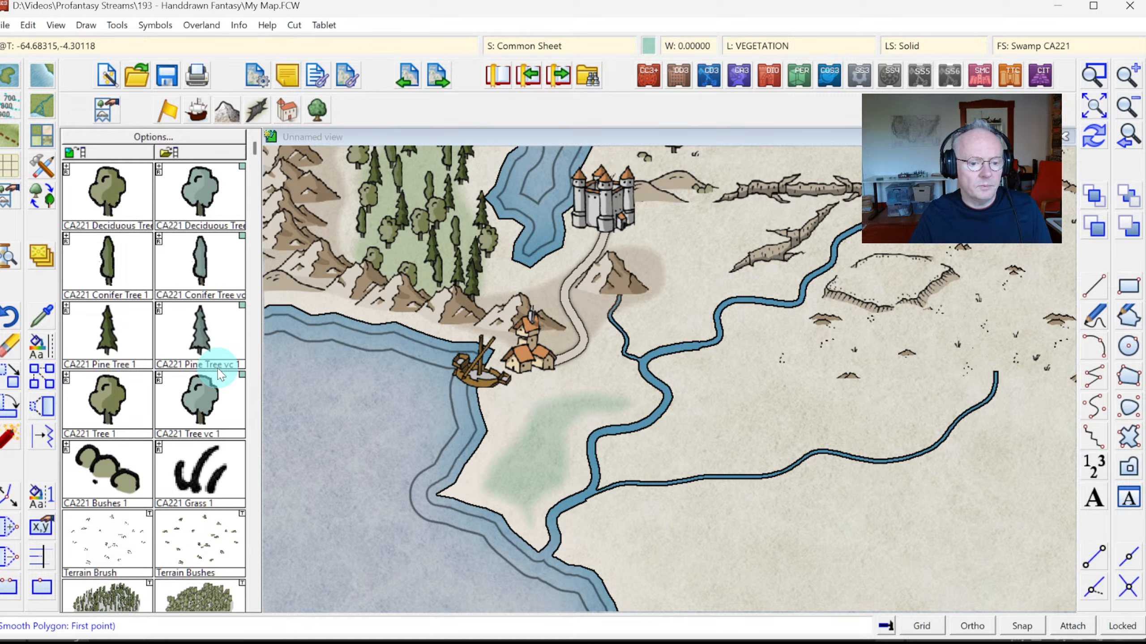
{"action": "left_click", "coordinate": [202, 470]}
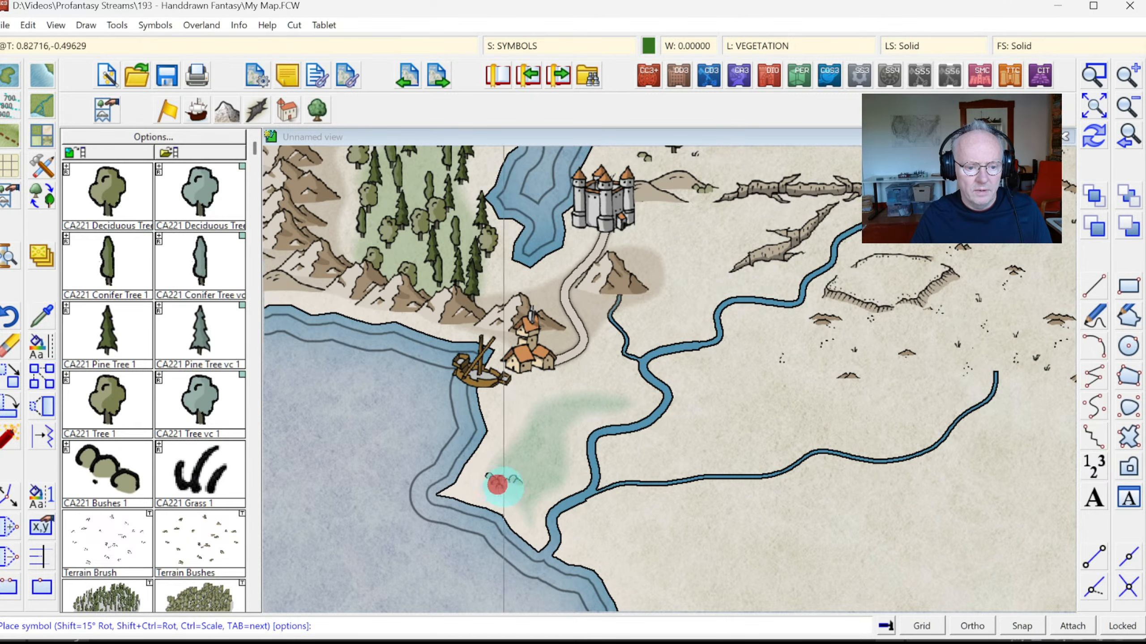
{"action": "left_click", "coordinate": [497, 484]}
{"action": "left_click", "coordinate": [523, 507]}
{"action": "left_click", "coordinate": [561, 477]}
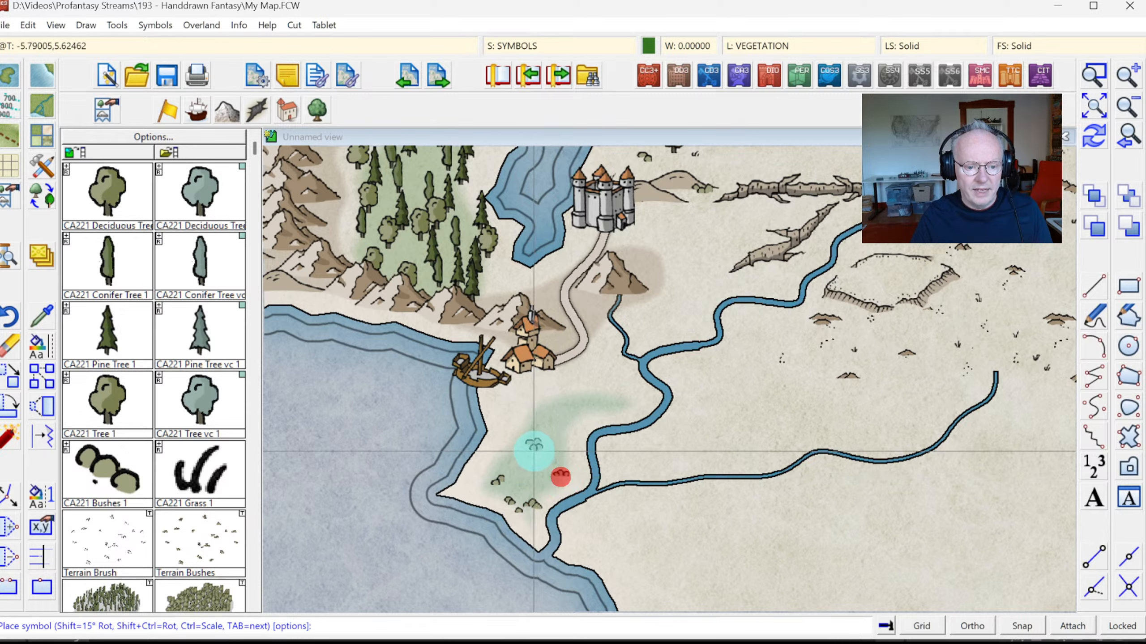
{"action": "left_click", "coordinate": [527, 446]}
{"action": "left_click", "coordinate": [552, 409]}
{"action": "left_click", "coordinate": [614, 408]}
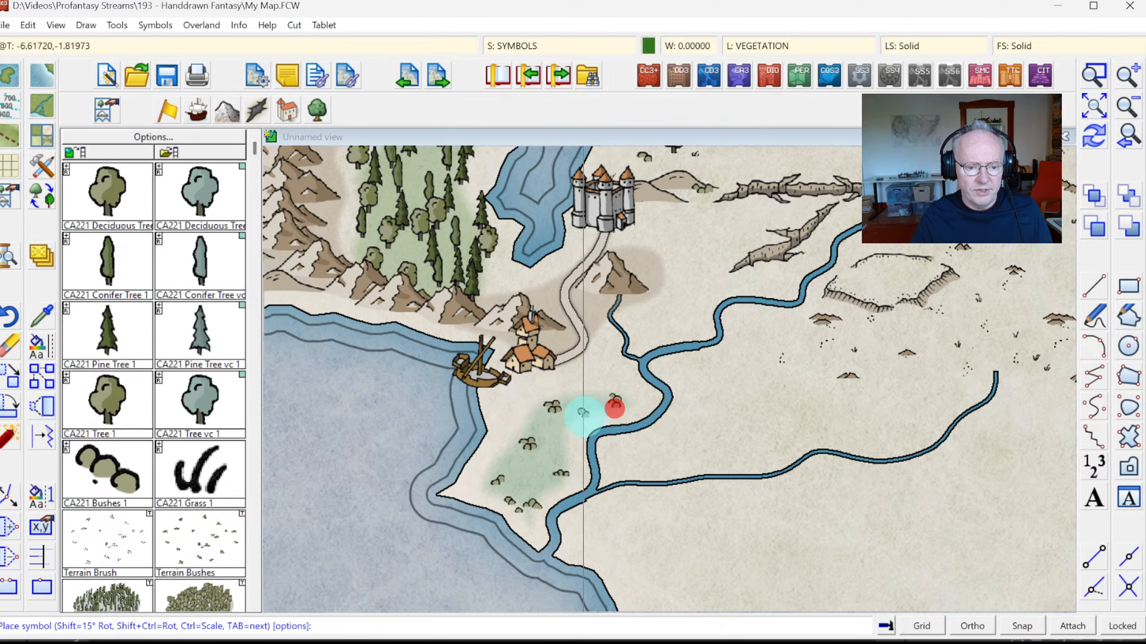
{"action": "left_click", "coordinate": [586, 405]}
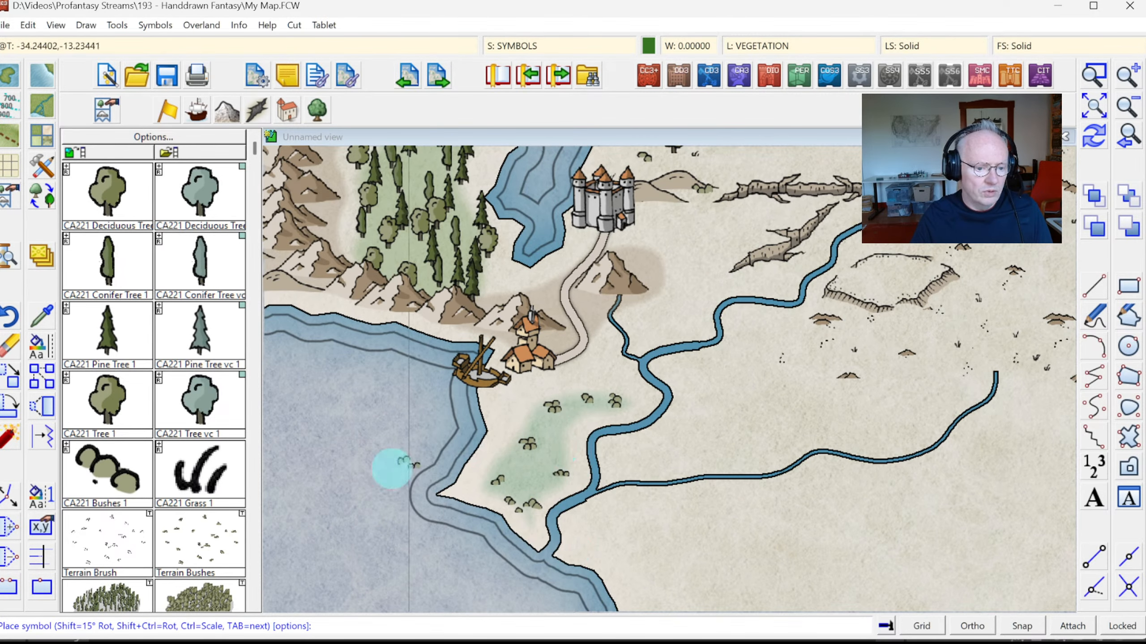
Fill the gaps between the swamp's bushes with scattered CA221 Grass 1 symbols
{"action": "left_click", "coordinate": [528, 485]}
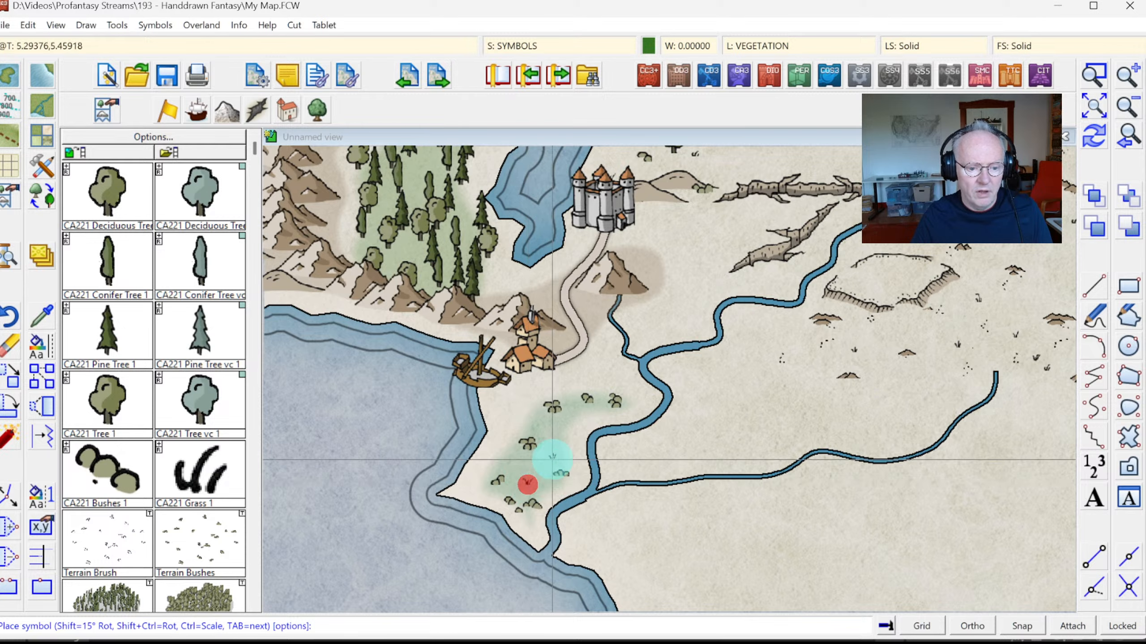
{"action": "left_click", "coordinate": [560, 448]}
{"action": "left_click", "coordinate": [553, 427]}
{"action": "left_click", "coordinate": [584, 419]}
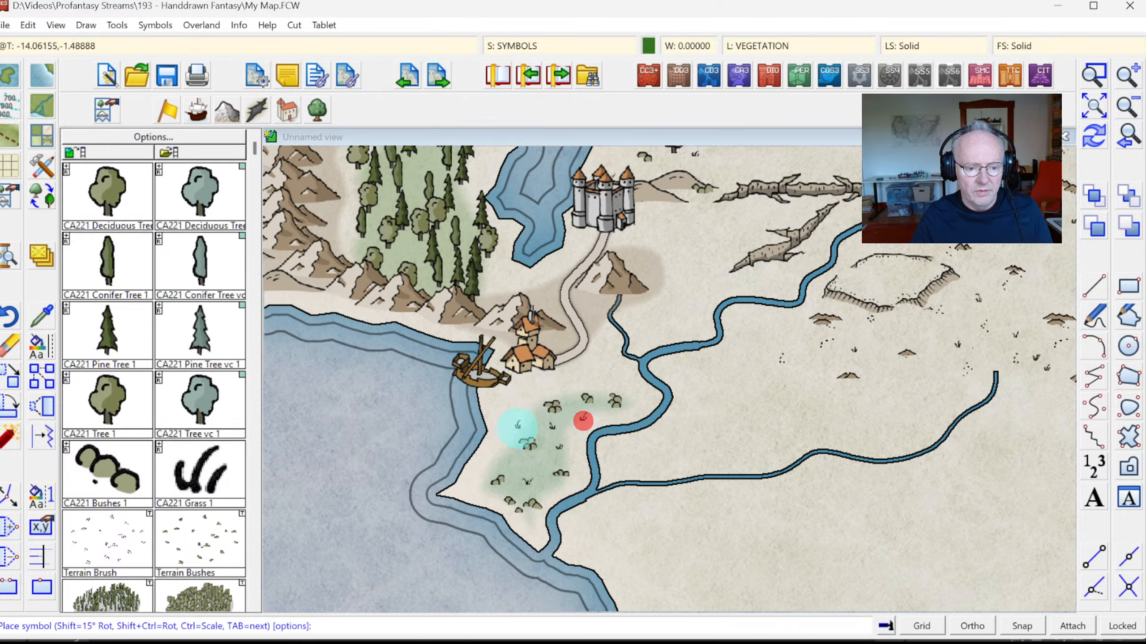
{"action": "left_click", "coordinate": [525, 422]}
{"action": "left_click", "coordinate": [496, 455]}
{"action": "left_click", "coordinate": [555, 493]}
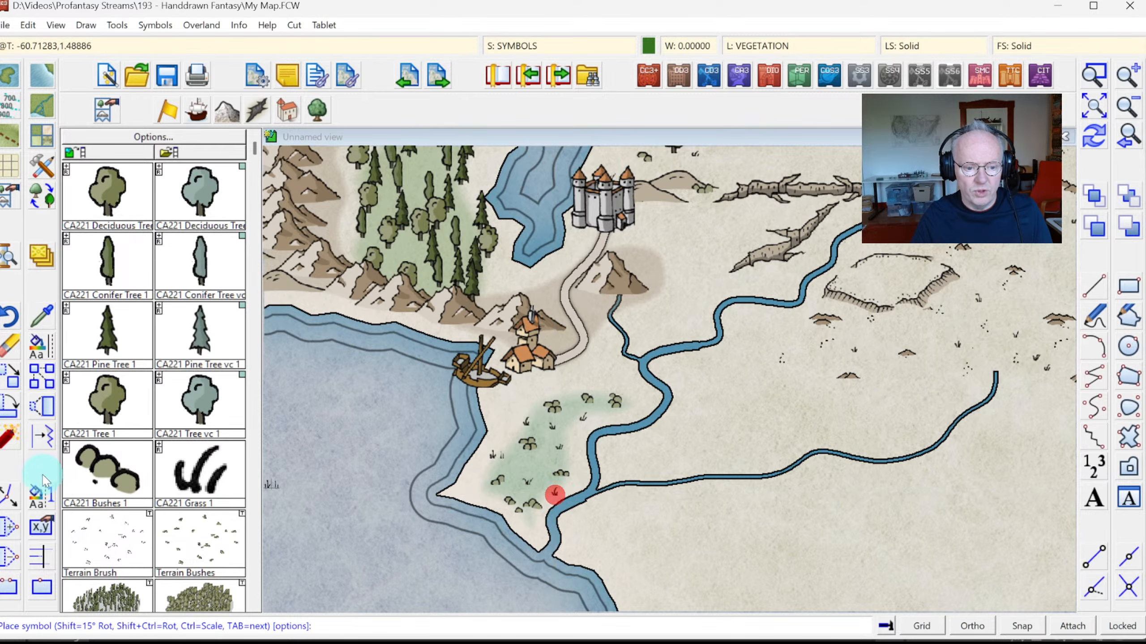
Review the whole map and a close-up of the western islands, coast and decorated mainland, and end symbol placement
{"action": "left_click", "coordinate": [1126, 136]}
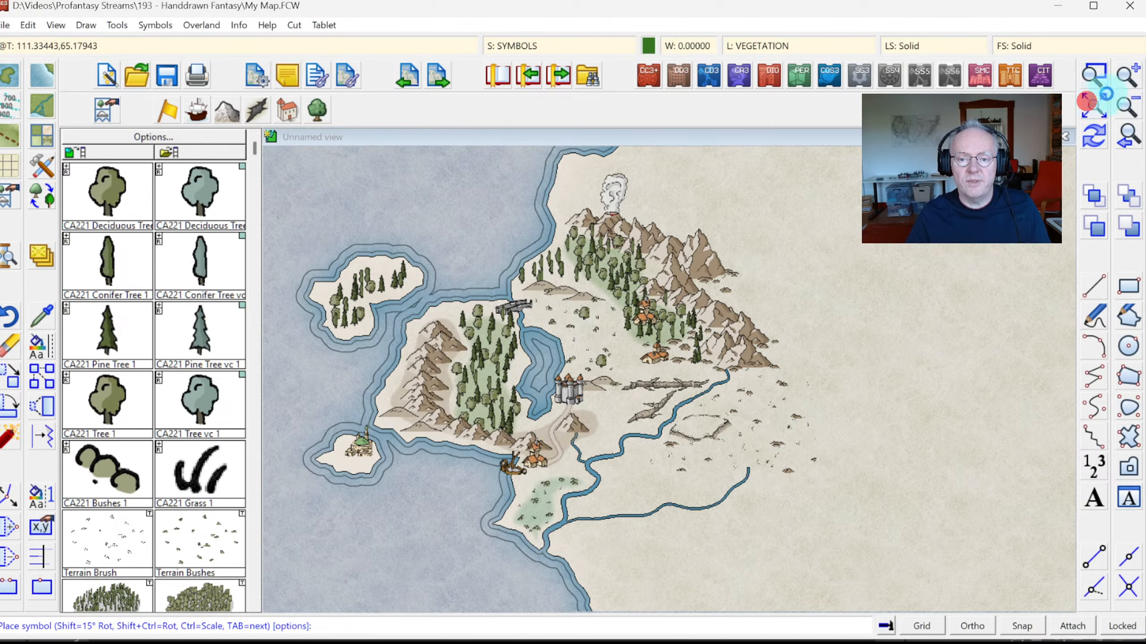
{"action": "left_click", "coordinate": [1093, 104]}
{"action": "left_click", "coordinate": [1094, 74]}
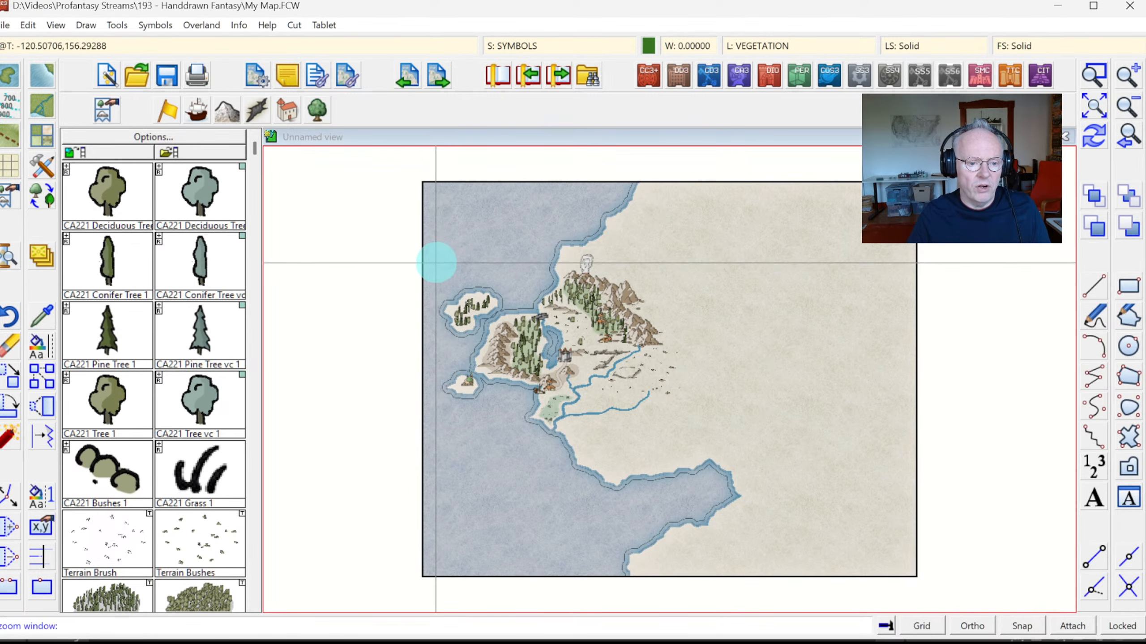
{"action": "left_click", "coordinate": [436, 263]}
{"action": "left_click", "coordinate": [671, 428]}
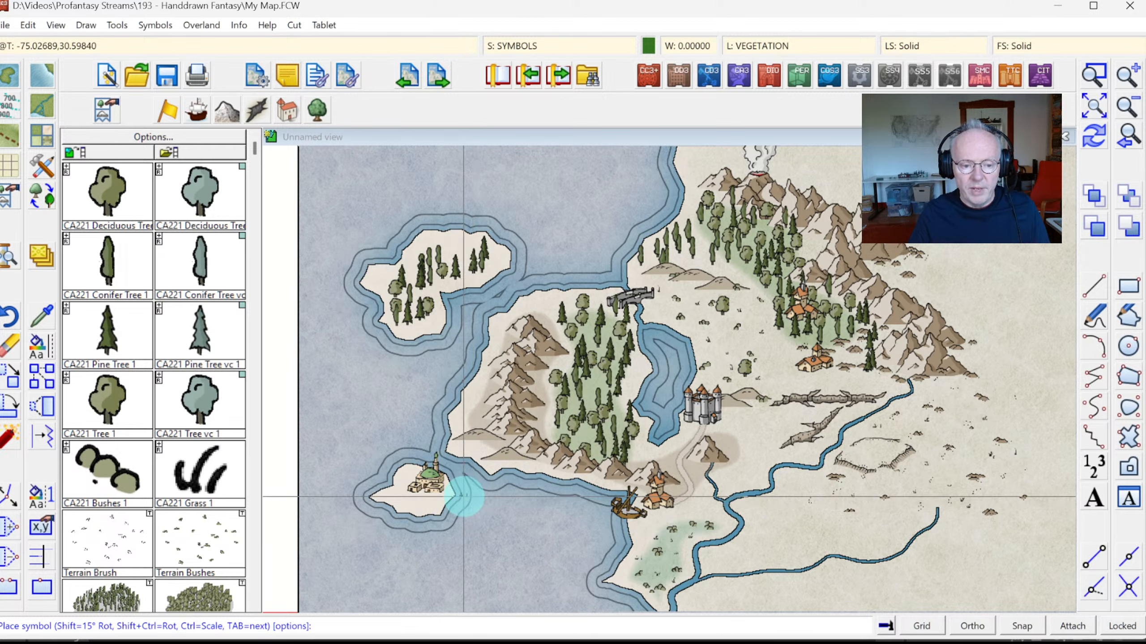
{"action": "right_click", "coordinate": [548, 511]}
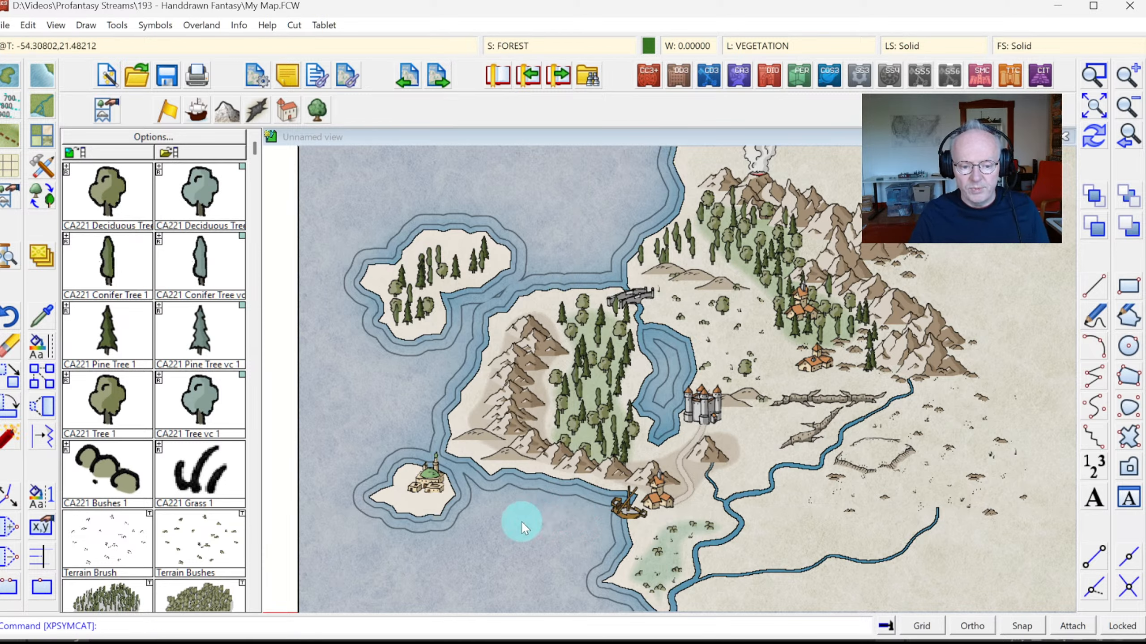